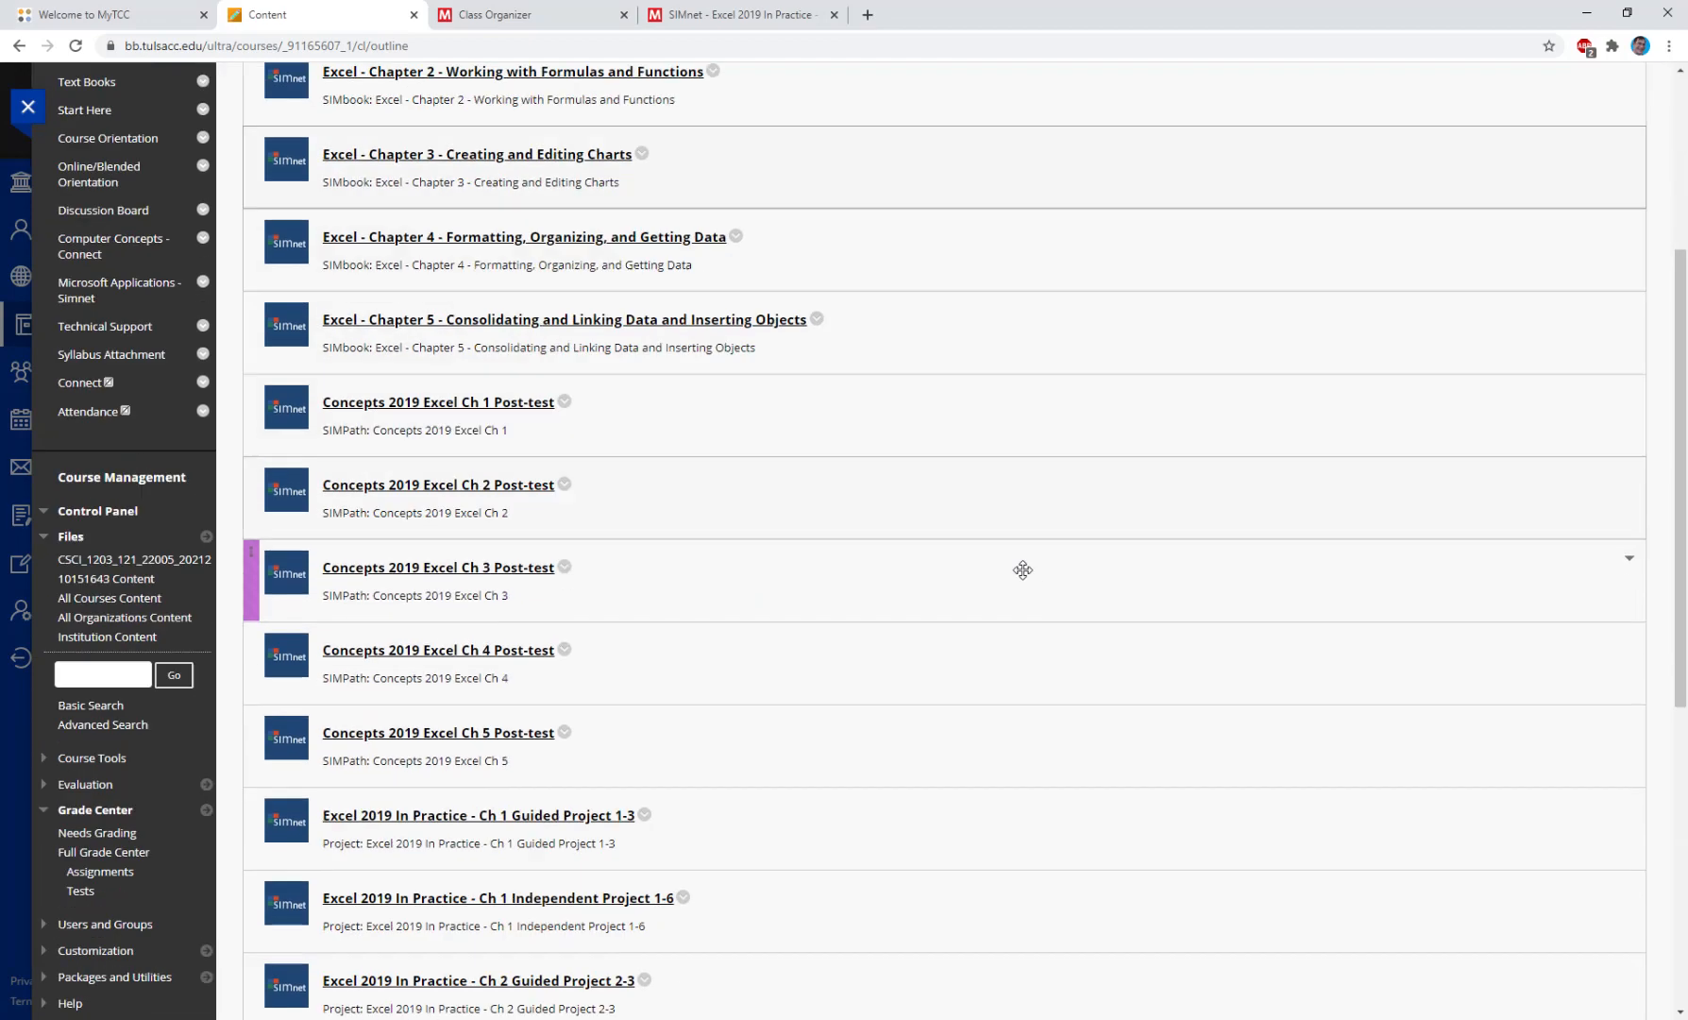
Download the start file of the Excel 2019 In Practice Ch 1 Guided Project 1-3 and open it in Excel with editing enabled.
{"action": "left_click", "coordinate": [507, 739]}
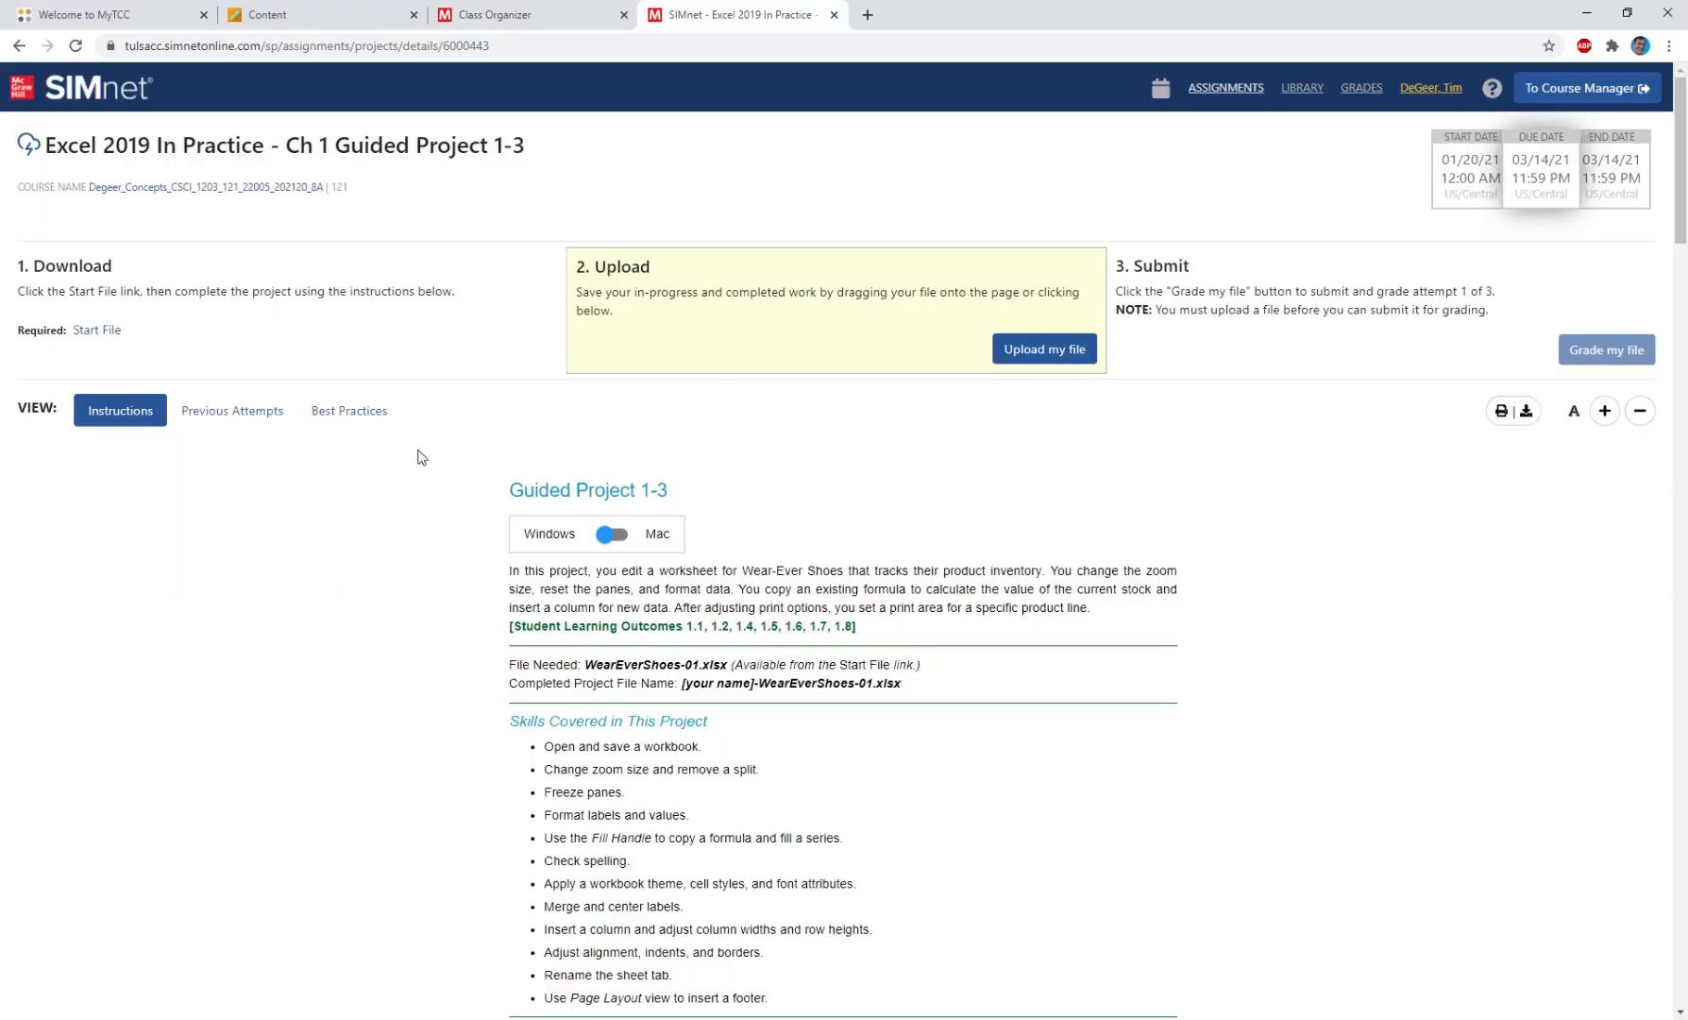
{"action": "left_click", "coordinate": [90, 333]}
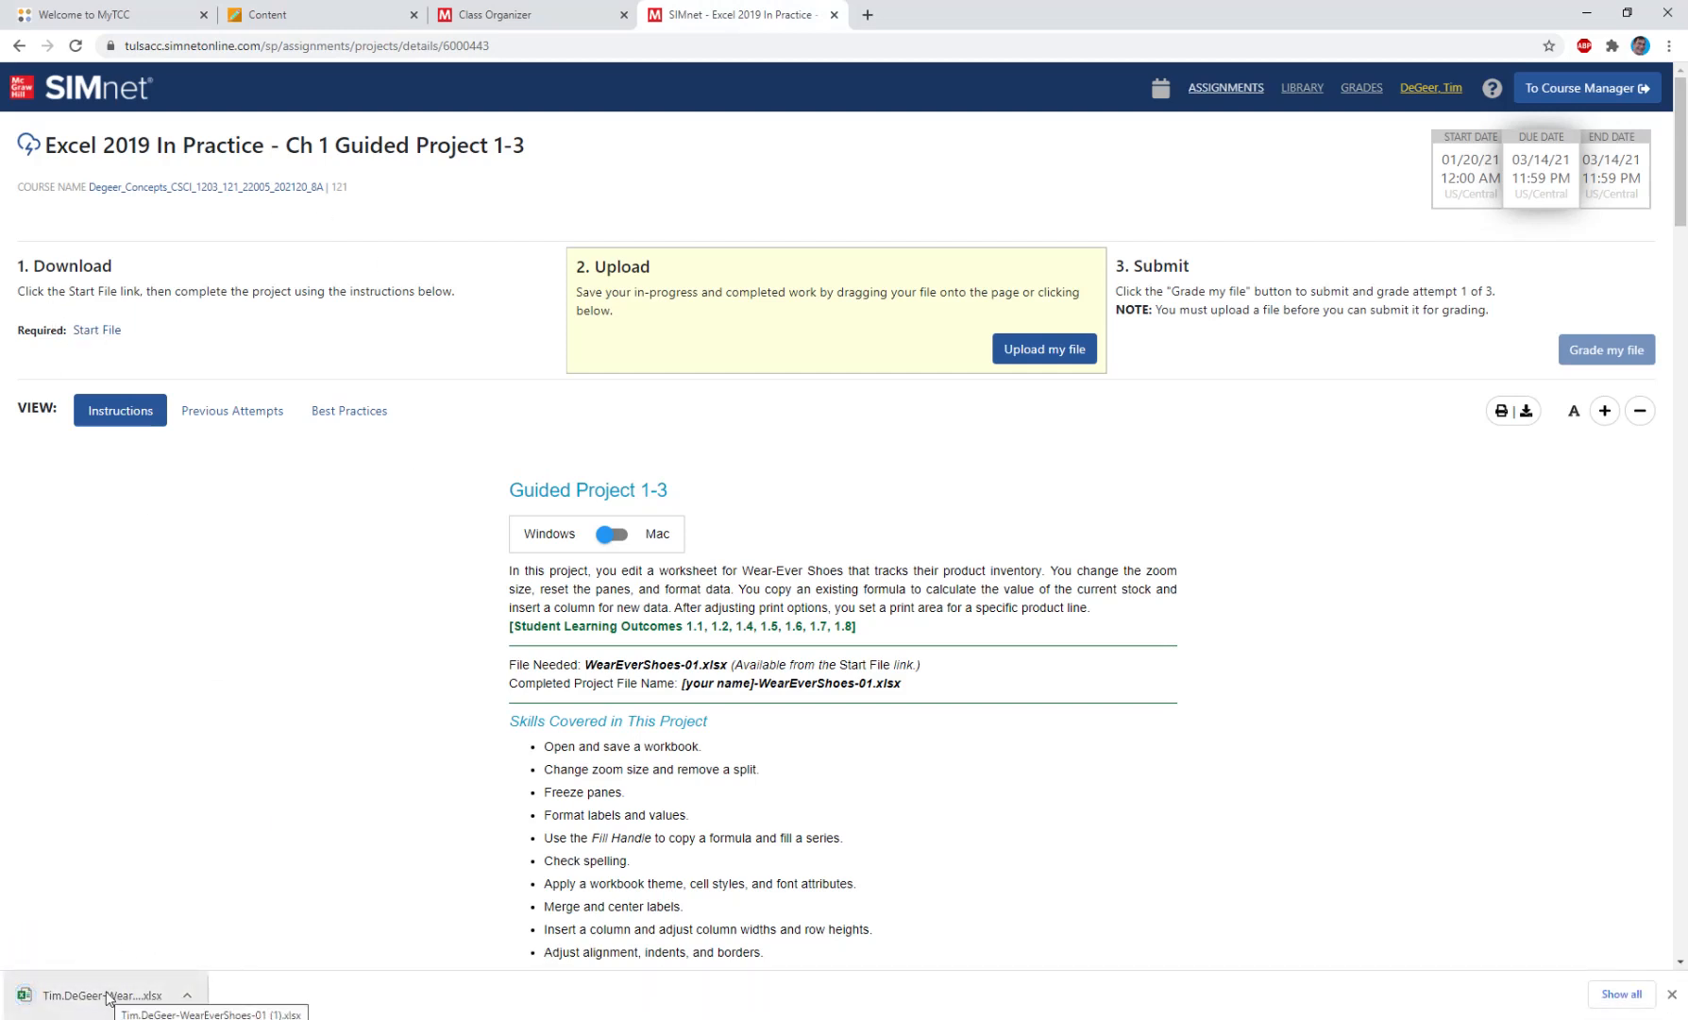
{"action": "left_click", "coordinate": [107, 998]}
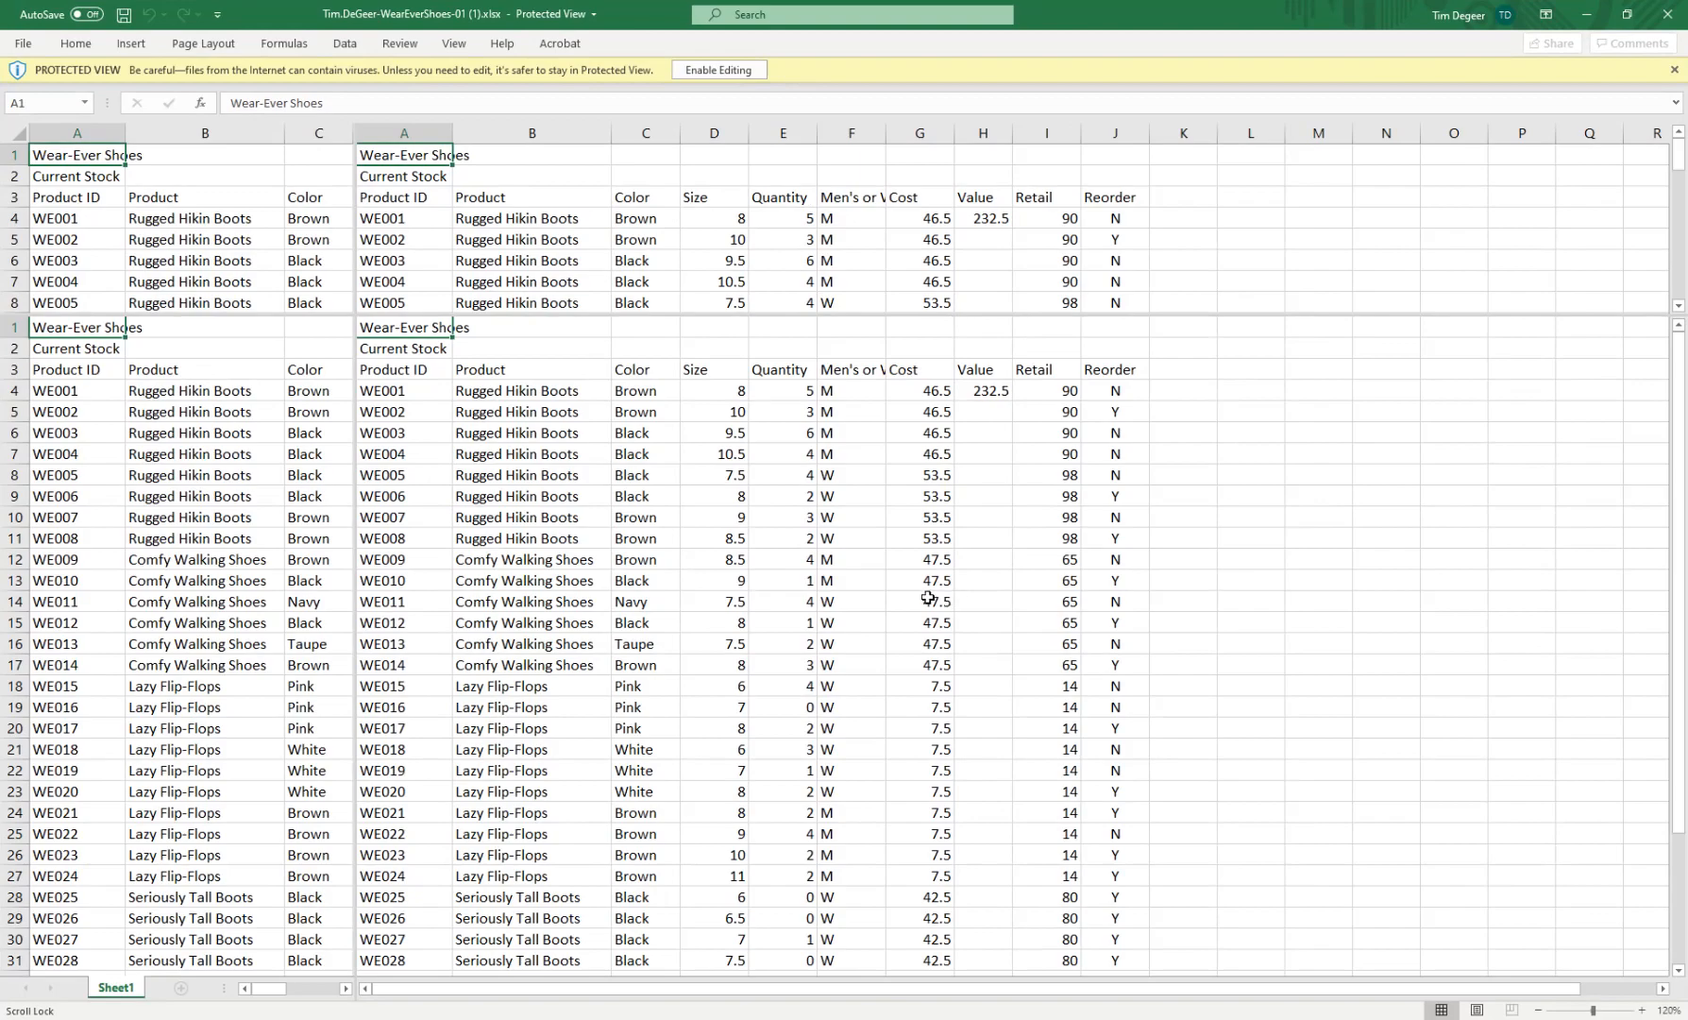
{"action": "left_click", "coordinate": [718, 71]}
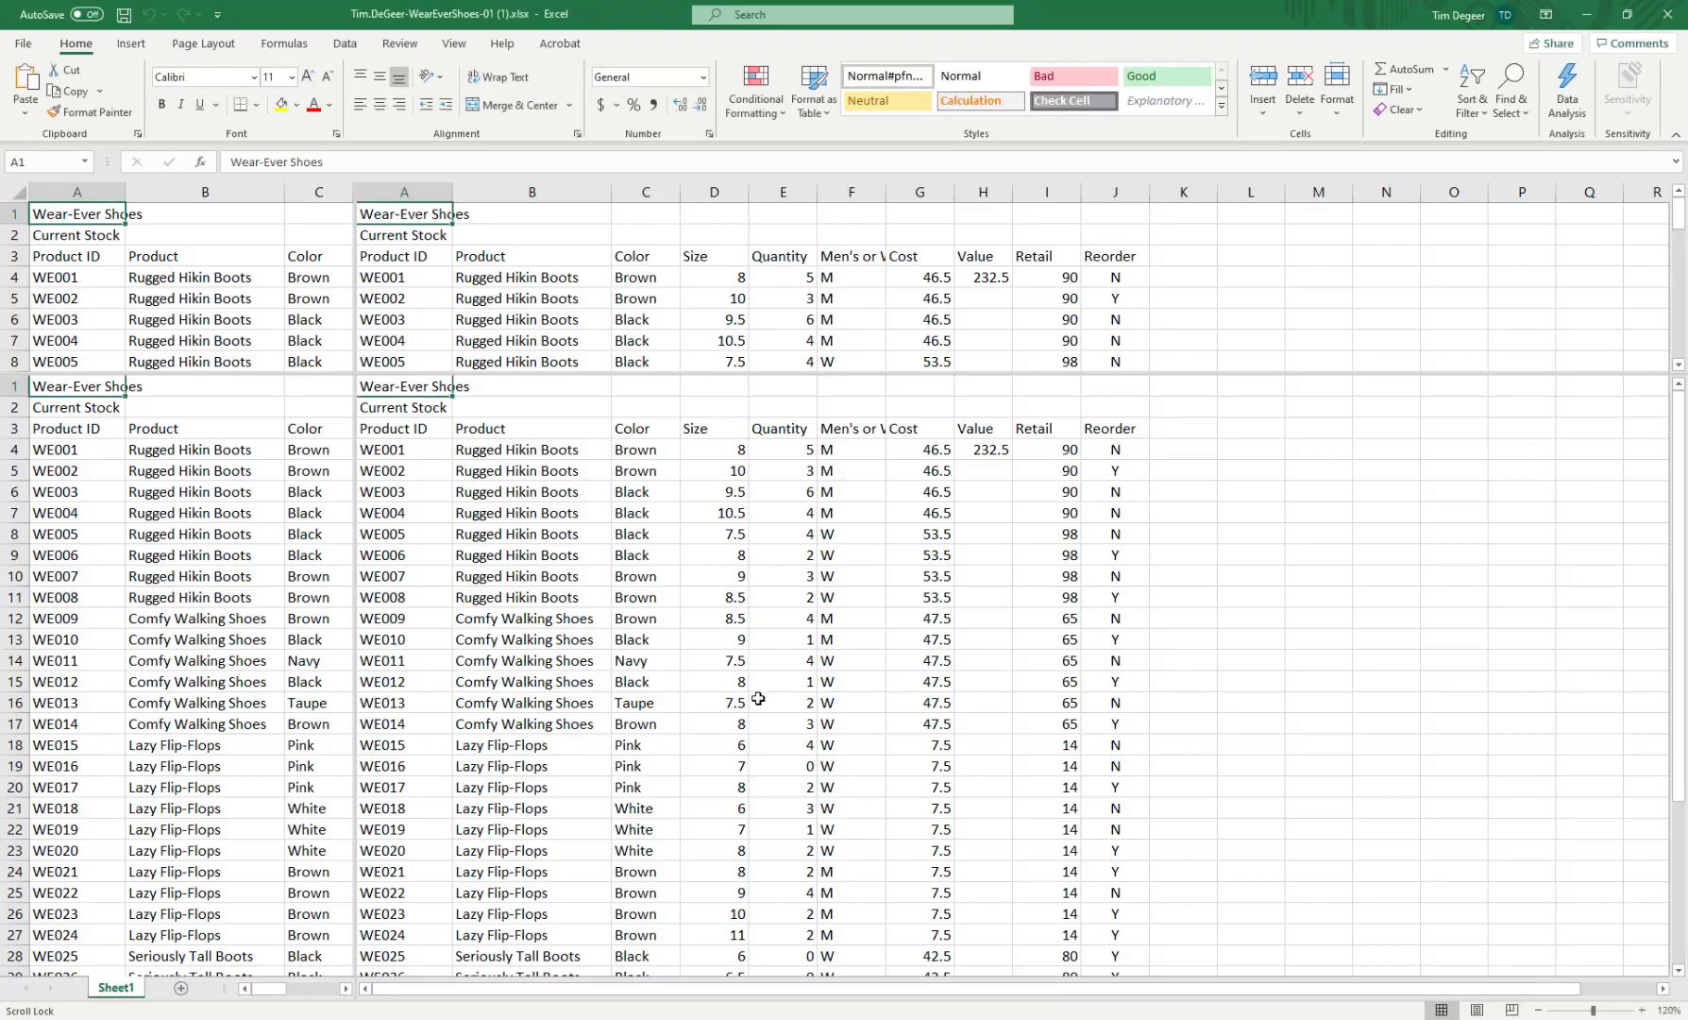
Arrange the Wear-Ever Shoes workbook and the SIMnet project instructions side by side, each filling half the screen.
{"action": "double_click", "coordinate": [648, 20]}
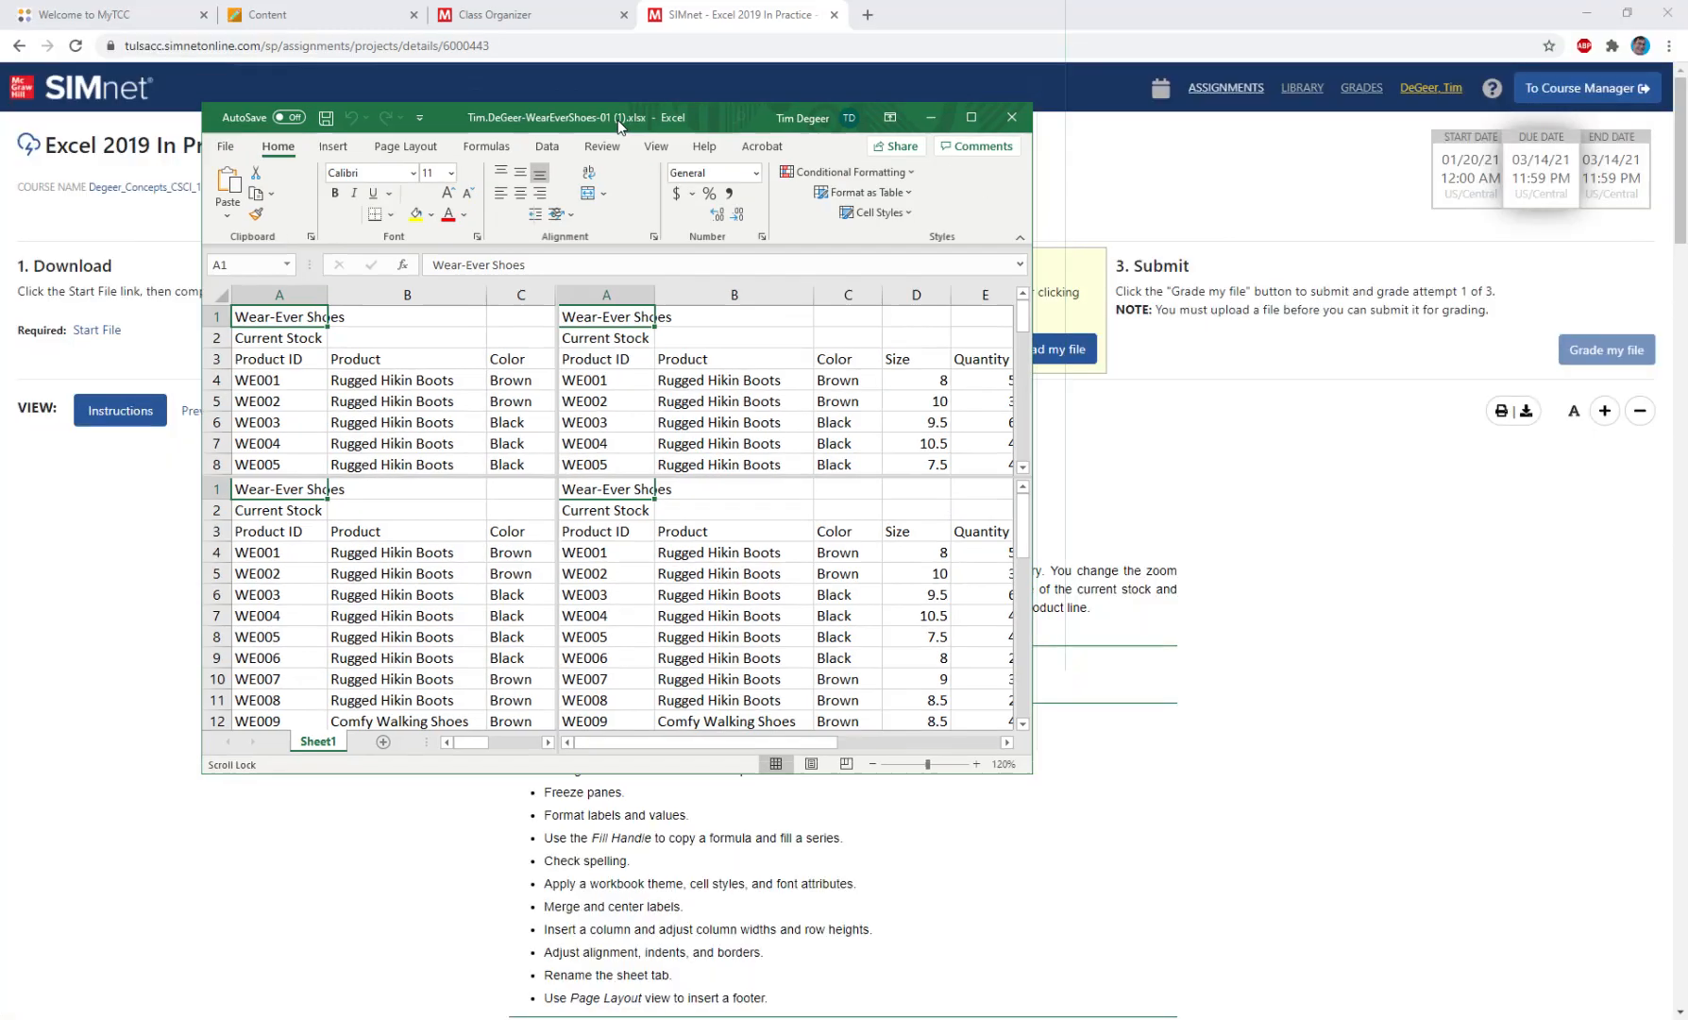
{"action": "left_click_drag", "start_coordinate": [619, 125], "coordinate": [3, 513]}
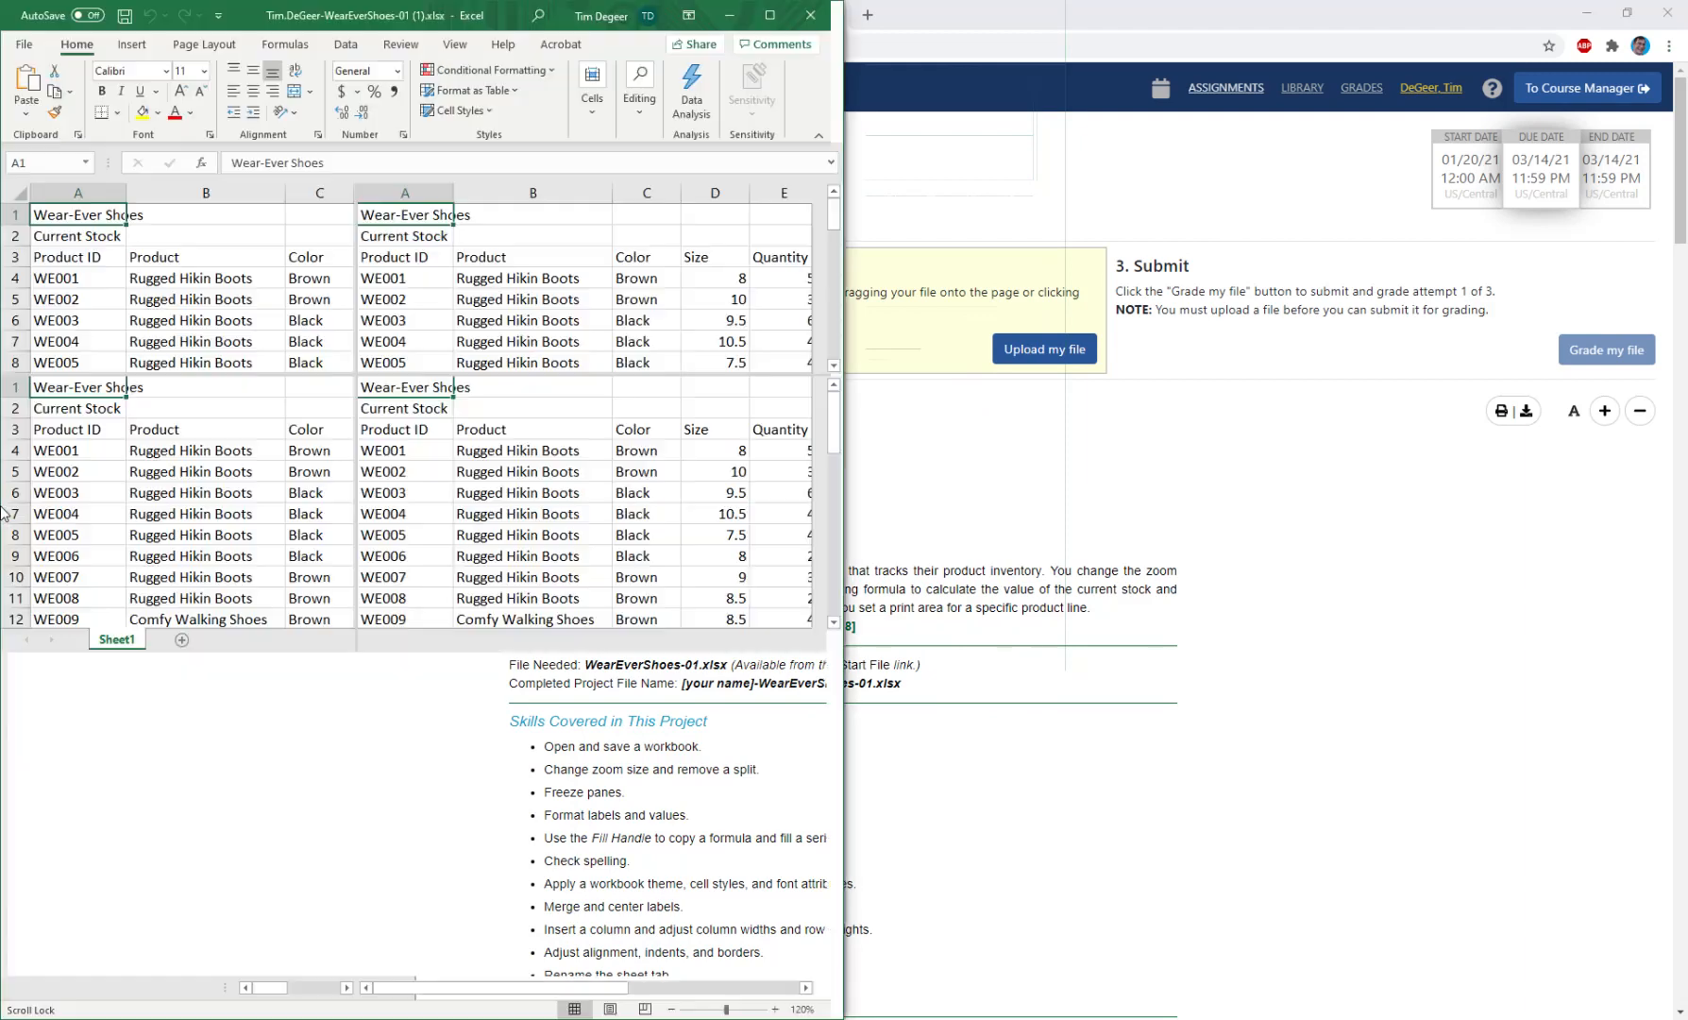
{"action": "left_click", "coordinate": [1047, 429]}
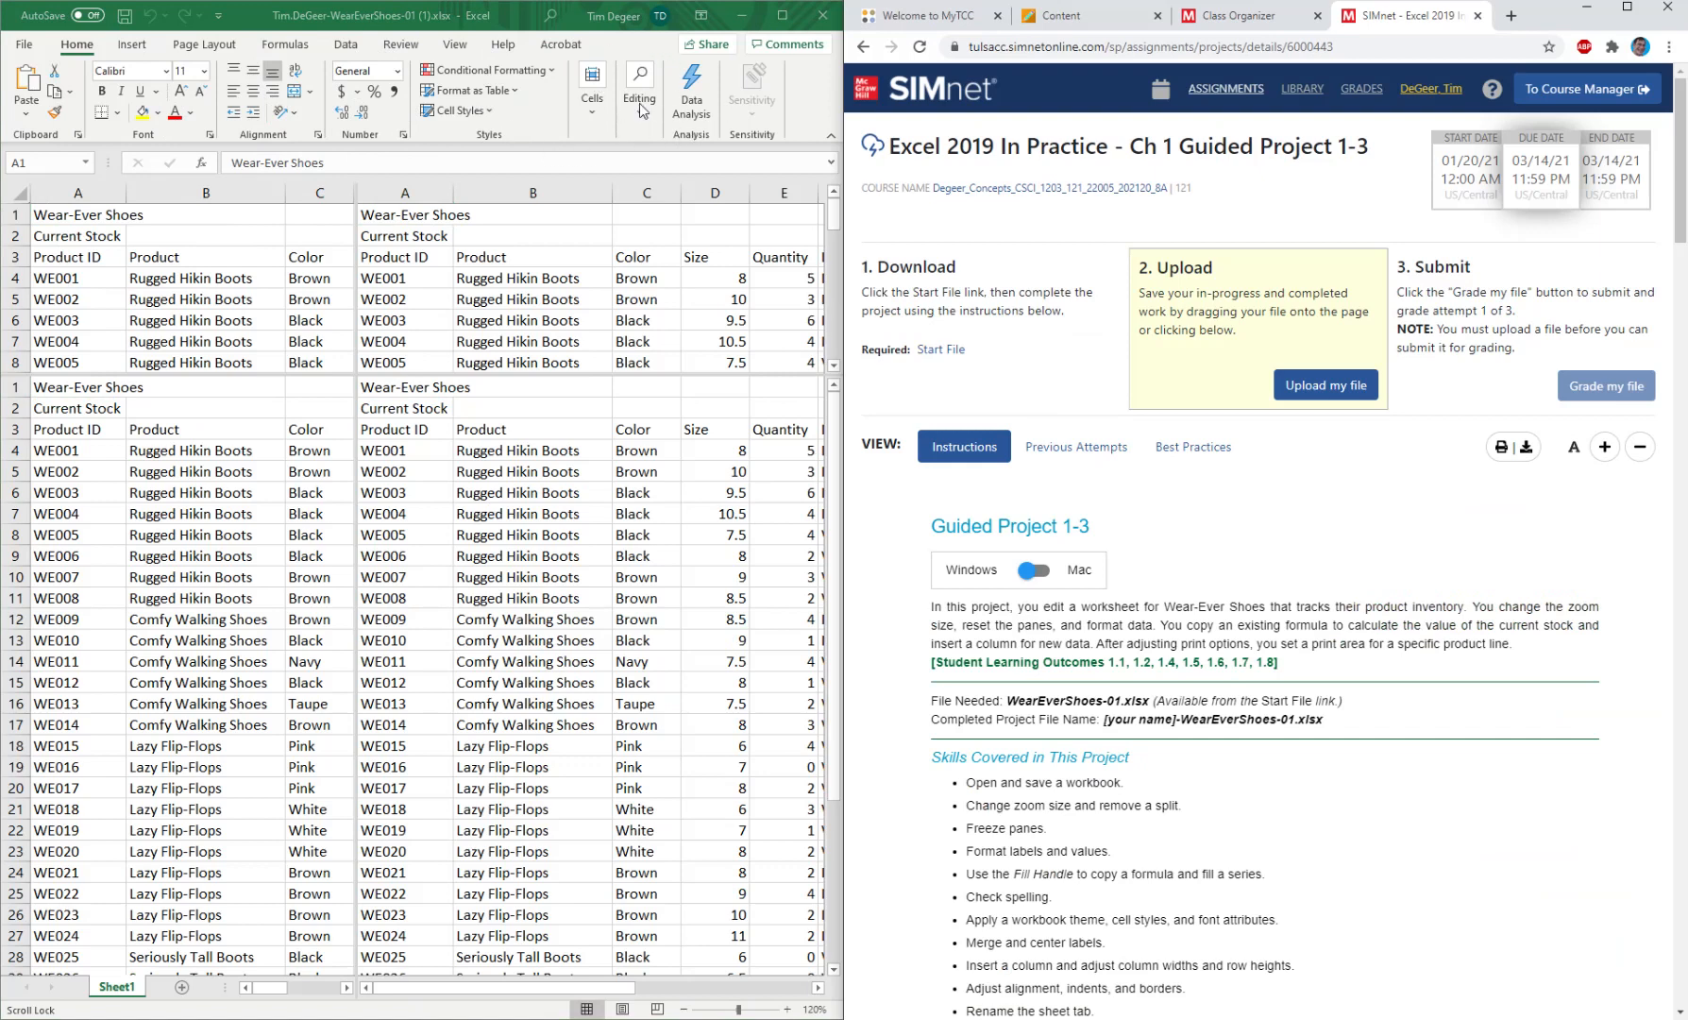
Look through Excel's command groups in every category from Home to Acrobat, and read the skills covered in the project instructions.
{"action": "left_click", "coordinate": [593, 113]}
{"action": "left_click", "coordinate": [593, 114]}
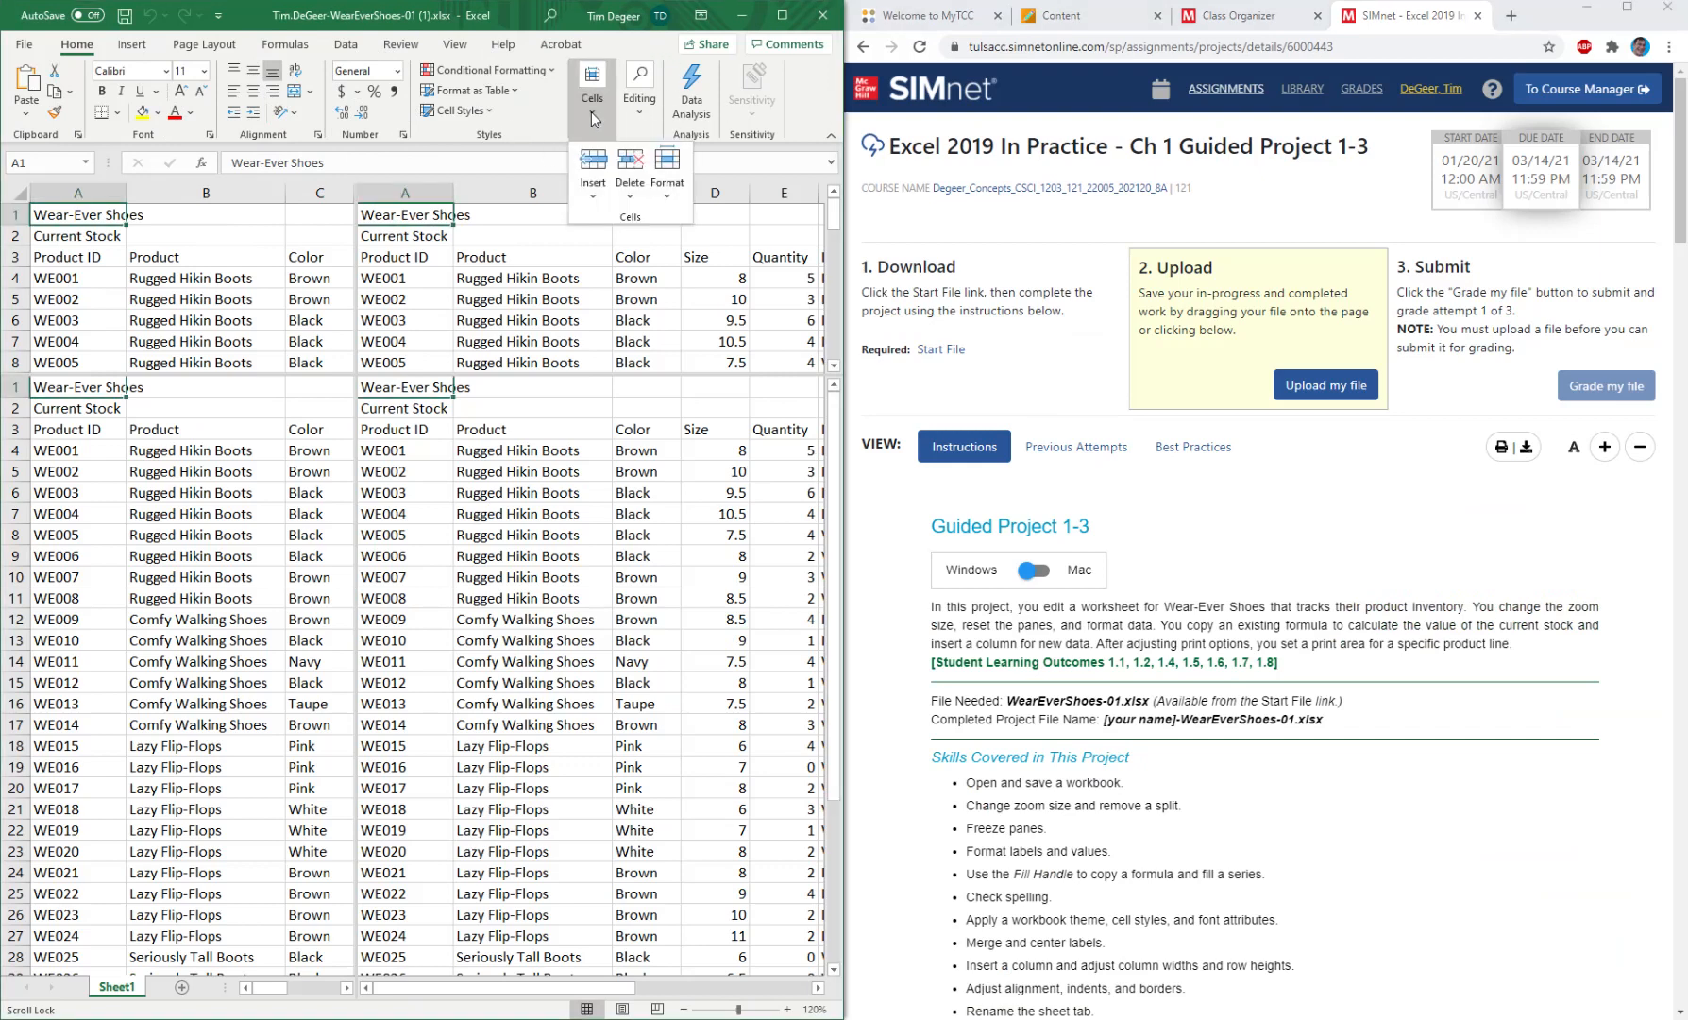
{"action": "left_click", "coordinate": [593, 113]}
{"action": "left_click", "coordinate": [644, 118]}
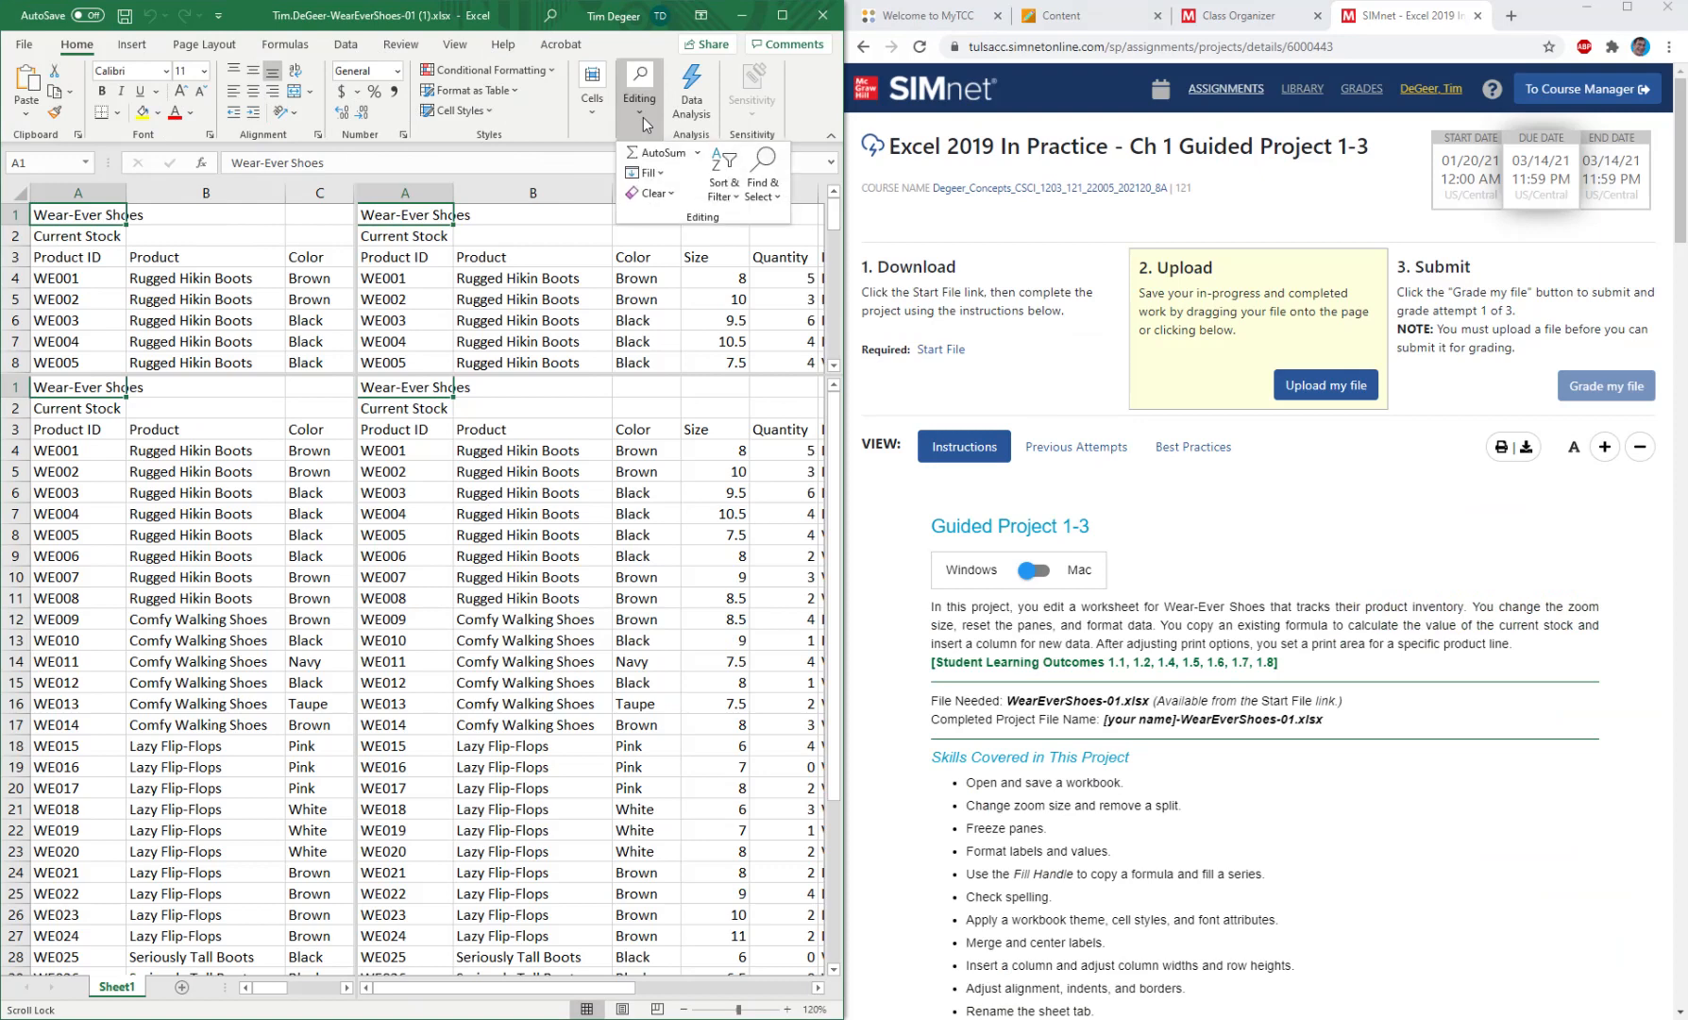
{"action": "left_click", "coordinate": [644, 117]}
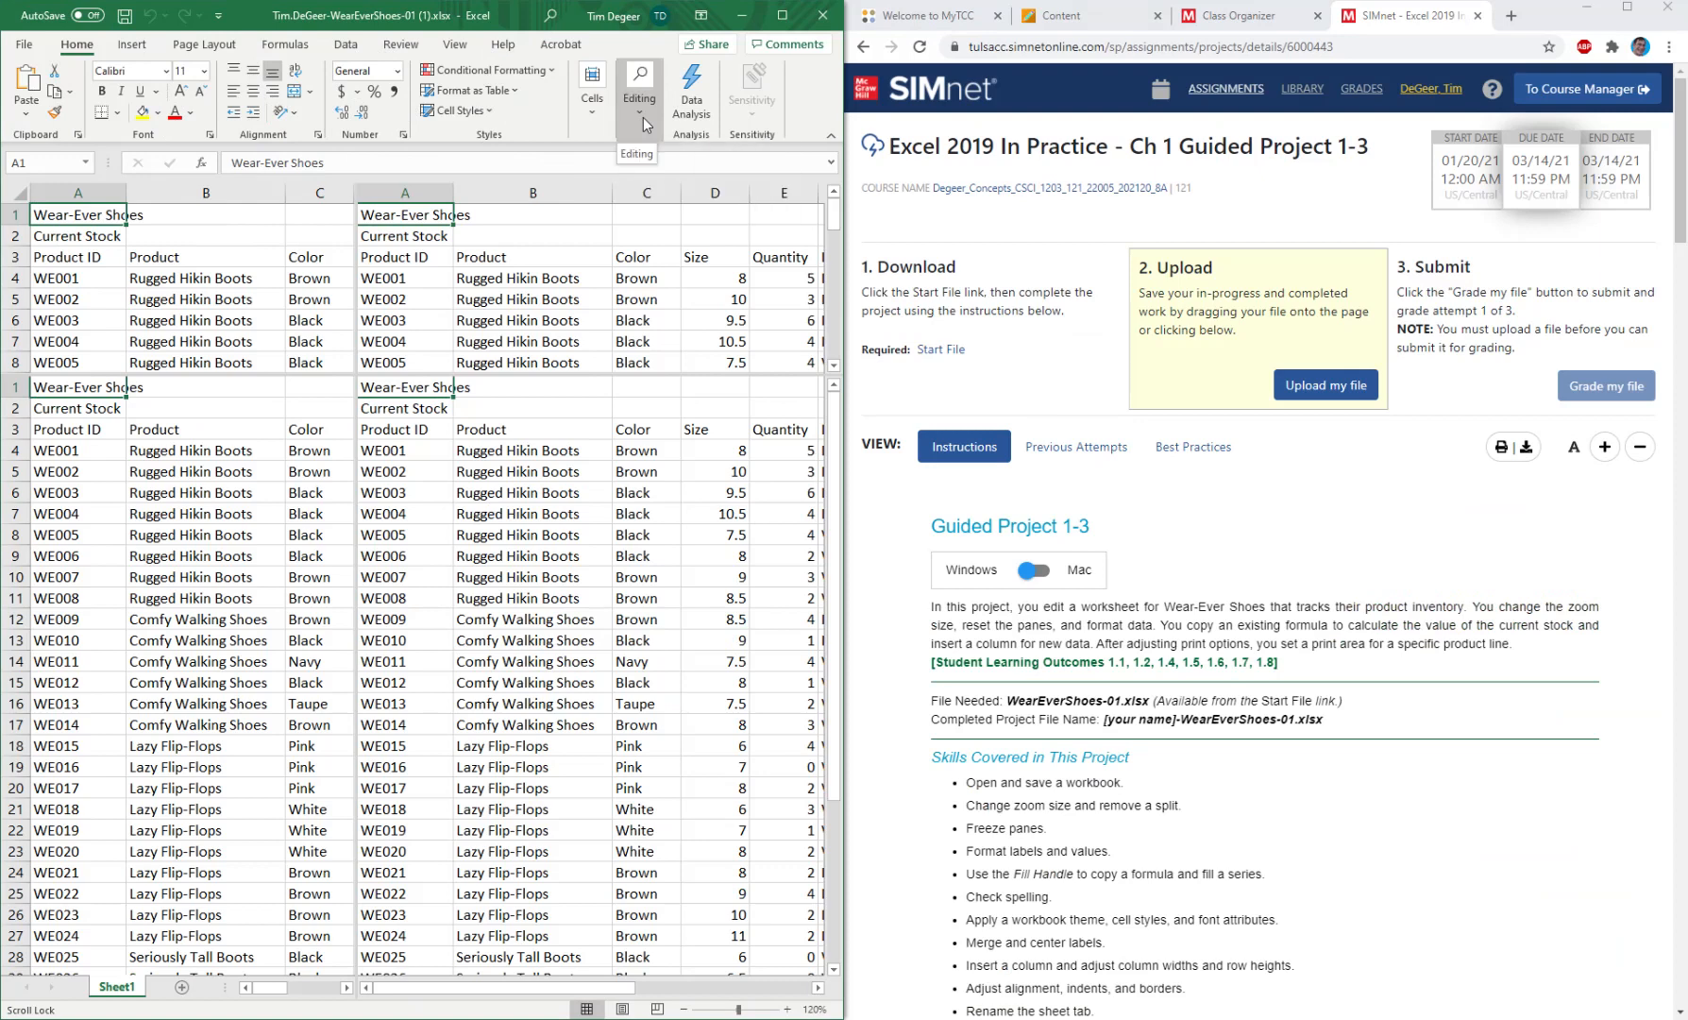
{"action": "left_click", "coordinate": [131, 46]}
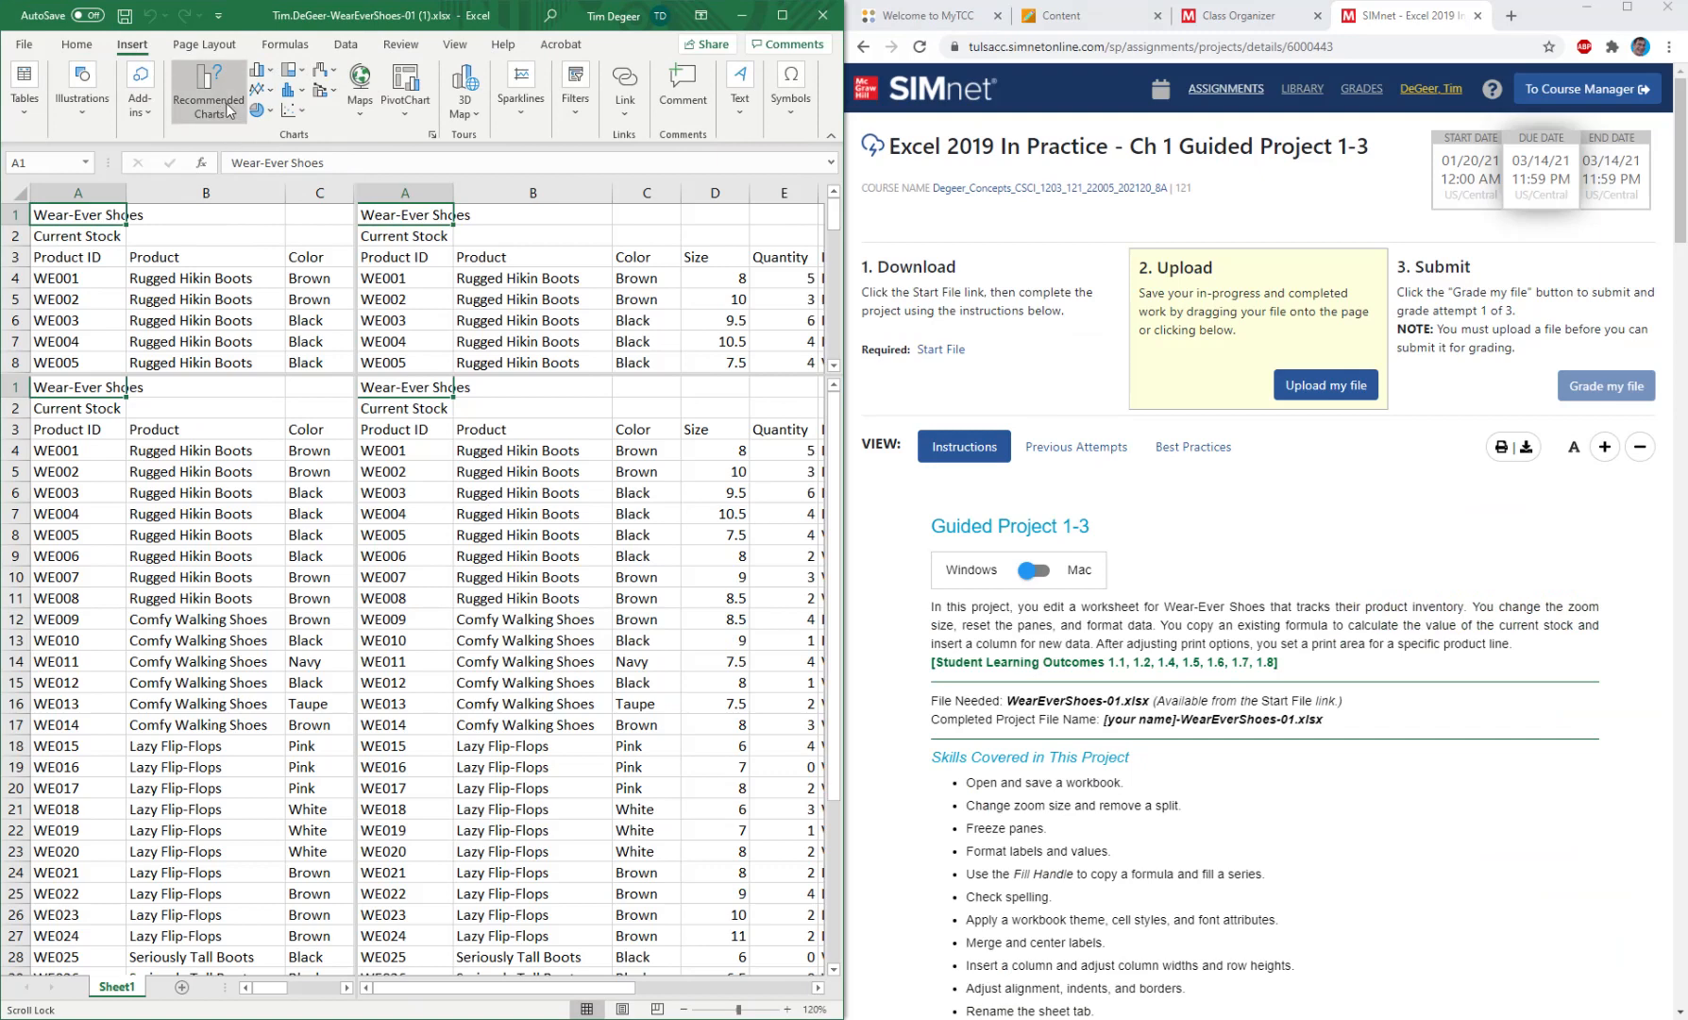
{"action": "left_click", "coordinate": [202, 46]}
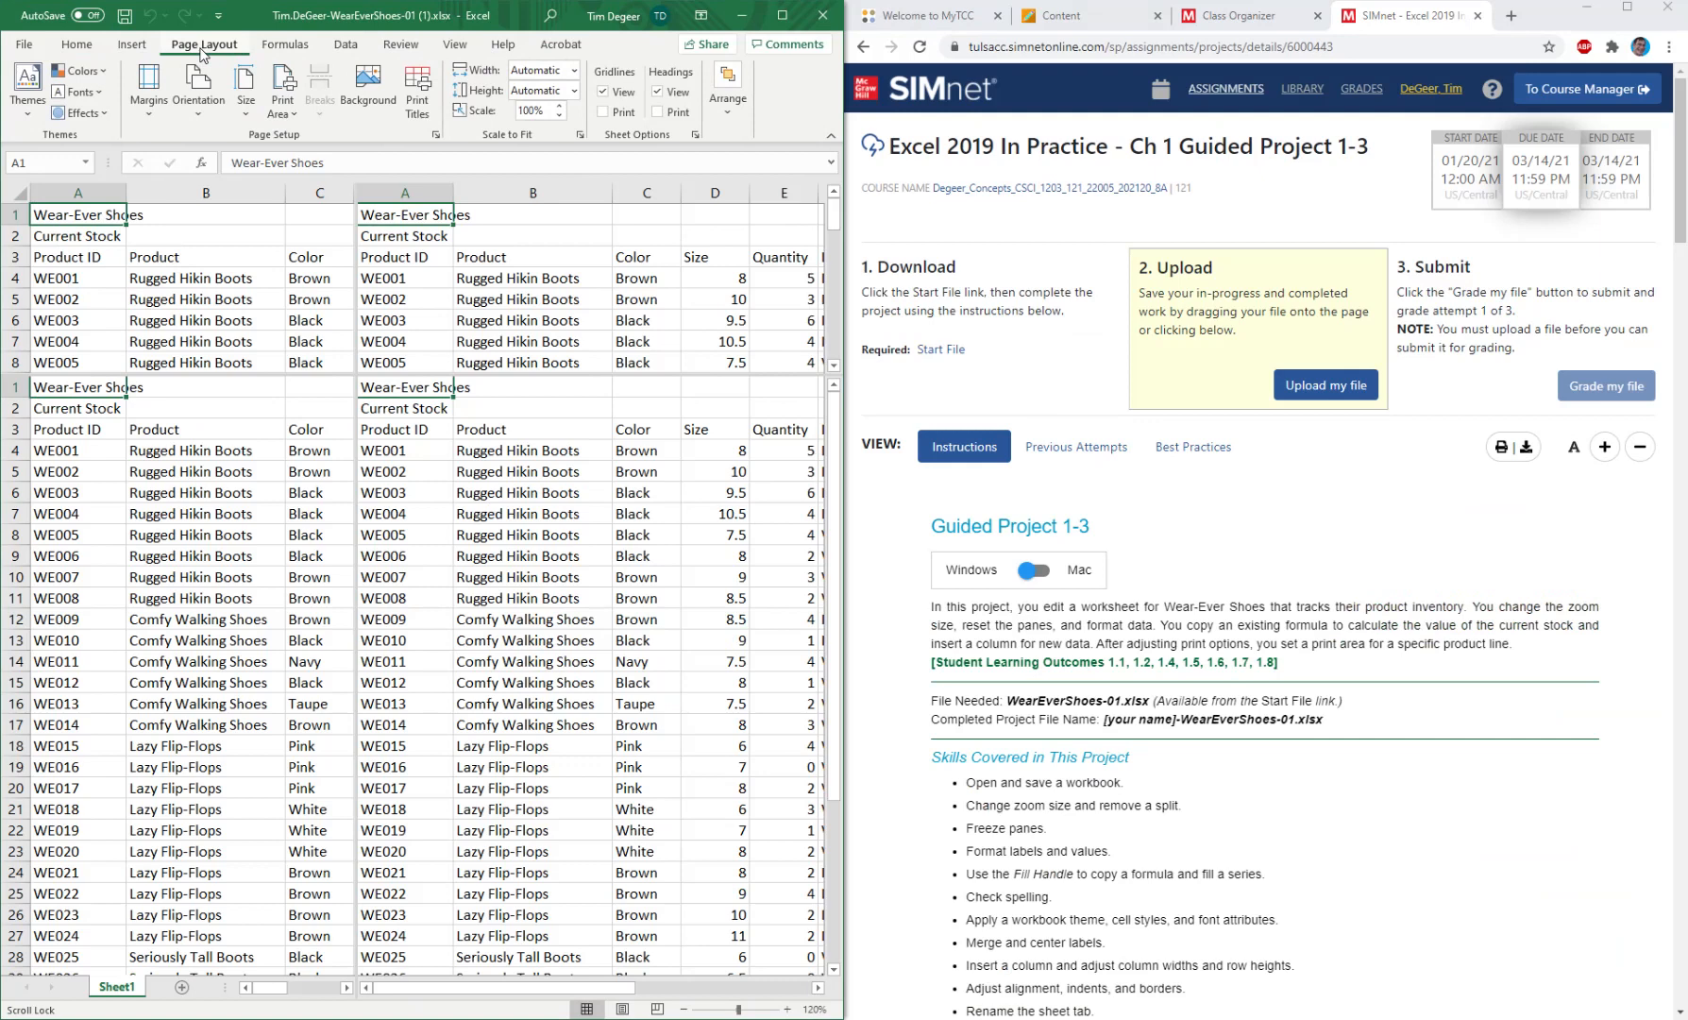
{"action": "left_click", "coordinate": [293, 51]}
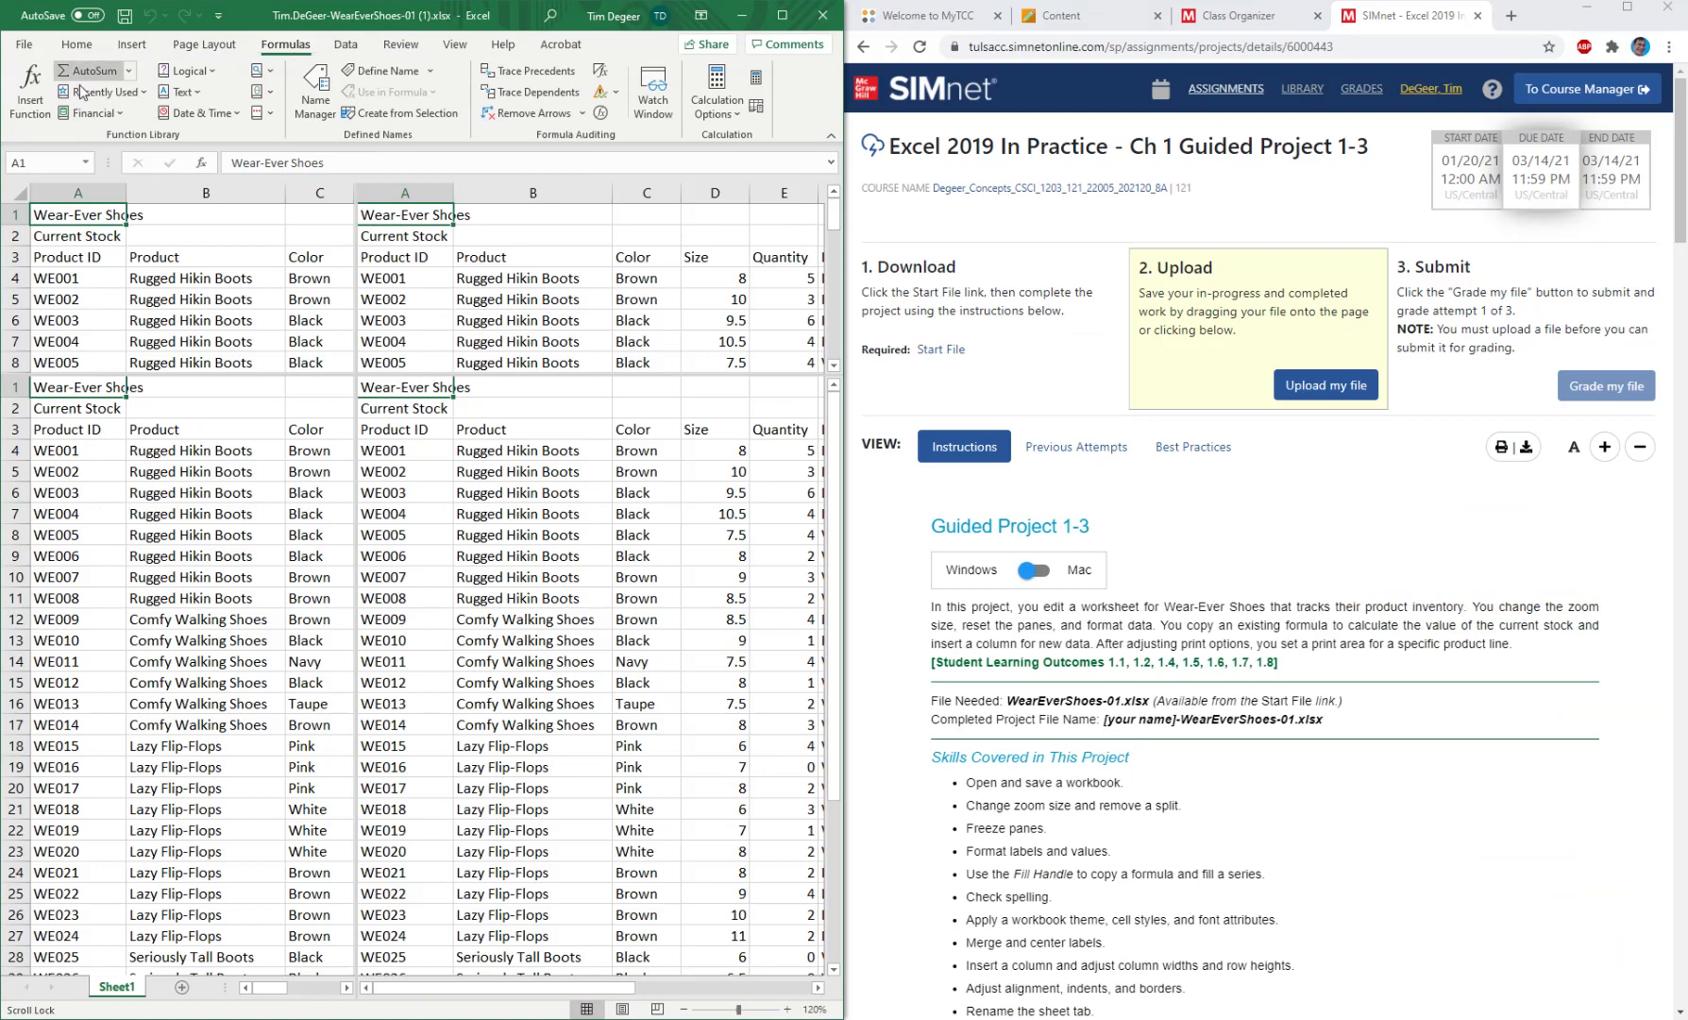
{"action": "left_click", "coordinate": [266, 72]}
{"action": "left_click", "coordinate": [271, 74]}
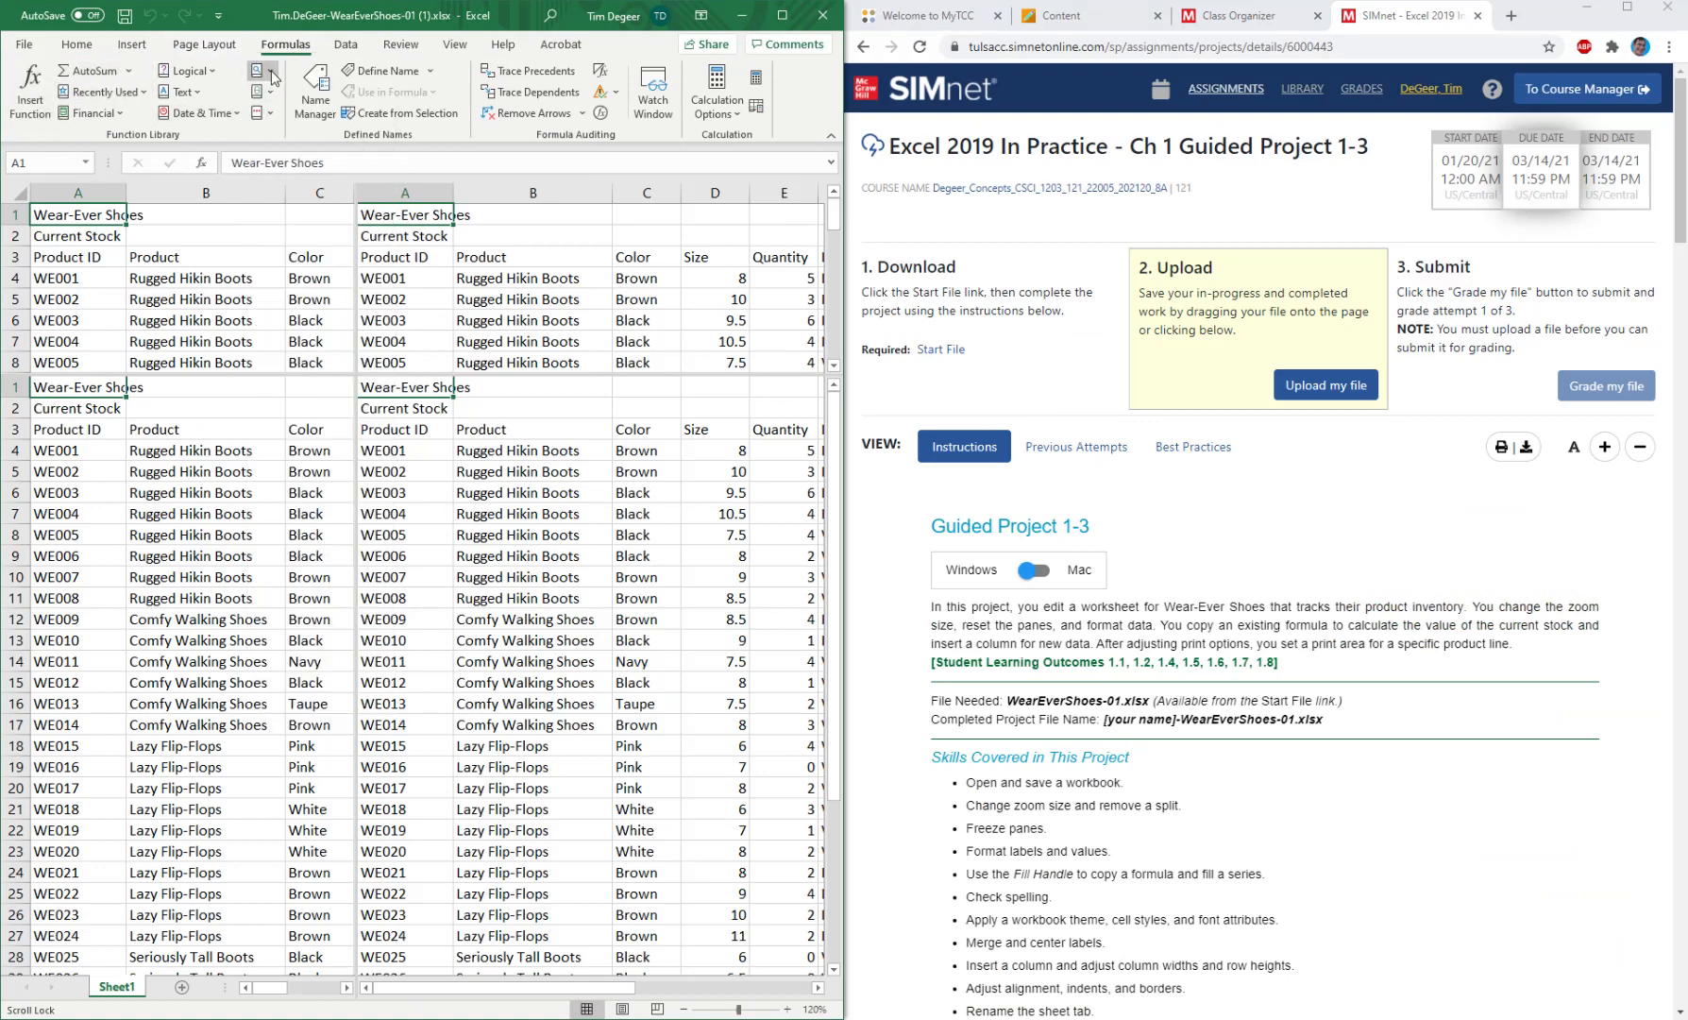
{"action": "left_click", "coordinate": [267, 94]}
{"action": "left_click", "coordinate": [267, 94]}
{"action": "left_click", "coordinate": [347, 45]}
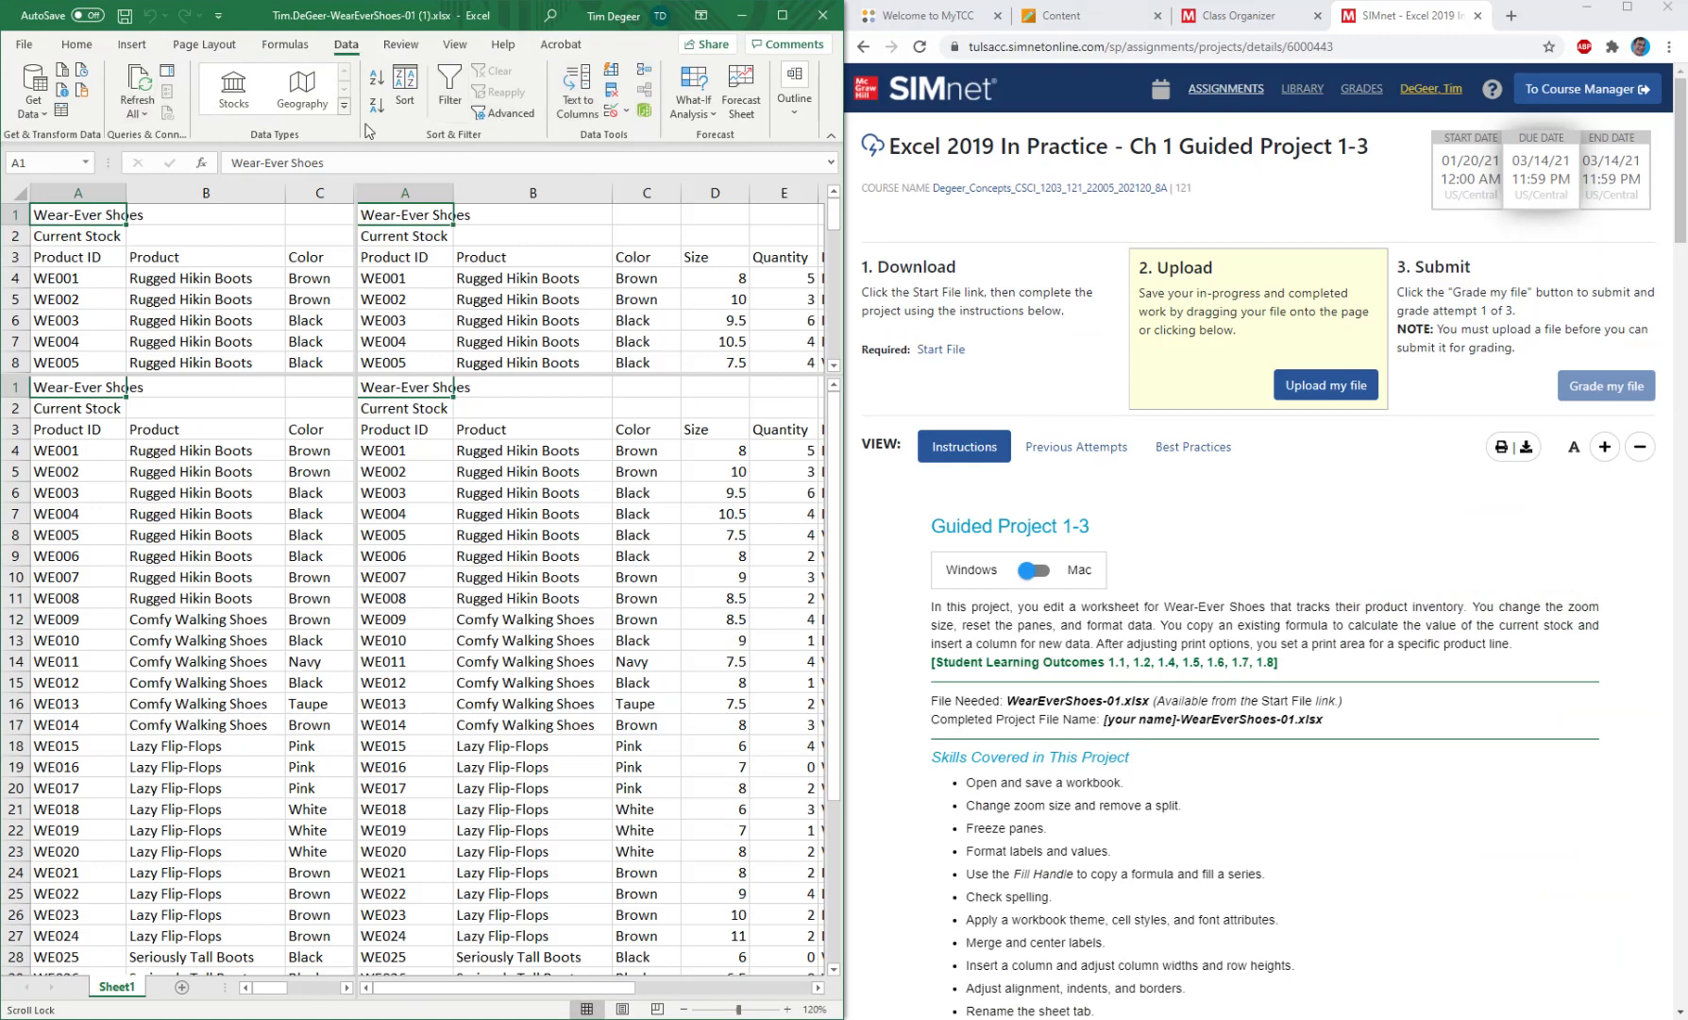
{"action": "left_click", "coordinate": [408, 47]}
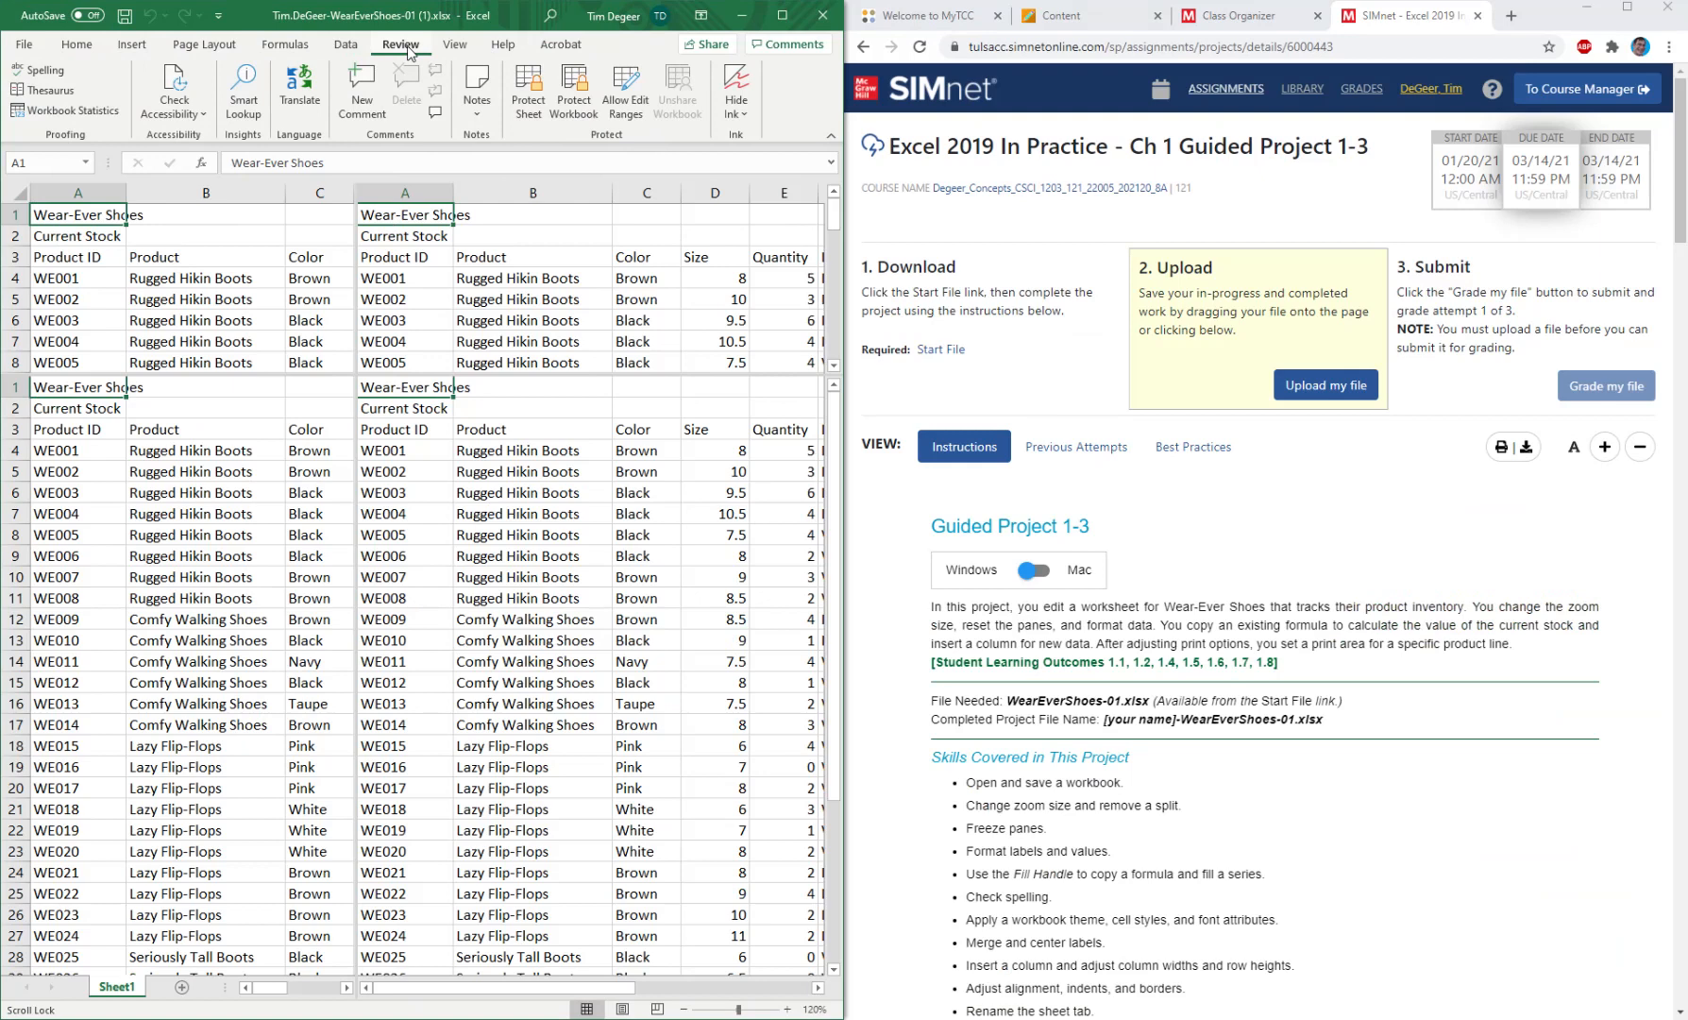
{"action": "left_click", "coordinate": [457, 47]}
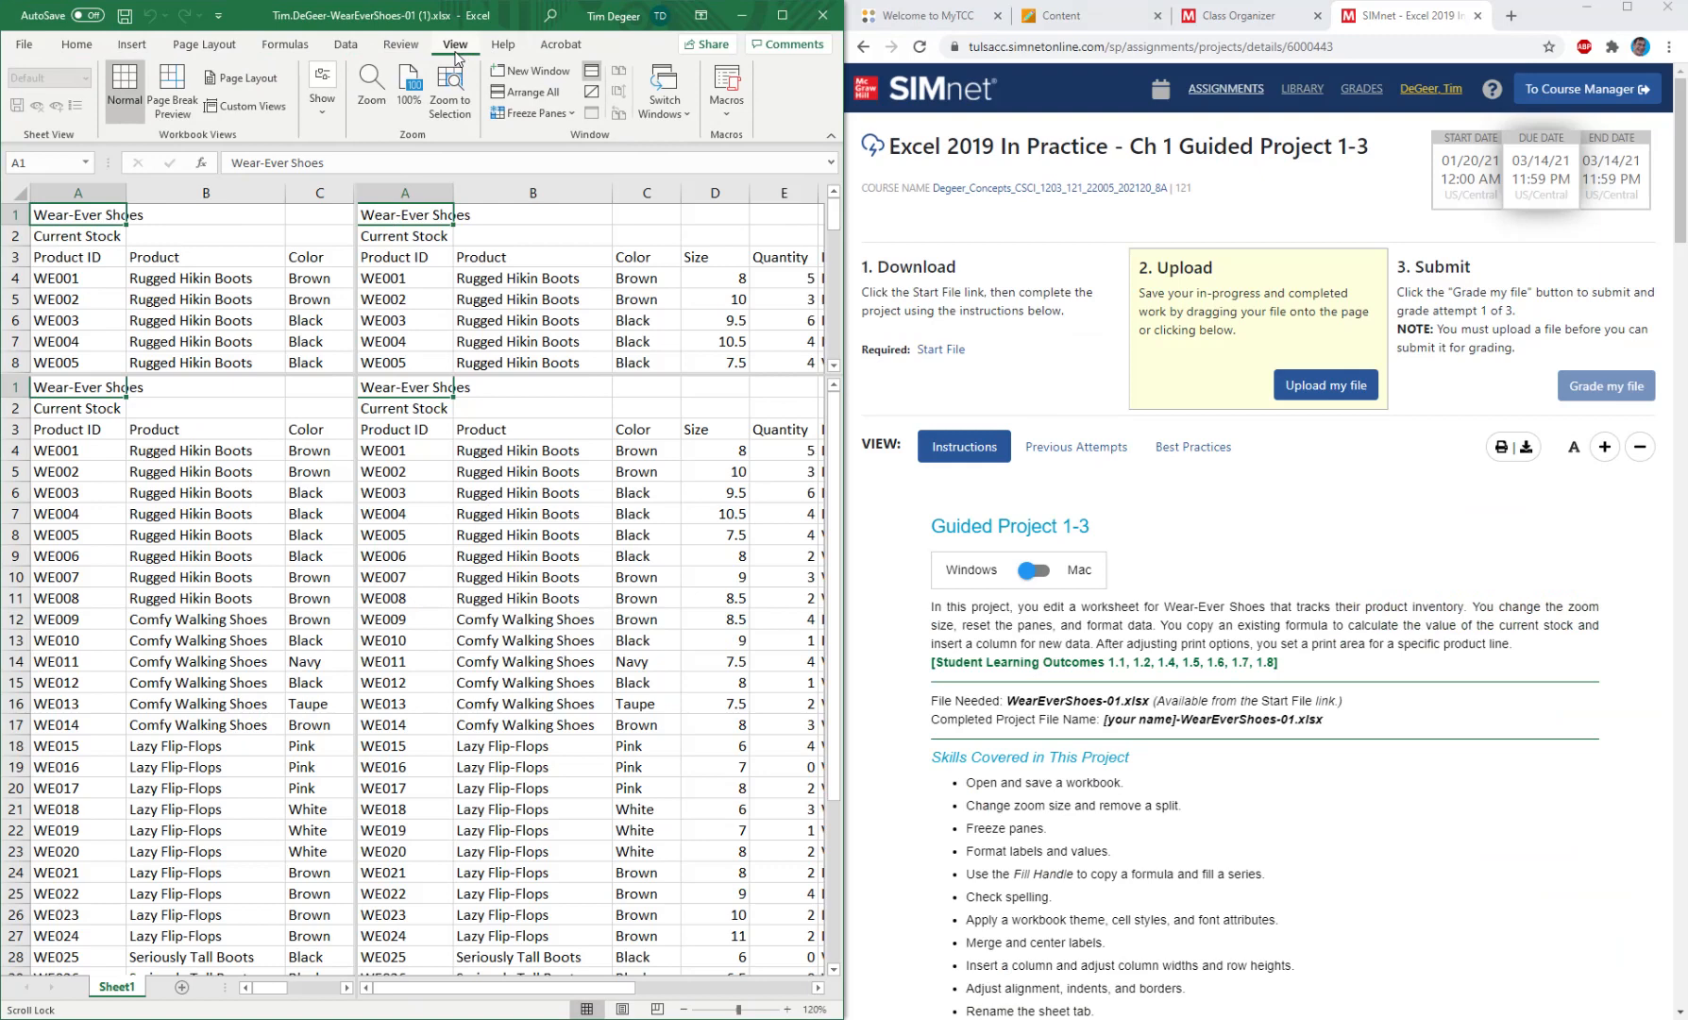
{"action": "left_click", "coordinate": [503, 47]}
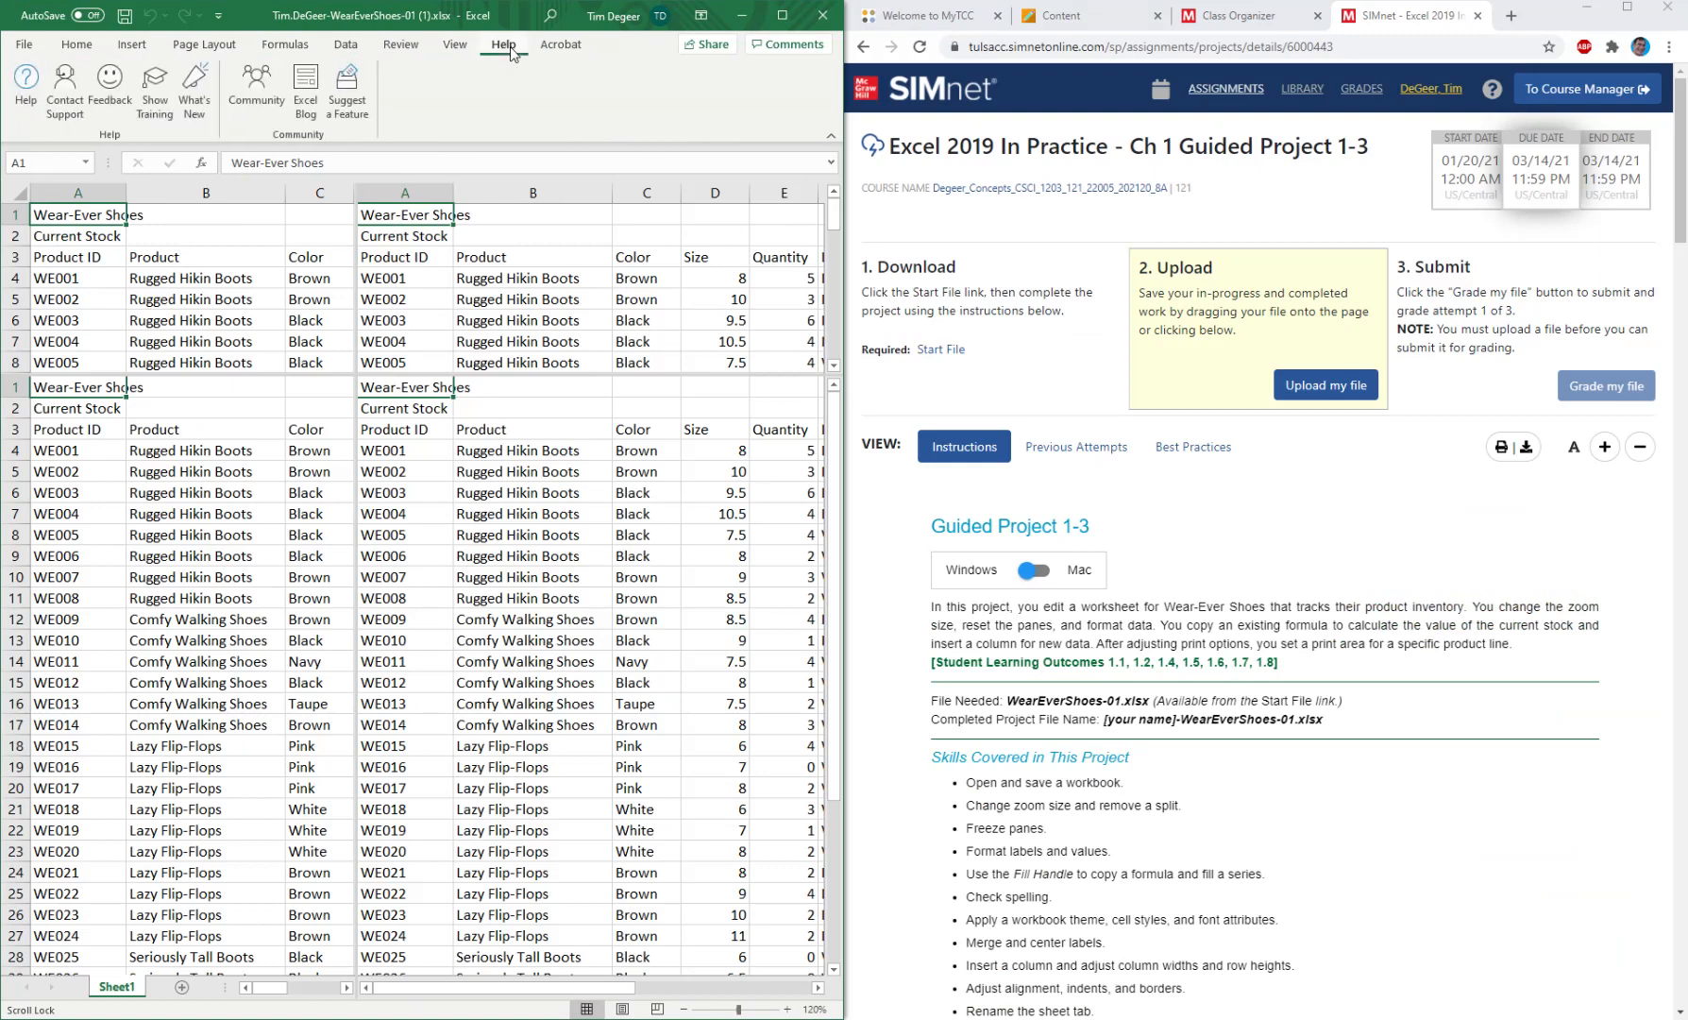
{"action": "left_click", "coordinate": [555, 49]}
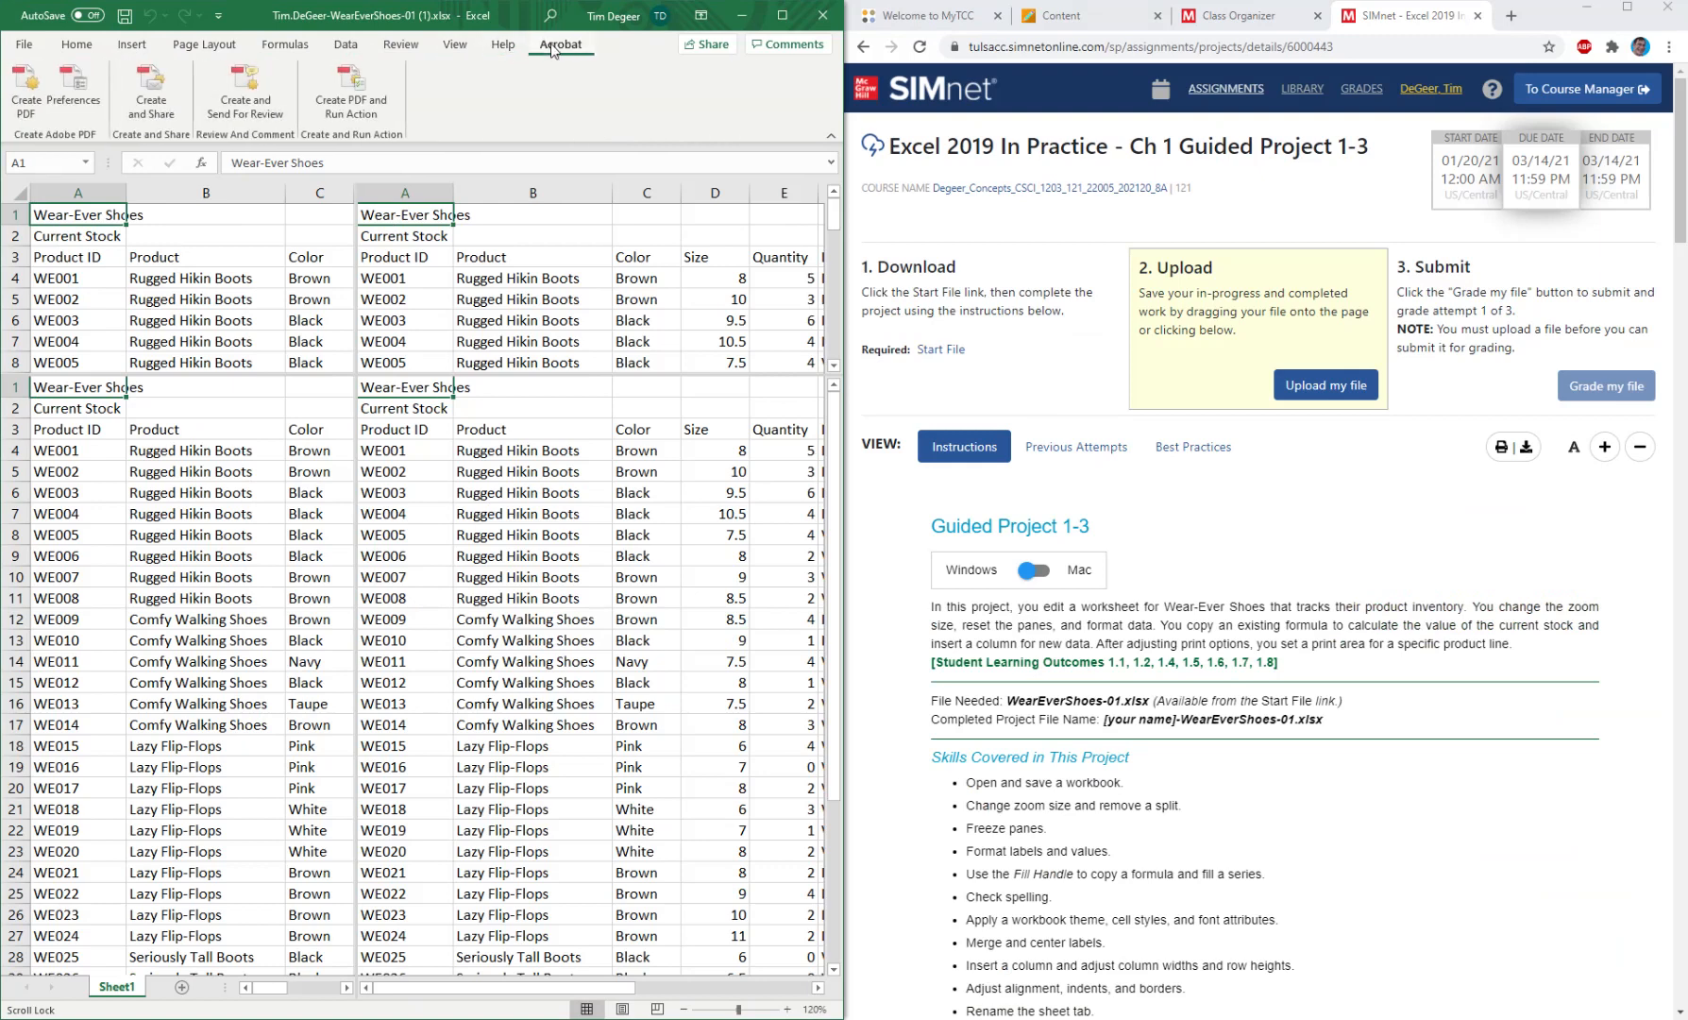
{"action": "left_click", "coordinate": [79, 46]}
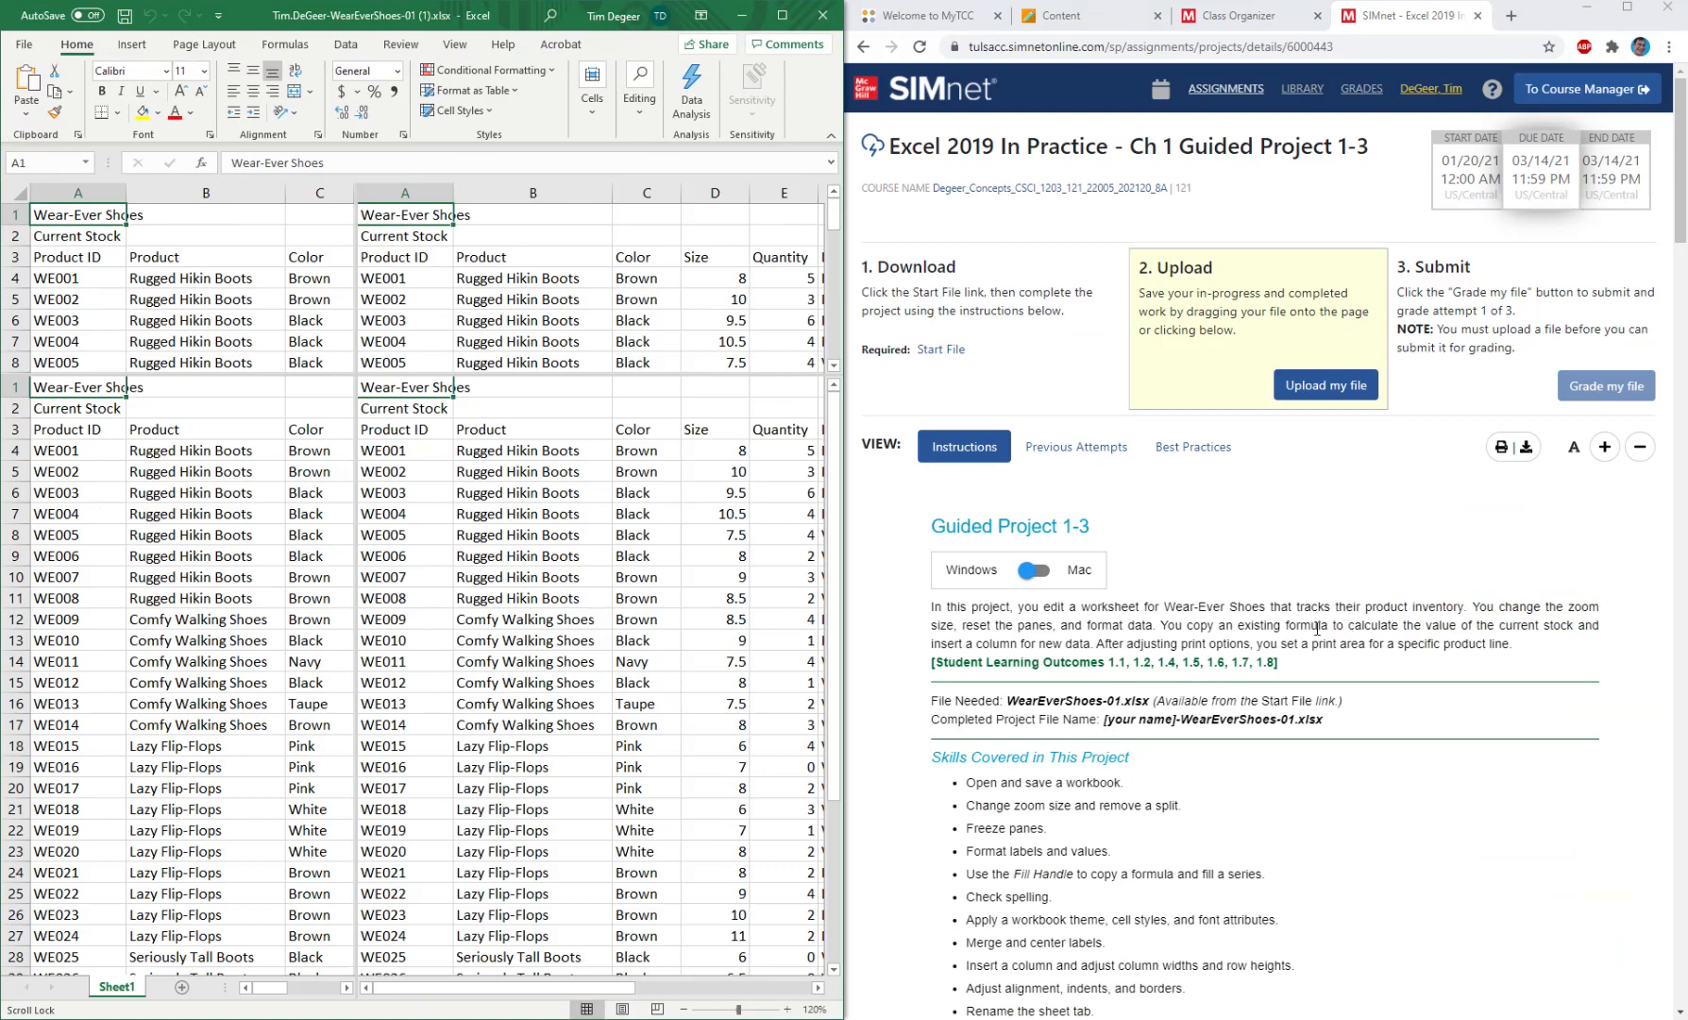
{"action": "left_click", "coordinate": [1319, 624]}
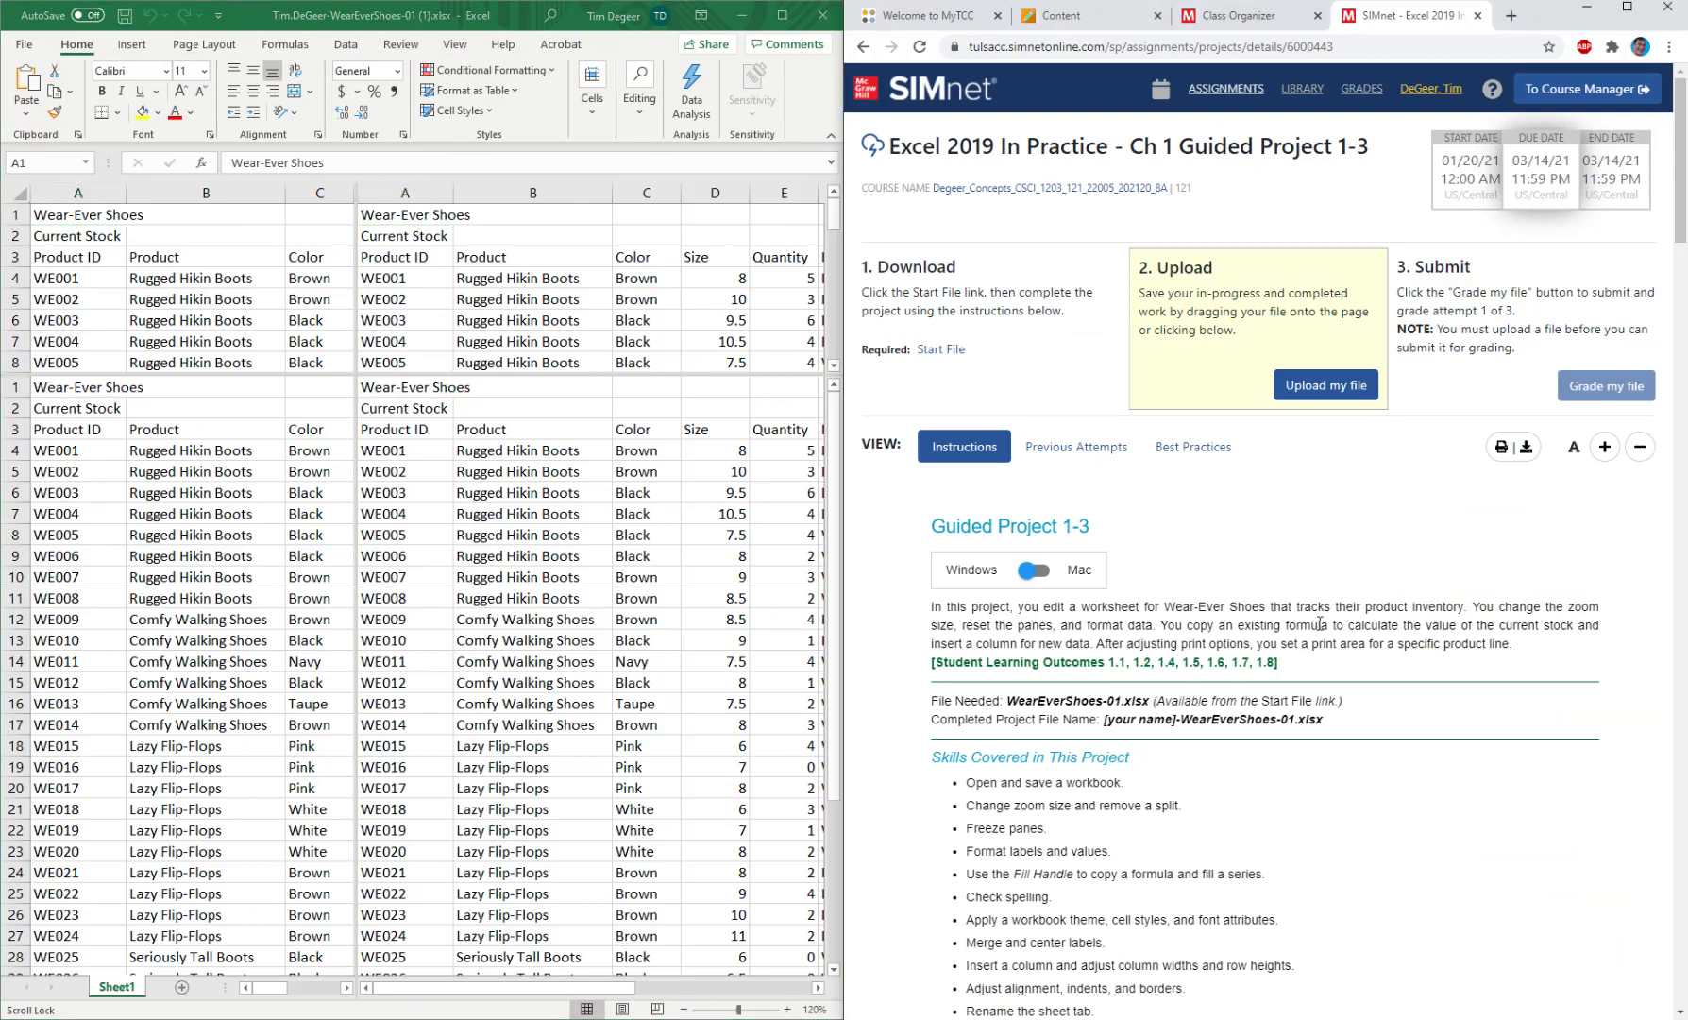
{"action": "scroll", "coordinate": [1319, 624], "scroll_direction": "down", "scroll_amount": 2}
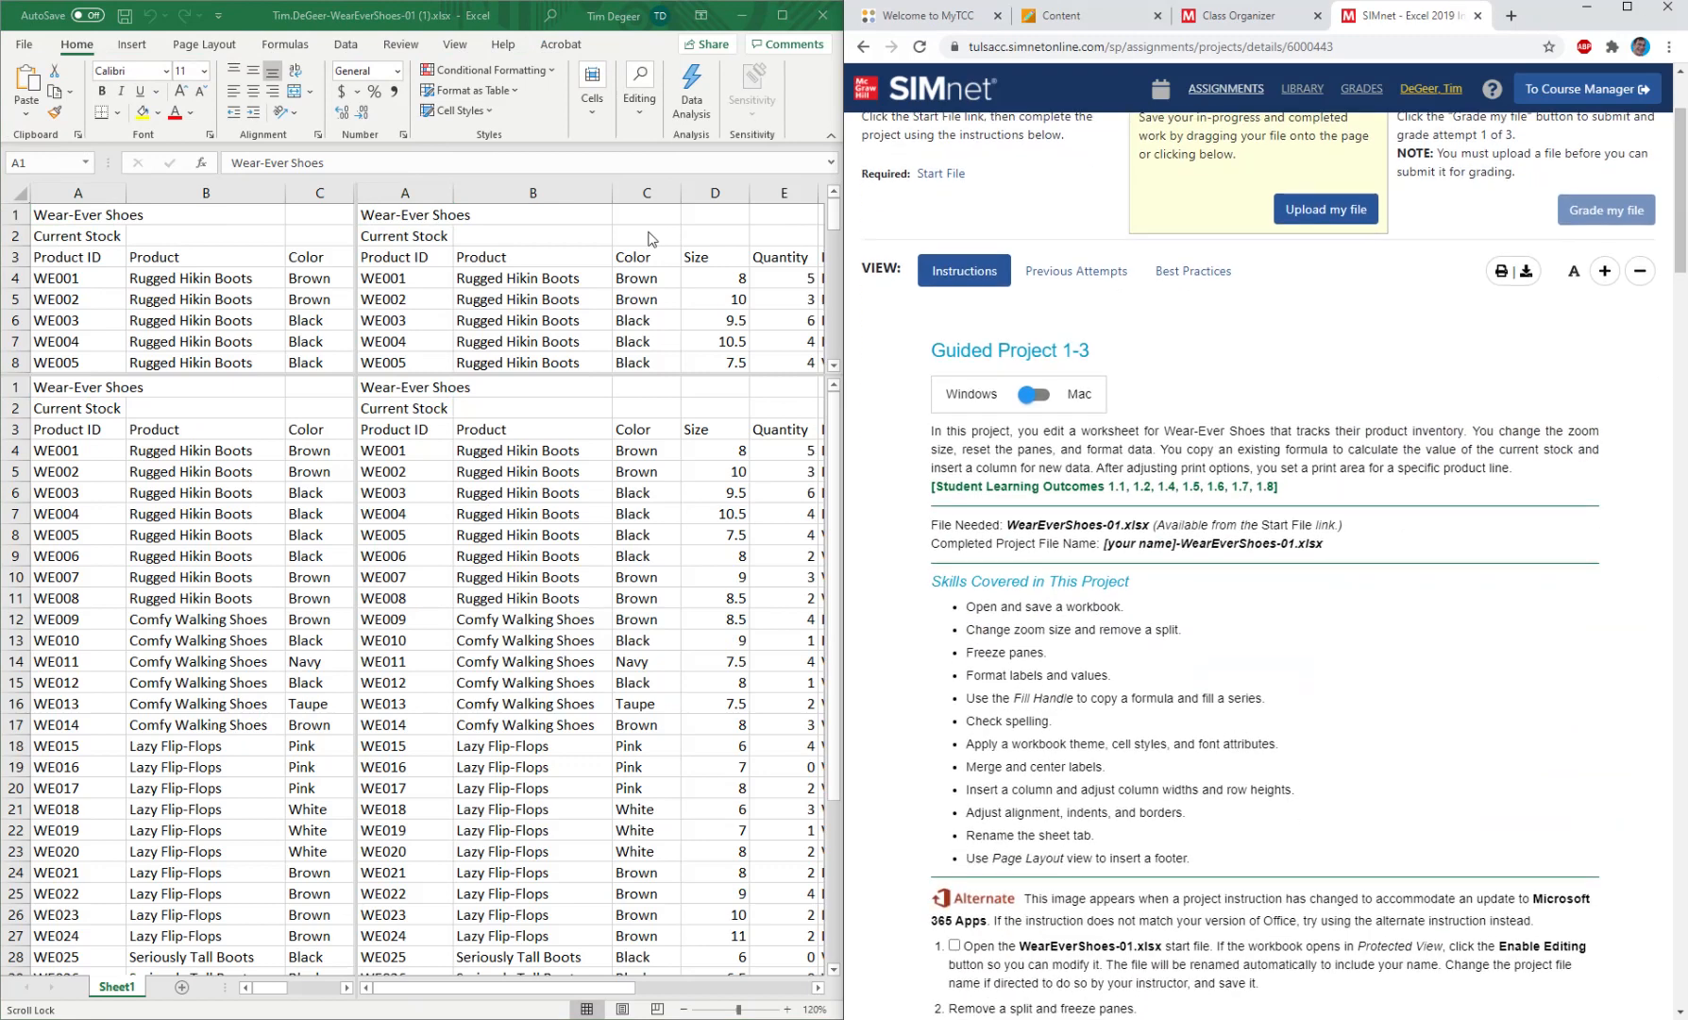
Try moving the Wear-Ever Shoes title from cell A1 to B1, and undo the move.
{"action": "left_click", "coordinate": [504, 426]}
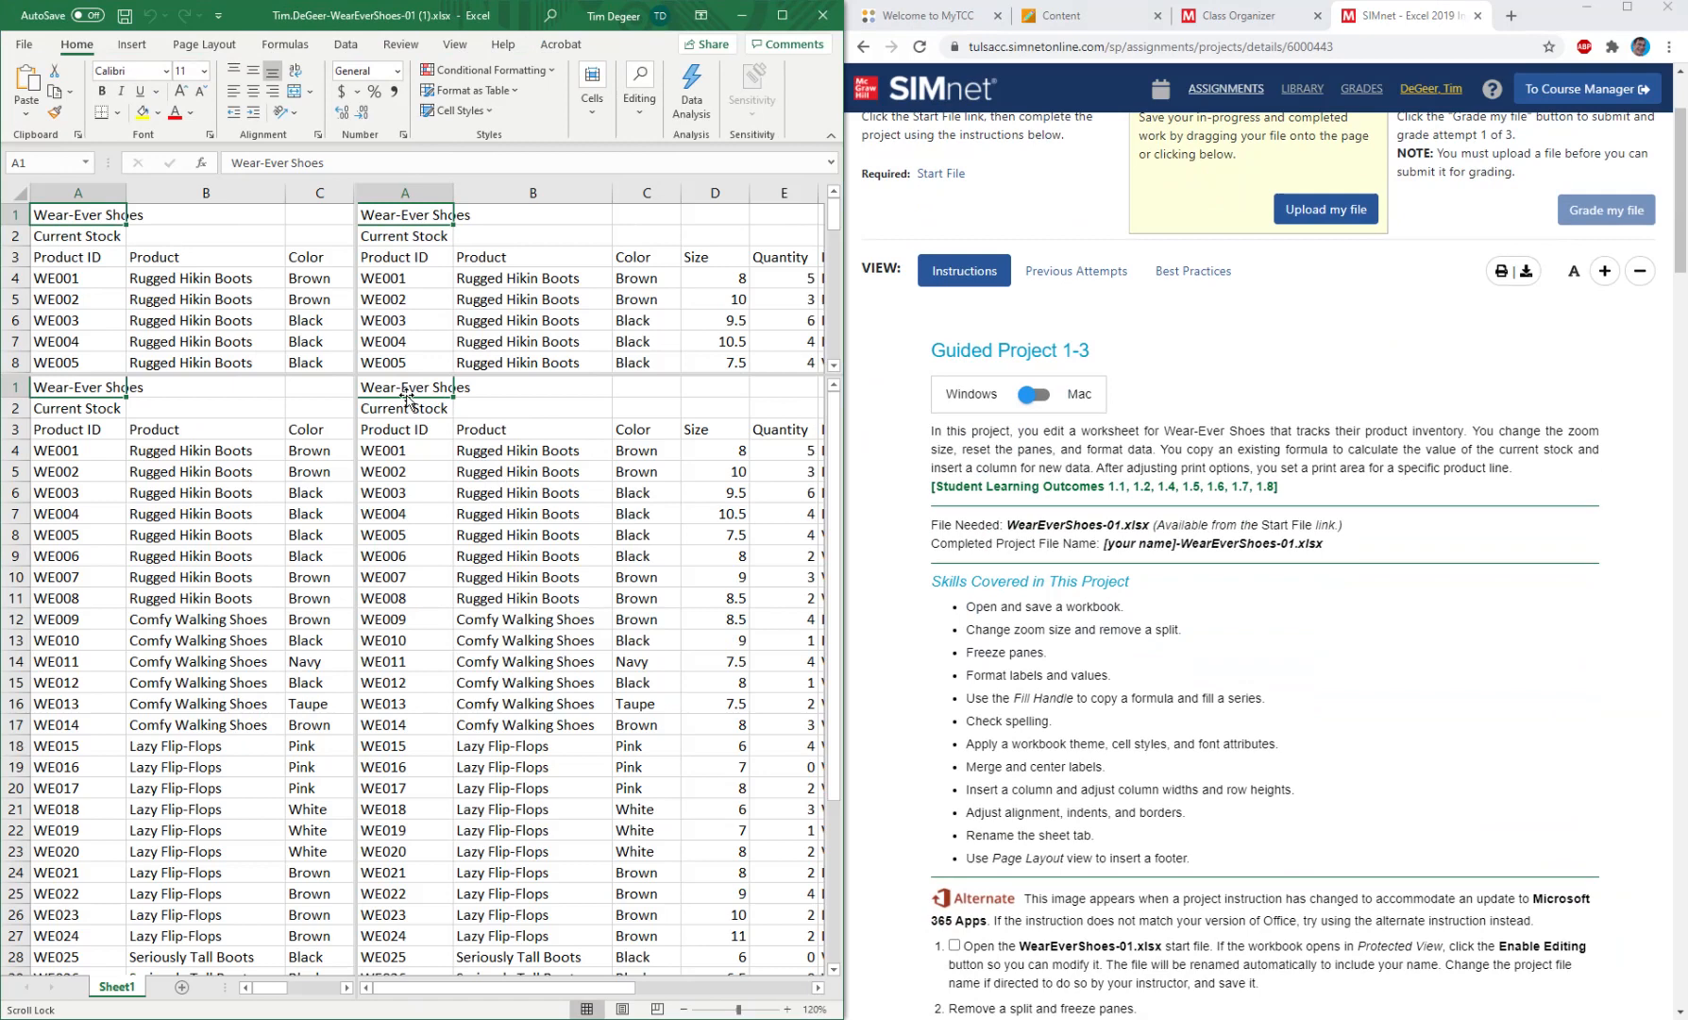
{"action": "left_click_drag", "start_coordinate": [407, 397], "coordinate": [537, 400]}
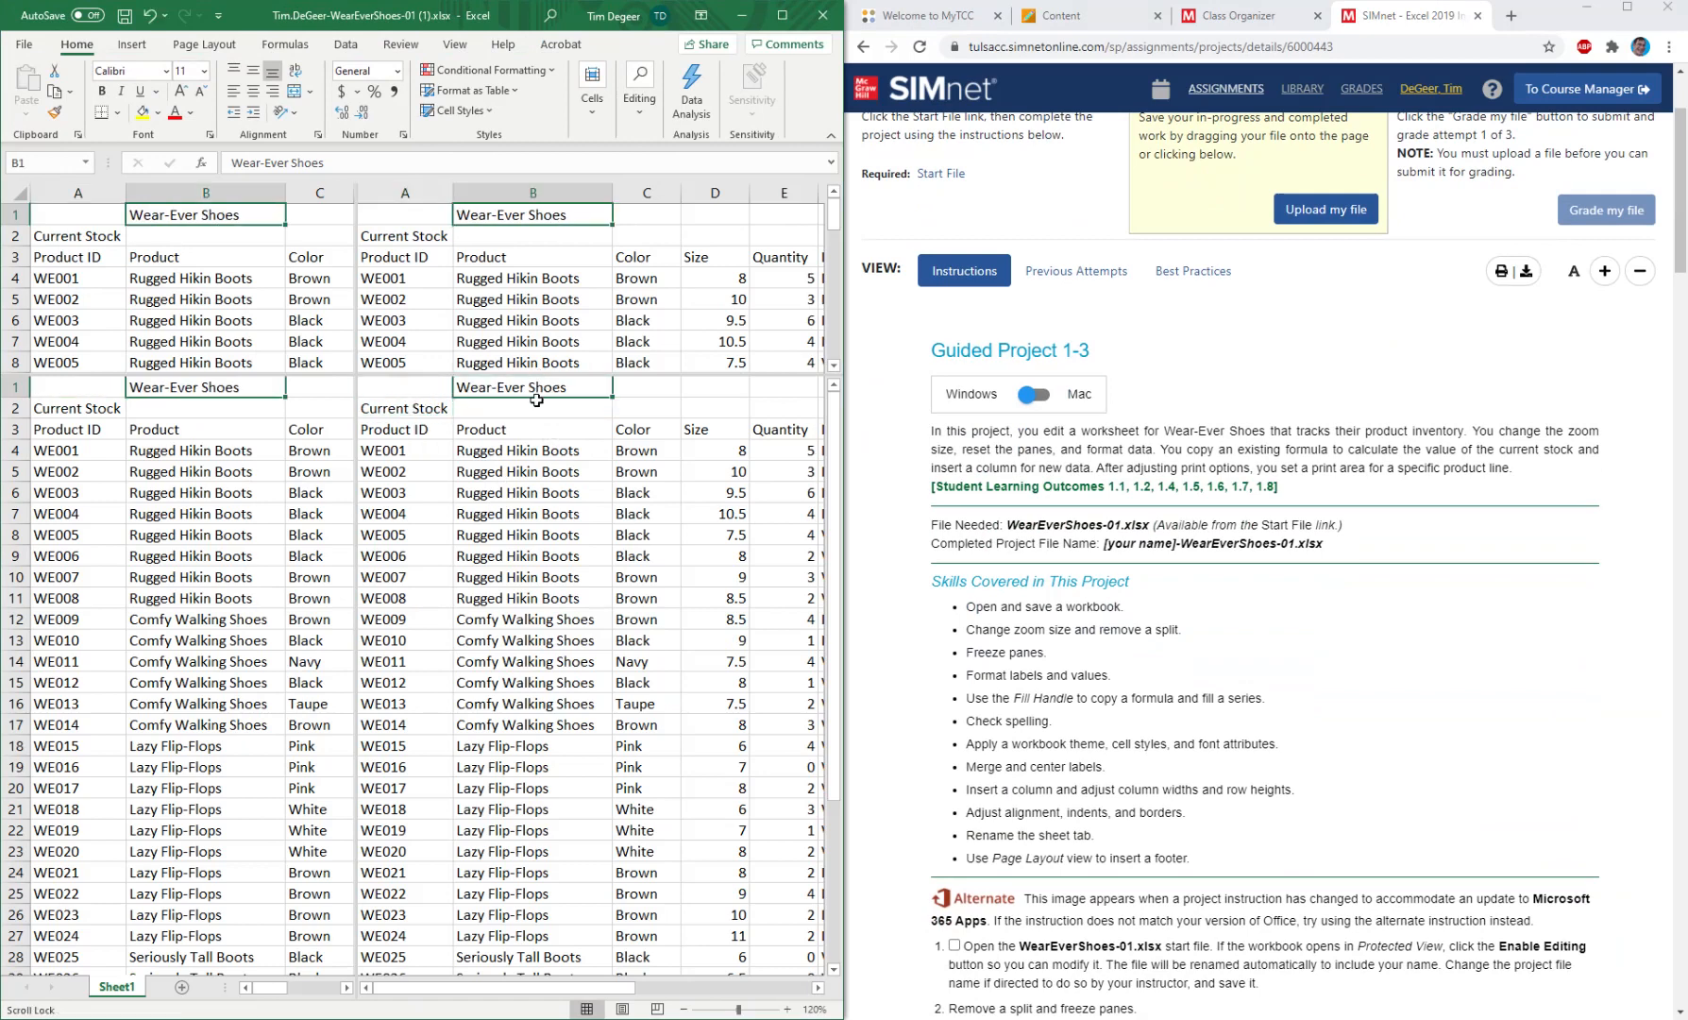
{"action": "left_click", "coordinate": [151, 16]}
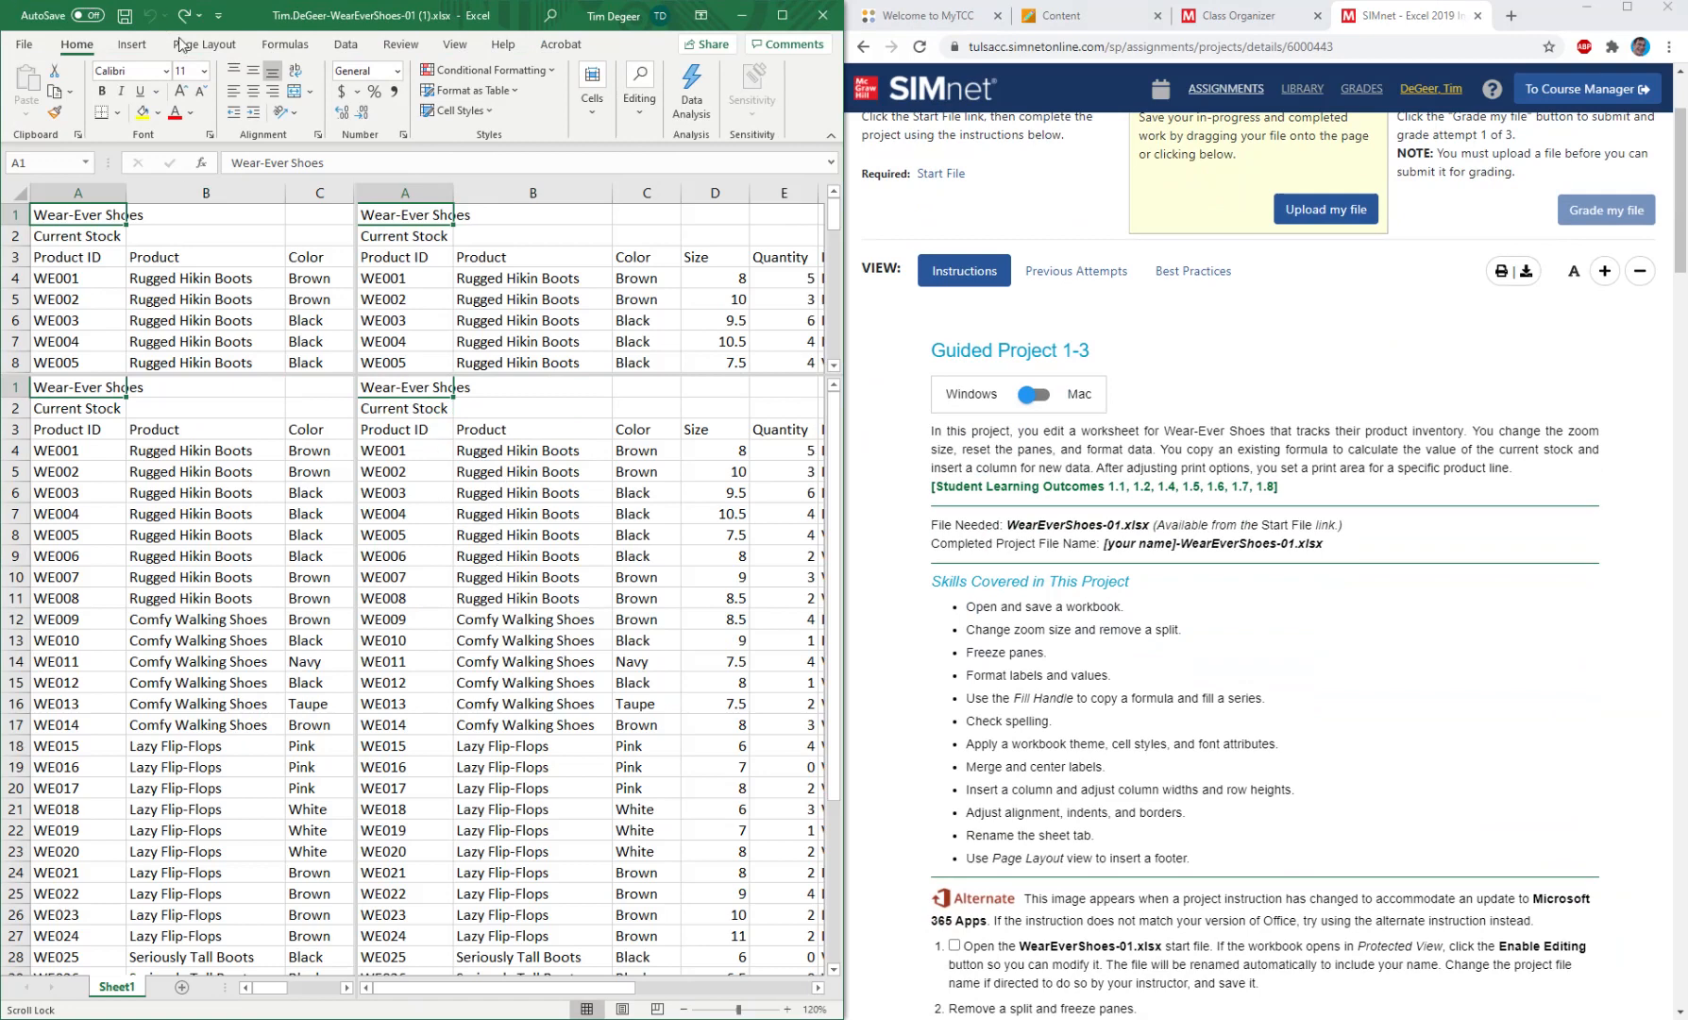
Practise selecting cells in the worksheet: cell B2, the range B3:E18, cell B5 and cell B4.
{"action": "left_click", "coordinate": [532, 412]}
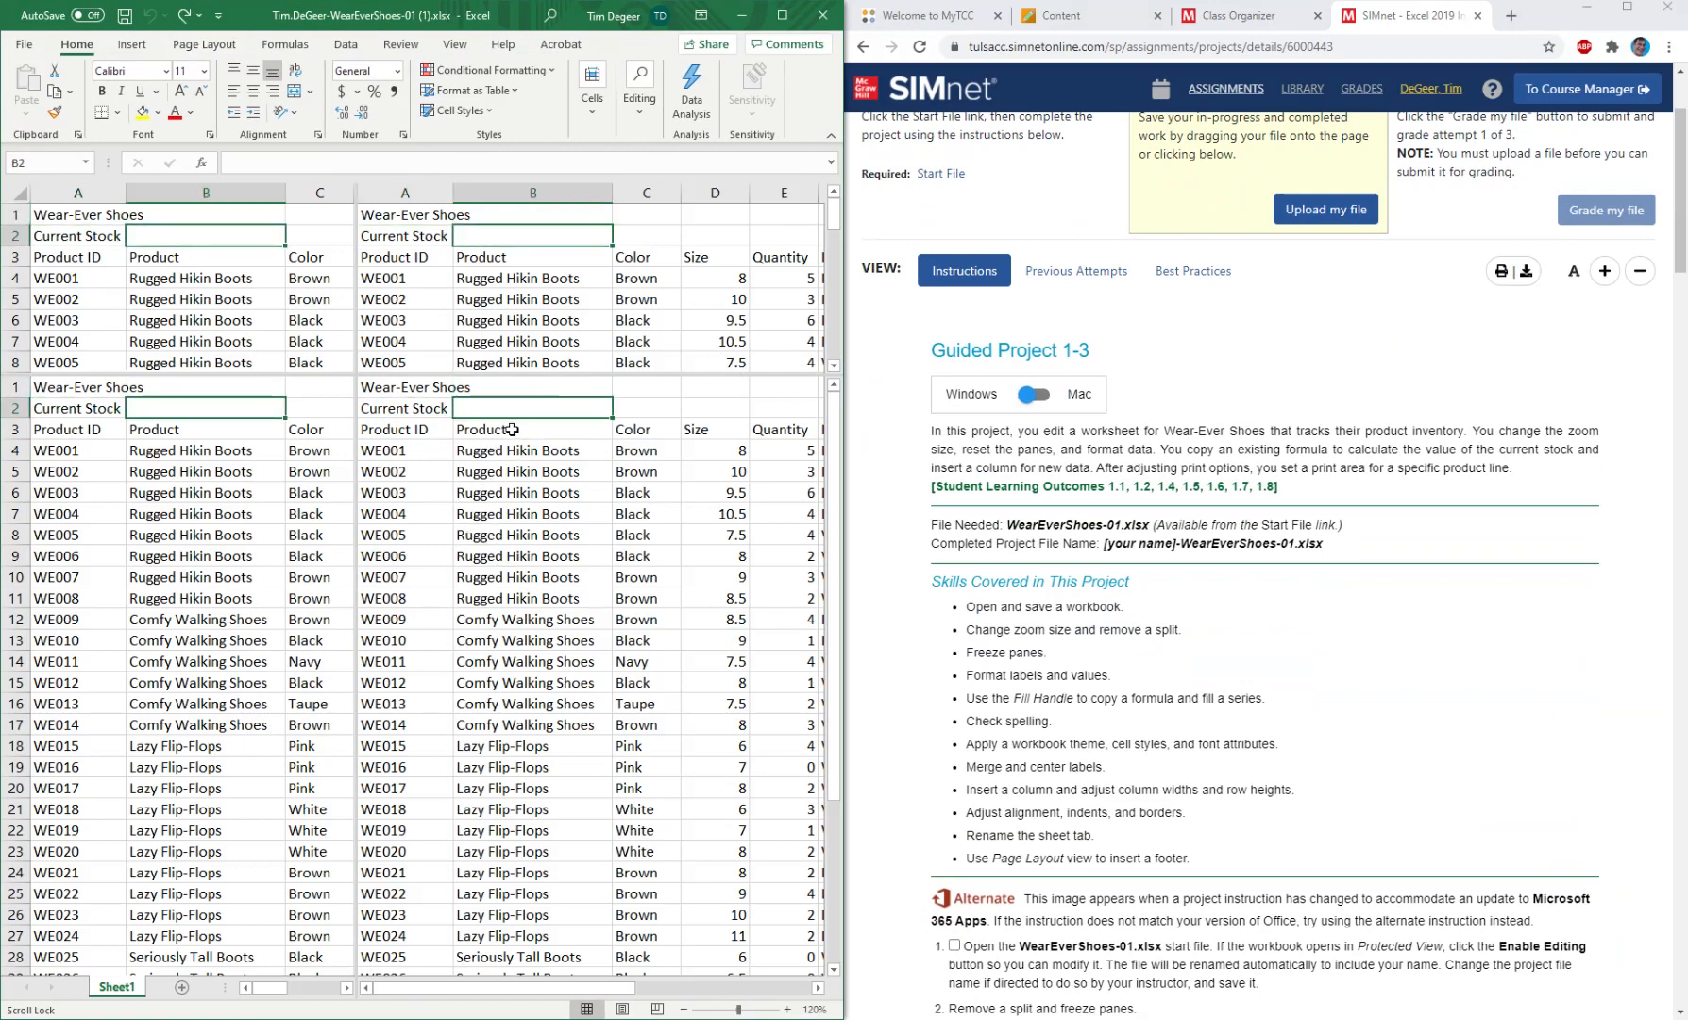
{"action": "left_click_drag", "start_coordinate": [512, 429], "coordinate": [758, 753]}
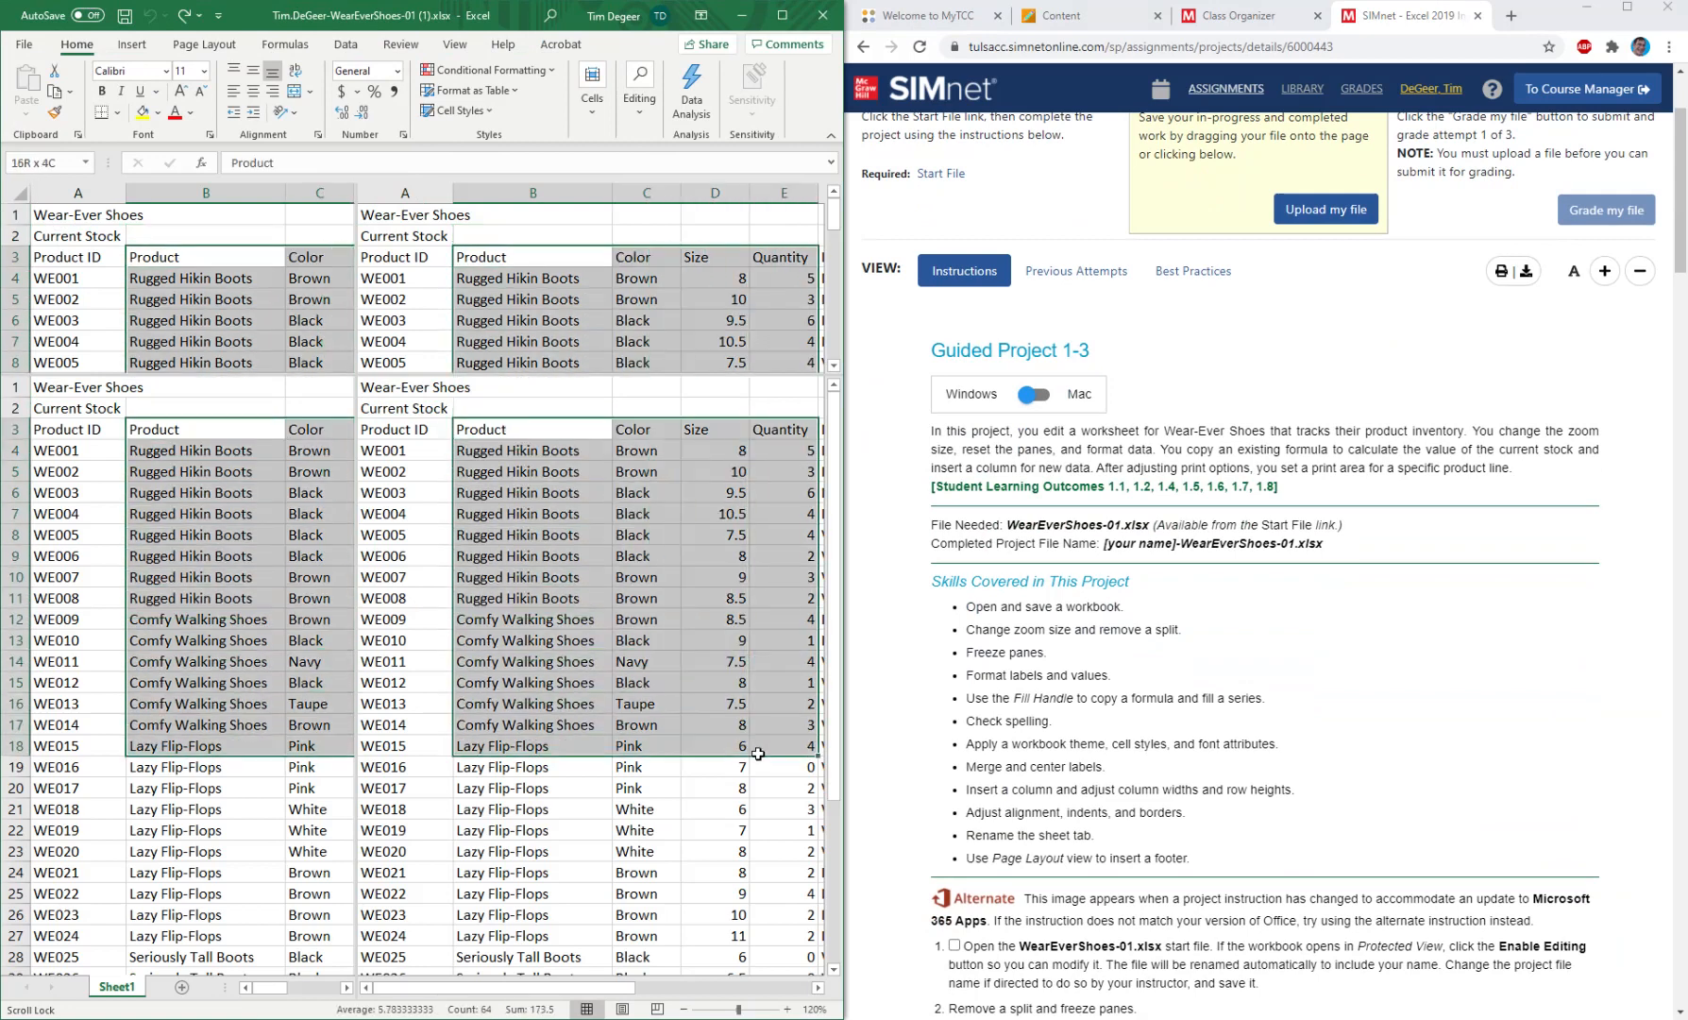
{"action": "left_click", "coordinate": [553, 476]}
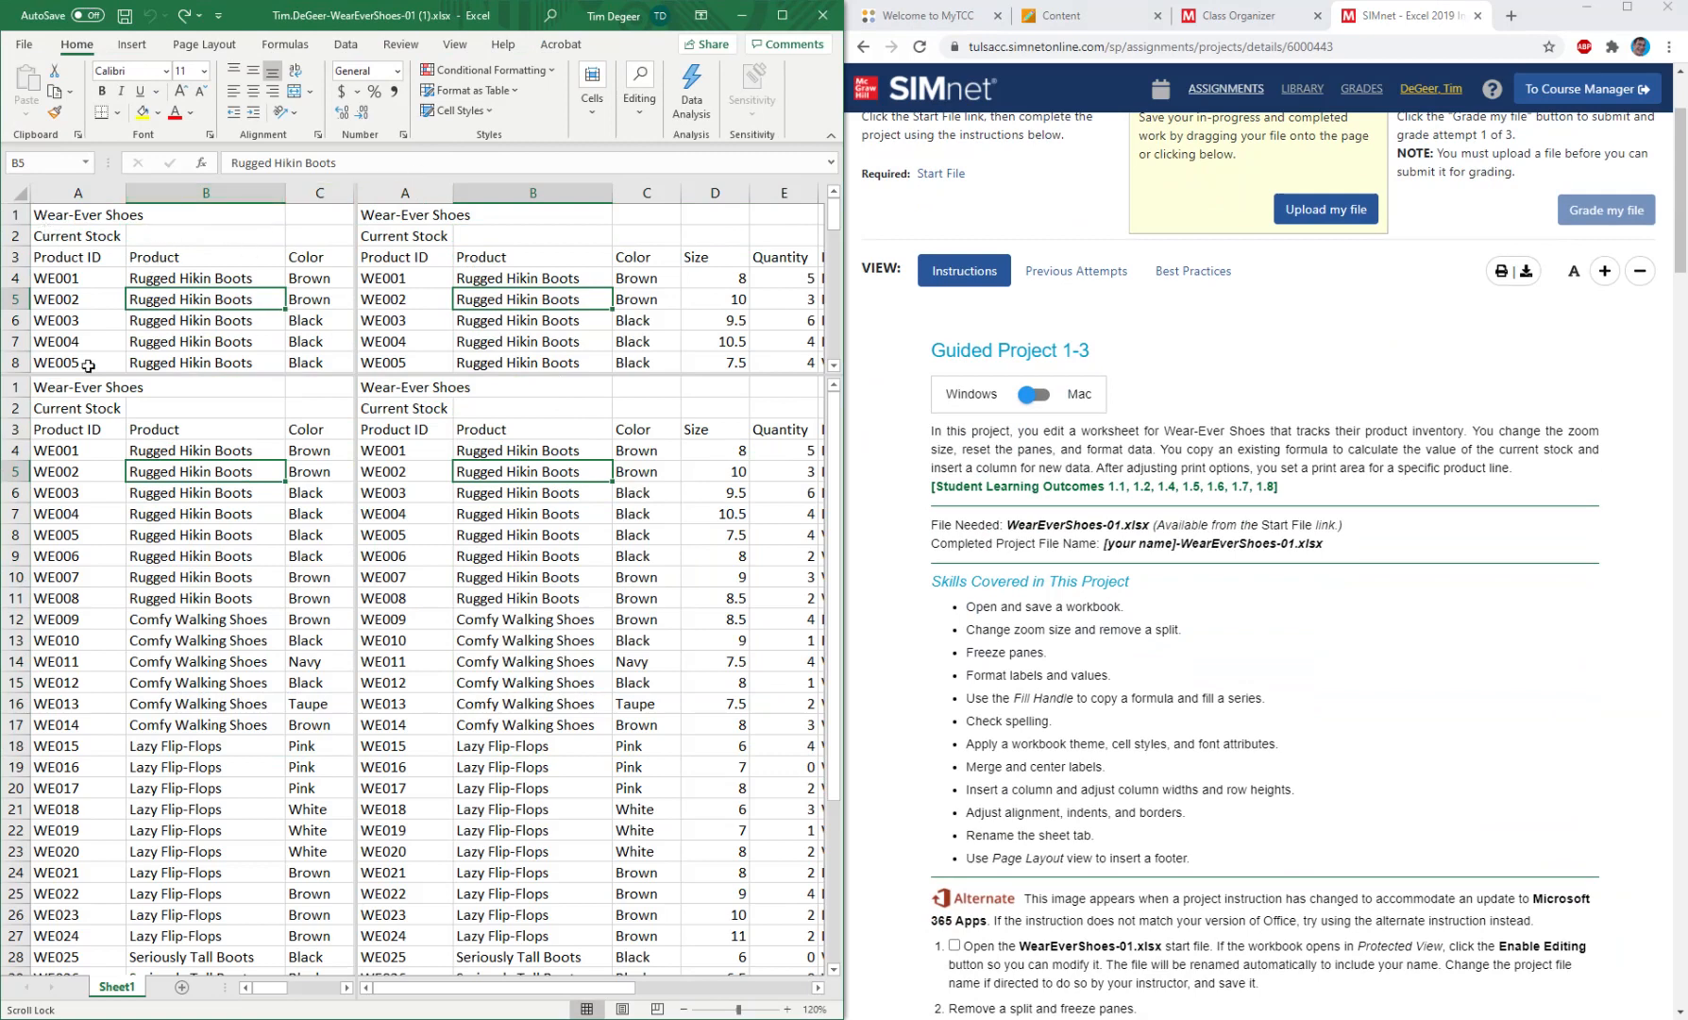
{"action": "left_click", "coordinate": [207, 277]}
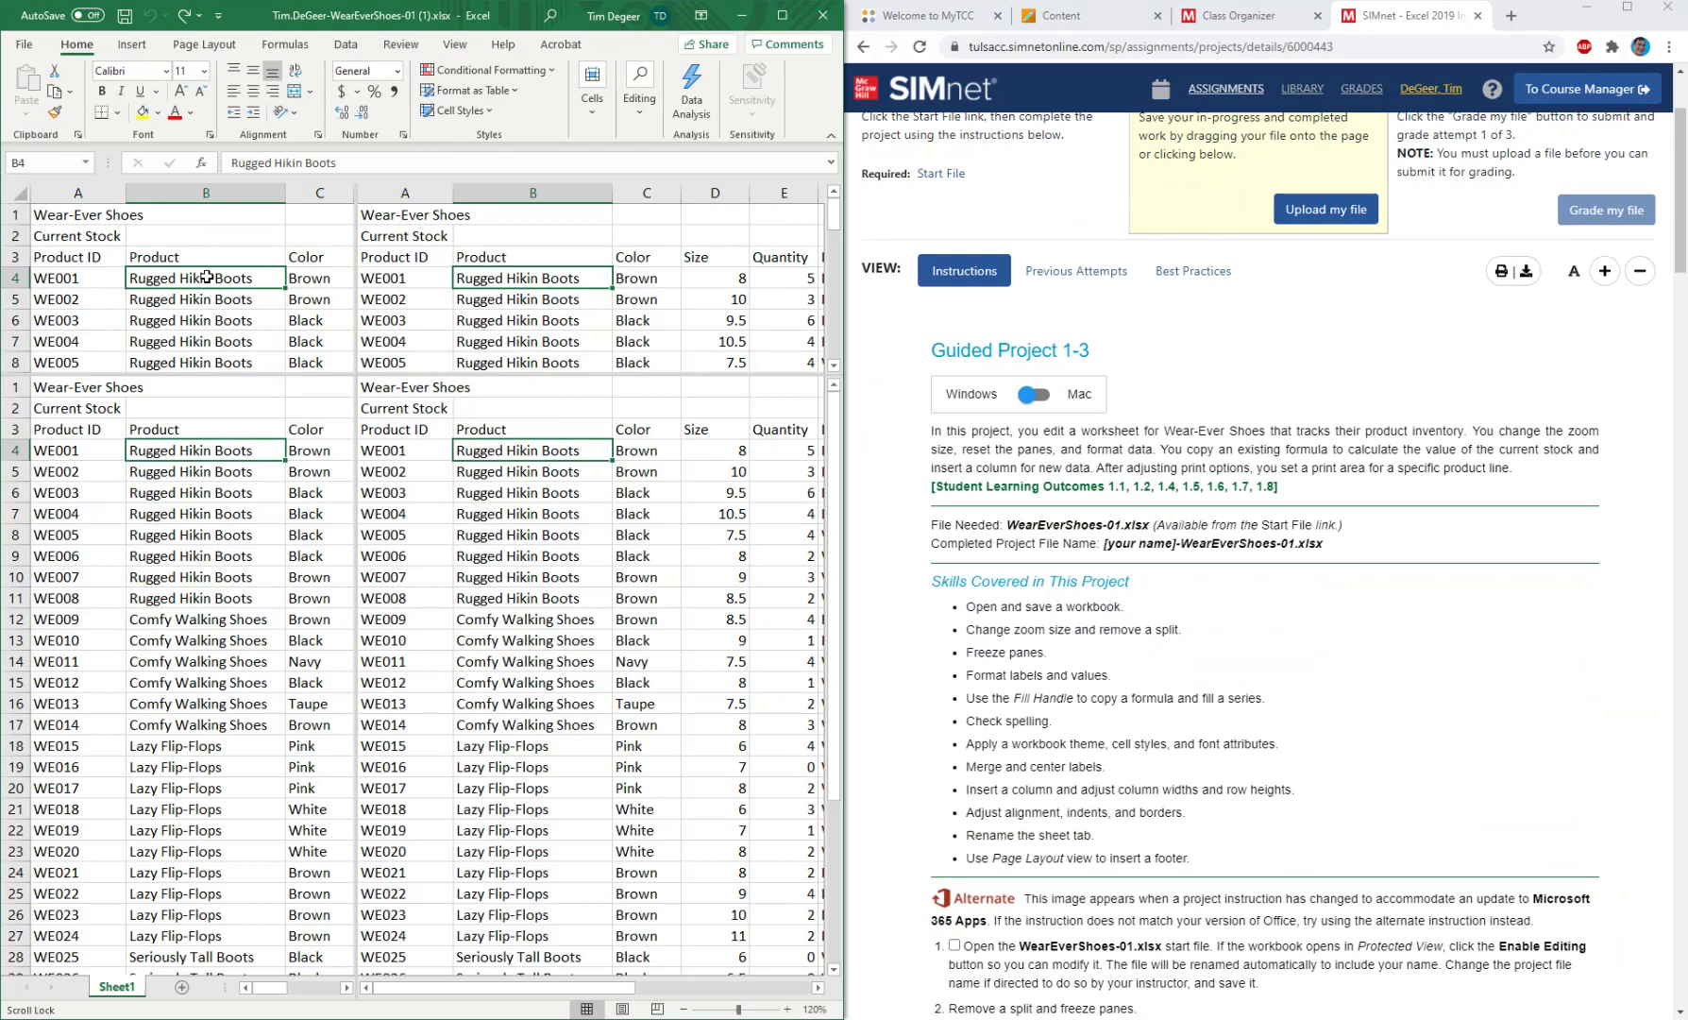
Go directly to cell C5 by entering its cell reference.
{"action": "left_click", "coordinate": [57, 165]}
{"action": "type", "text": "c"}
{"action": "key", "text": "Return"}
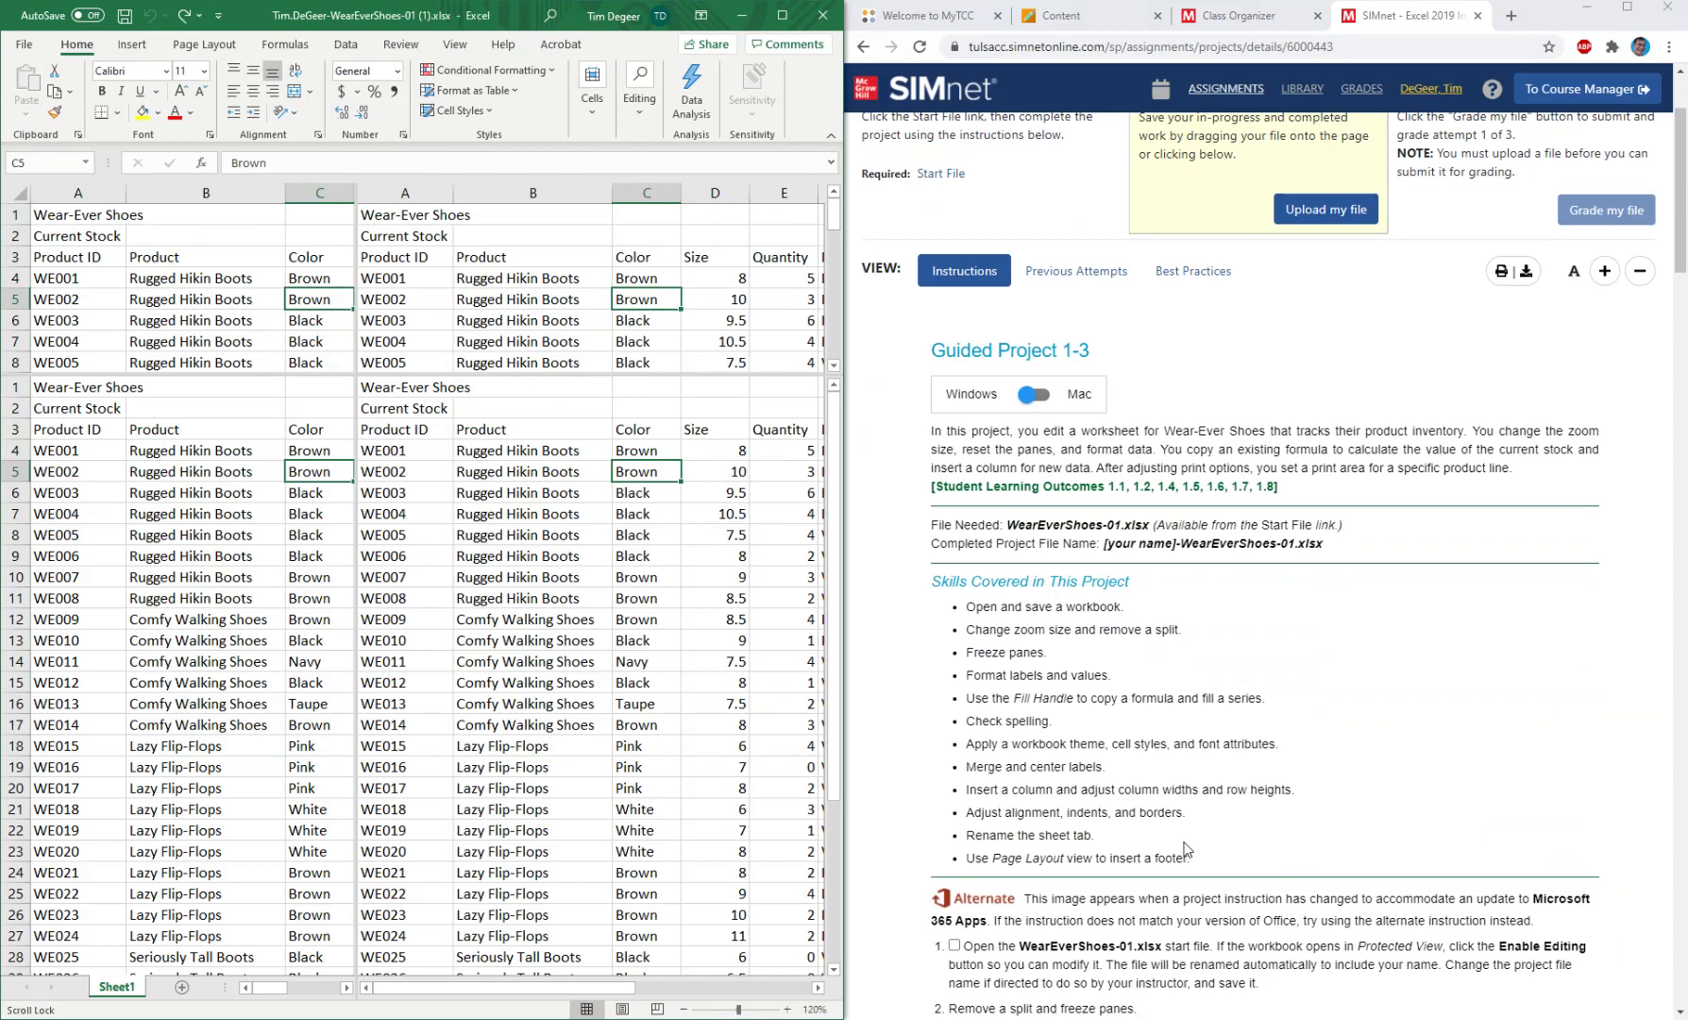
Mark instruction 1, opening the WearEverShoes-01.xlsx start file, as completed in the project checklist.
{"action": "left_click", "coordinate": [1188, 738]}
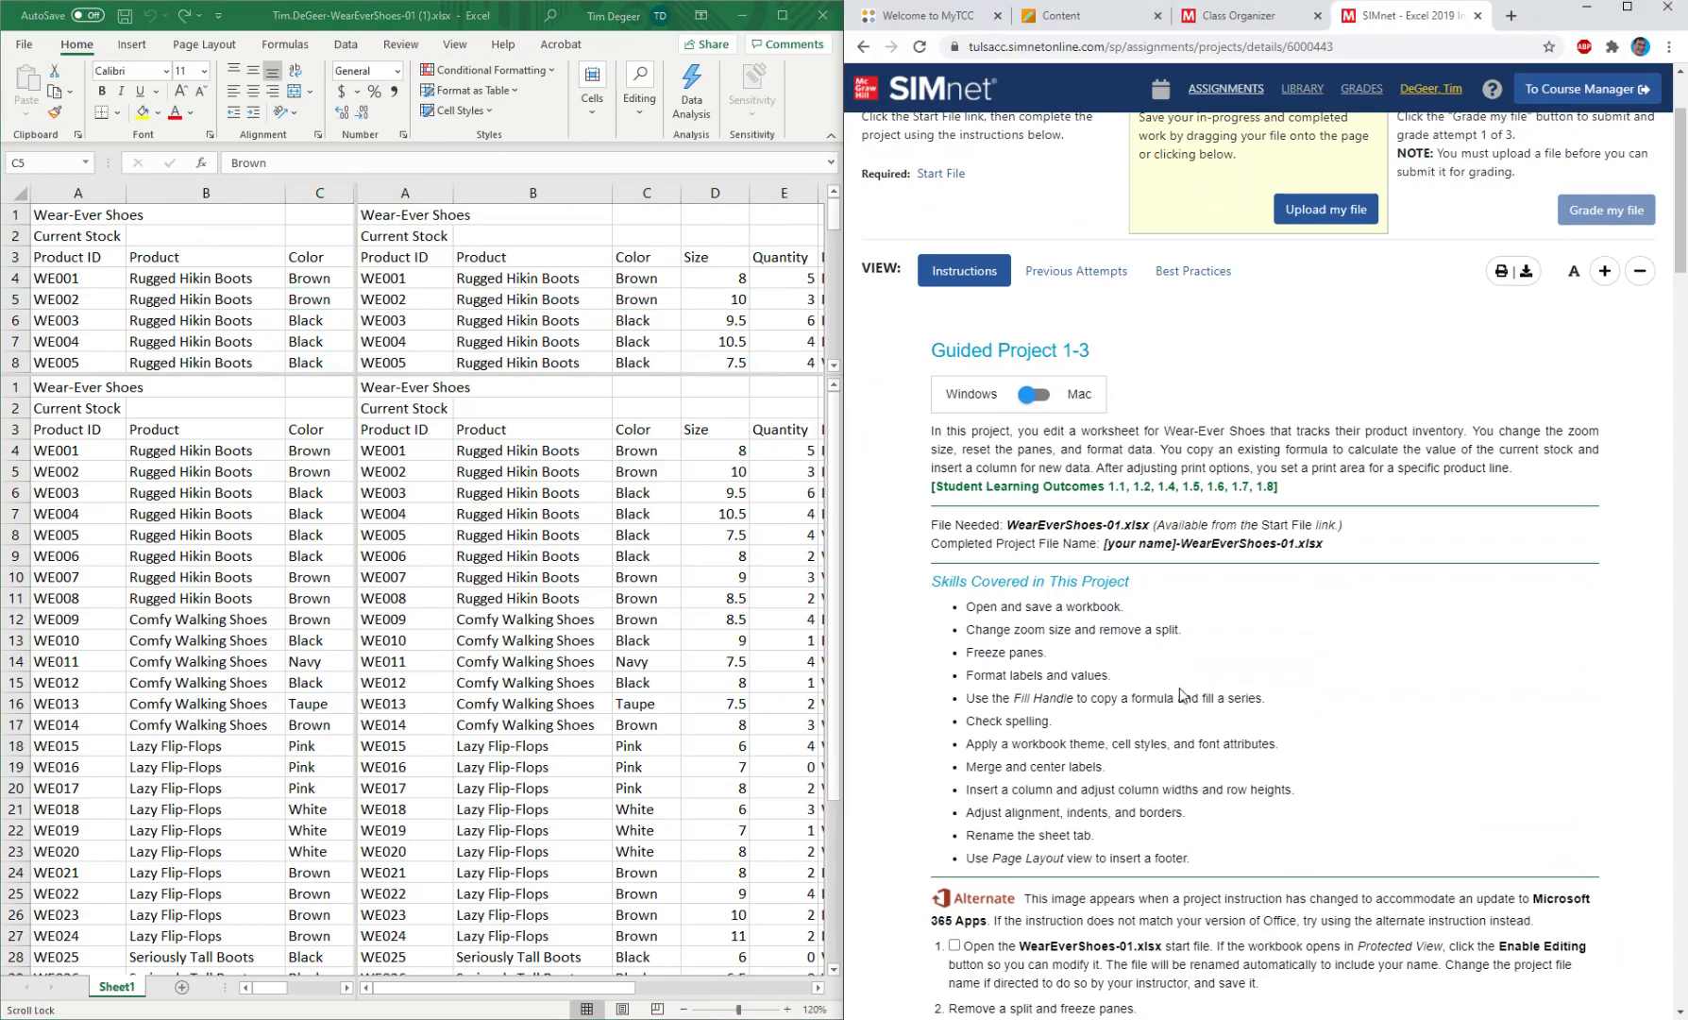
{"action": "scroll", "coordinate": [1180, 694], "scroll_direction": "down", "scroll_amount": 5}
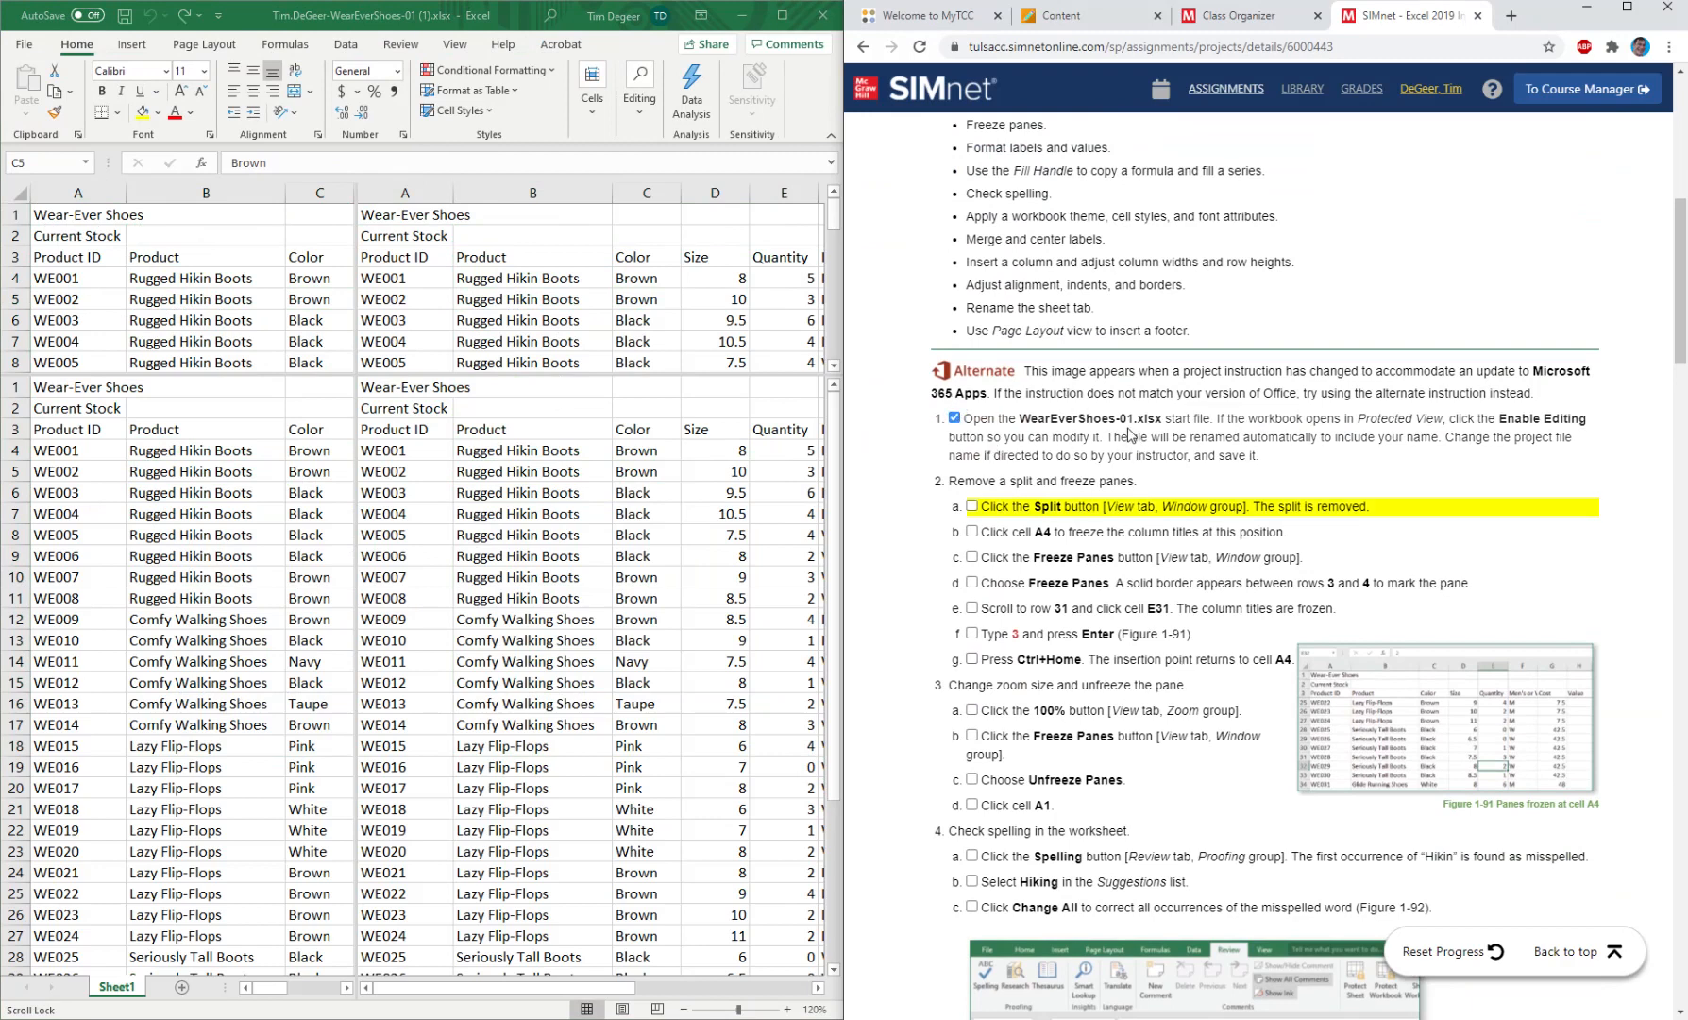
{"action": "scroll", "coordinate": [1131, 435], "scroll_direction": "down", "scroll_amount": 1}
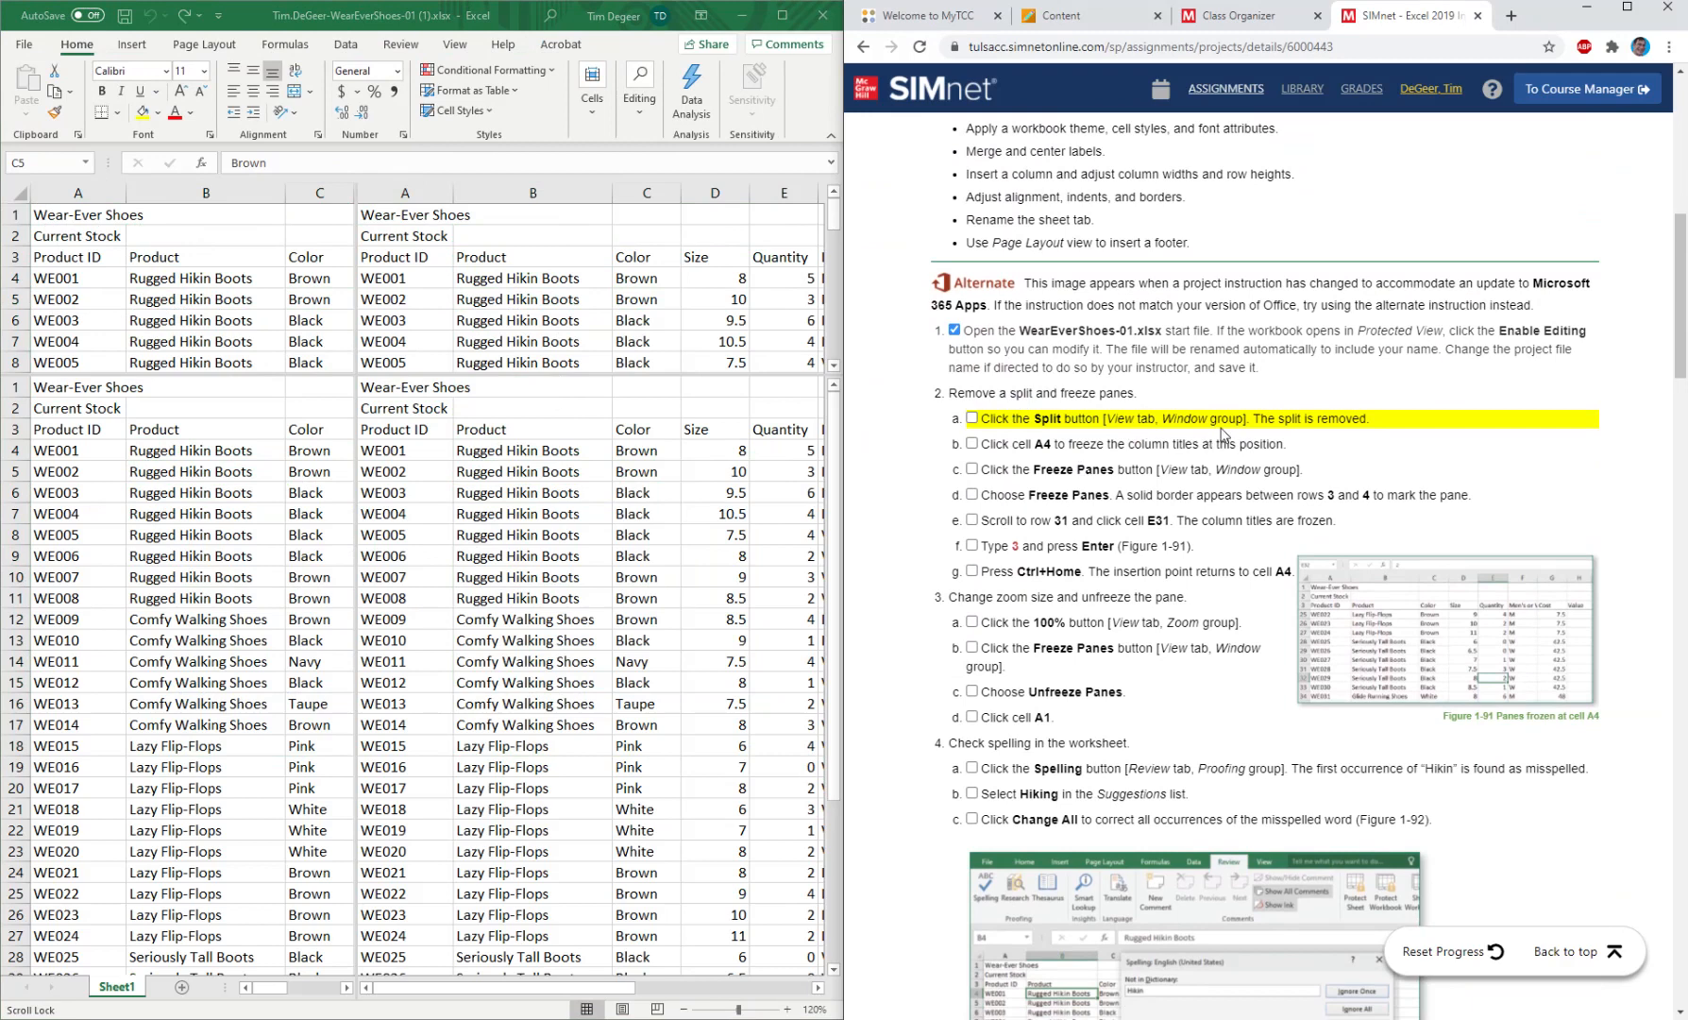
Look over the workbook's window commands at full window size, and return the workbook beside the project instructions.
{"action": "left_click", "coordinate": [454, 47]}
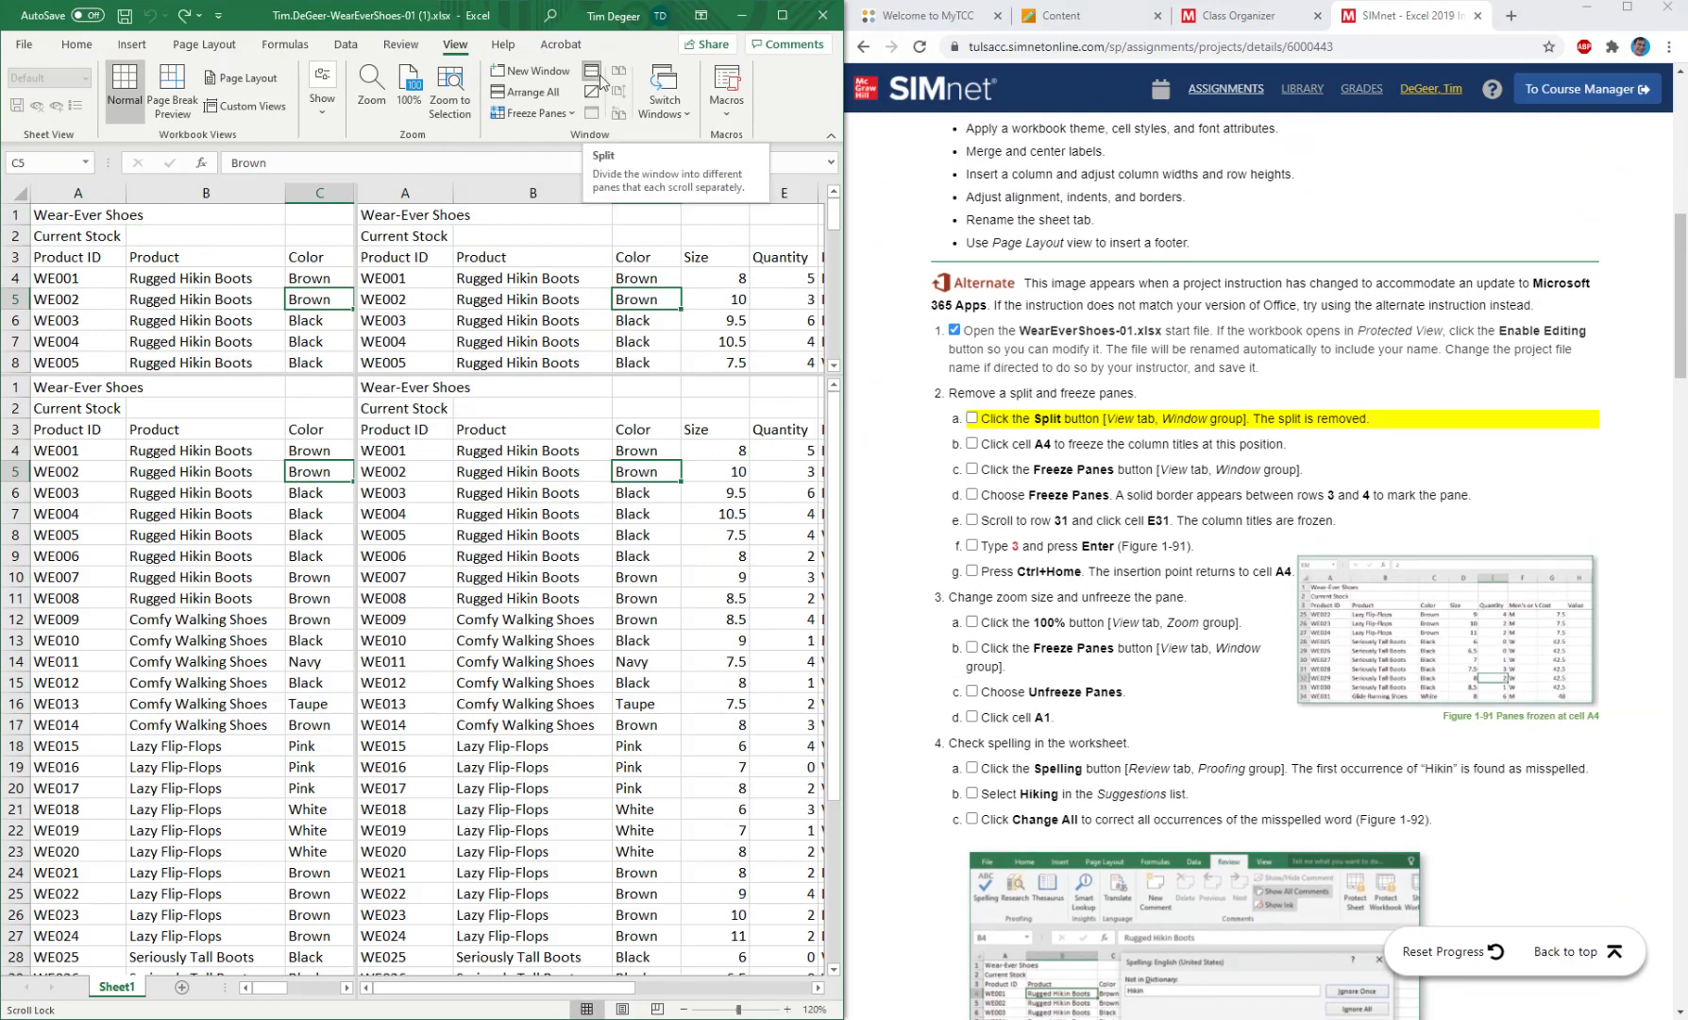
{"action": "left_click", "coordinate": [780, 17]}
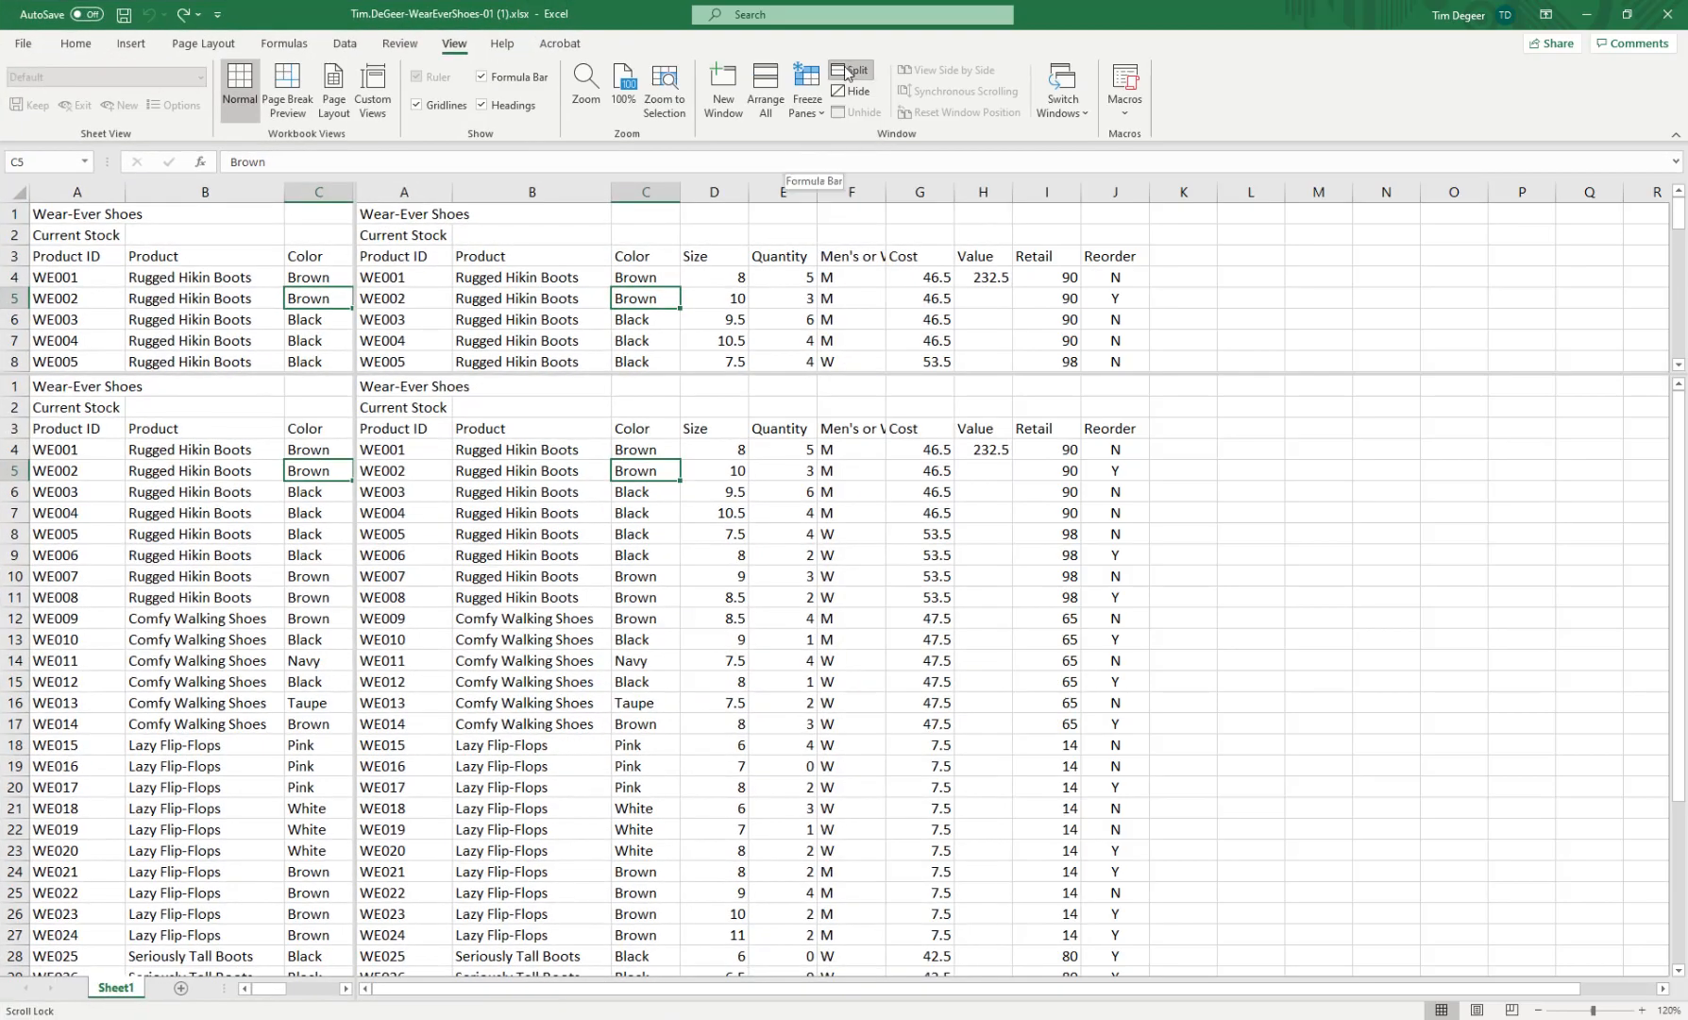
{"action": "left_click_drag", "start_coordinate": [1232, 14], "coordinate": [1, 265]}
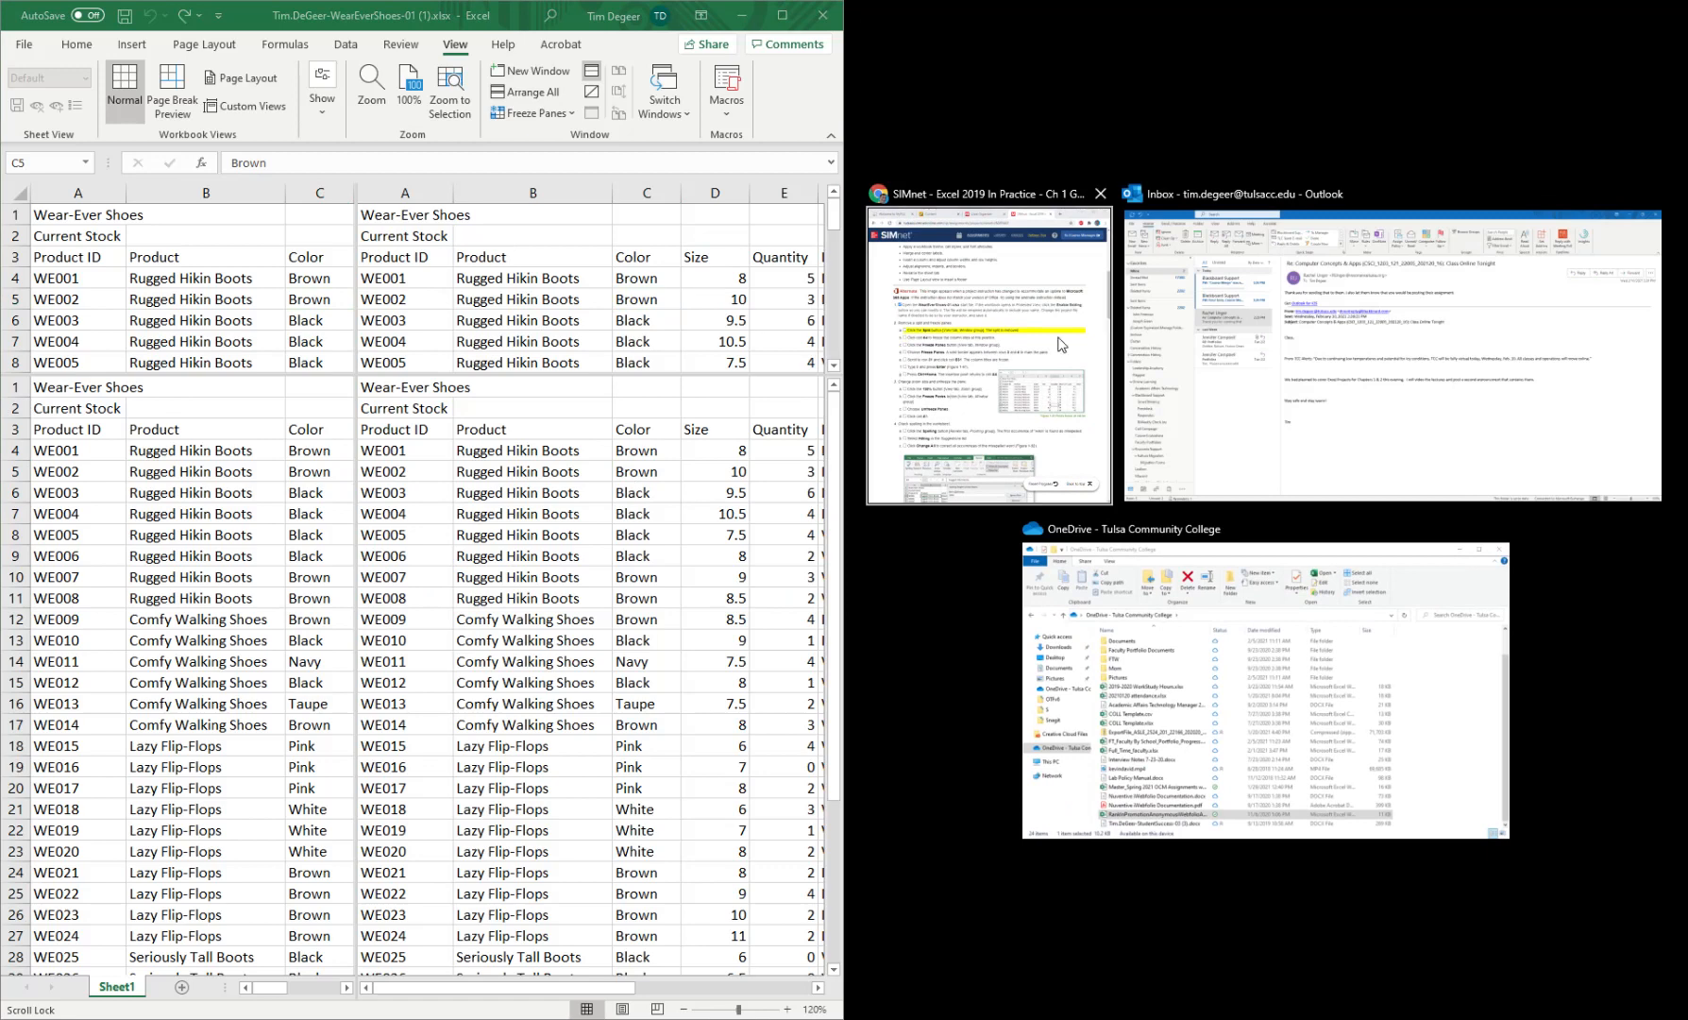
{"action": "left_click", "coordinate": [1058, 340]}
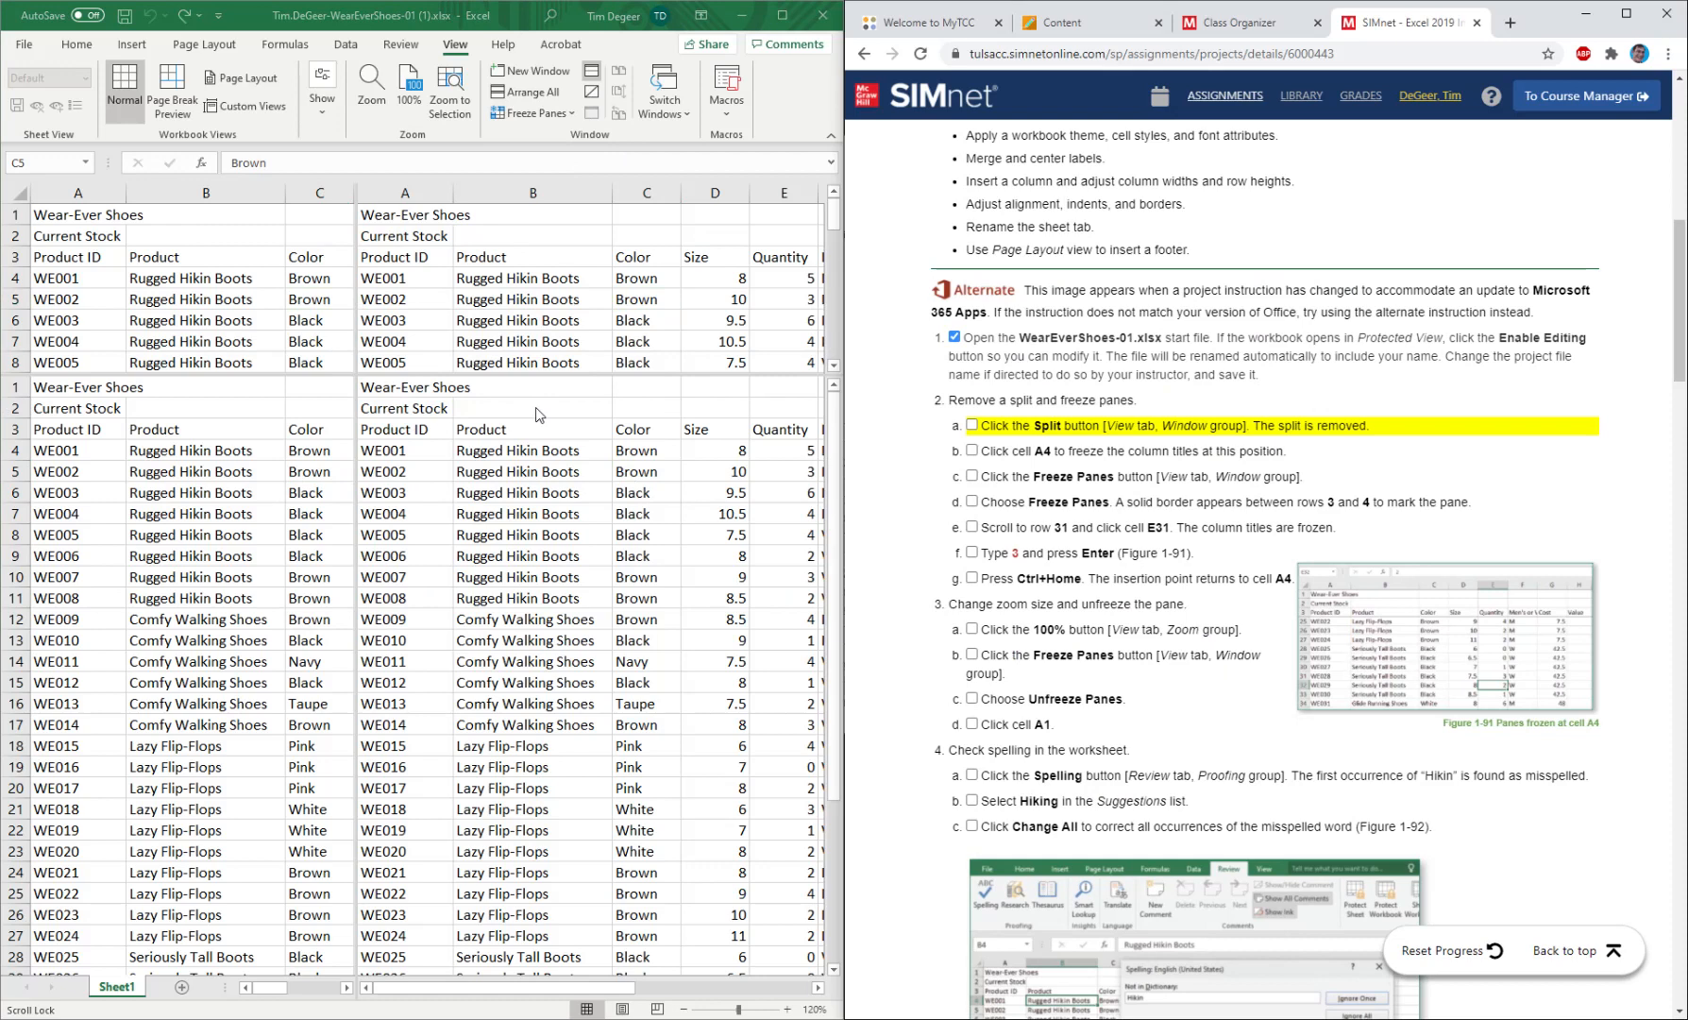
Remove the split from the worksheet and mark instruction 2a as completed in the project checklist.
{"action": "left_click", "coordinate": [591, 79]}
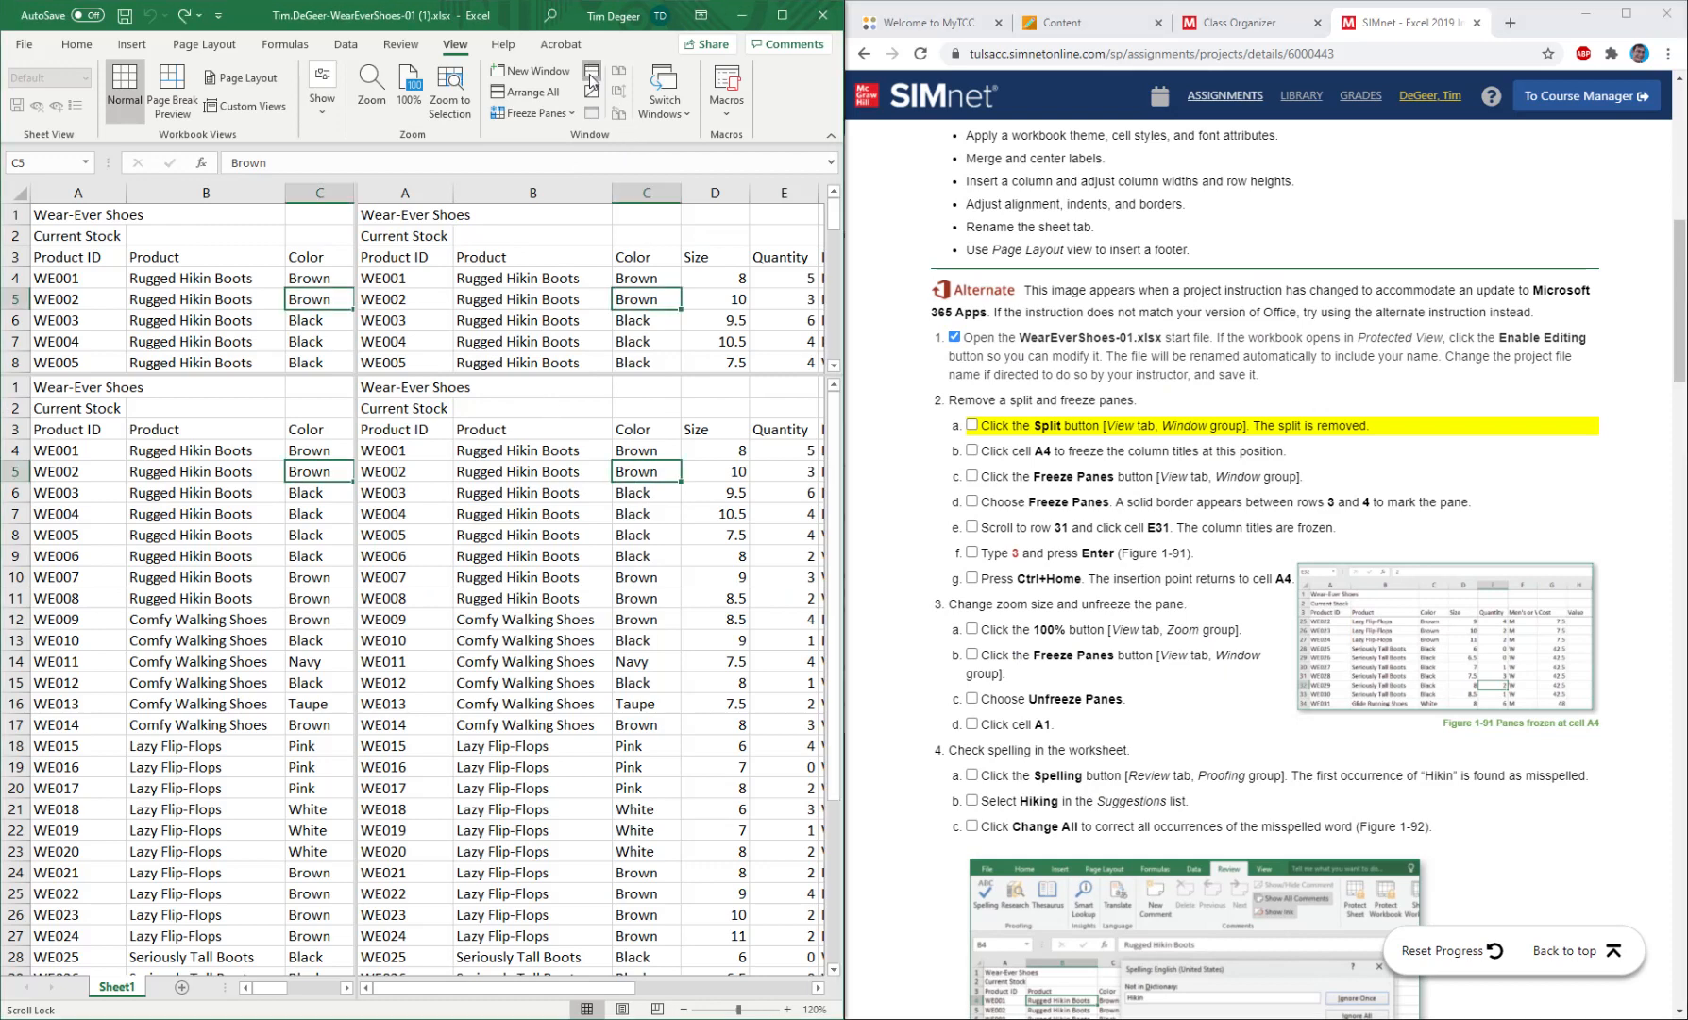
{"action": "left_click", "coordinate": [591, 79]}
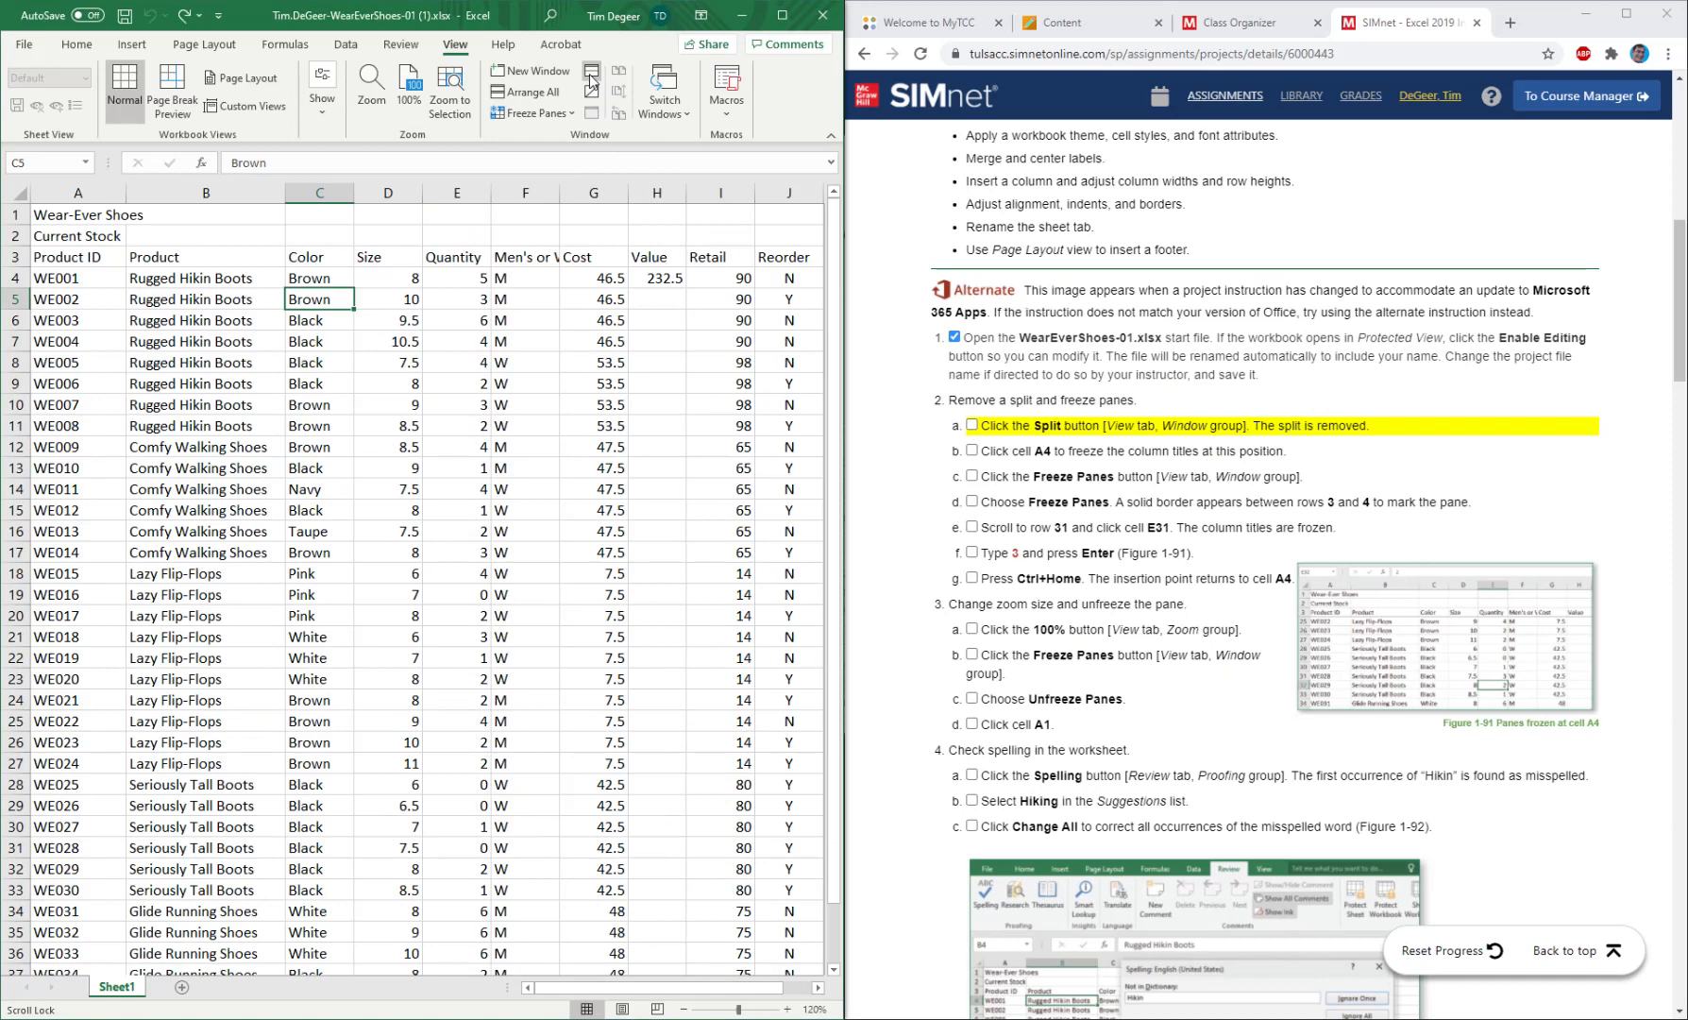
{"action": "left_click", "coordinate": [971, 426]}
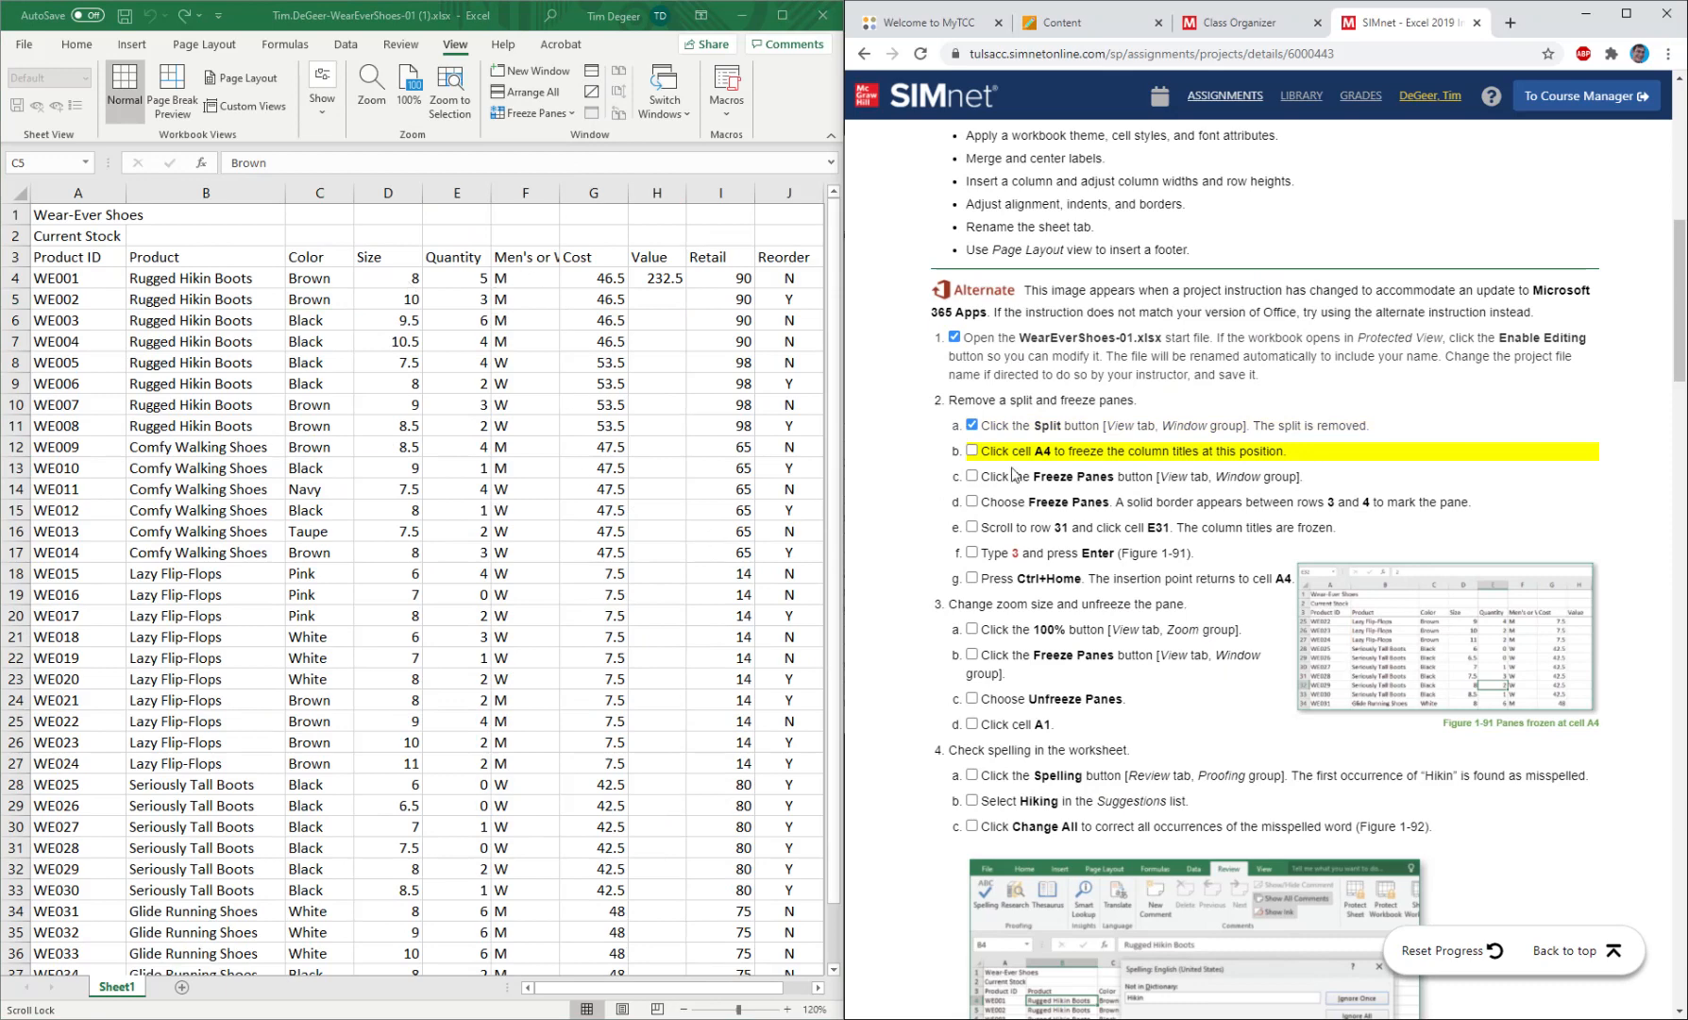
Select cell A4 as the freeze position and mark instruction 2b as completed.
{"action": "left_click", "coordinate": [83, 274]}
{"action": "left_click", "coordinate": [84, 273]}
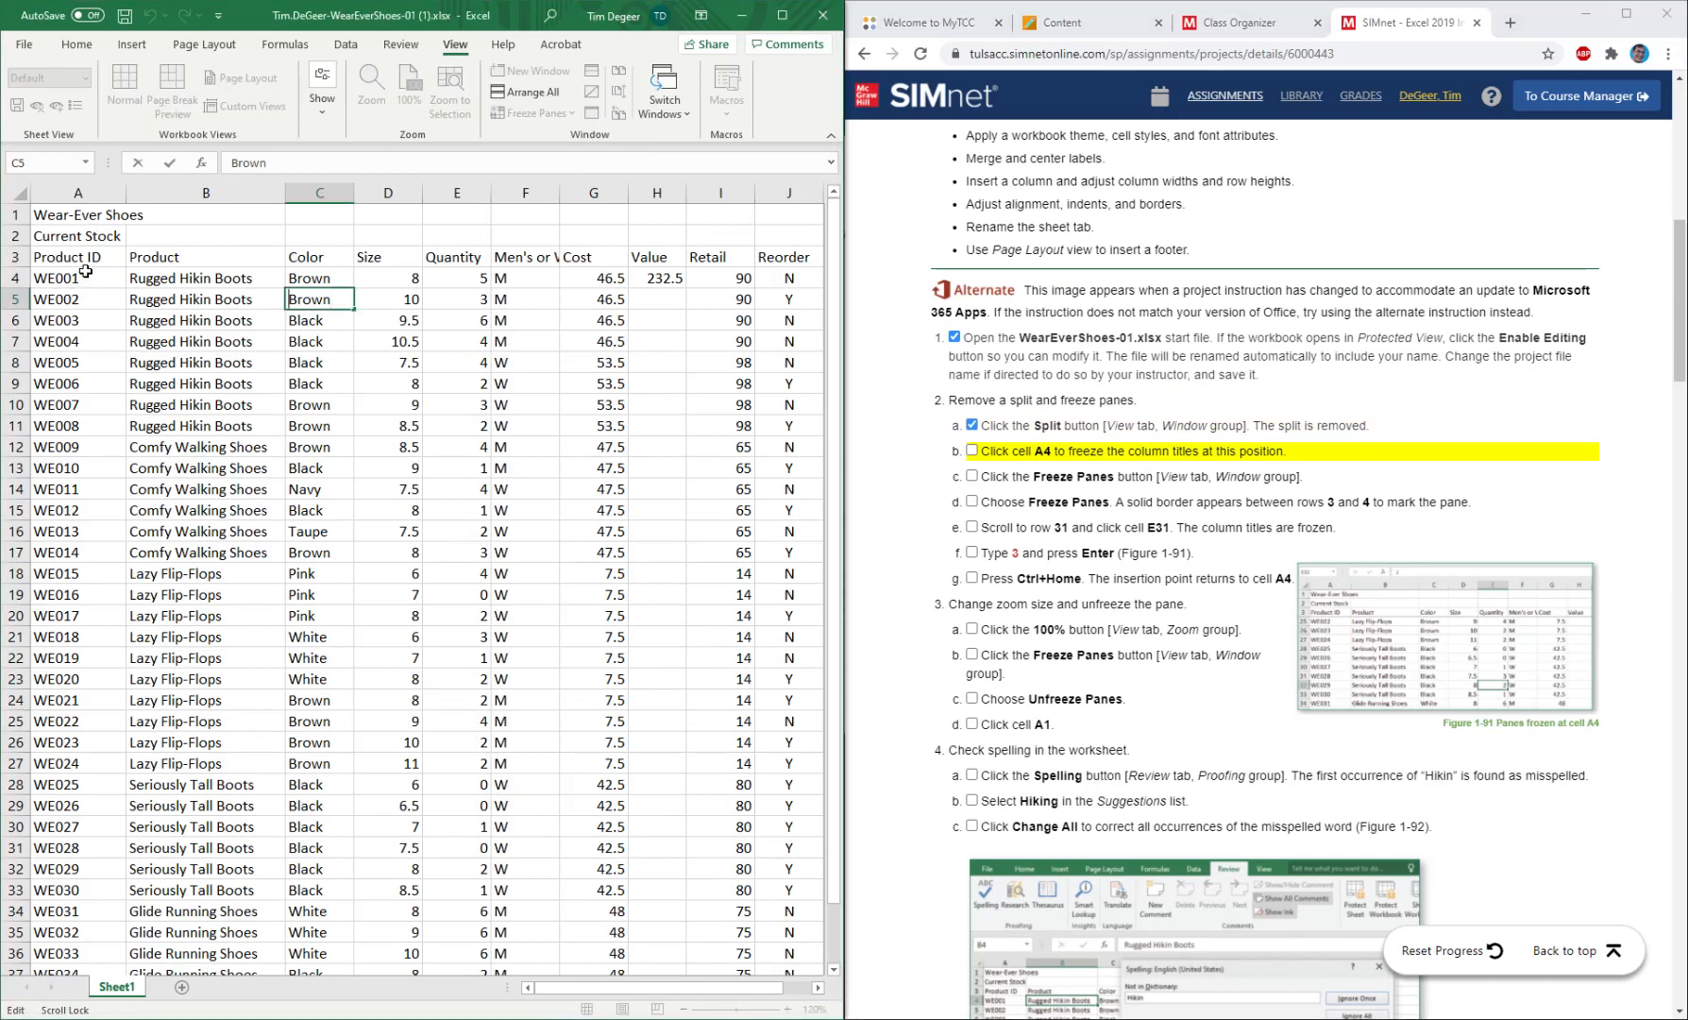
{"action": "left_click", "coordinate": [85, 277]}
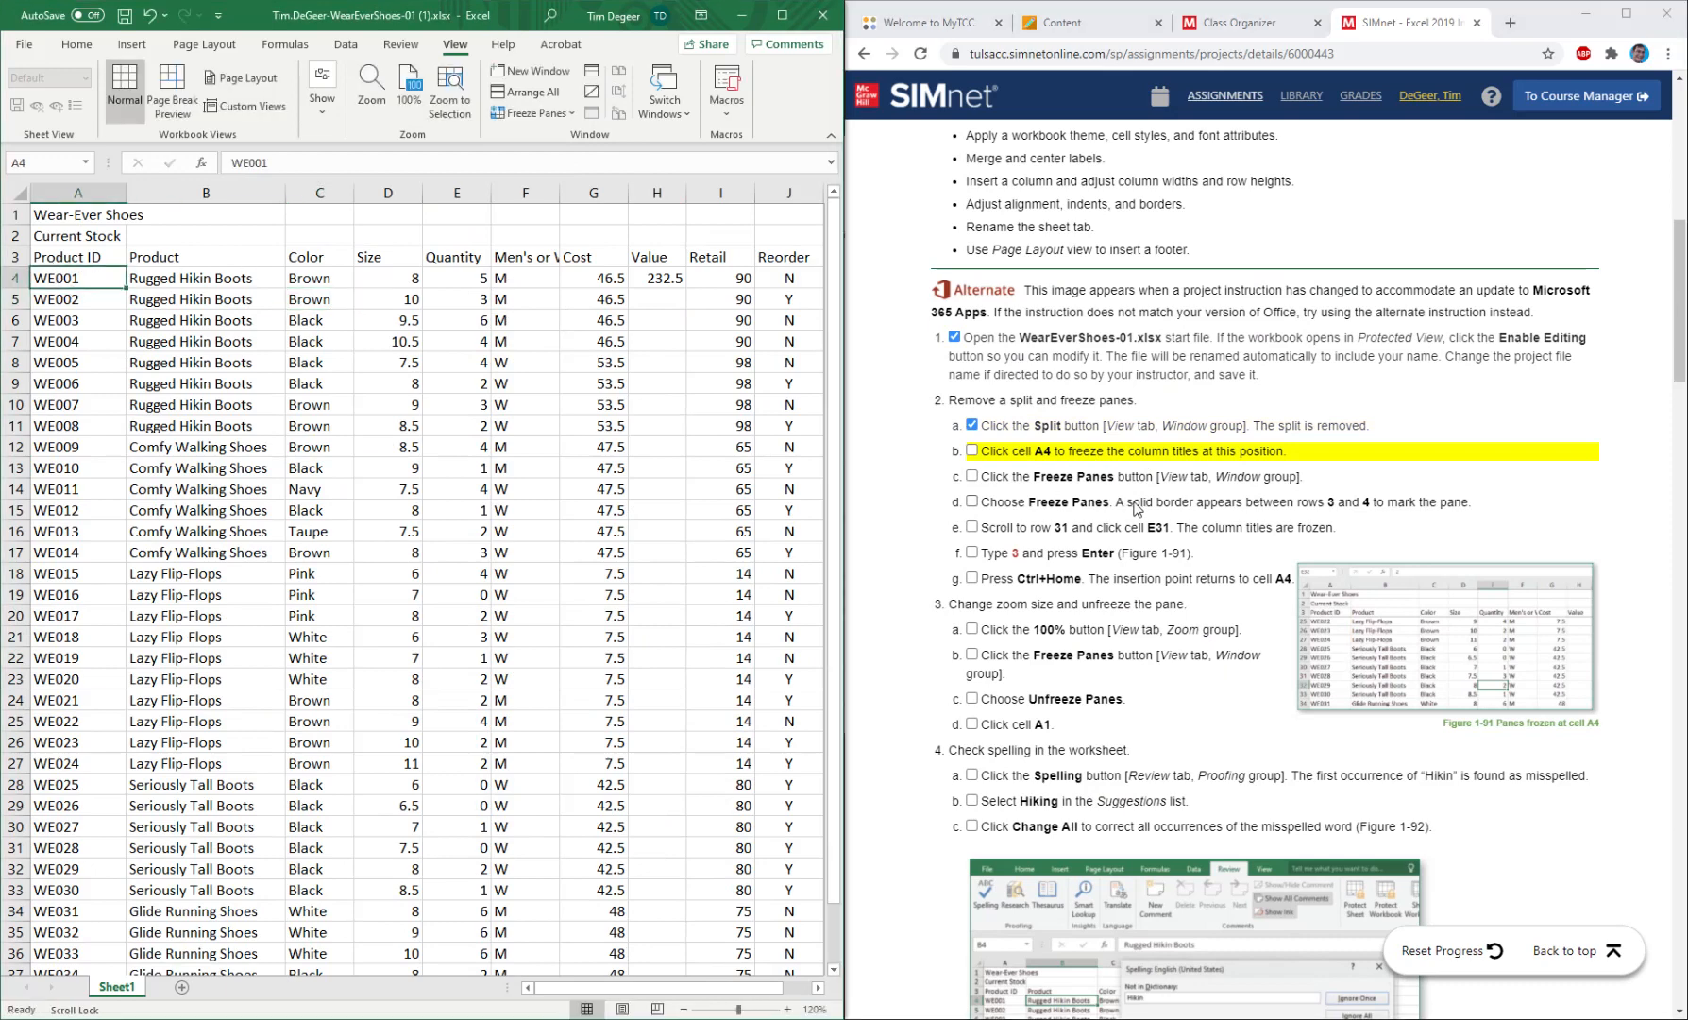
{"action": "left_click", "coordinate": [972, 451]}
{"action": "left_click", "coordinate": [972, 451]}
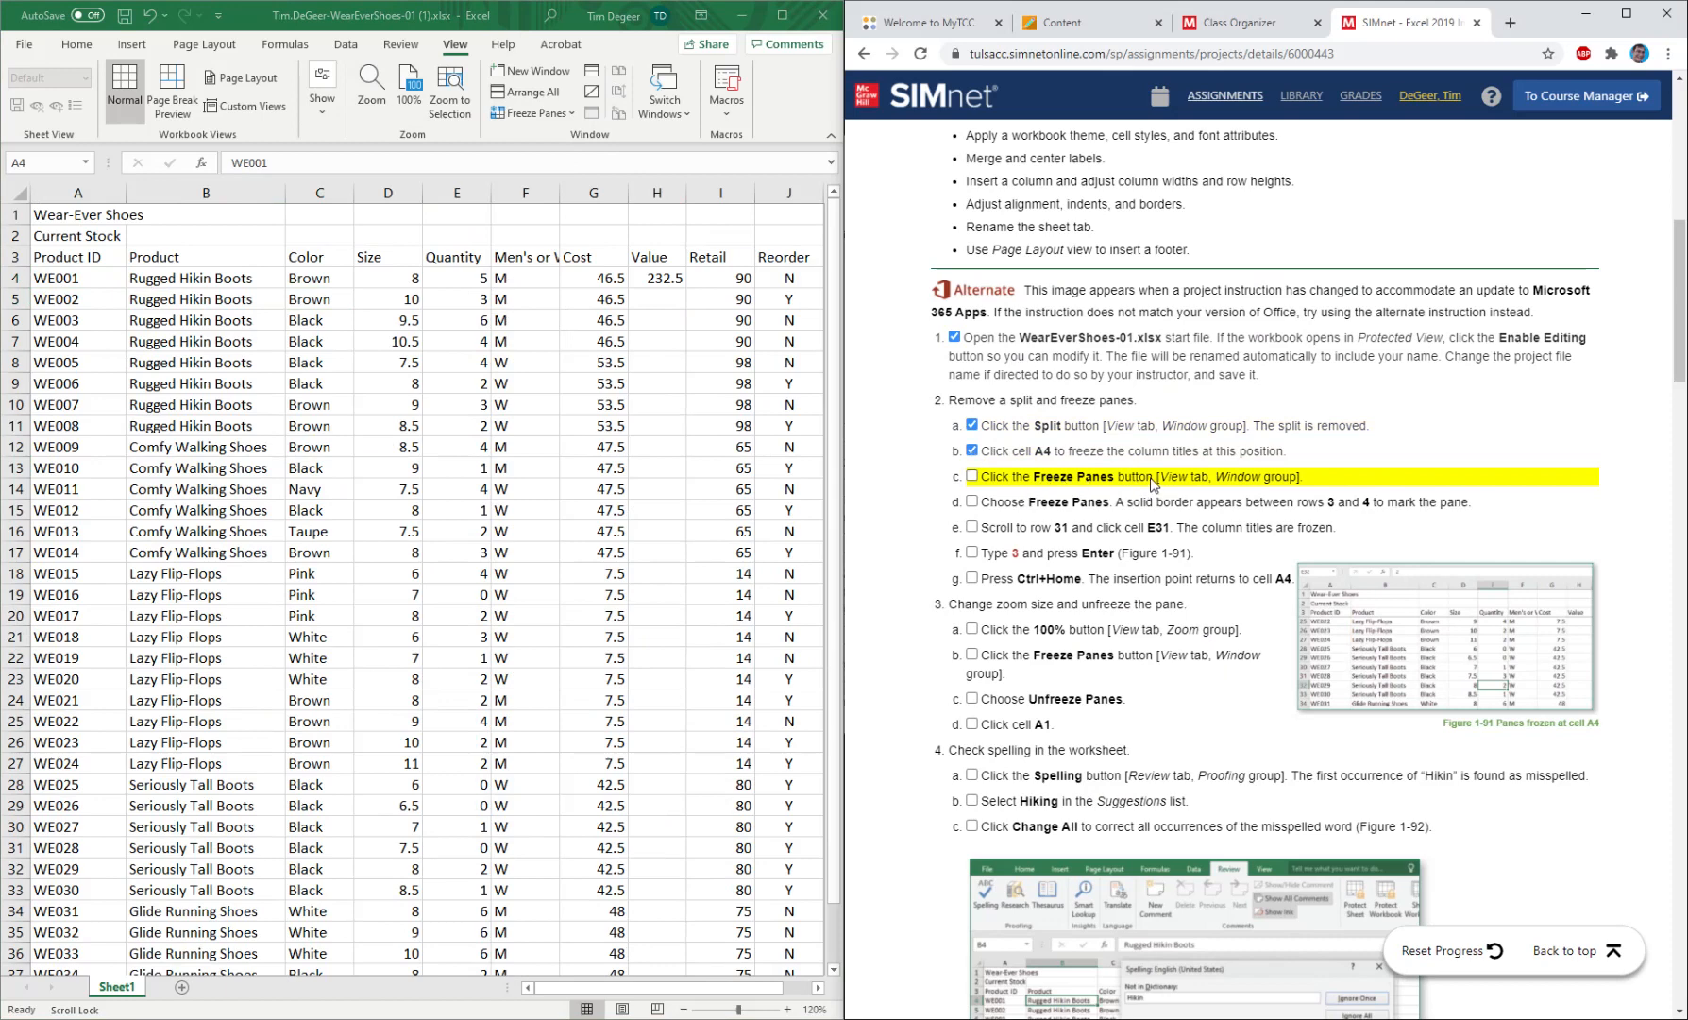
Freeze the panes at cell A4 and mark instructions 2c and 2d as completed.
{"action": "left_click", "coordinate": [545, 121]}
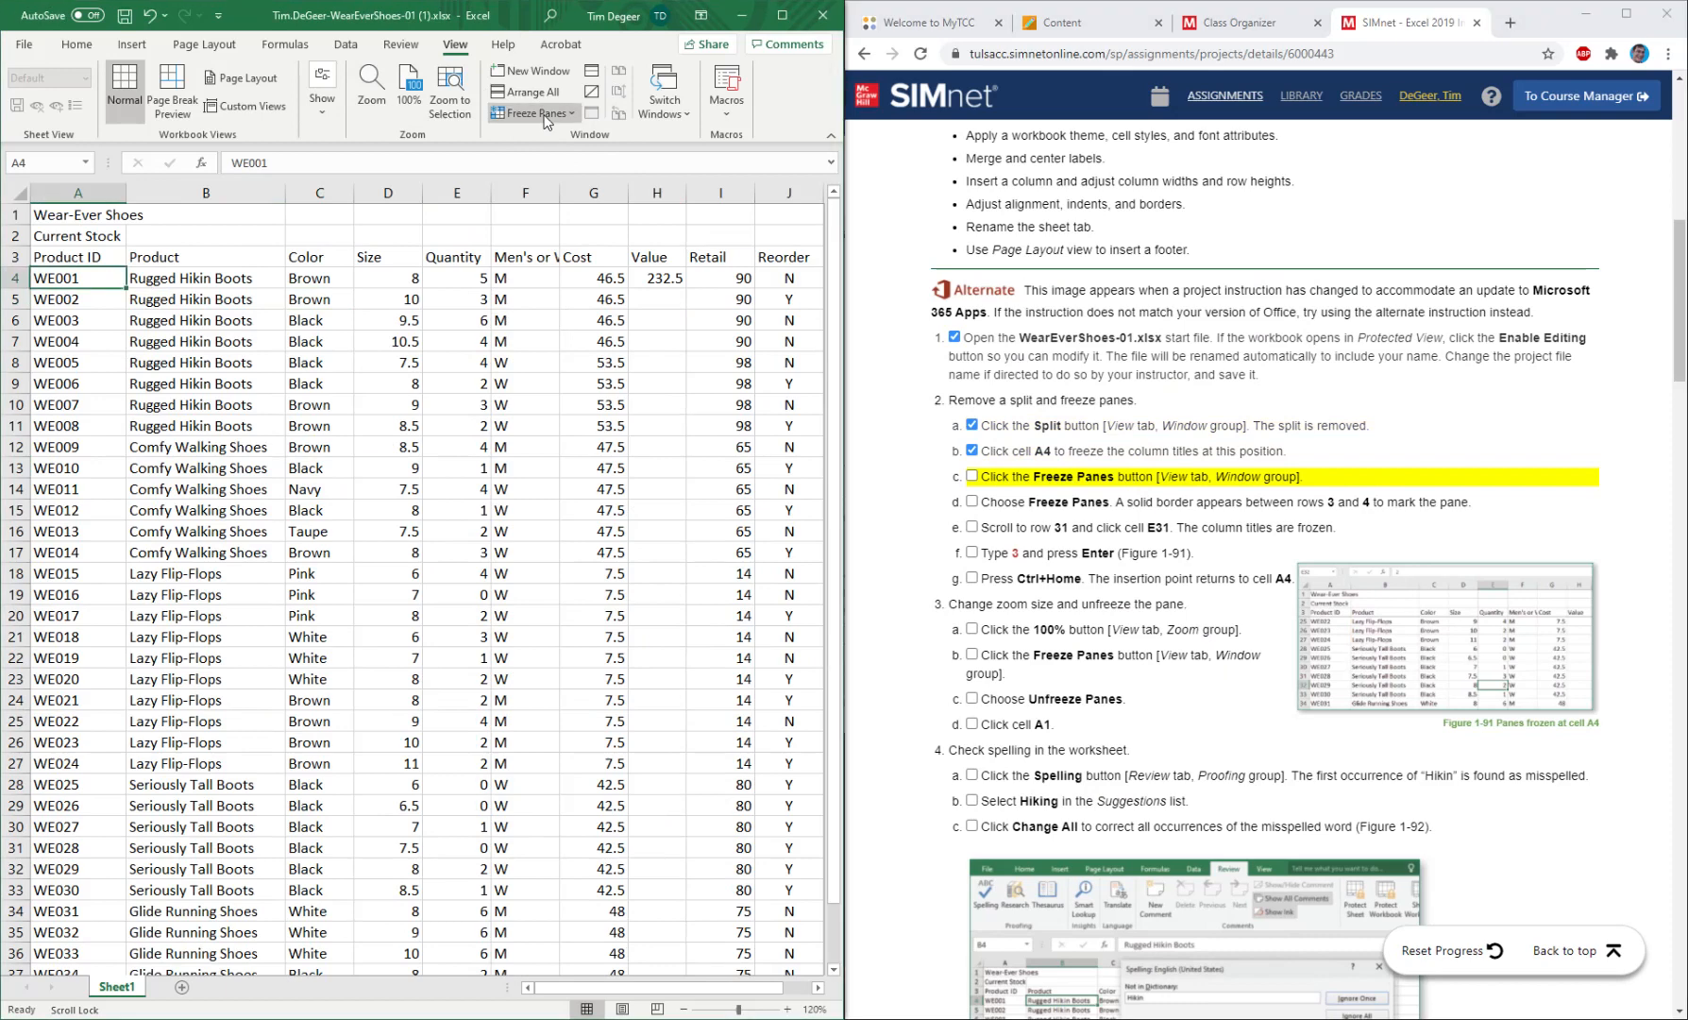
{"action": "left_click", "coordinate": [545, 121]}
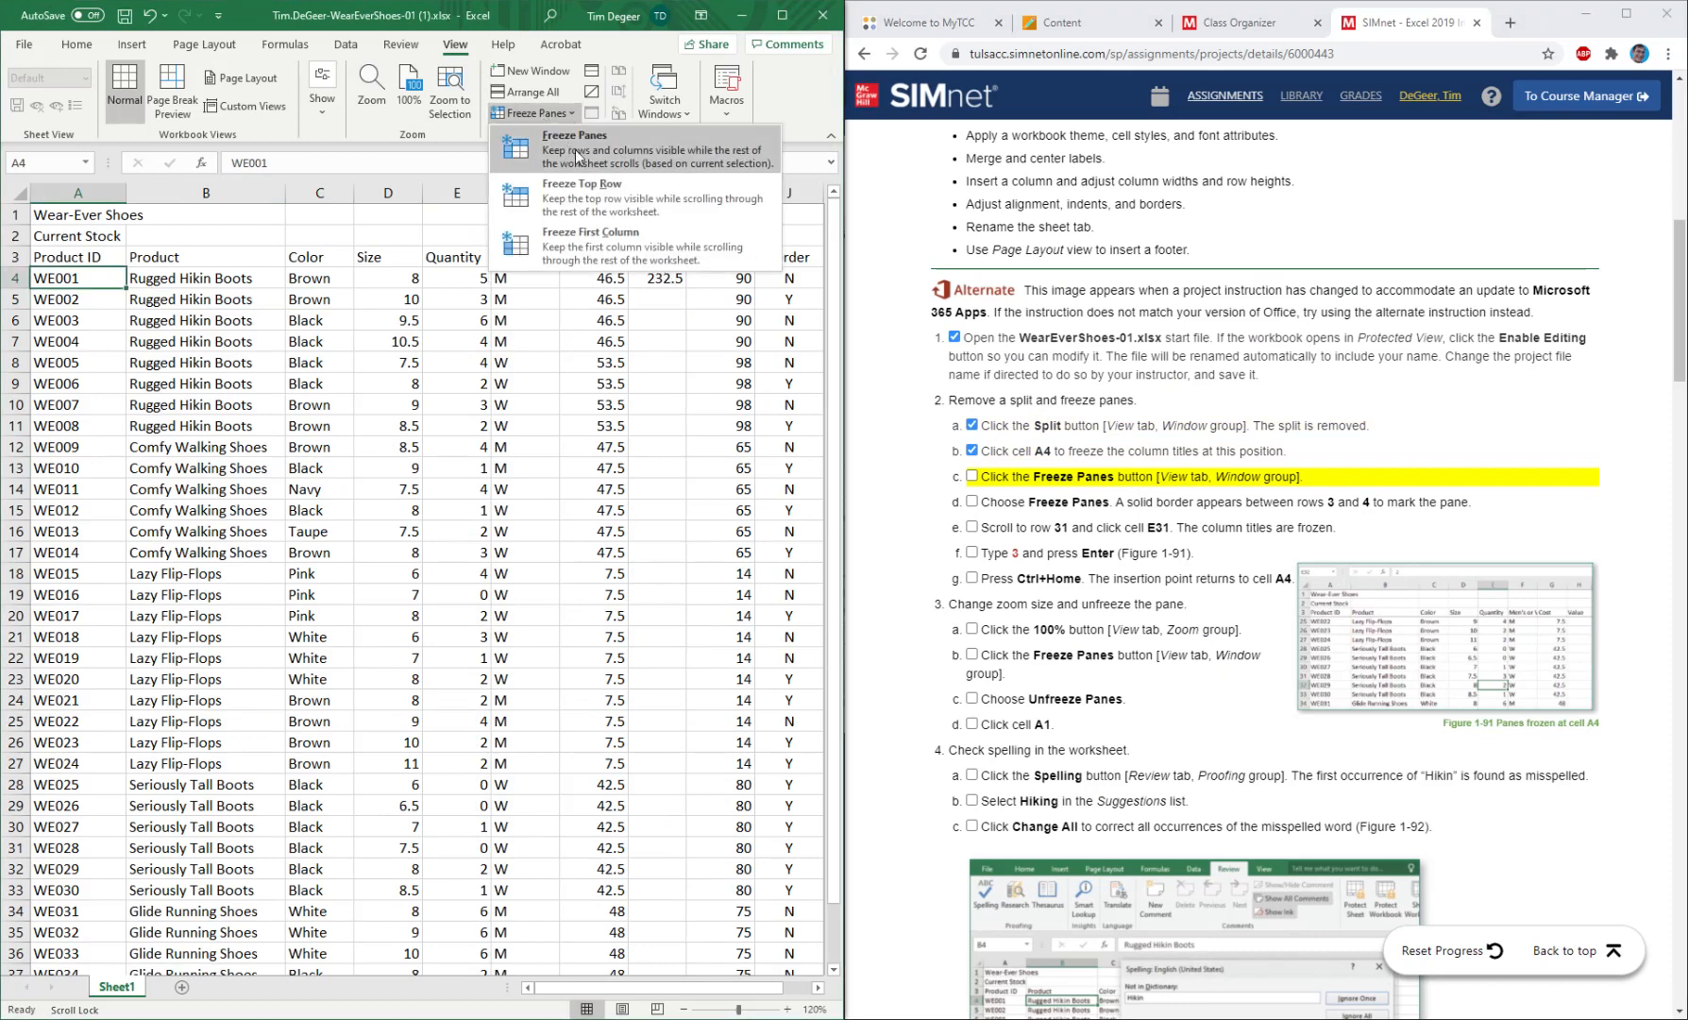
{"action": "left_click", "coordinate": [575, 149]}
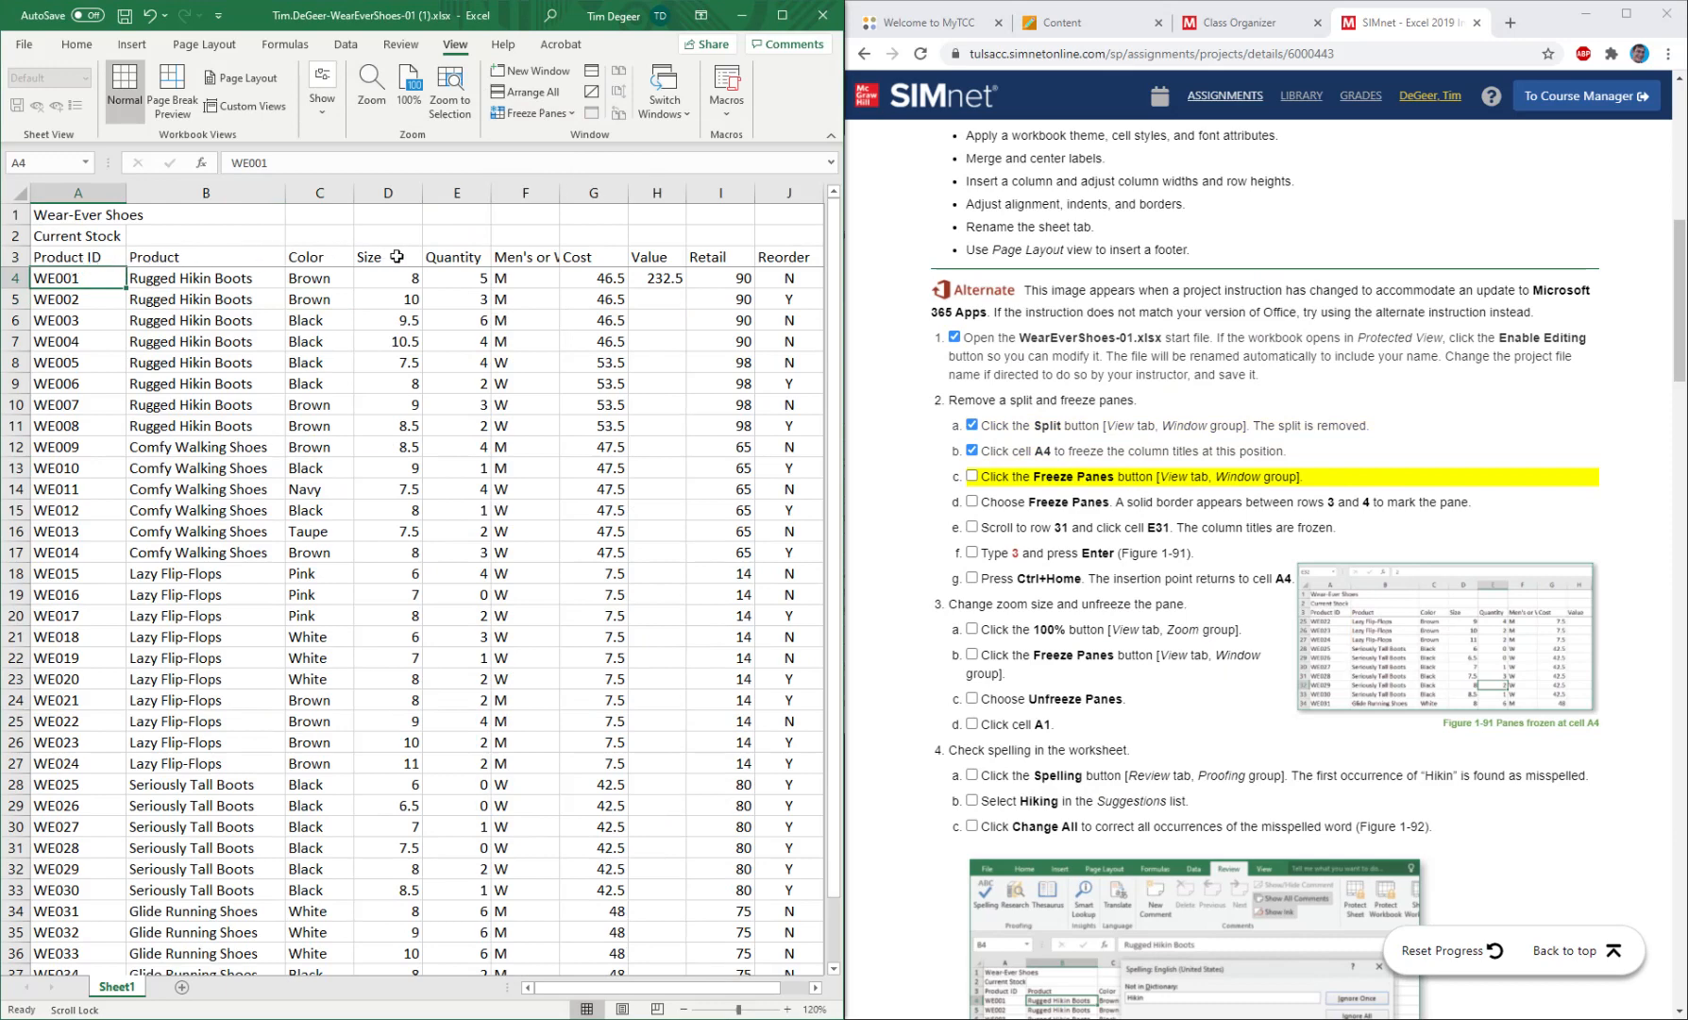
{"action": "left_click", "coordinate": [972, 478]}
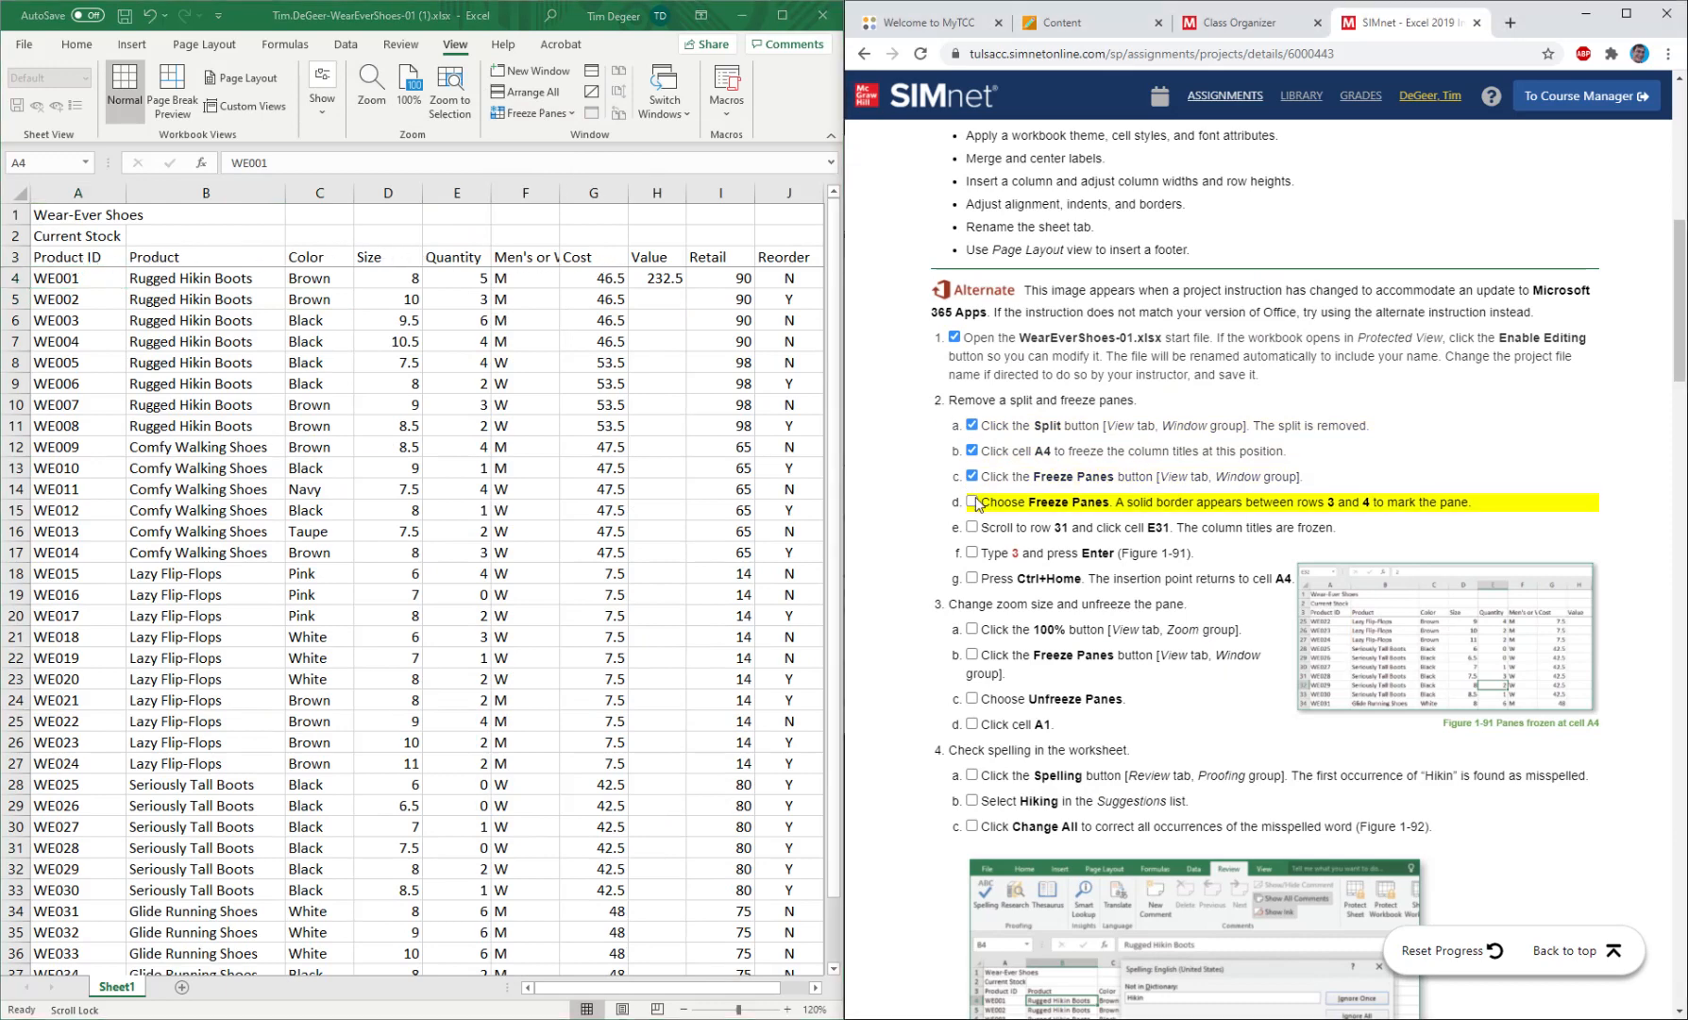
{"action": "left_click", "coordinate": [973, 503]}
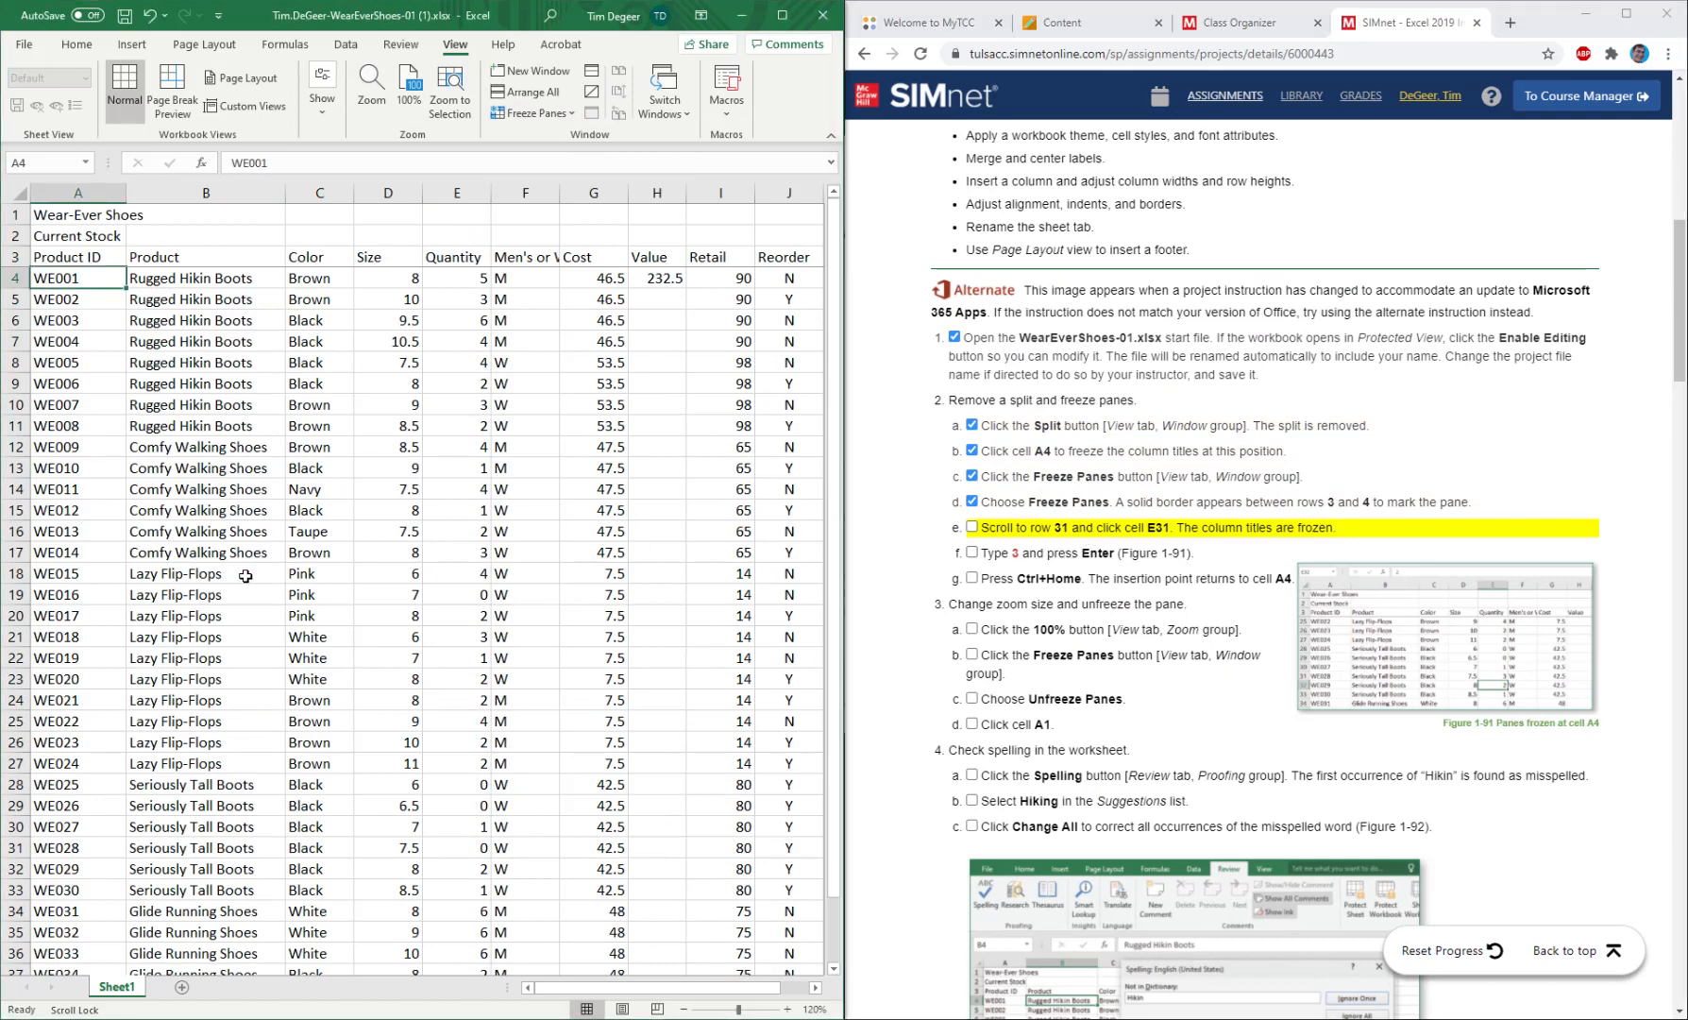
Browse up and down the stock rows, including row 31, to check how the frozen column titles behave.
{"action": "scroll", "coordinate": [246, 576], "scroll_direction": "down", "scroll_amount": 4}
{"action": "left_click", "coordinate": [96, 597]}
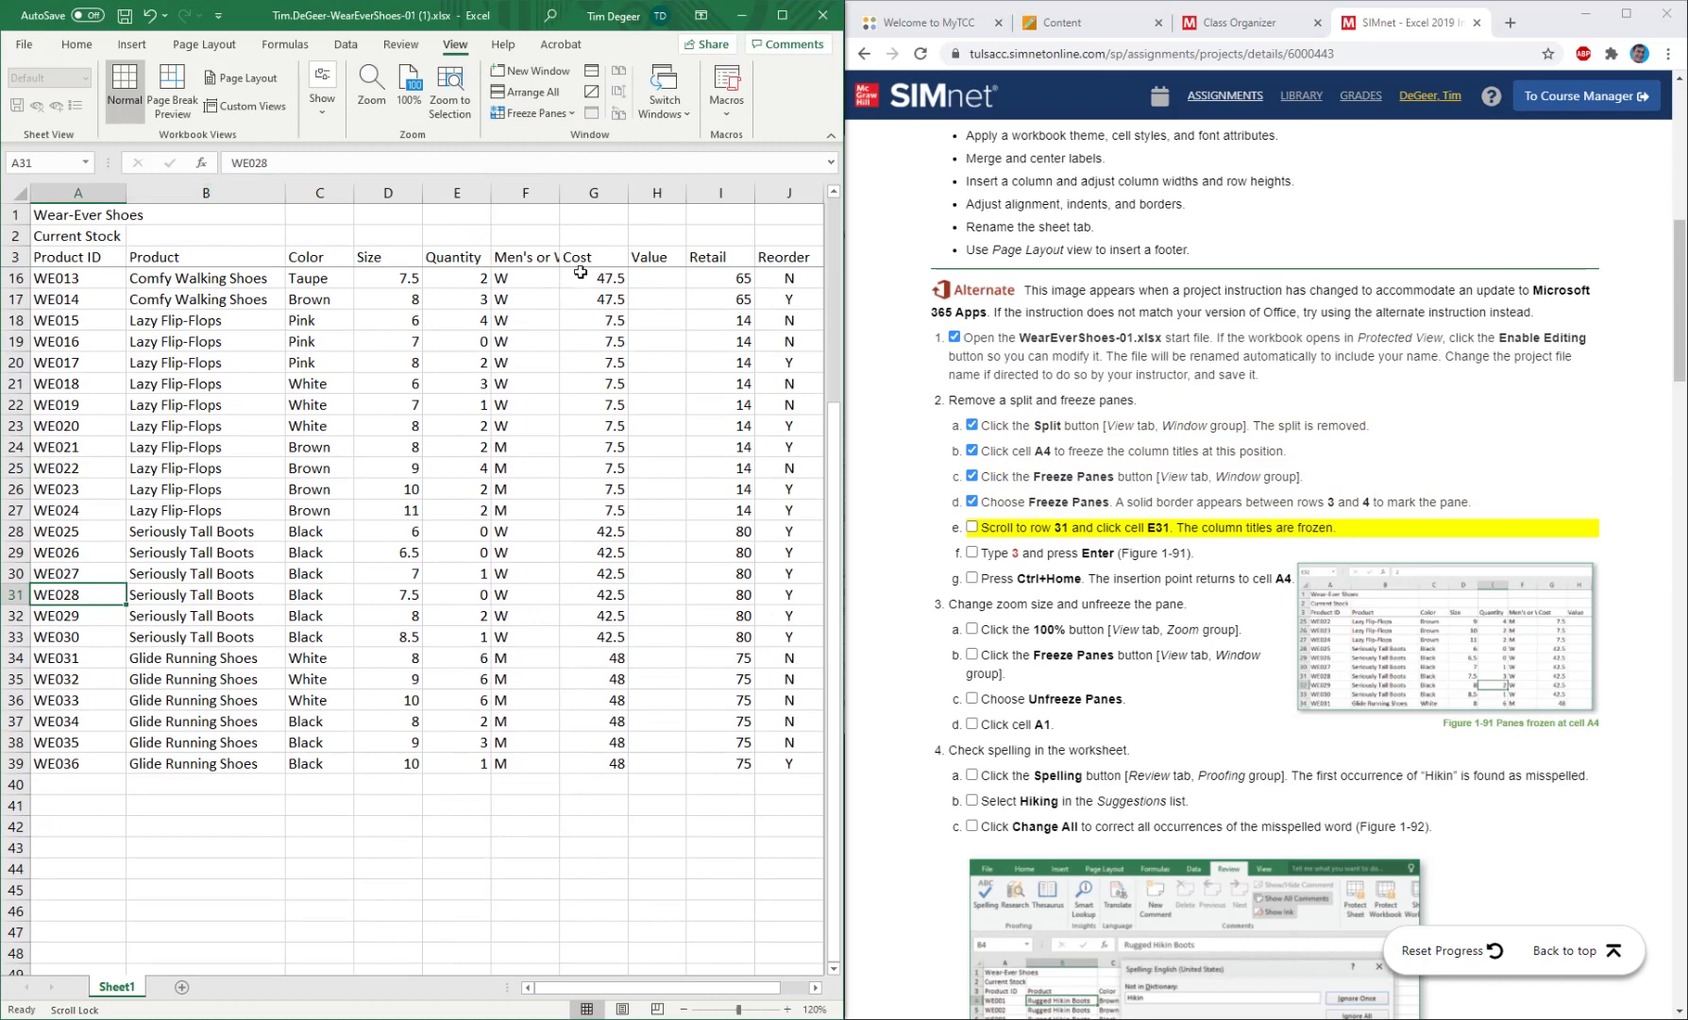
{"action": "scroll", "coordinate": [237, 522], "scroll_direction": "down", "scroll_amount": 2}
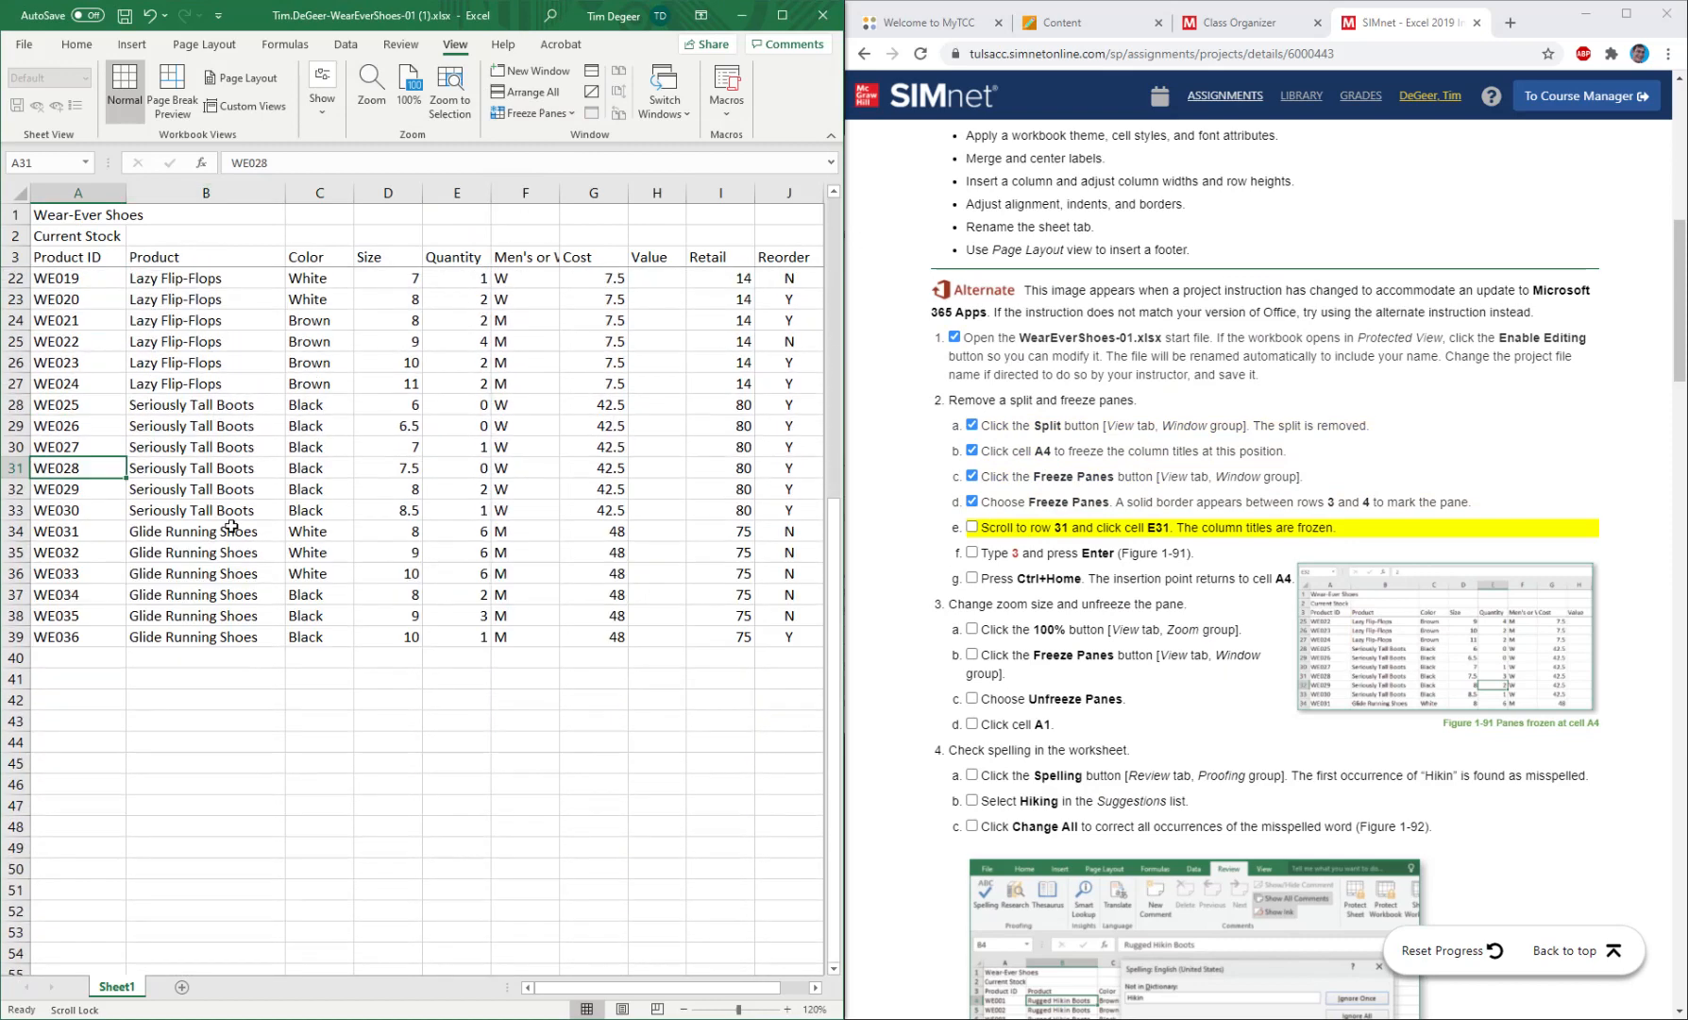
{"action": "scroll", "coordinate": [231, 526], "scroll_direction": "up", "scroll_amount": 3}
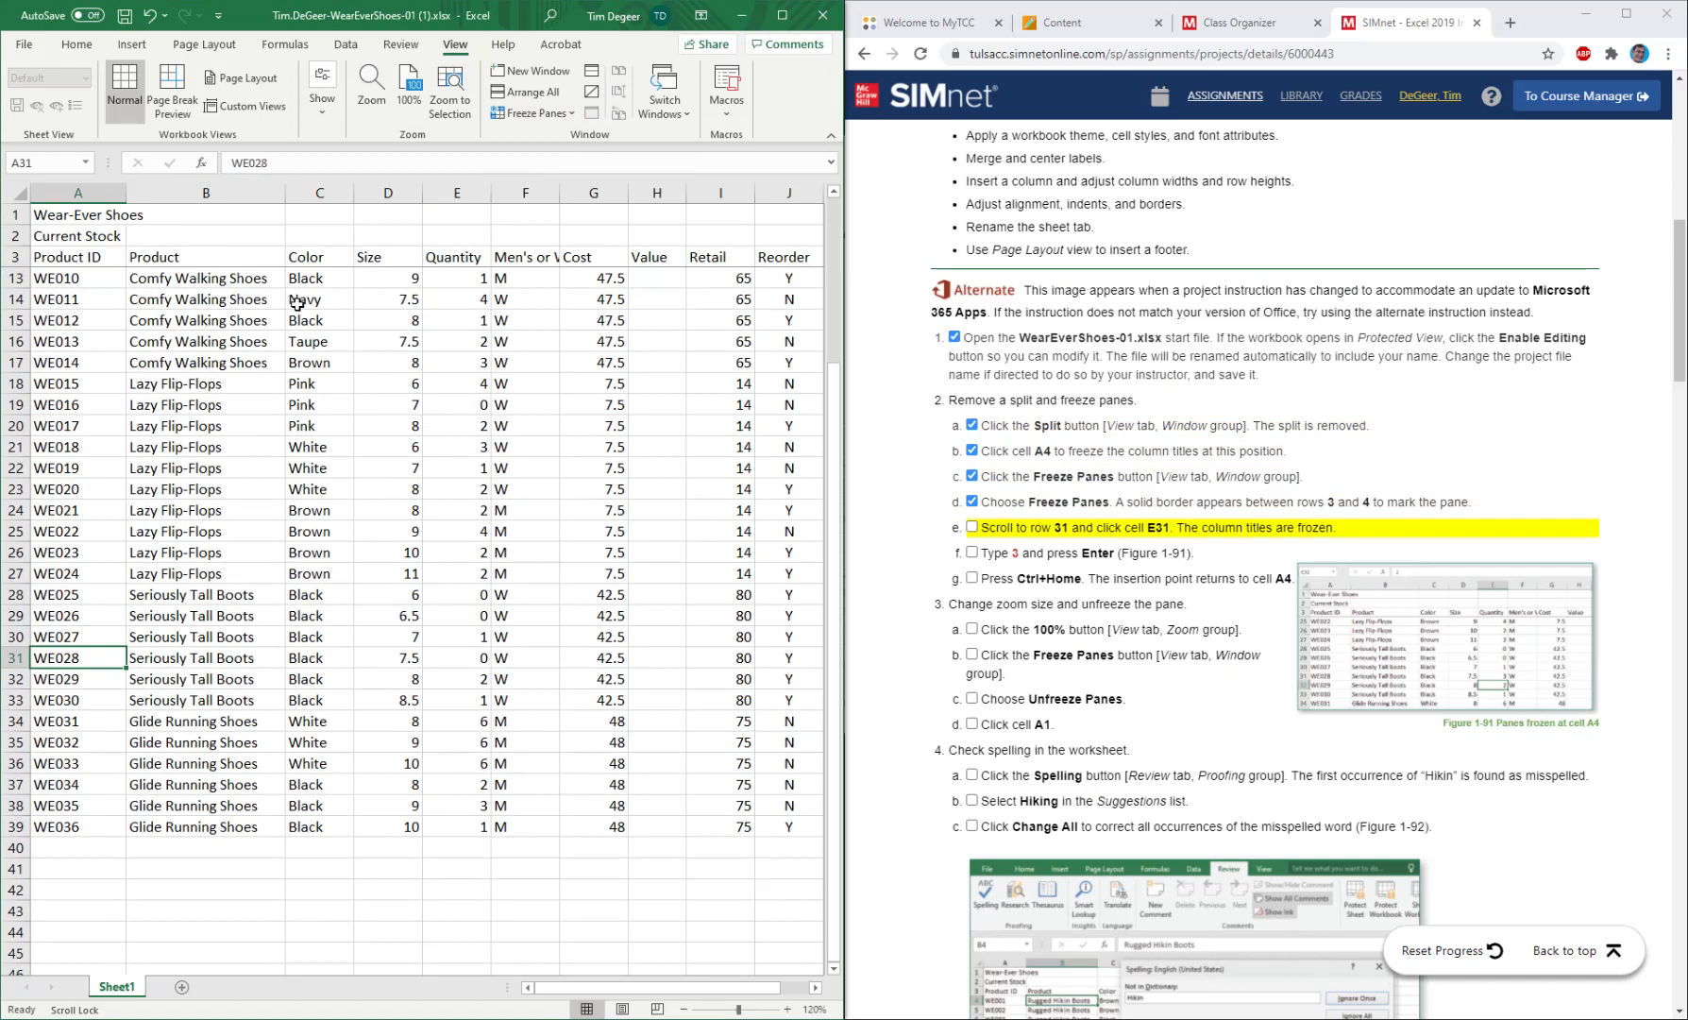
{"action": "scroll", "coordinate": [345, 241], "scroll_direction": "down", "scroll_amount": 3}
{"action": "scroll", "coordinate": [366, 381], "scroll_direction": "up", "scroll_amount": 4}
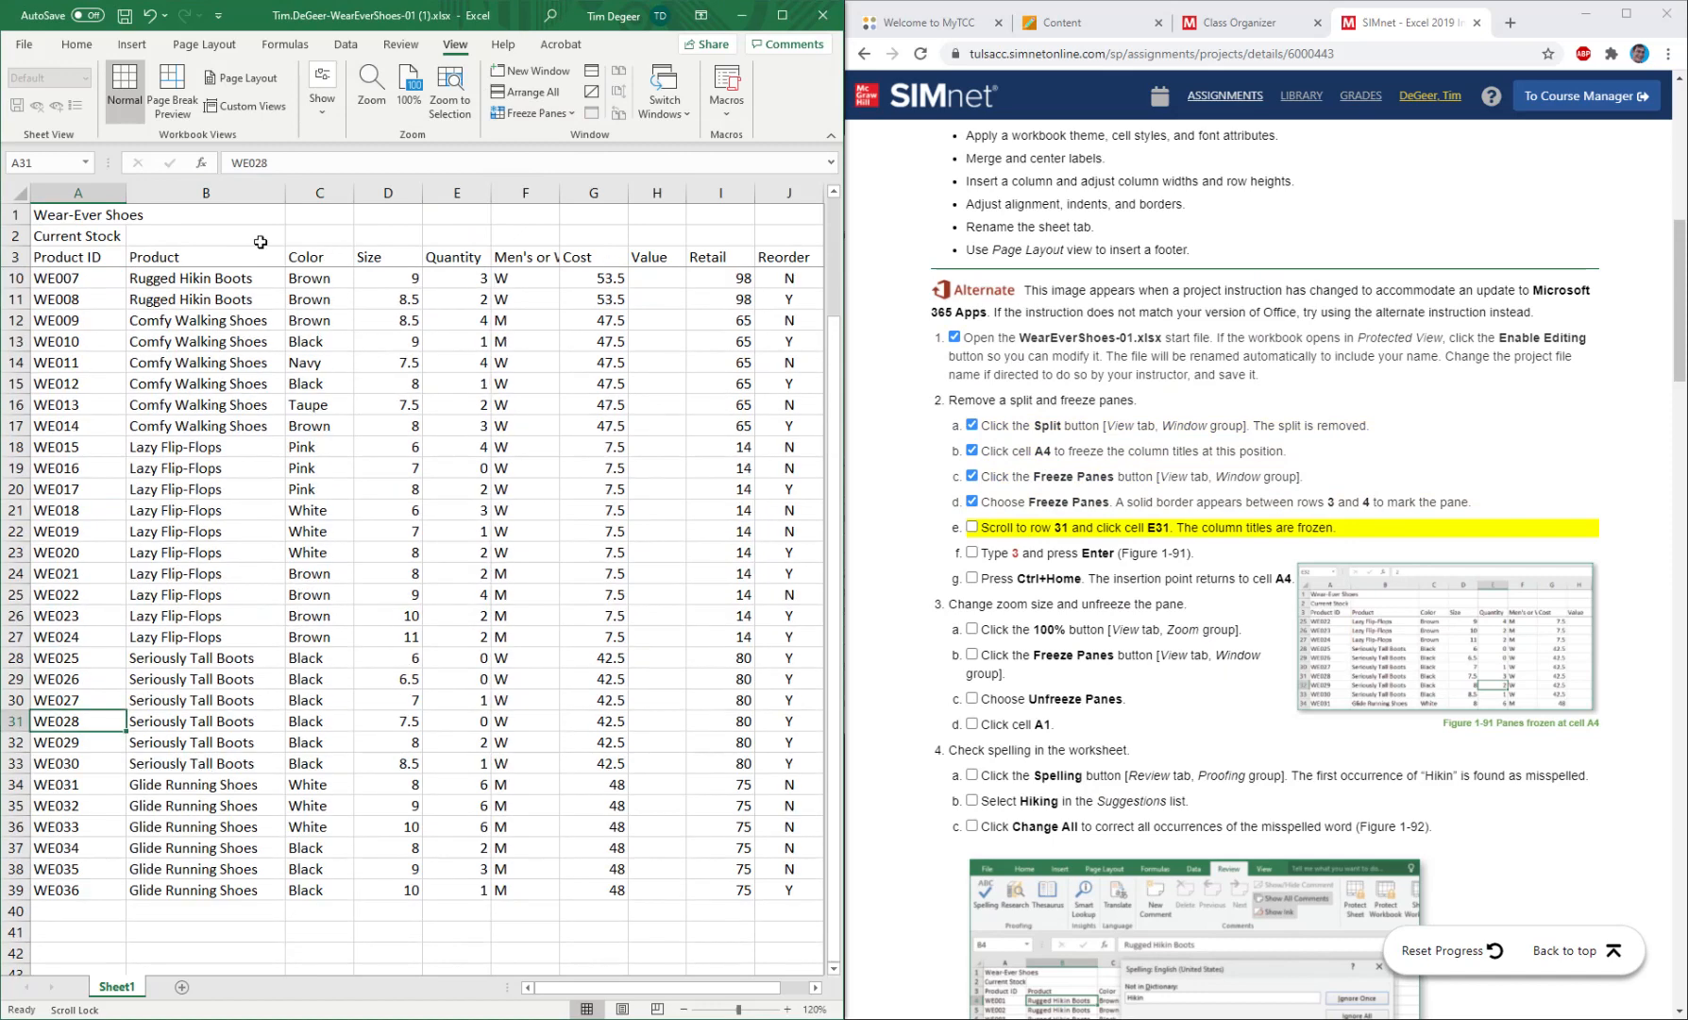
Enter 3 as the quantity in cell E31 and mark instructions 2e and 2f as completed.
{"action": "scroll", "coordinate": [288, 457], "scroll_direction": "down", "scroll_amount": 2}
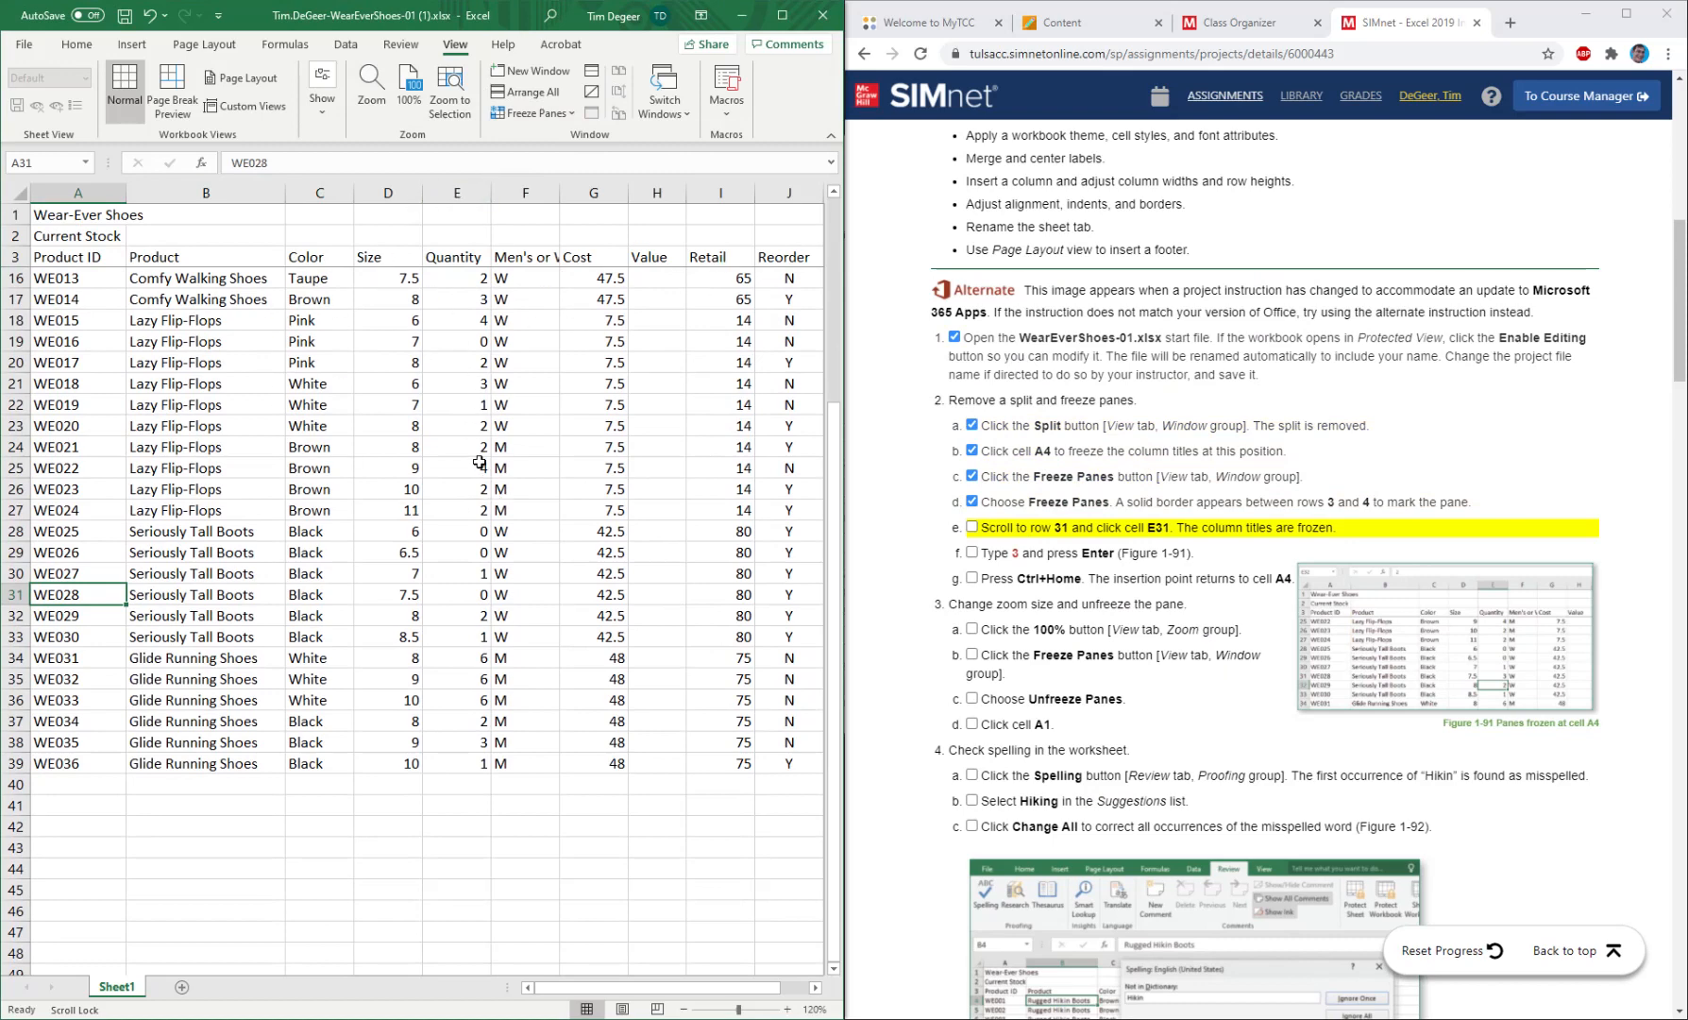
{"action": "left_click", "coordinate": [477, 591]}
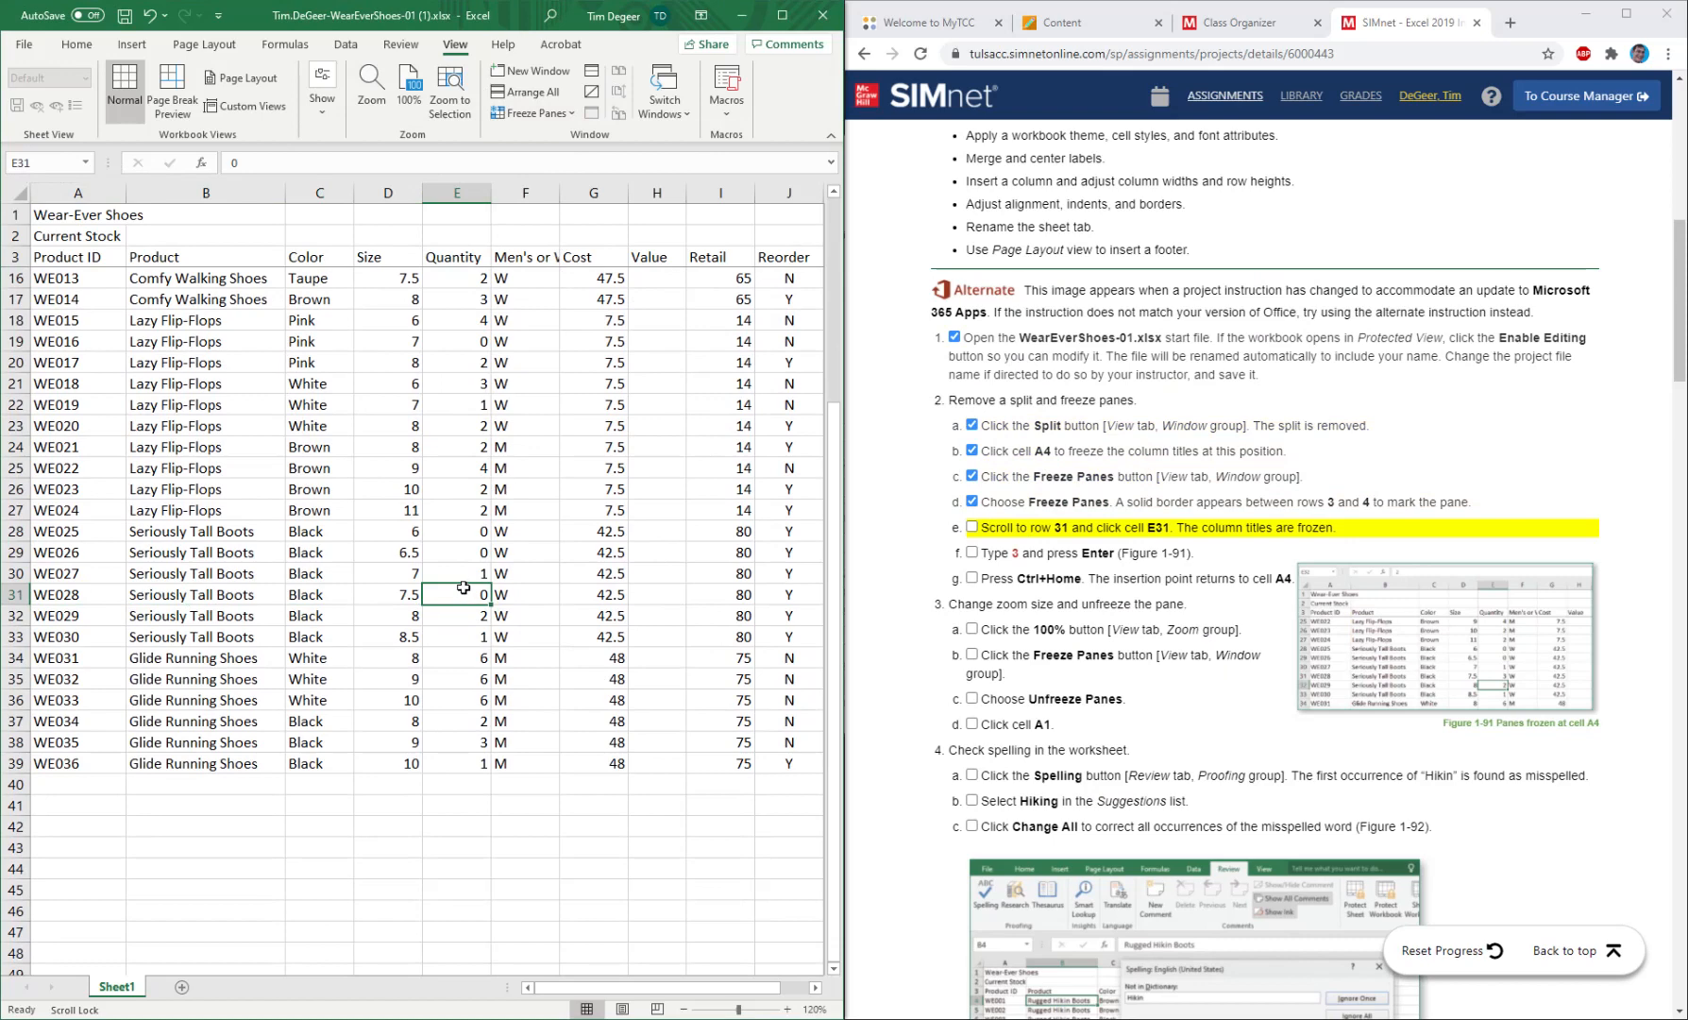
{"action": "type", "text": "3"}
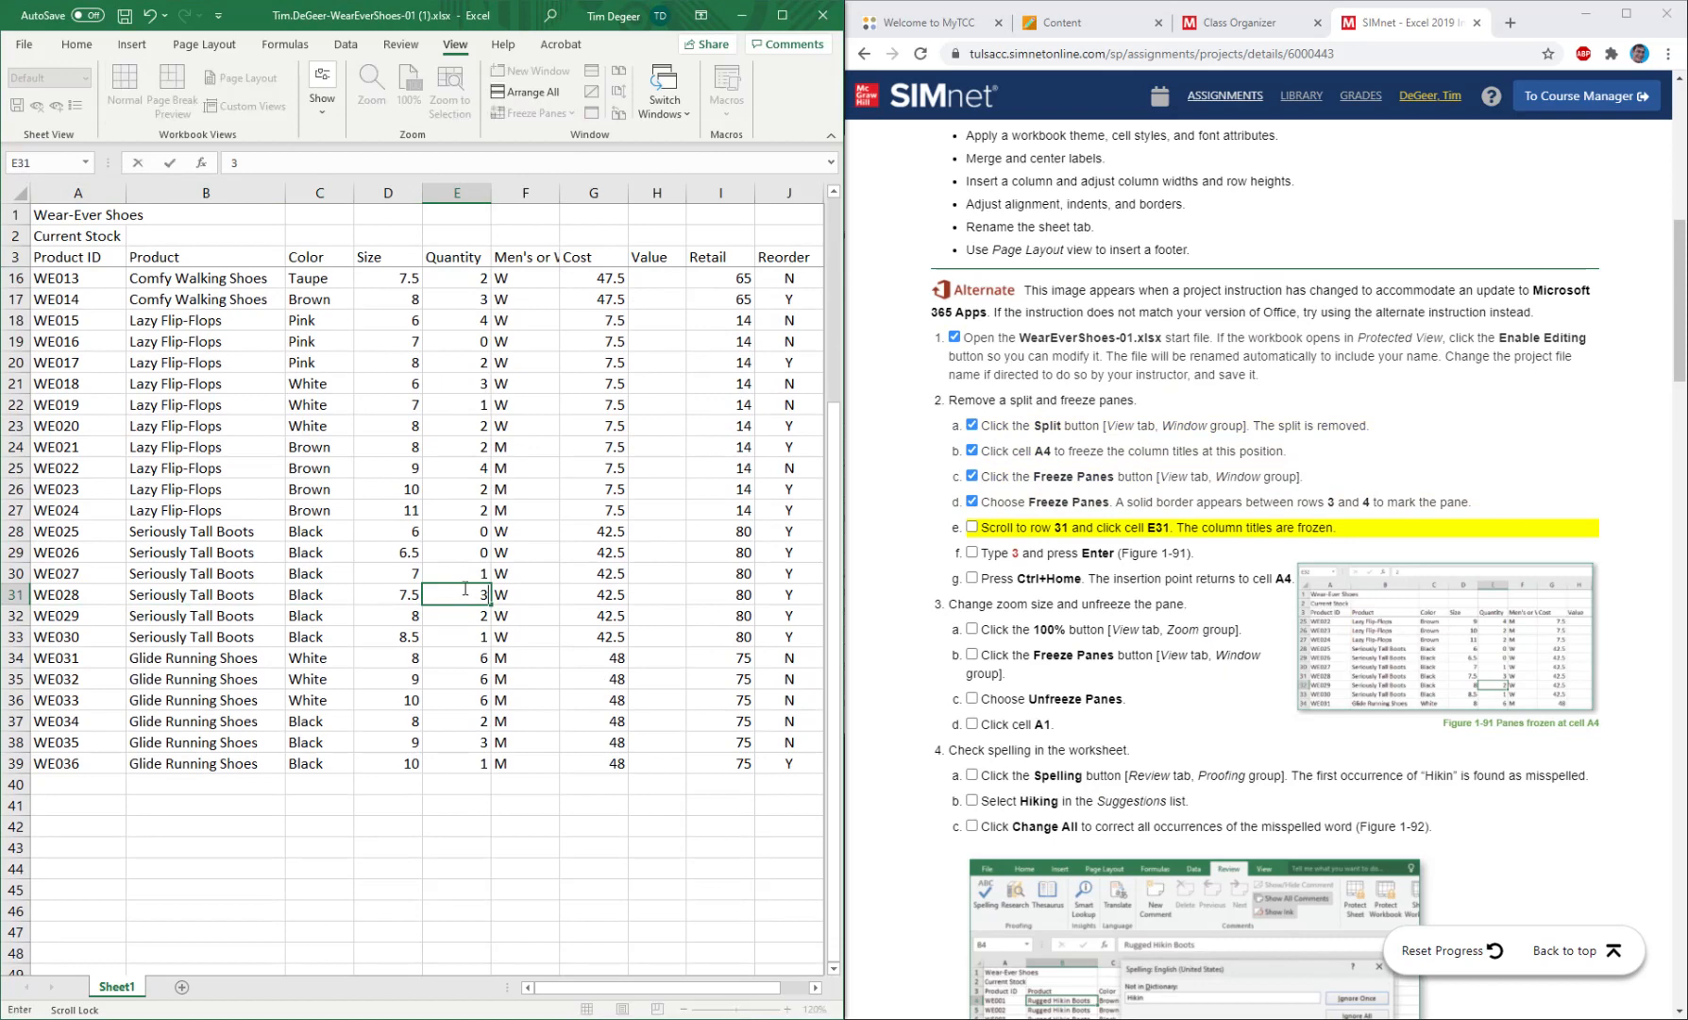
{"action": "key", "text": "Return"}
{"action": "left_click", "coordinate": [973, 528]}
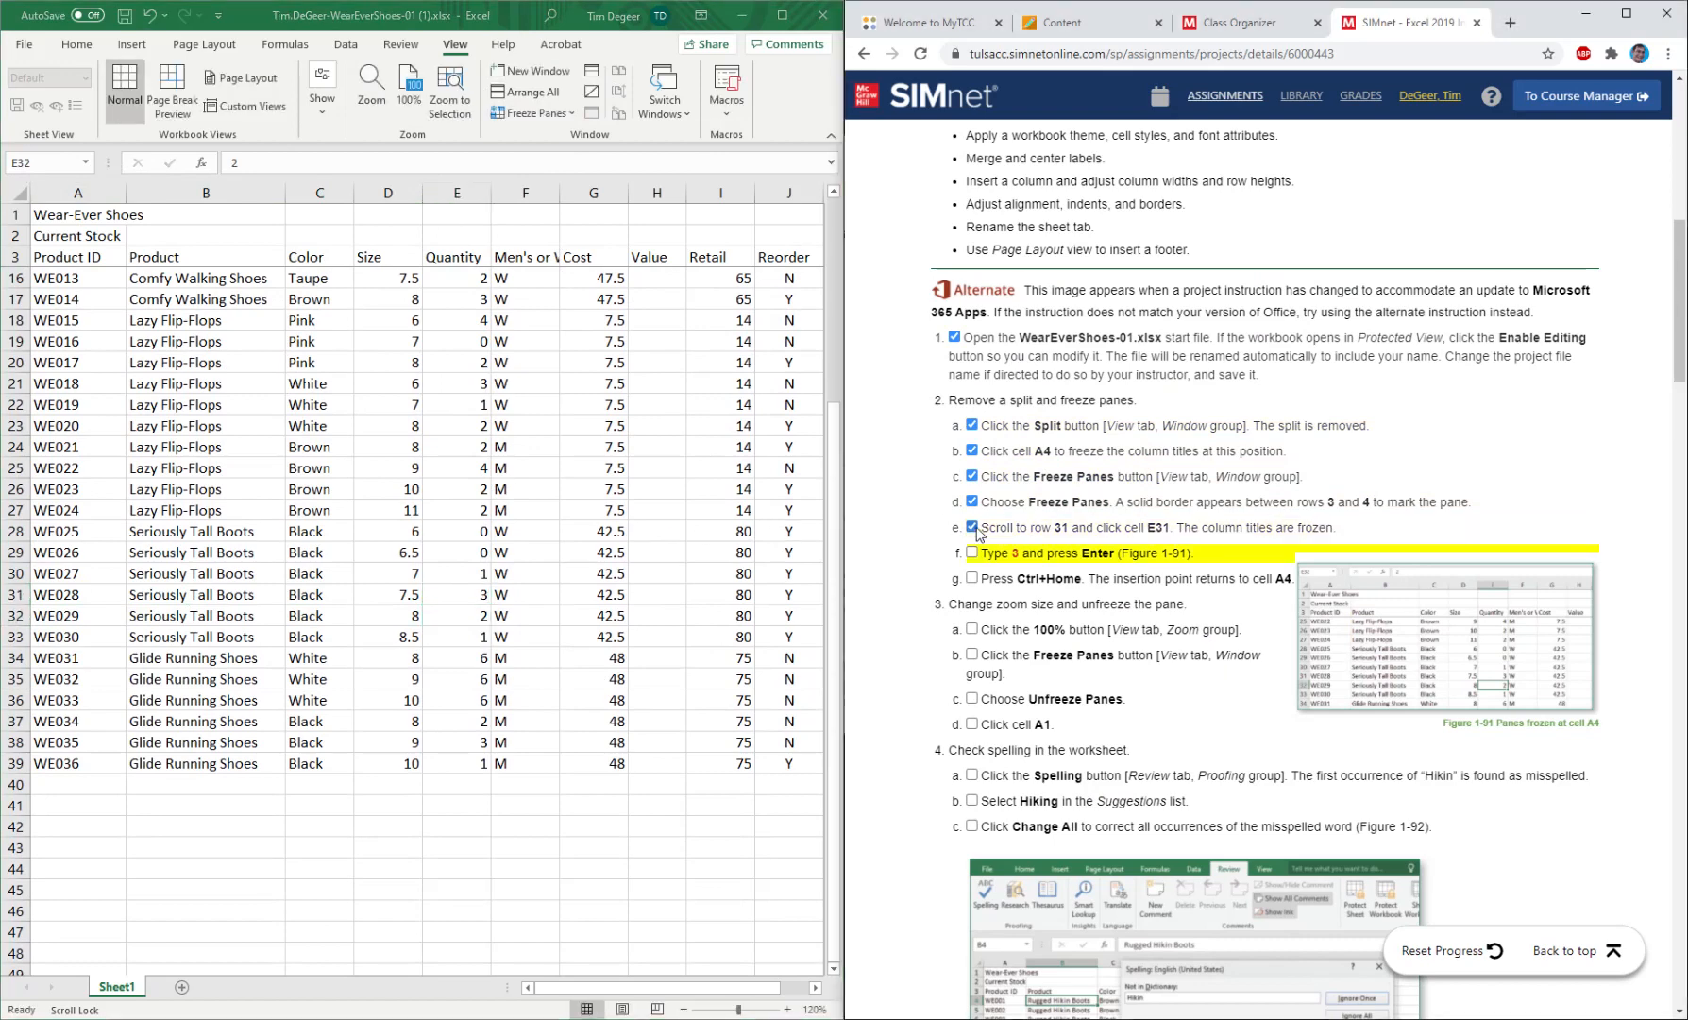
{"action": "left_click", "coordinate": [974, 553]}
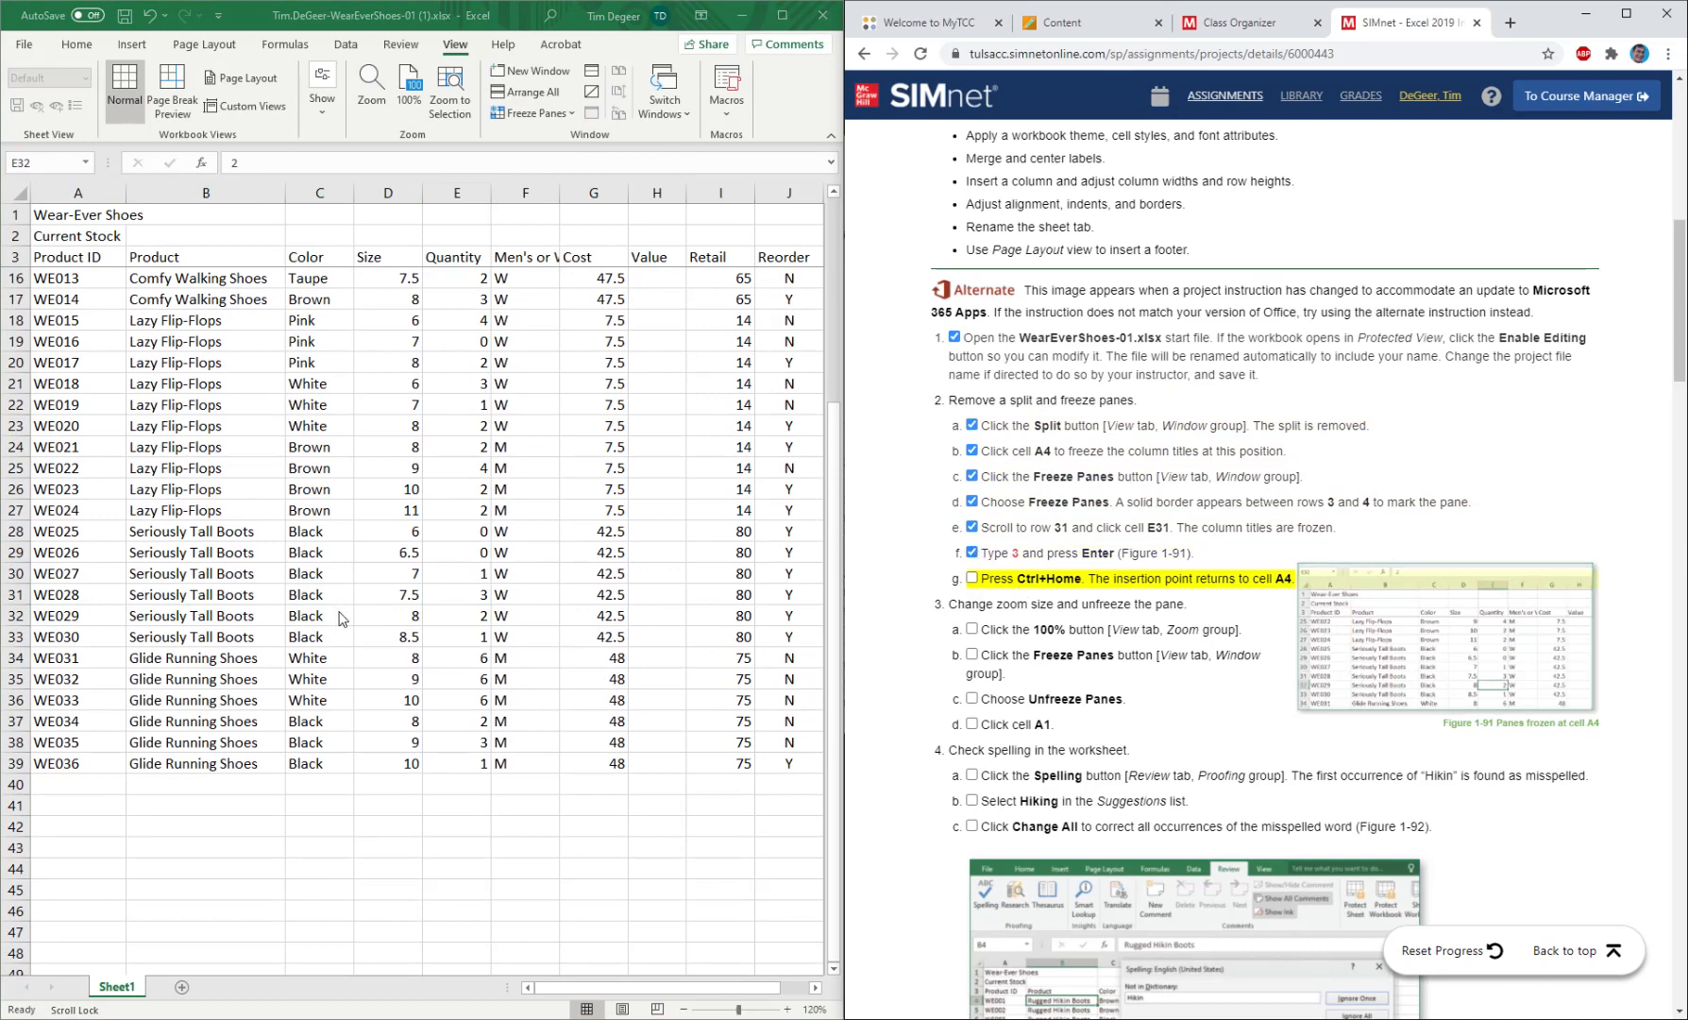
Return to cell A4 and set the worksheet zoom to 100%, marking instructions 2g and 3a as completed.
{"action": "left_click", "coordinate": [570, 646]}
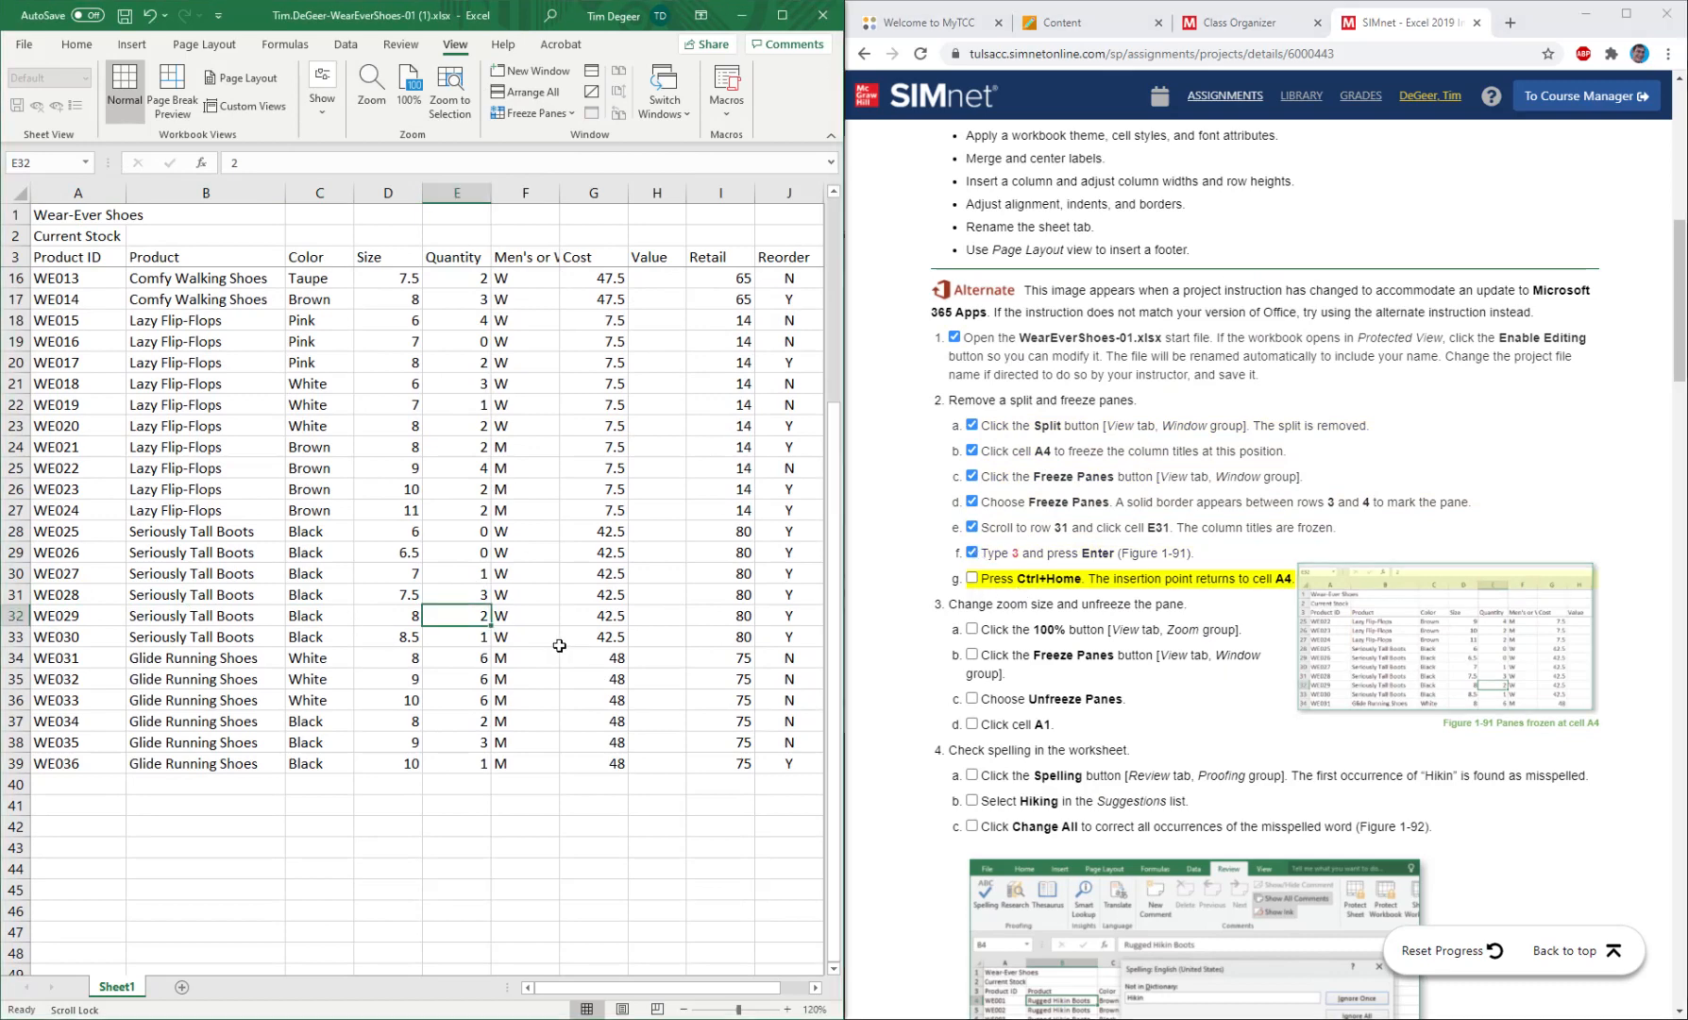
{"action": "key", "text": "ctrl+Home"}
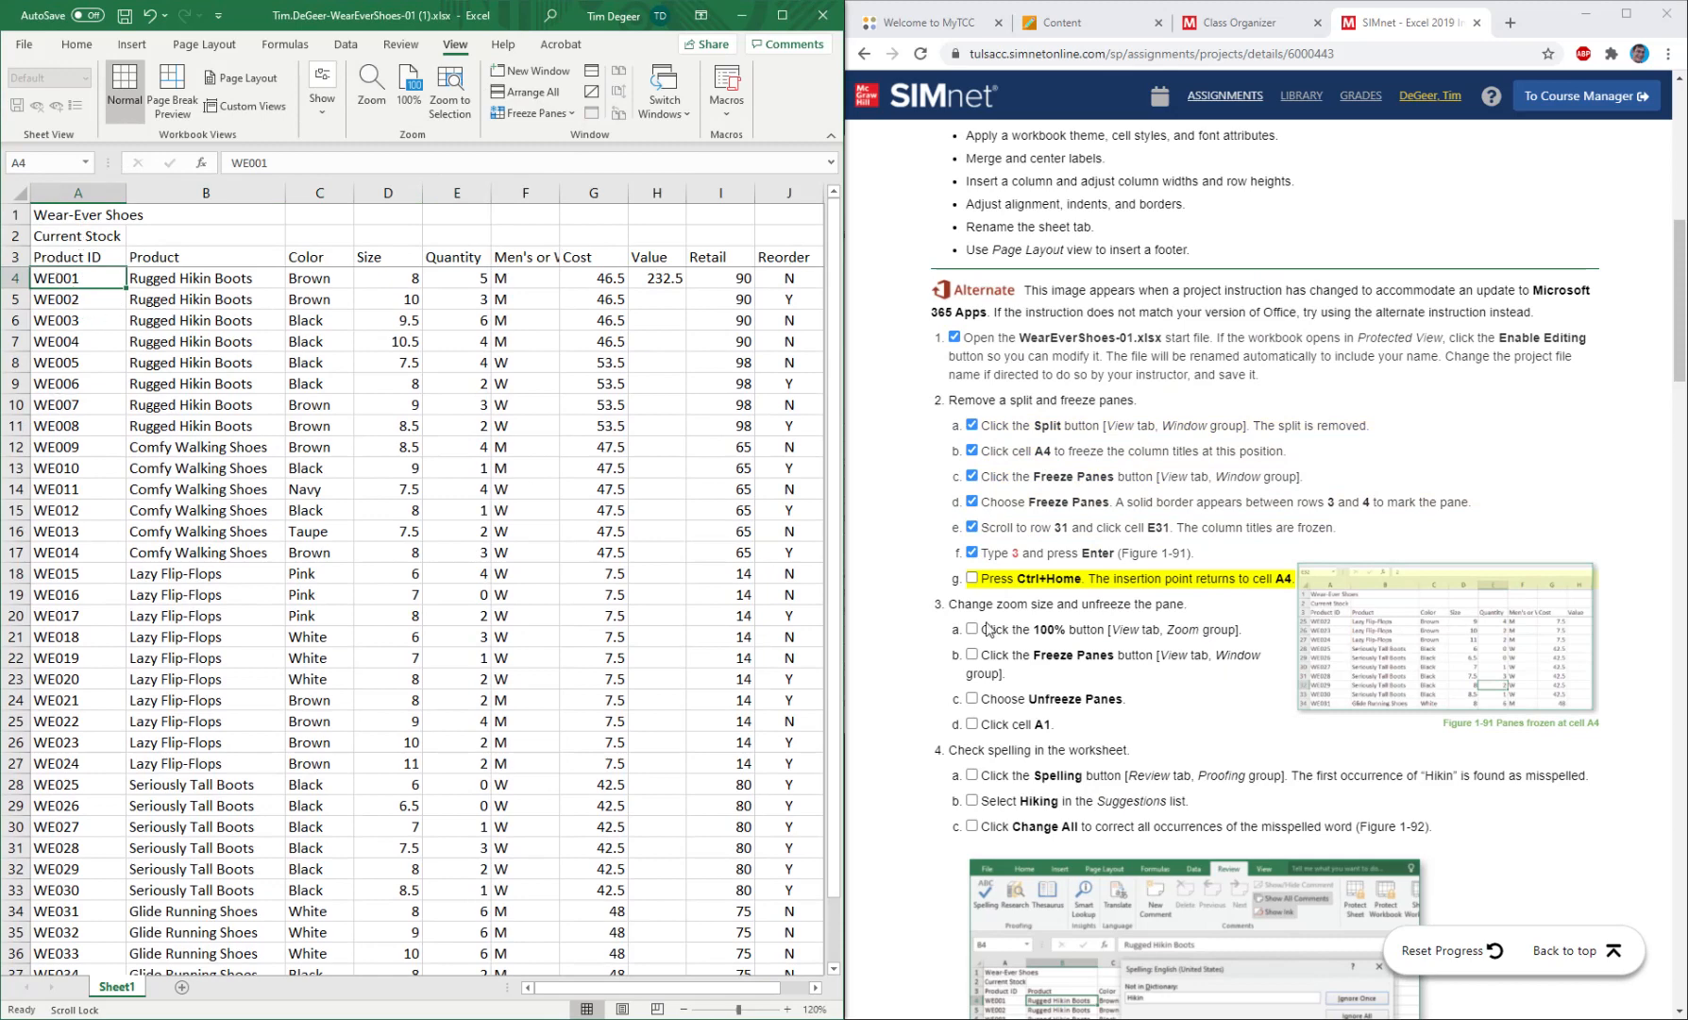
{"action": "left_click", "coordinate": [972, 578]}
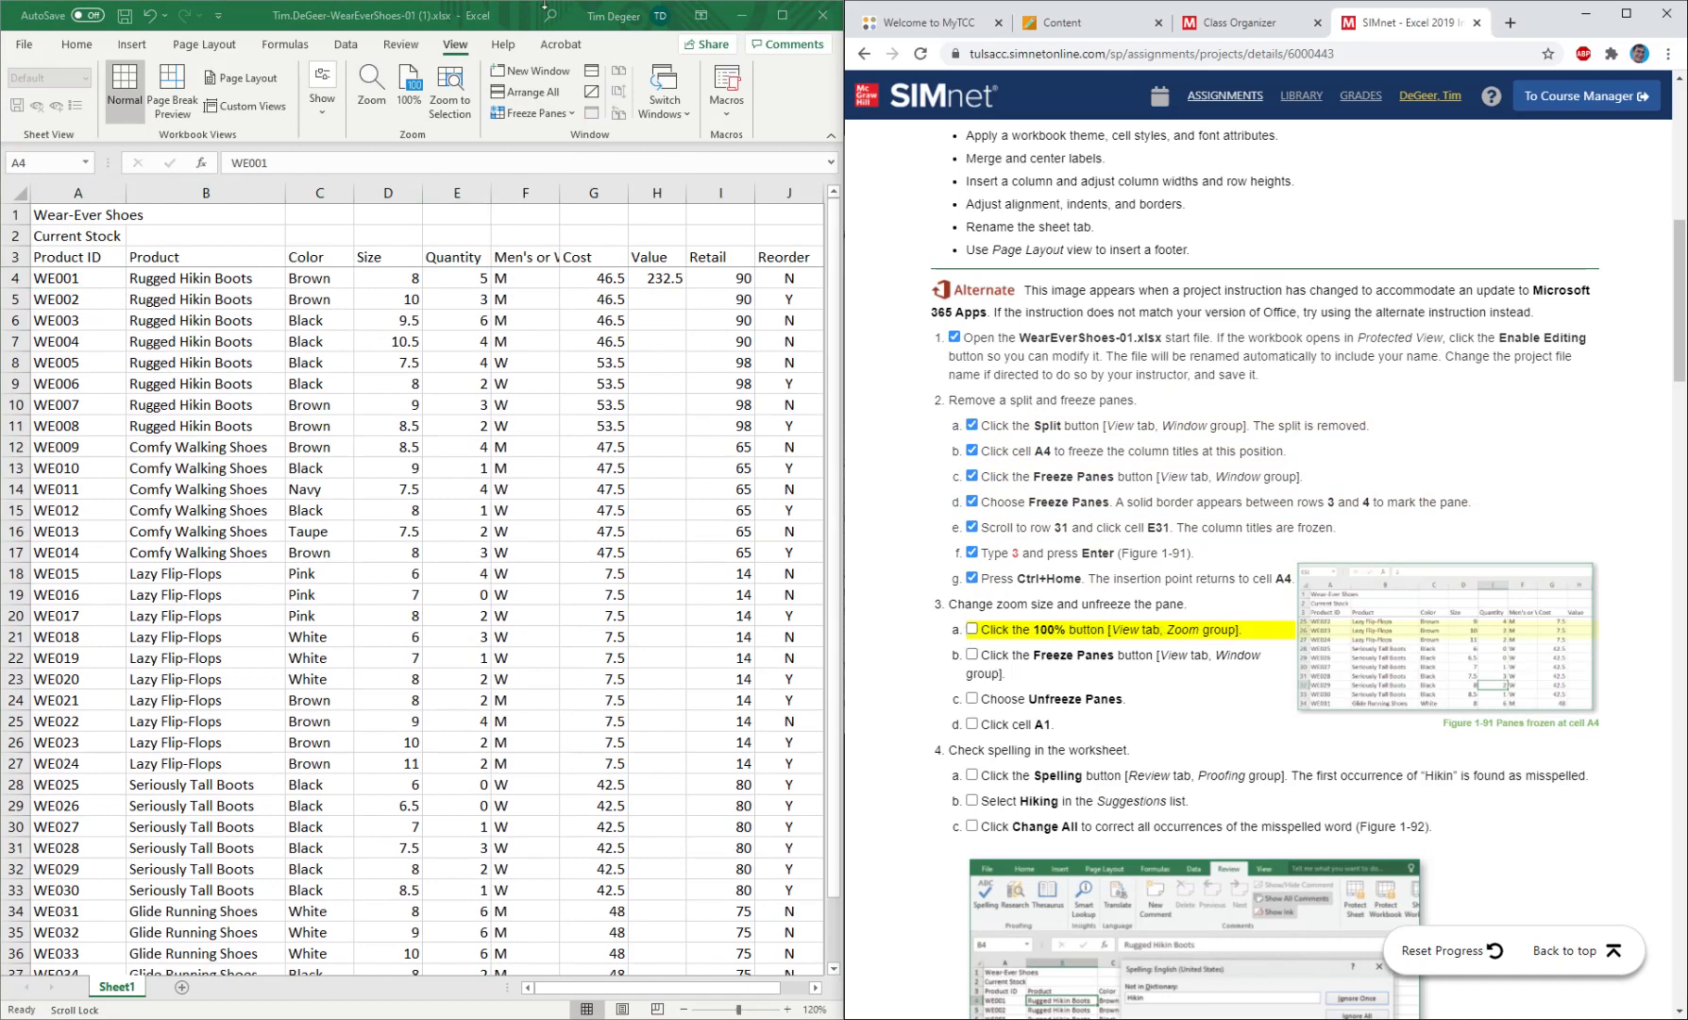
{"action": "left_click", "coordinate": [417, 90]}
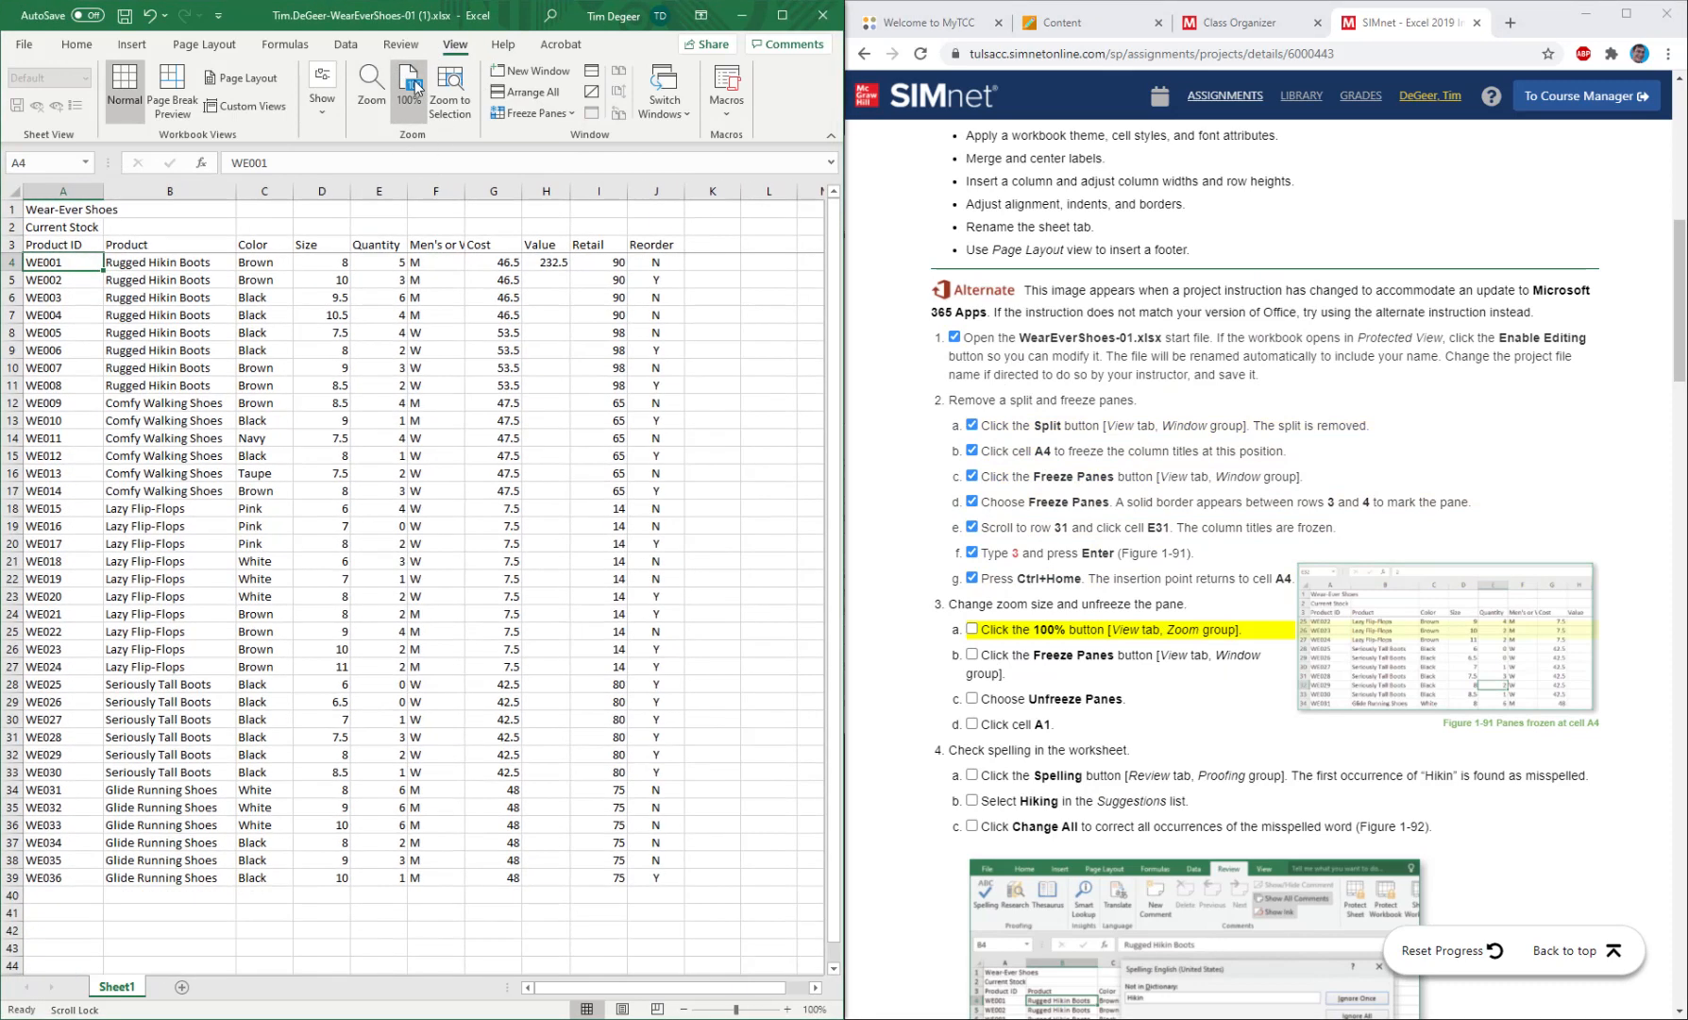
{"action": "left_click", "coordinate": [971, 629]}
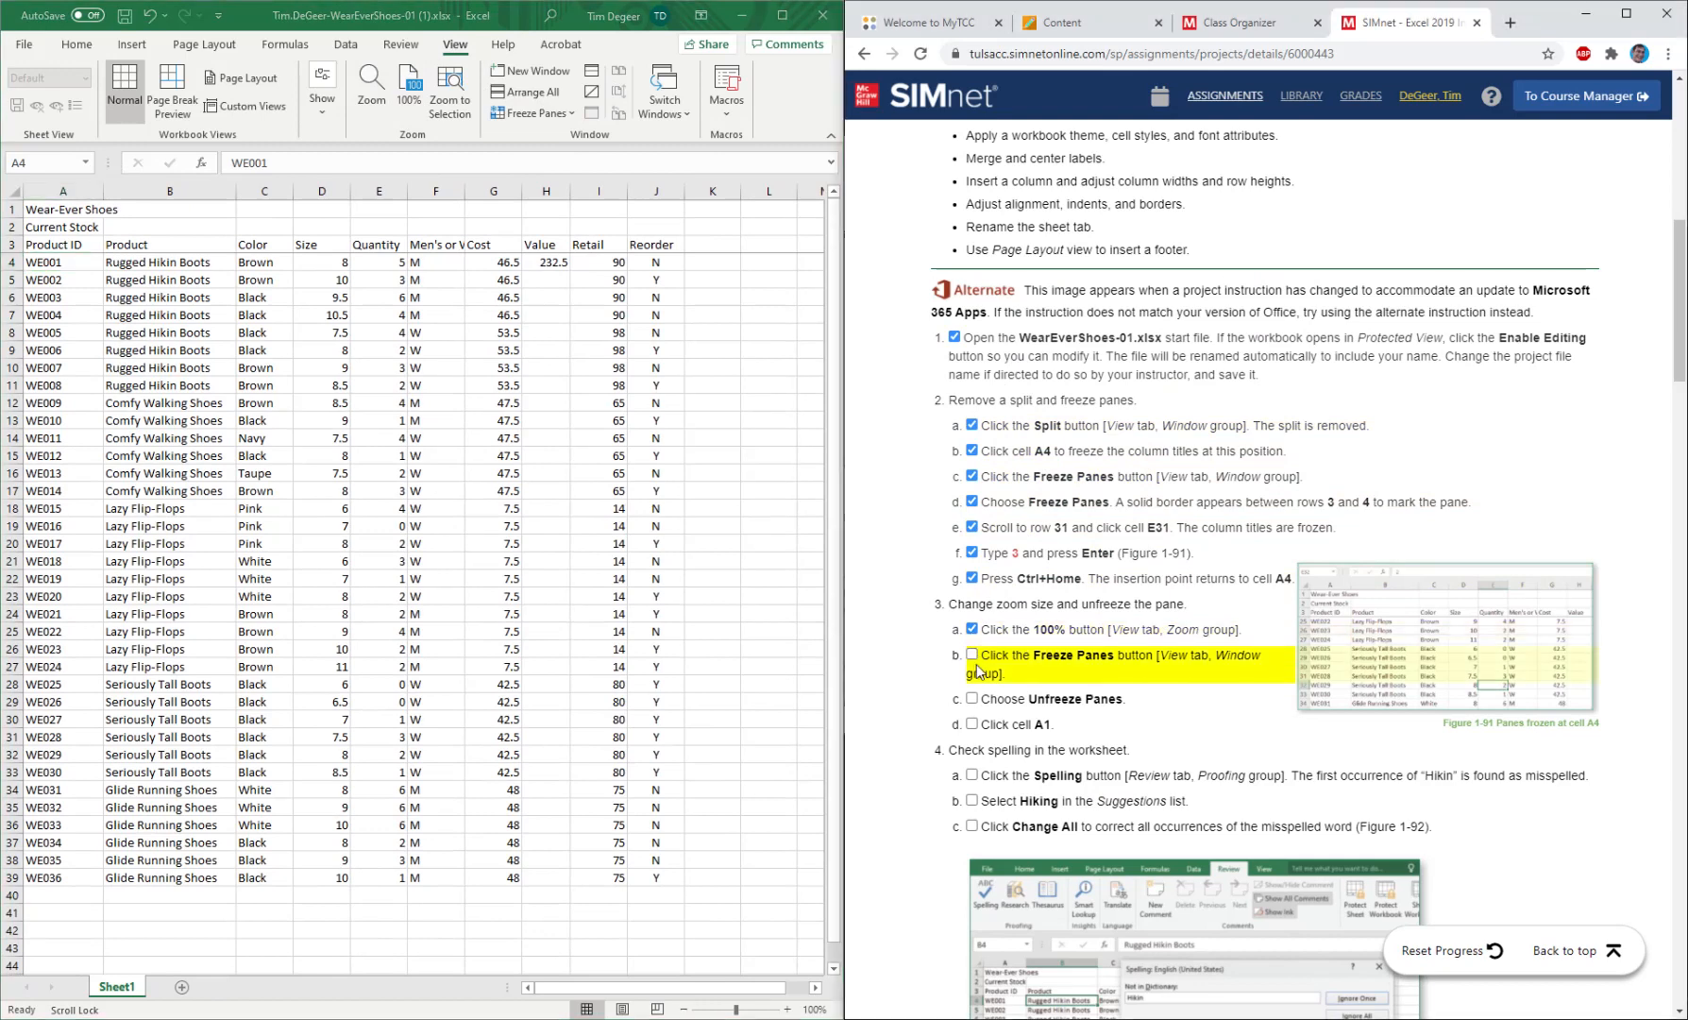
Unfreeze the worksheet panes and mark instructions 3b and 3c as completed.
{"action": "left_click", "coordinate": [482, 11]}
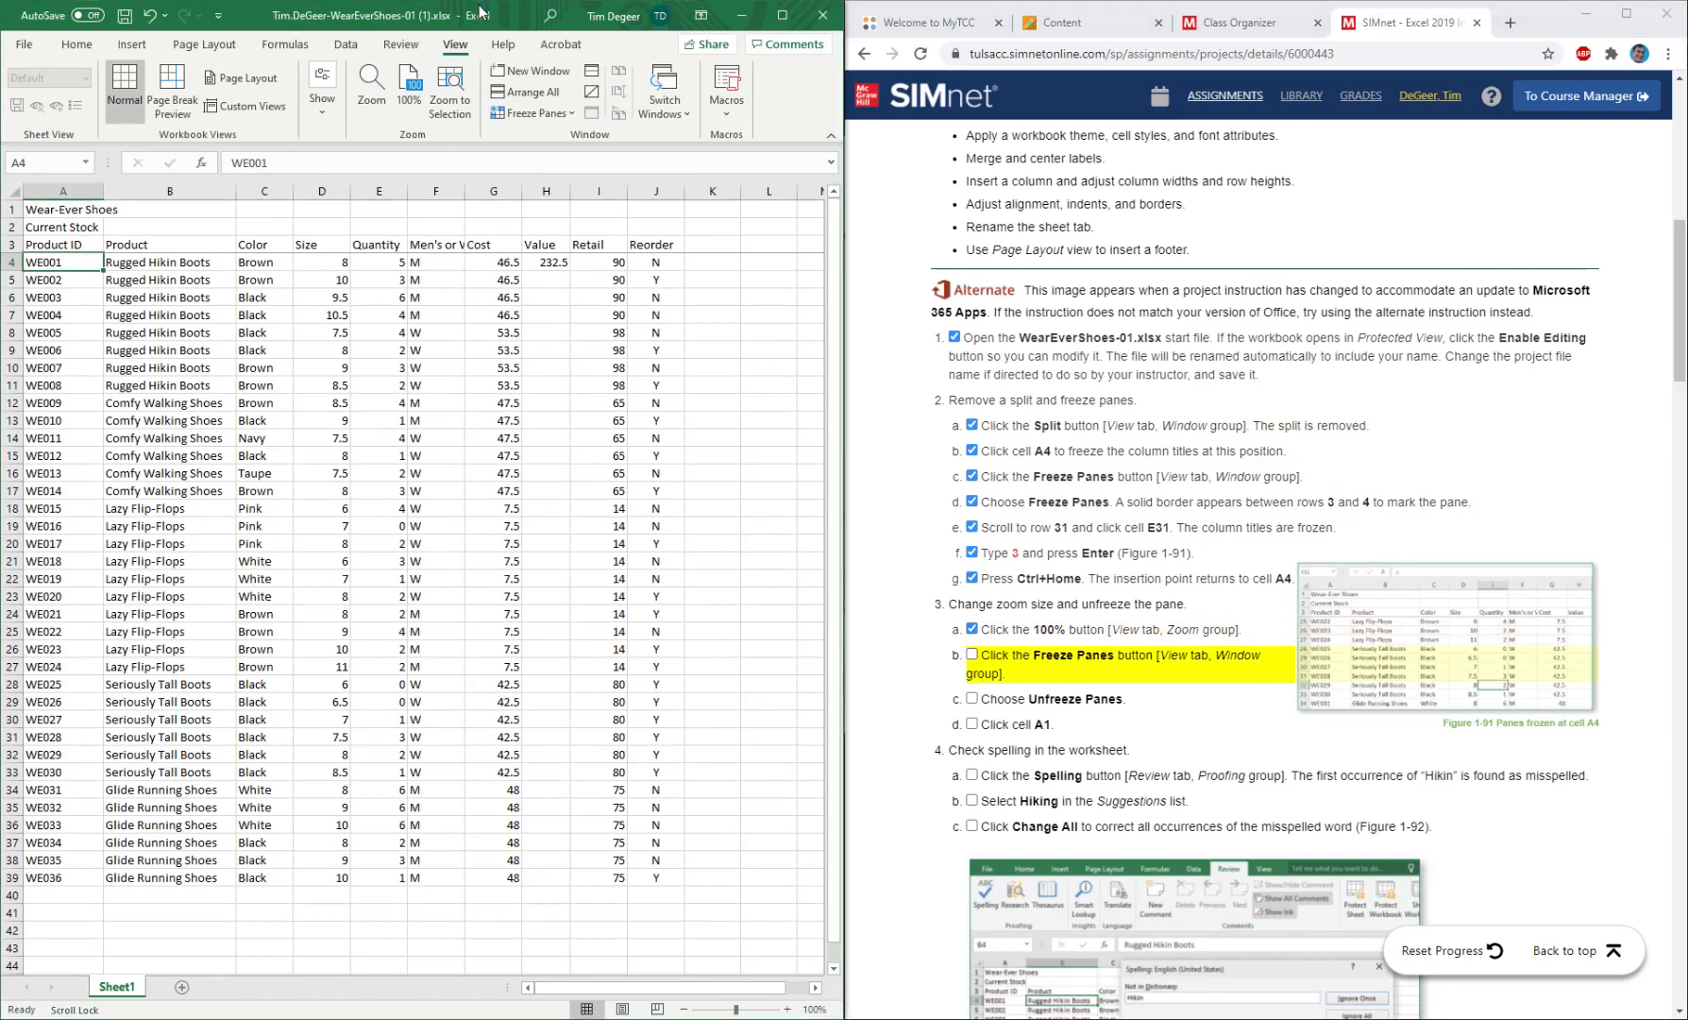
{"action": "left_click", "coordinate": [534, 113]}
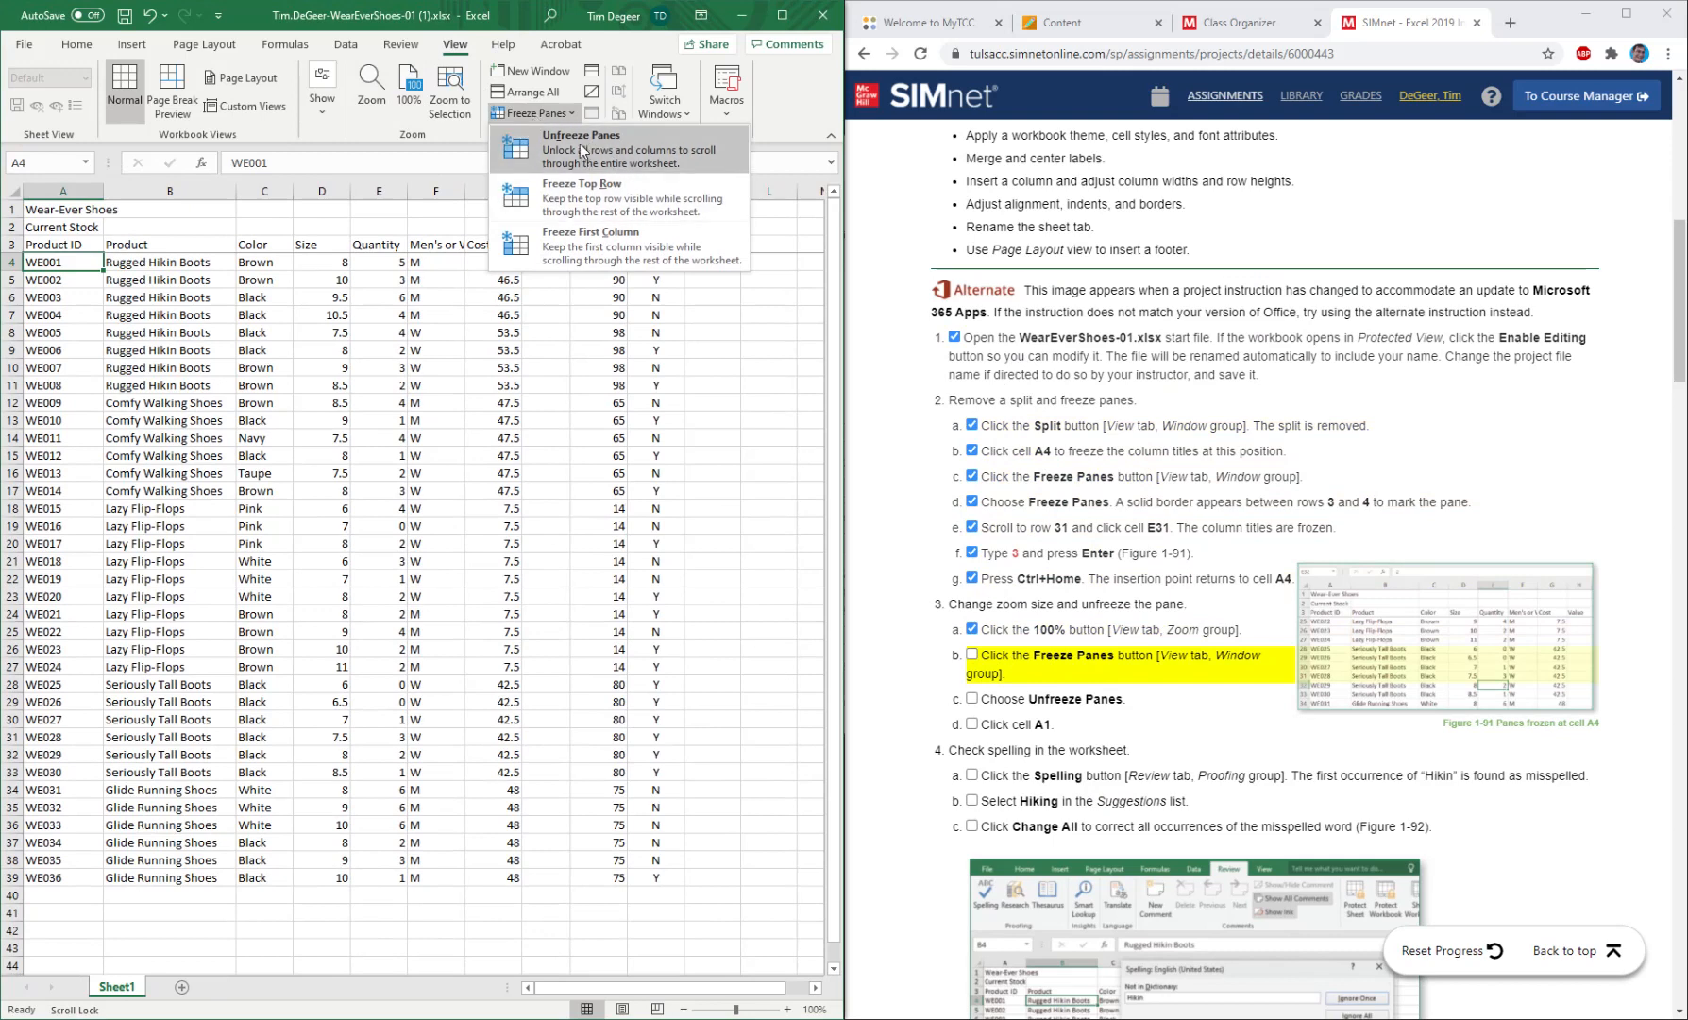
{"action": "left_click", "coordinate": [580, 143]}
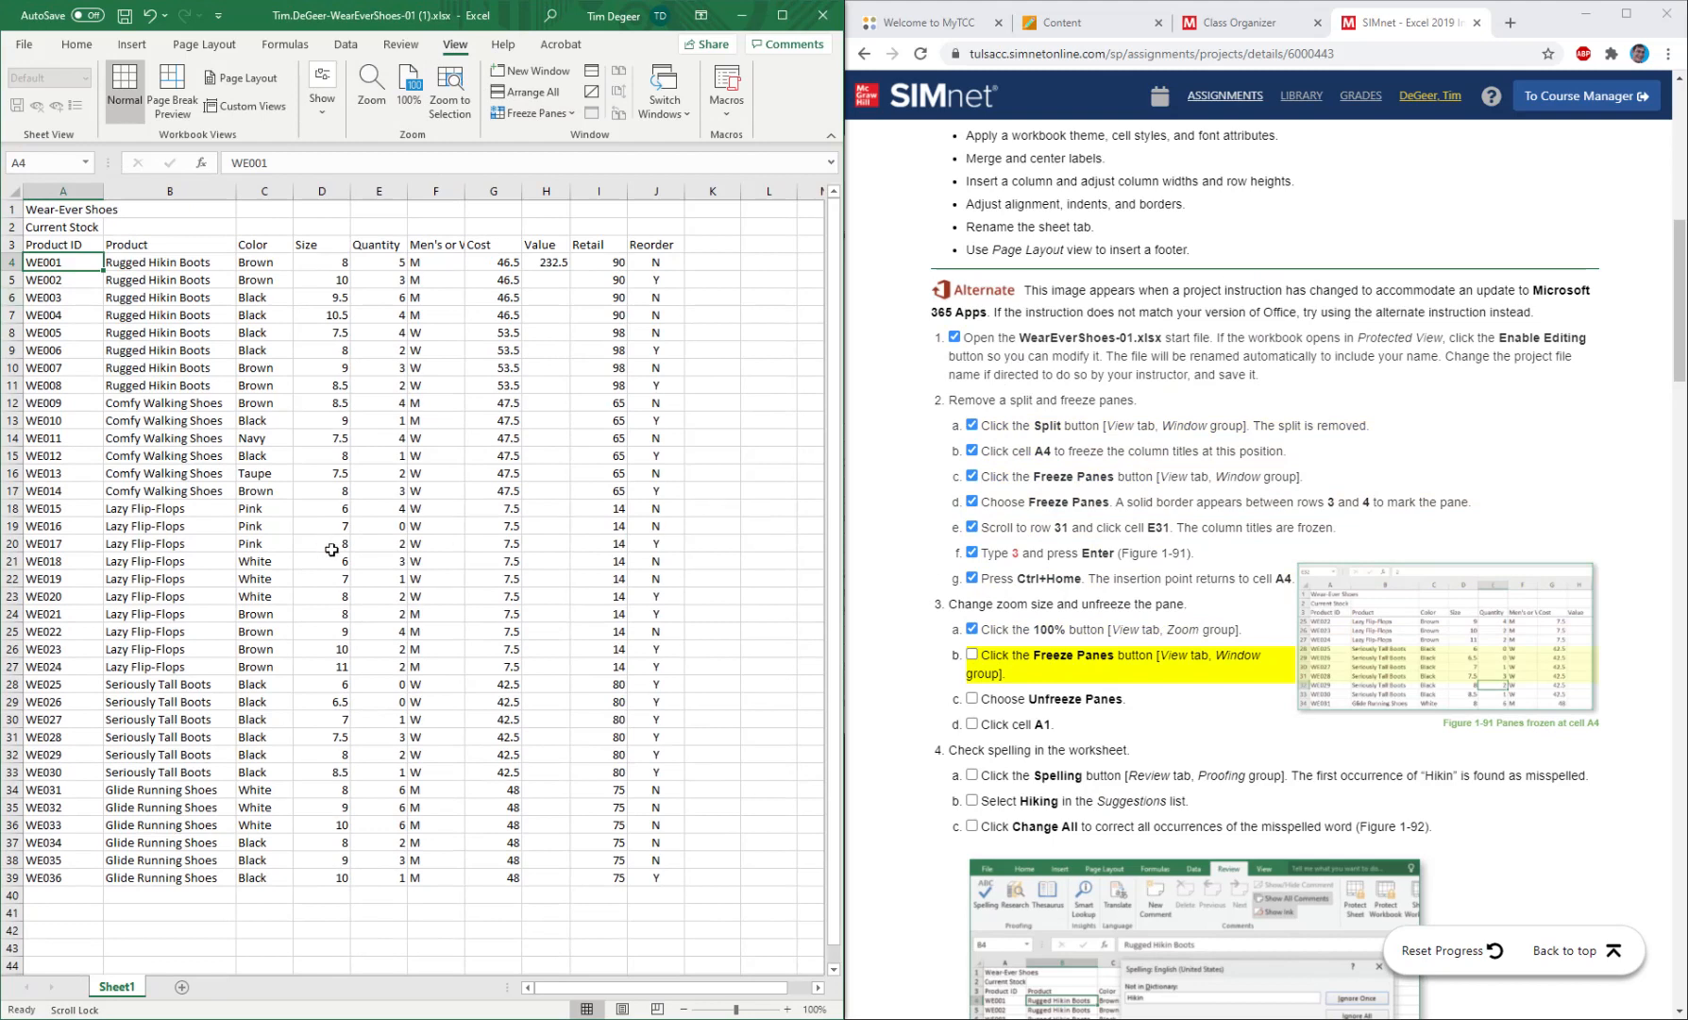
{"action": "scroll", "coordinate": [345, 586], "scroll_direction": "down", "scroll_amount": 4}
{"action": "scroll", "coordinate": [348, 592], "scroll_direction": "up", "scroll_amount": 4}
{"action": "left_click", "coordinate": [973, 656]}
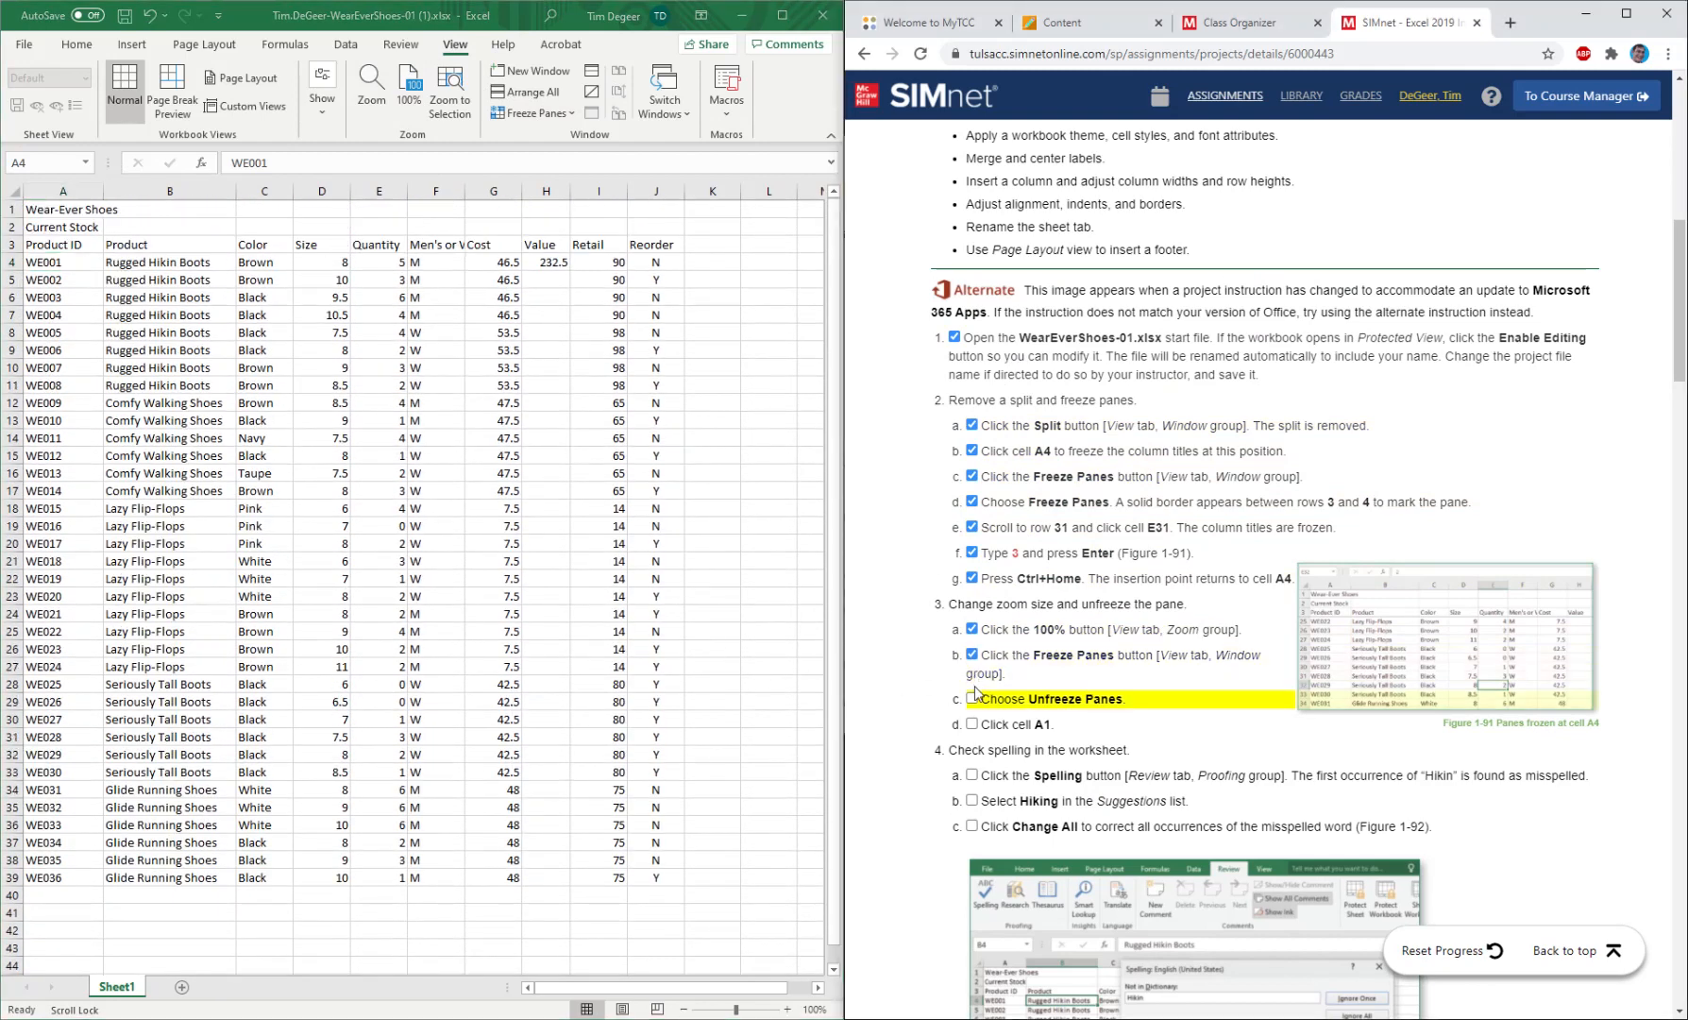
{"action": "left_click", "coordinate": [973, 699]}
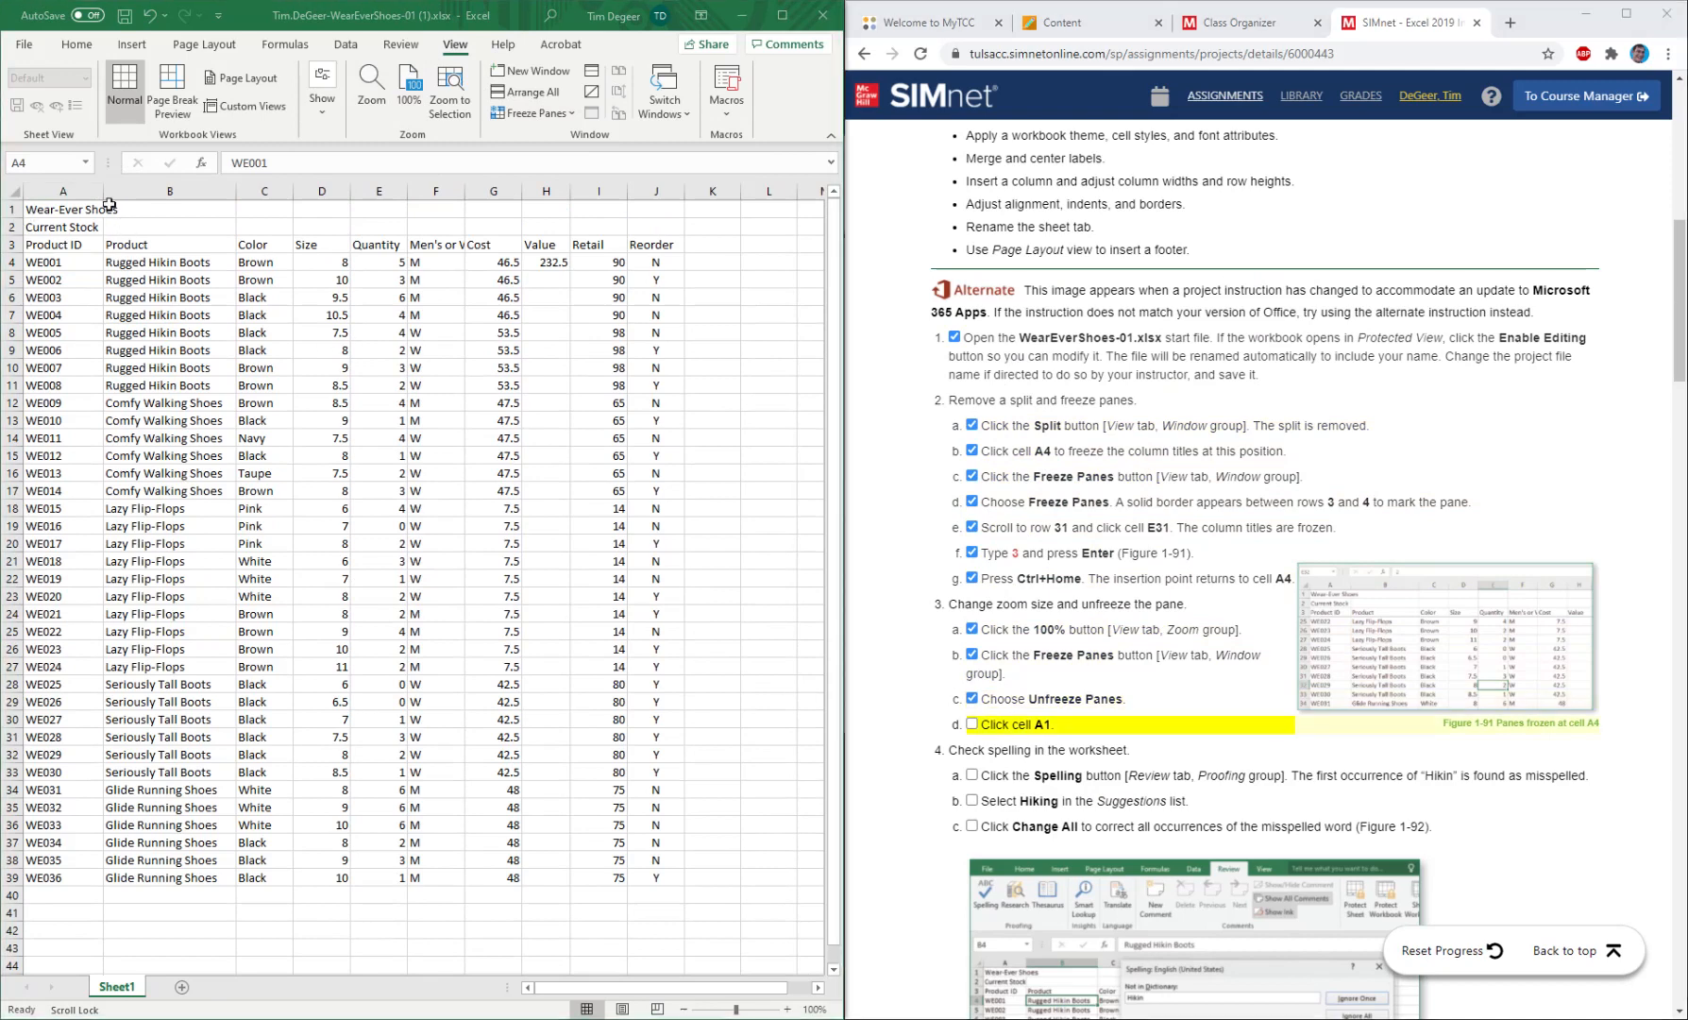
Select cell A1 in the worksheet and mark instruction 3d as completed.
{"action": "left_click", "coordinate": [76, 209]}
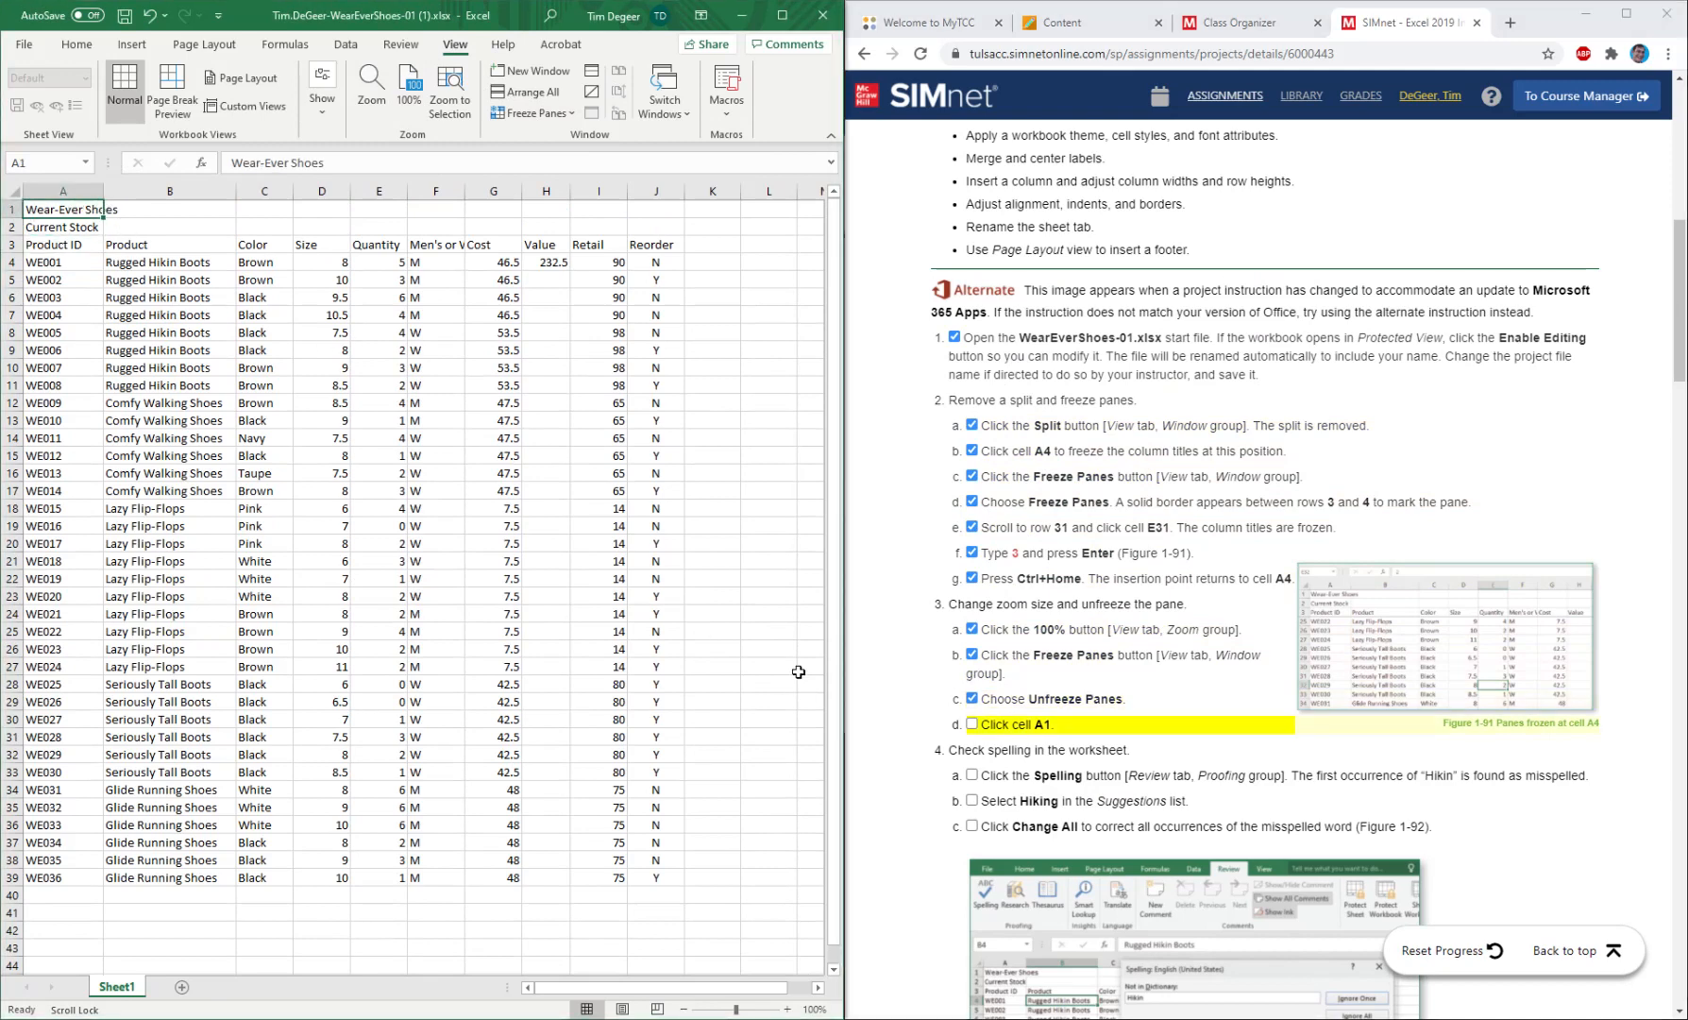
{"action": "left_click", "coordinate": [972, 723]}
Spell-check the worksheet and change all occurrences of "Hikin" to "Hiking".
{"action": "scroll", "coordinate": [1088, 675], "scroll_direction": "down", "scroll_amount": 4}
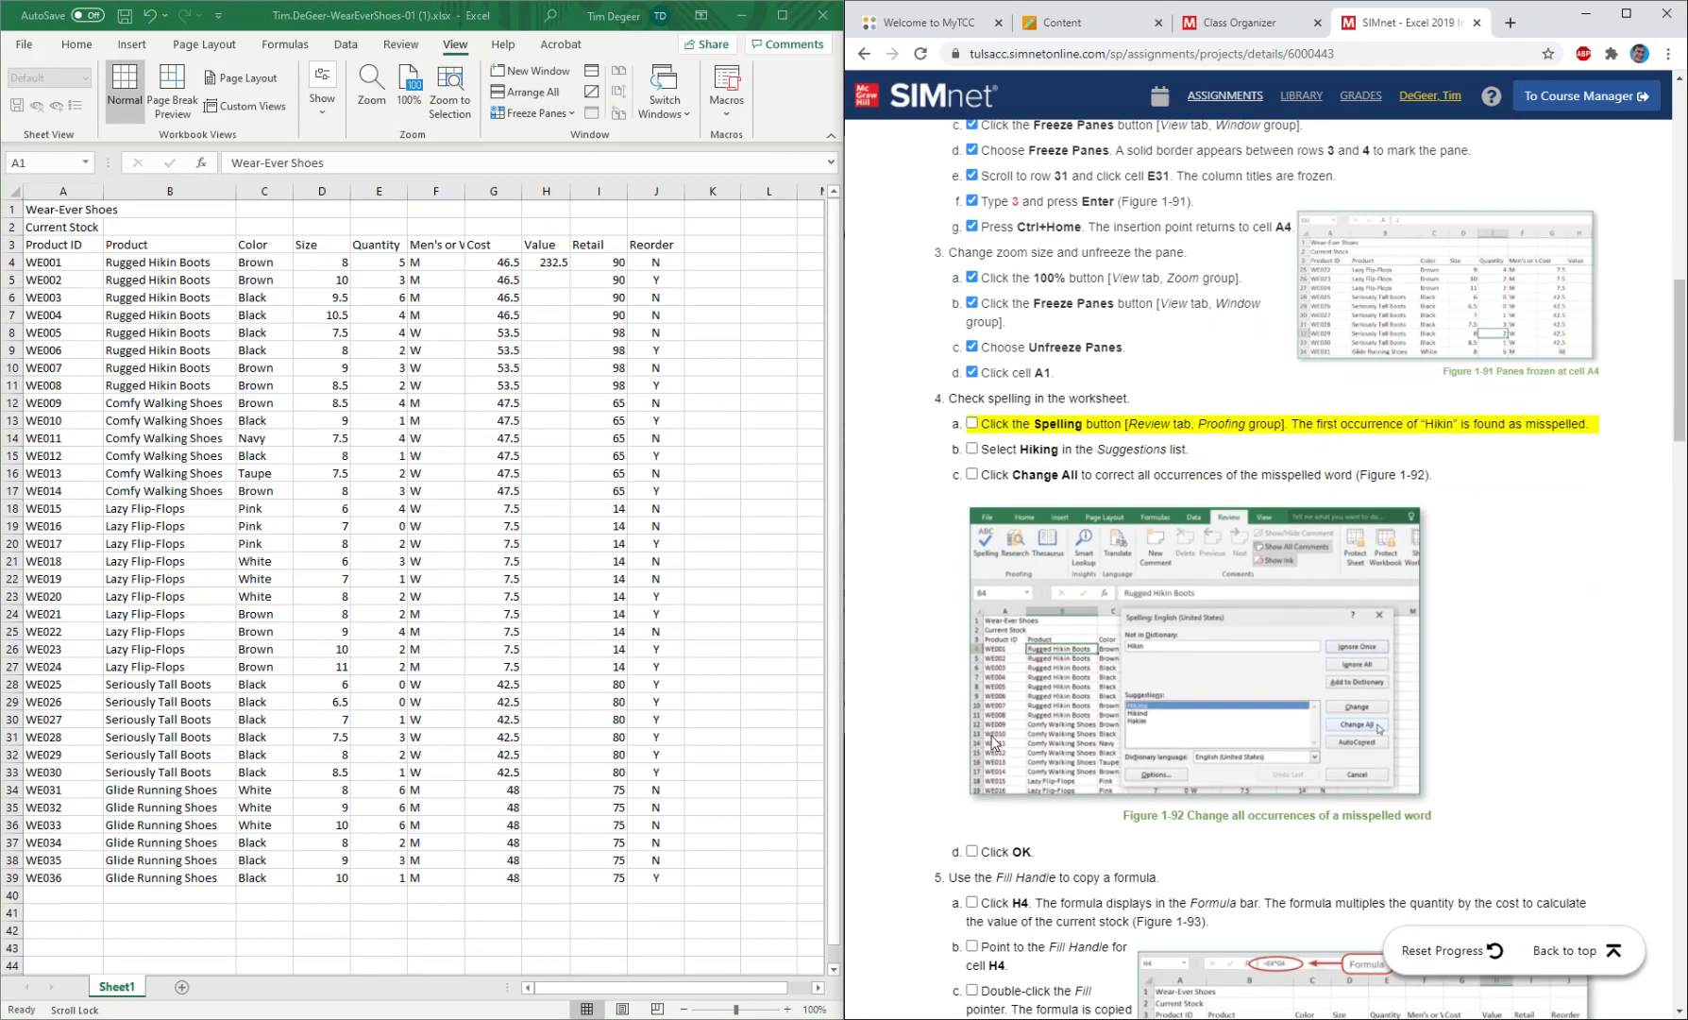
{"action": "left_click", "coordinate": [411, 60]}
{"action": "left_click", "coordinate": [400, 41]}
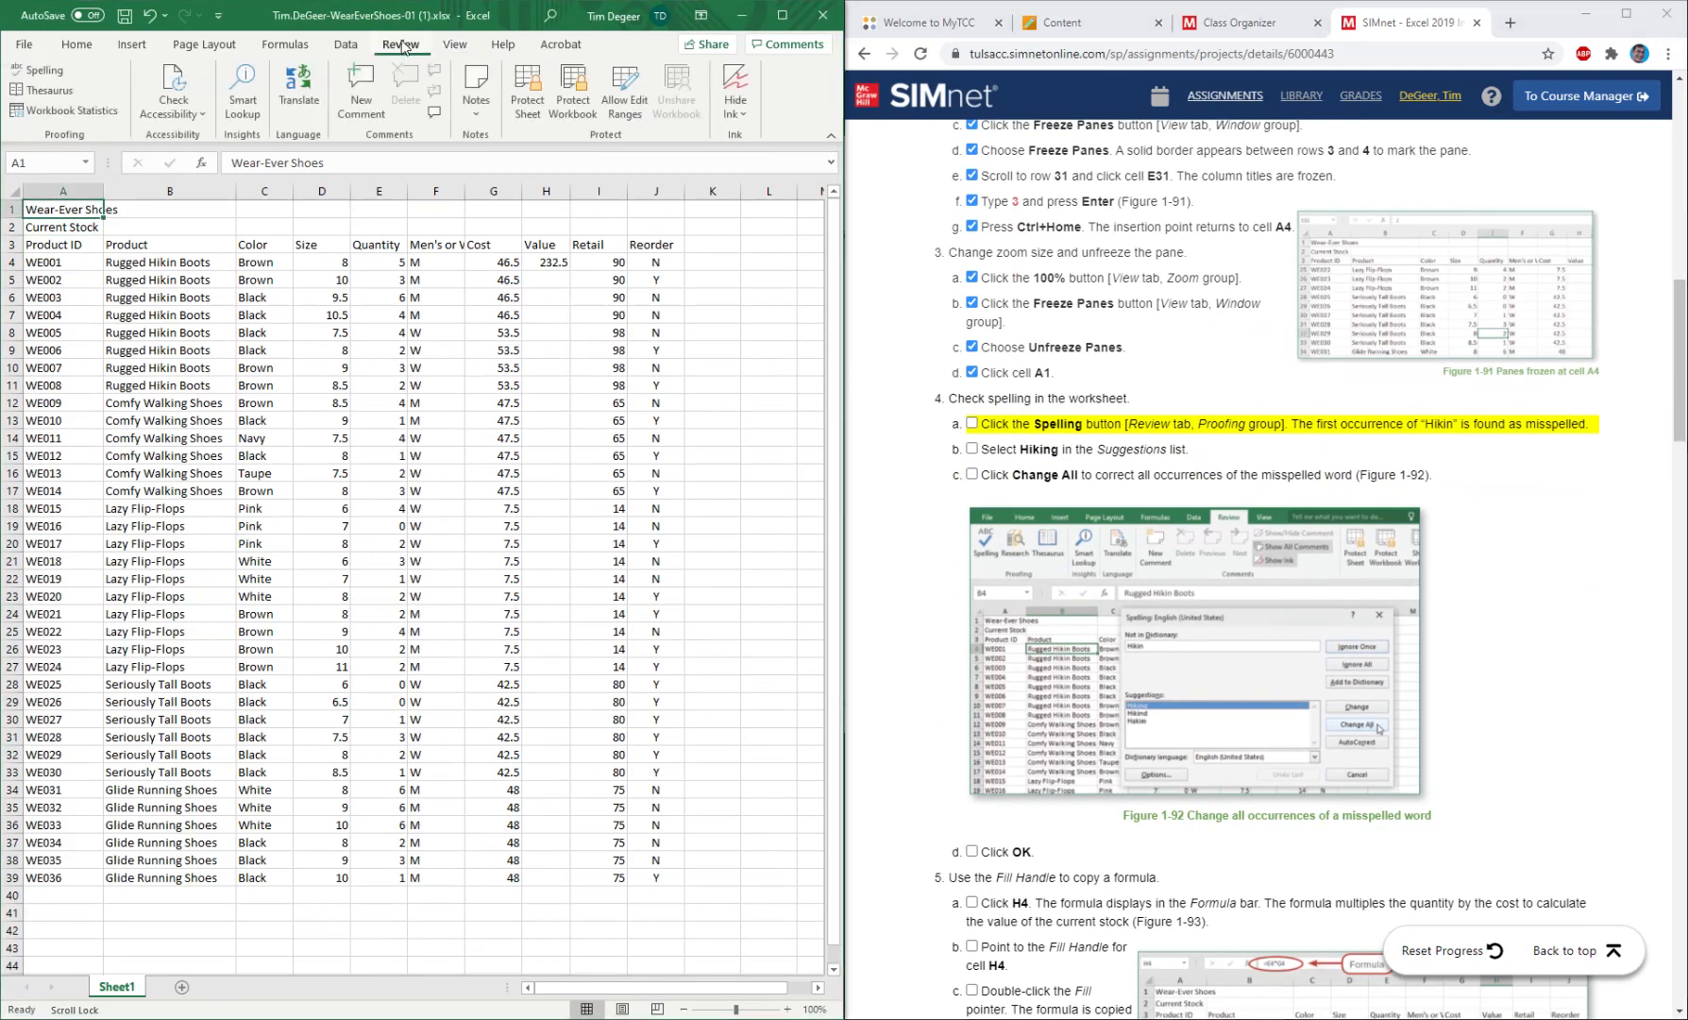
{"action": "left_click", "coordinate": [55, 72]}
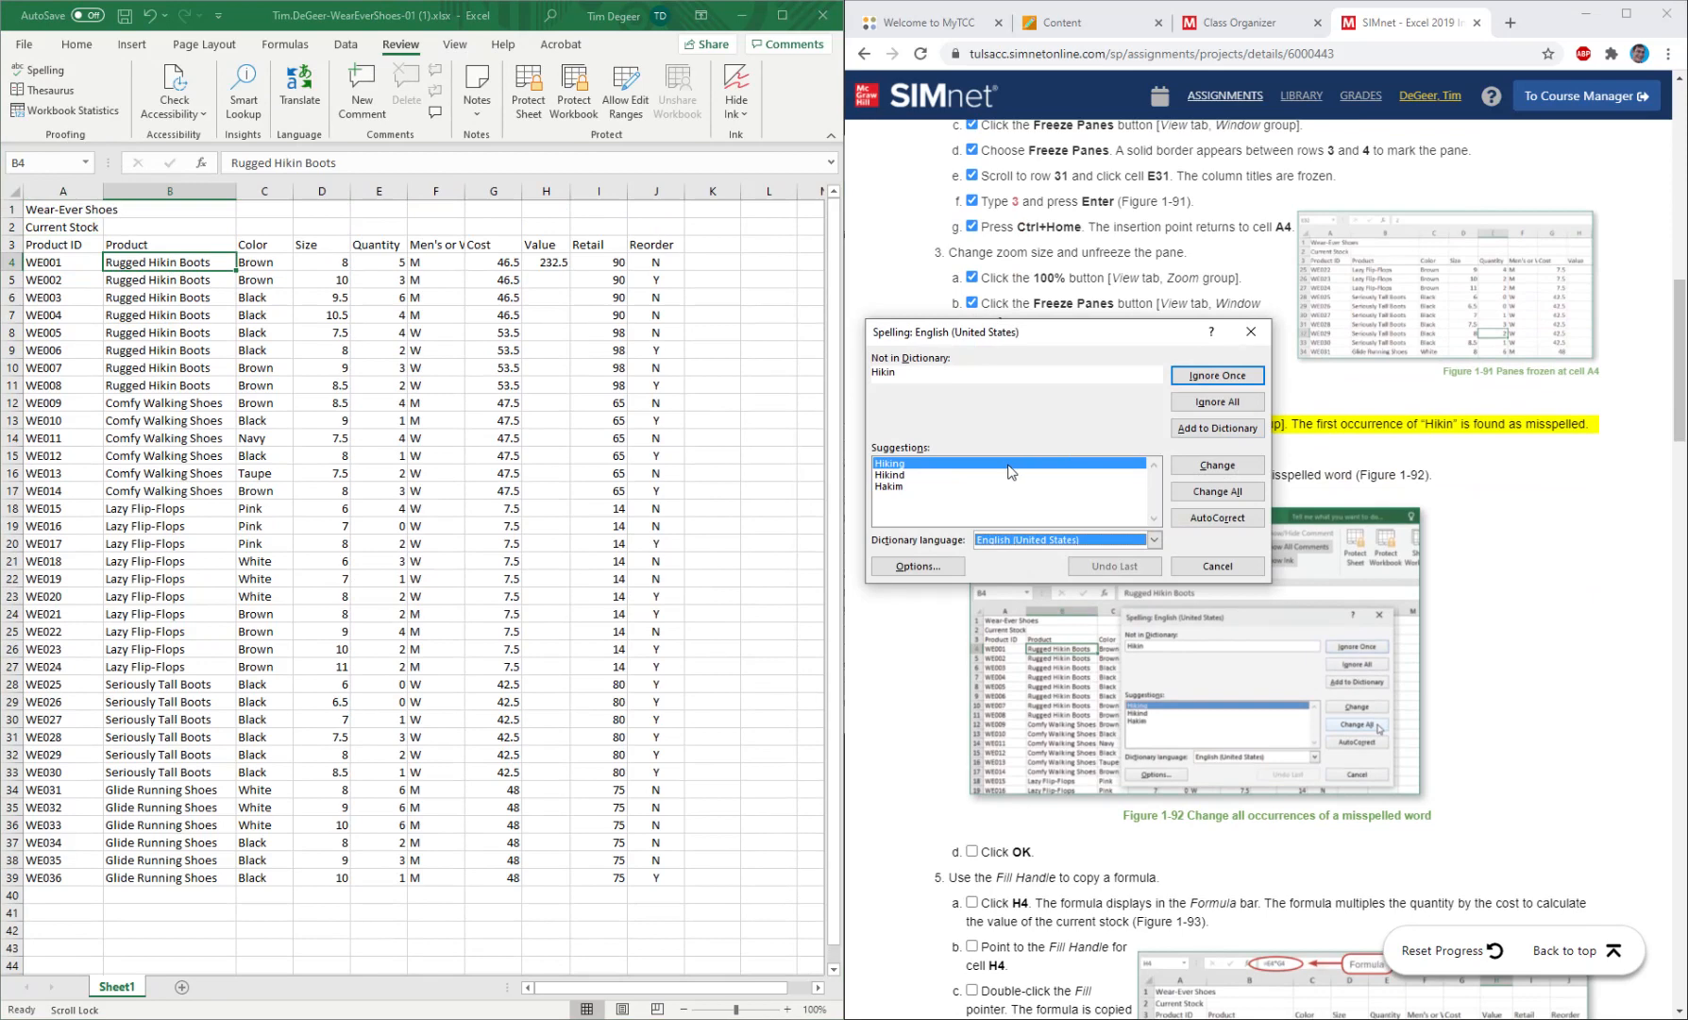
{"action": "left_click", "coordinate": [1218, 491]}
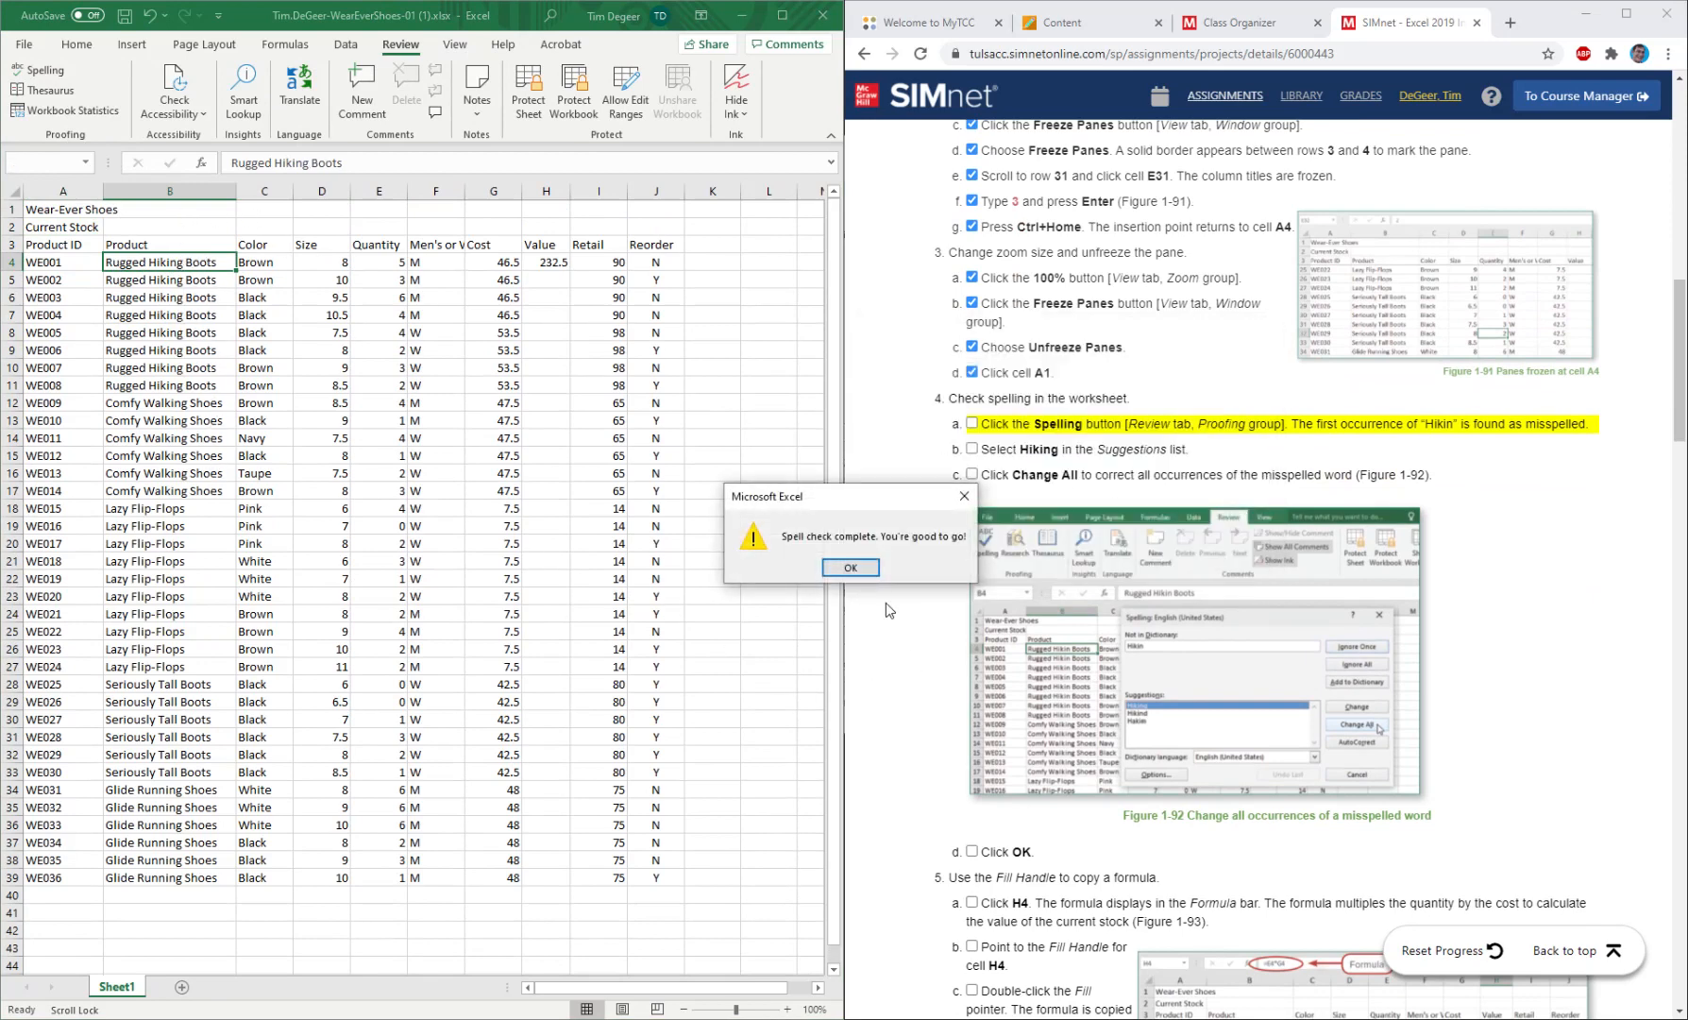
{"action": "left_click", "coordinate": [853, 565]}
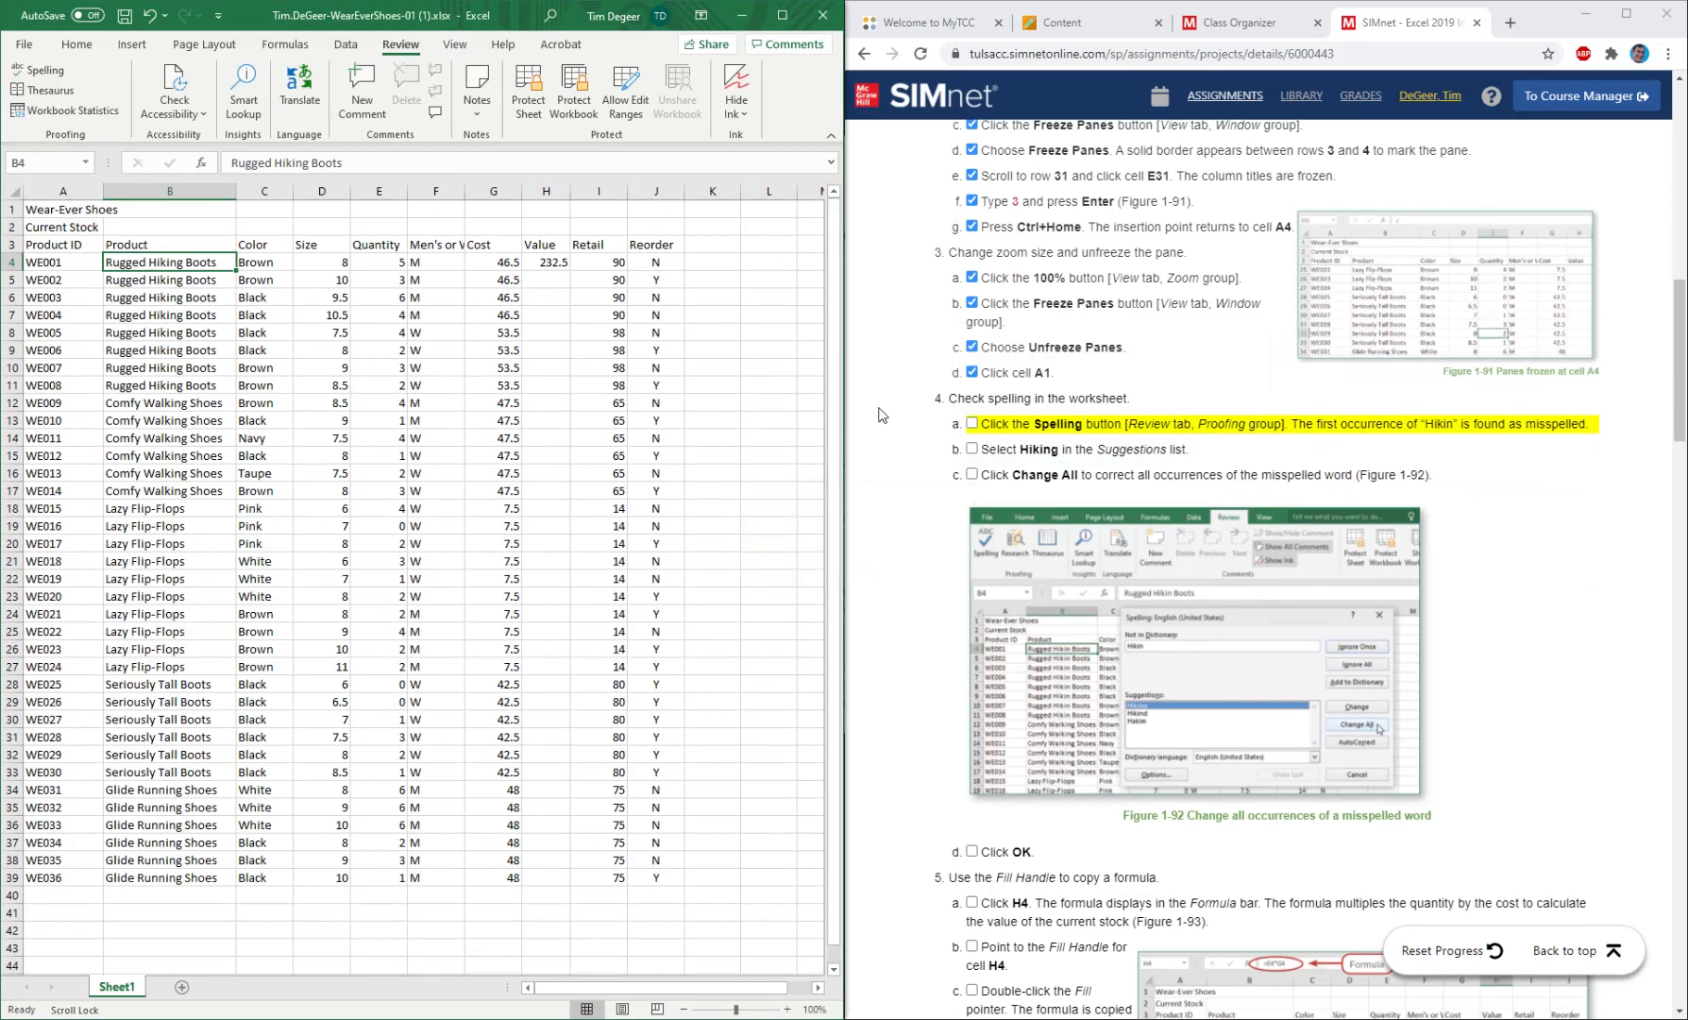
Mark spelling instructions 4a through 4d as completed.
{"action": "left_click", "coordinate": [971, 423]}
{"action": "left_click", "coordinate": [971, 448]}
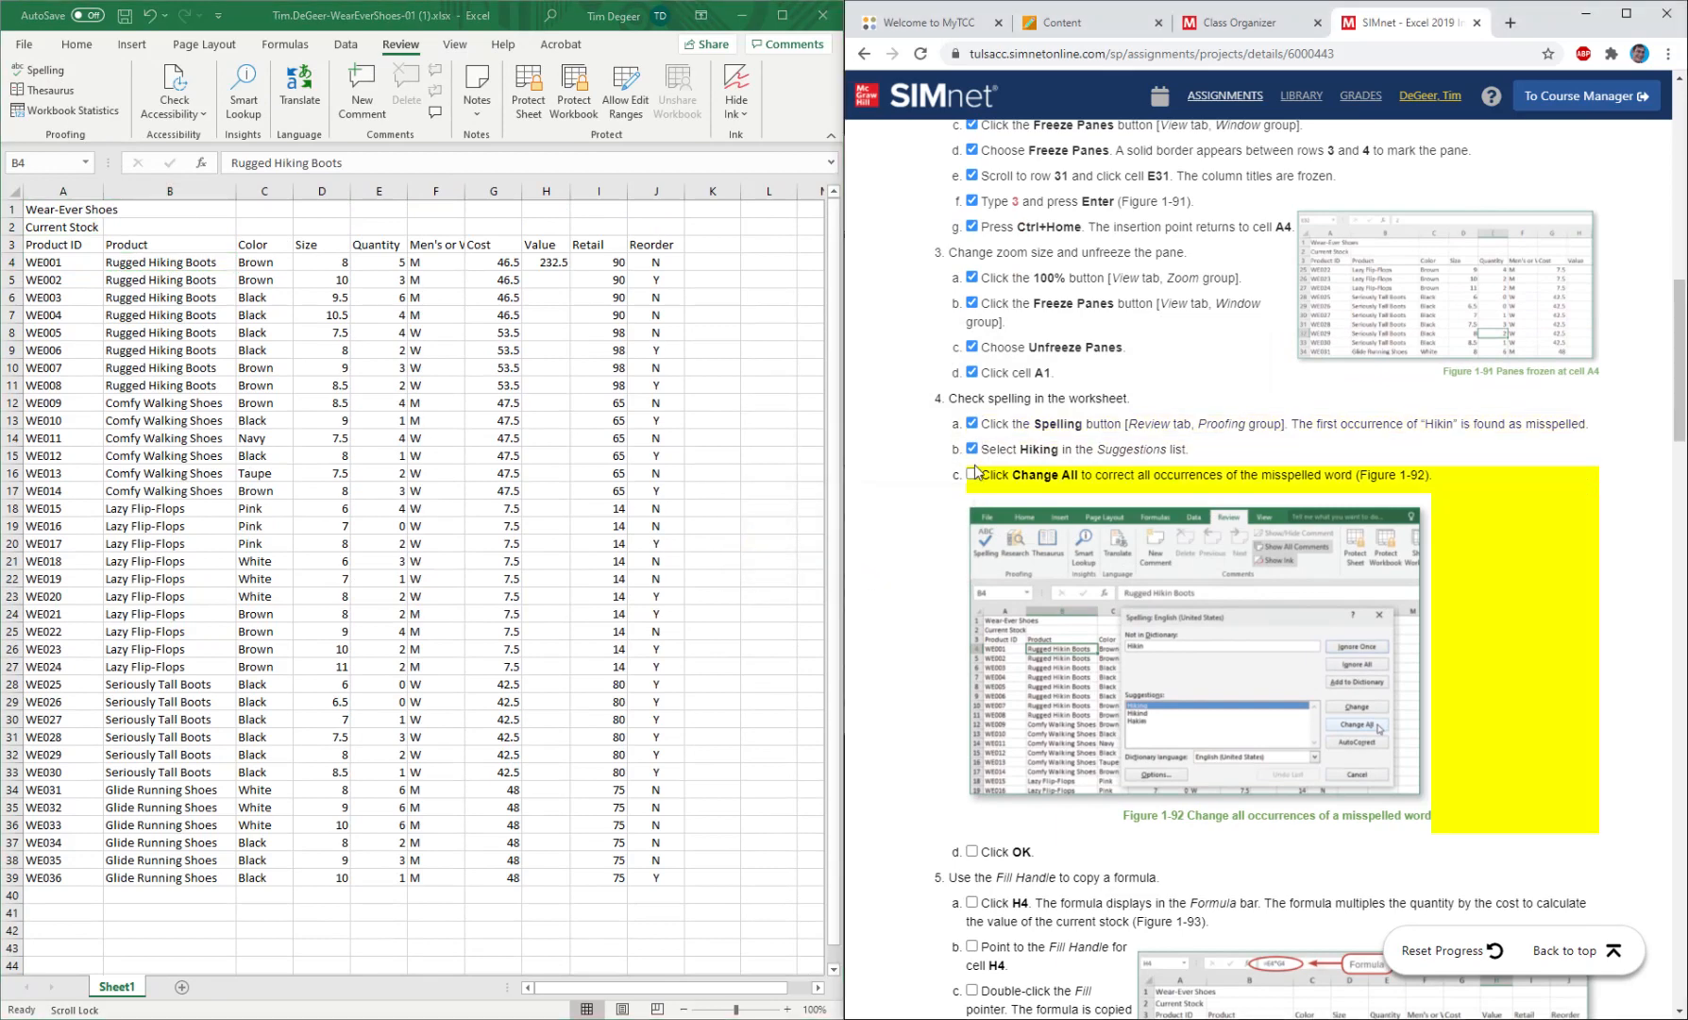
{"action": "left_click", "coordinate": [971, 474]}
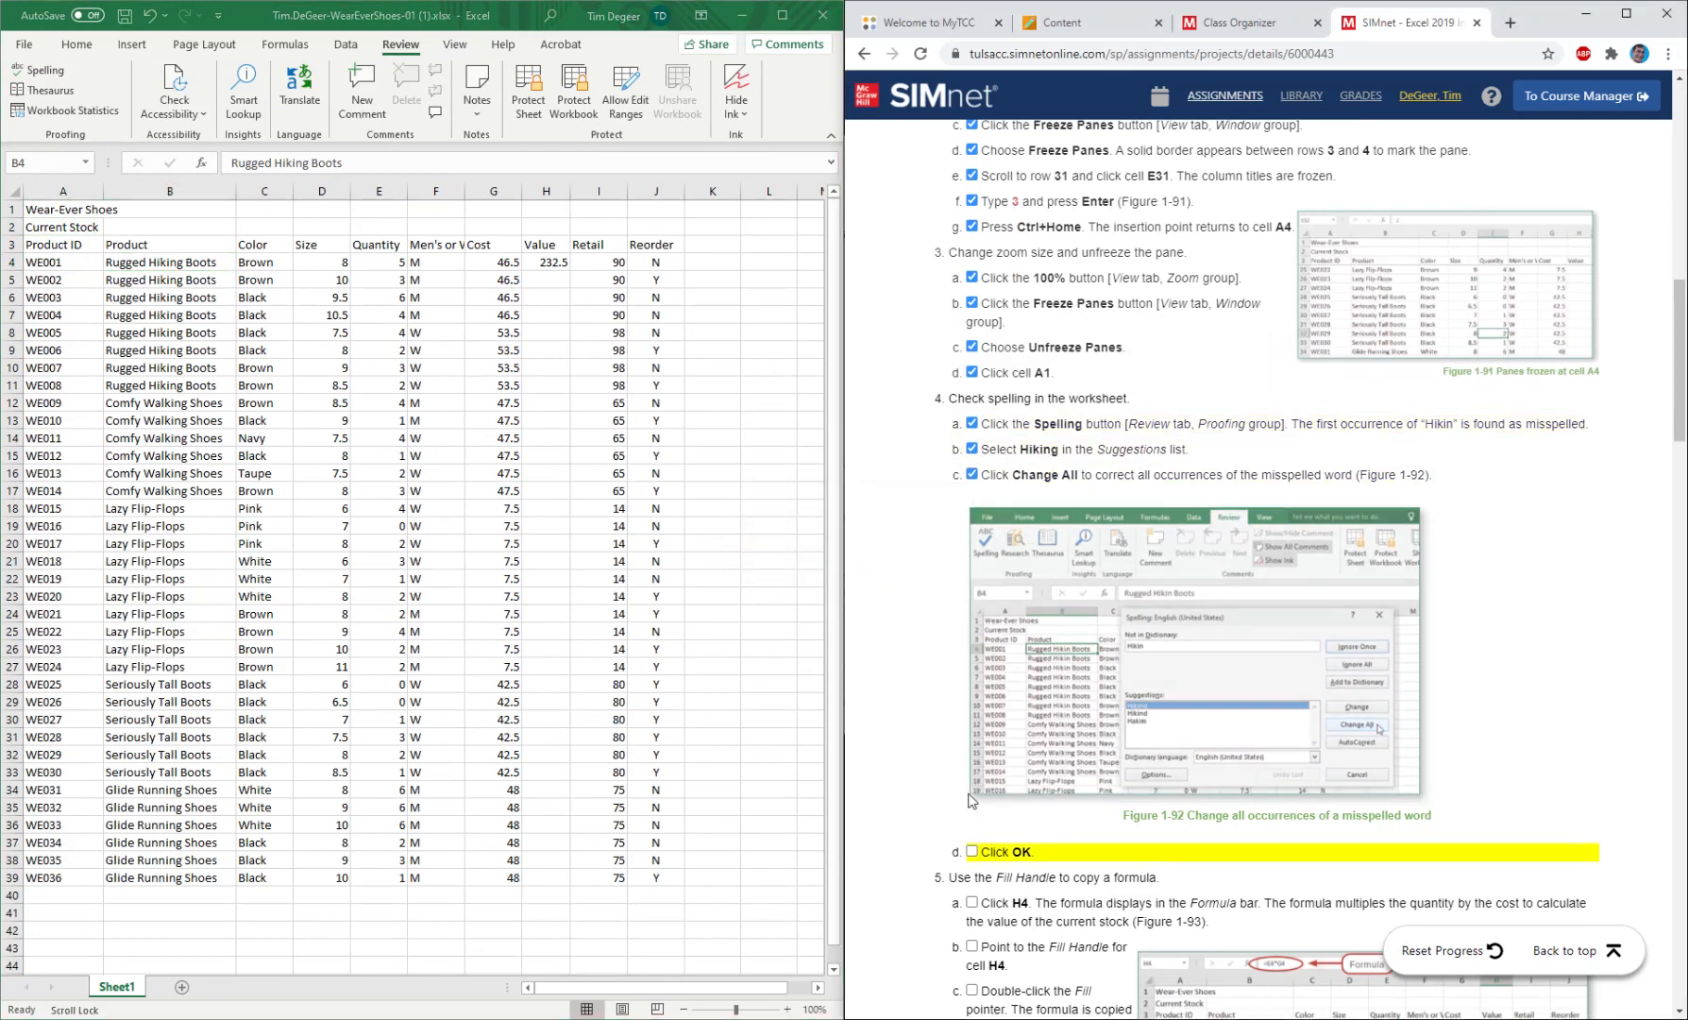
{"action": "left_click", "coordinate": [972, 852]}
Examine the formula in cell H4 and the Quantity and Cost cells it refers to.
{"action": "scroll", "coordinate": [1024, 617], "scroll_direction": "down", "scroll_amount": 3}
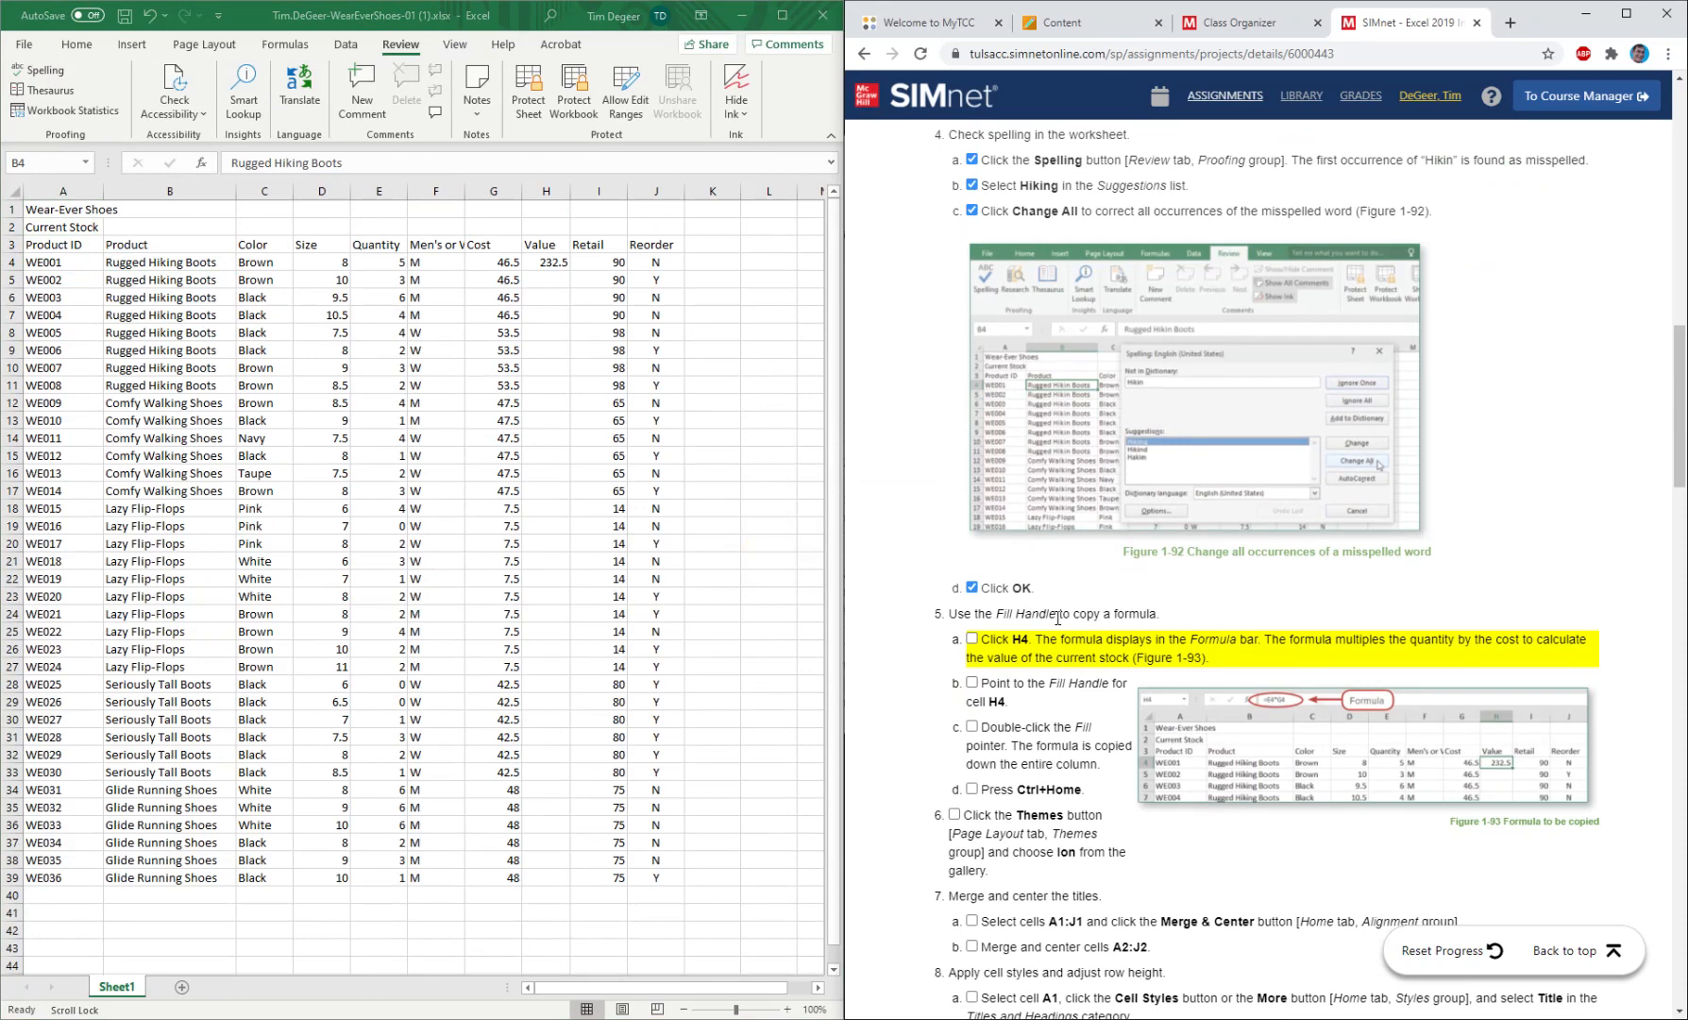
{"action": "left_click", "coordinate": [546, 264]}
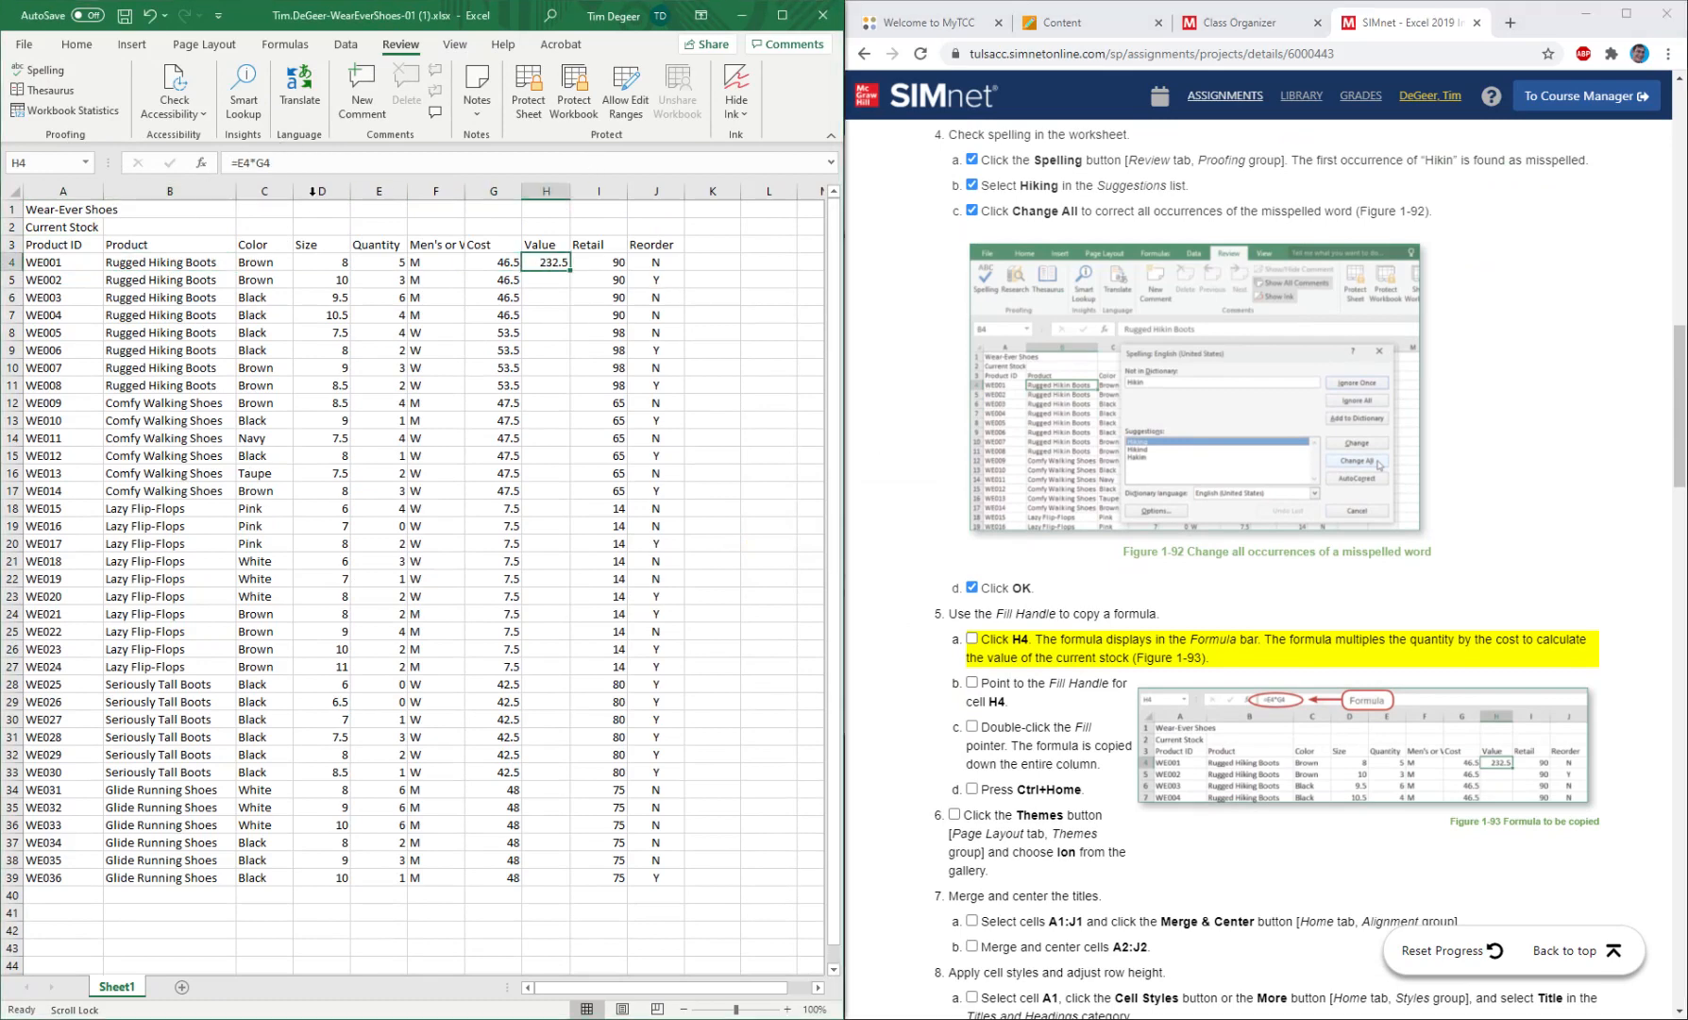
{"action": "left_click", "coordinate": [487, 268]}
{"action": "left_click", "coordinate": [422, 264]}
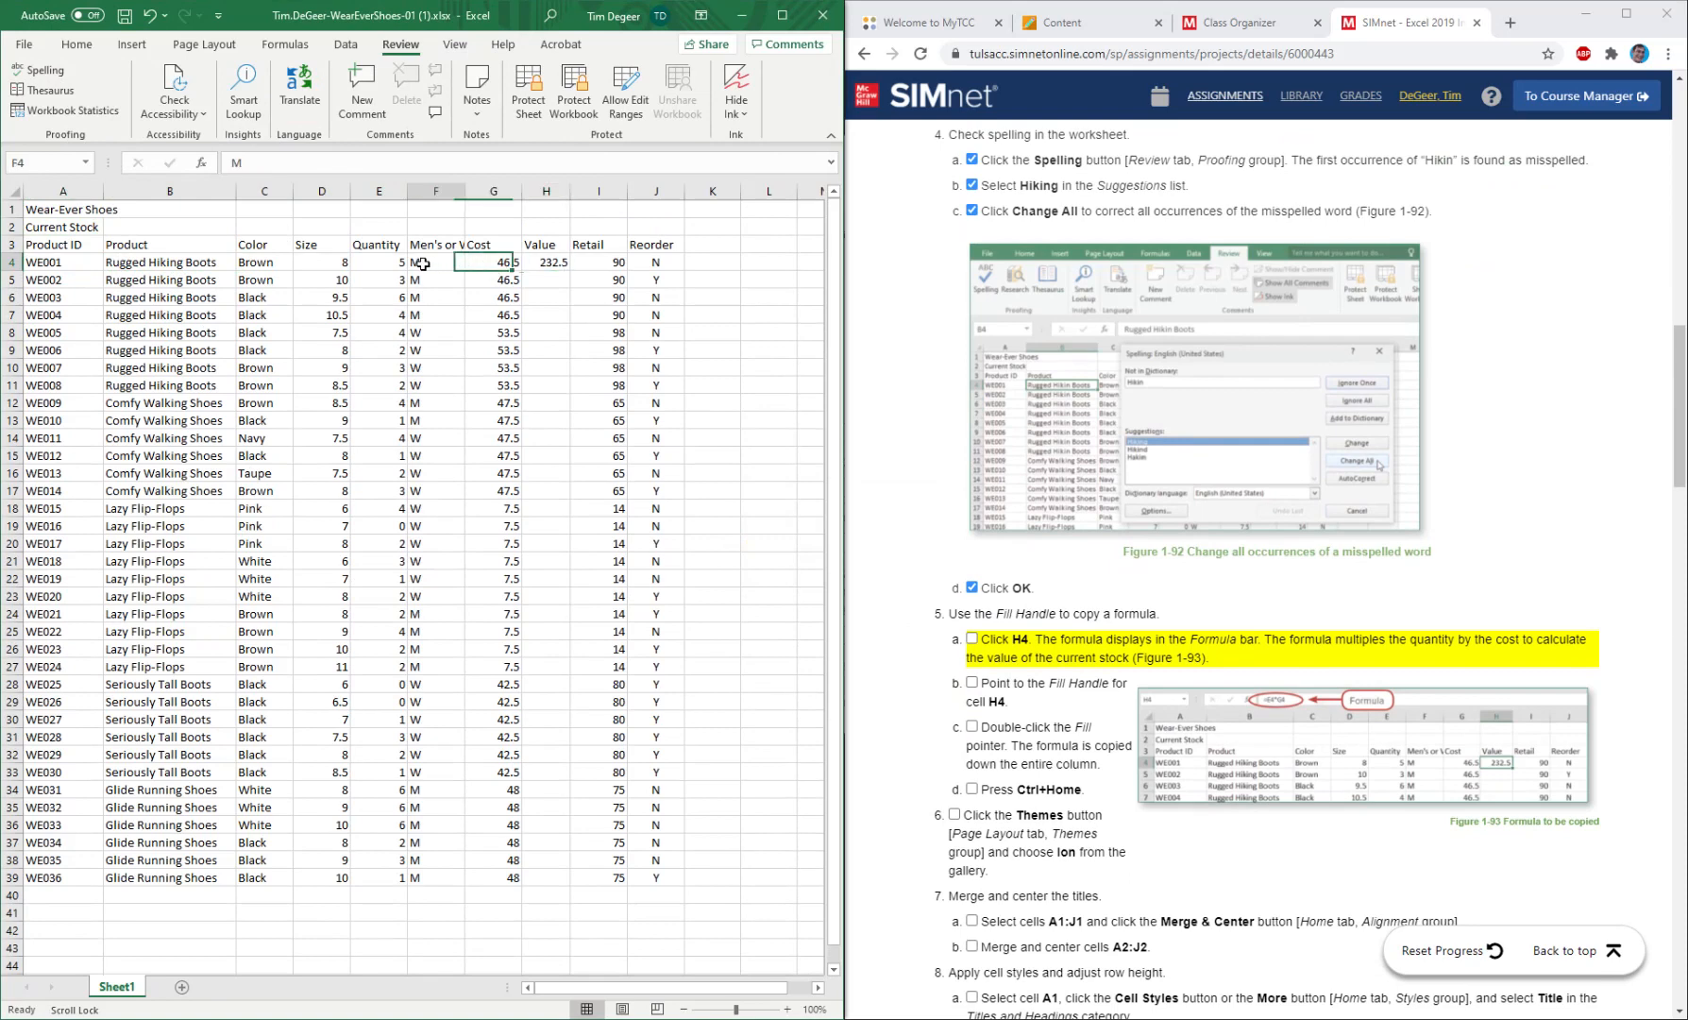
{"action": "left_click", "coordinate": [378, 264]}
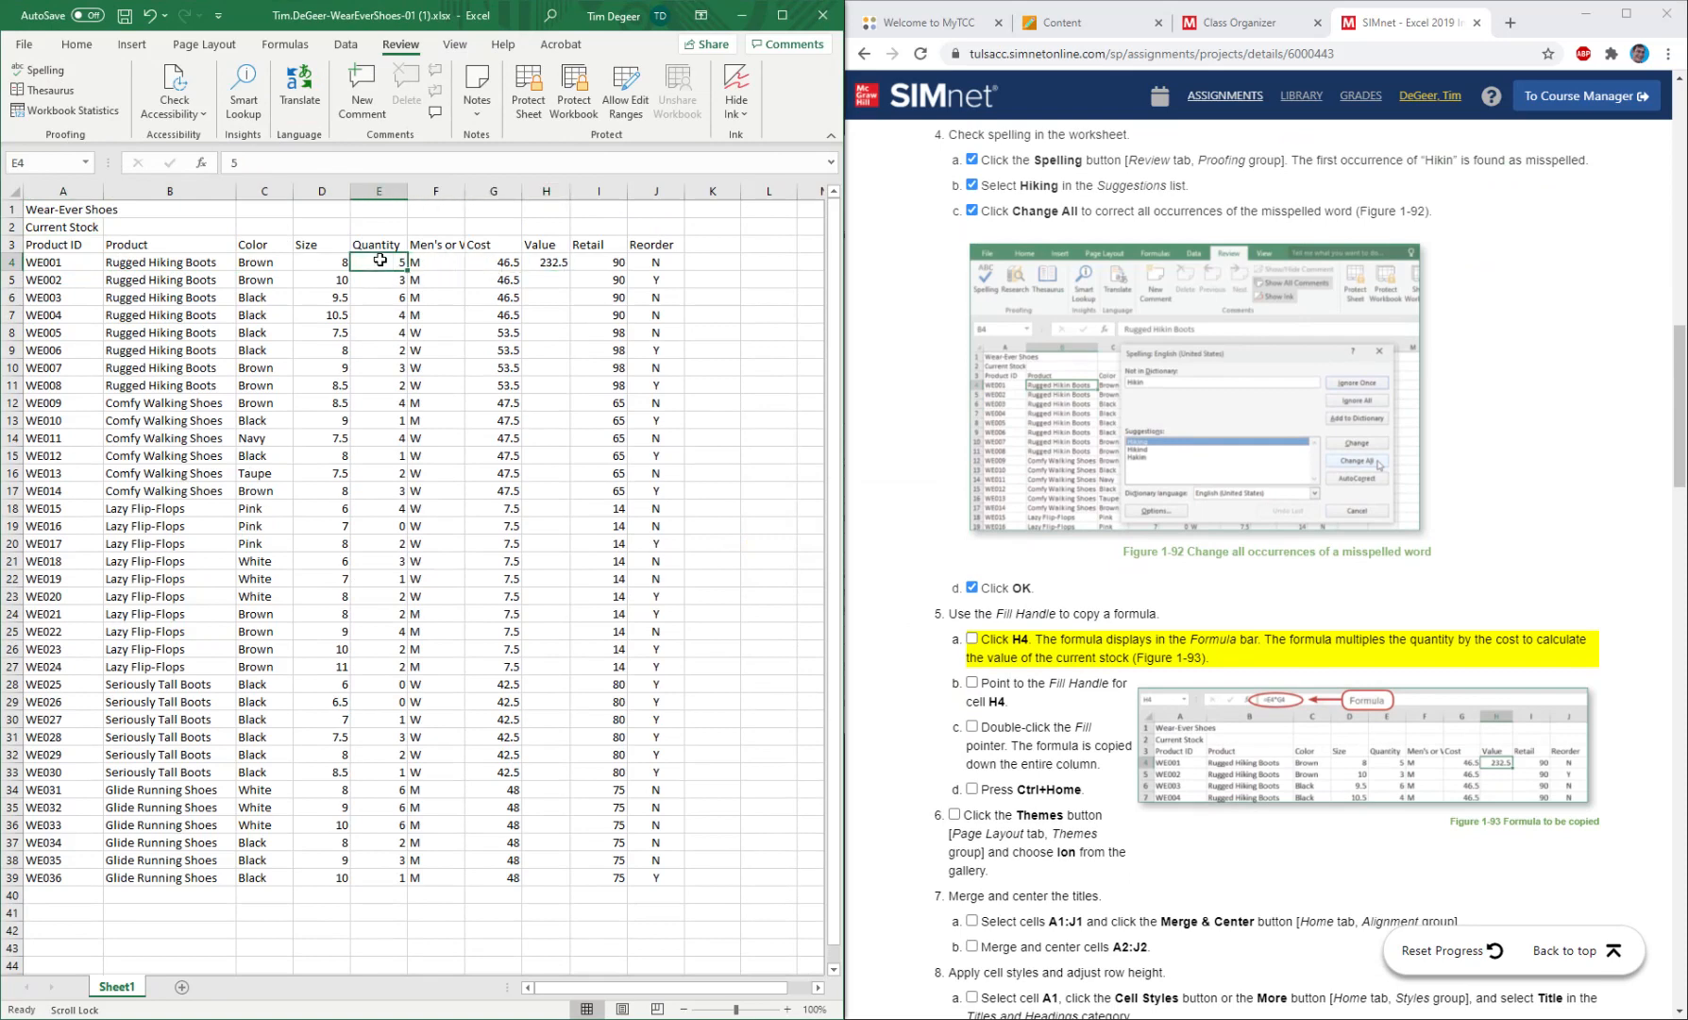
{"action": "left_click", "coordinate": [558, 262]}
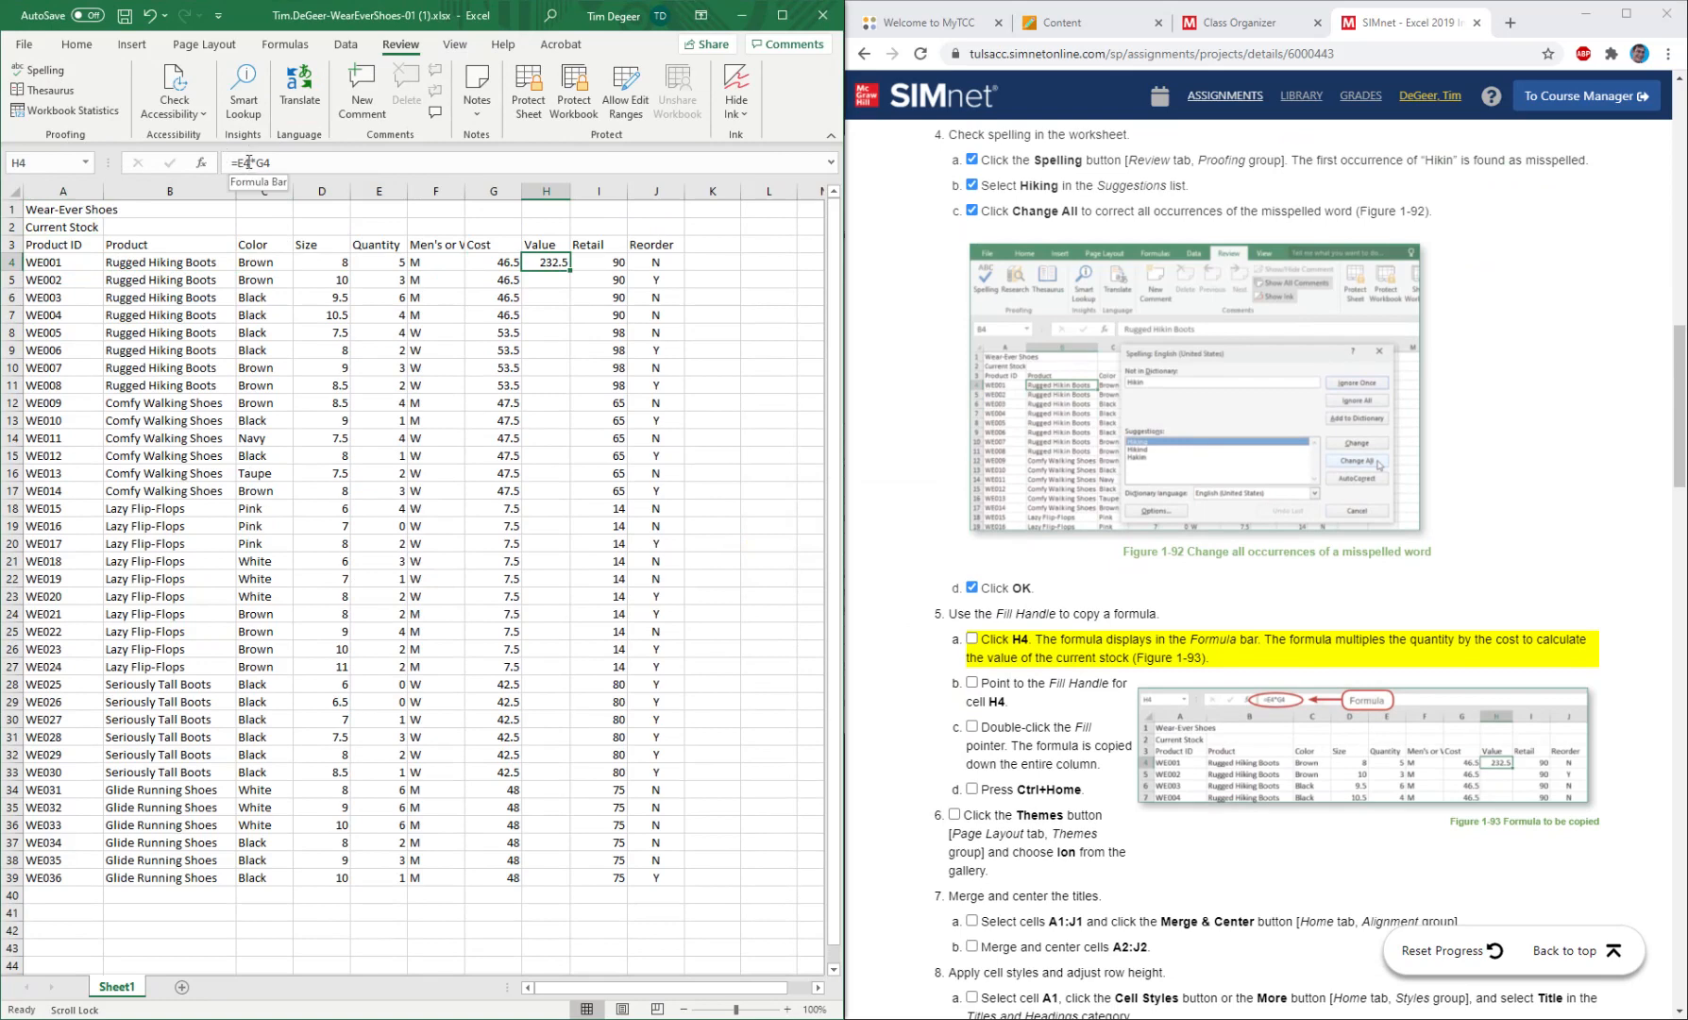
{"action": "left_click", "coordinate": [312, 162]}
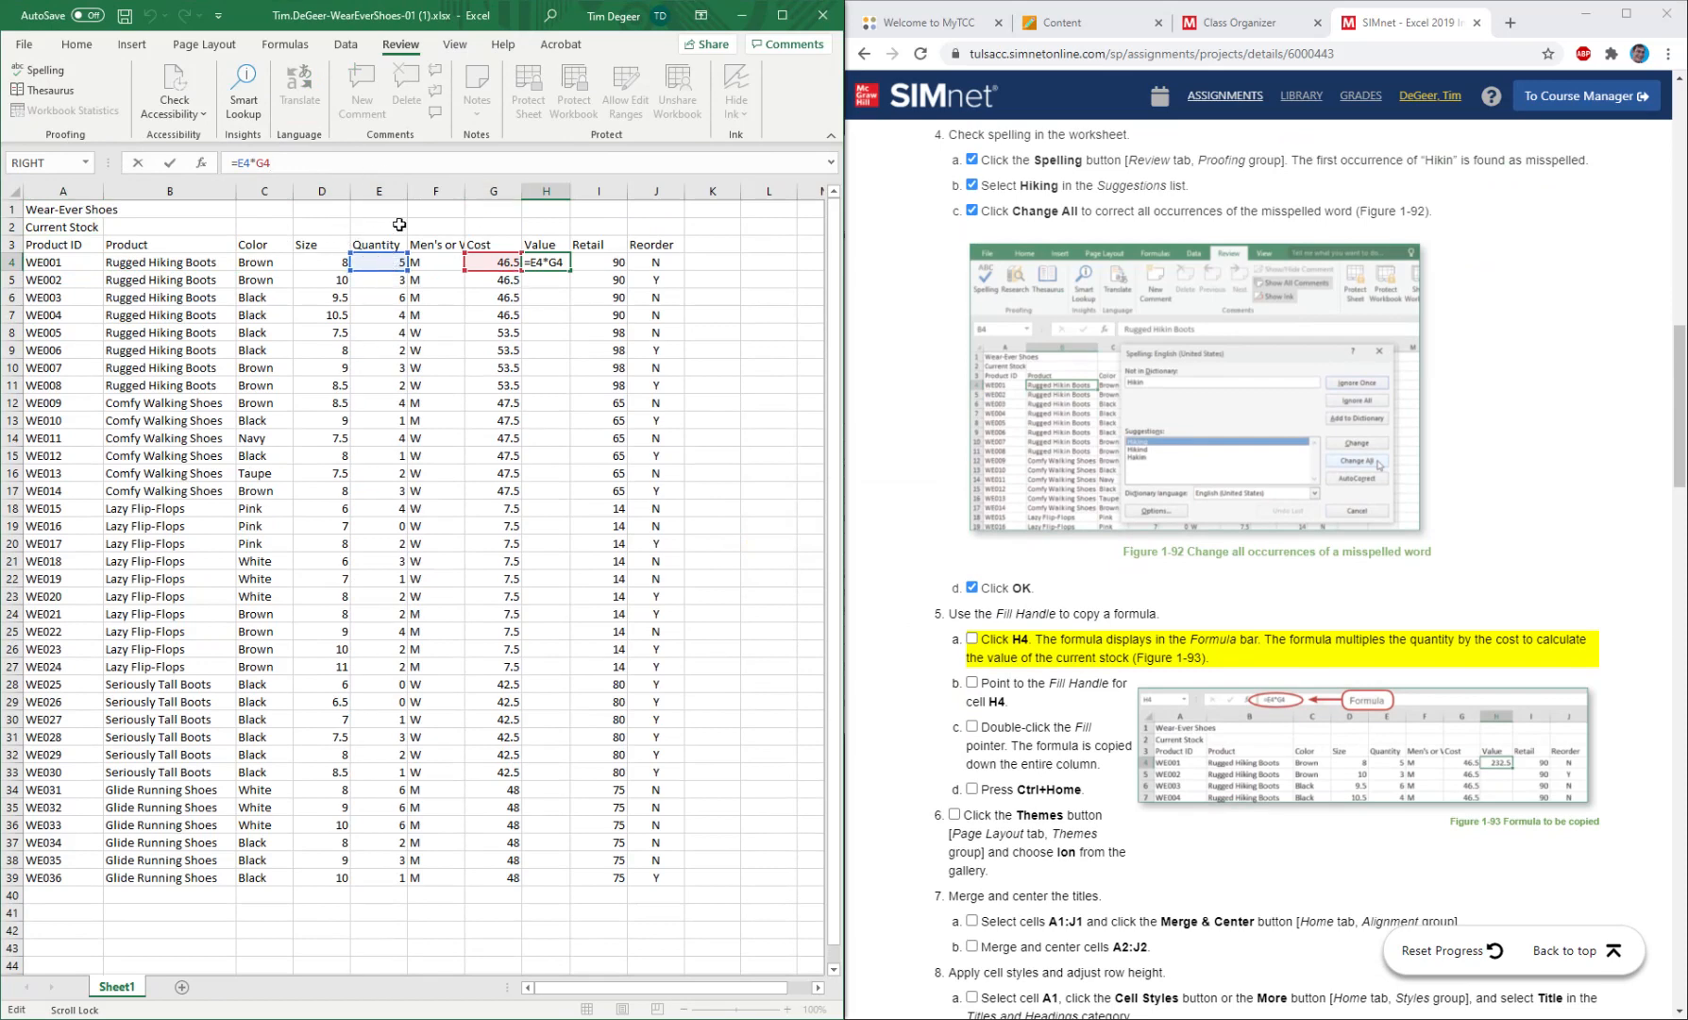
{"action": "left_click", "coordinate": [552, 296]}
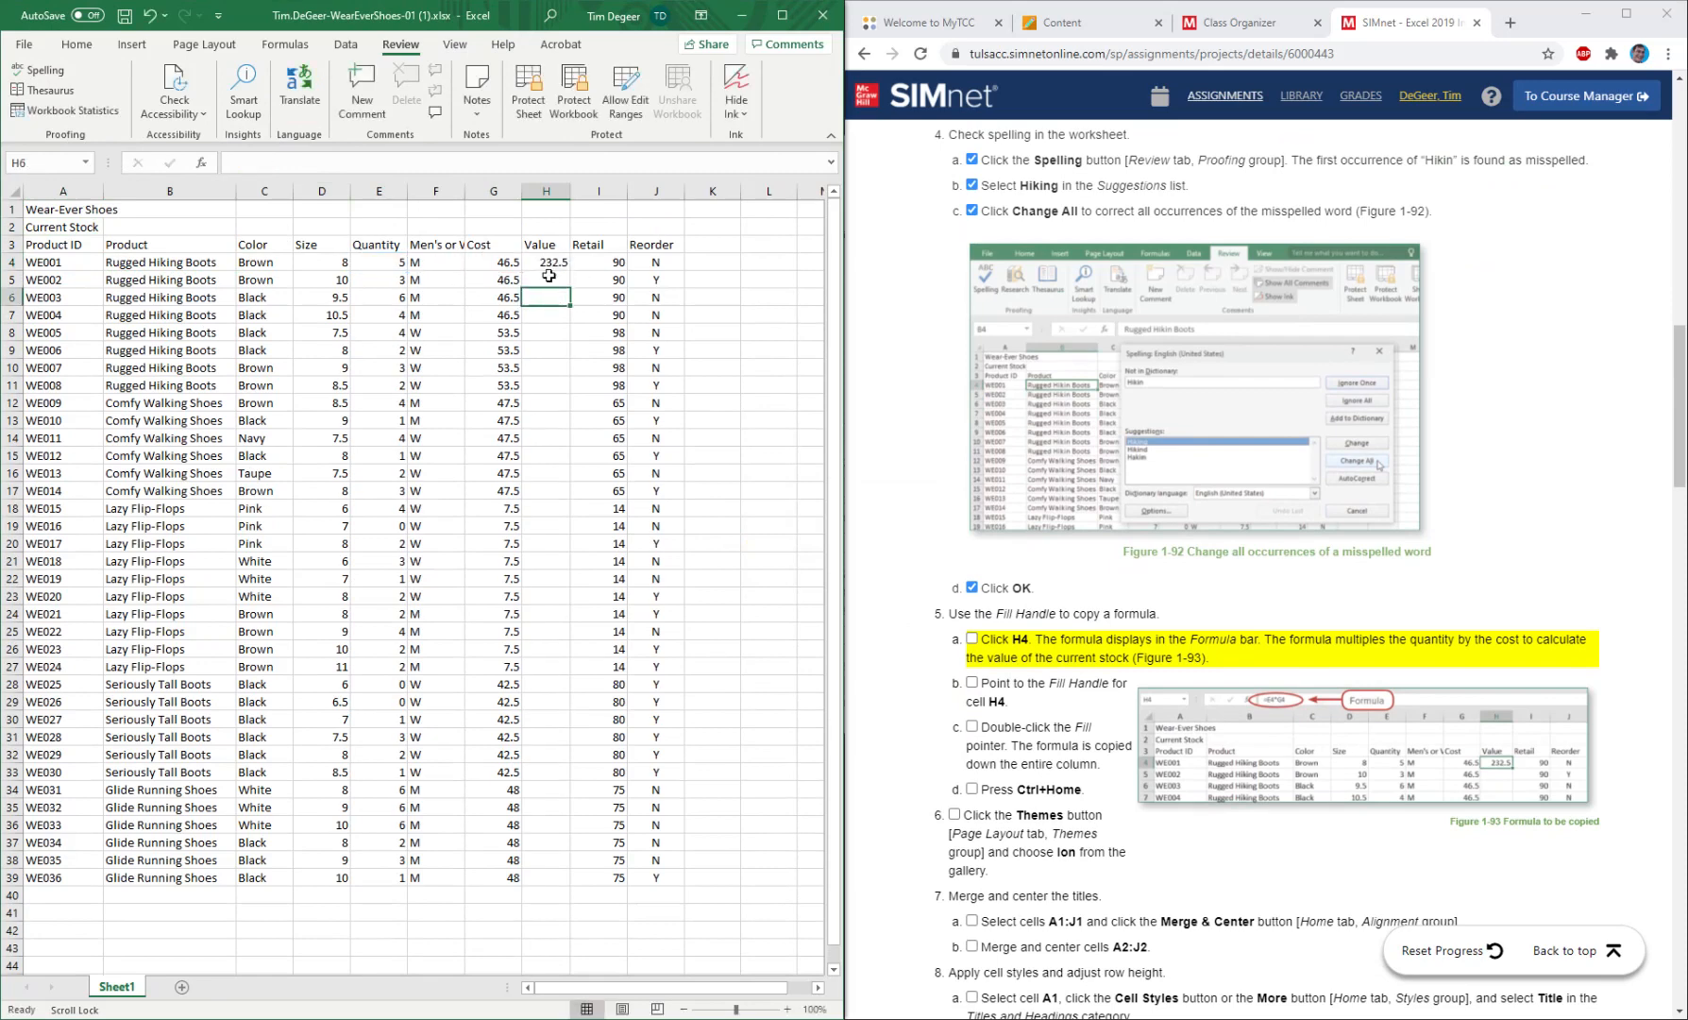
{"action": "left_click", "coordinate": [547, 261]}
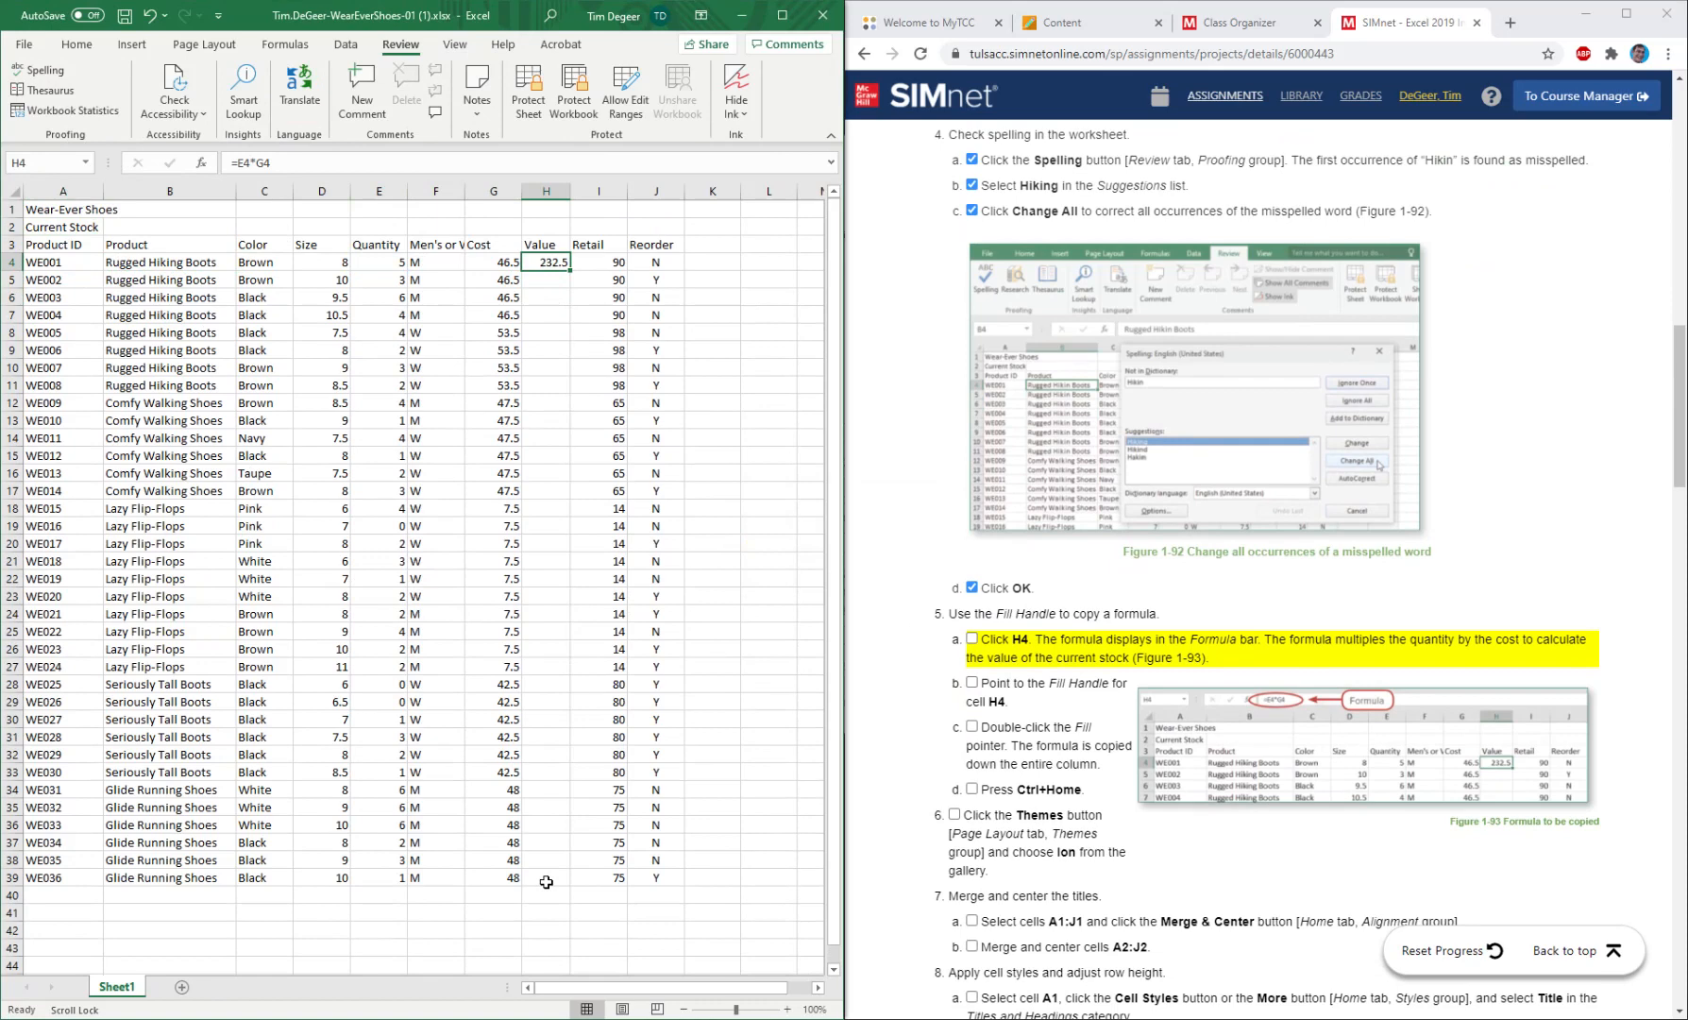
{"action": "left_click", "coordinate": [567, 297]}
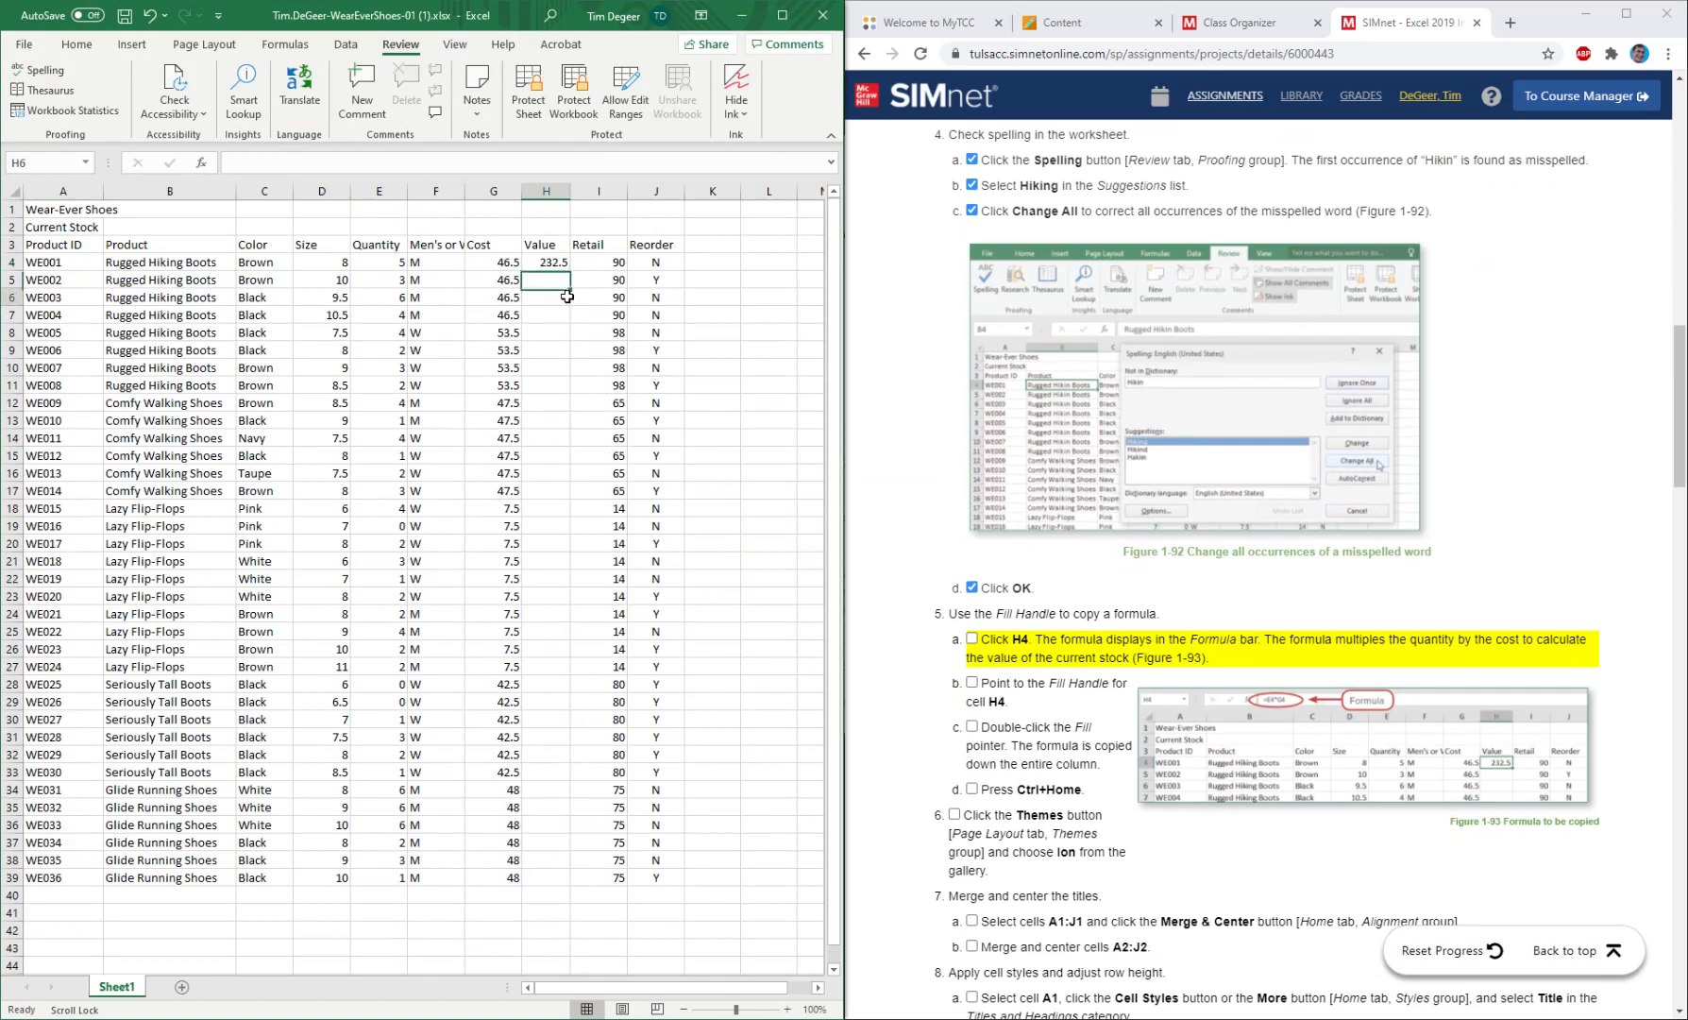
Copy the H4 formula down to H10 to inspect the copied formulas, and undo that fill.
{"action": "left_click", "coordinate": [551, 262]}
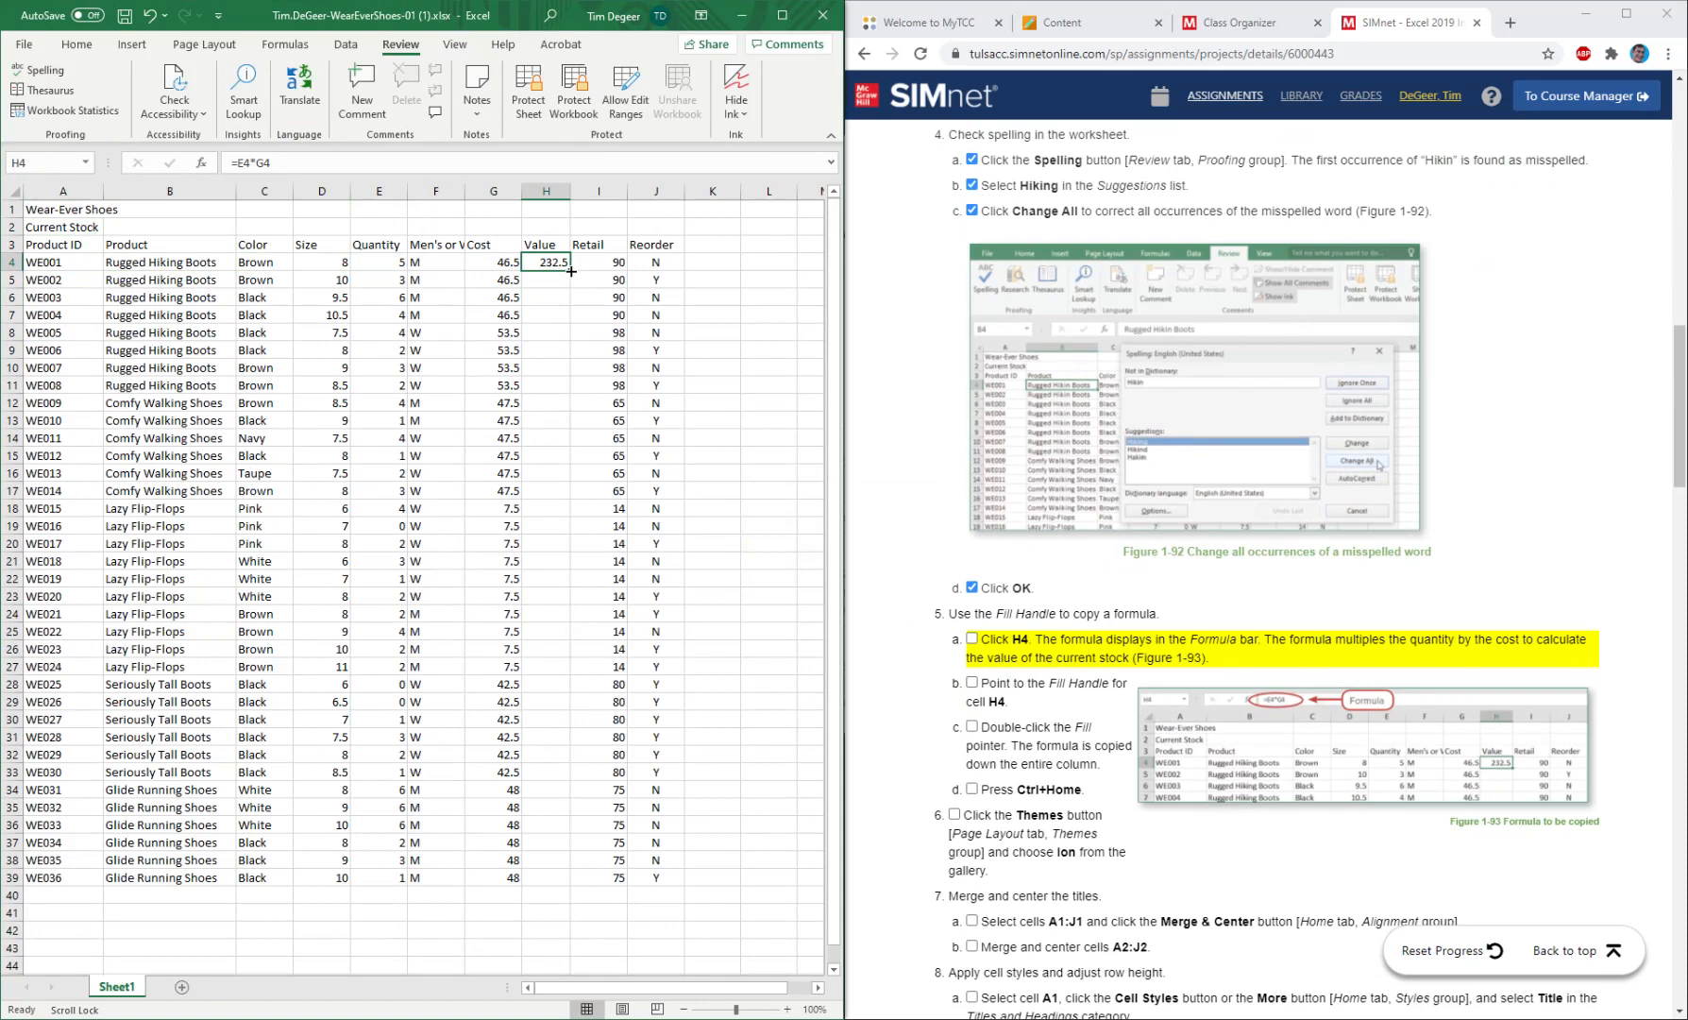
{"action": "left_click_drag", "start_coordinate": [572, 271], "coordinate": [563, 378]}
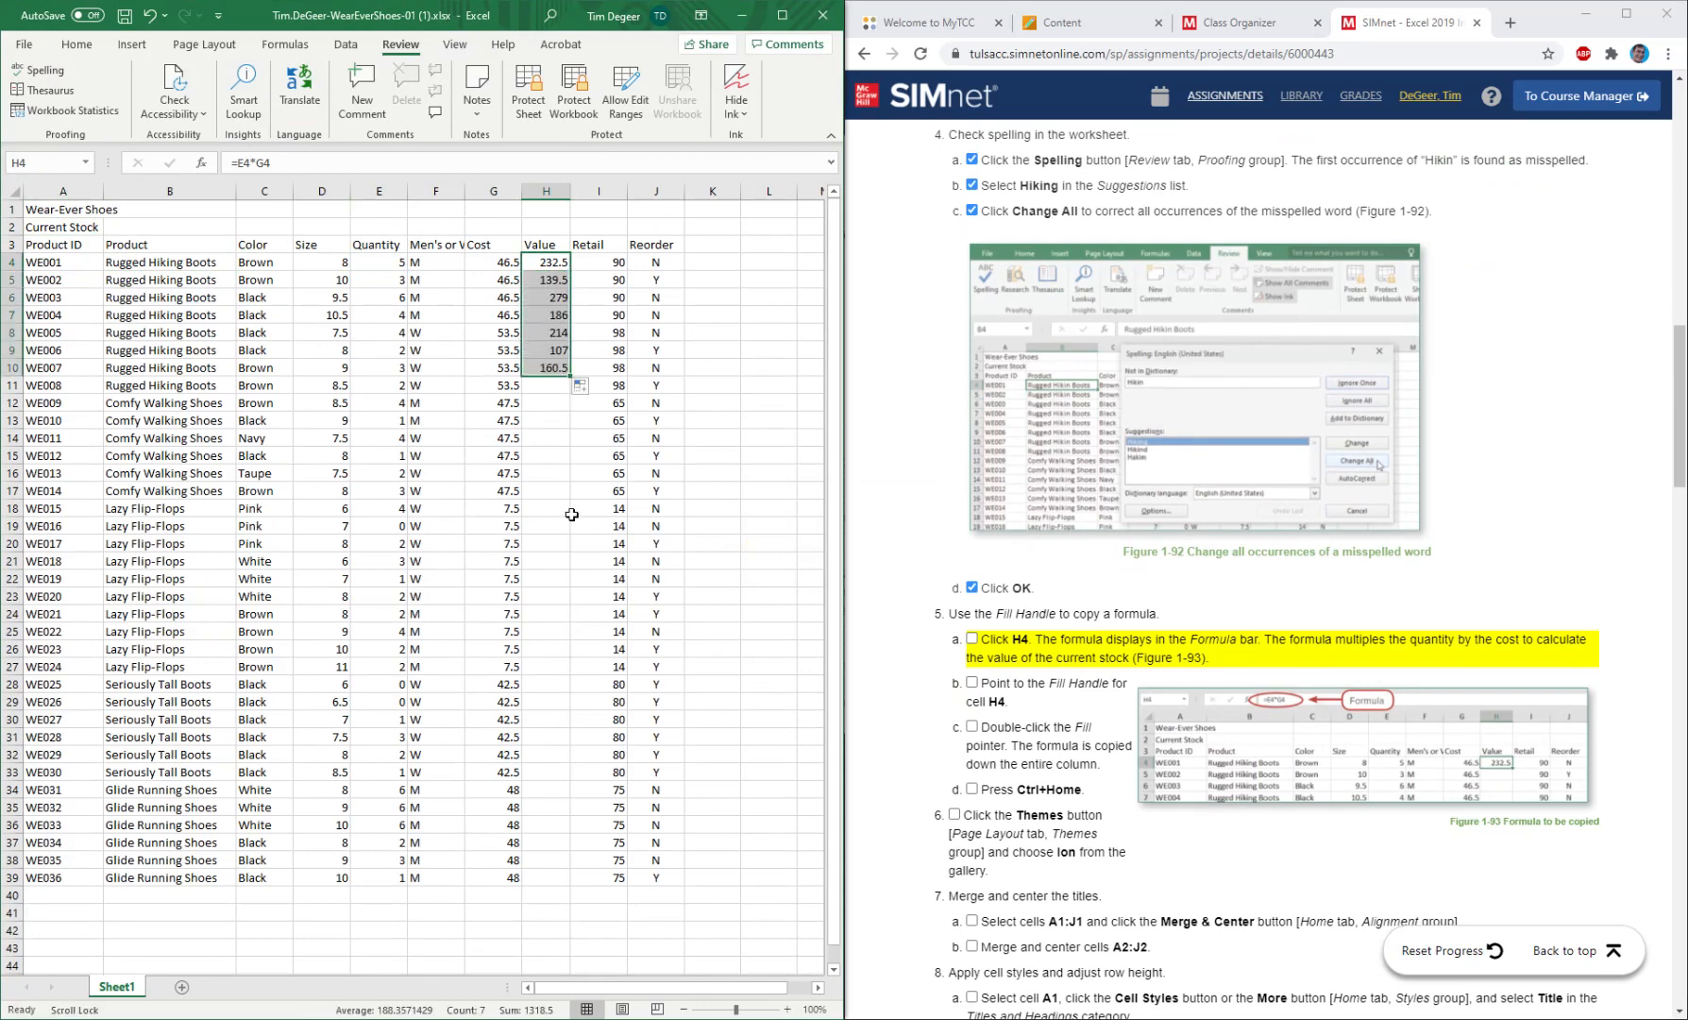
{"action": "left_click", "coordinate": [540, 261]}
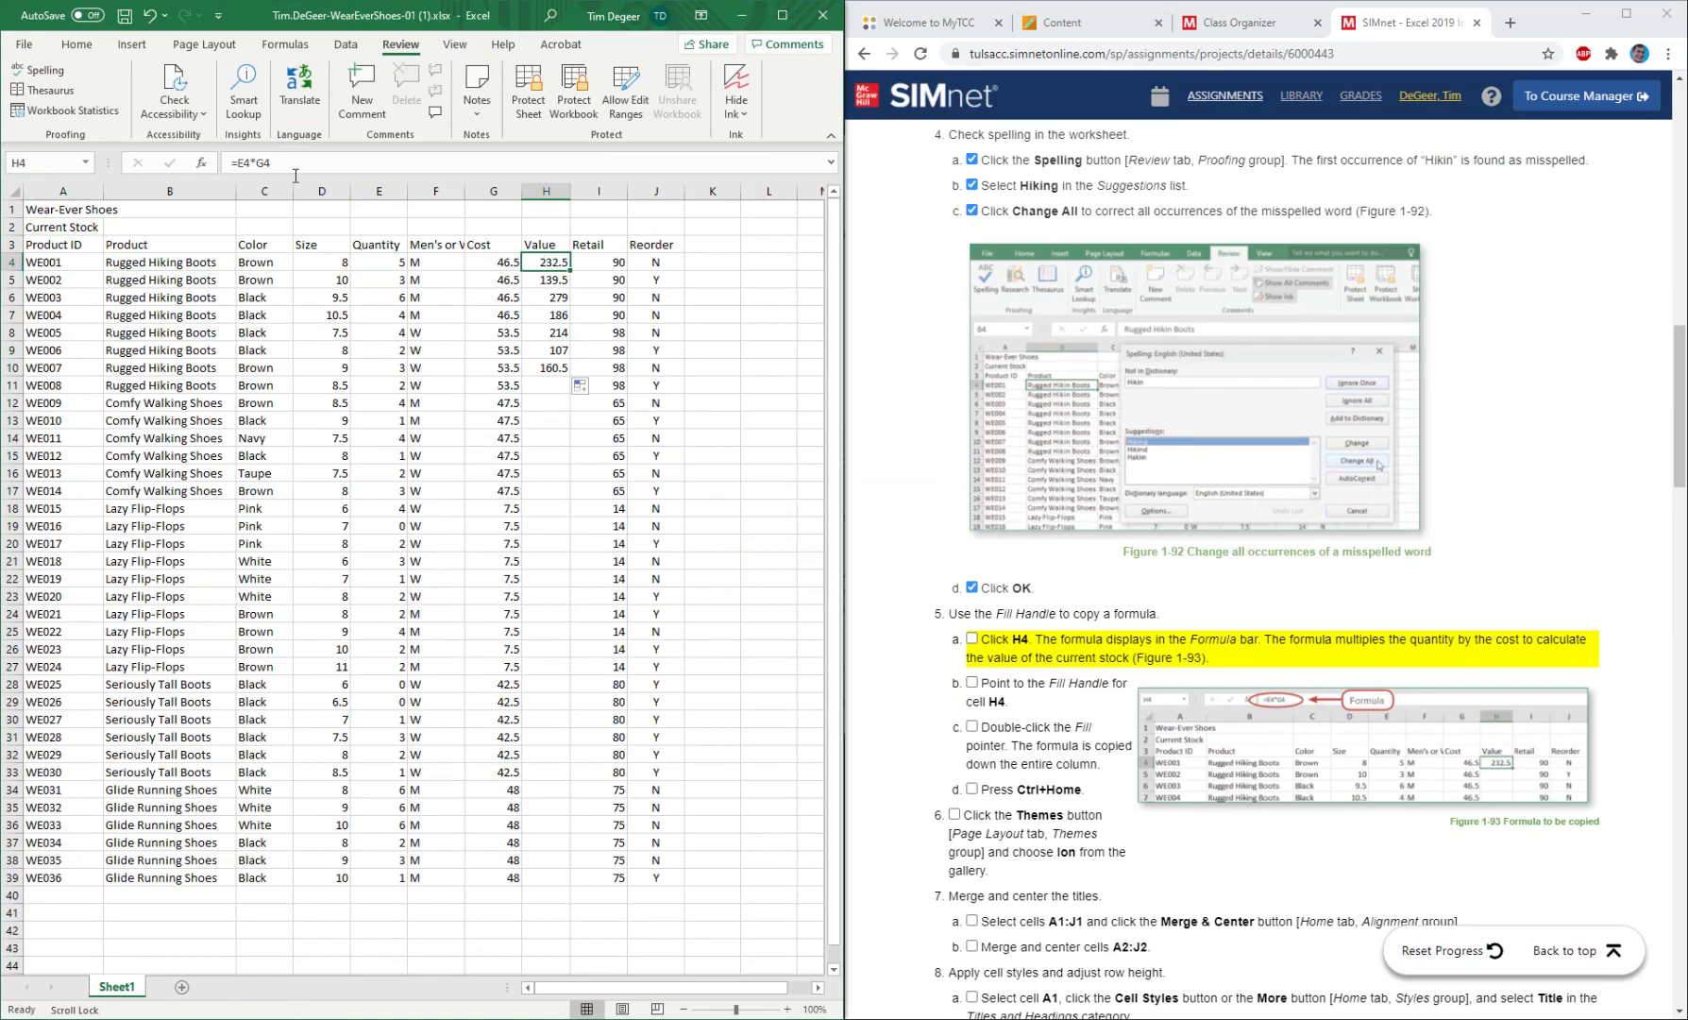
{"action": "left_click", "coordinate": [544, 281]}
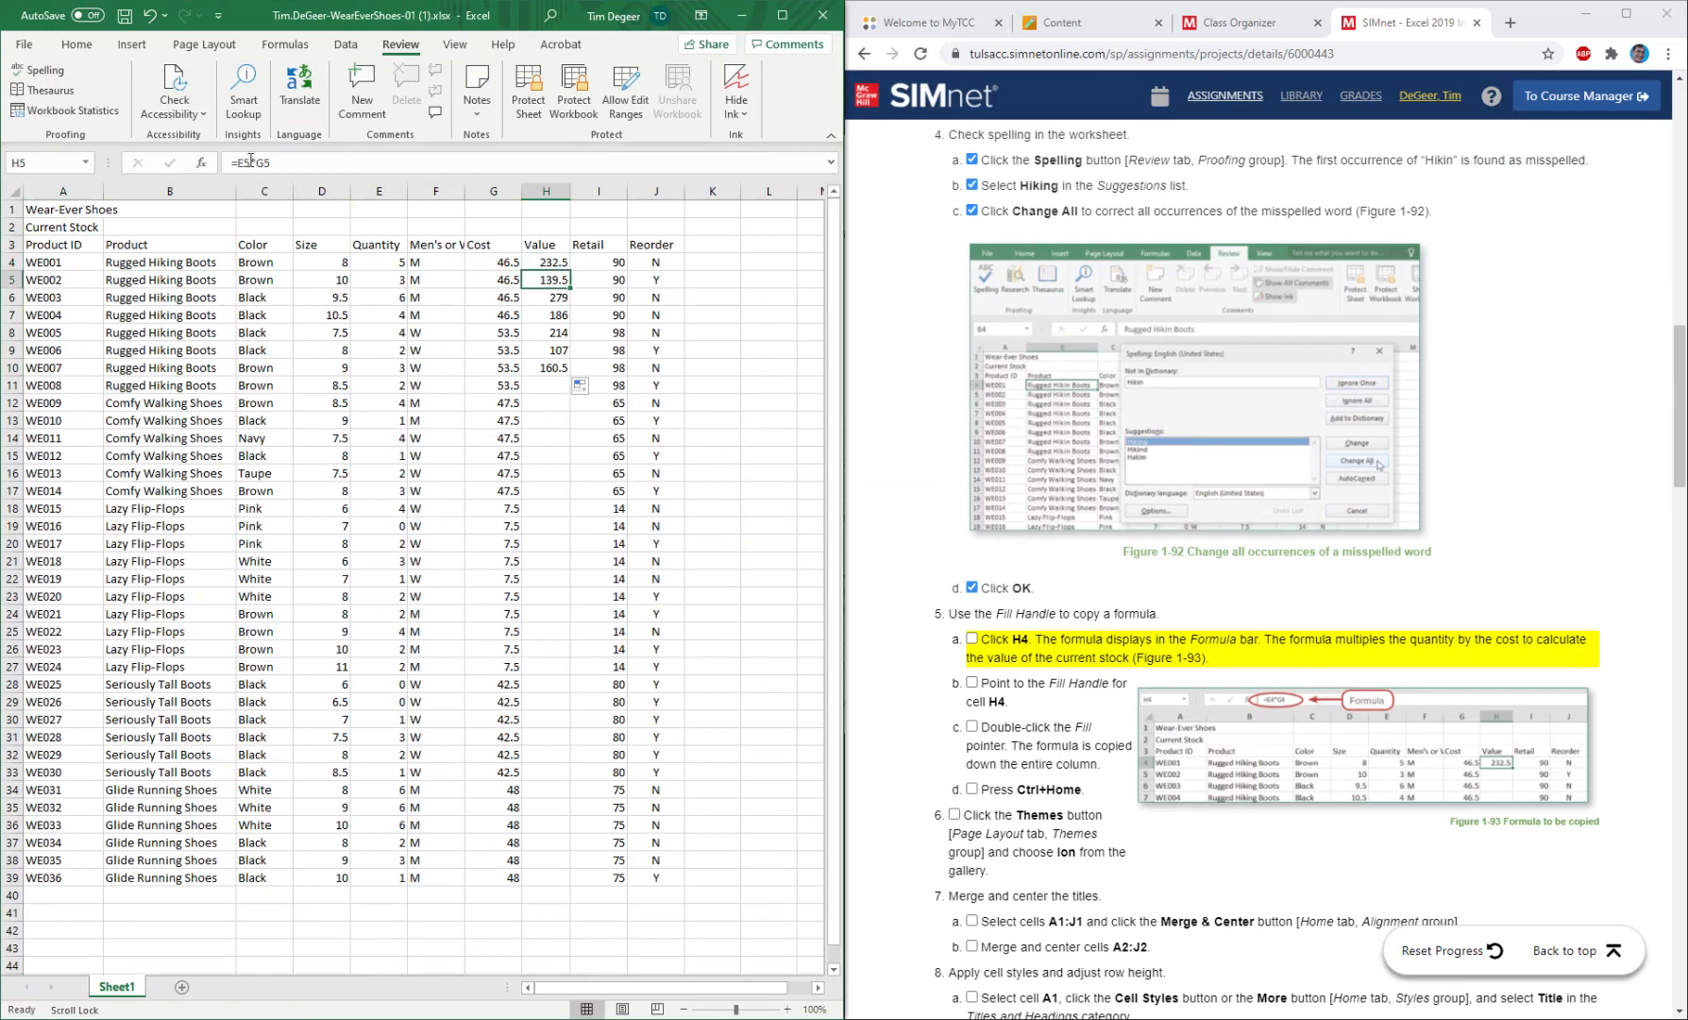
{"action": "left_click", "coordinate": [544, 298]}
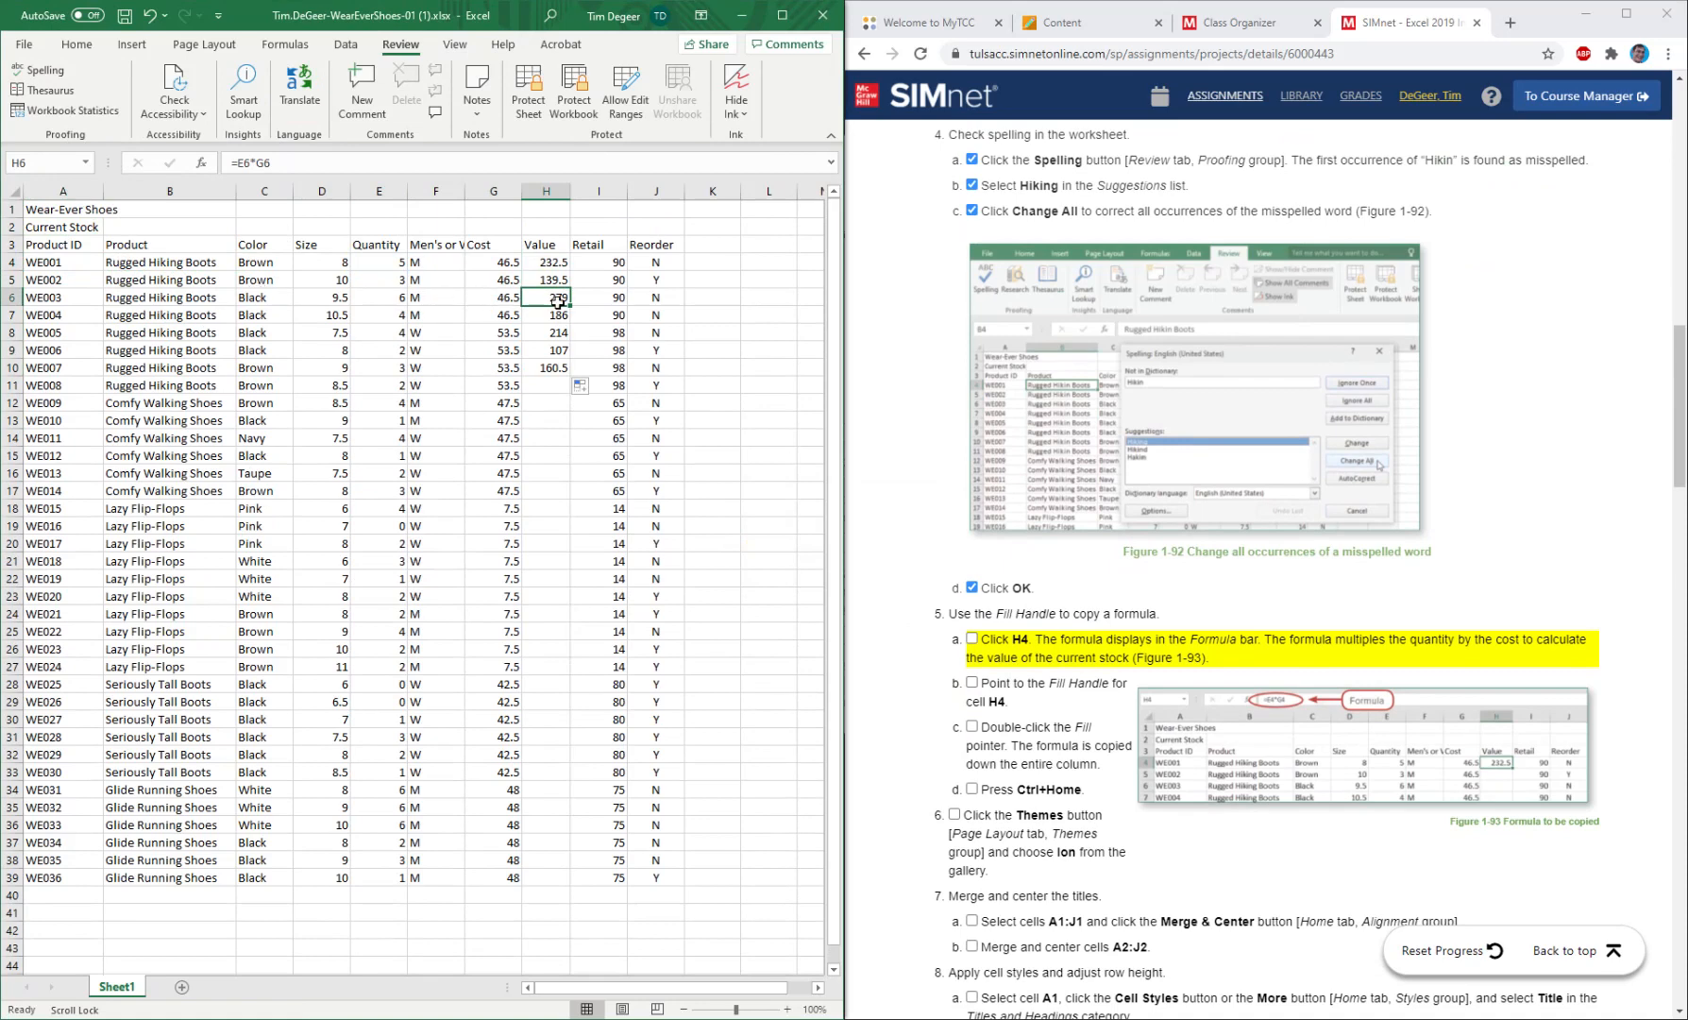
{"action": "left_click", "coordinate": [555, 367]}
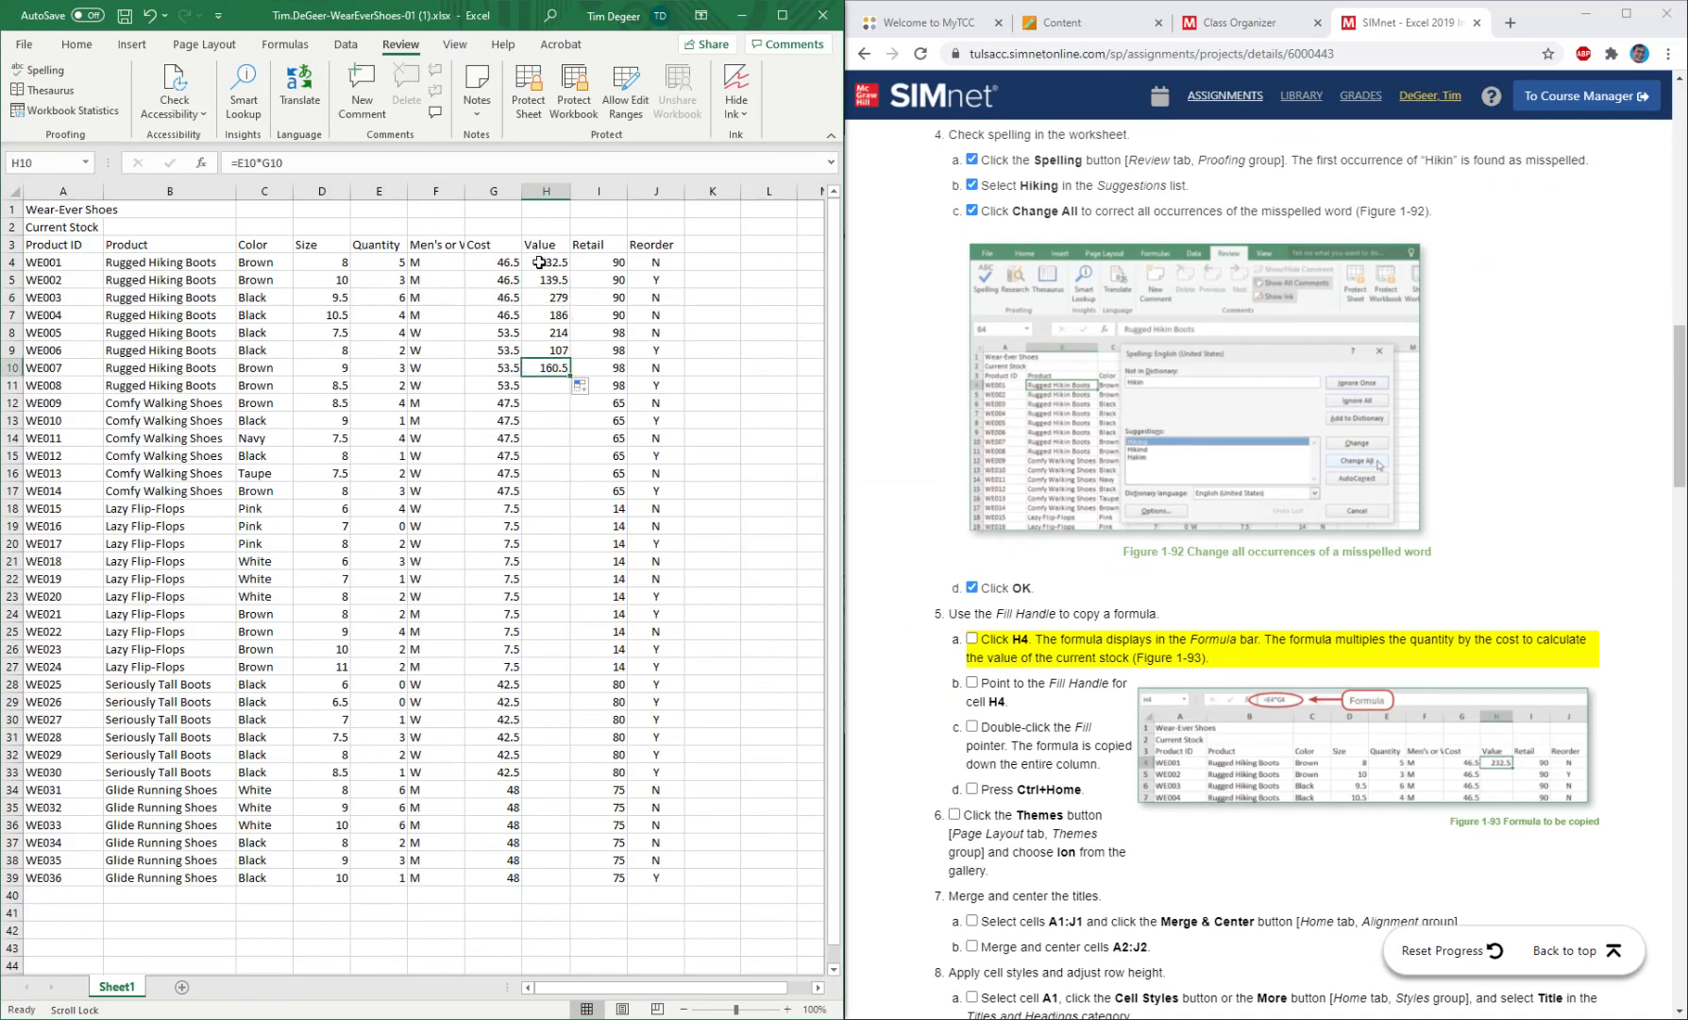
{"action": "left_click", "coordinate": [148, 19]}
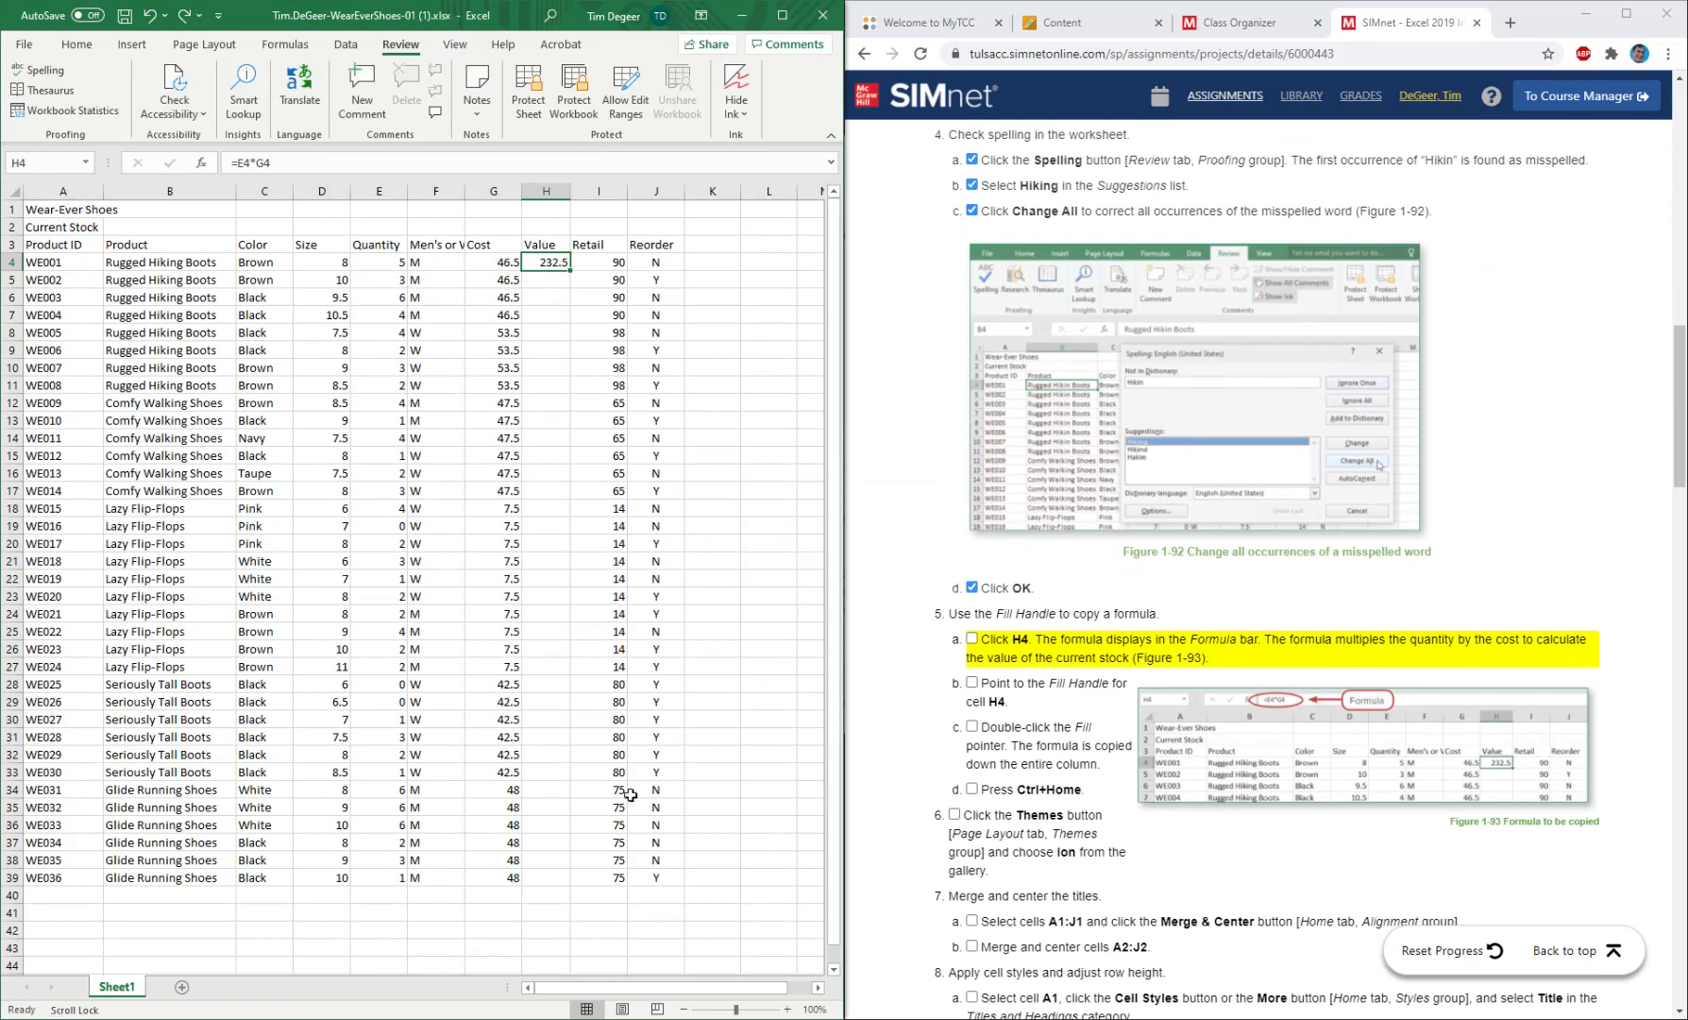
Copy the H4 formula down the entire Value column to row 39 and mark instructions 5a through 5c as completed.
{"action": "left_click", "coordinate": [559, 316]}
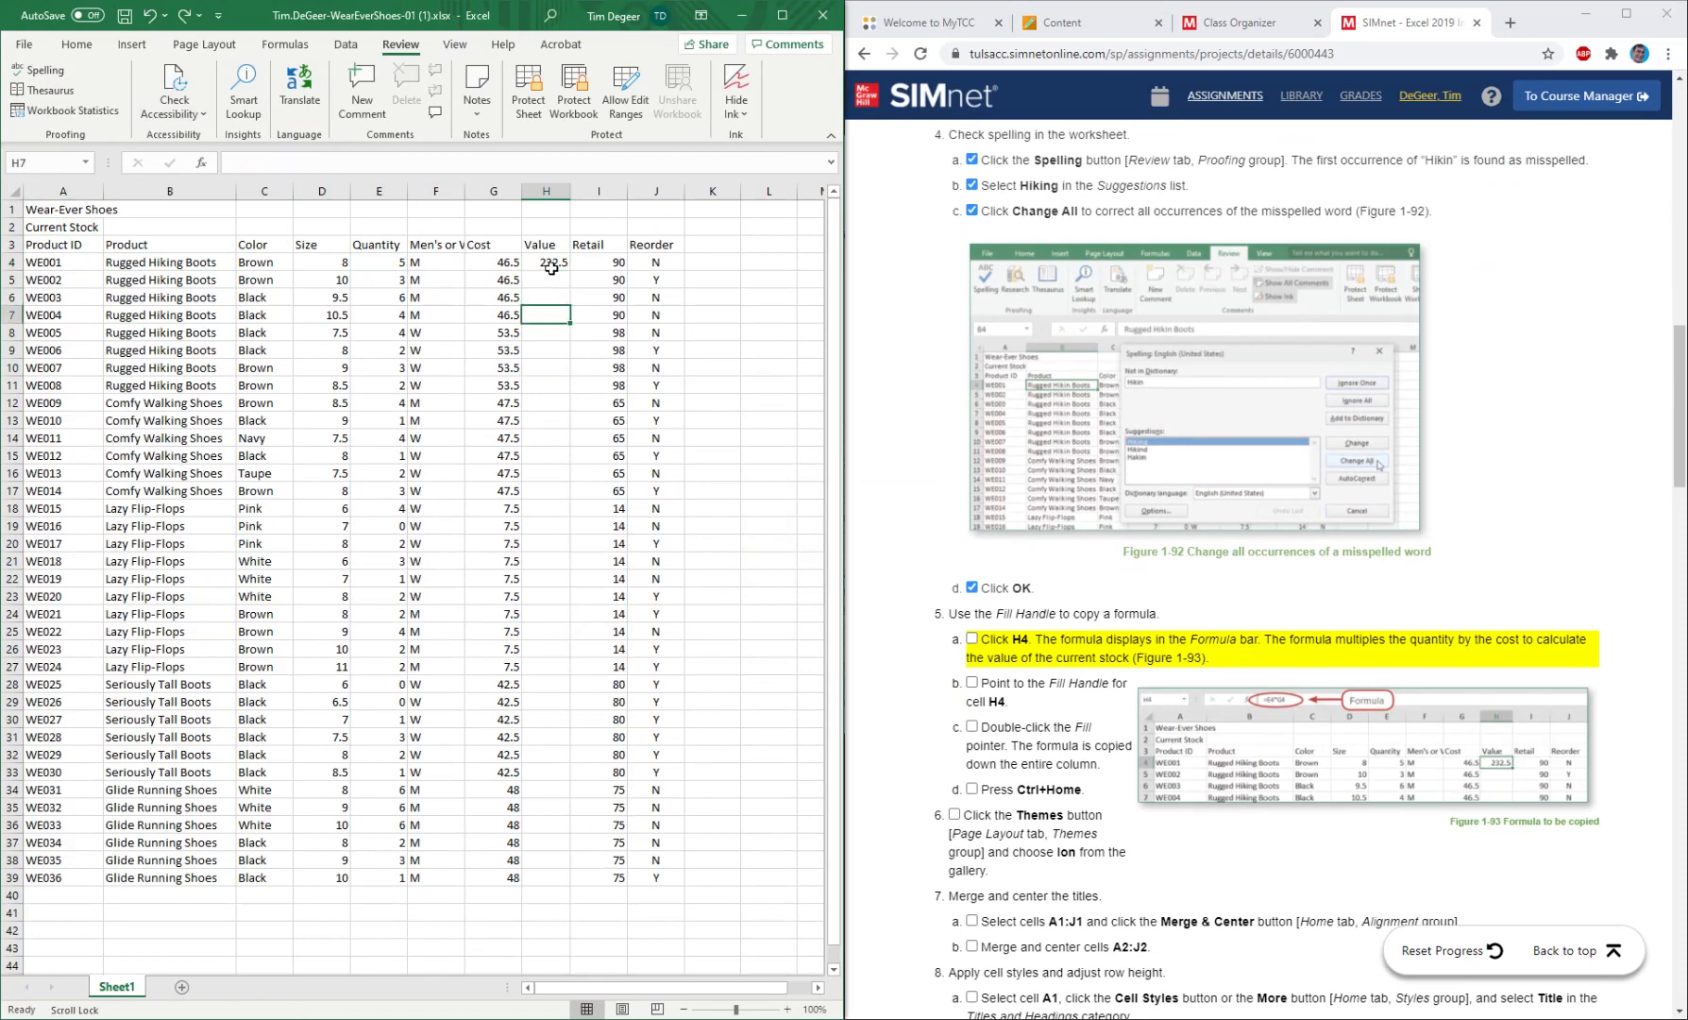
{"action": "left_click", "coordinate": [552, 267]}
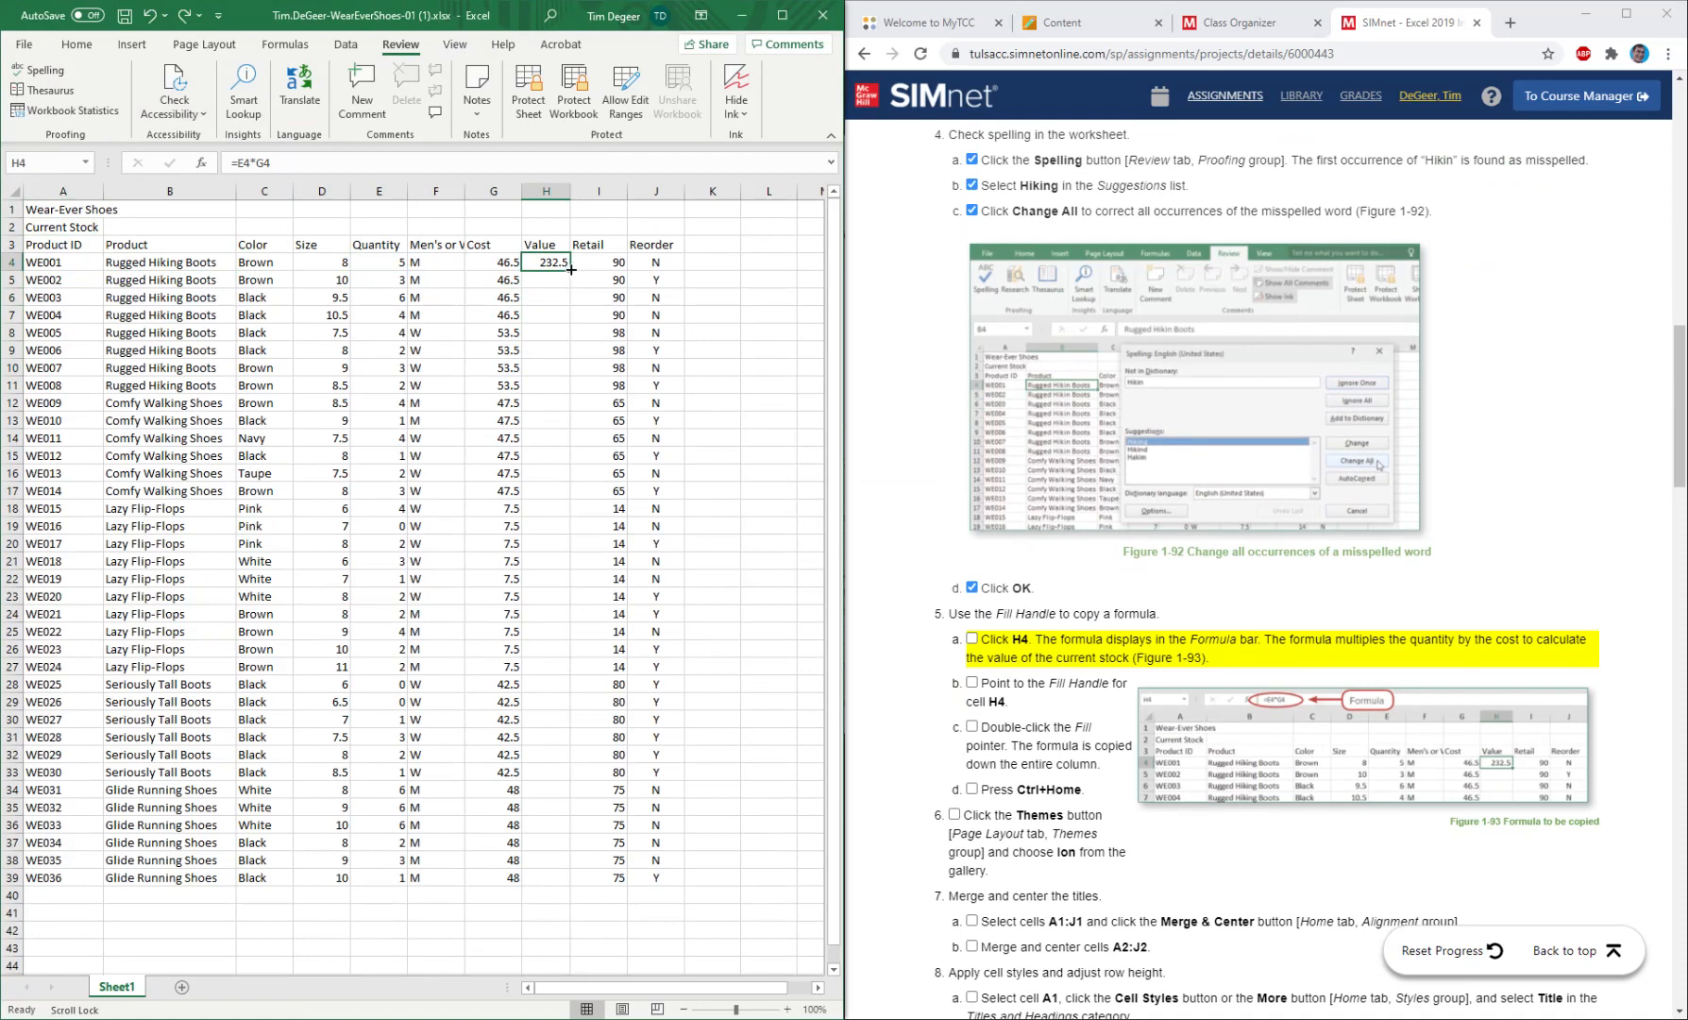
{"action": "double_click", "coordinate": [571, 269]}
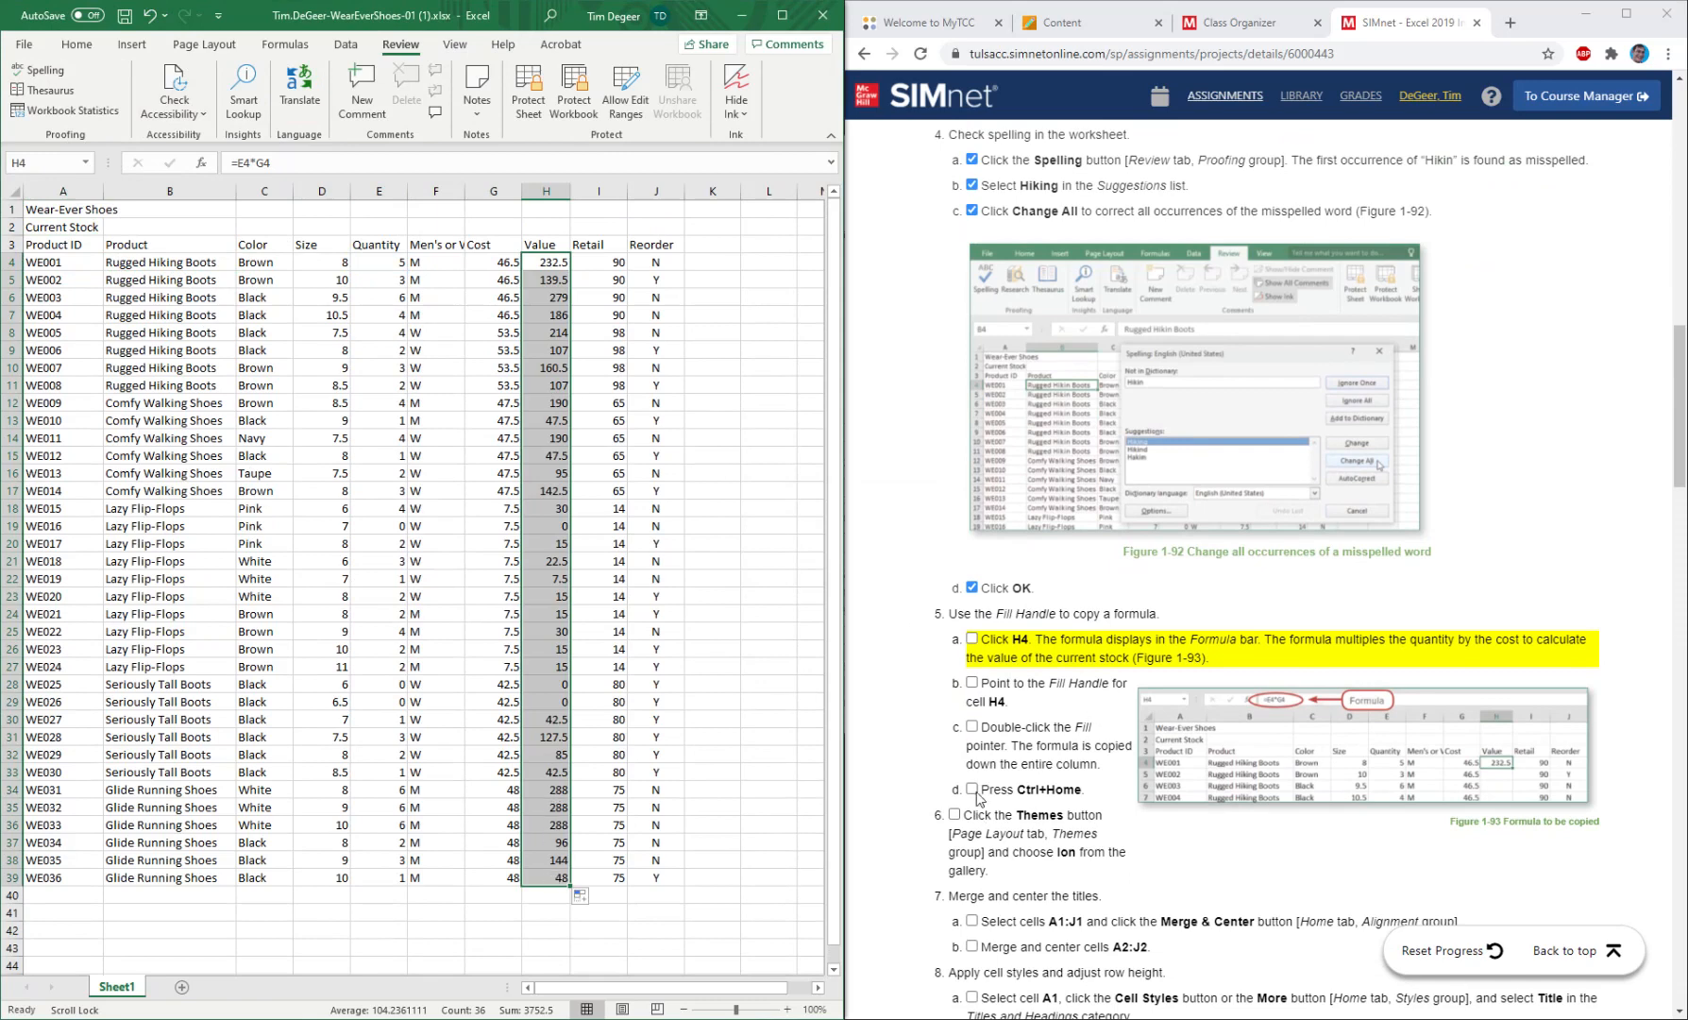
{"action": "left_click", "coordinate": [972, 682]}
{"action": "left_click", "coordinate": [972, 726]}
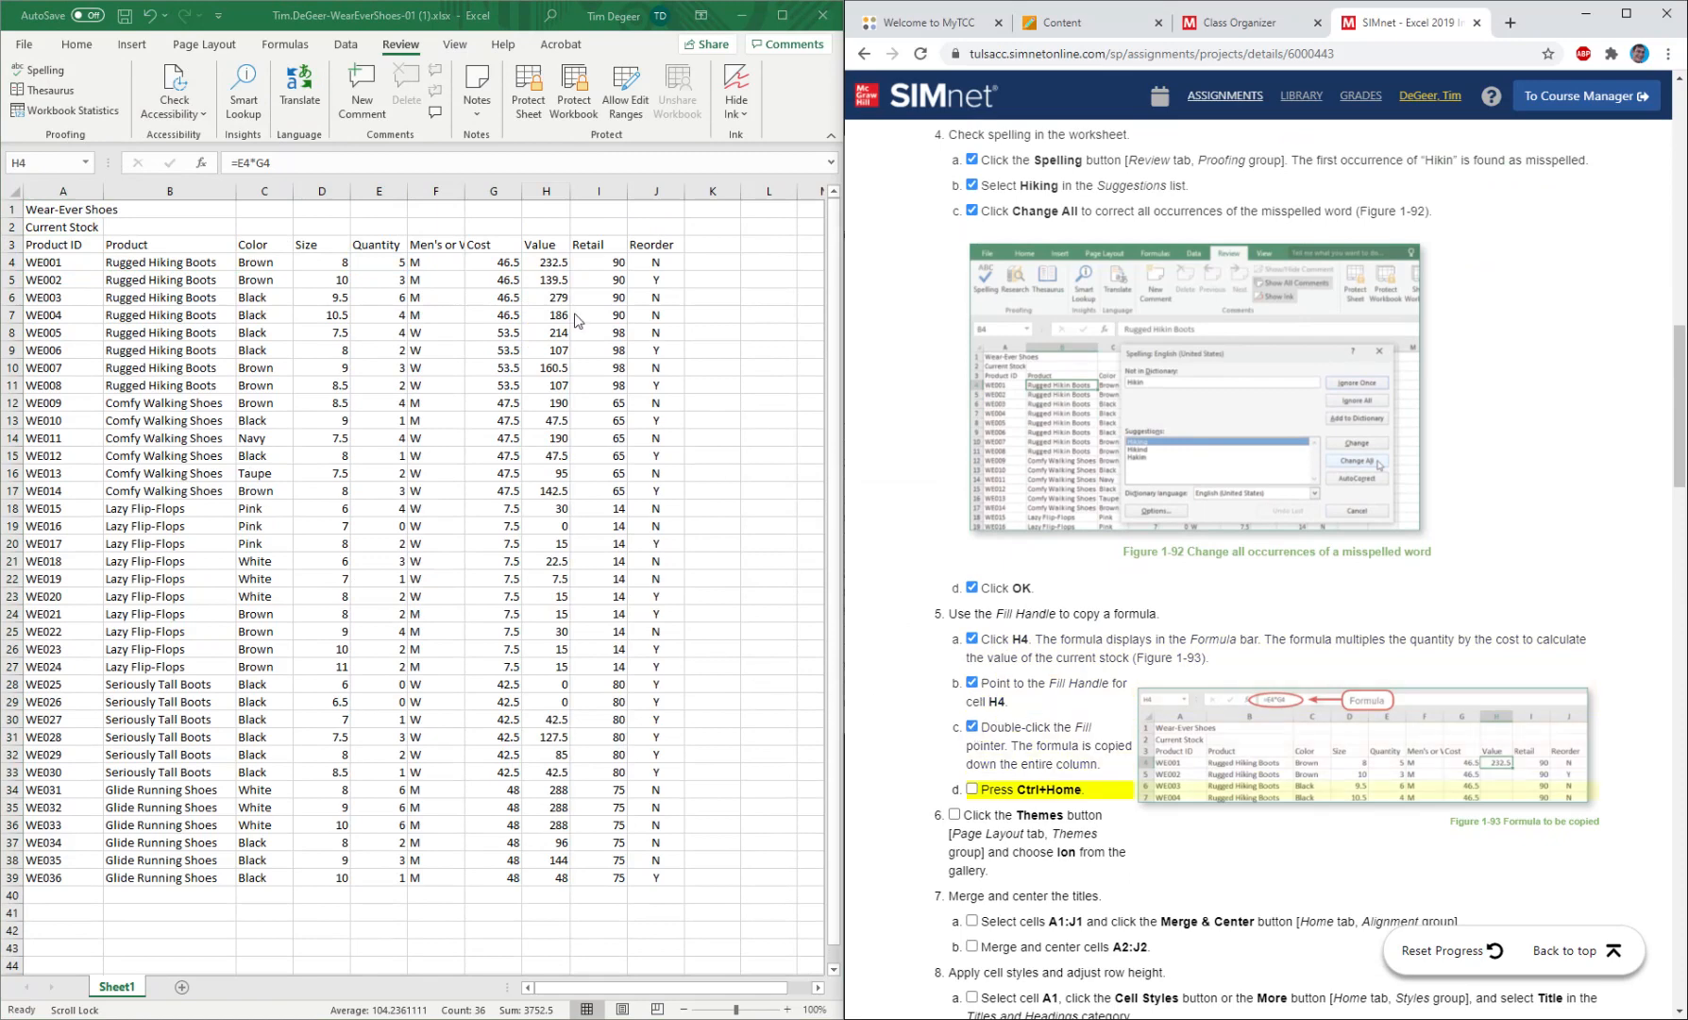
Return to cell A1 after the formula fill and mark instruction 5d as completed.
{"action": "double_click", "coordinate": [570, 271]}
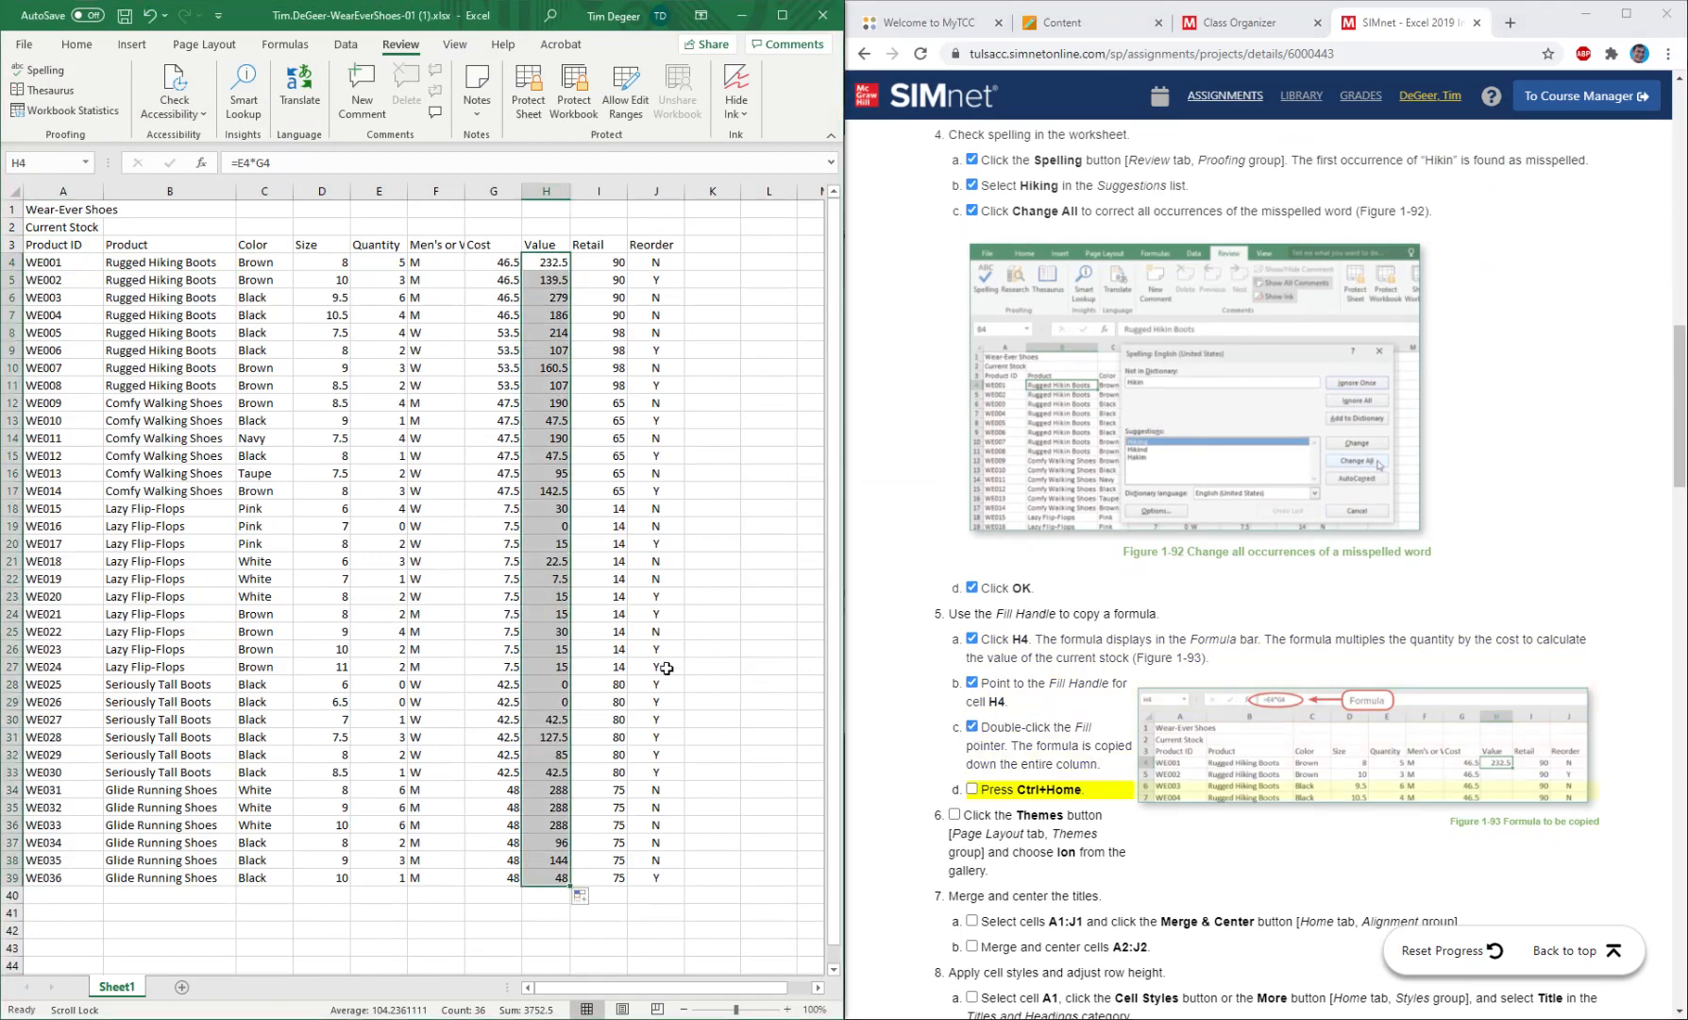
{"action": "key", "text": "ctrl+Home"}
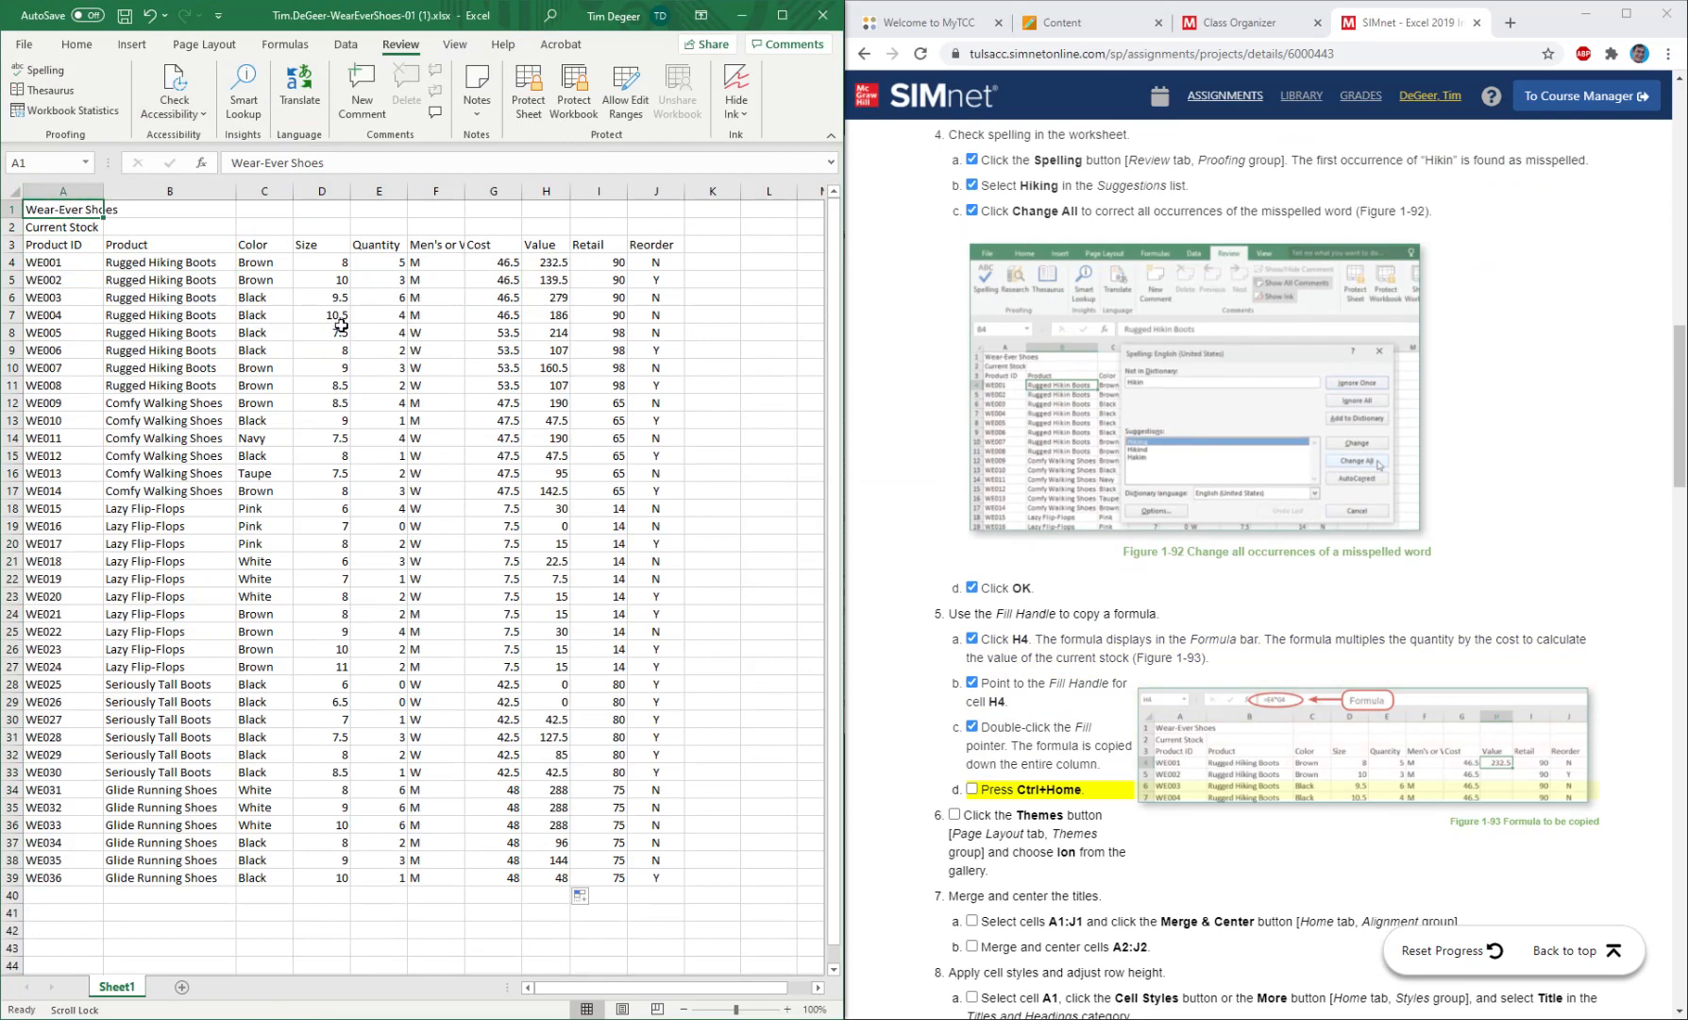
{"action": "left_click", "coordinate": [973, 792]}
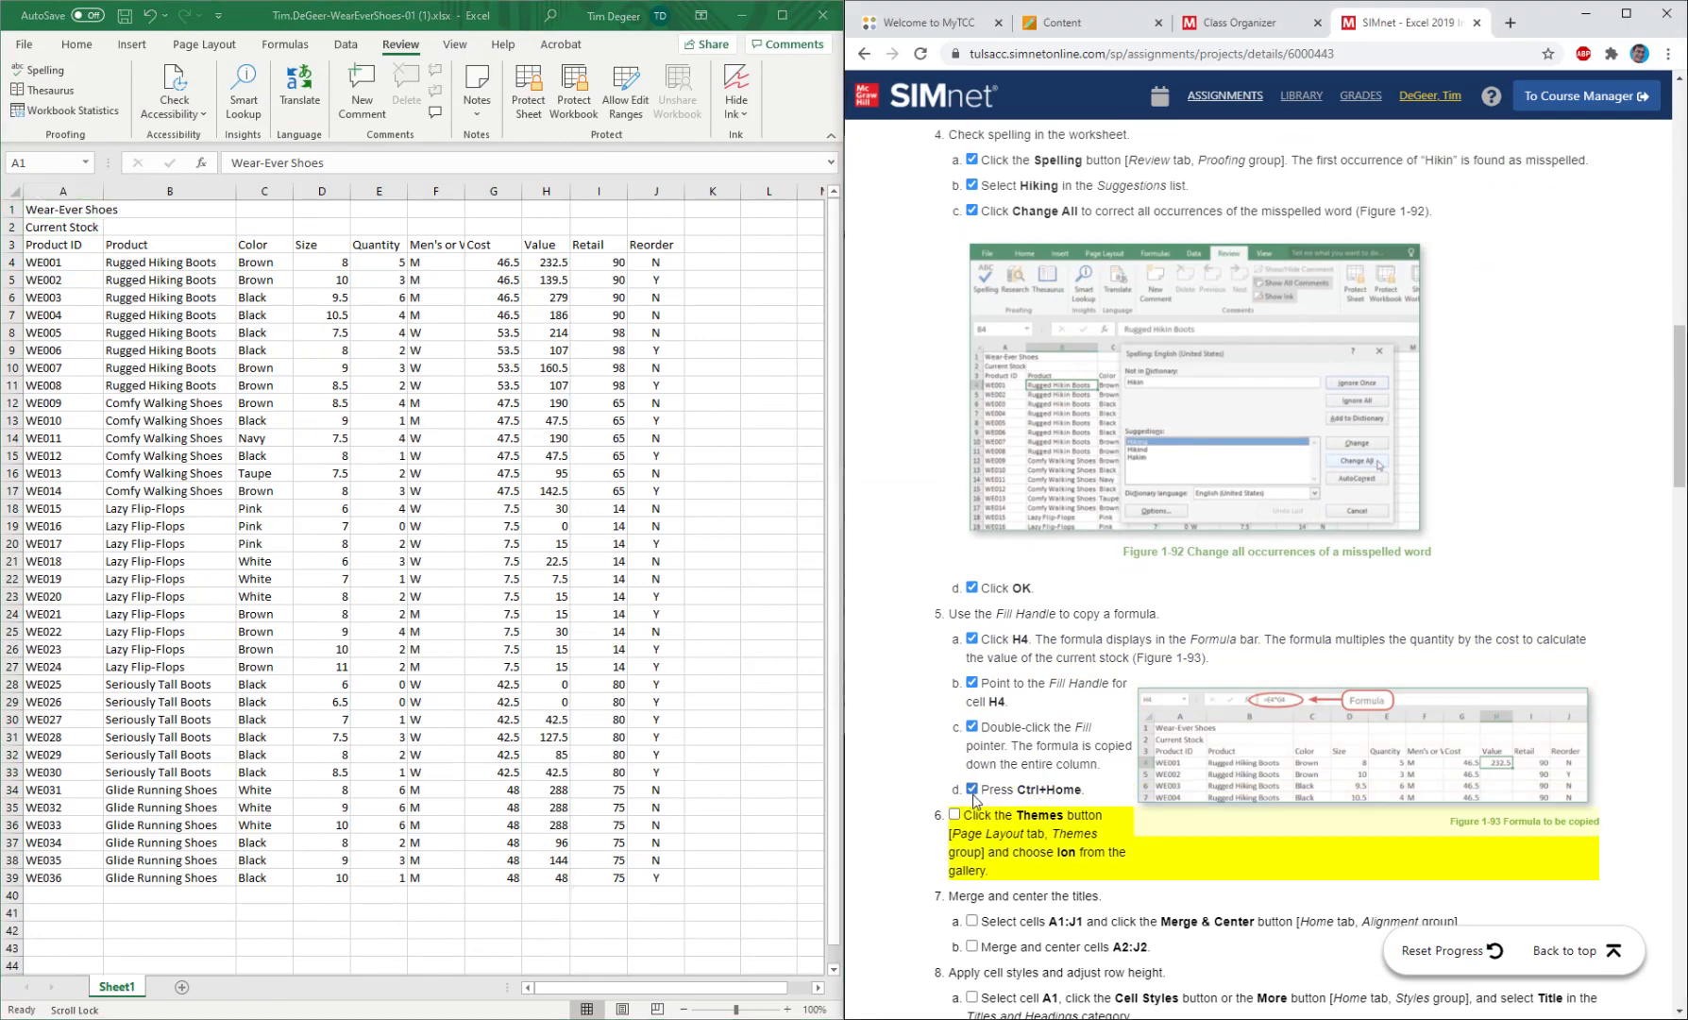
Apply the Ion theme to the workbook and mark instruction 6 as completed.
{"action": "scroll", "coordinate": [1041, 814], "scroll_direction": "down", "scroll_amount": 1}
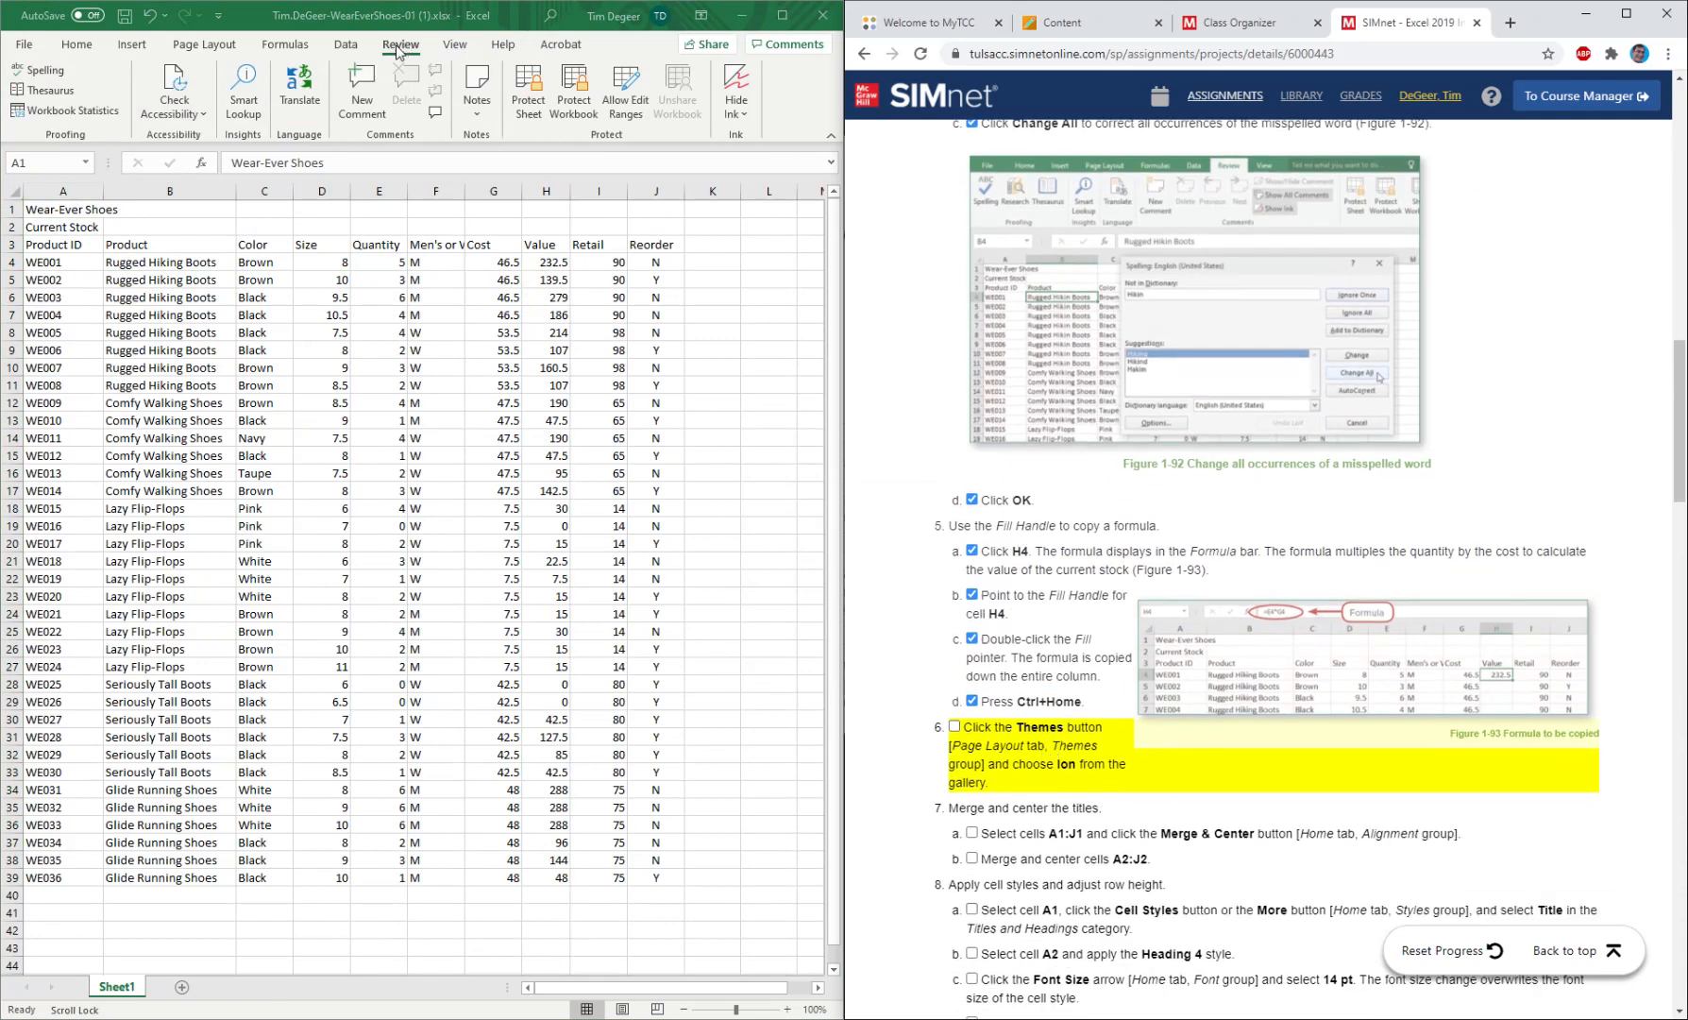
{"action": "left_click", "coordinate": [226, 47]}
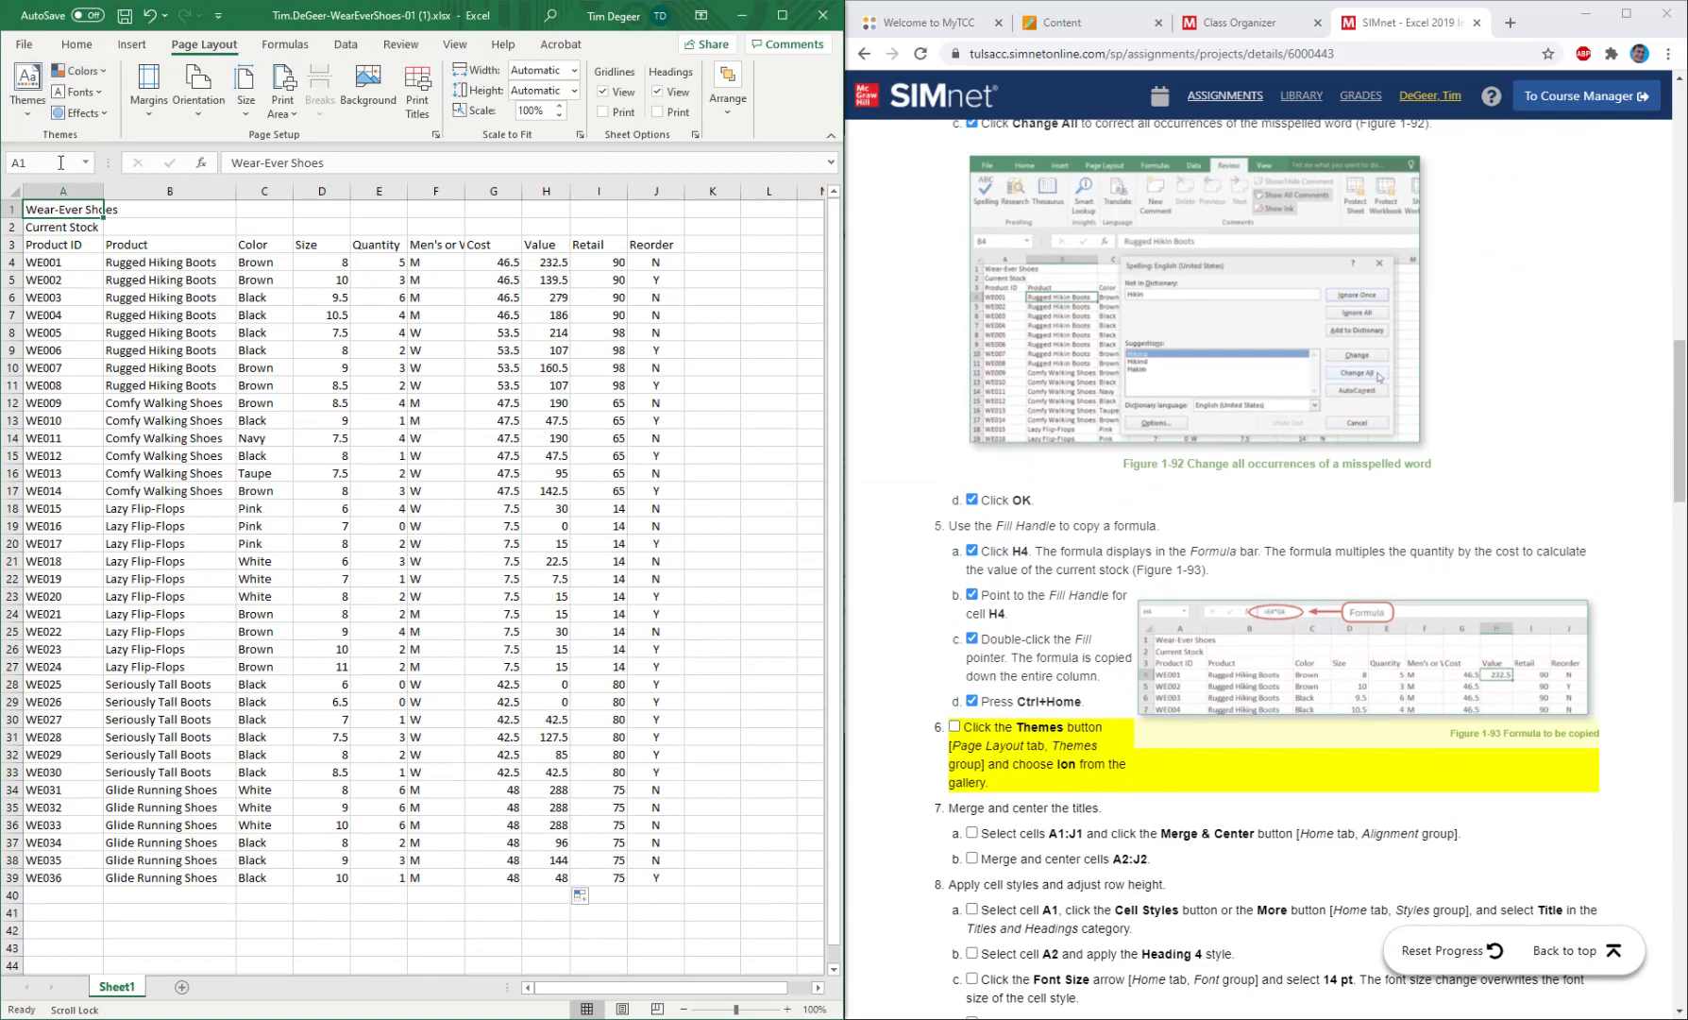
{"action": "left_click", "coordinate": [14, 114]}
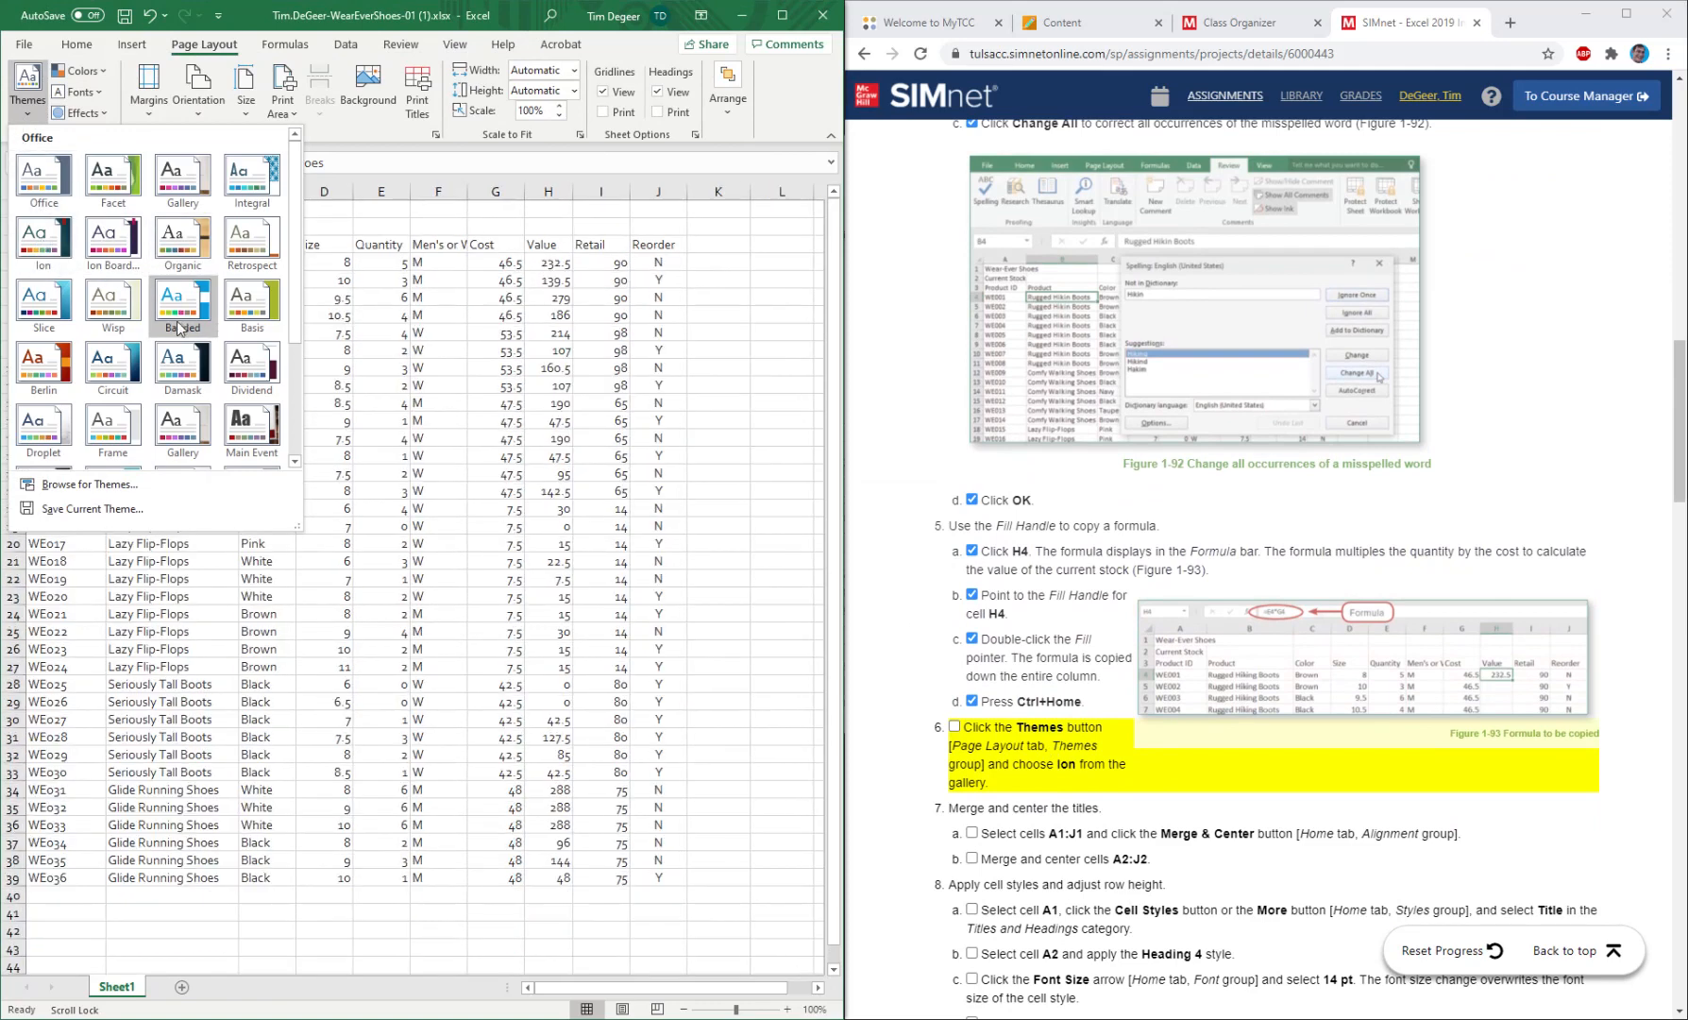
{"action": "left_click", "coordinate": [49, 249]}
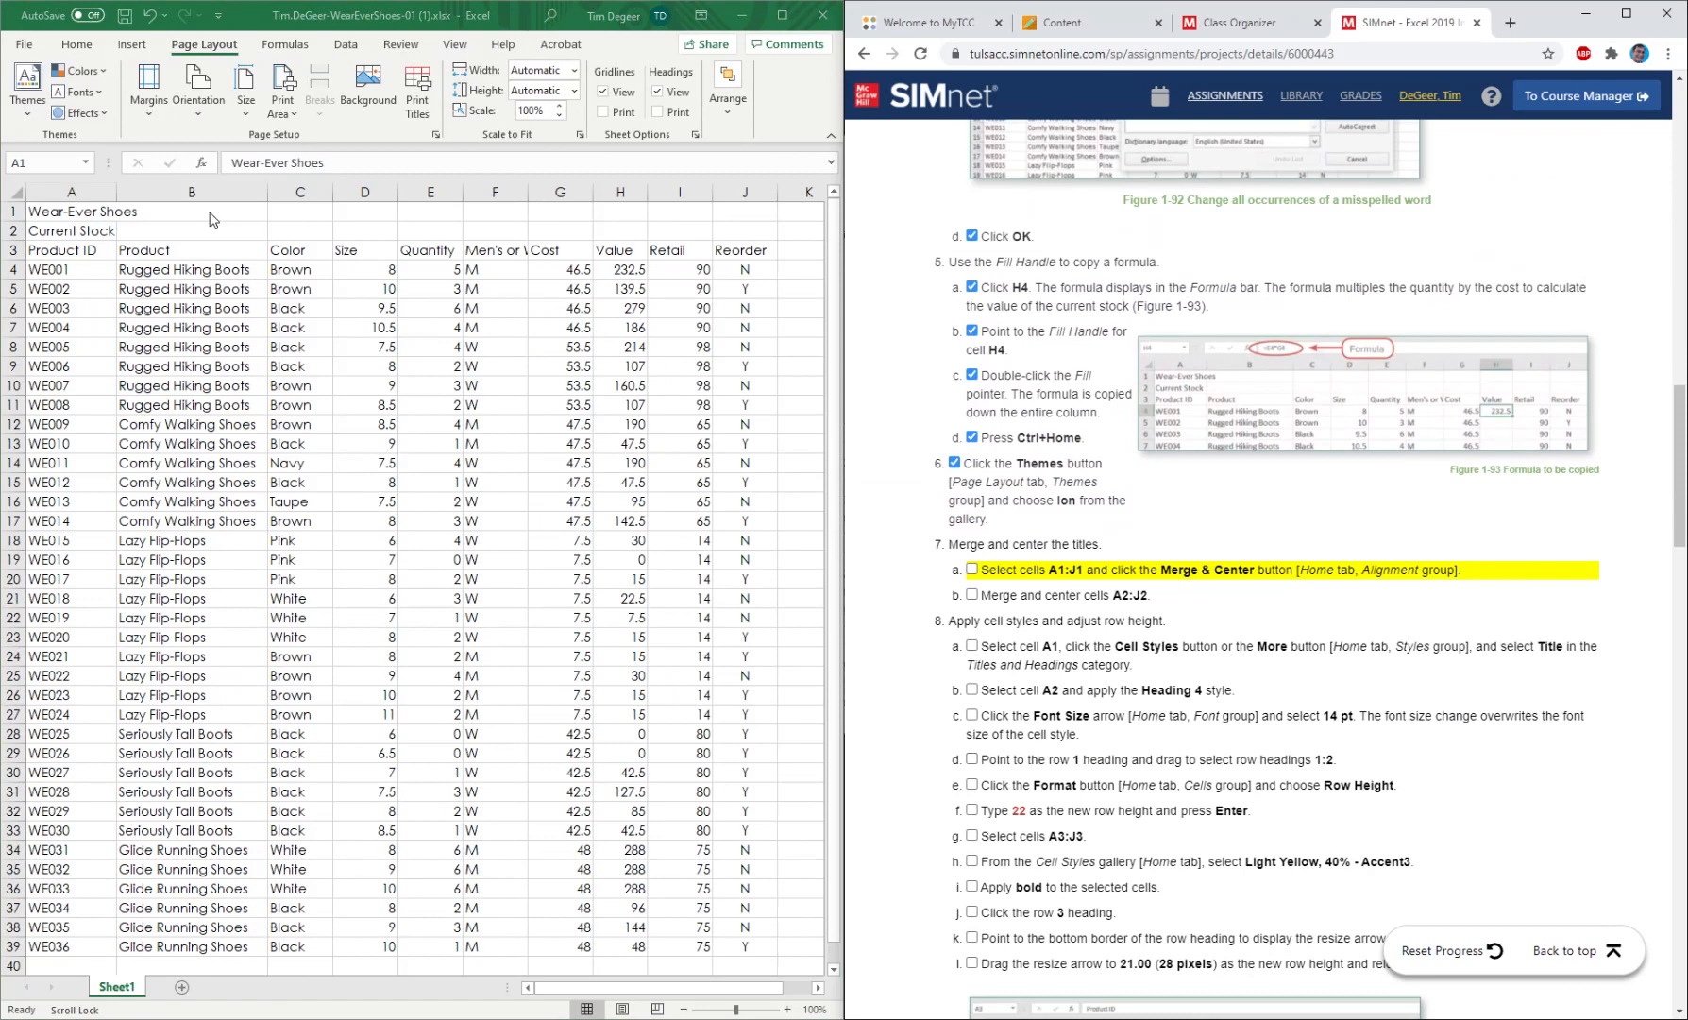
Merge and center the Wear-Ever Shoes title across A1:J1 and mark instruction 7a as completed.
{"action": "left_click", "coordinate": [103, 211]}
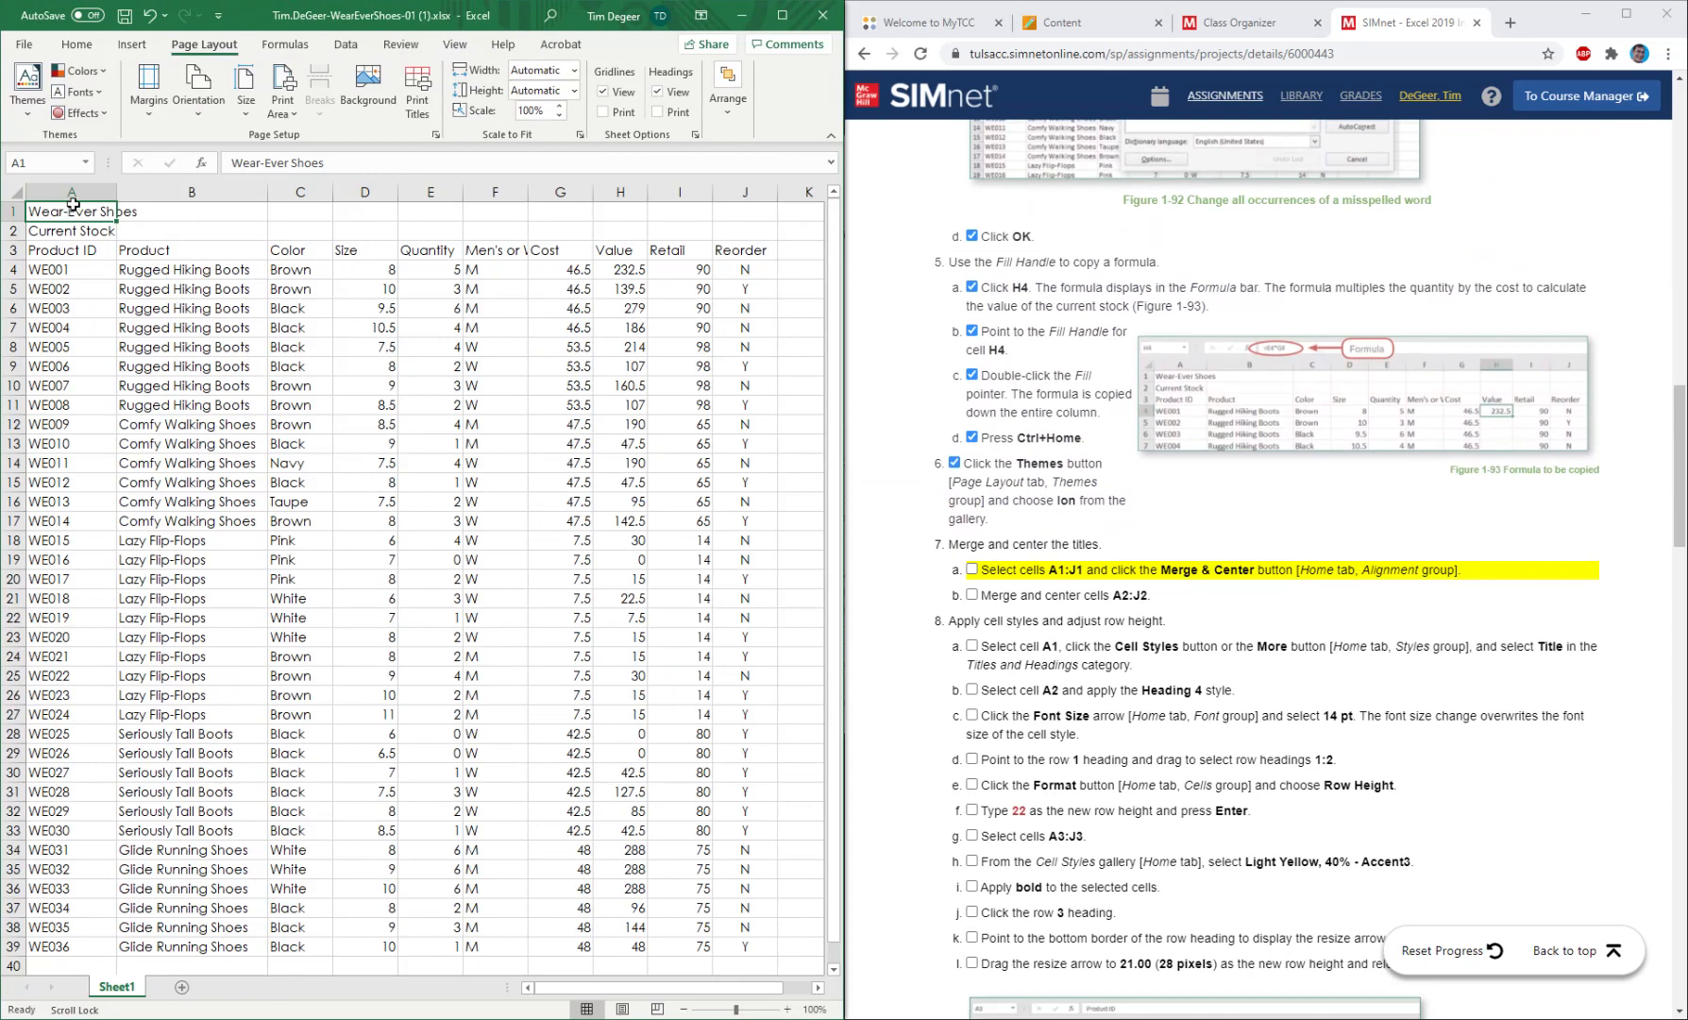
{"action": "left_click_drag", "start_coordinate": [62, 211], "coordinate": [728, 207]}
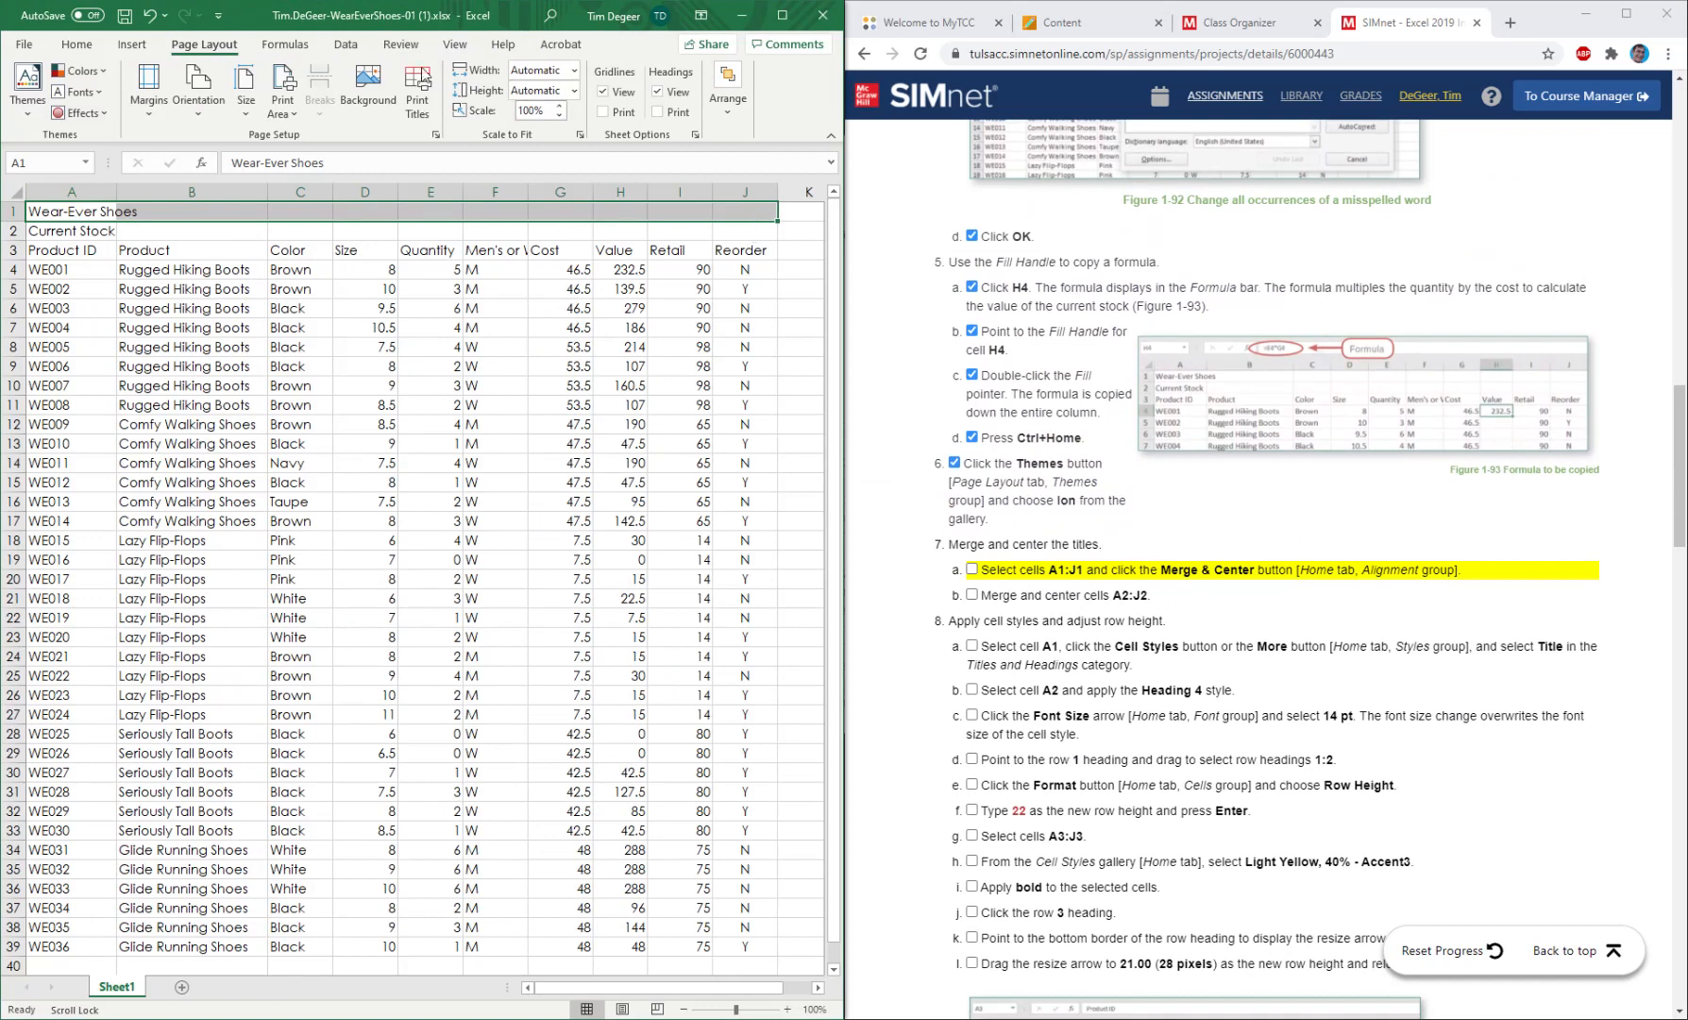
{"action": "left_click", "coordinate": [73, 49]}
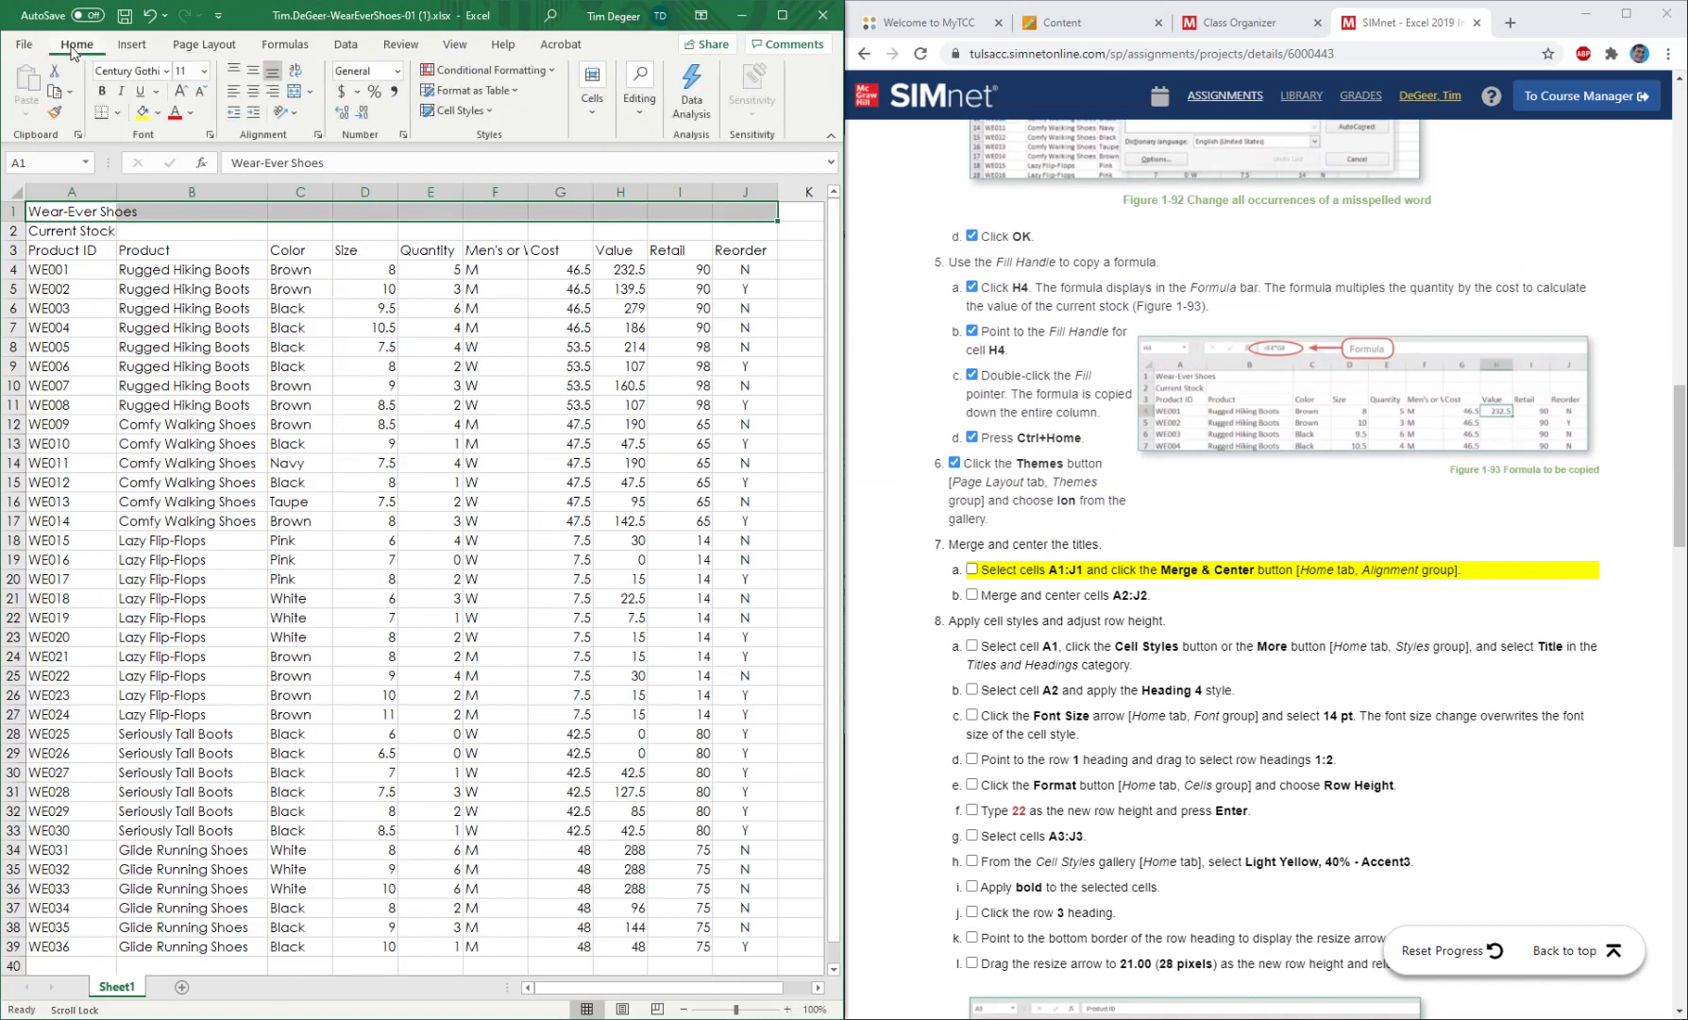
{"action": "left_click", "coordinate": [294, 94]}
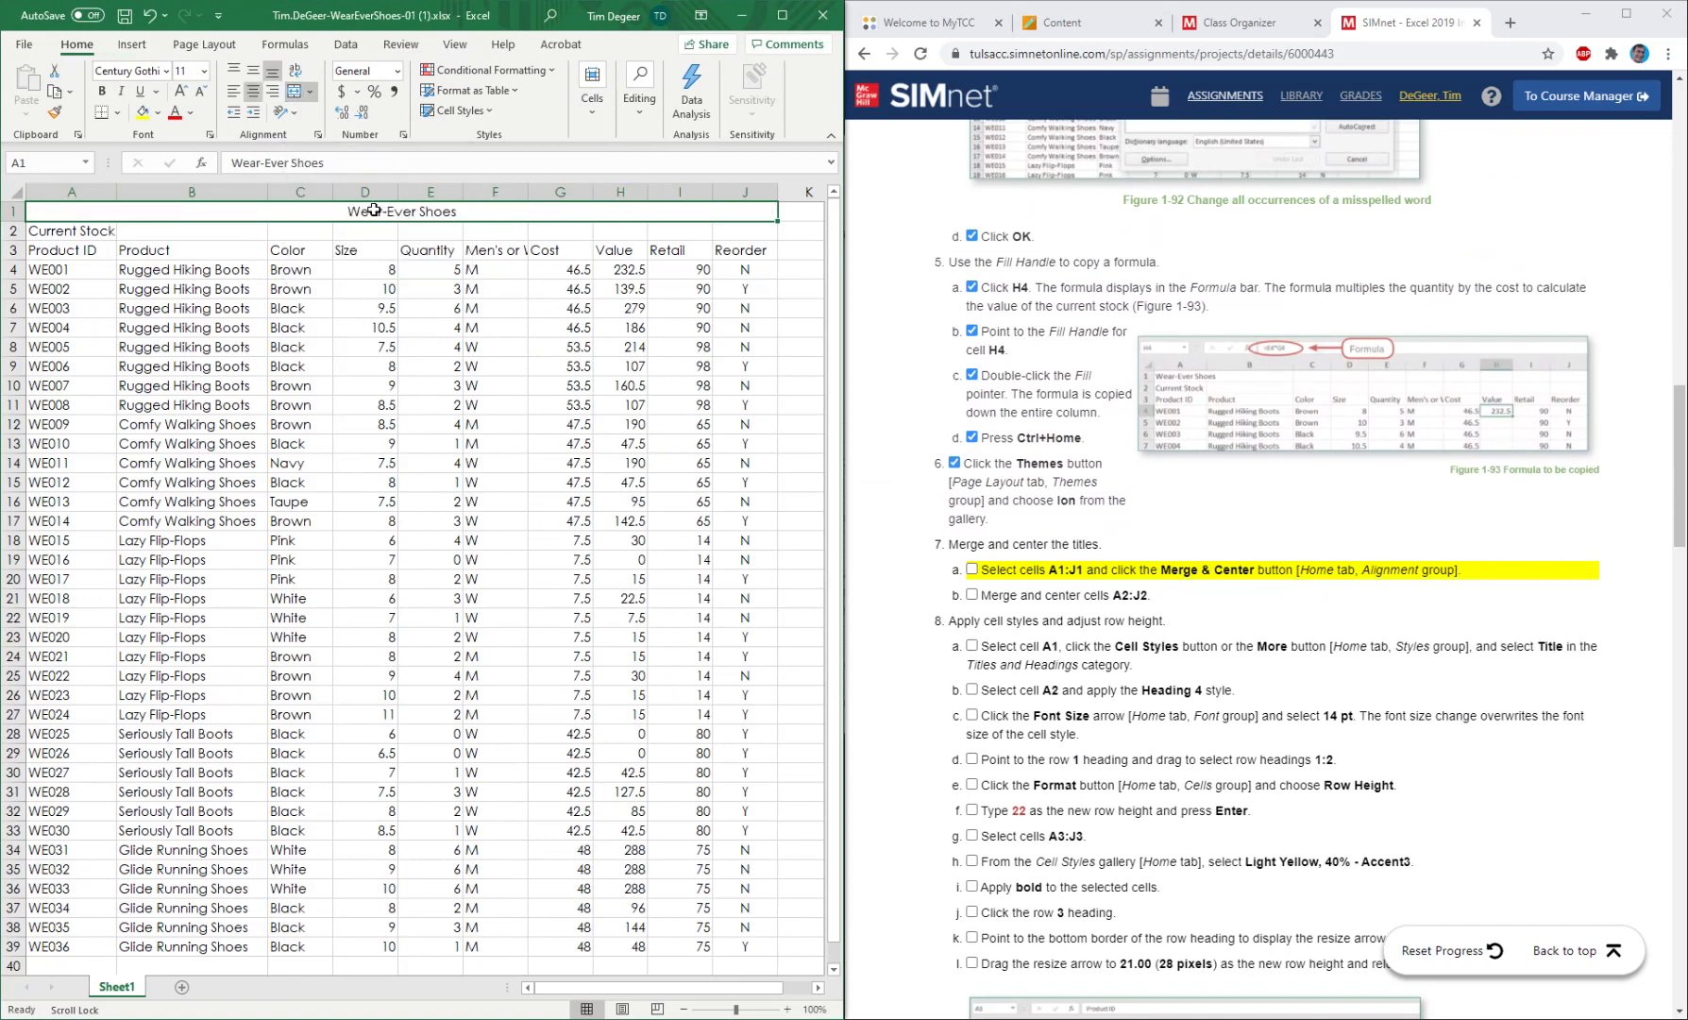
{"action": "left_click", "coordinate": [973, 571]}
{"action": "left_click", "coordinate": [972, 571]}
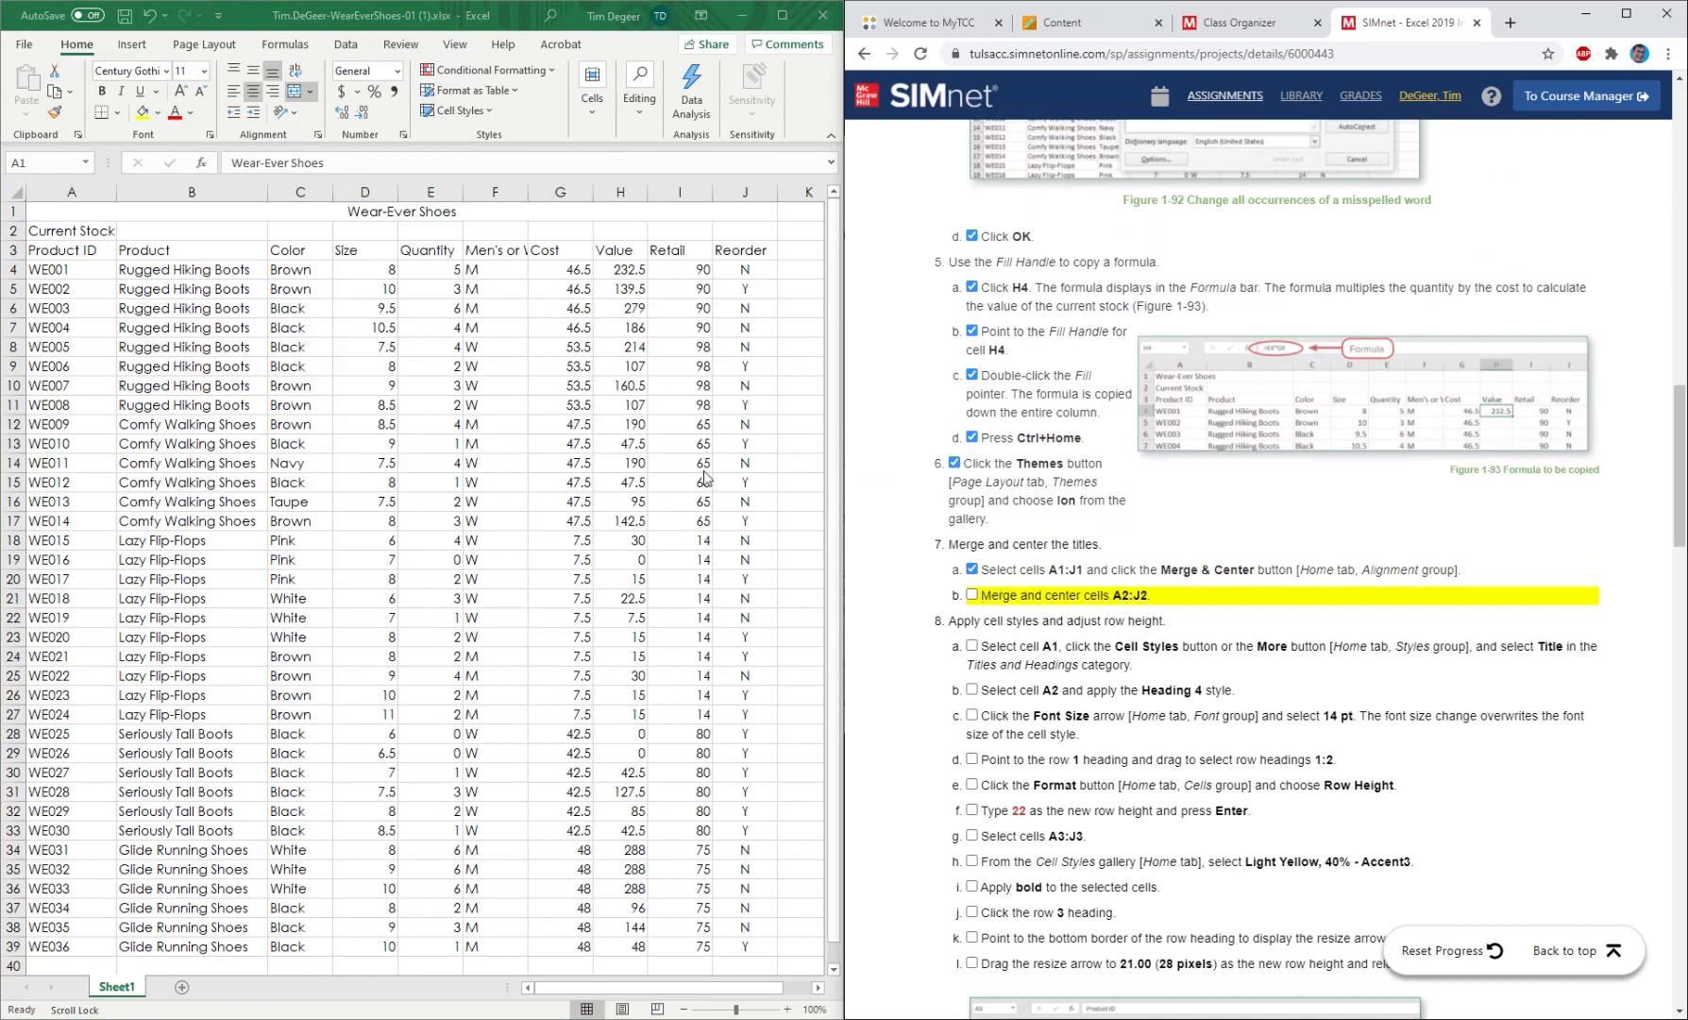
Merge and center the Current Stock subtitle across A2:J2 and mark instruction 7b as completed.
{"action": "left_click", "coordinate": [48, 231]}
{"action": "left_click", "coordinate": [48, 230]}
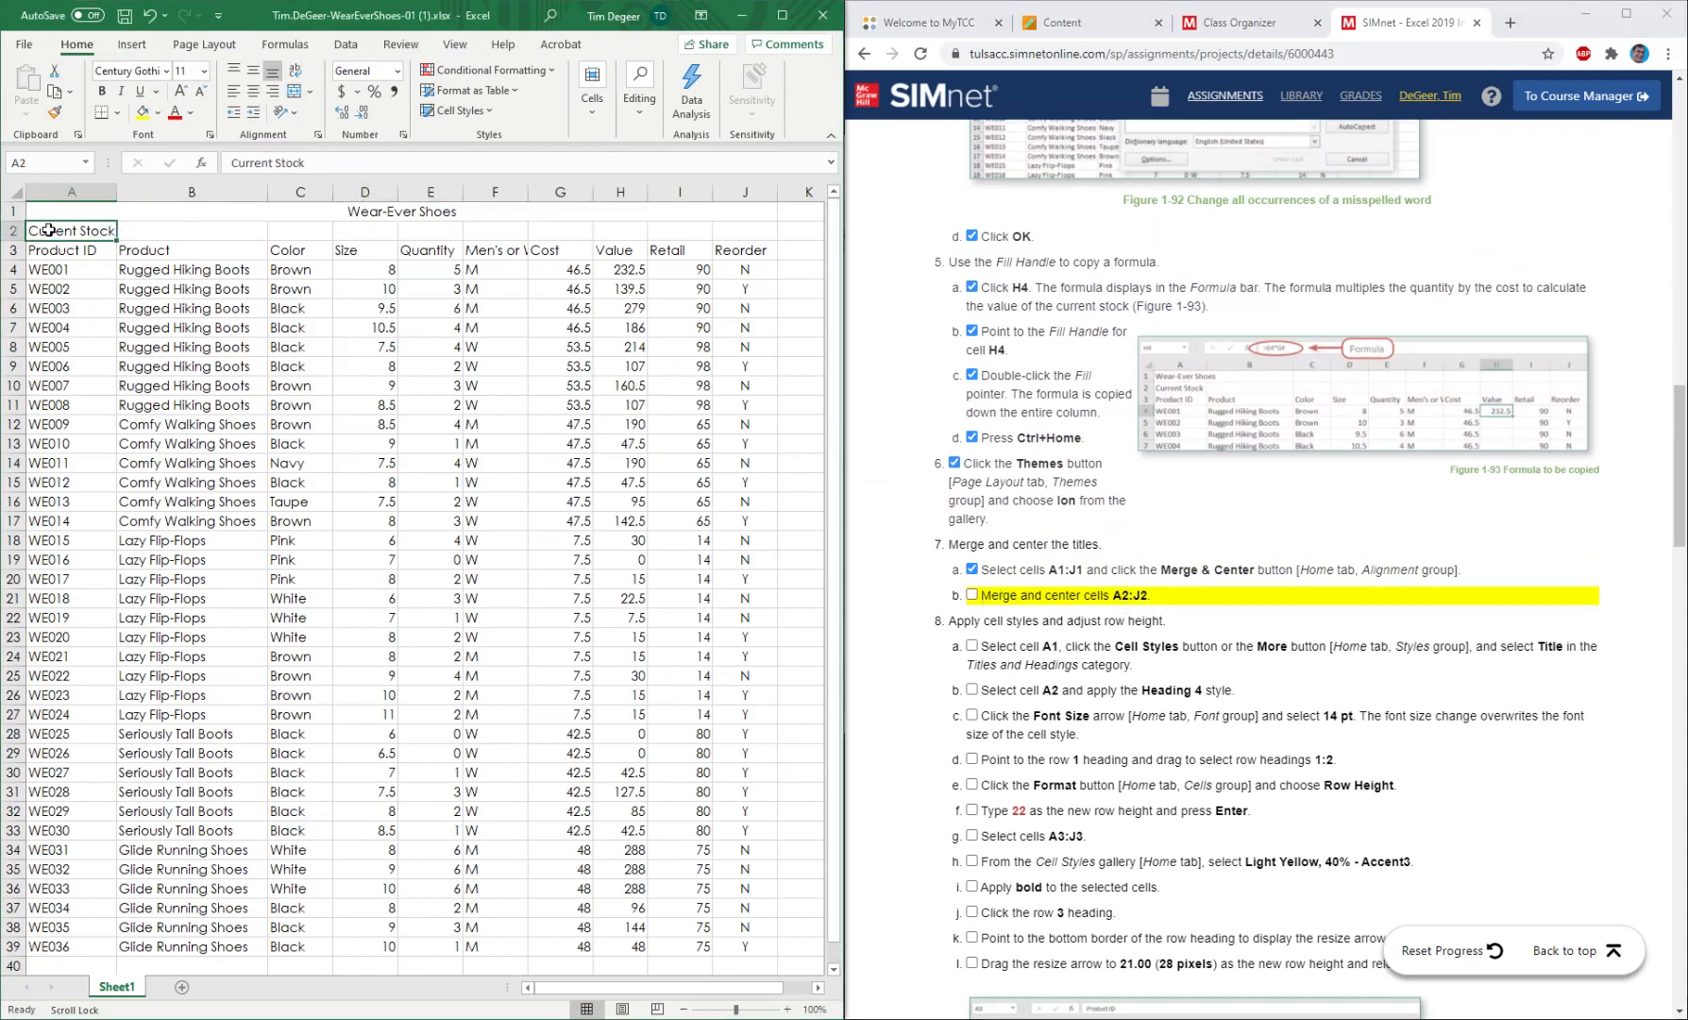
{"action": "left_click_drag", "start_coordinate": [70, 231], "coordinate": [735, 233]}
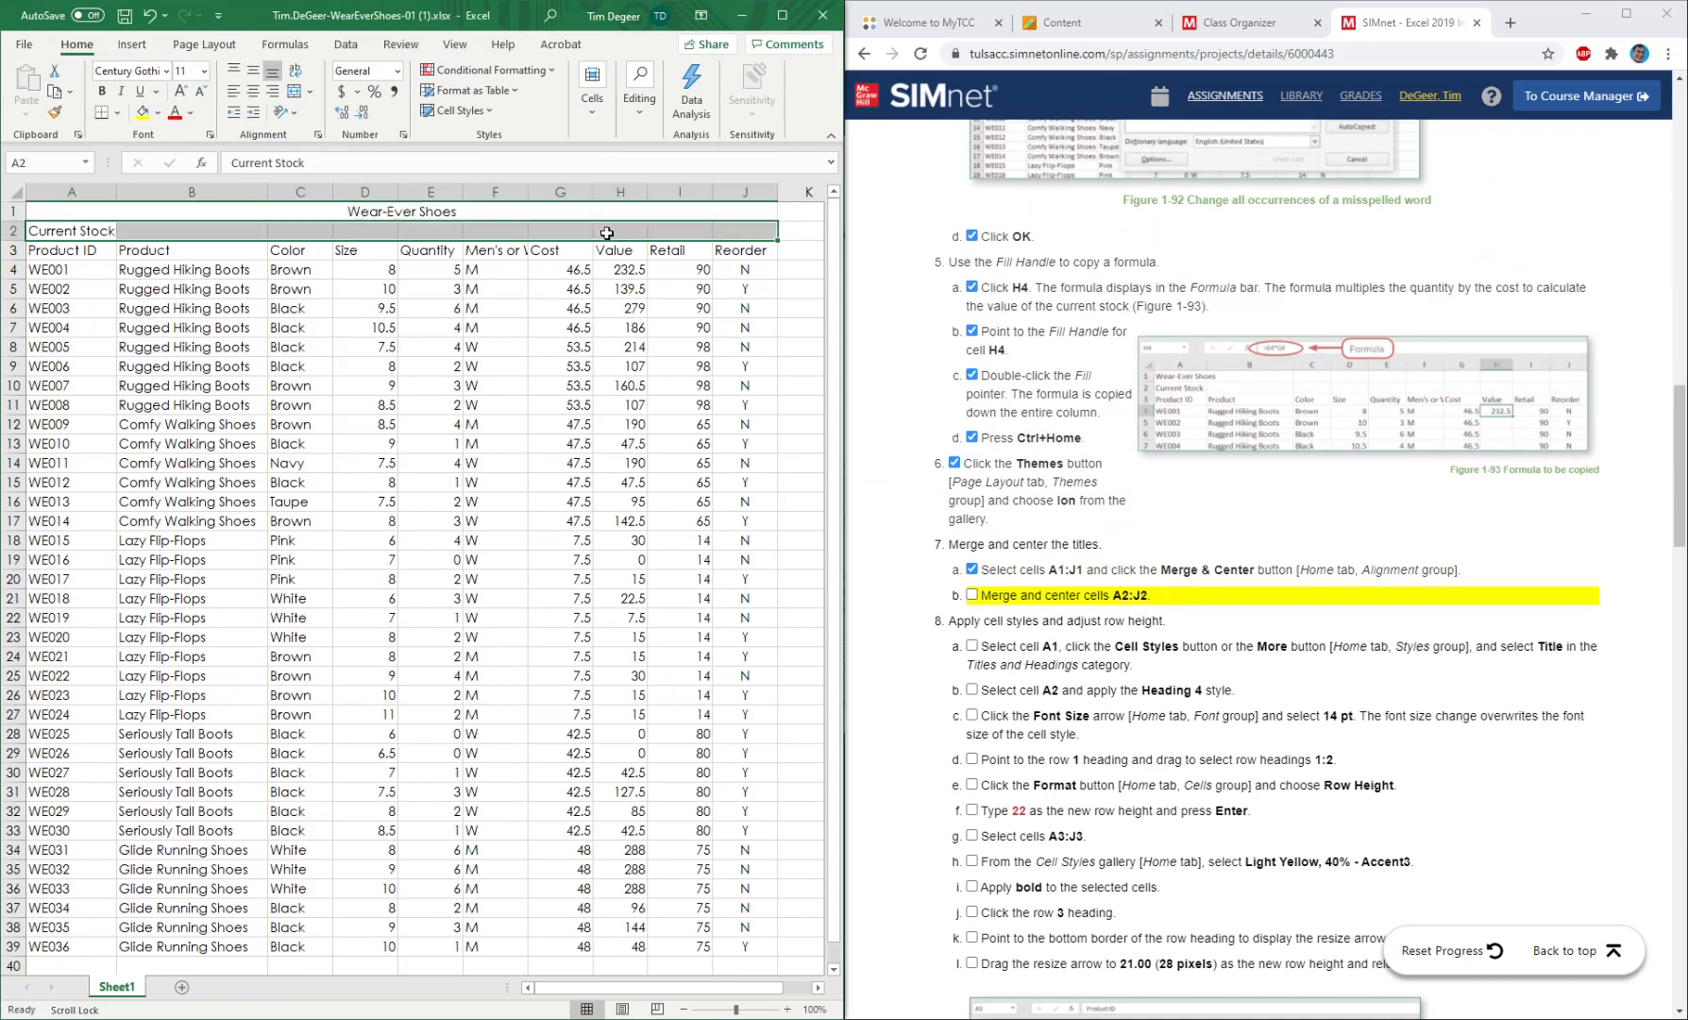
{"action": "left_click", "coordinate": [298, 93]}
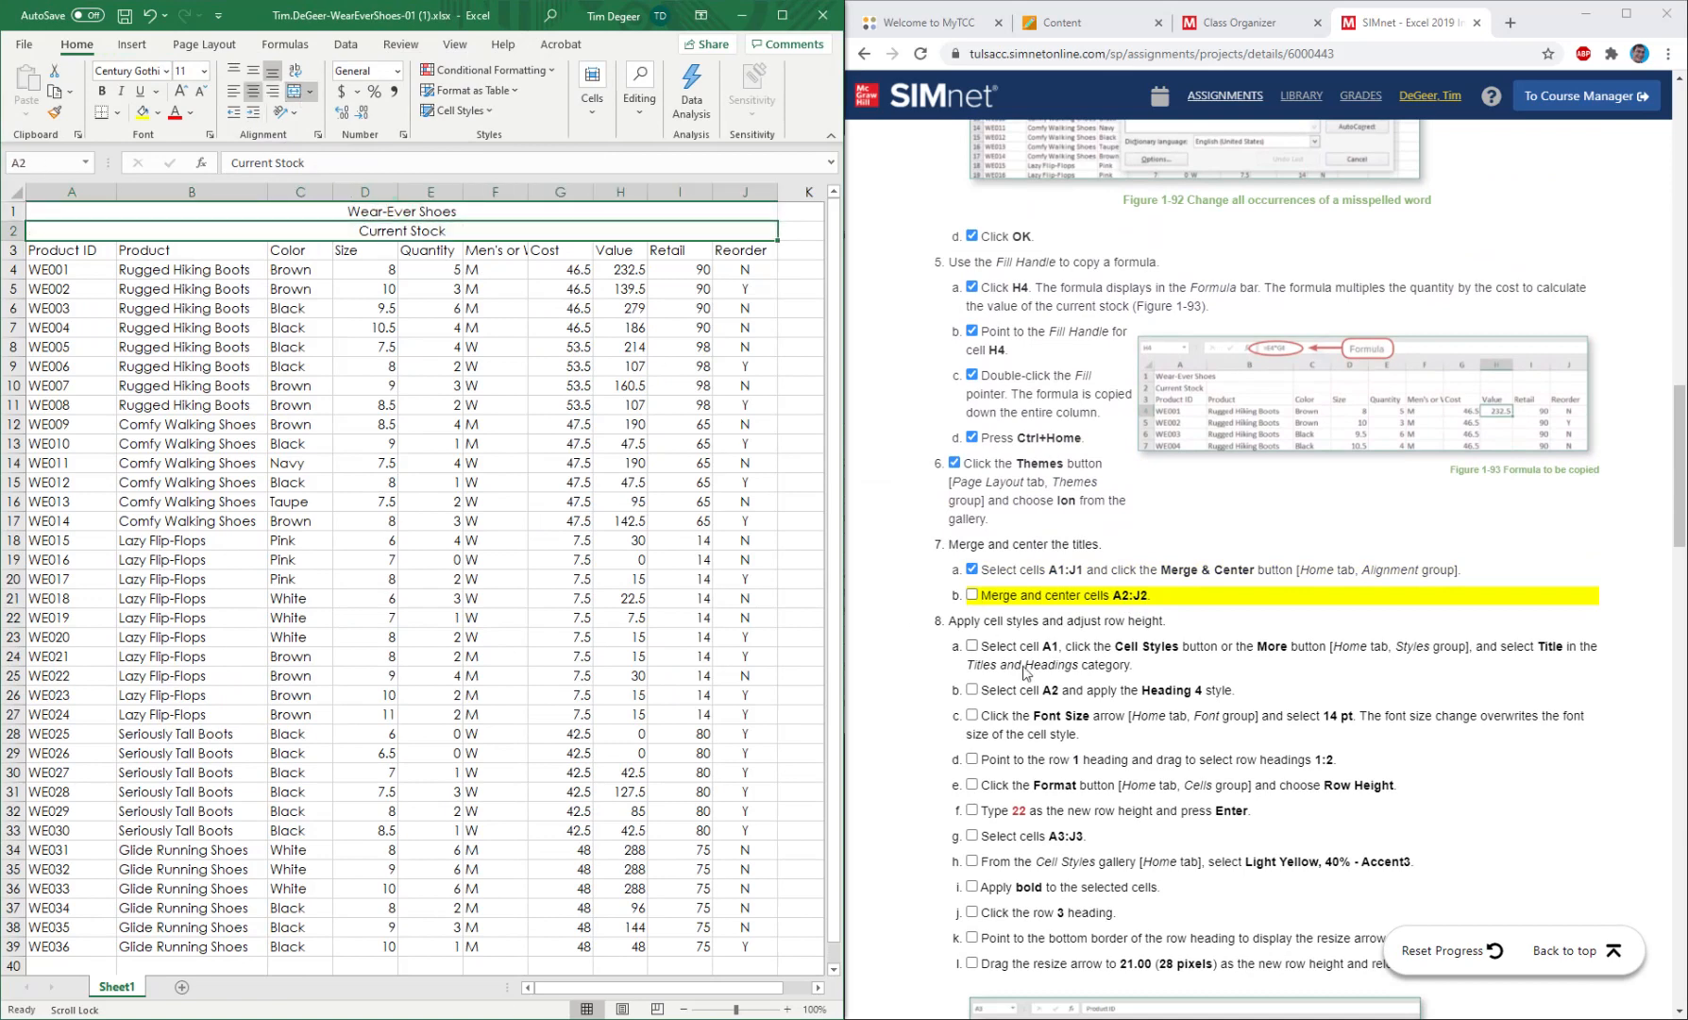
{"action": "left_click", "coordinate": [971, 593]}
{"action": "left_click", "coordinate": [973, 594]}
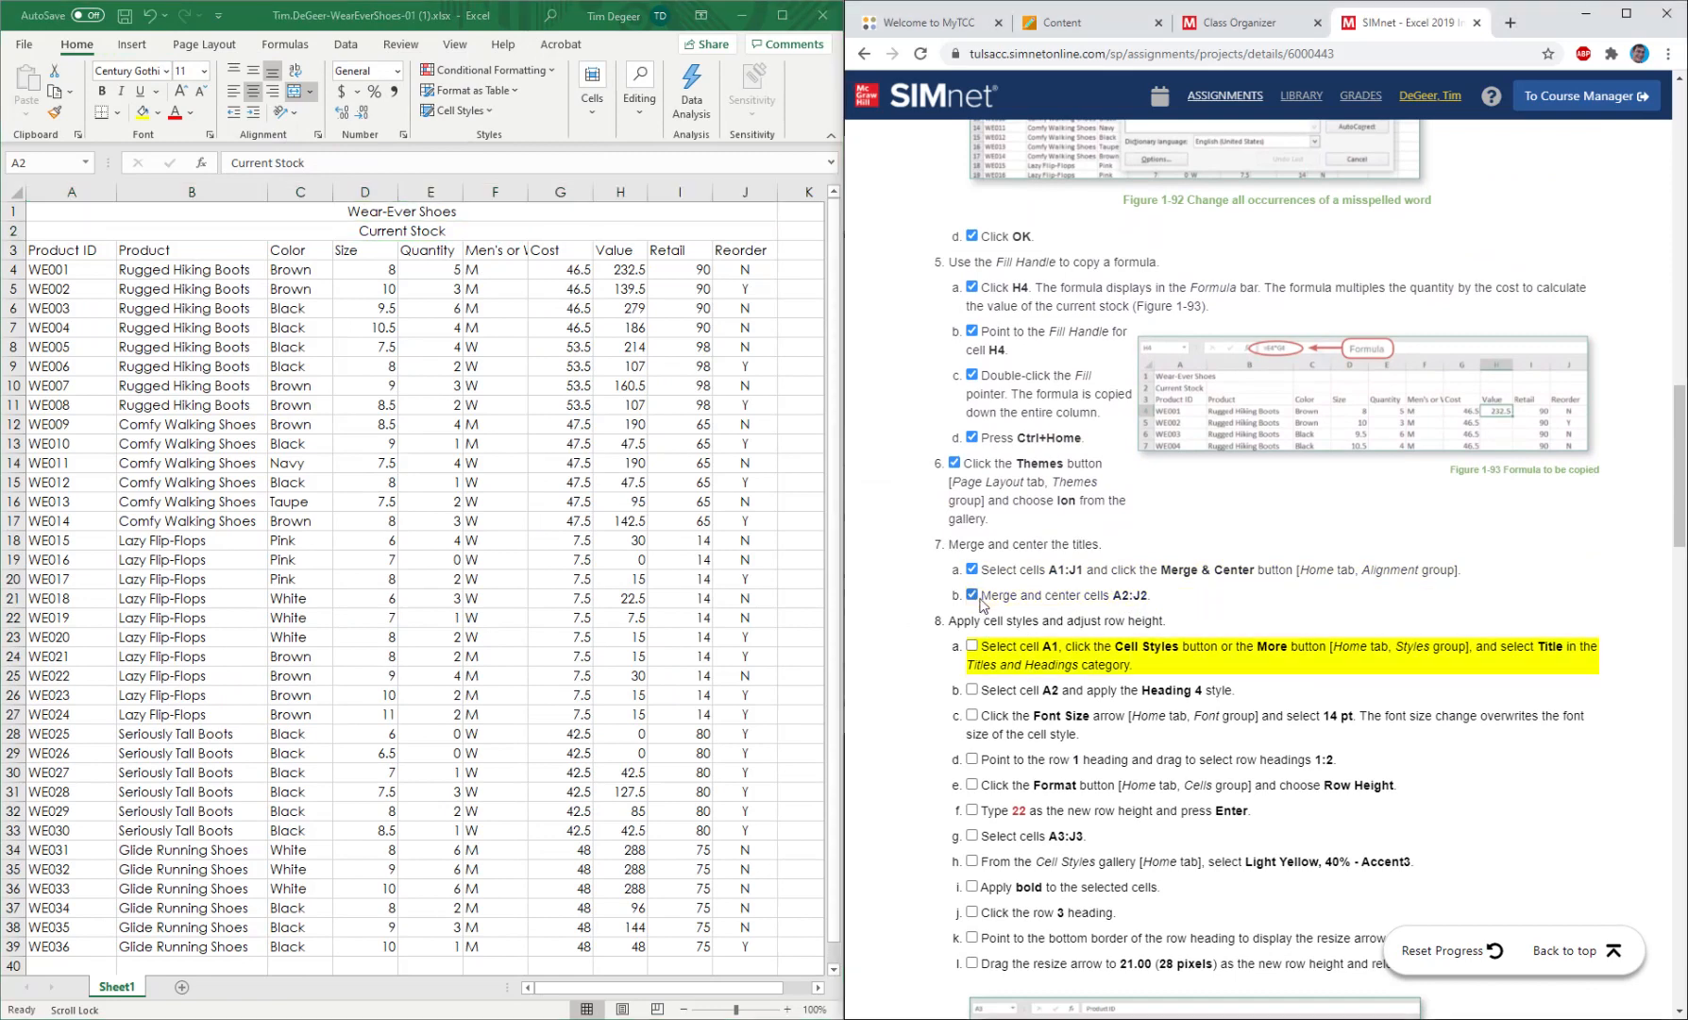
Try the Title cell style on A2, mark instruction 8a as completed, and undo the style.
{"action": "scroll", "coordinate": [1075, 609], "scroll_direction": "down", "scroll_amount": 3}
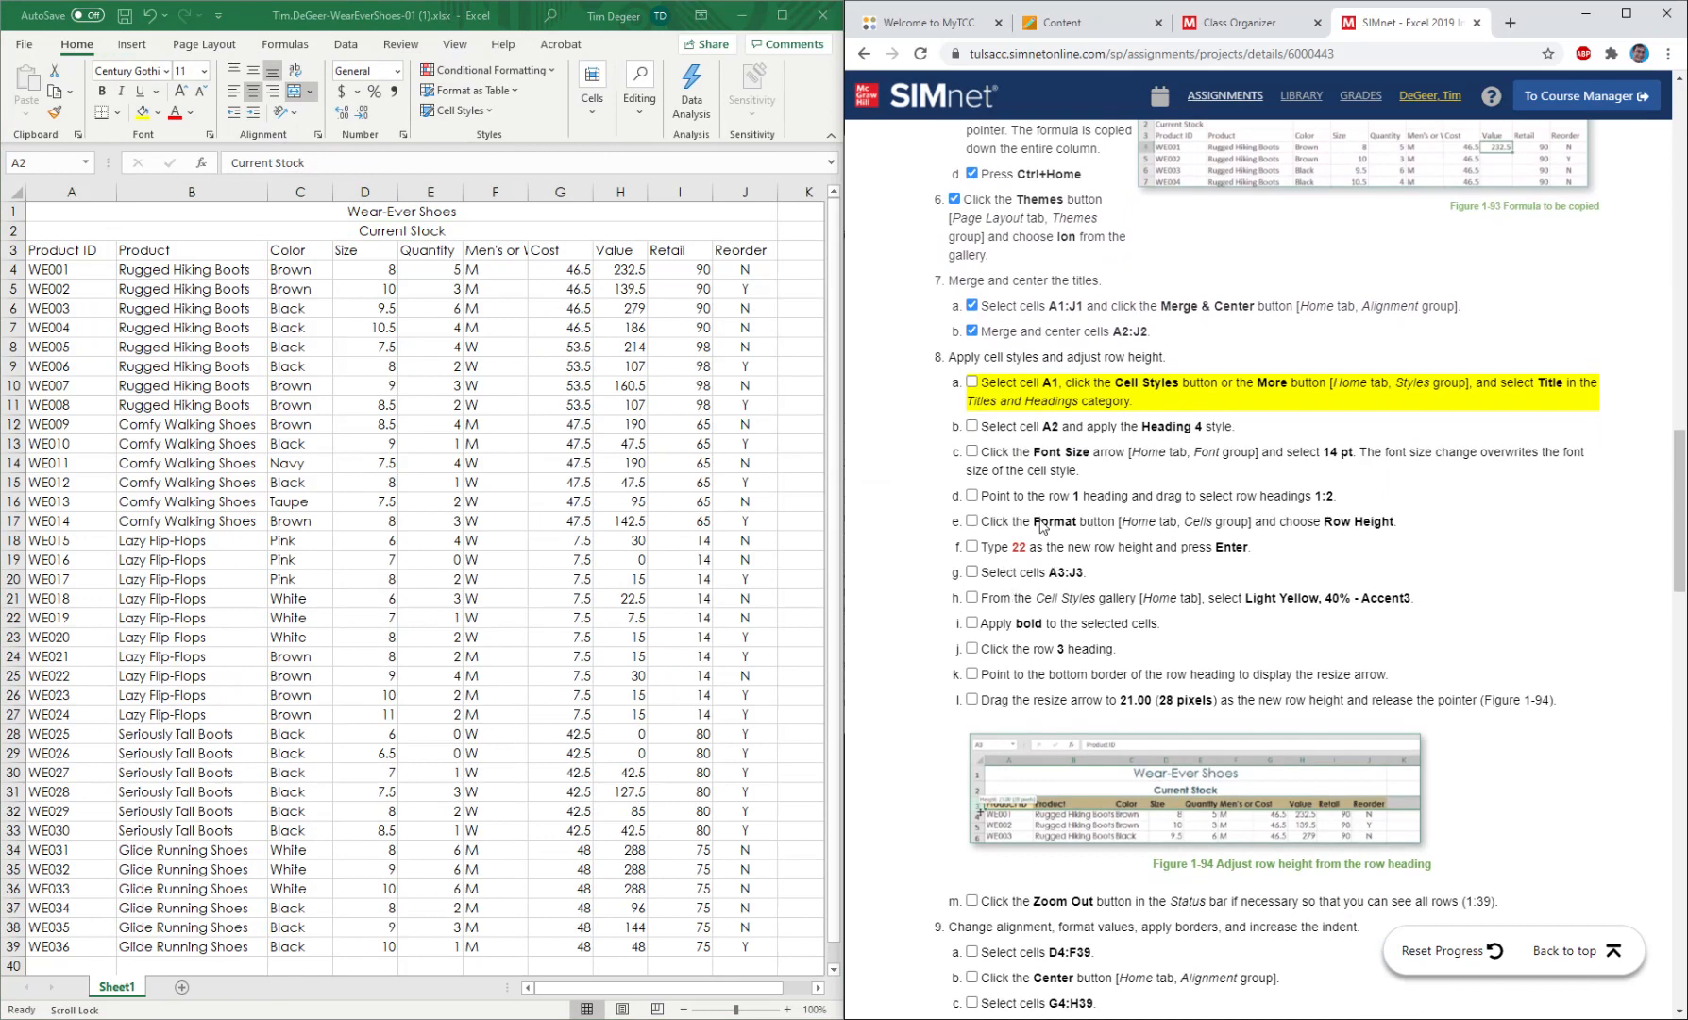
{"action": "left_click", "coordinate": [72, 212]}
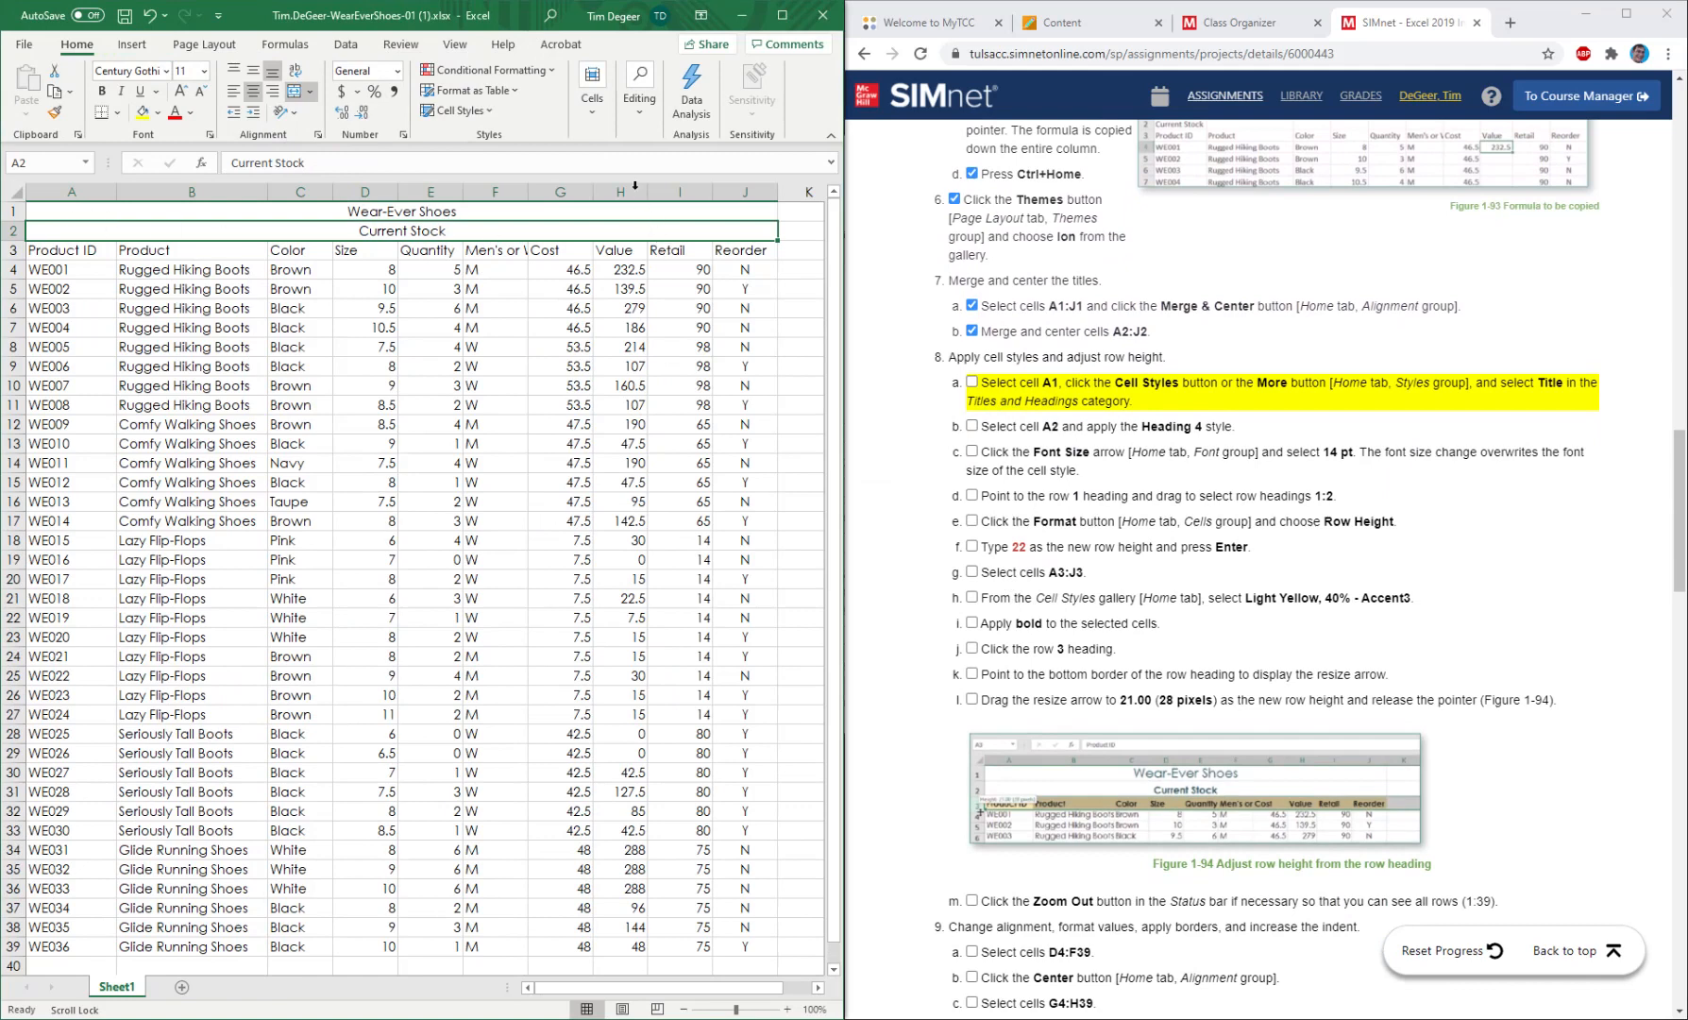
{"action": "left_click", "coordinate": [593, 104]}
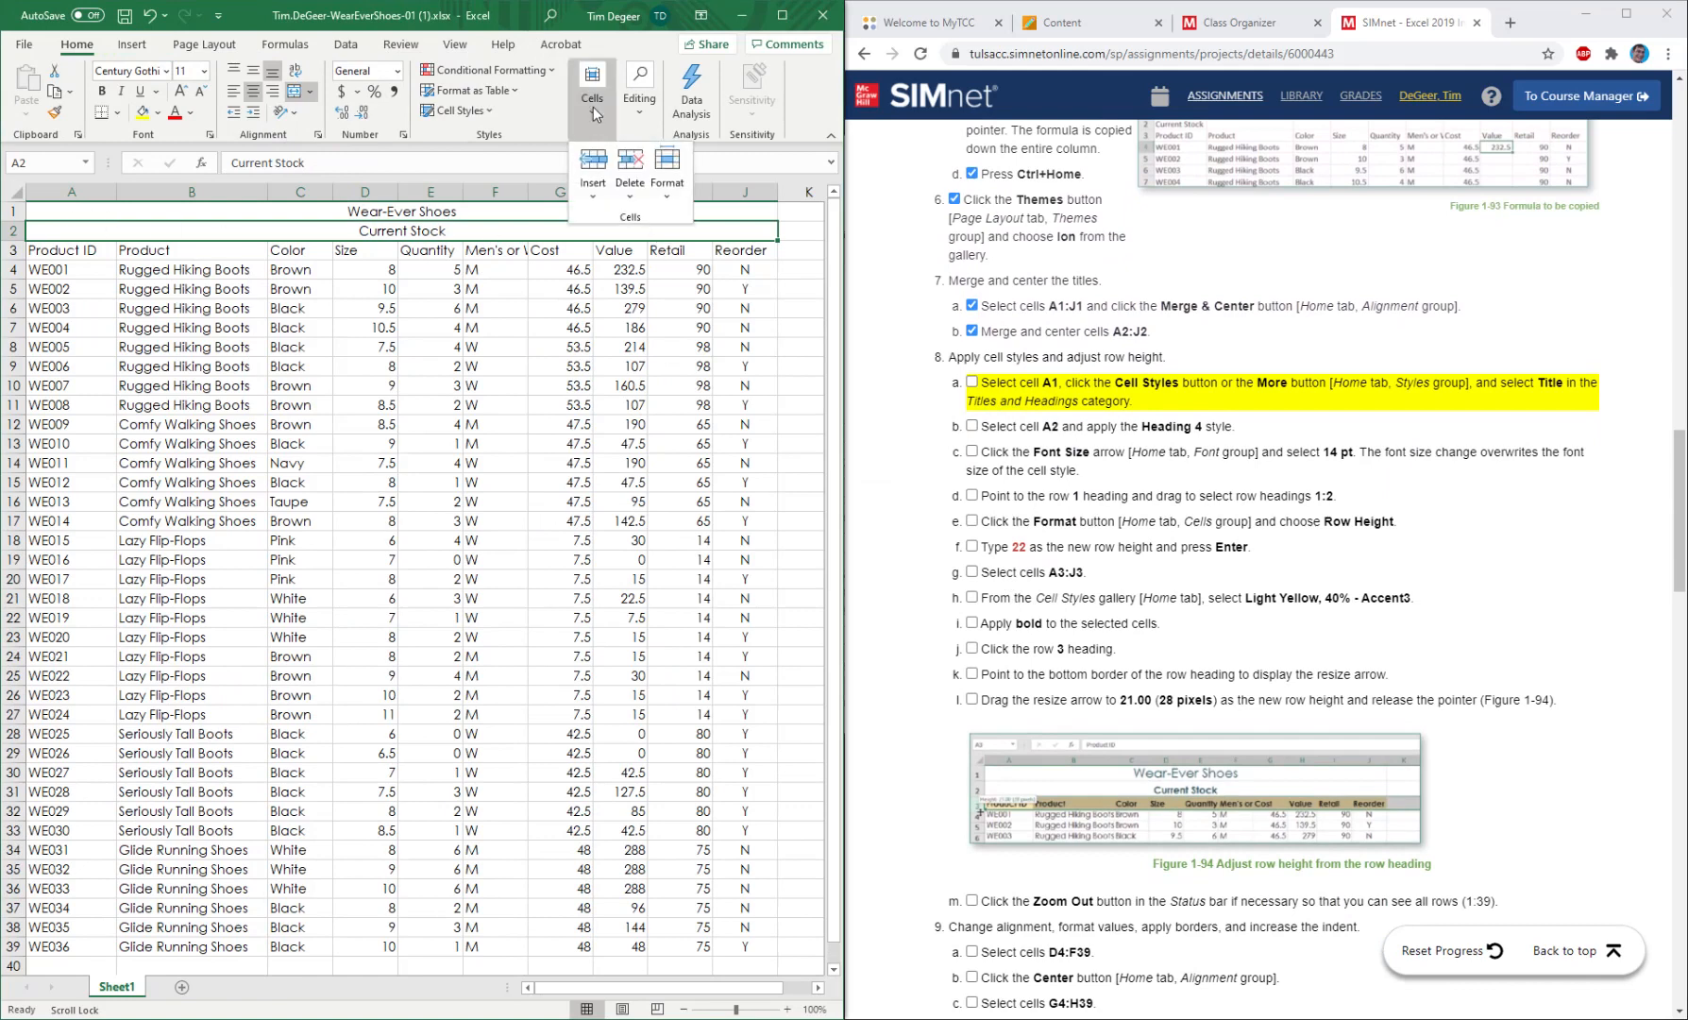
{"action": "left_click", "coordinate": [593, 111]}
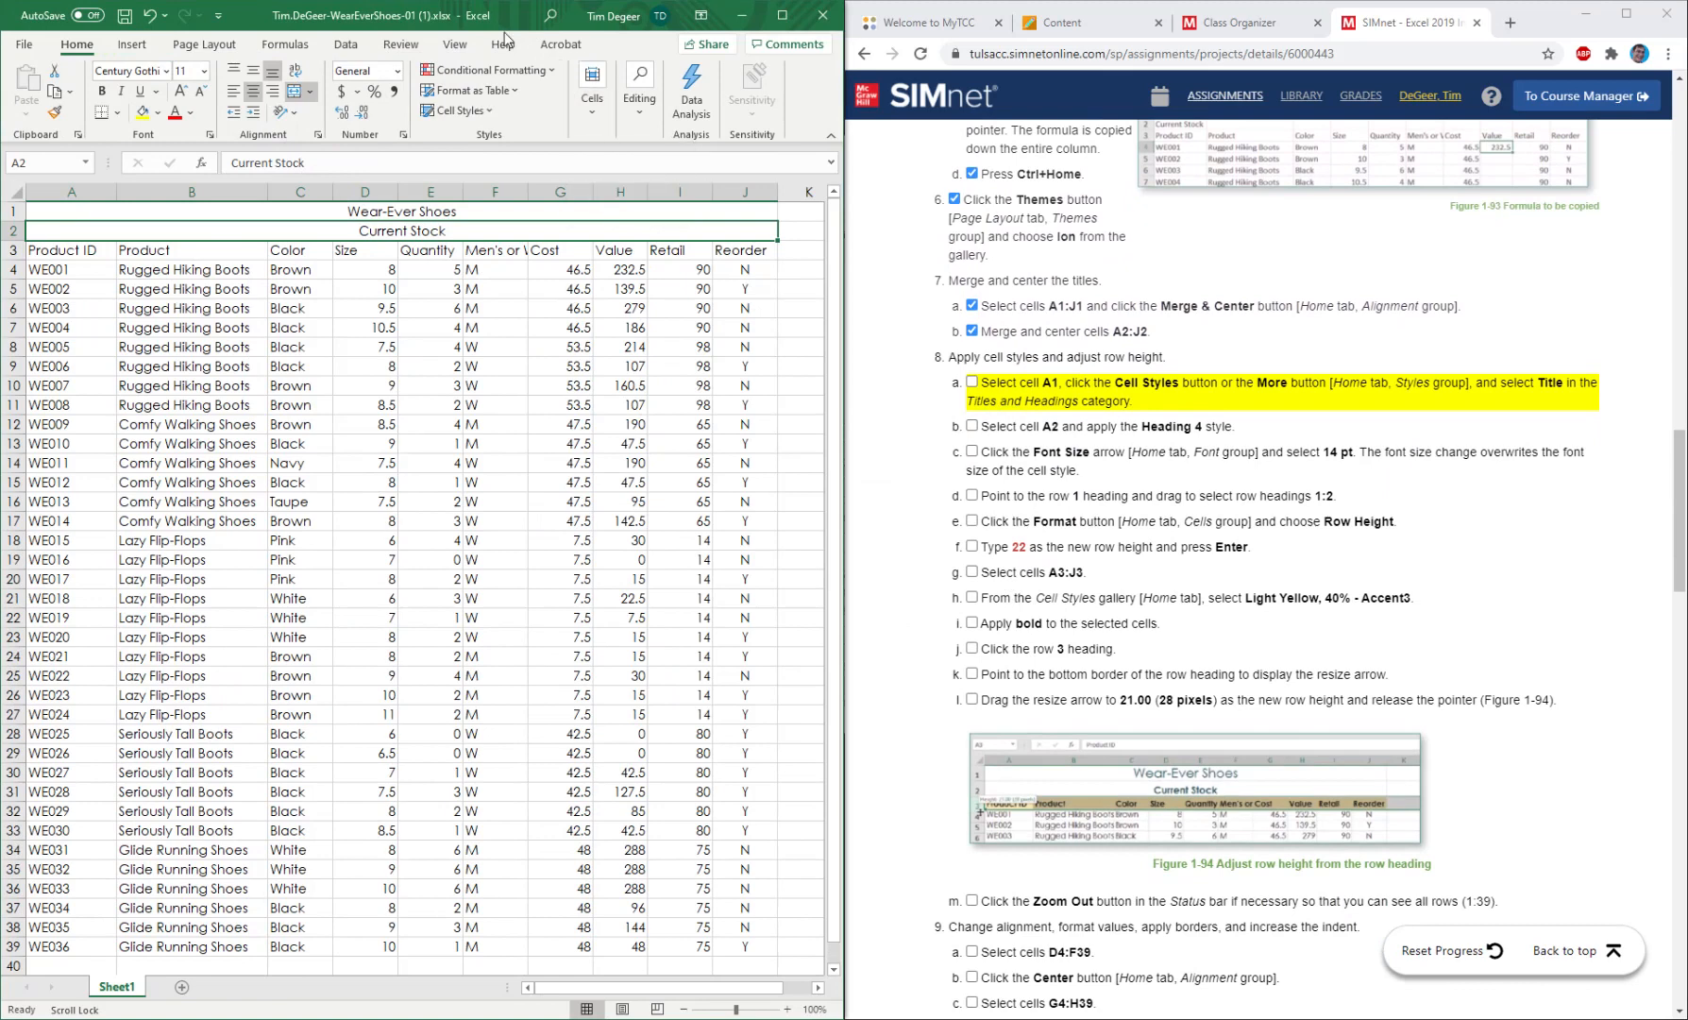
{"action": "left_click", "coordinate": [451, 111]}
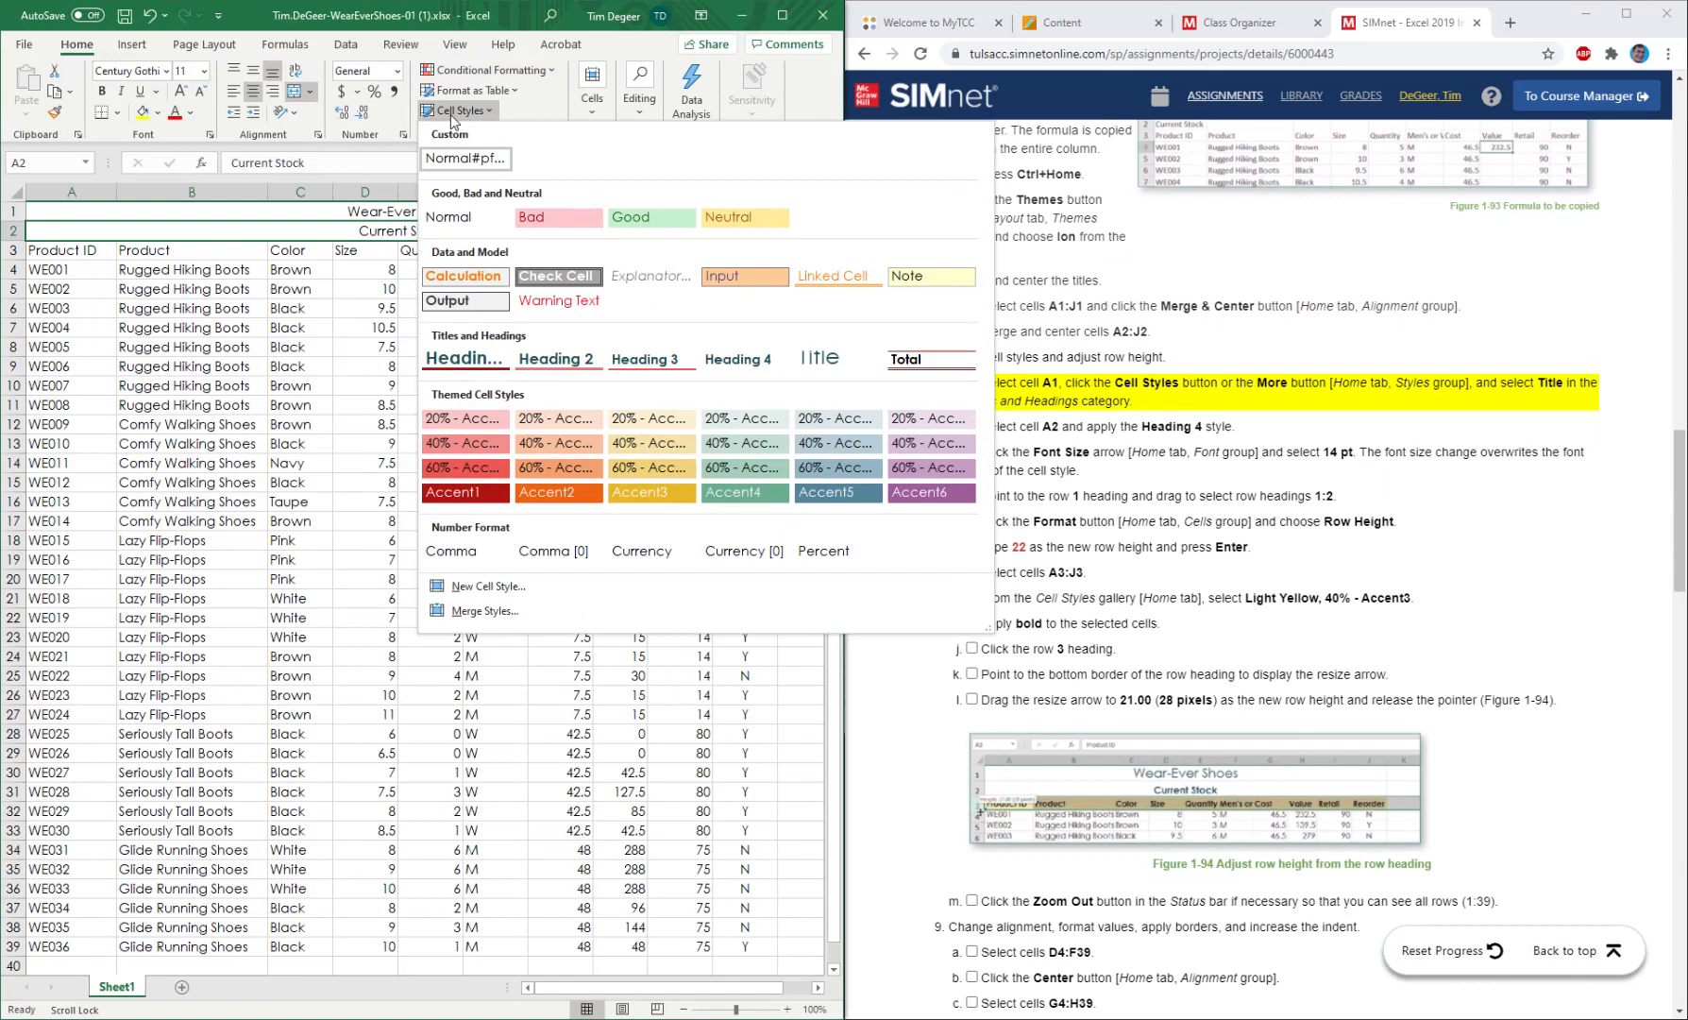
{"action": "left_click", "coordinate": [811, 359]}
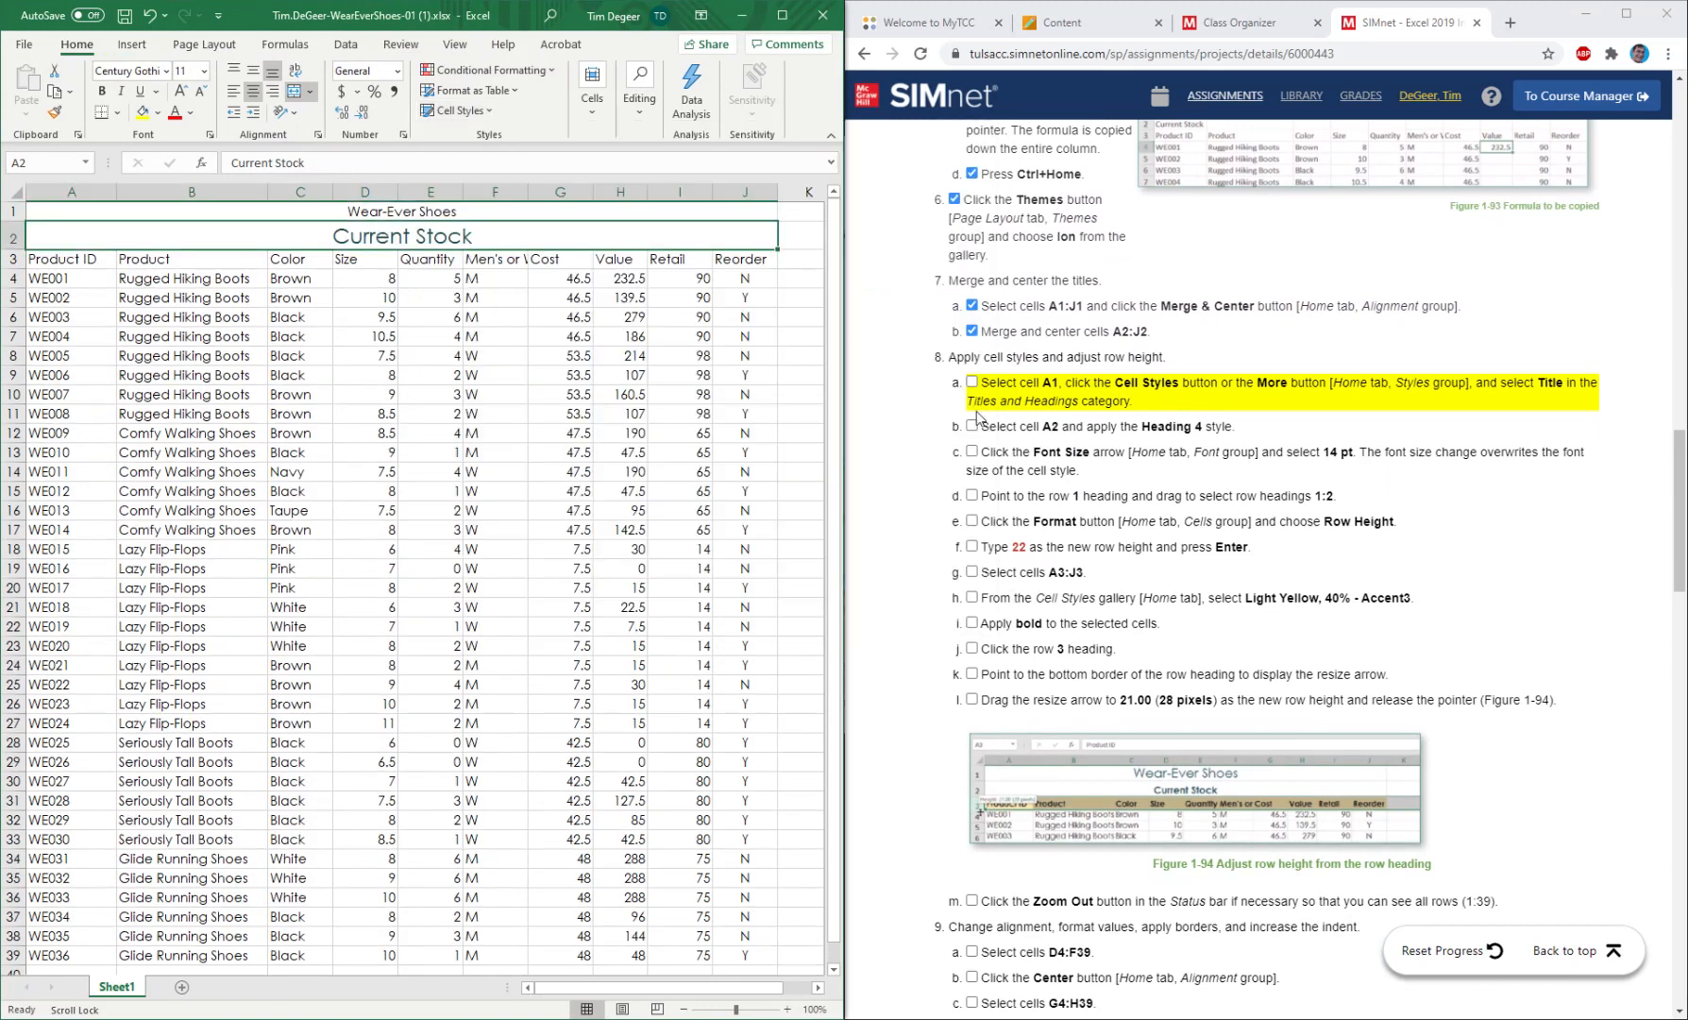
{"action": "left_click", "coordinate": [972, 382]}
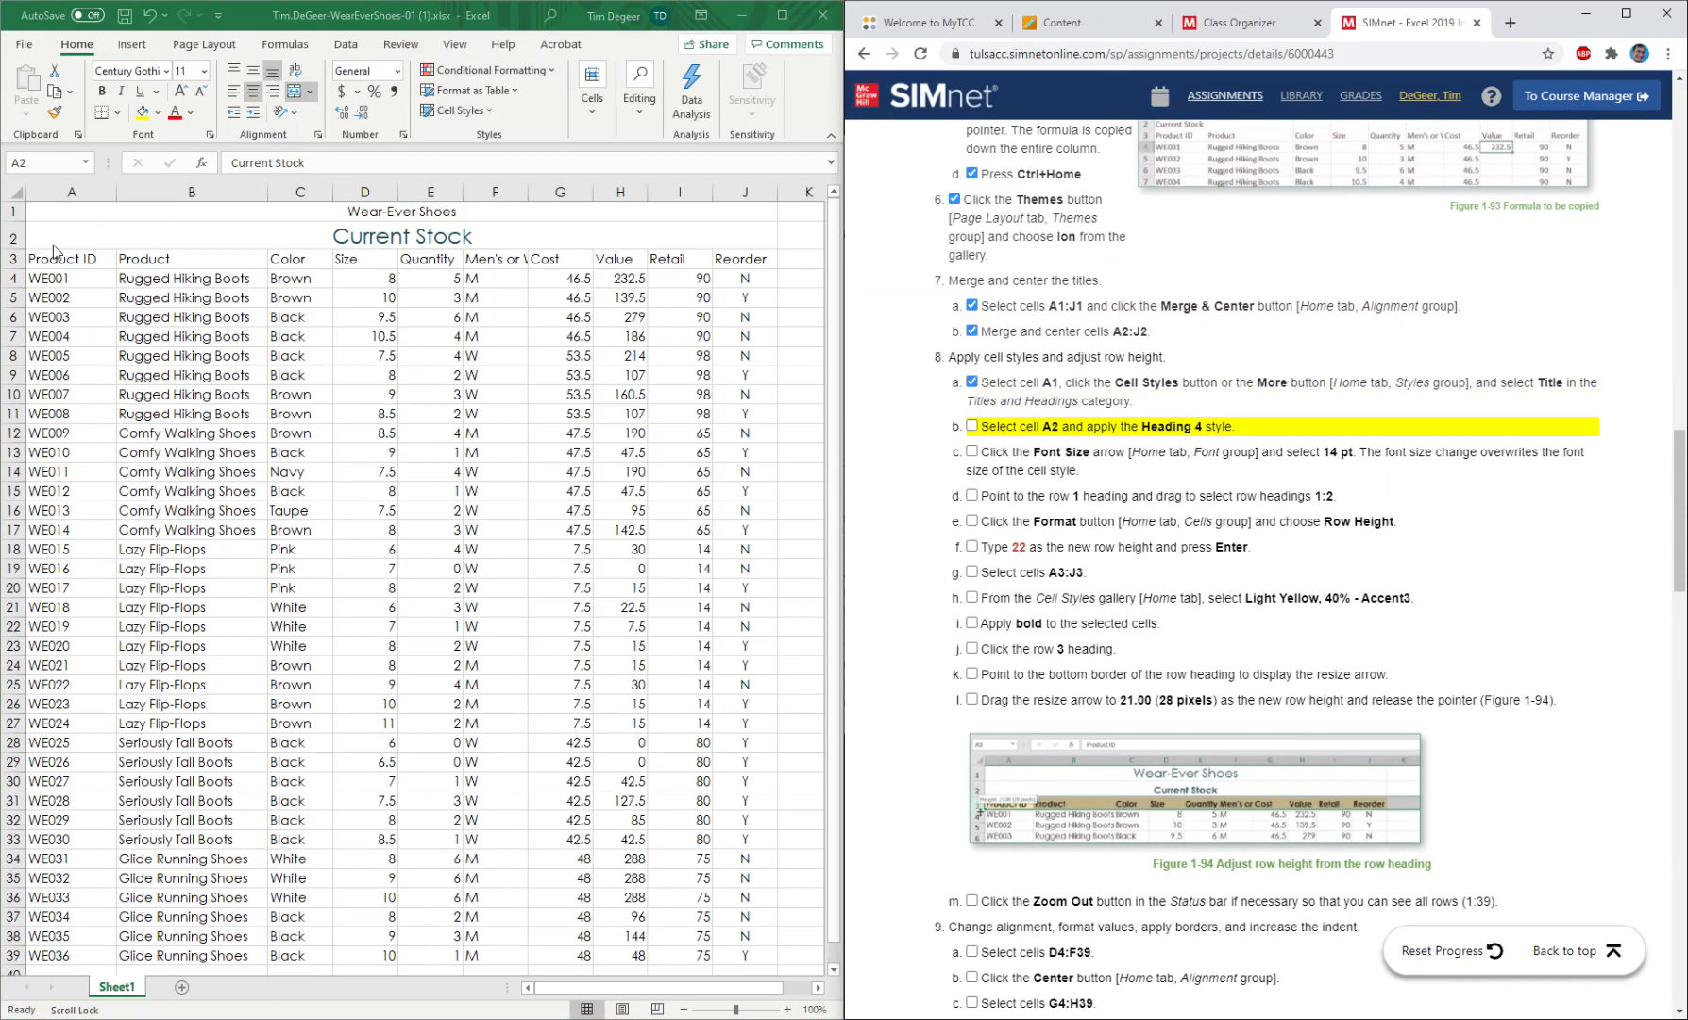
{"action": "left_click", "coordinate": [398, 236]}
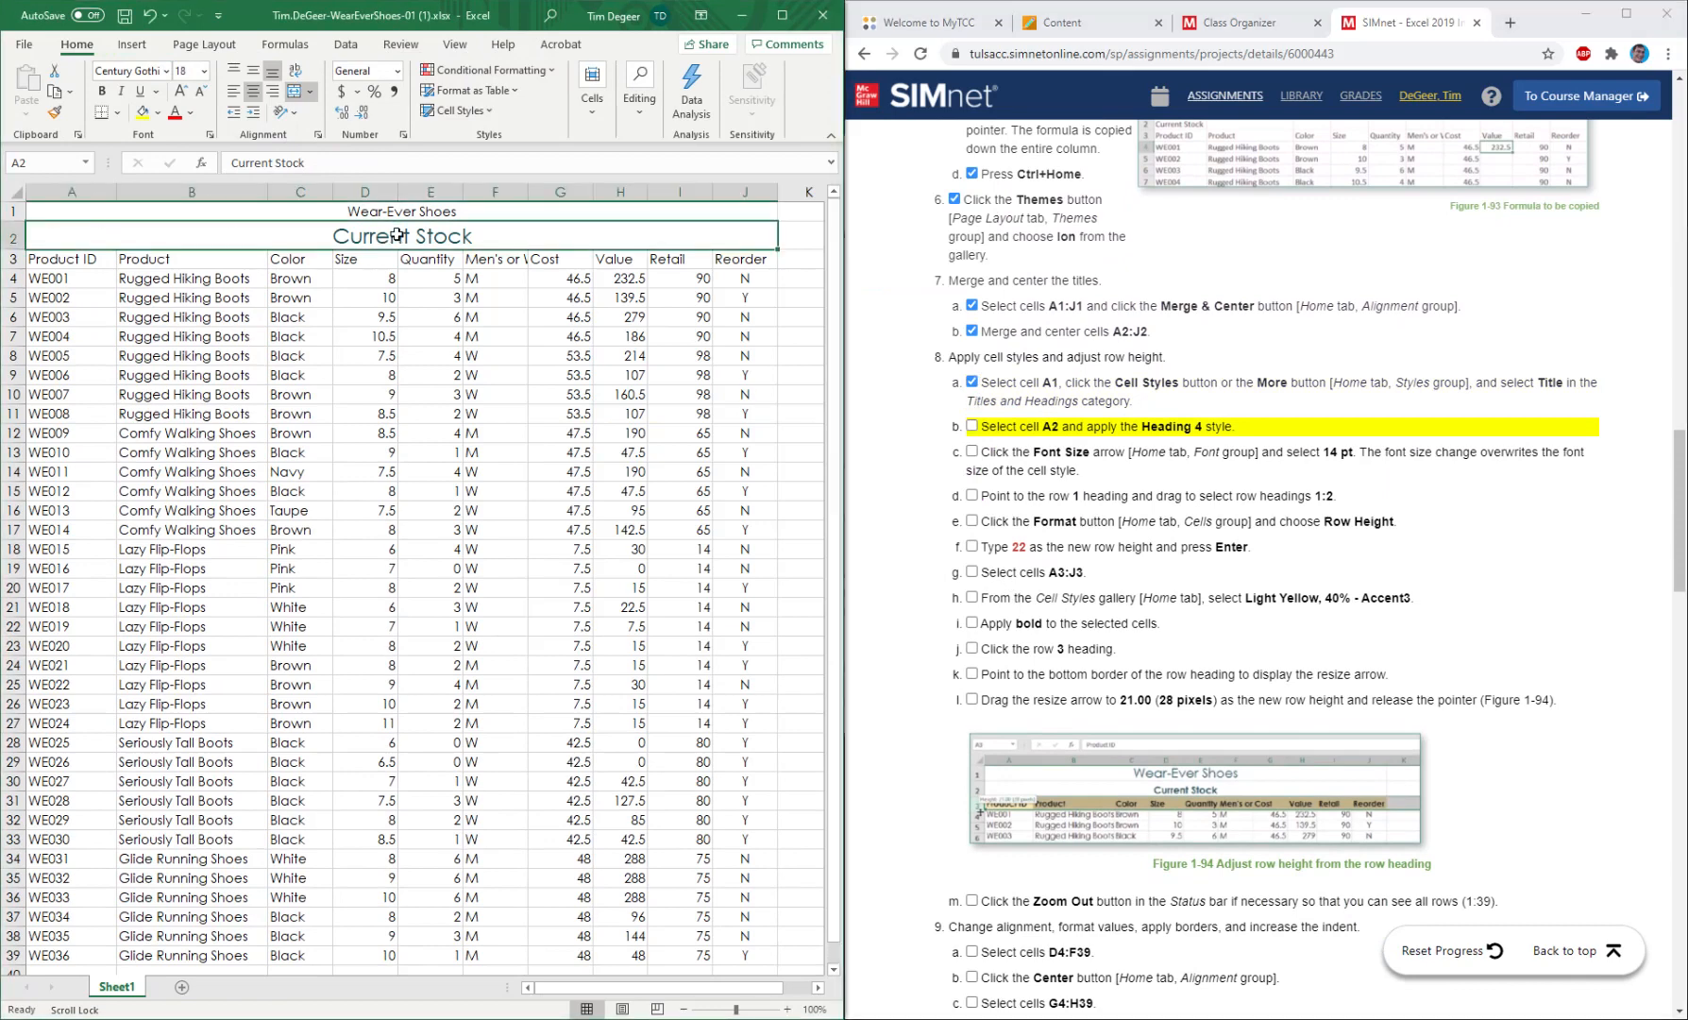
{"action": "left_click", "coordinate": [150, 16]}
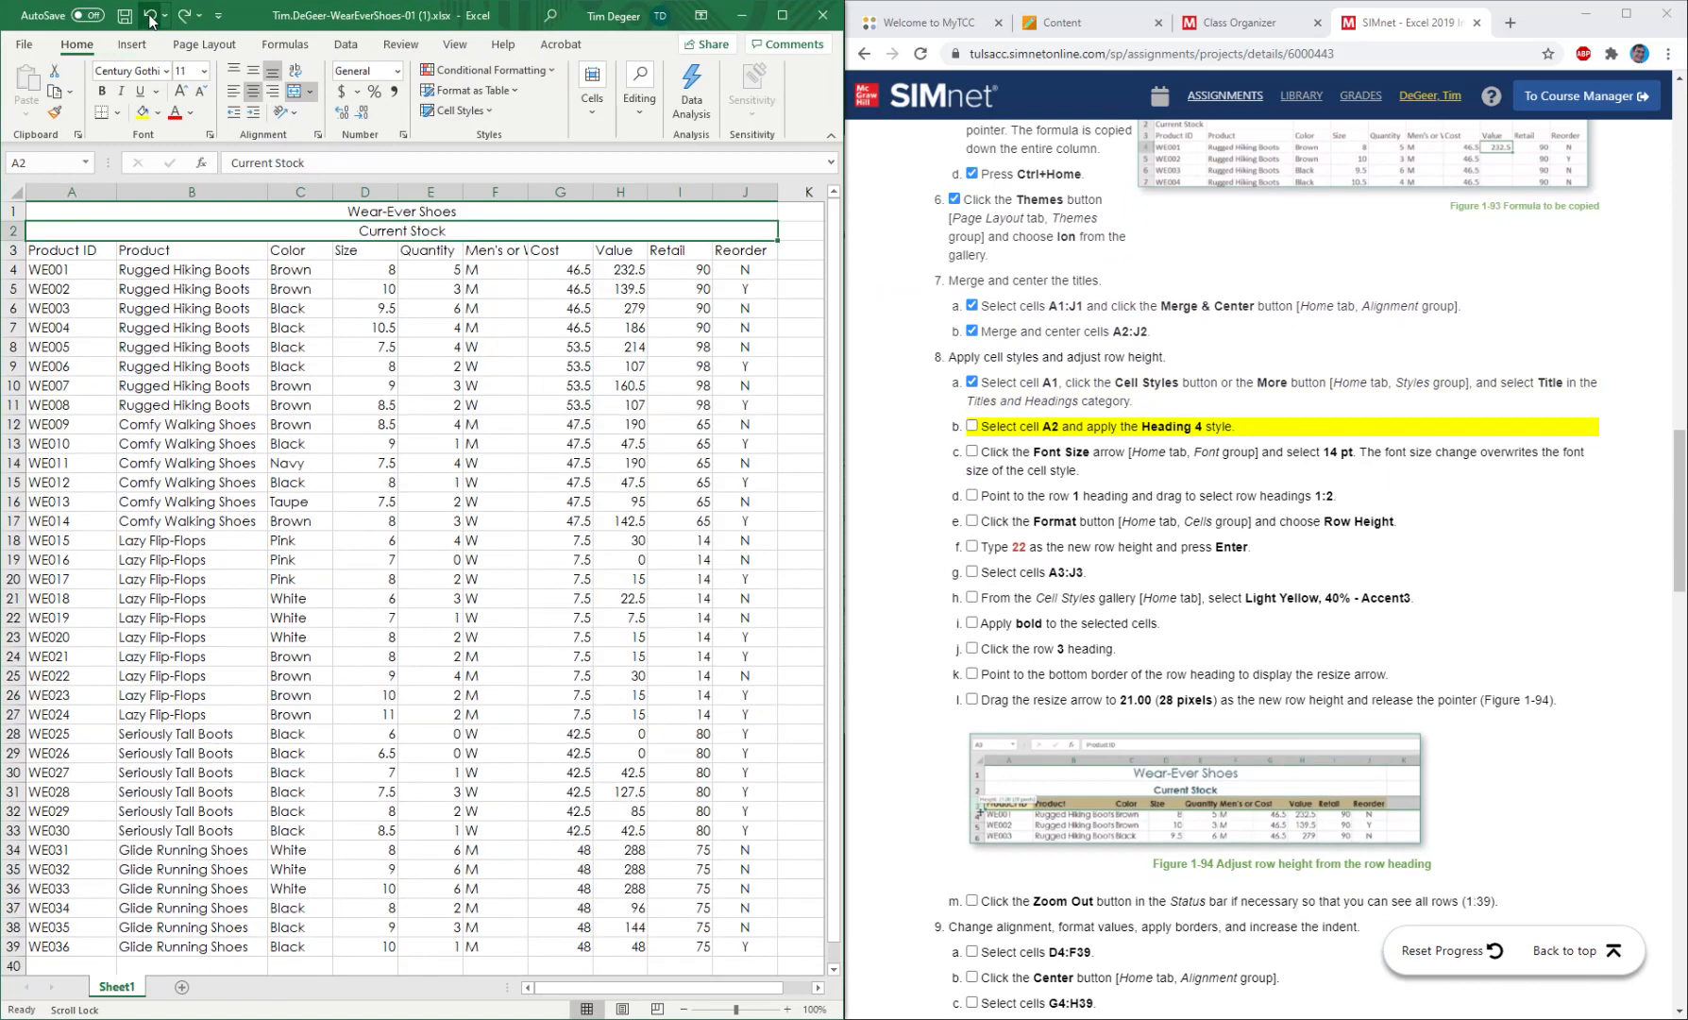
Apply the Title cell style to the Wear-Ever Shoes title in A1.
{"action": "left_click", "coordinate": [415, 212]}
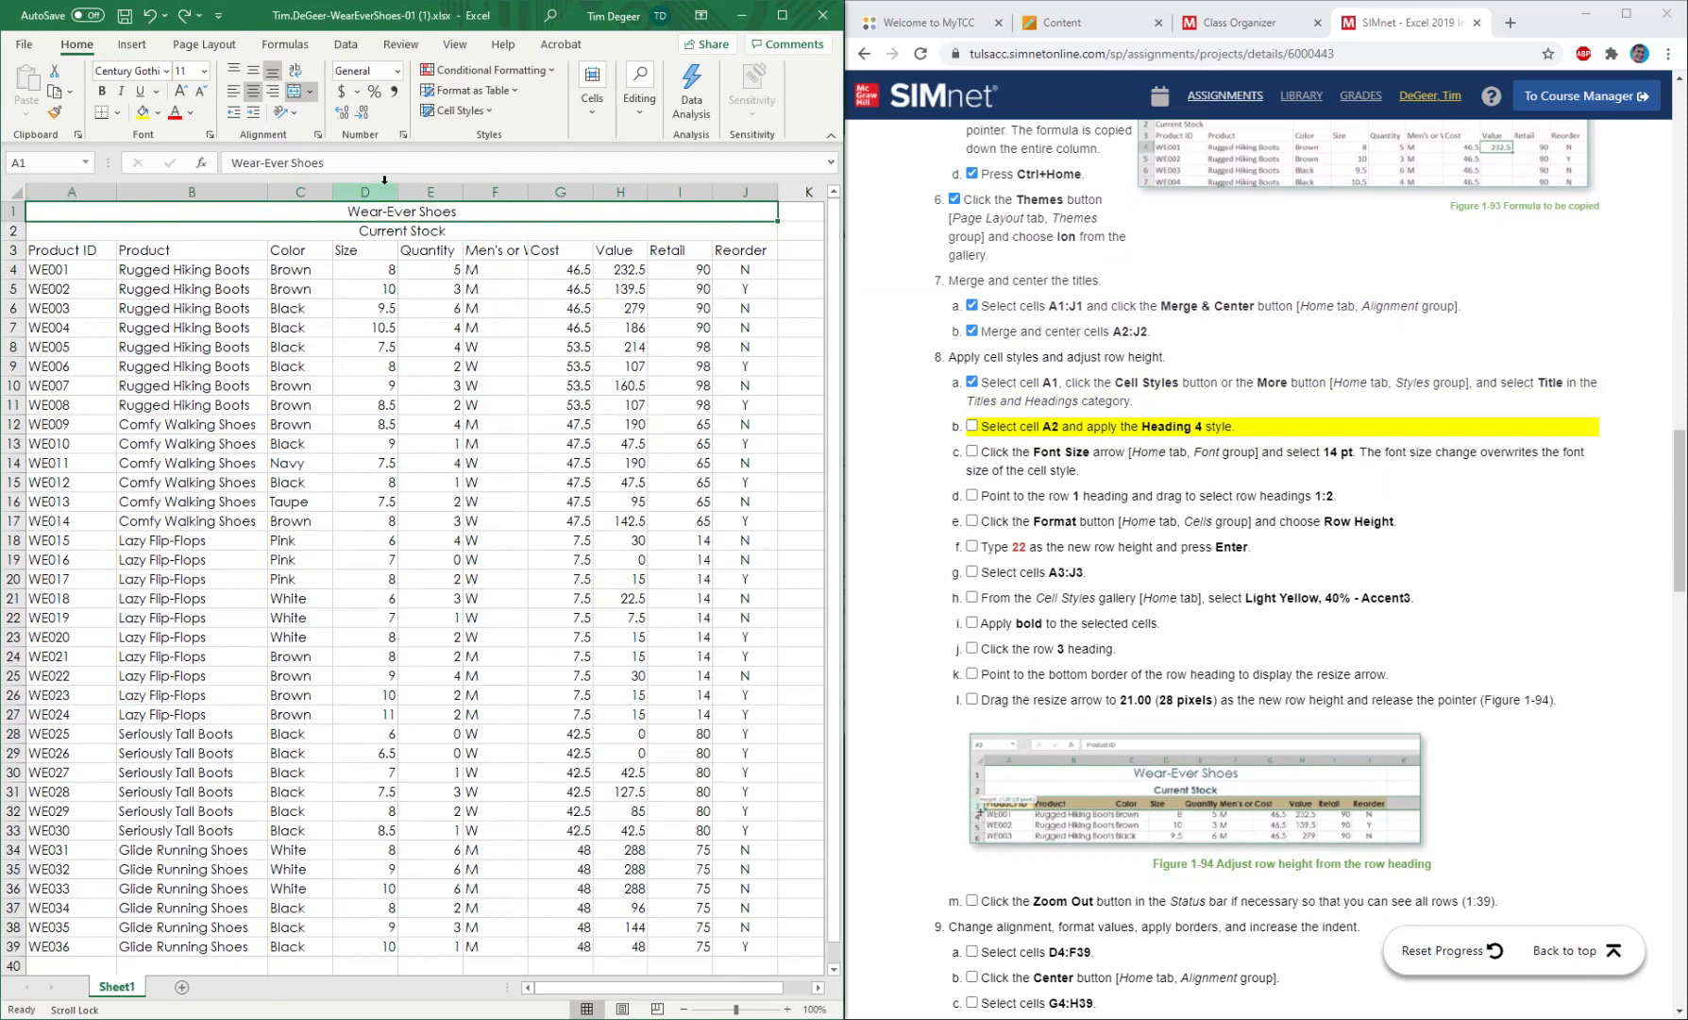
{"action": "left_click", "coordinate": [461, 111]}
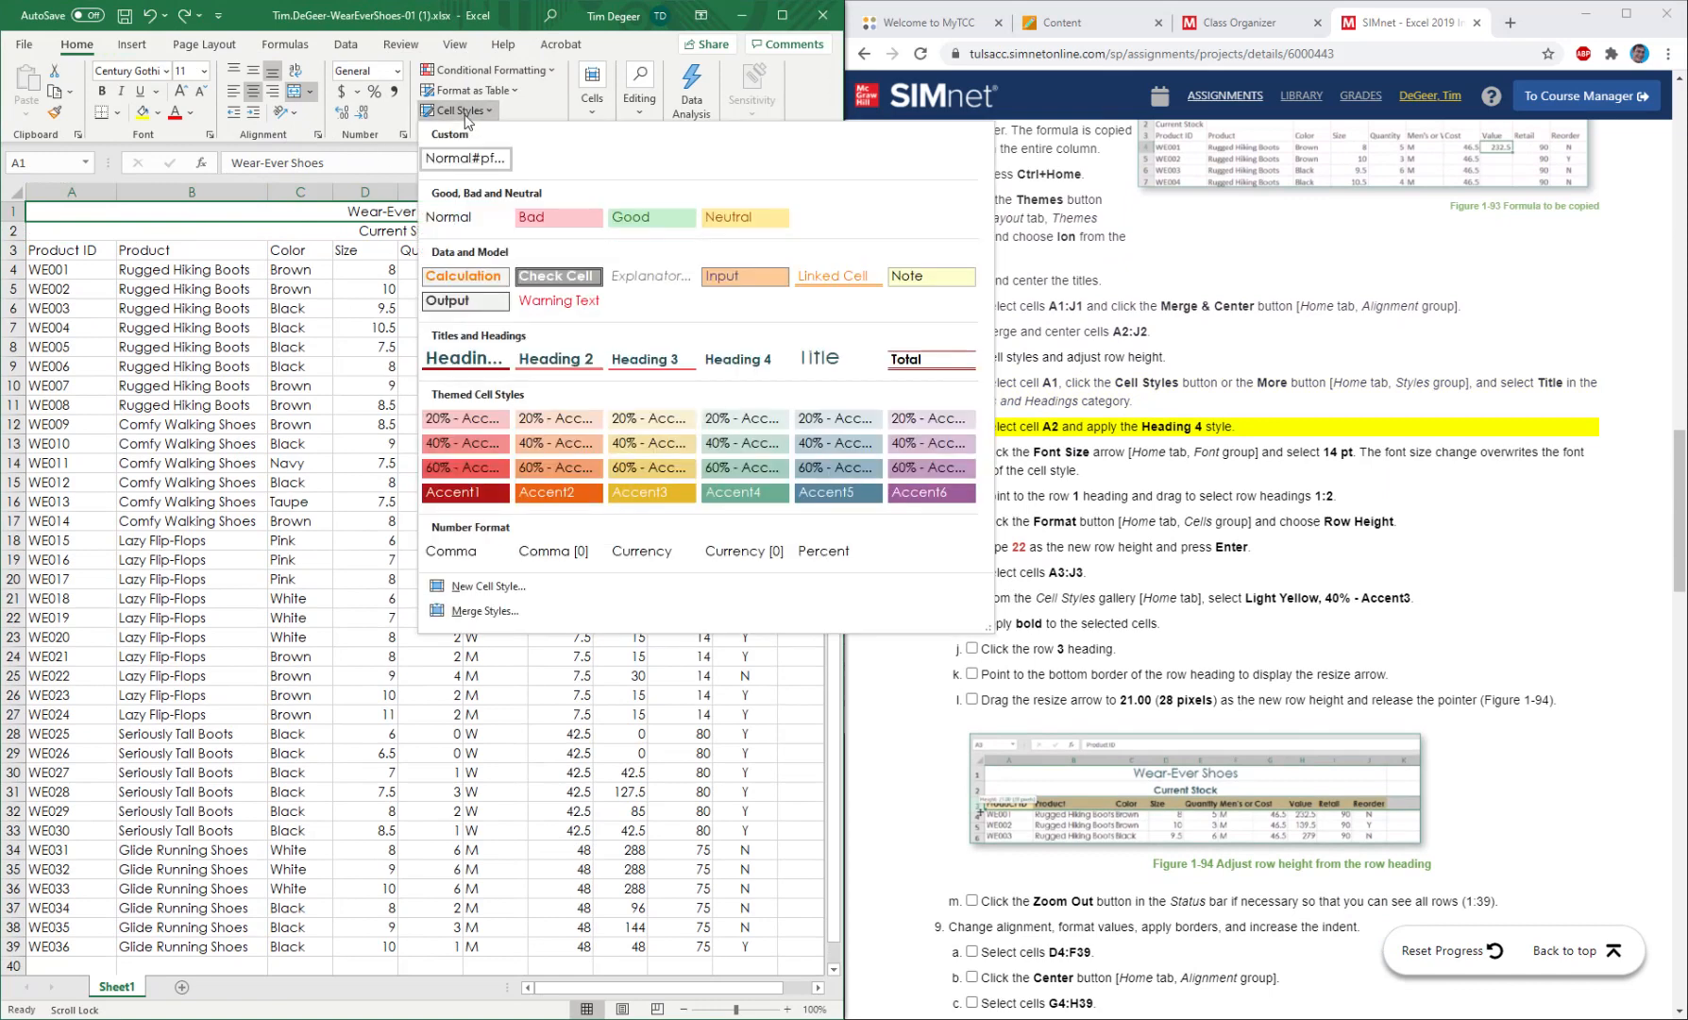
{"action": "left_click", "coordinate": [833, 359]}
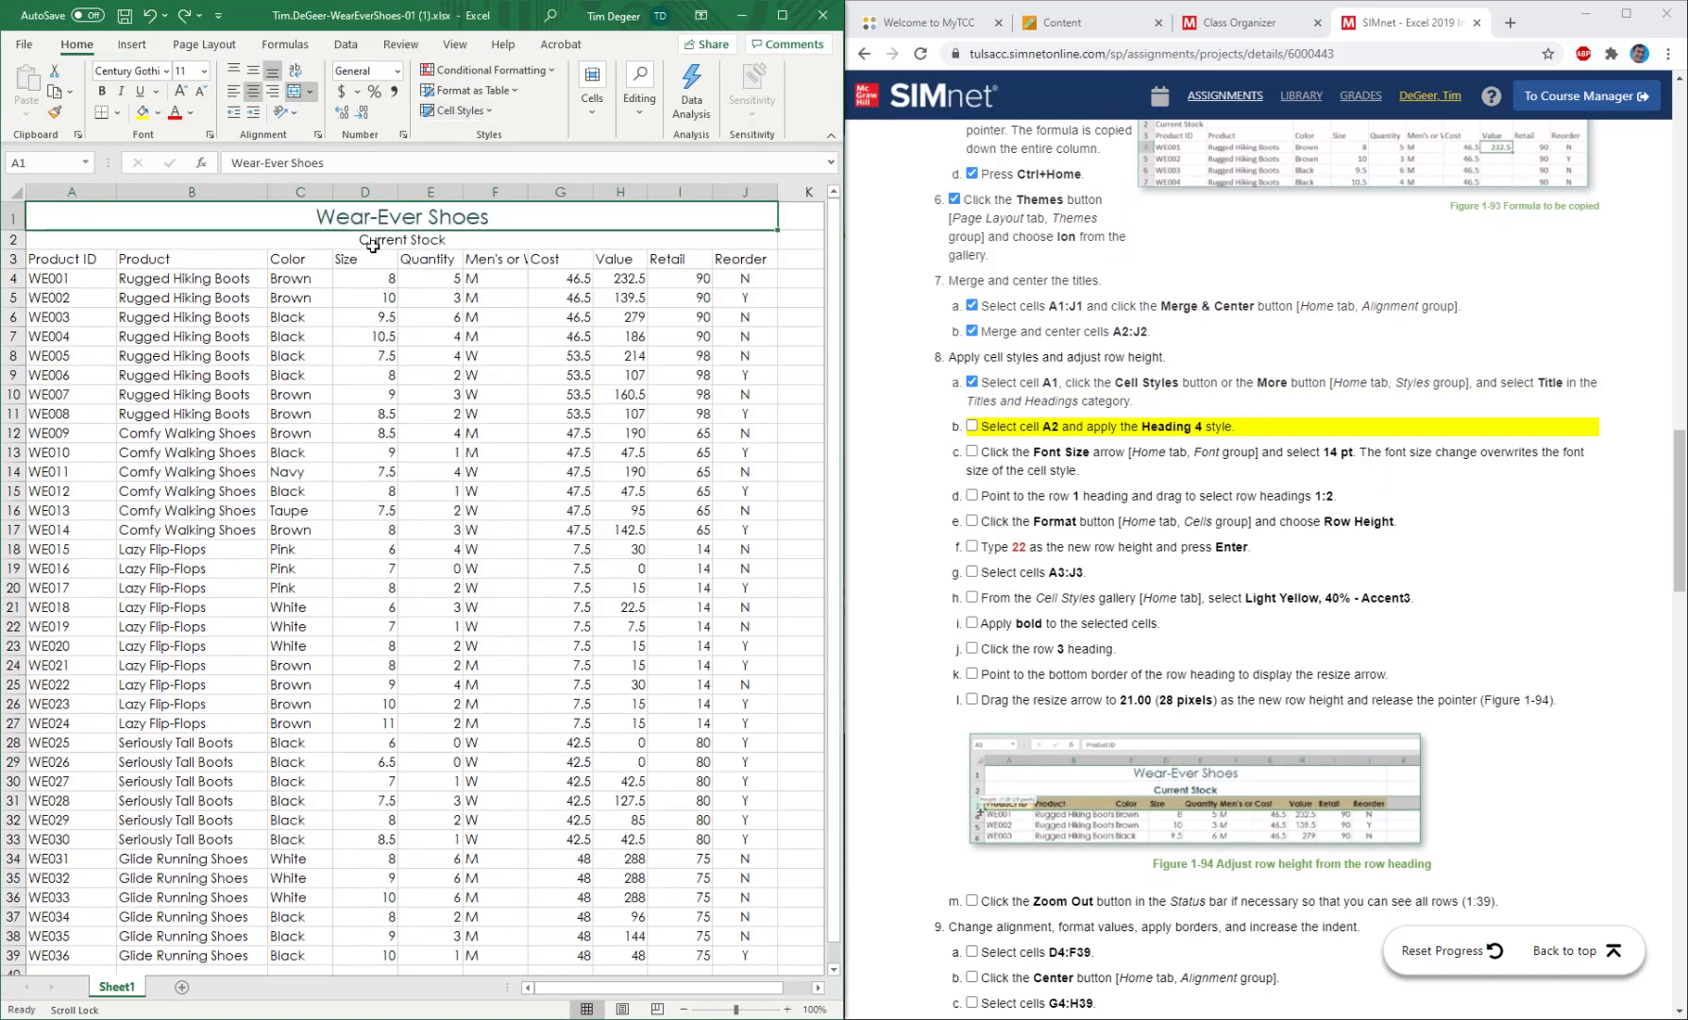
Apply the Heading 4 cell style to A2 and mark instruction 8b as completed.
{"action": "left_click", "coordinate": [283, 243]}
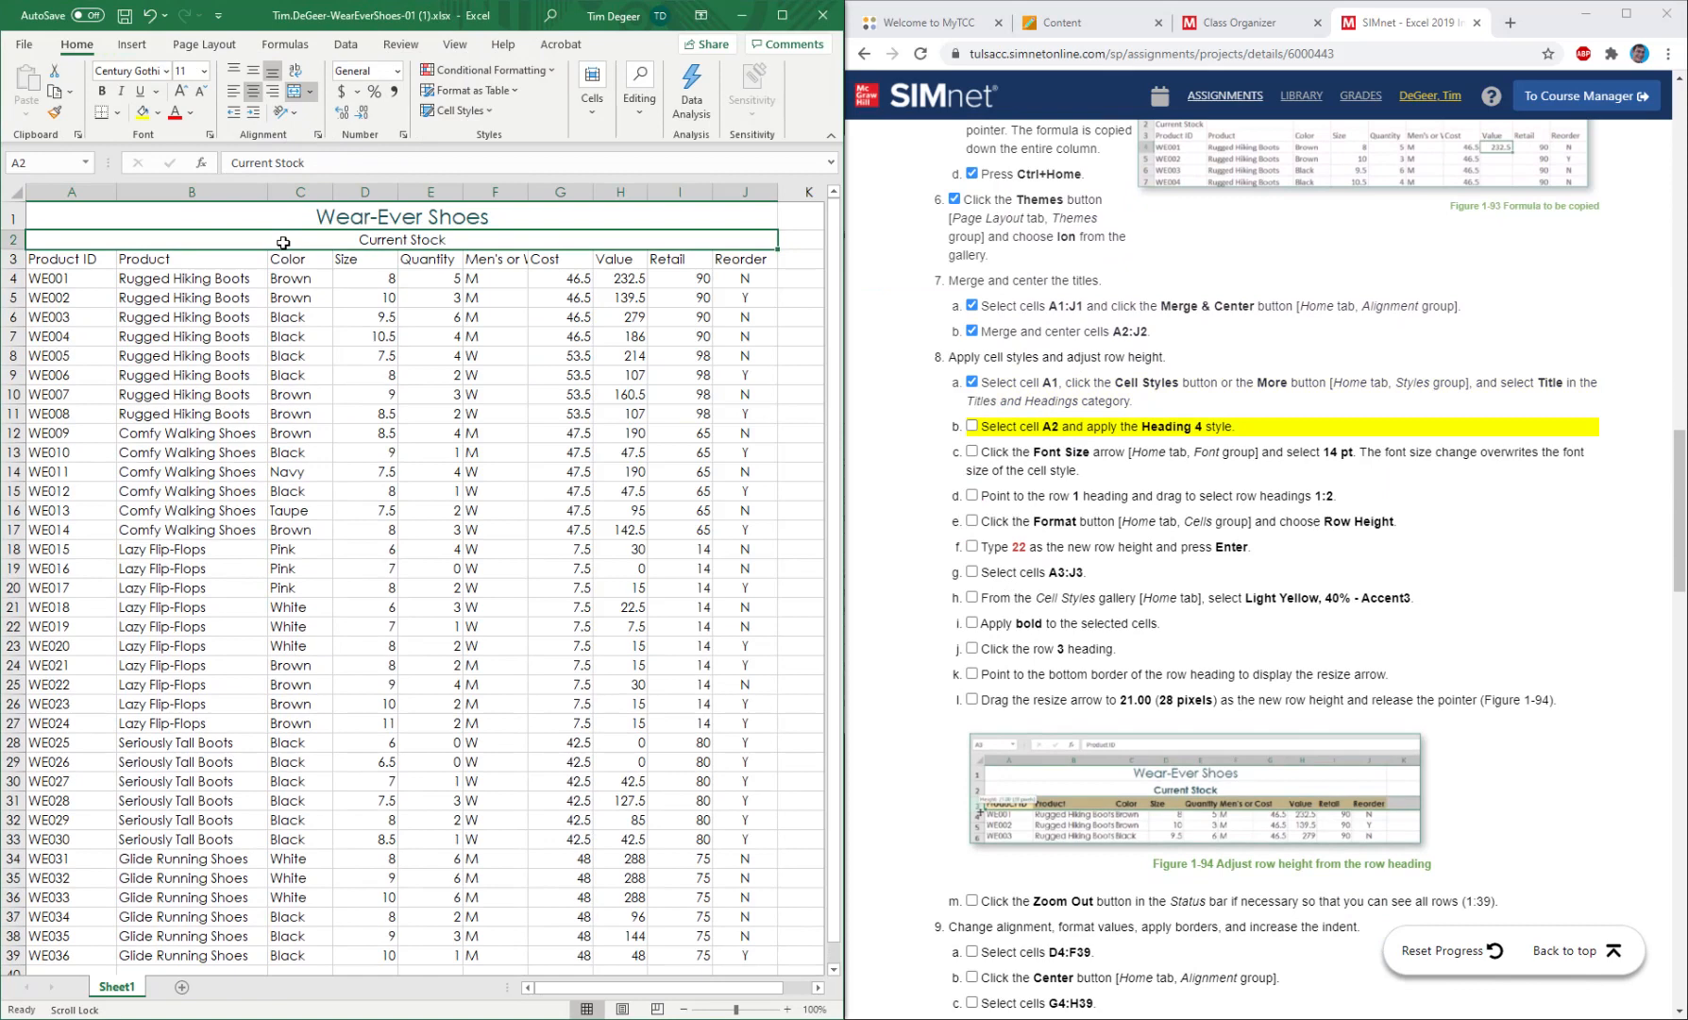
{"action": "left_click", "coordinate": [466, 115]}
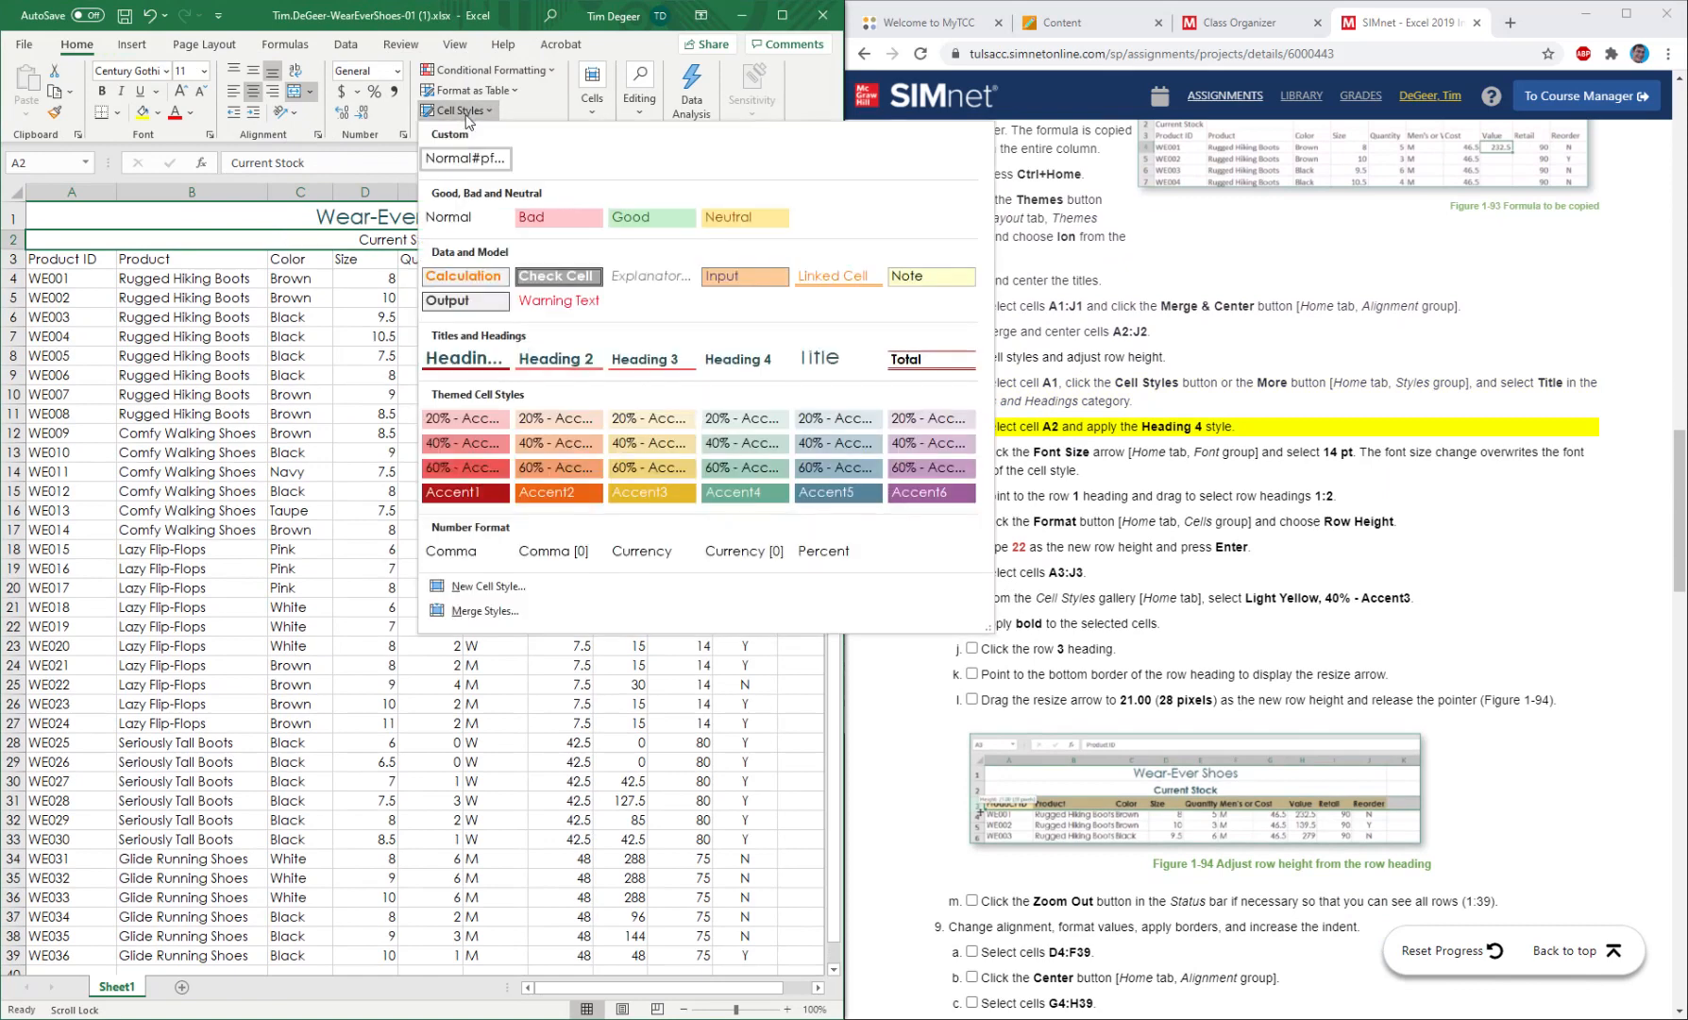
{"action": "left_click", "coordinate": [745, 359]}
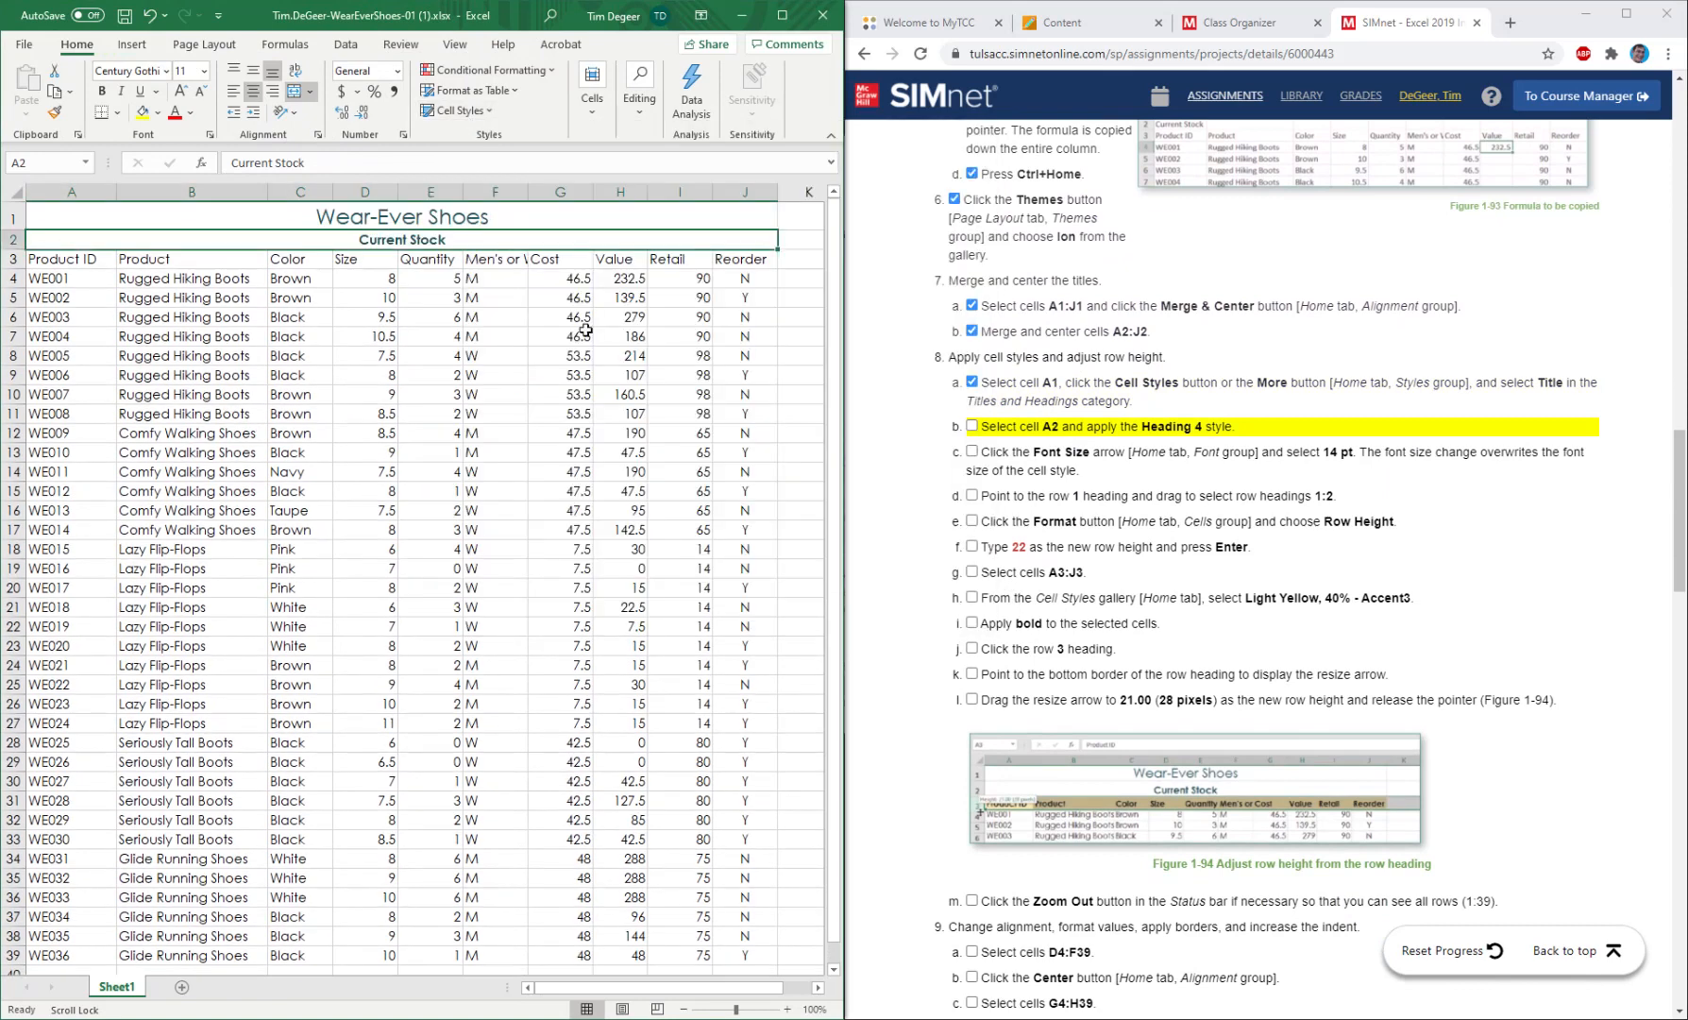
{"action": "left_click", "coordinate": [973, 427]}
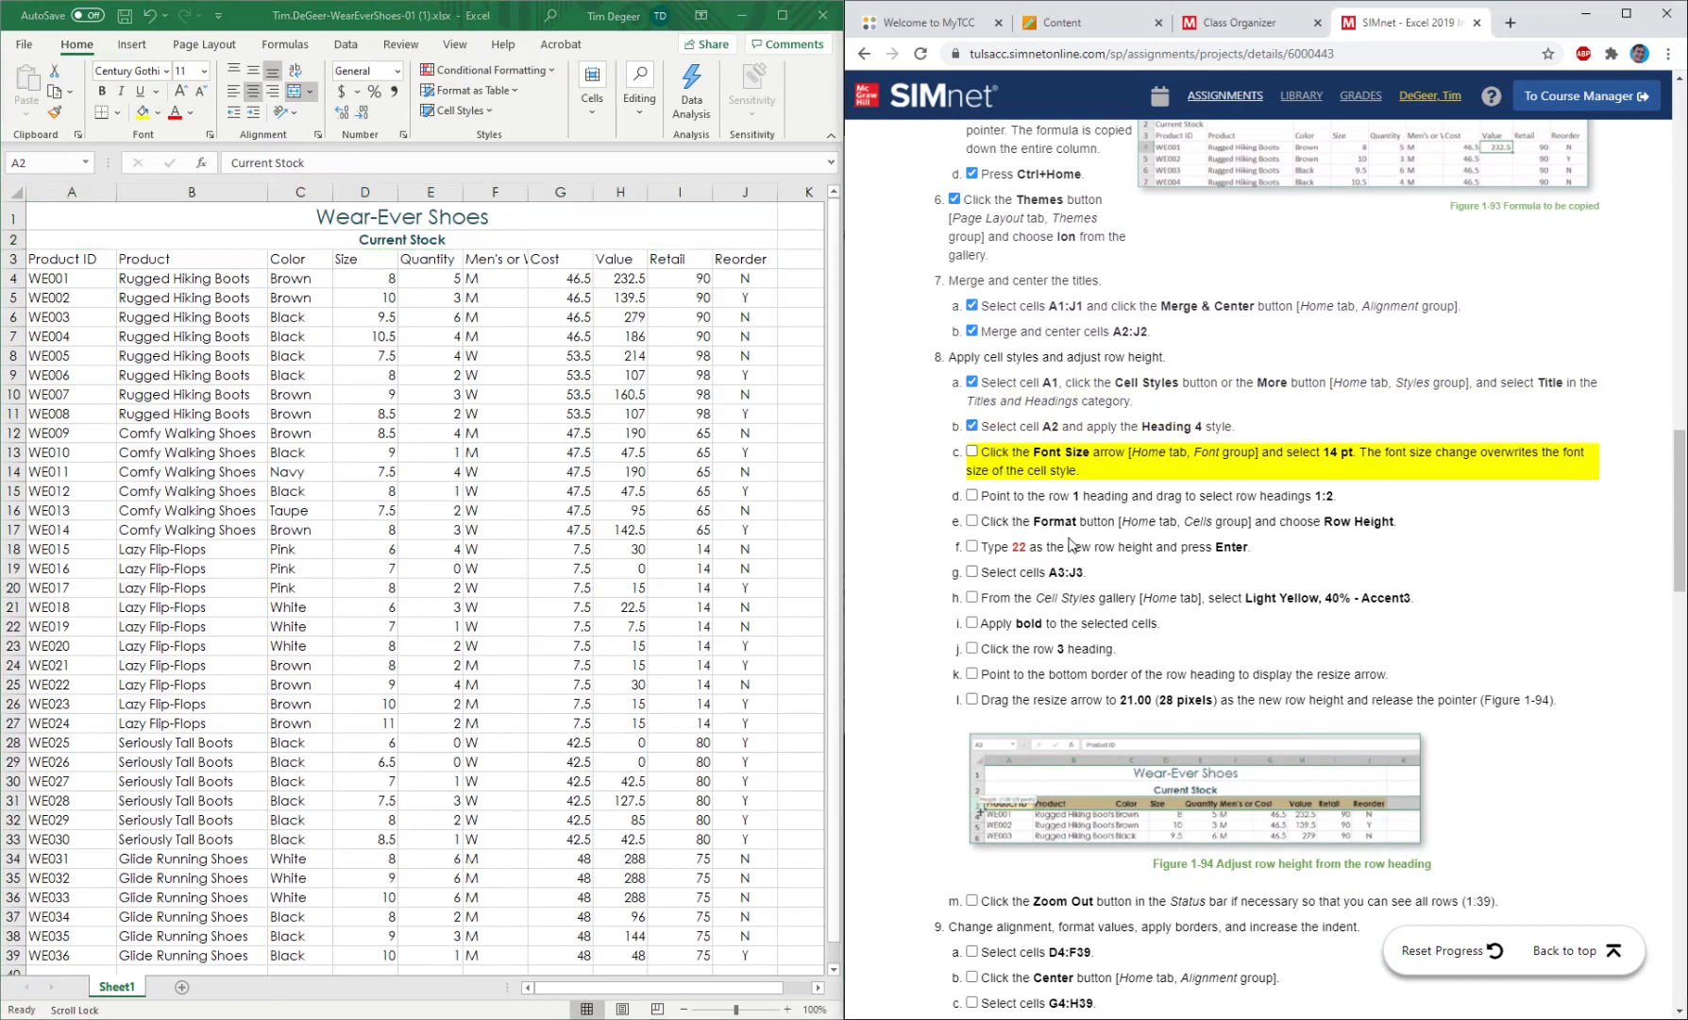
Set the font size of the Current Stock subtitle to 14 pt and mark instruction 8c as completed.
{"action": "left_click", "coordinate": [206, 230]}
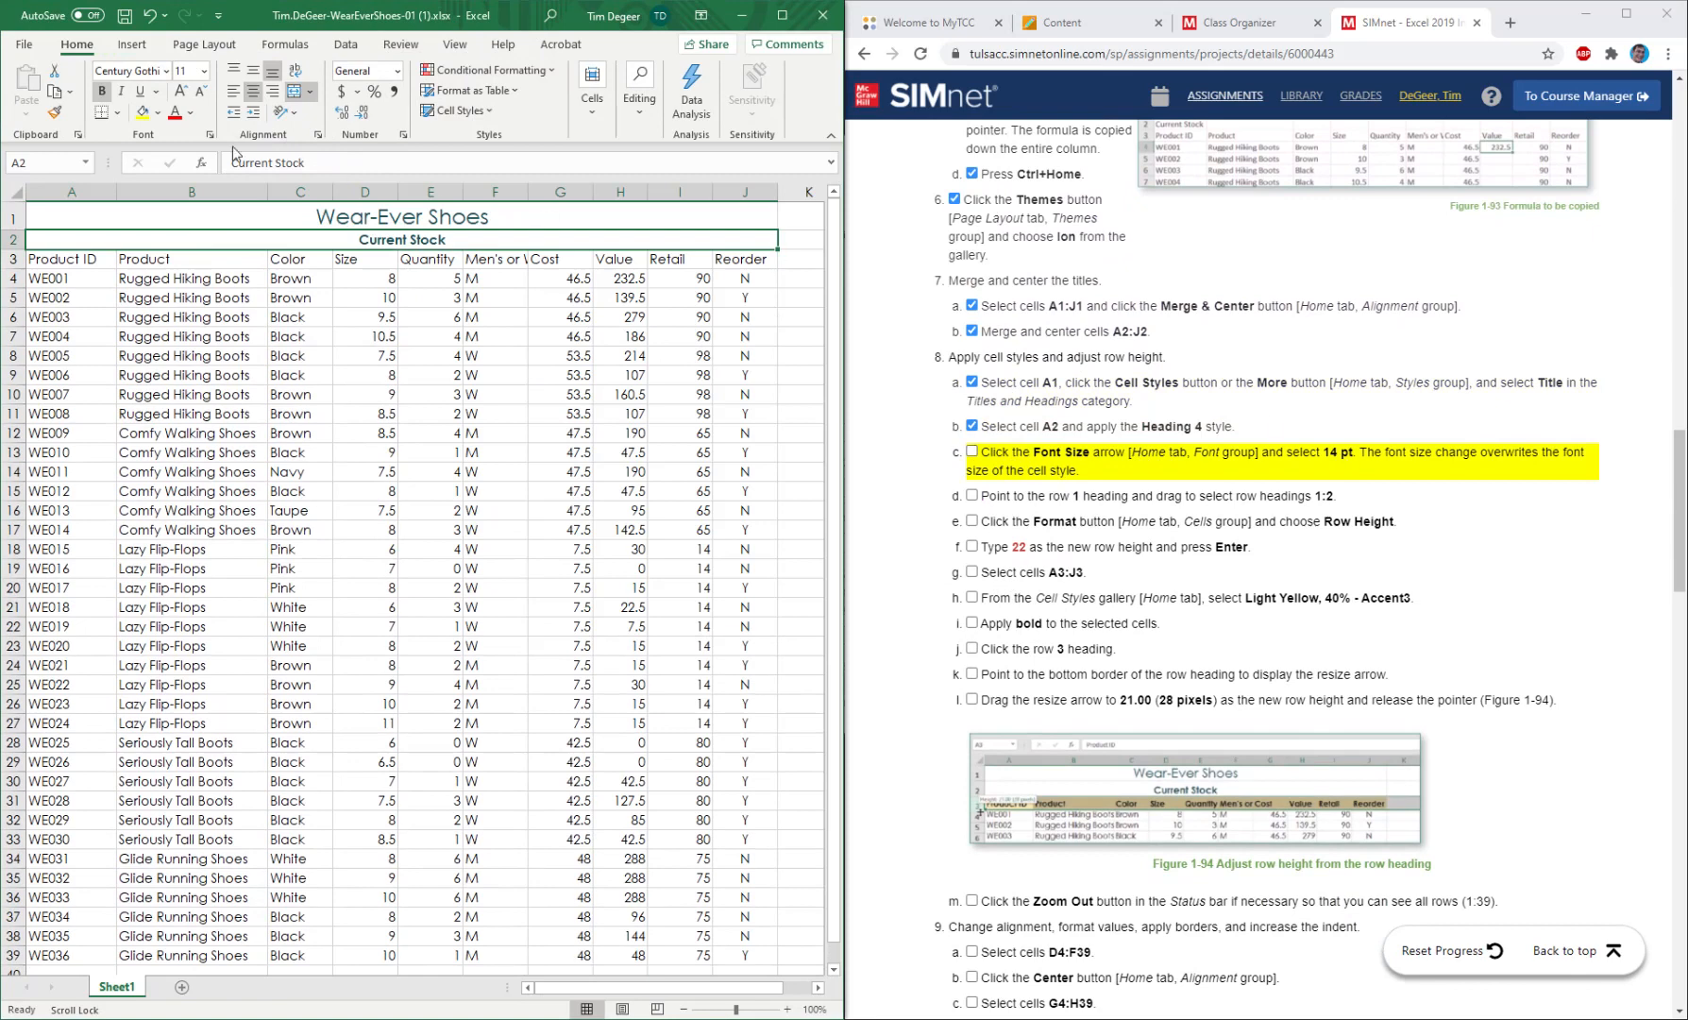
{"action": "left_click", "coordinate": [203, 72]}
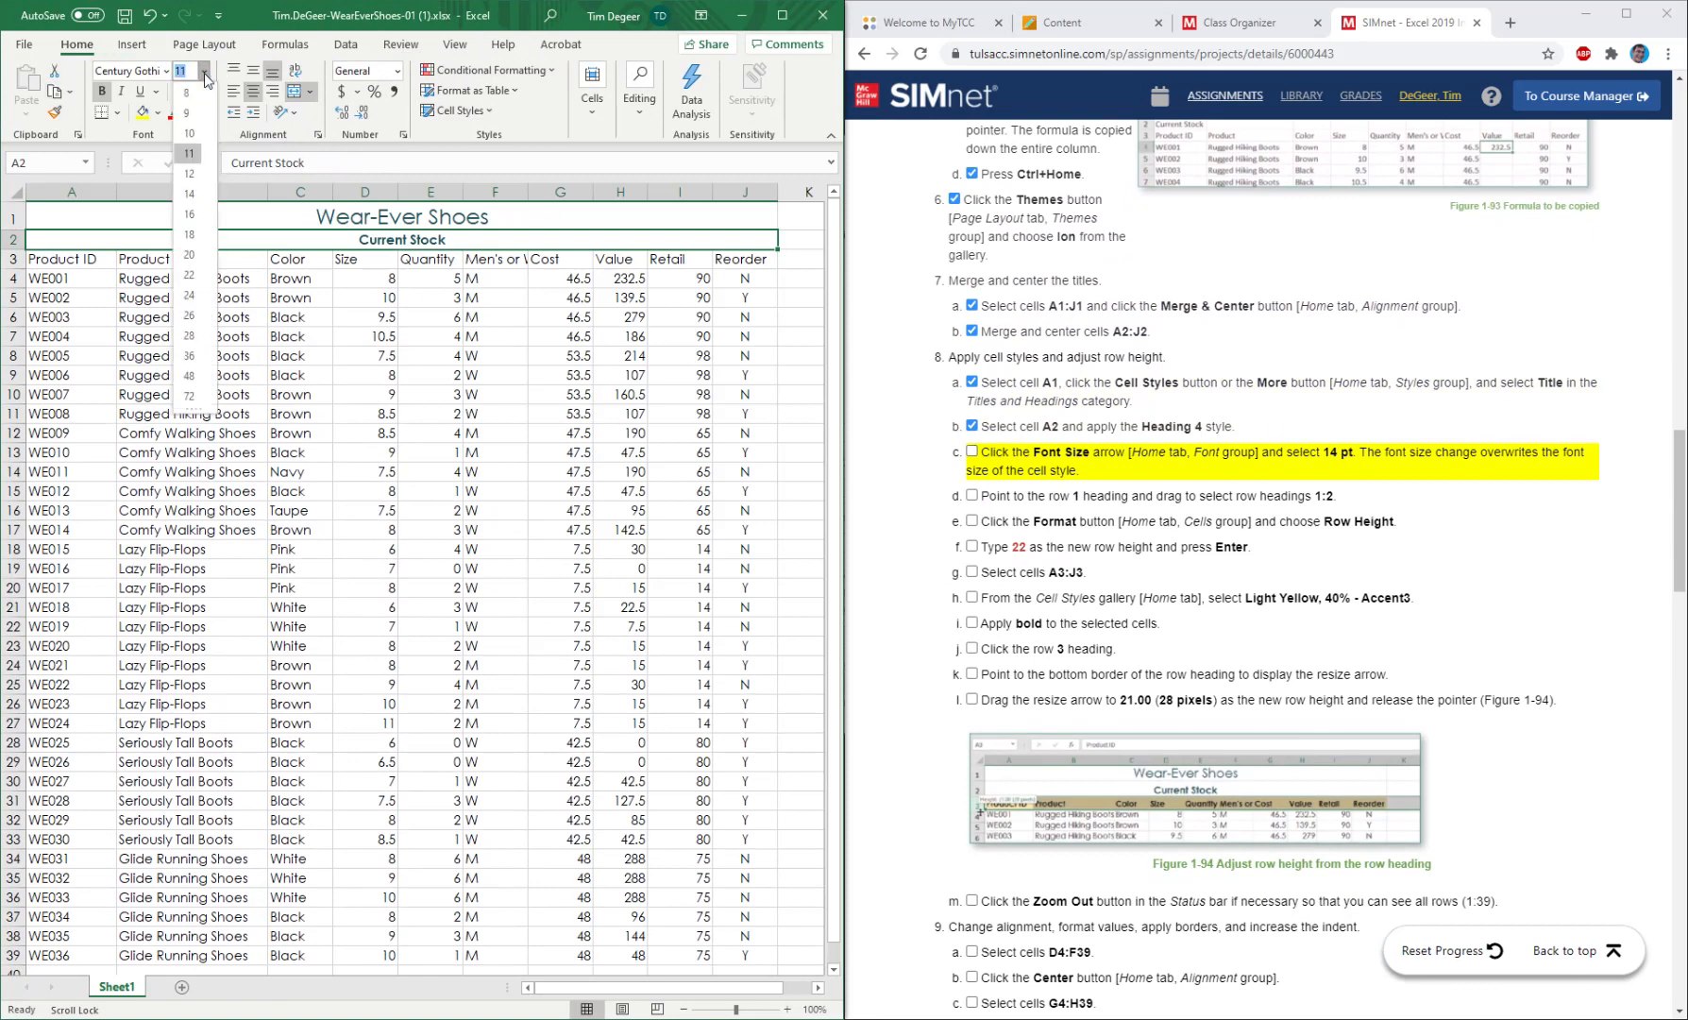
{"action": "left_click", "coordinate": [195, 202]}
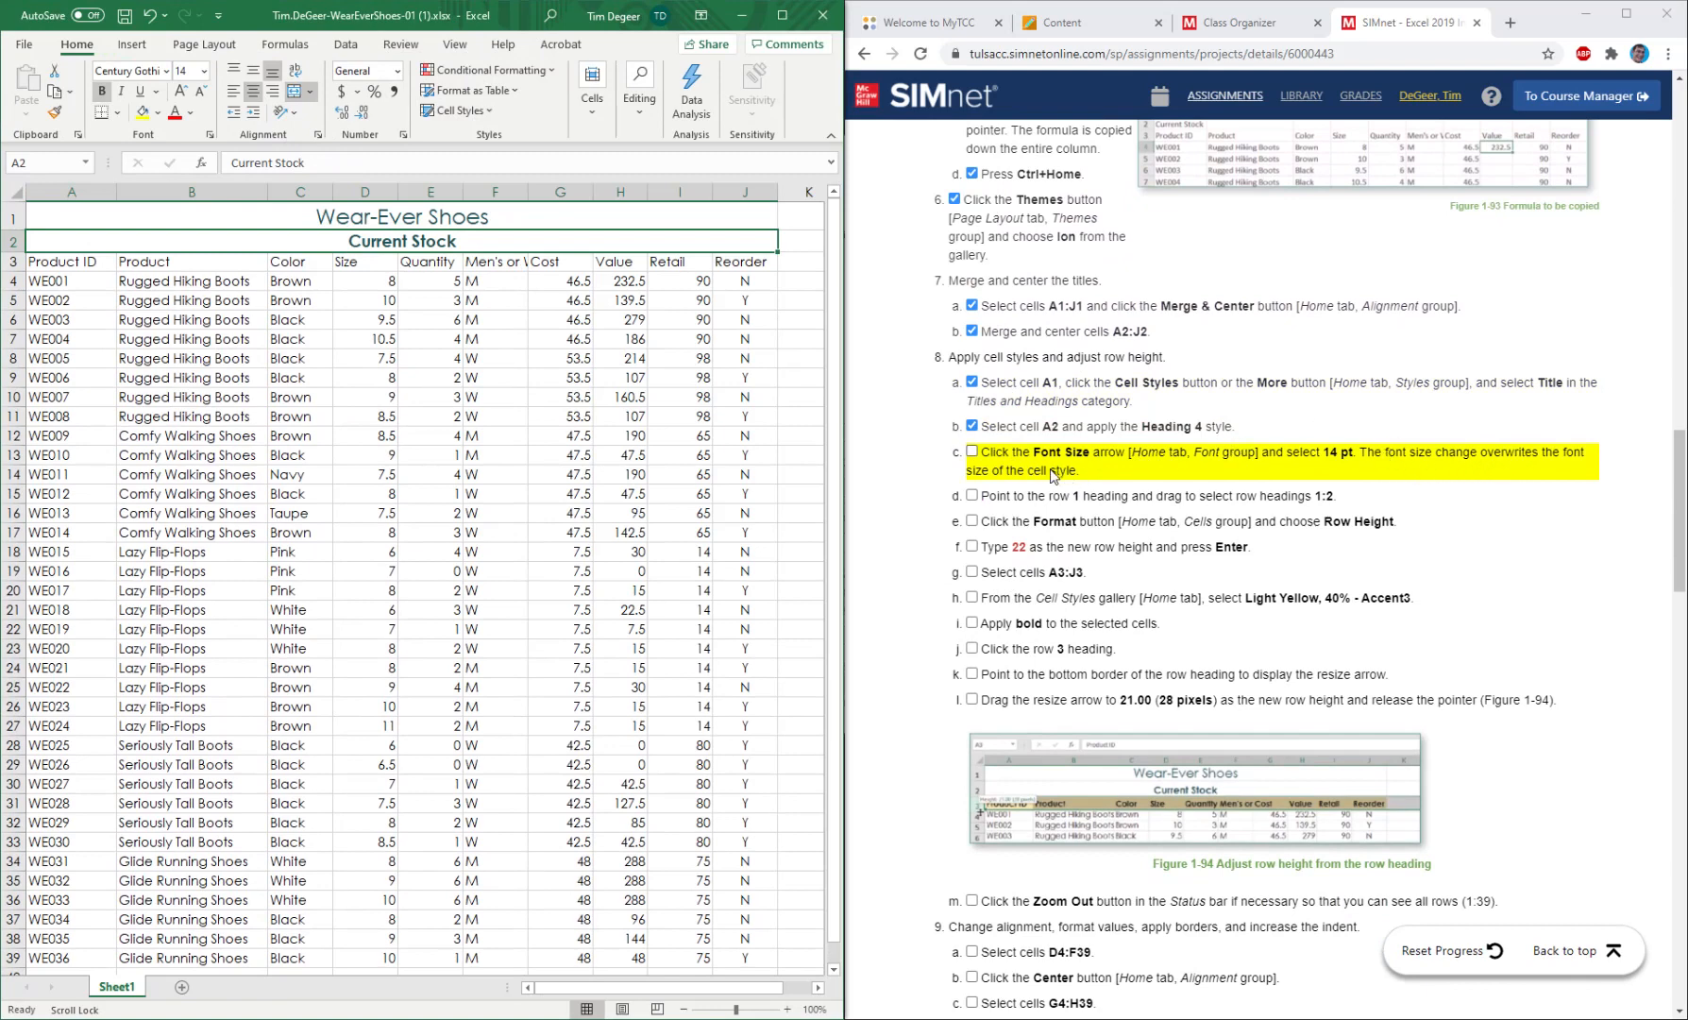
{"action": "left_click", "coordinate": [973, 453]}
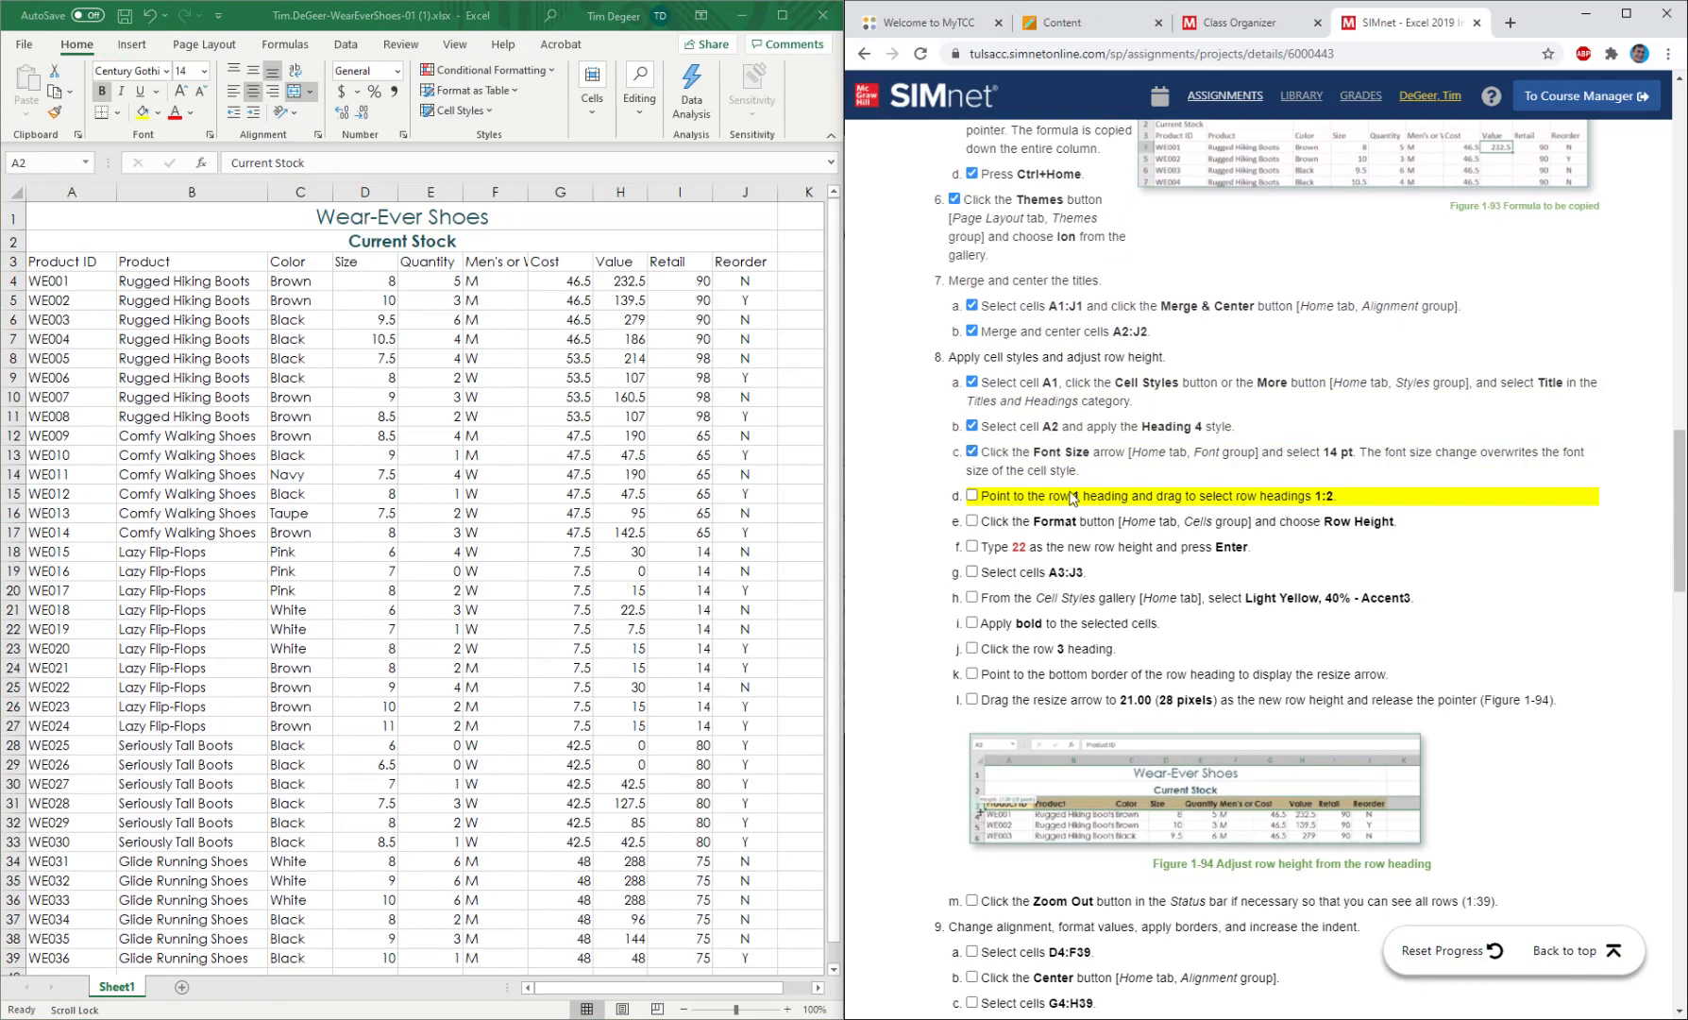
Select the whole of column C, and select the whole of row 6 instead.
{"action": "left_click", "coordinate": [165, 281]}
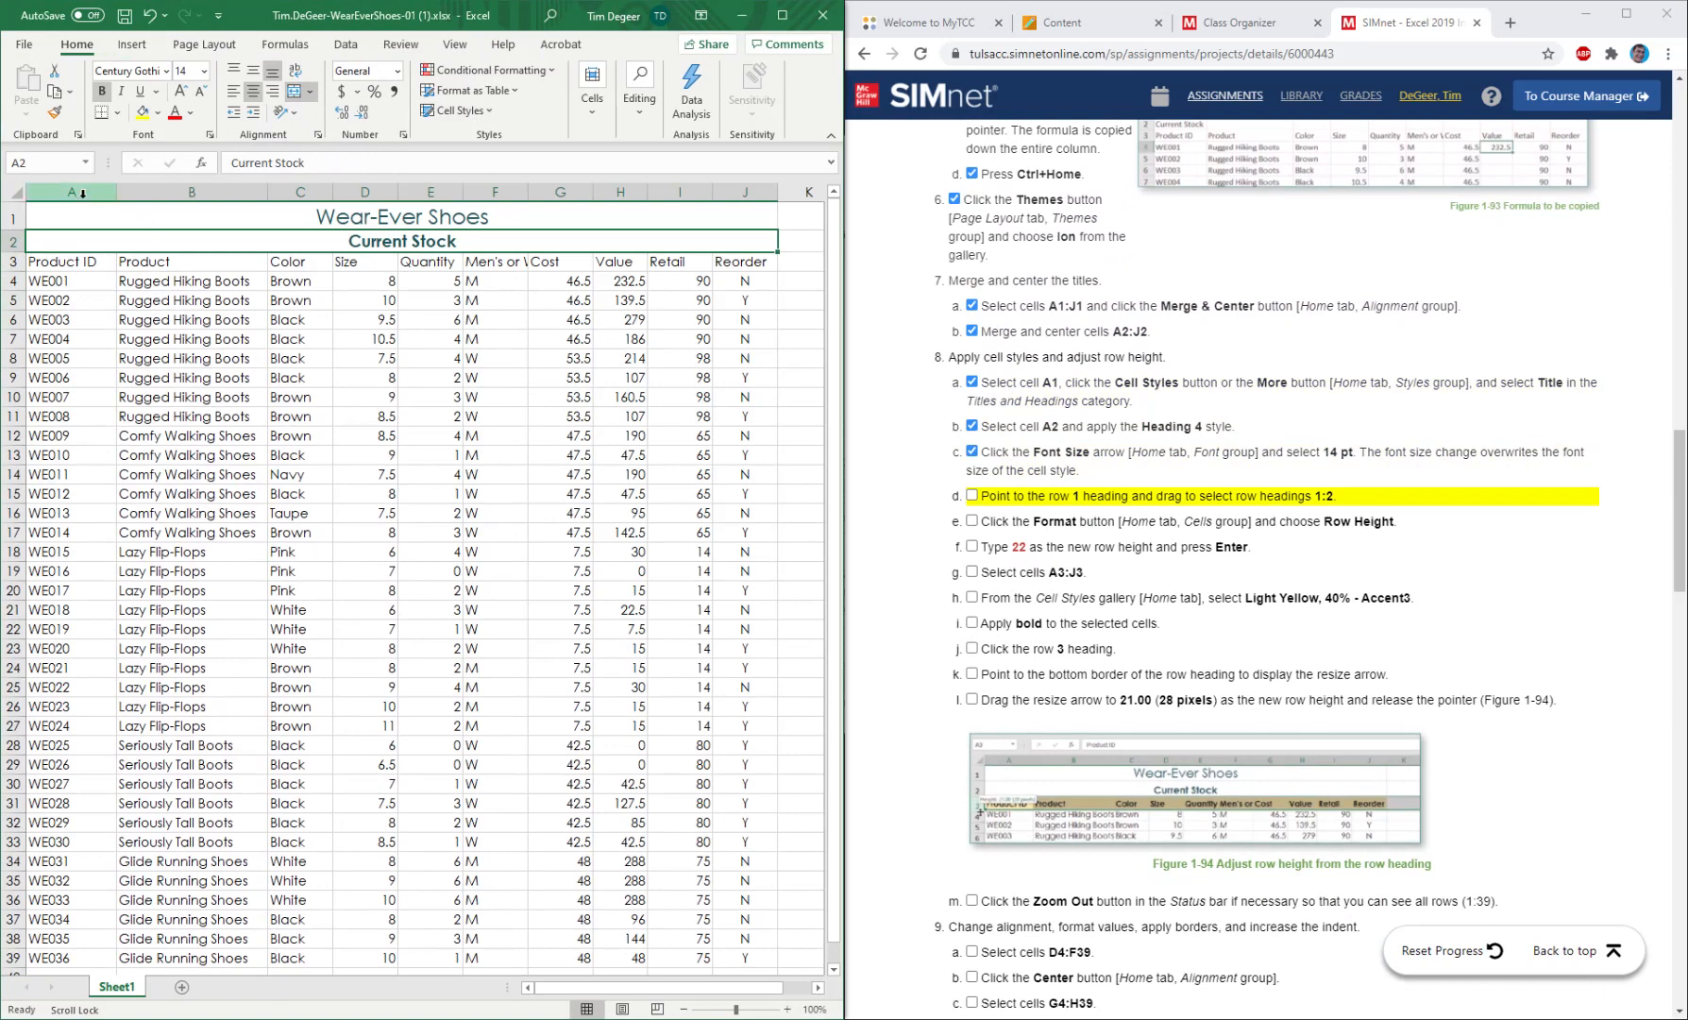
{"action": "left_click", "coordinate": [302, 192]}
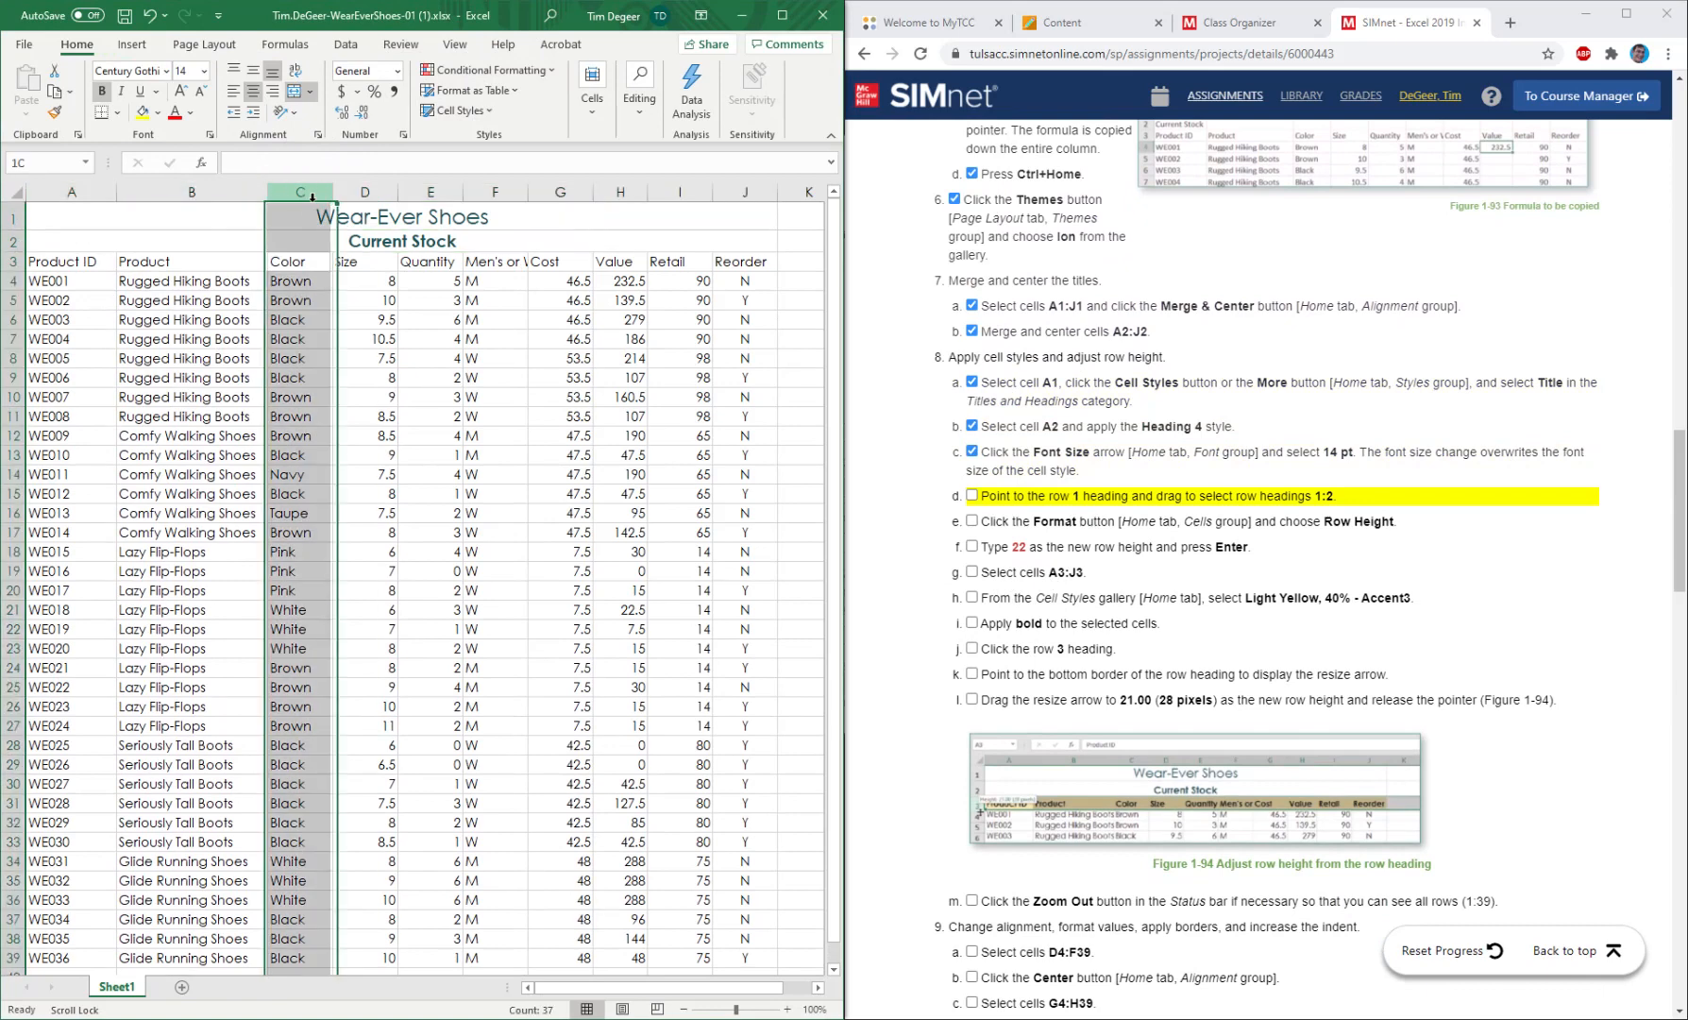
{"action": "left_click", "coordinate": [17, 319]}
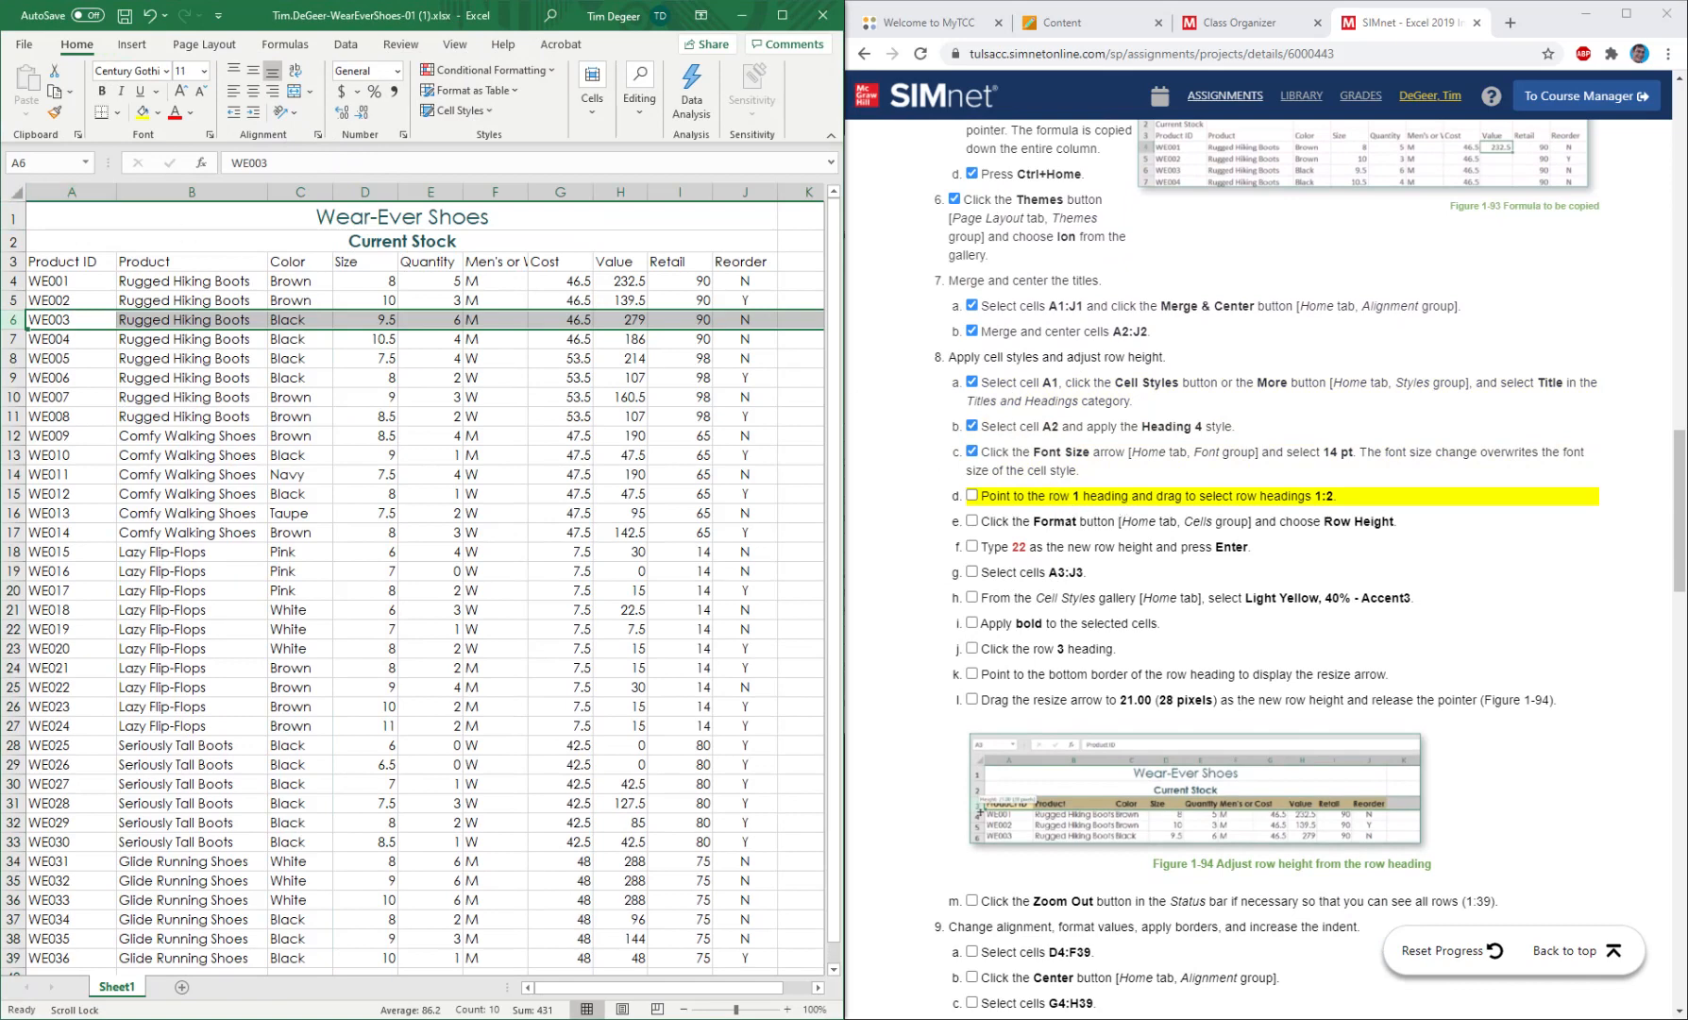
Set the row height of rows 1:2 to 22 and mark instructions 8d, 8e and 8f as completed.
{"action": "left_click", "coordinate": [14, 220]}
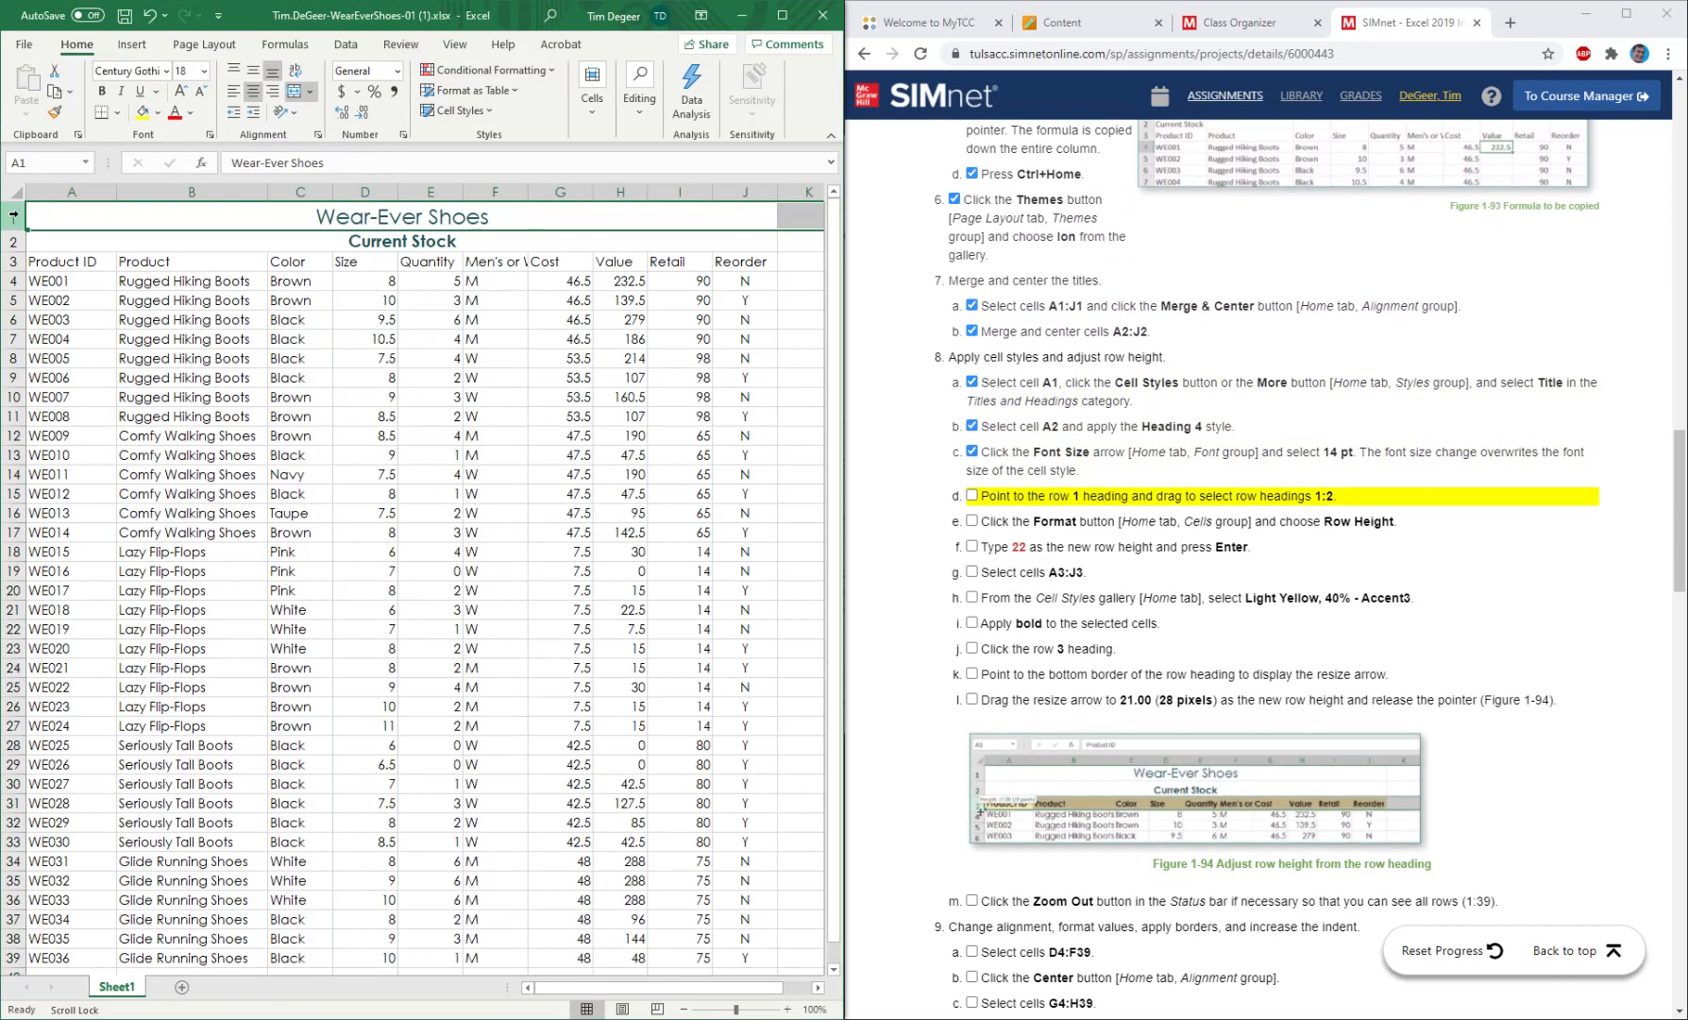
{"action": "left_click_drag", "start_coordinate": [13, 215], "coordinate": [17, 241]}
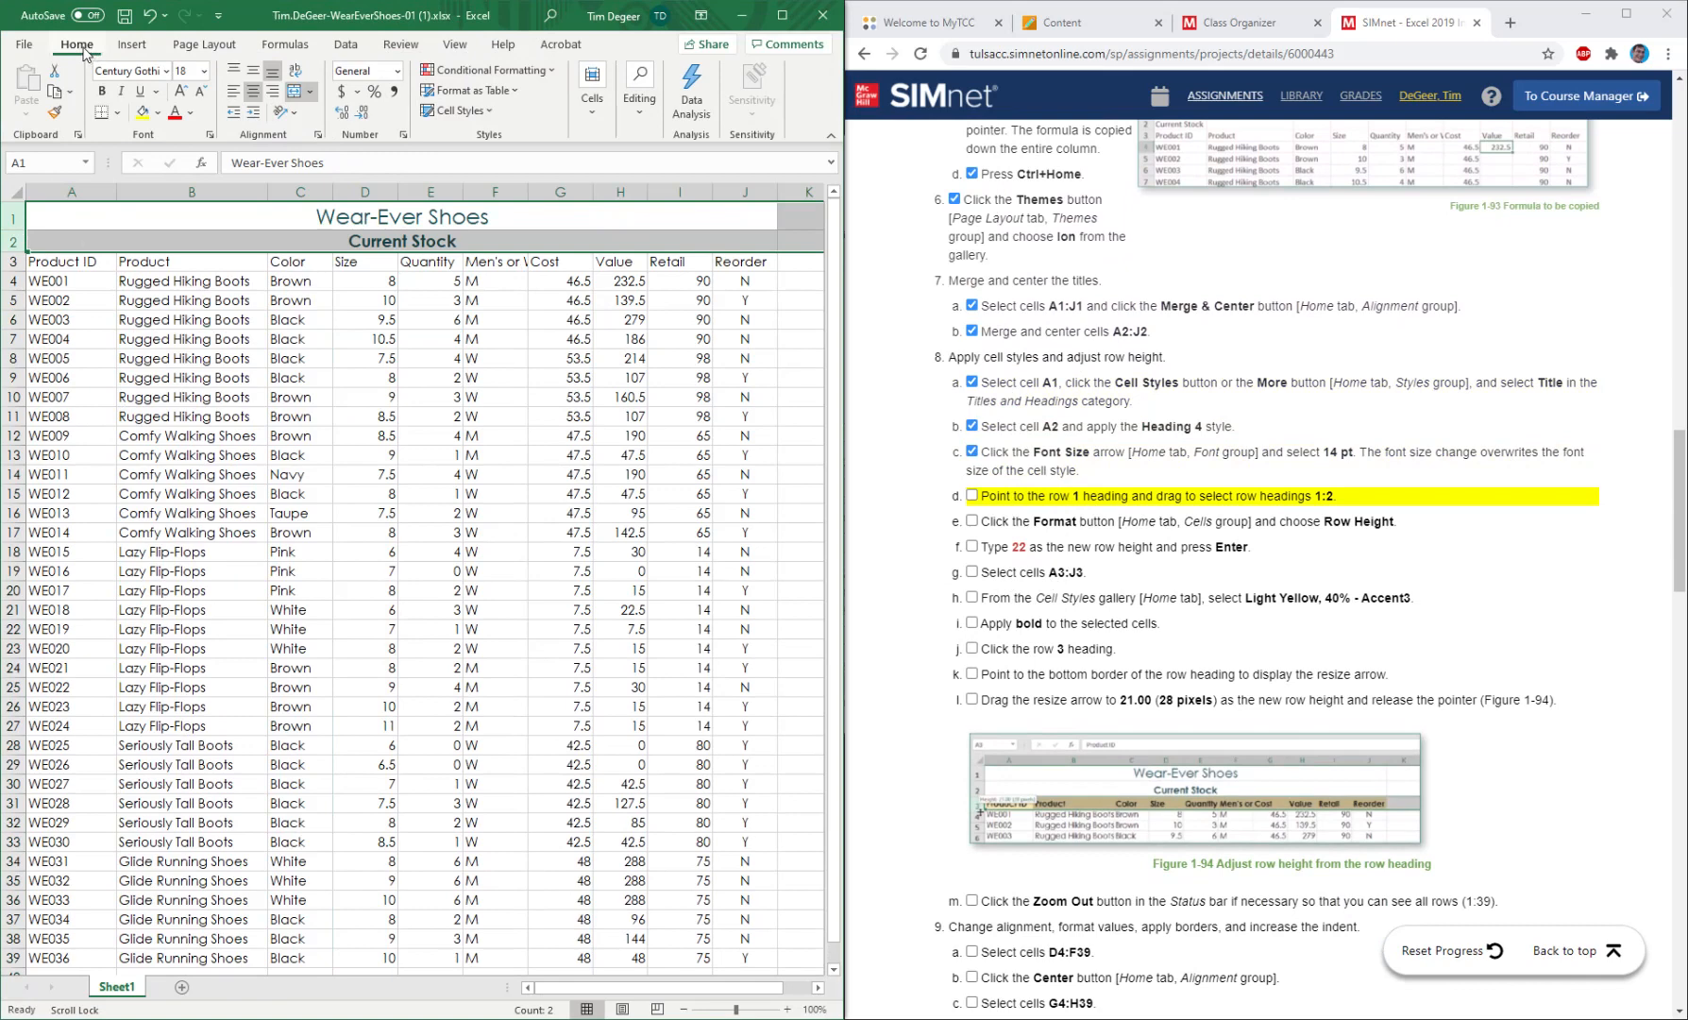
{"action": "left_click", "coordinate": [594, 121]}
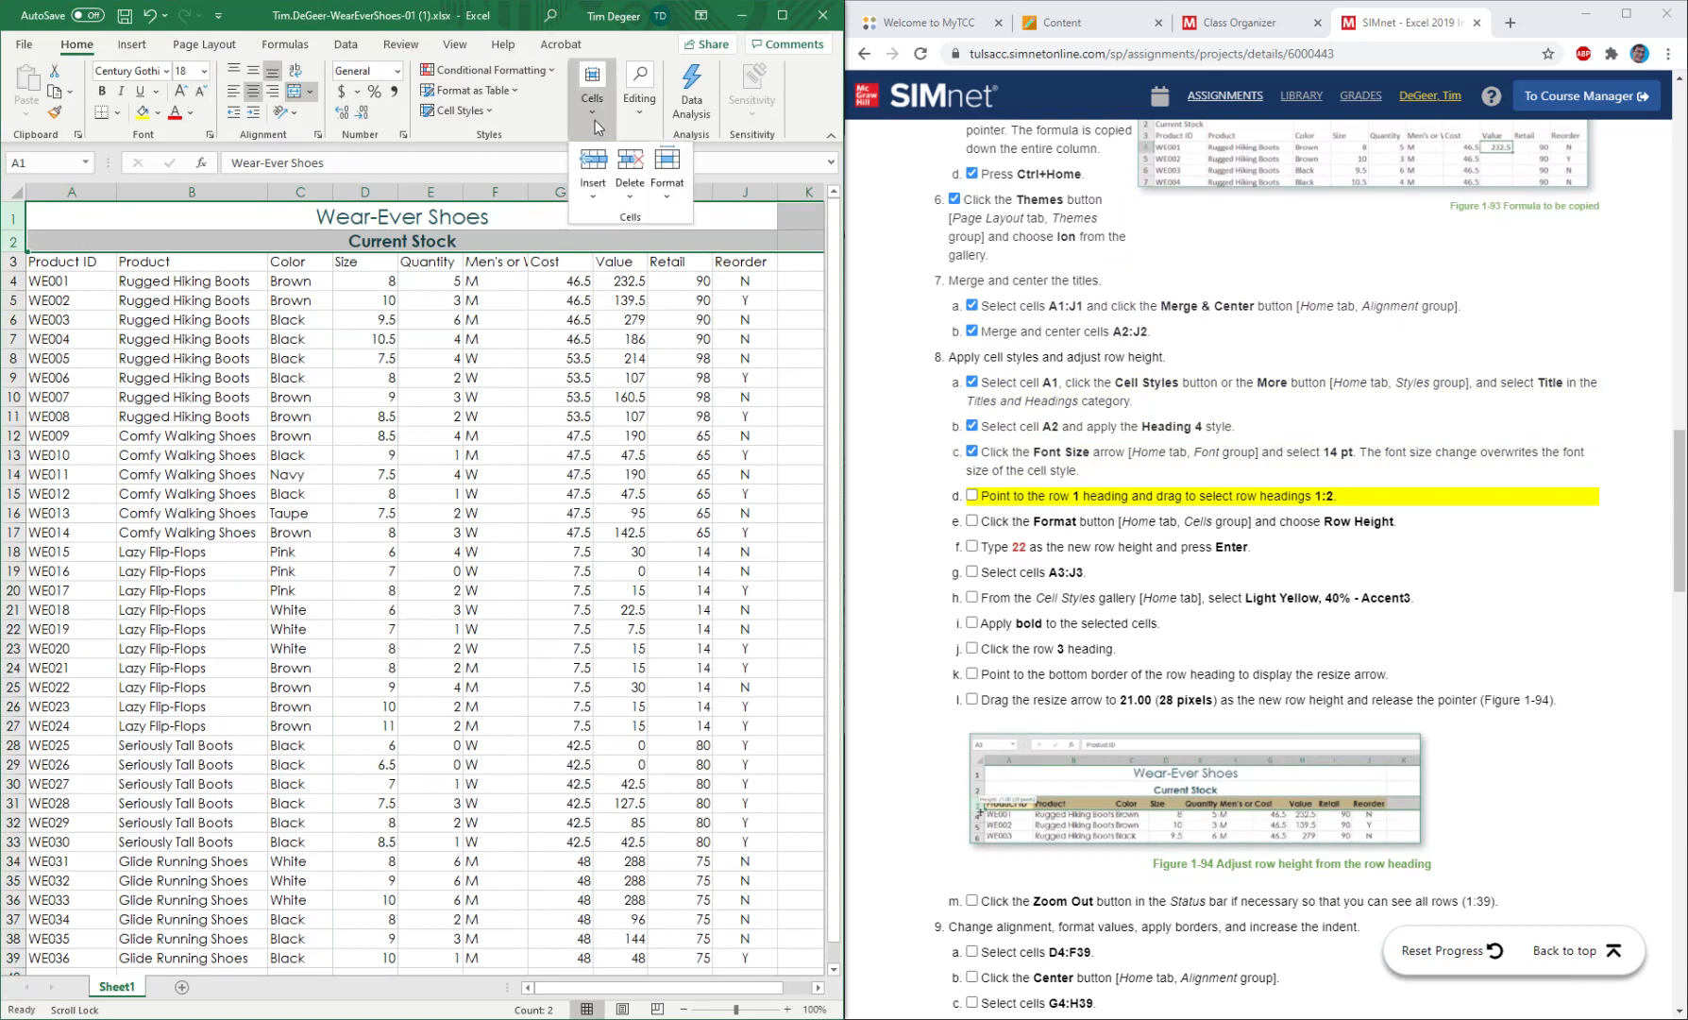
{"action": "left_click", "coordinate": [665, 189]}
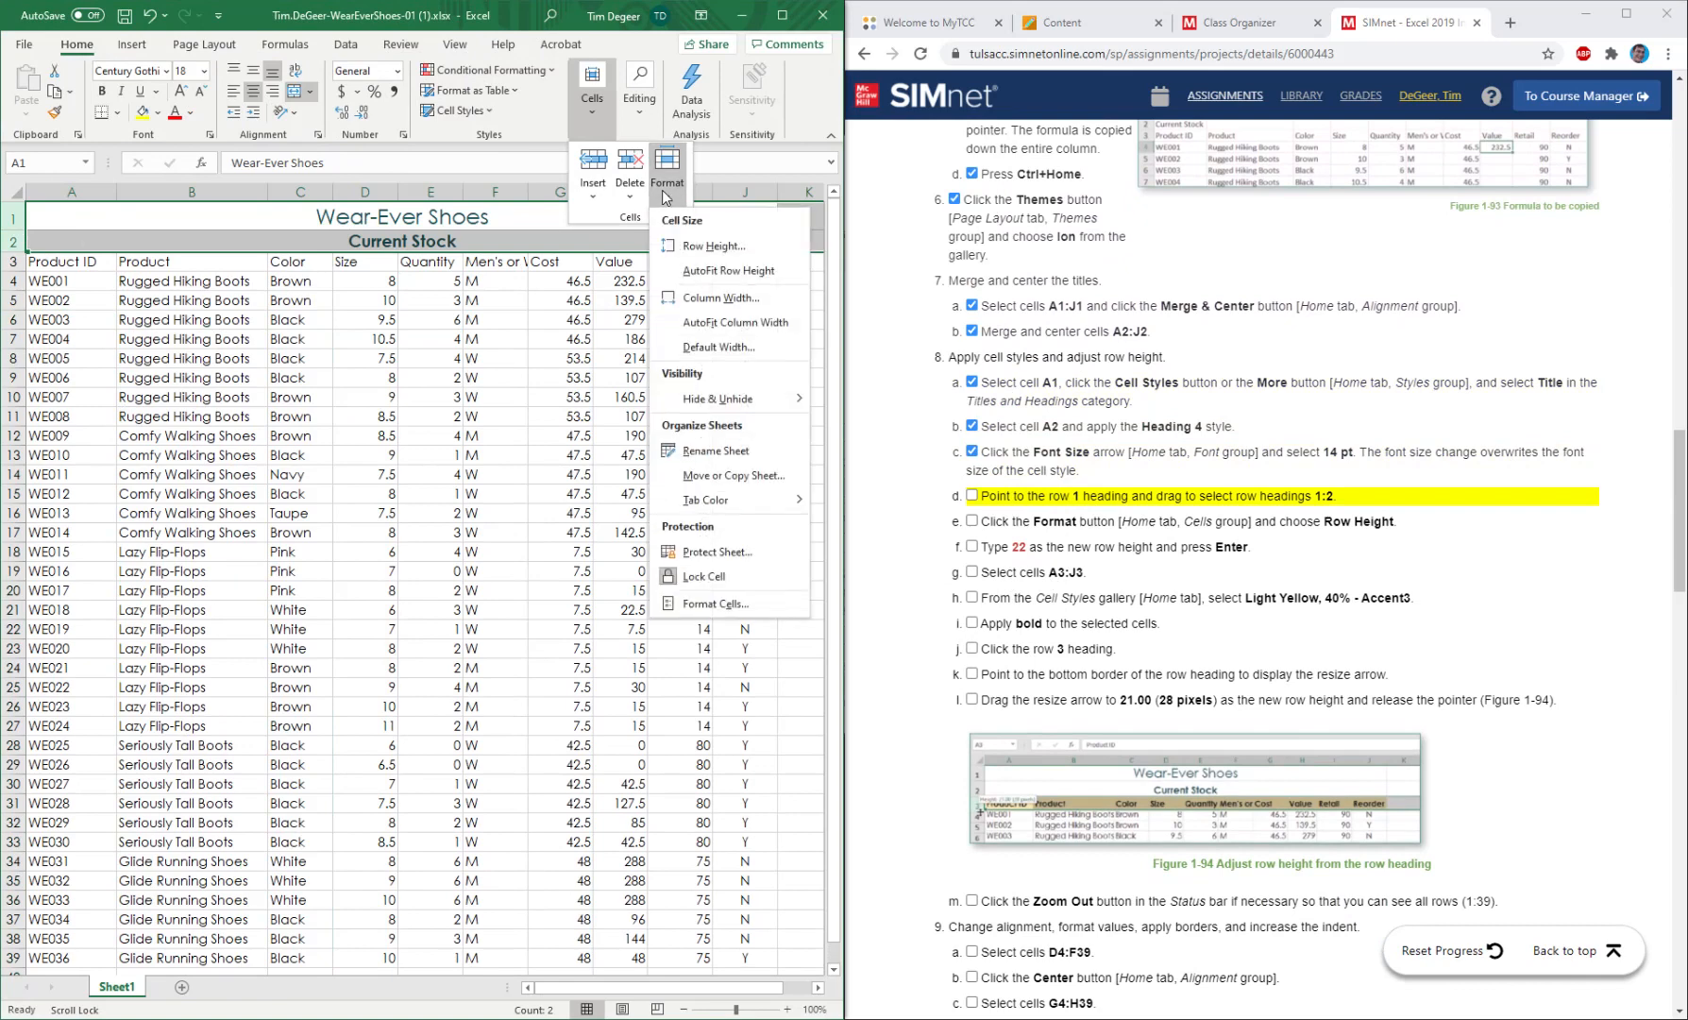
{"action": "left_click", "coordinate": [701, 250]}
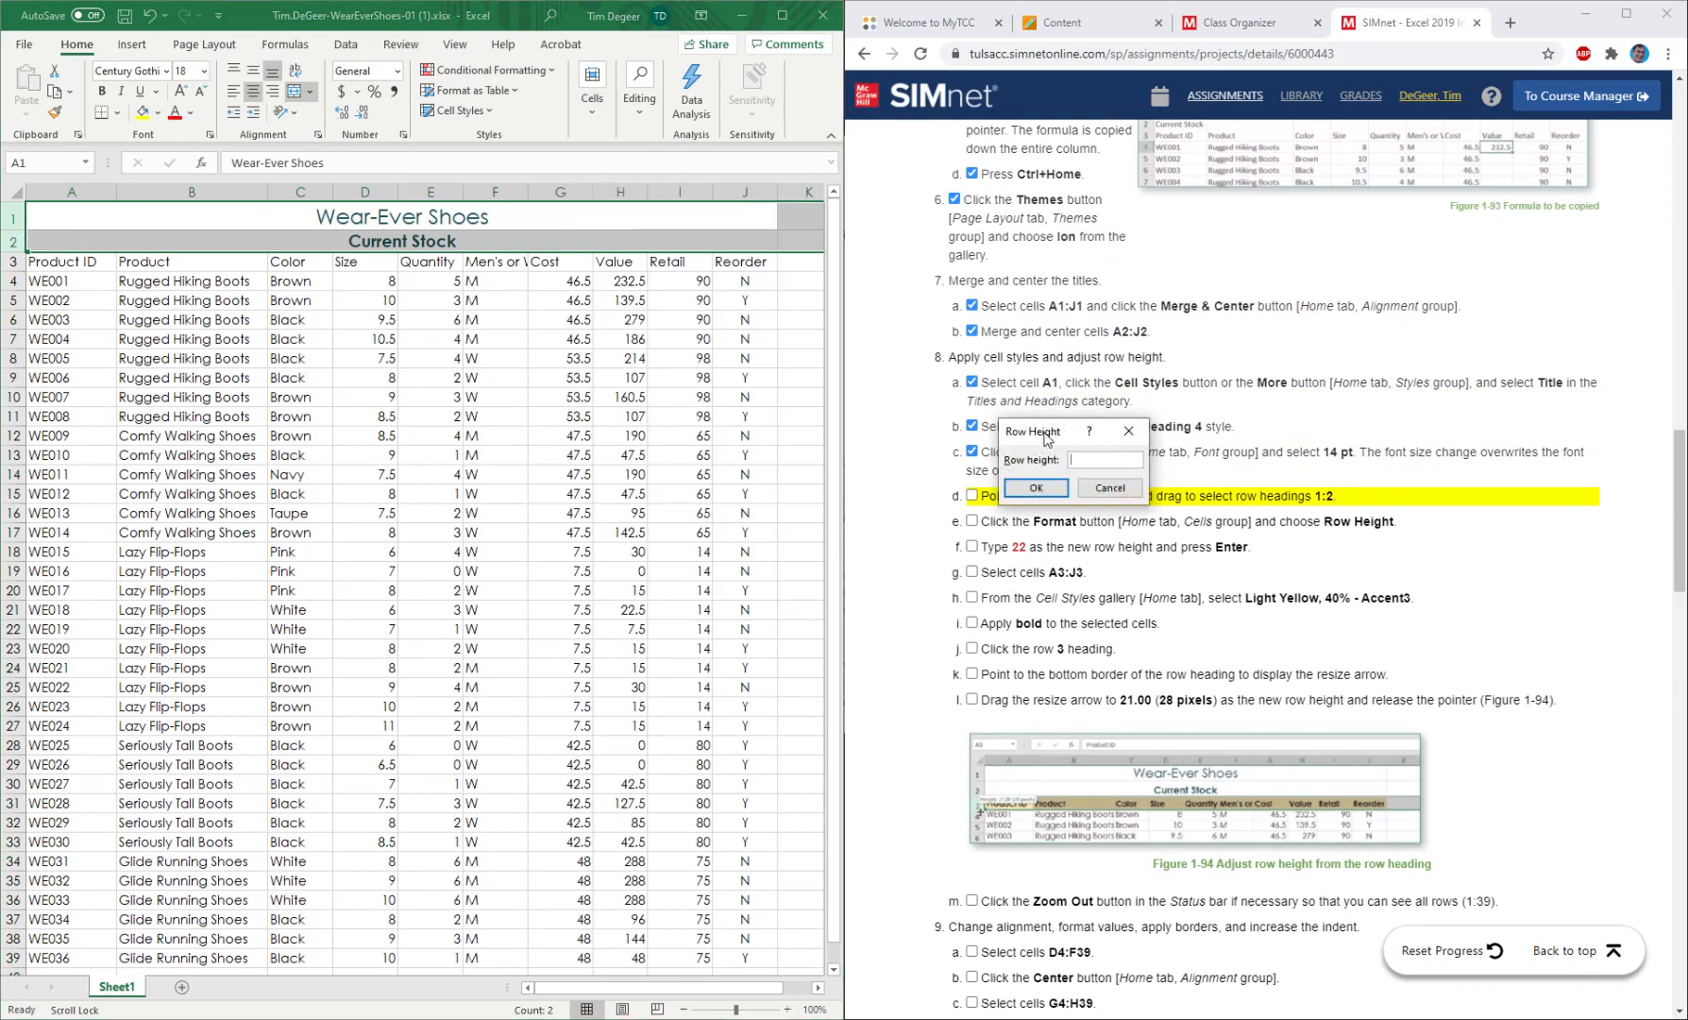
{"action": "left_click_drag", "start_coordinate": [1056, 433], "coordinate": [547, 369]}
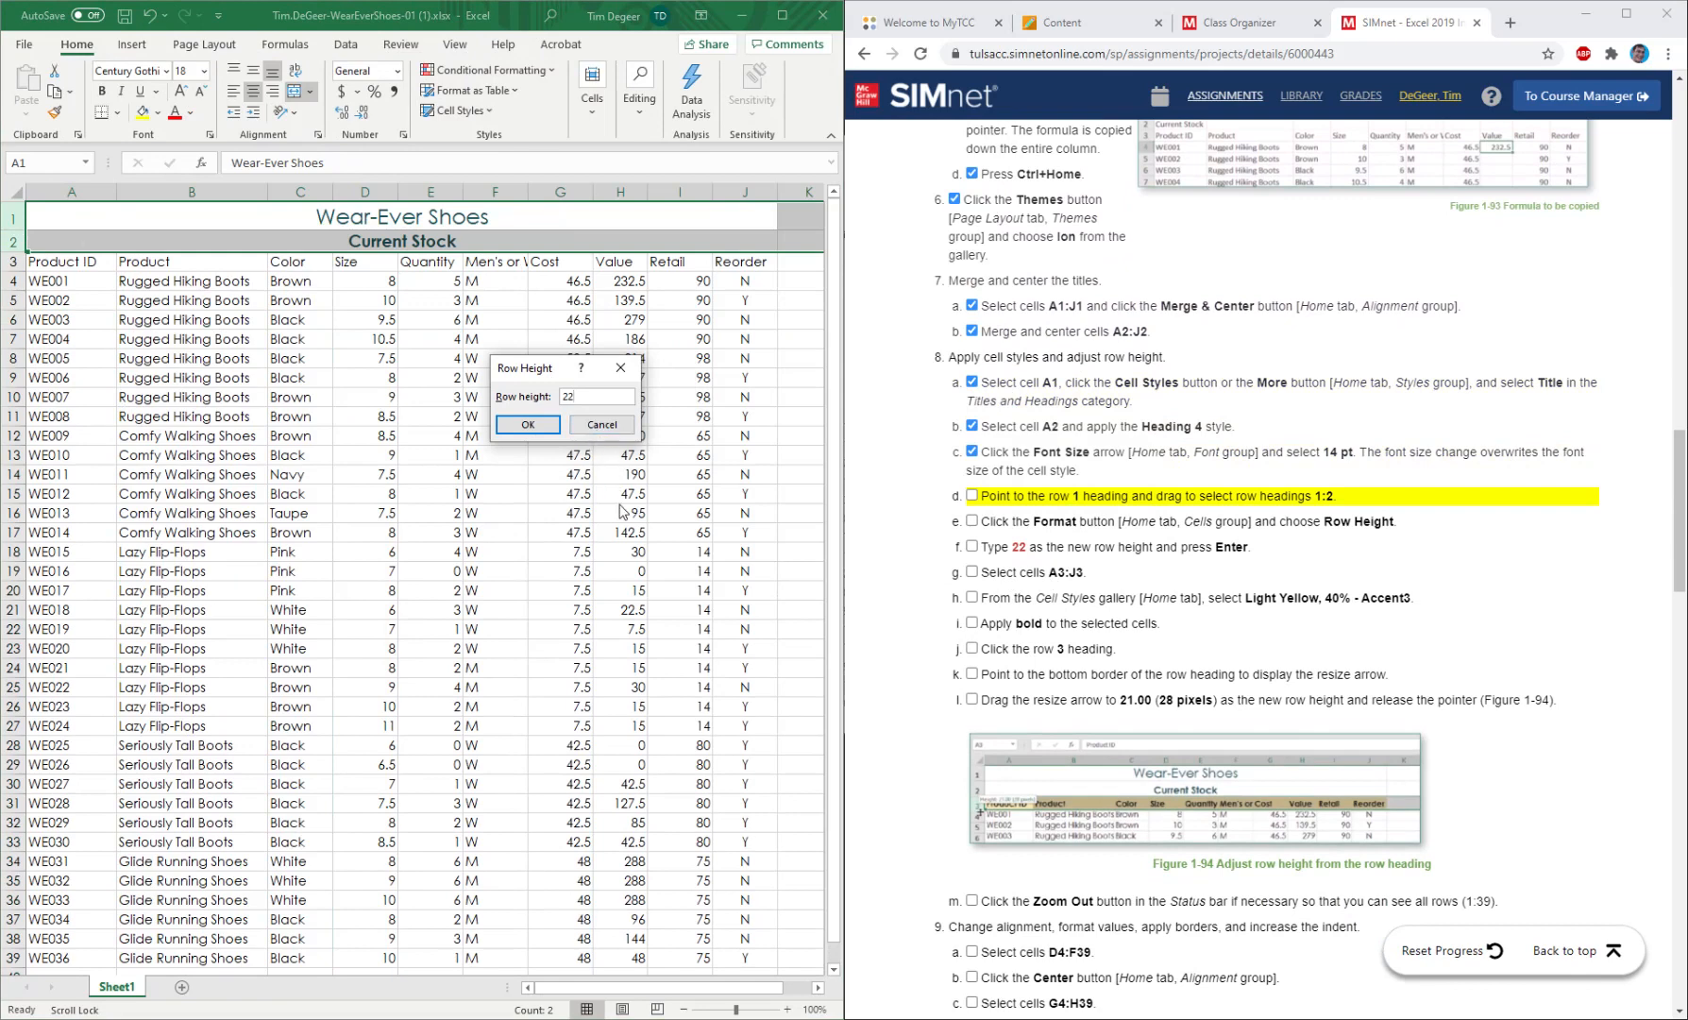
{"action": "left_click", "coordinate": [528, 425]}
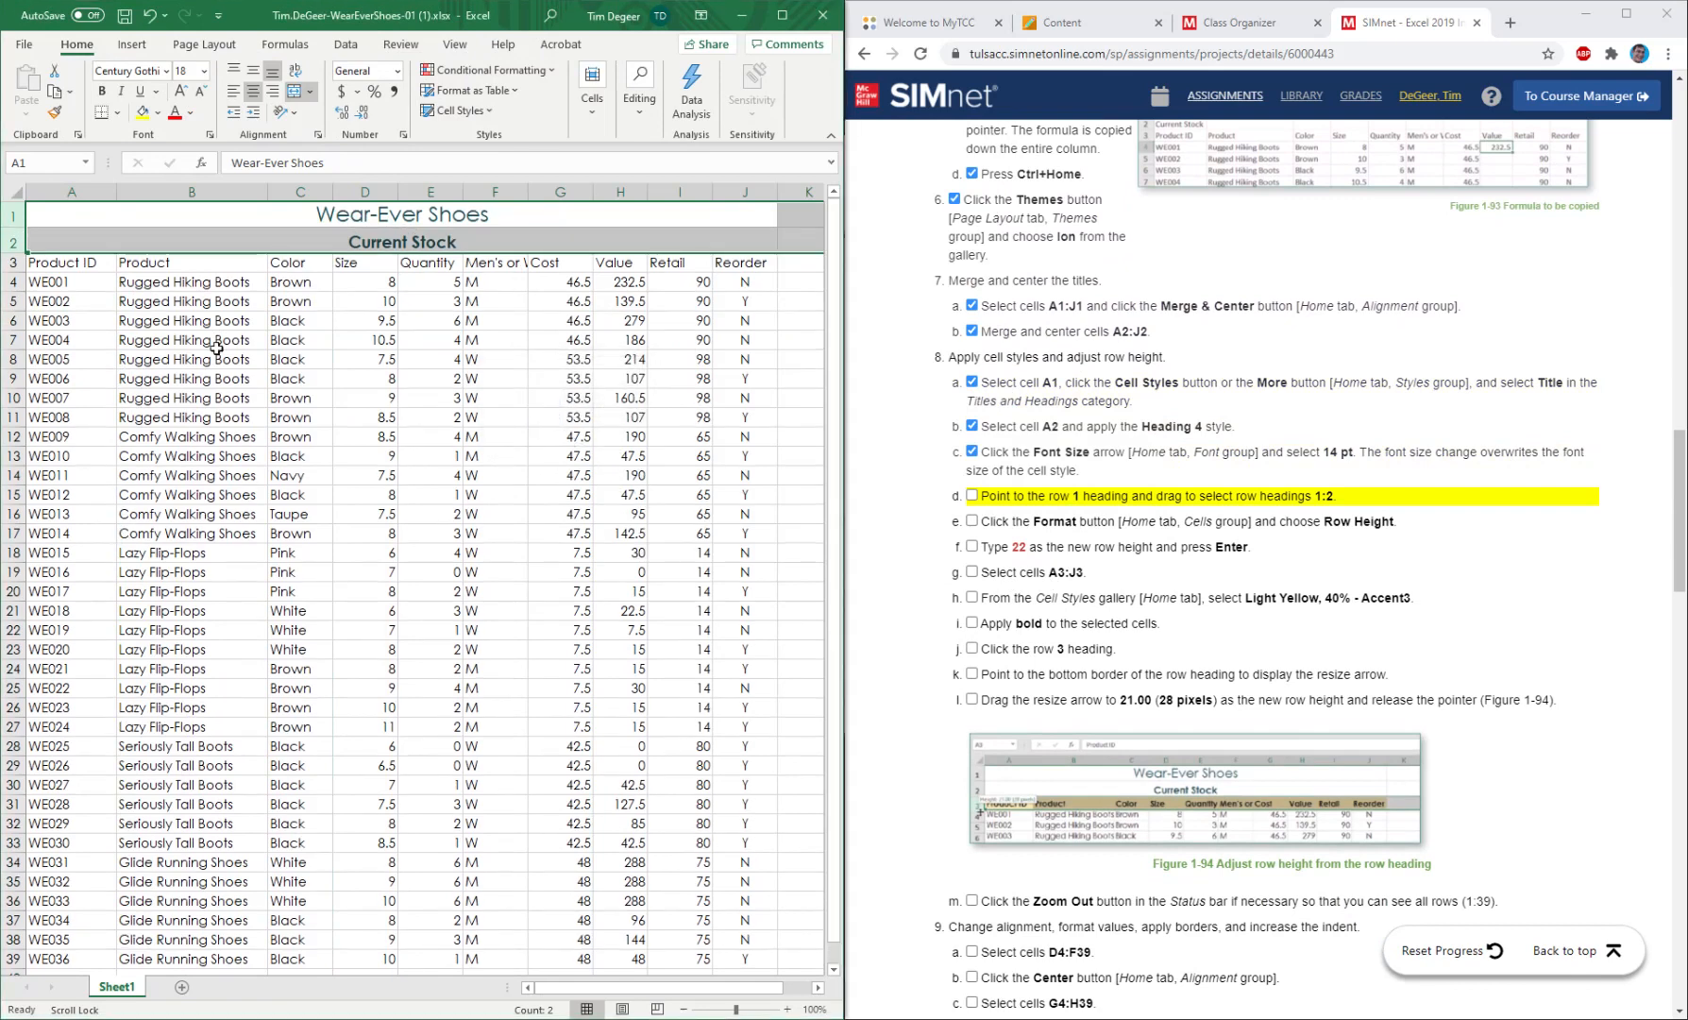
{"action": "left_click", "coordinate": [972, 495]}
{"action": "left_click", "coordinate": [973, 521]}
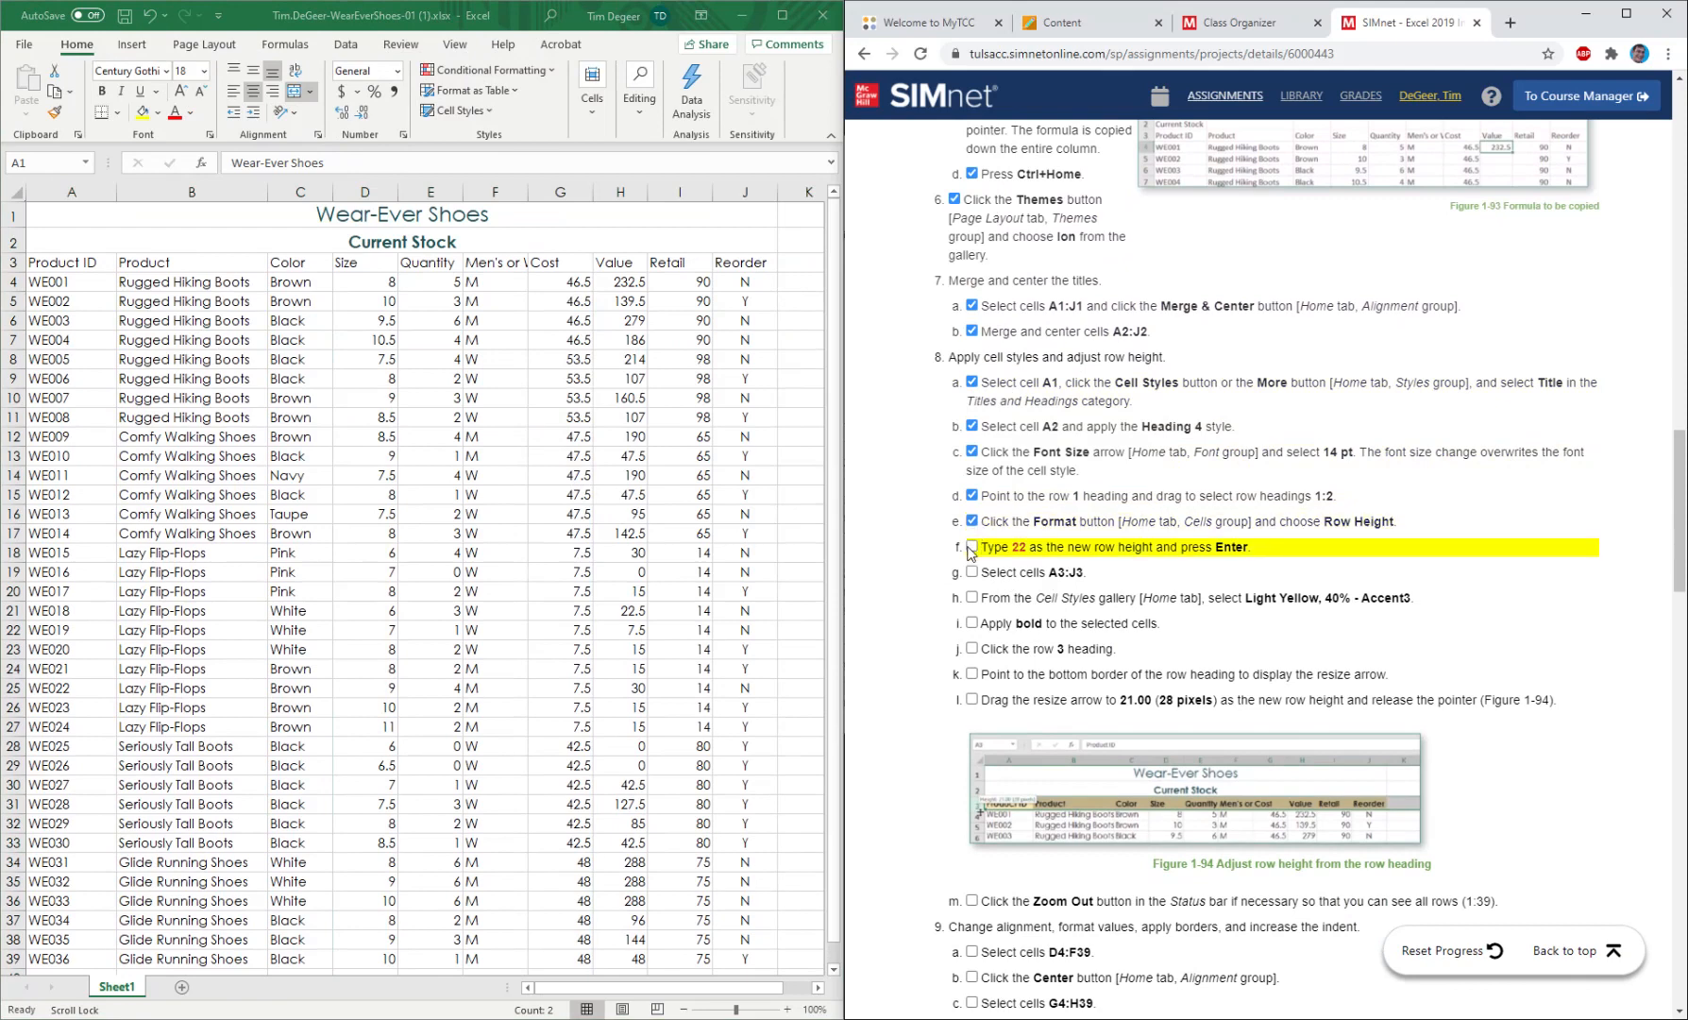
{"action": "left_click", "coordinate": [972, 546]}
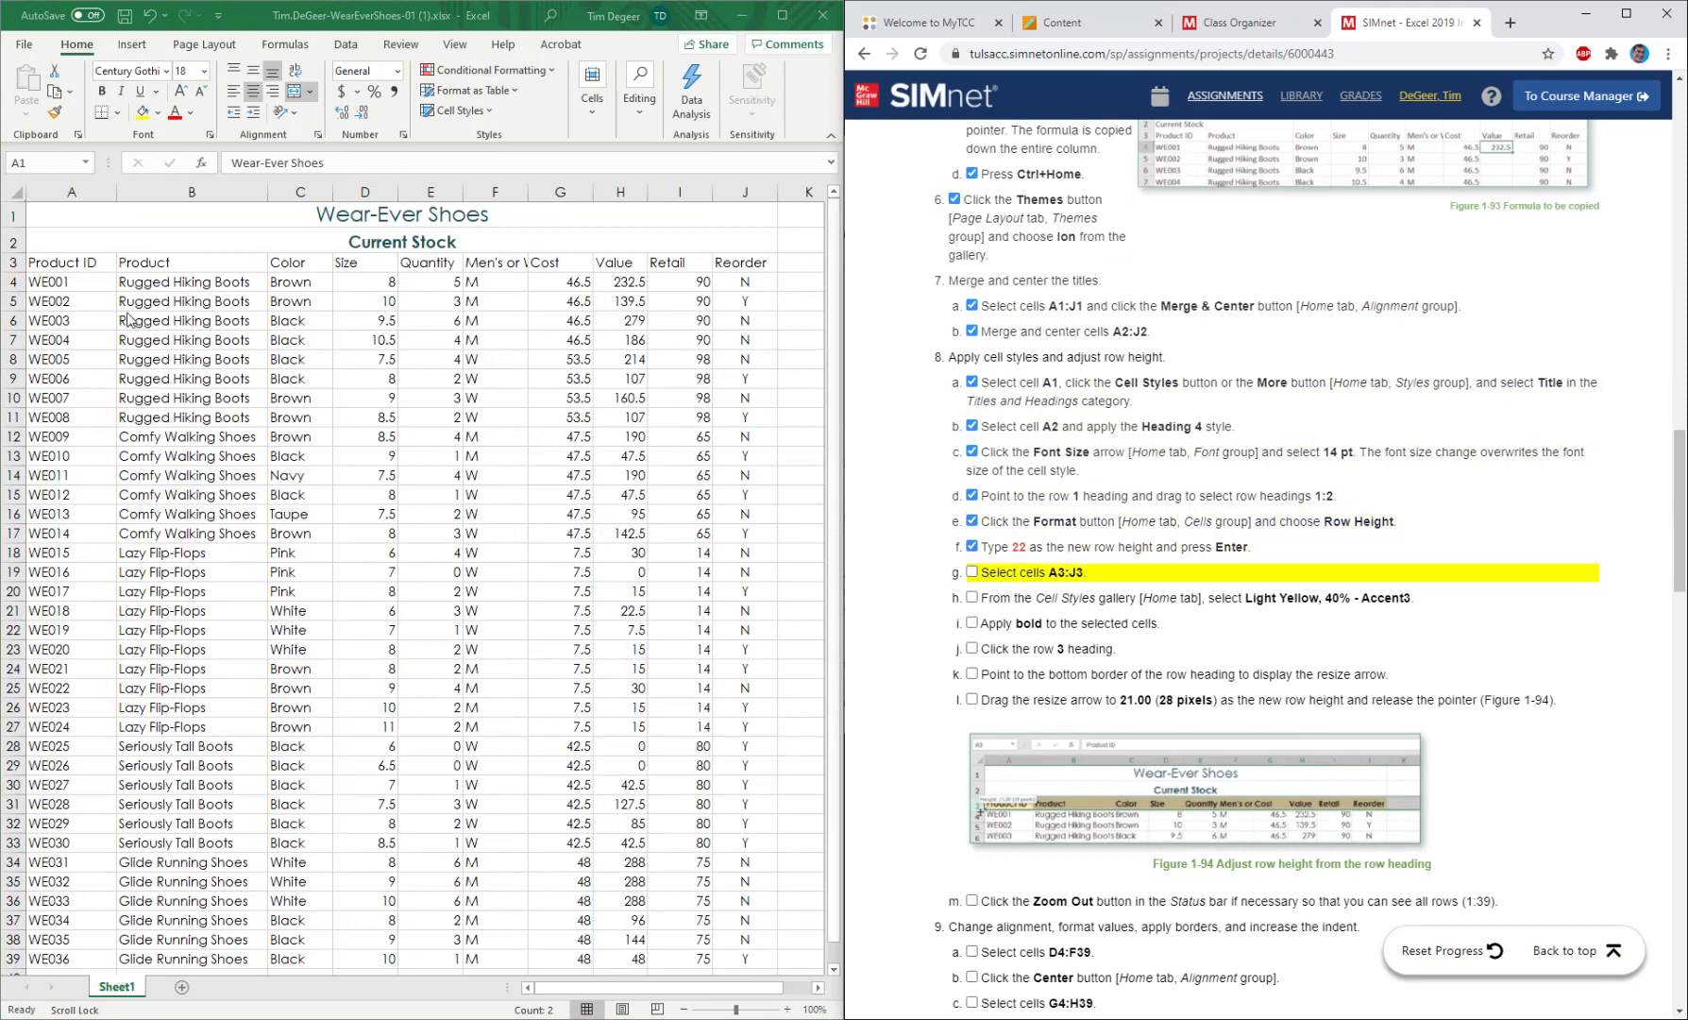
Select the header cells A3:J3 and mark instruction 8g as completed.
{"action": "left_click", "coordinate": [57, 262]}
{"action": "left_click", "coordinate": [56, 263]}
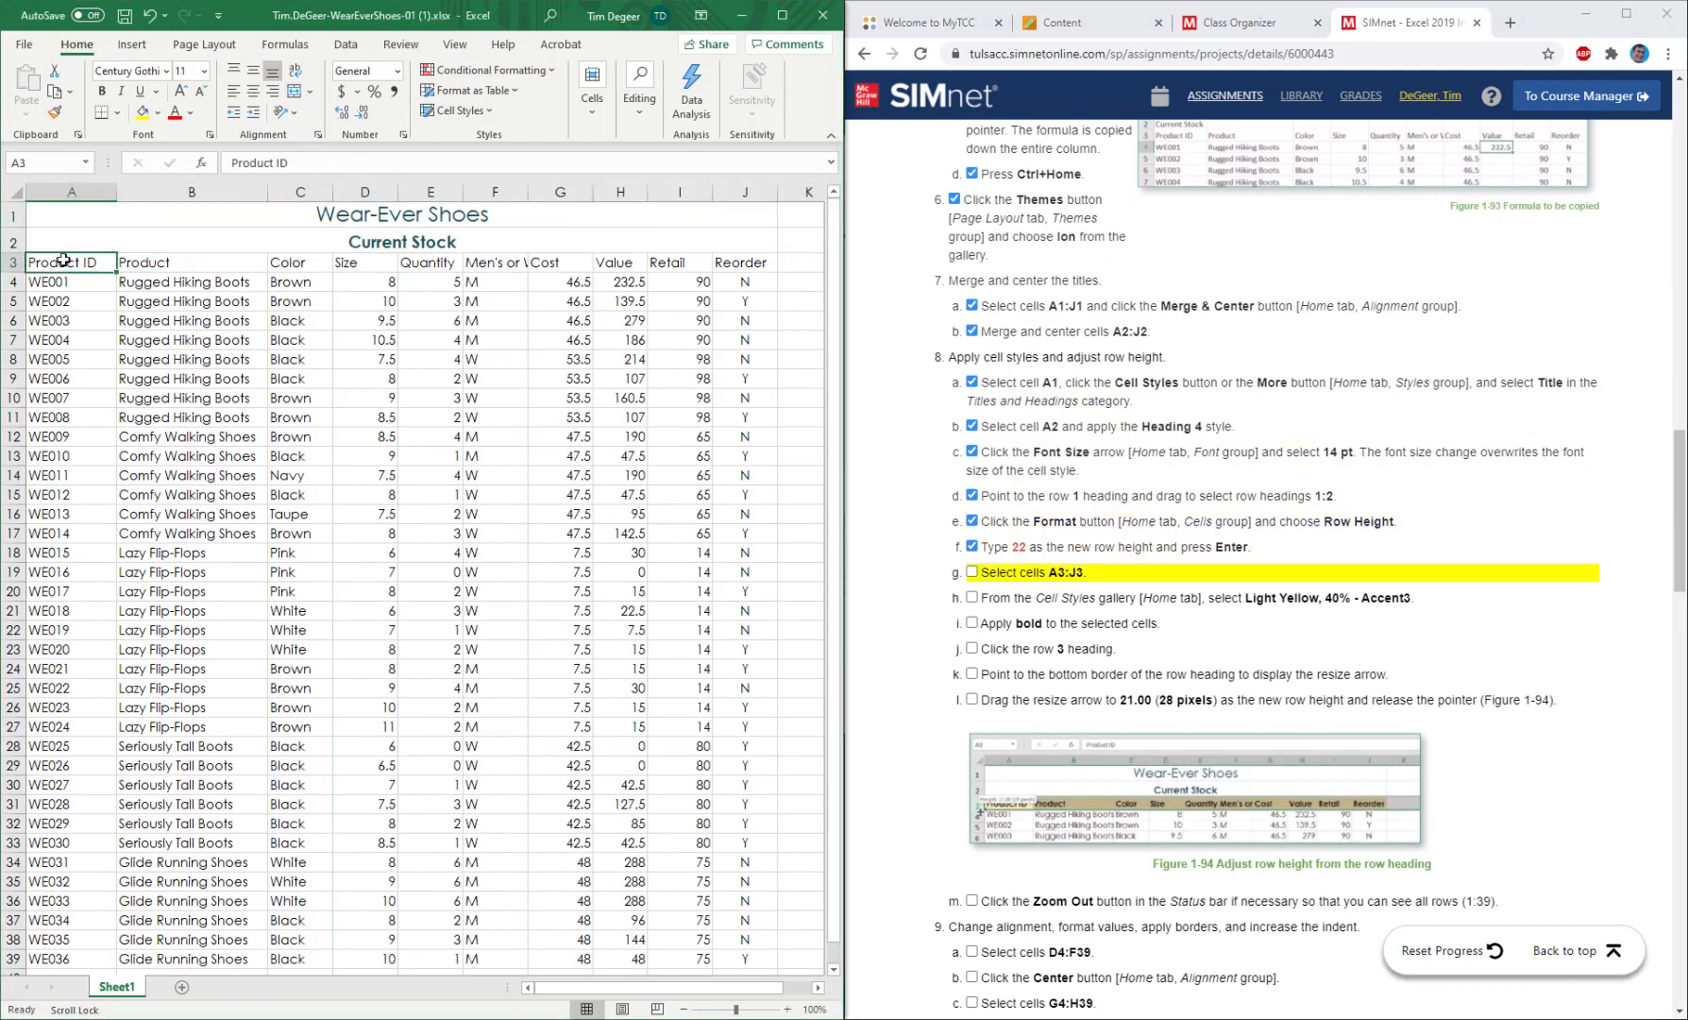
{"action": "left_click_drag", "start_coordinate": [63, 259], "coordinate": [738, 260]}
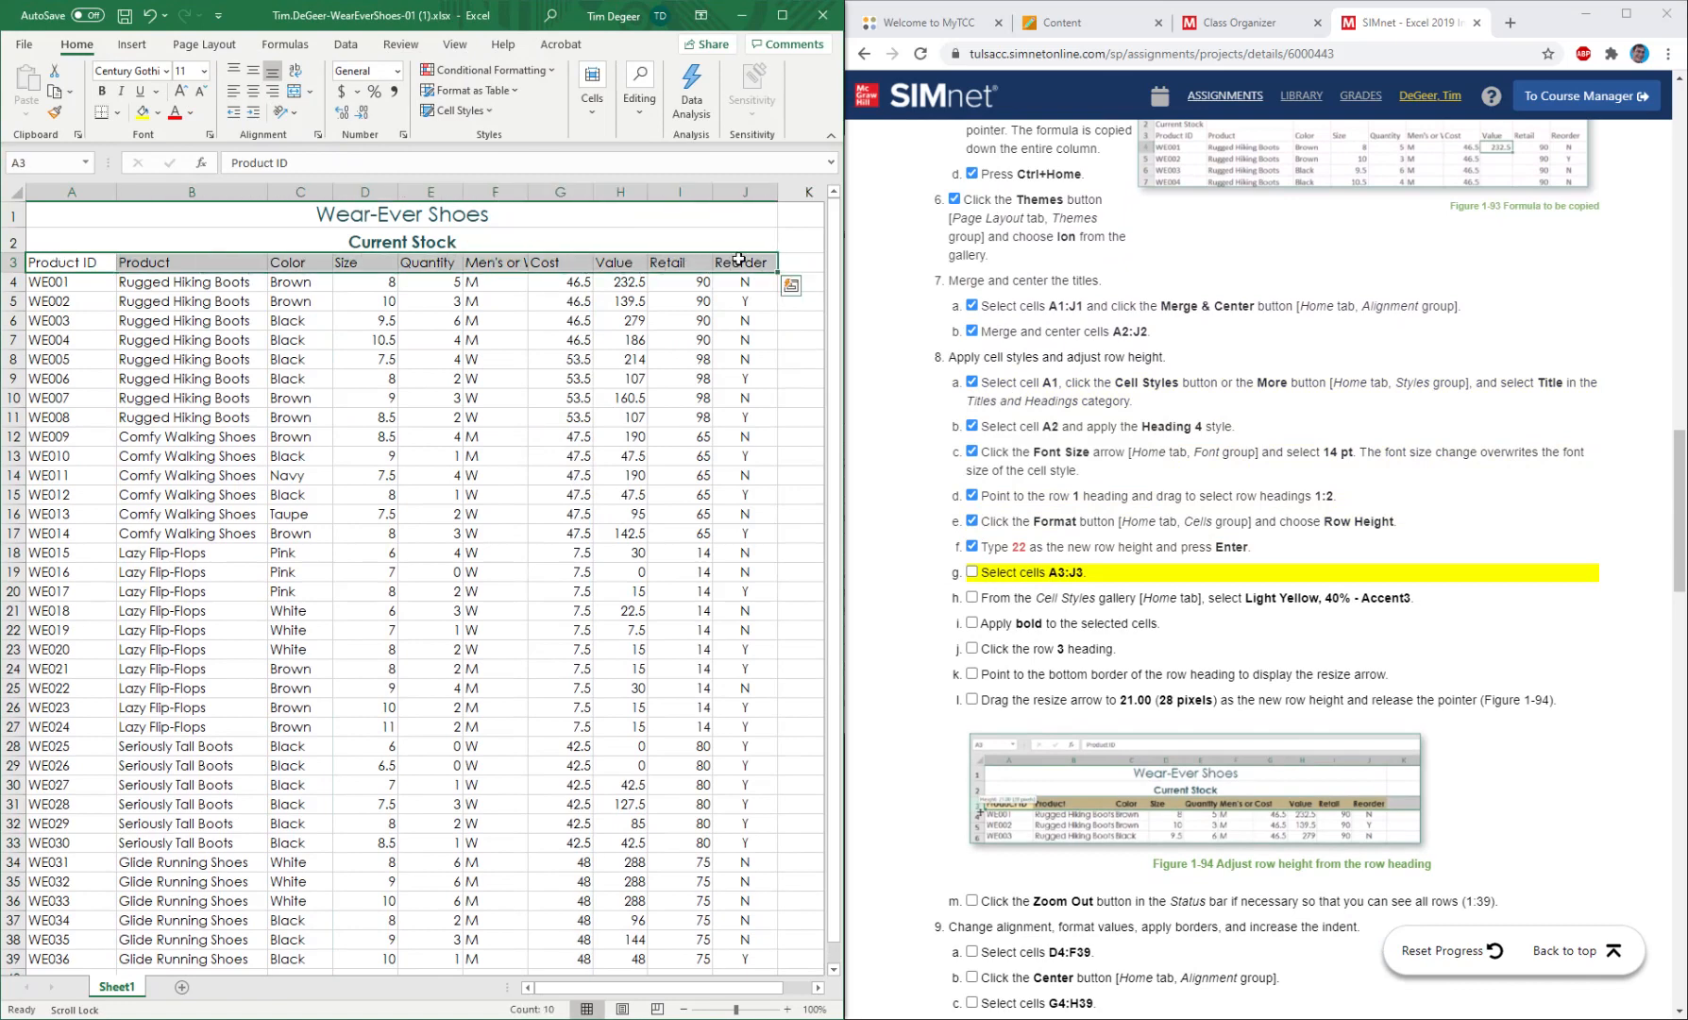
{"action": "left_click", "coordinate": [972, 573]}
{"action": "left_click", "coordinate": [972, 573]}
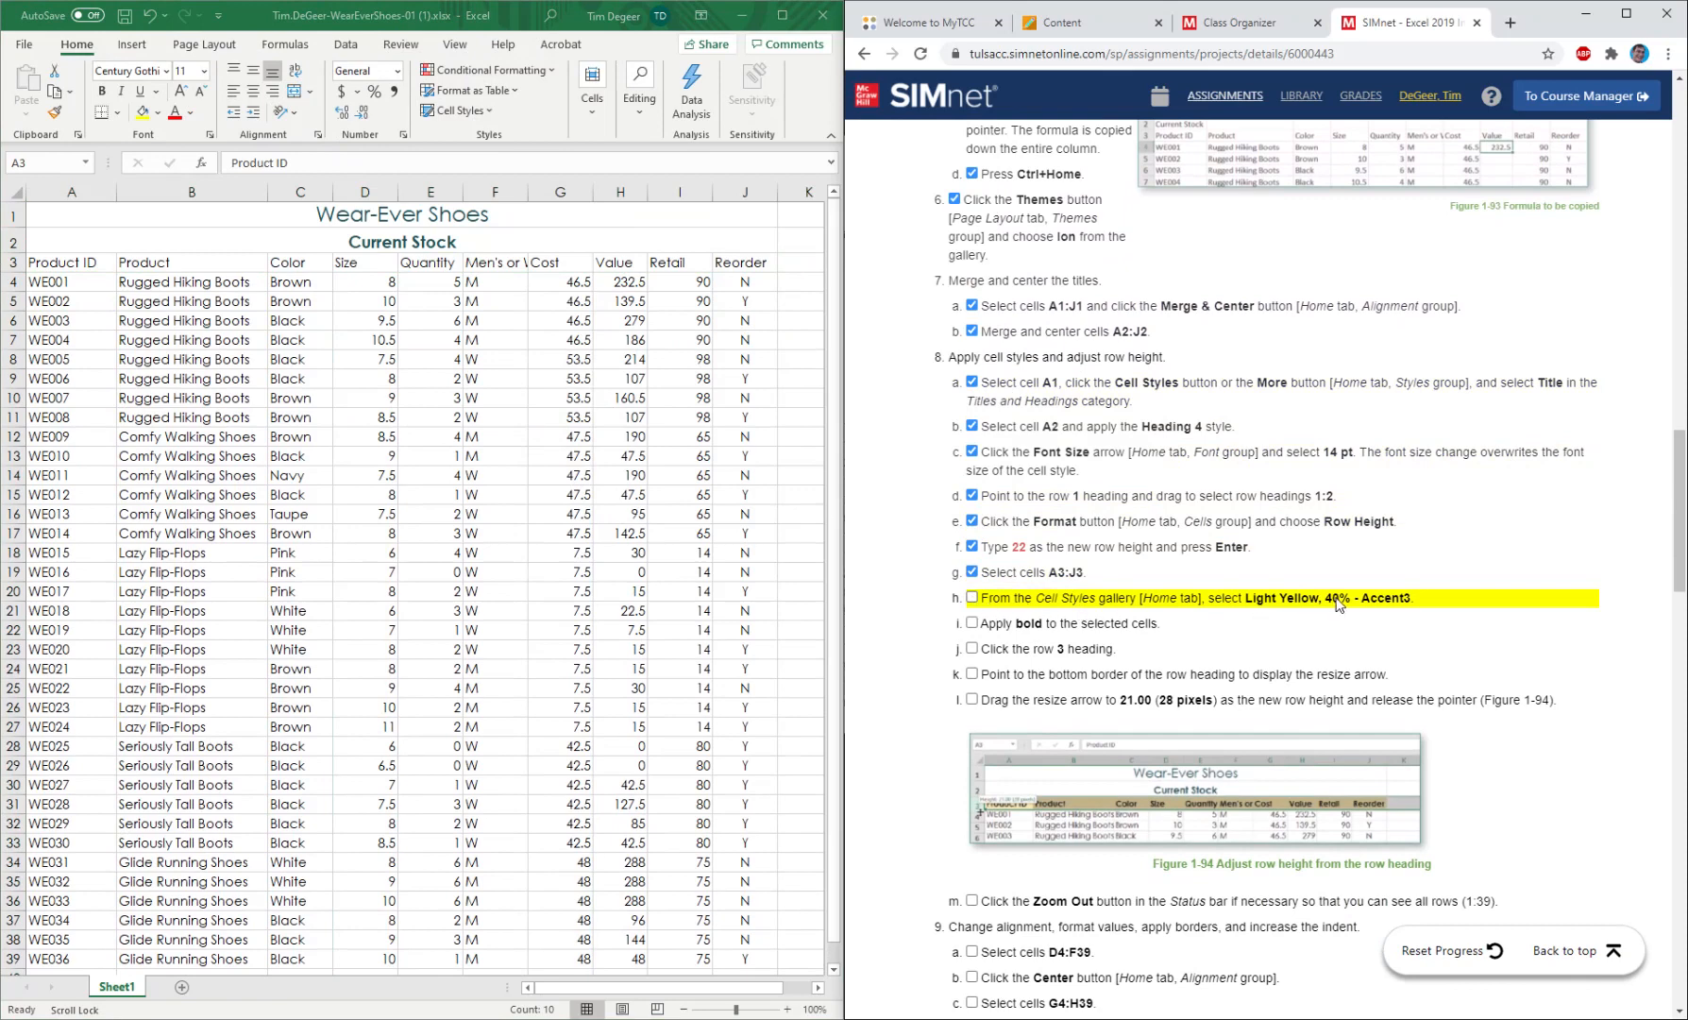
Apply the Light Yellow, 40% - Accent3 cell style and bold to A3:J3, and mark instructions 8h and 8i as completed.
{"action": "left_click", "coordinate": [461, 114]}
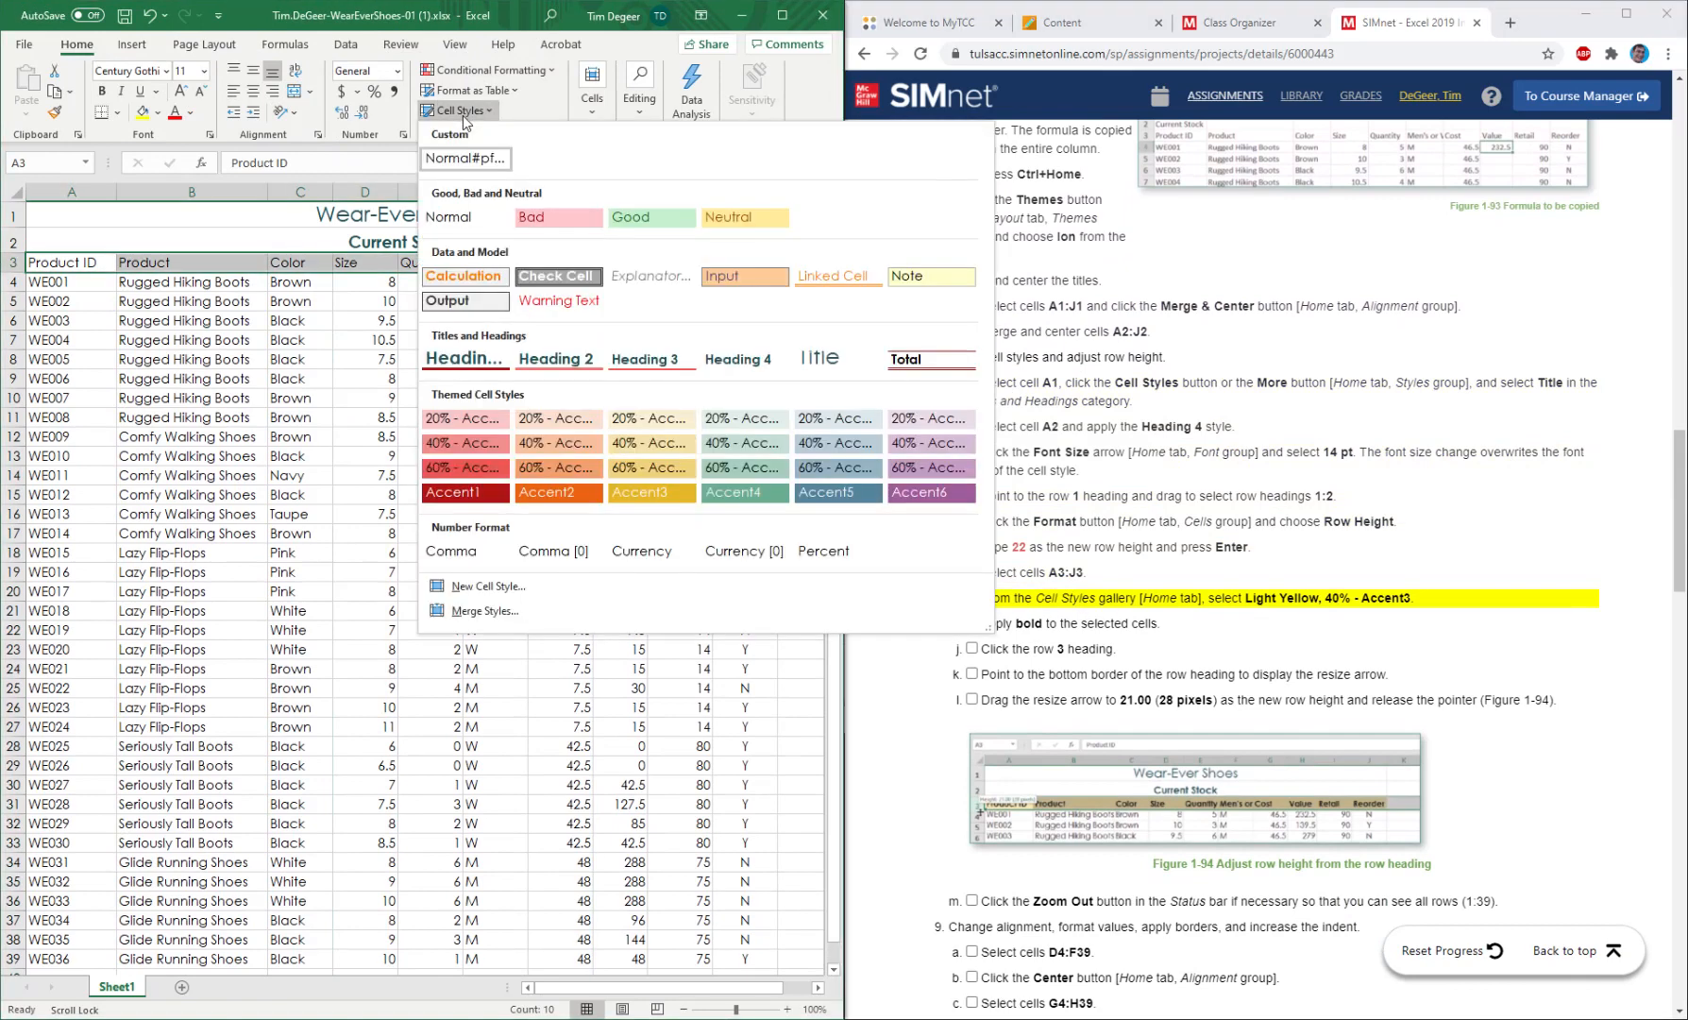
{"action": "left_click", "coordinate": [661, 451]}
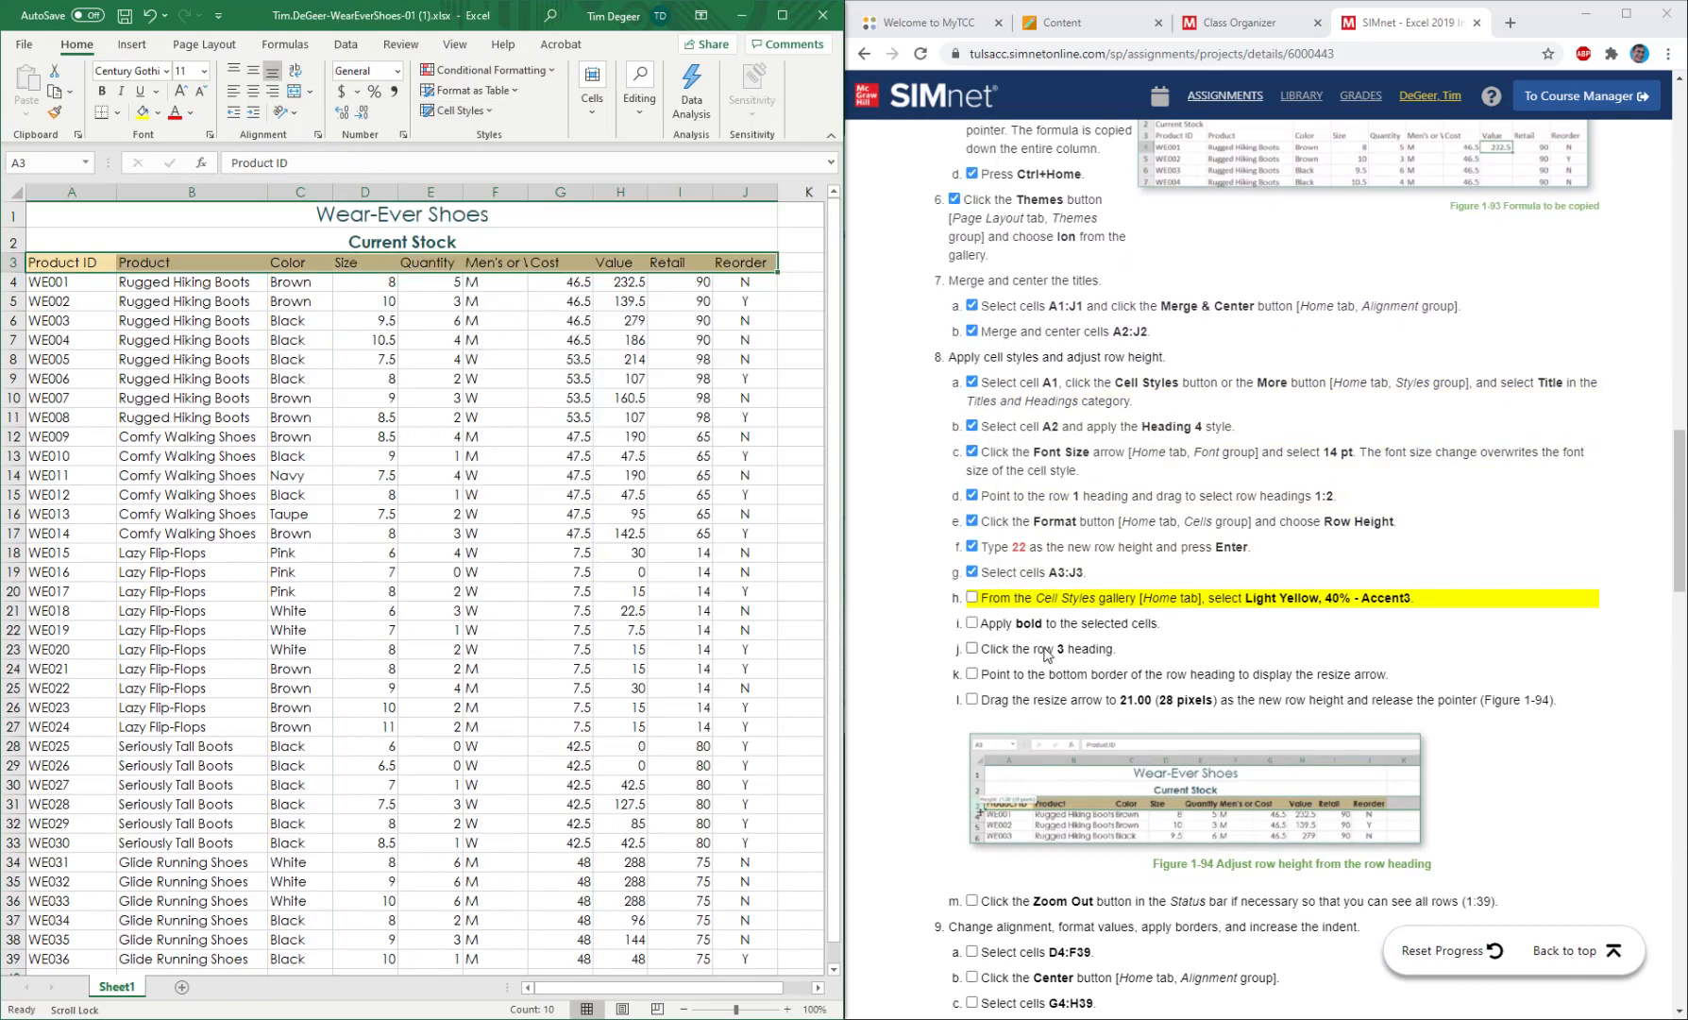
{"action": "left_click", "coordinate": [104, 92]}
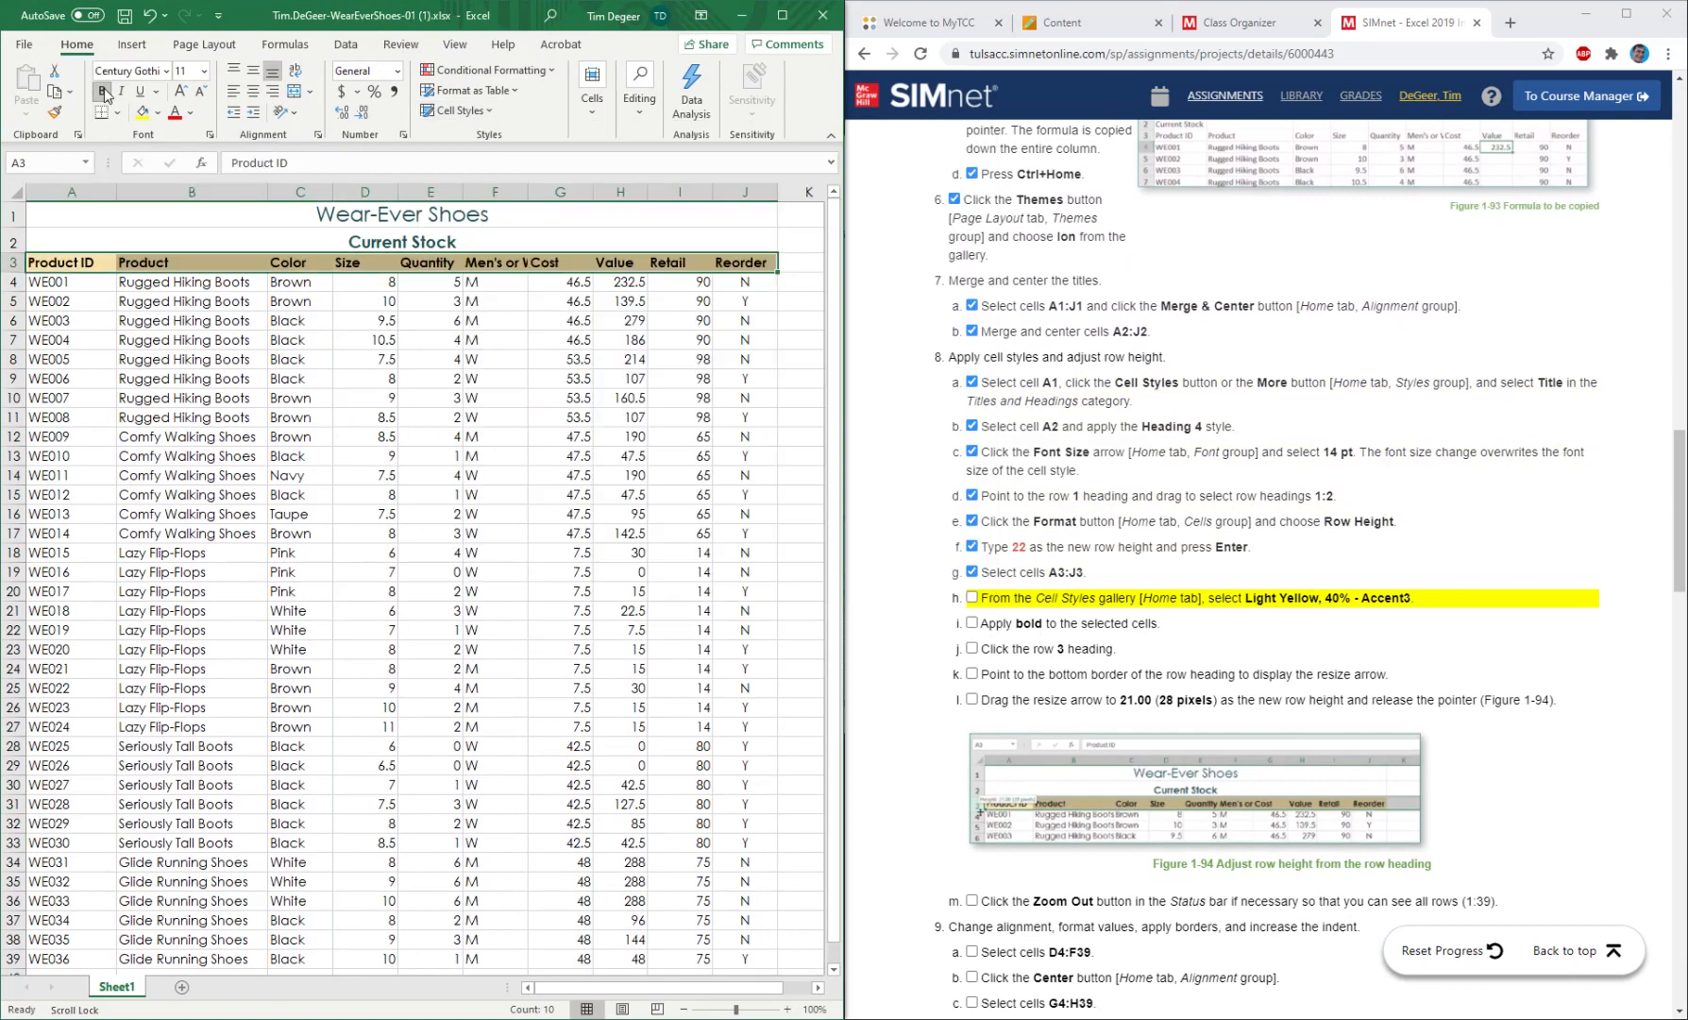
{"action": "left_click", "coordinate": [973, 597]}
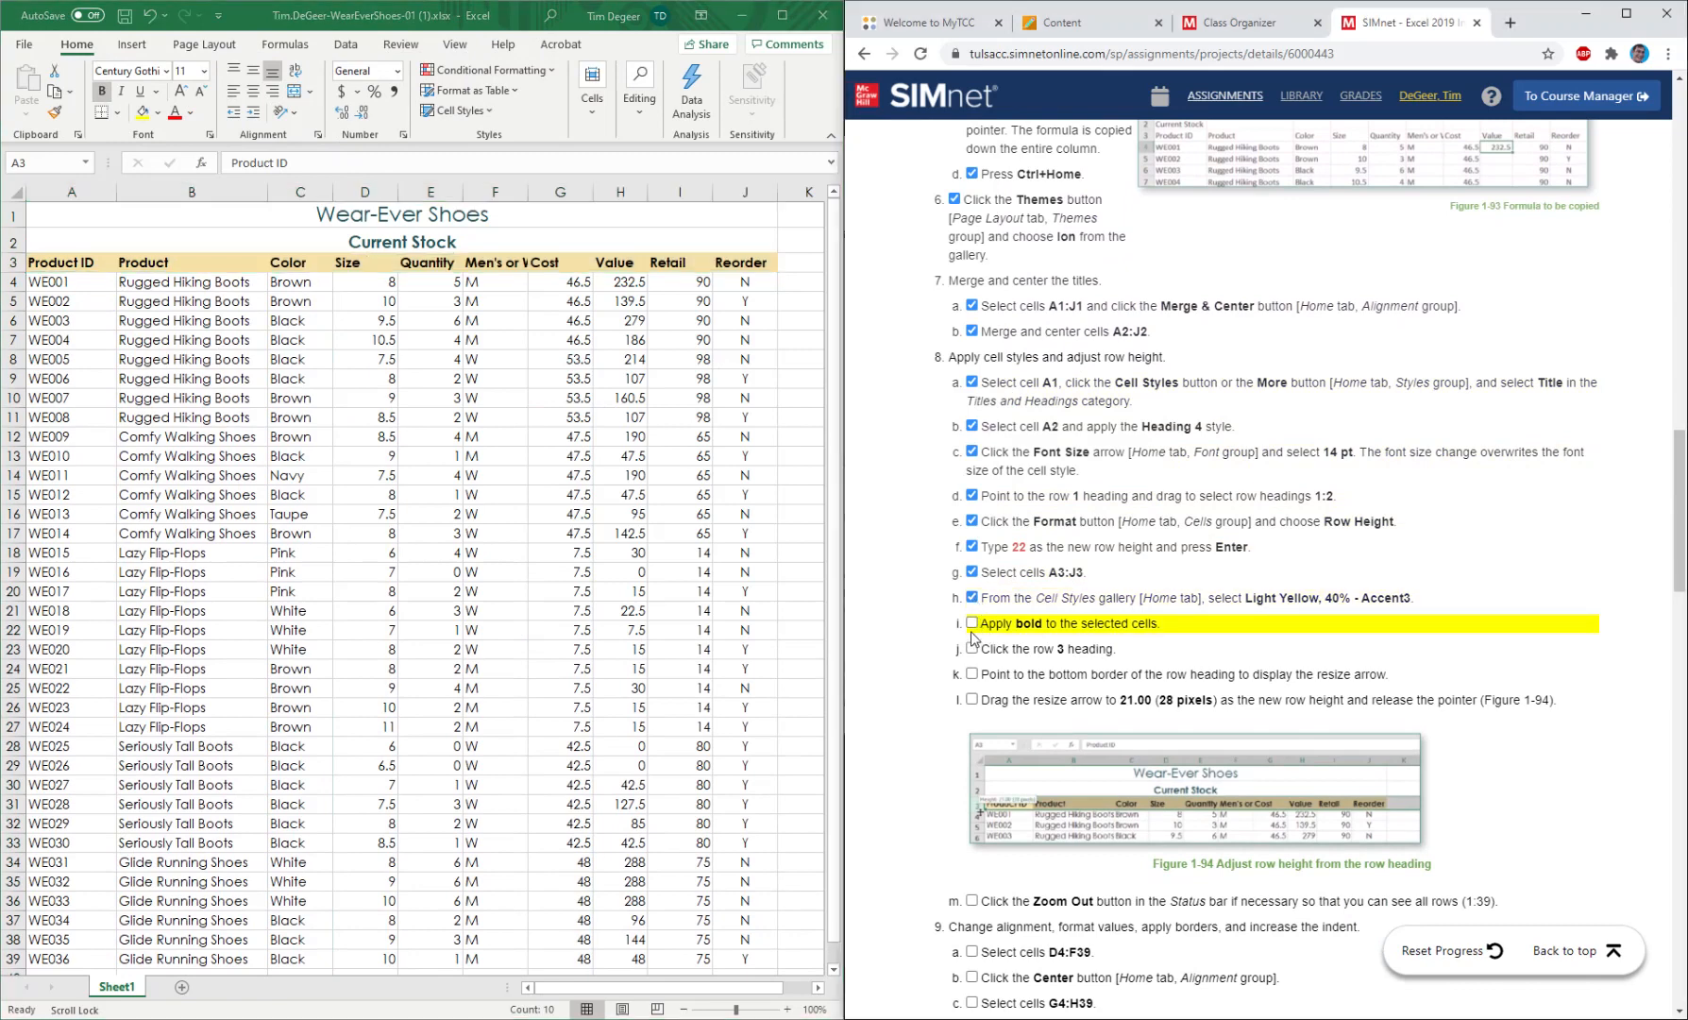
{"action": "left_click", "coordinate": [973, 625]}
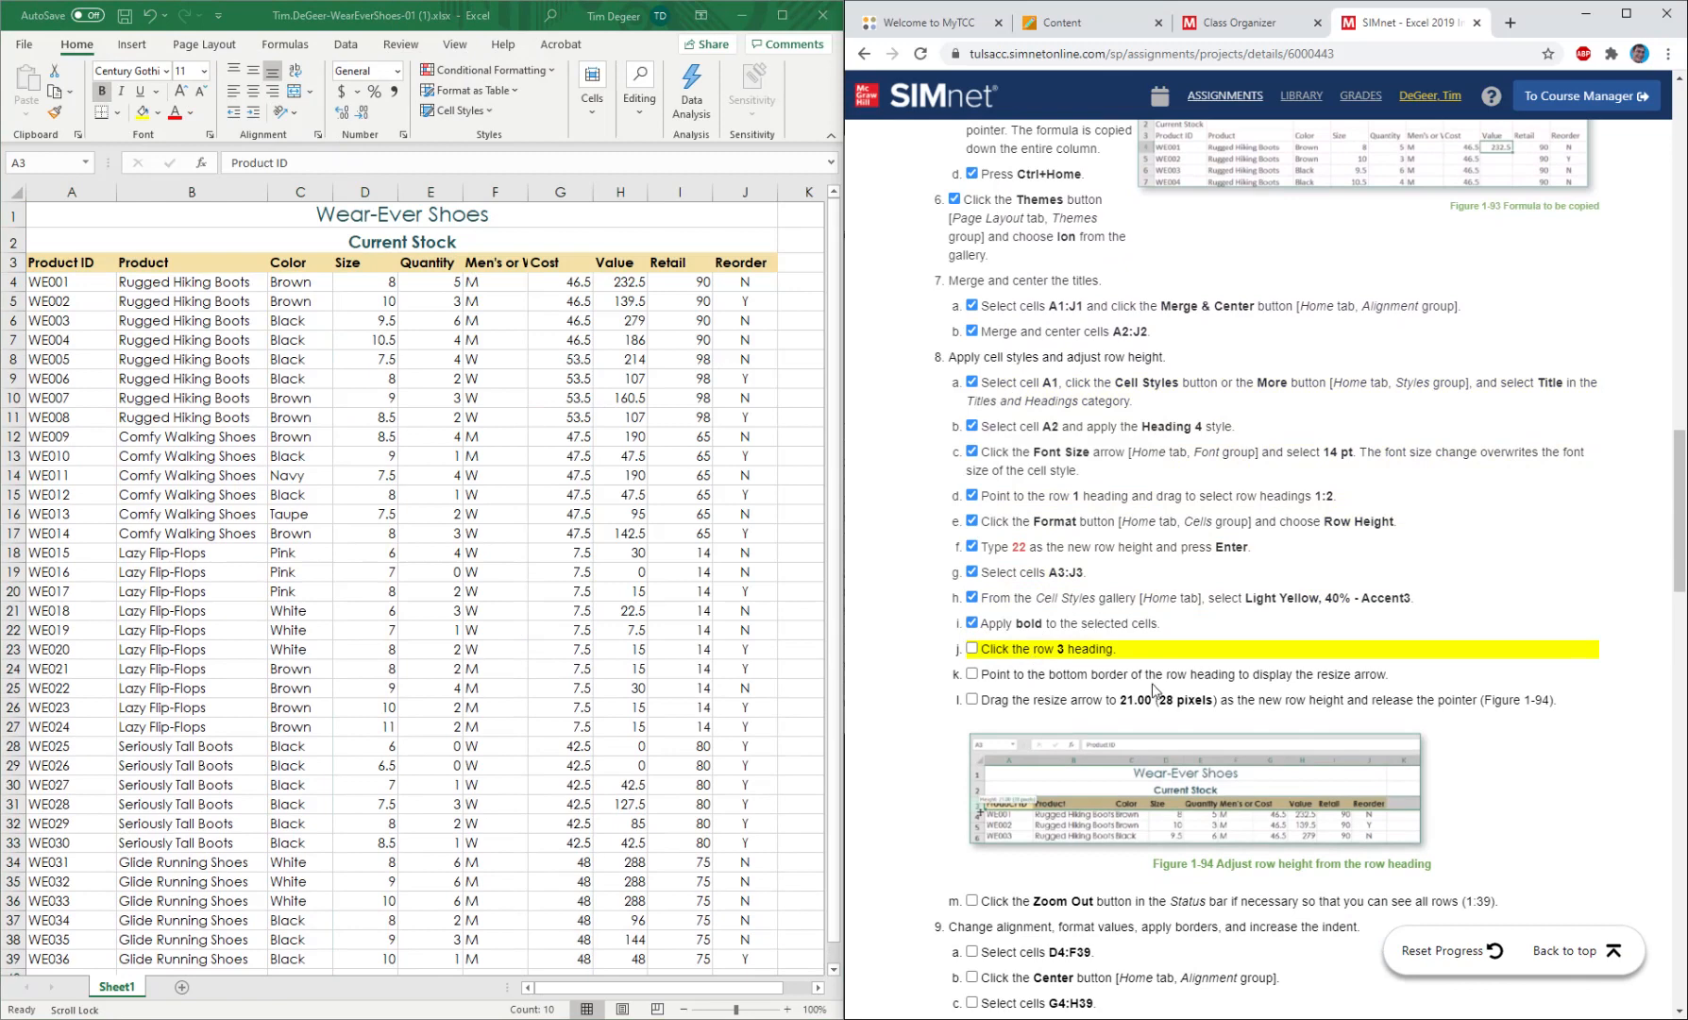
Increase the height of header row 3 to 21.00 (28 pixels) and check the exact row height value.
{"action": "left_click", "coordinate": [5, 262]}
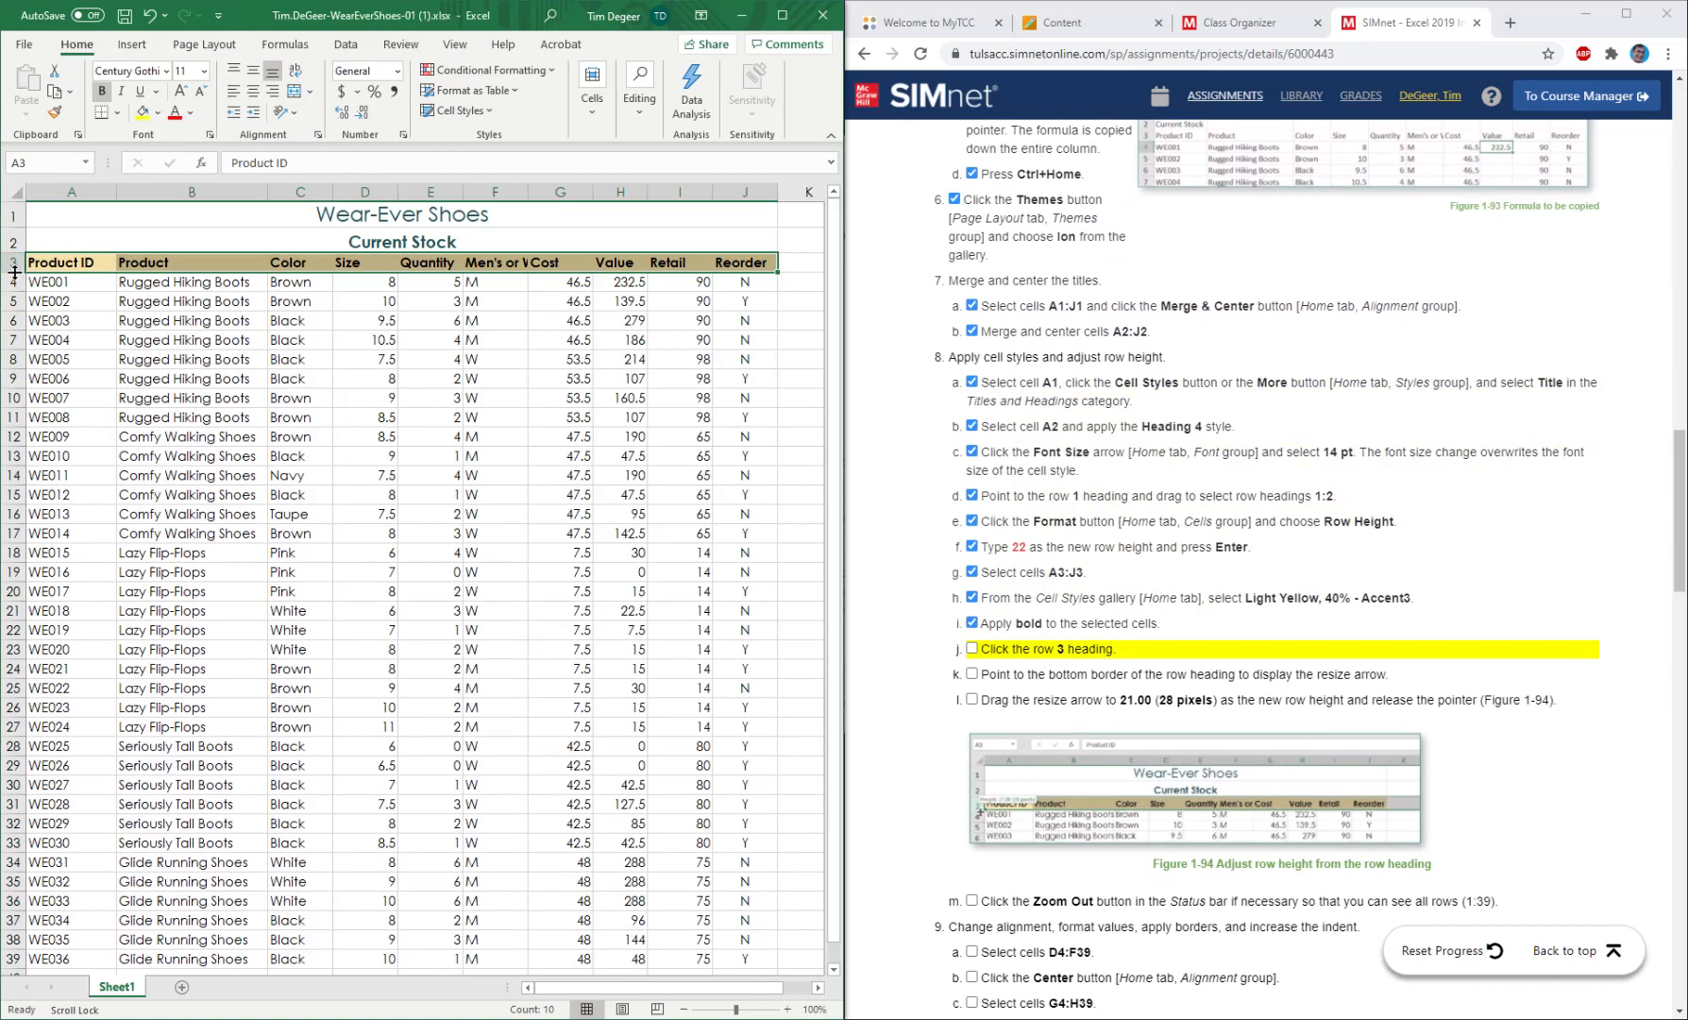
{"action": "left_click_drag", "start_coordinate": [15, 272], "coordinate": [14, 272]}
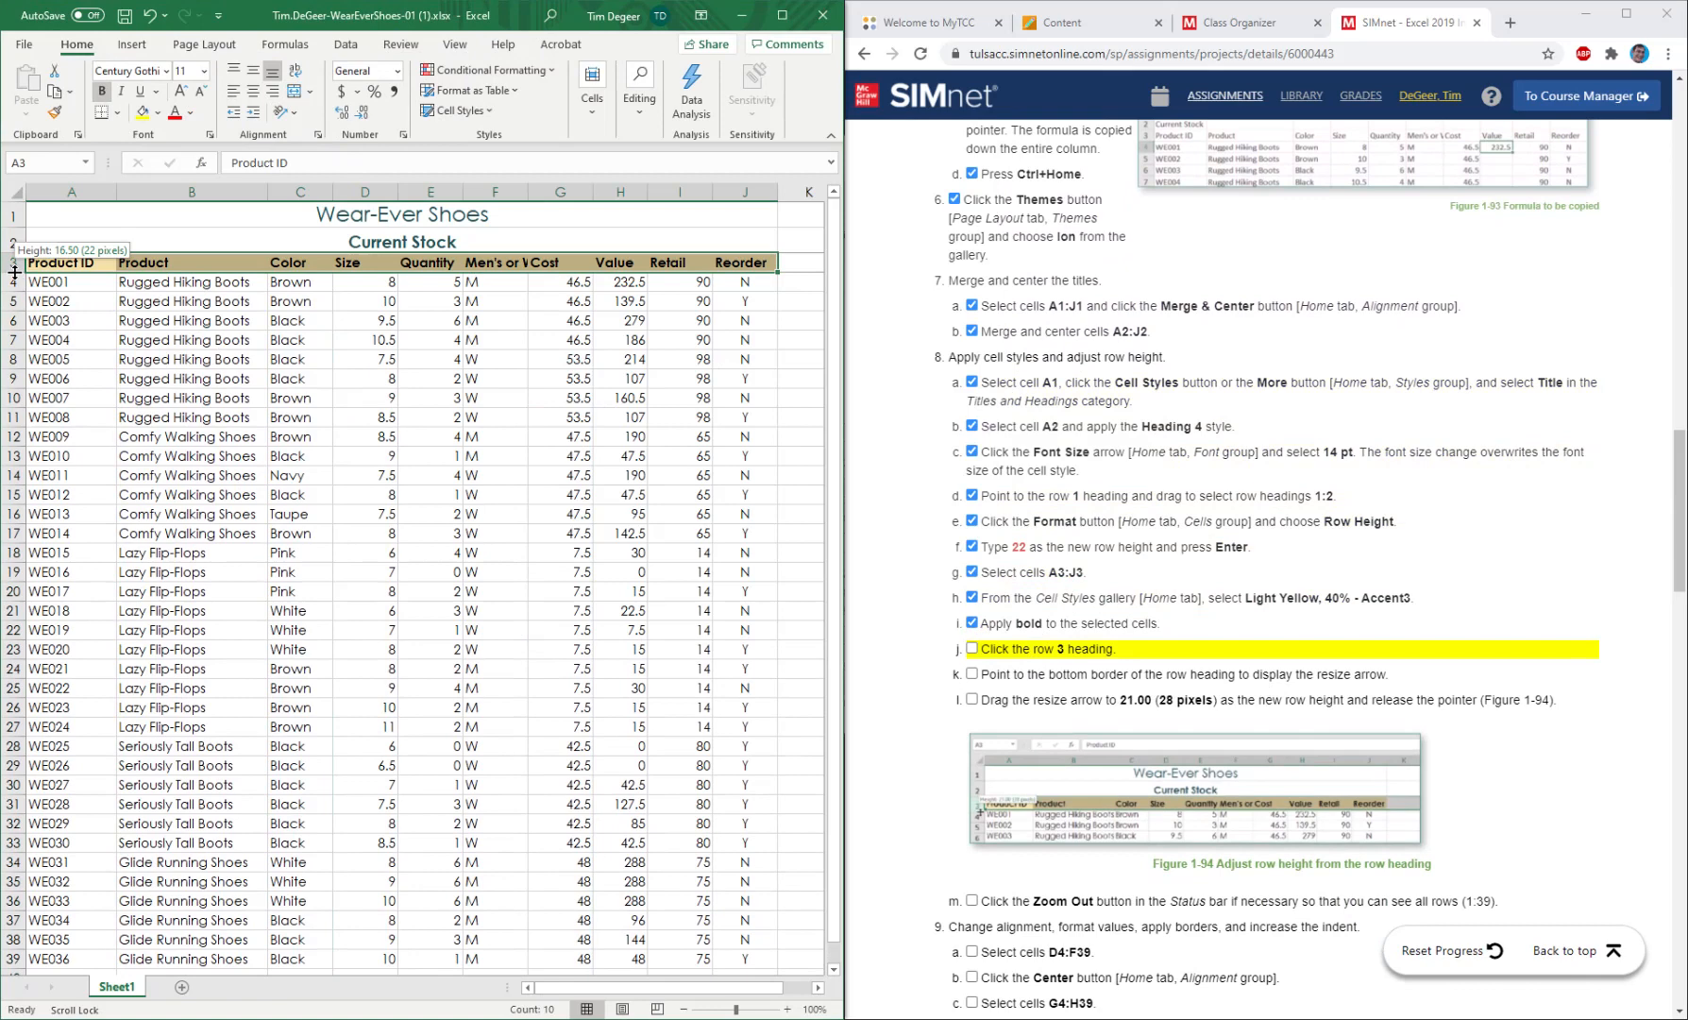
{"action": "left_click_drag", "start_coordinate": [14, 272], "coordinate": [30, 277]}
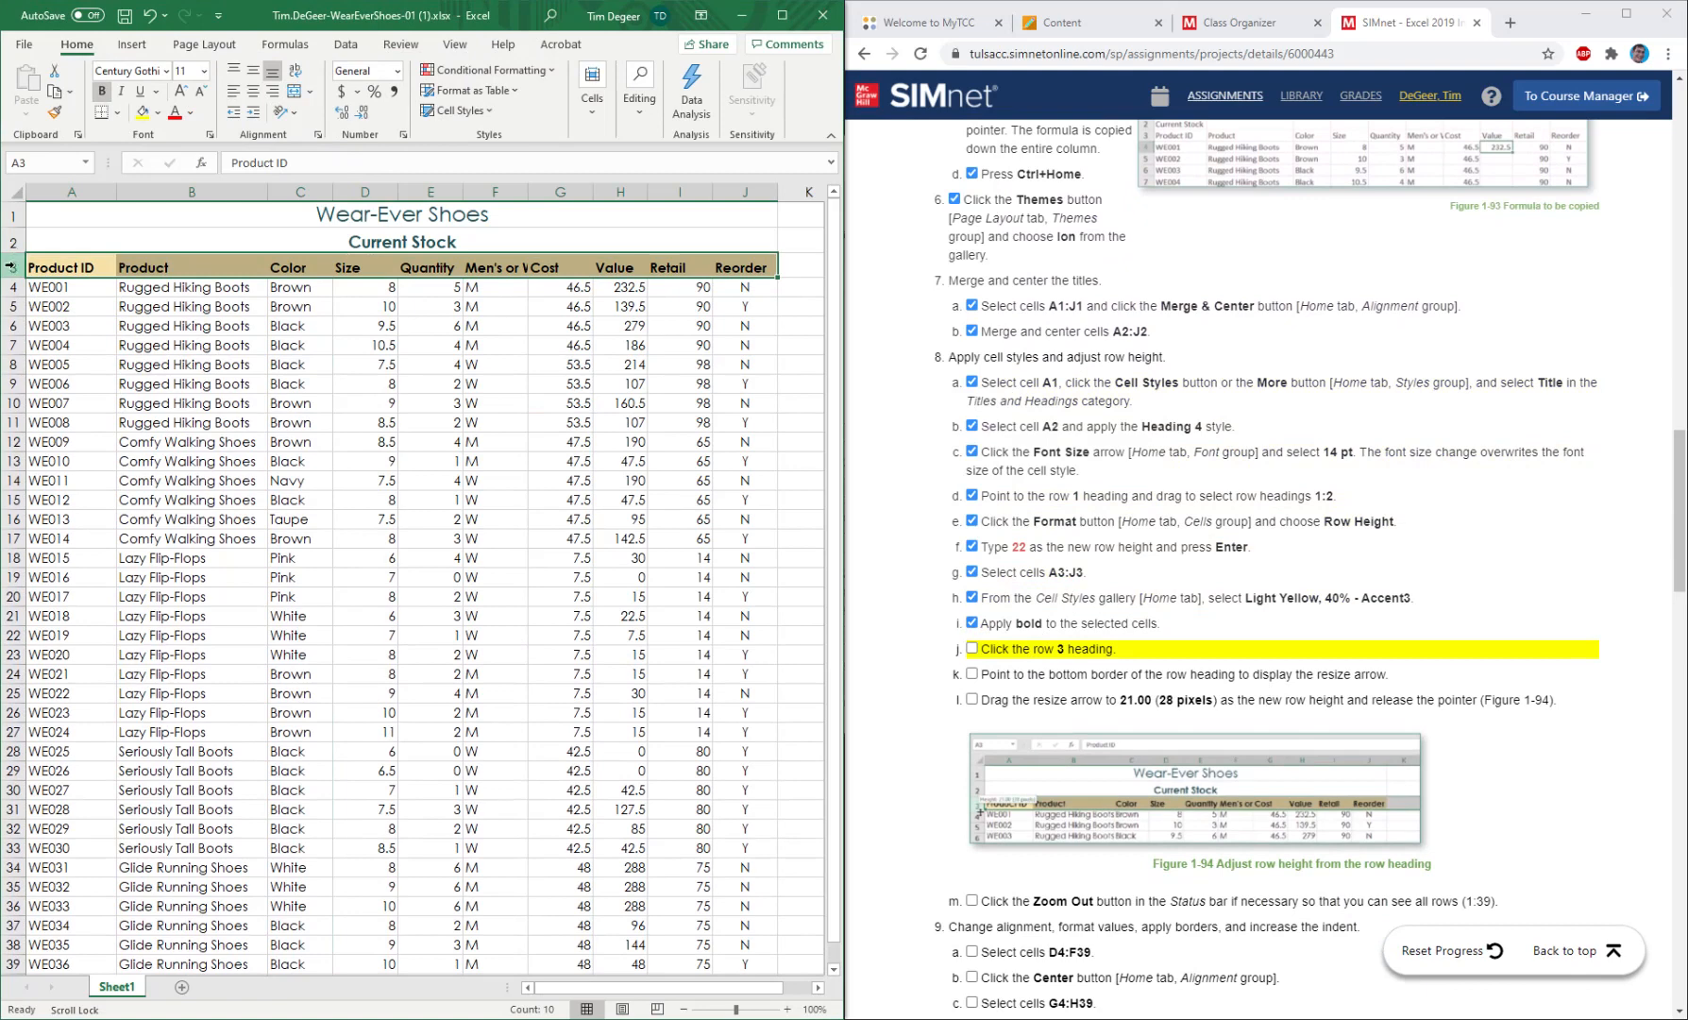
{"action": "right_click", "coordinate": [10, 269]}
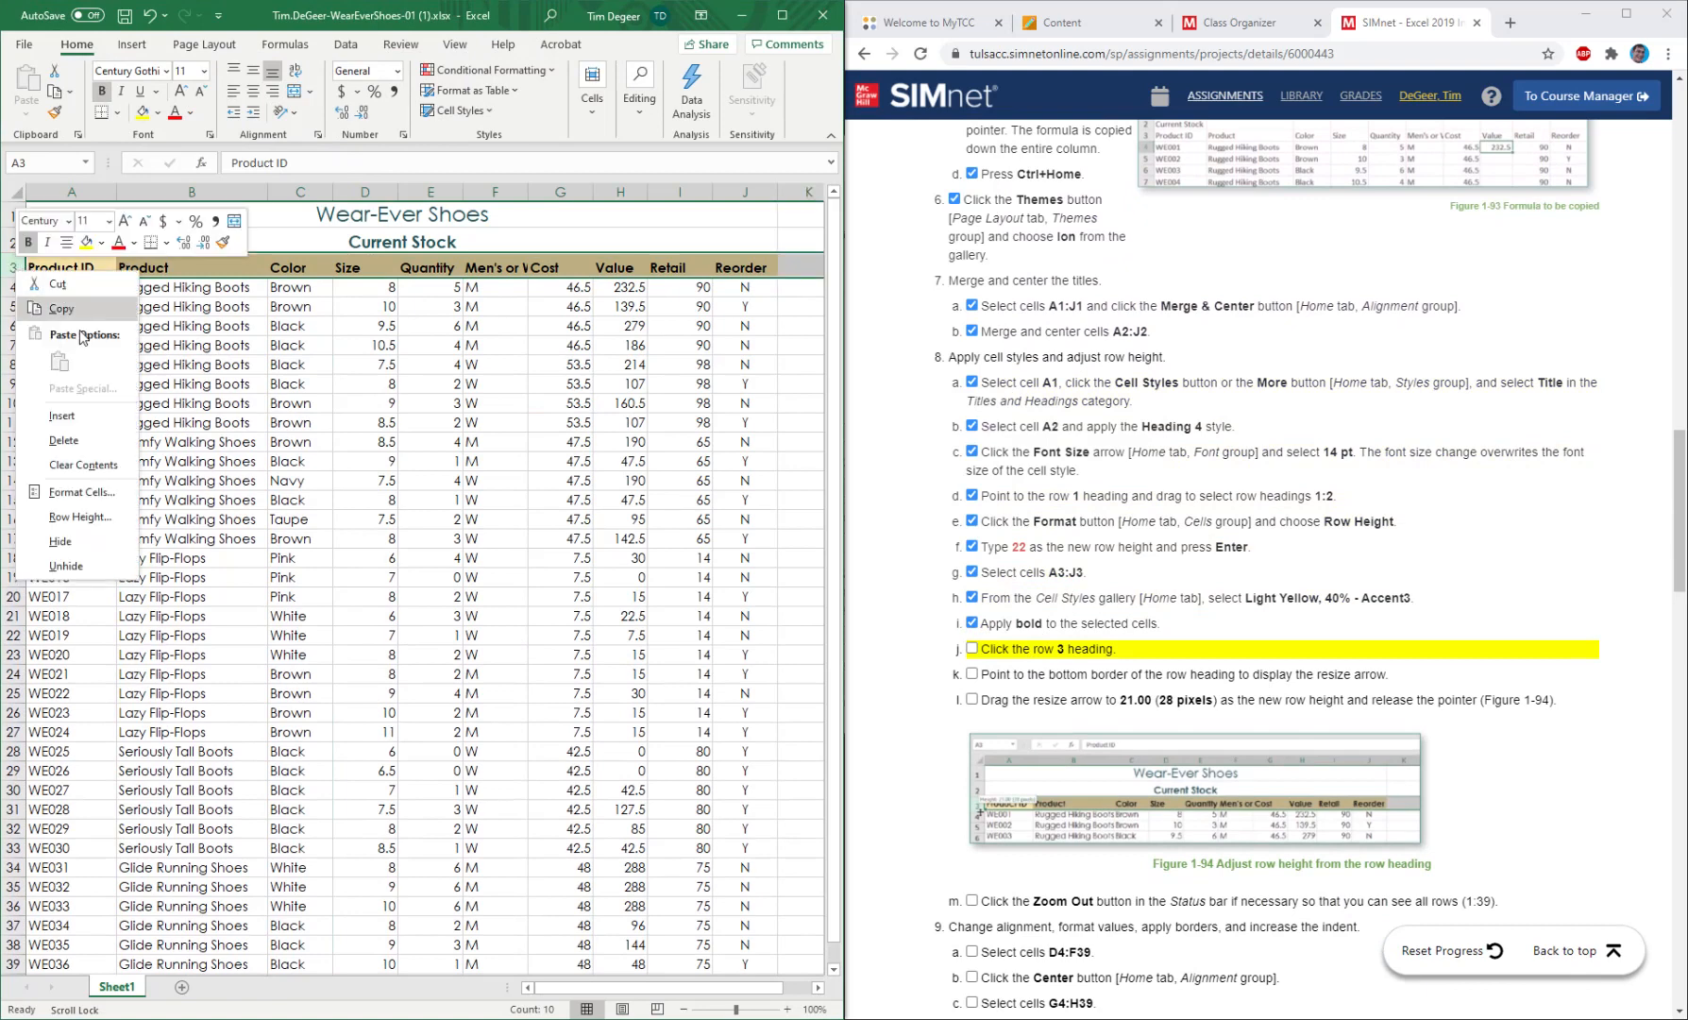
{"action": "left_click", "coordinate": [102, 516]}
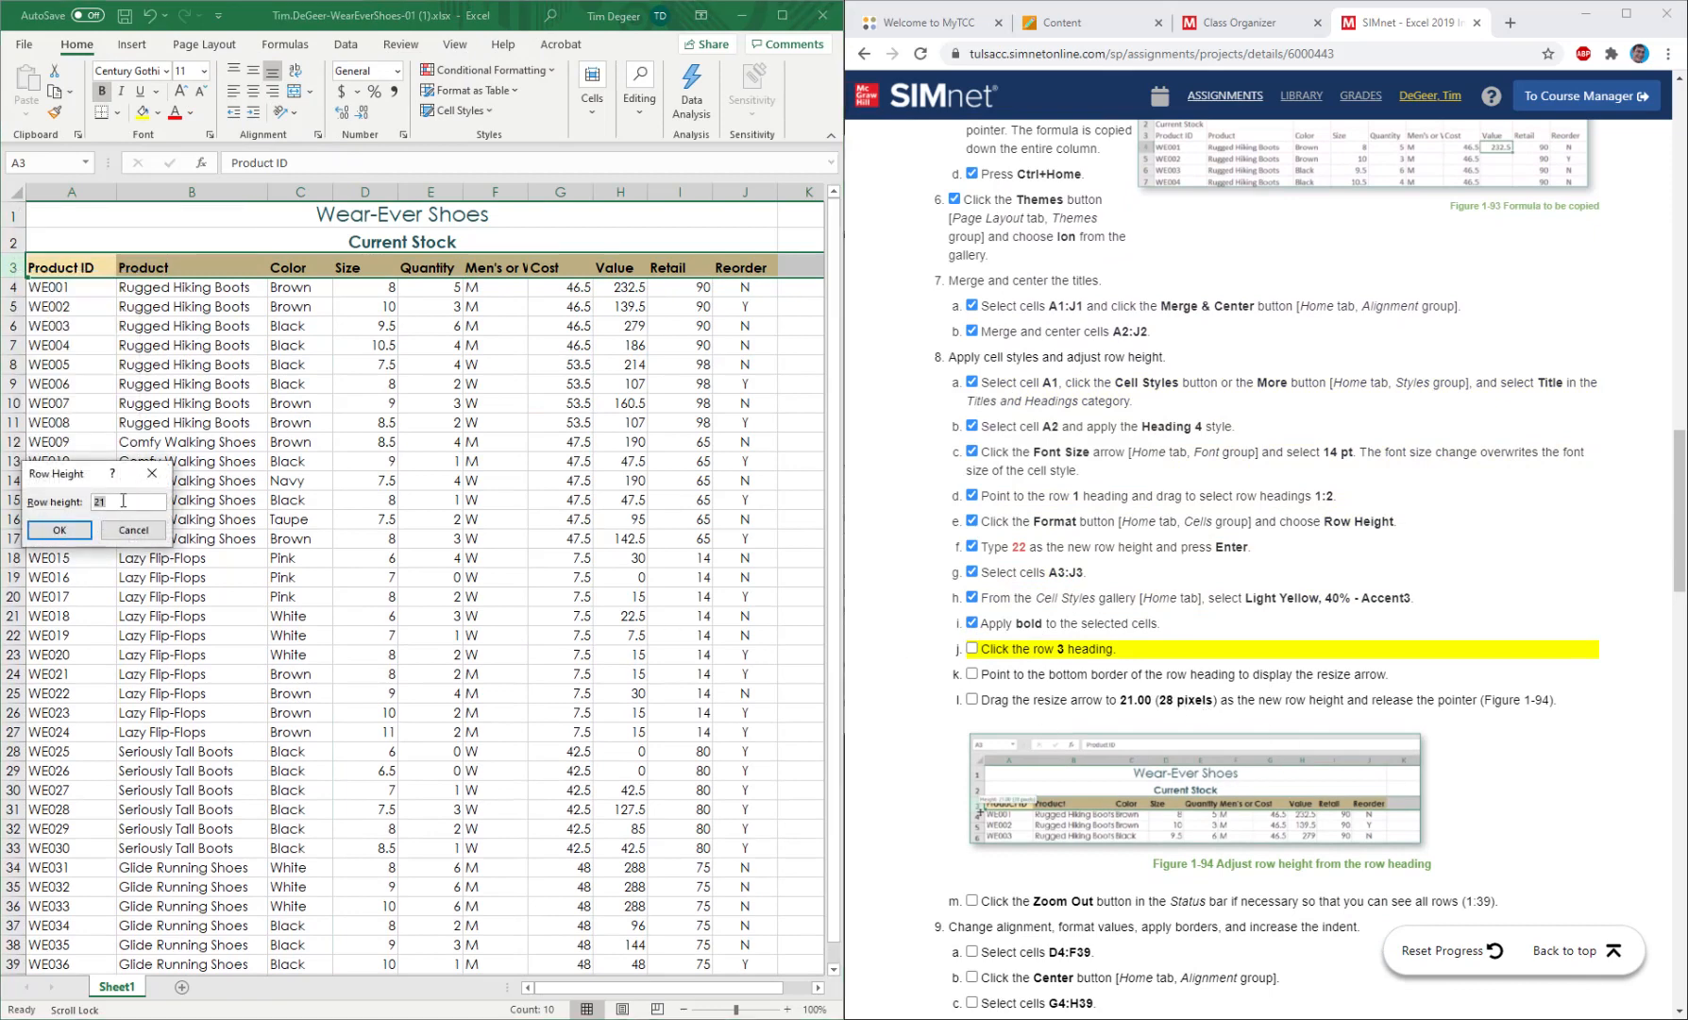
{"action": "left_click", "coordinate": [76, 529]}
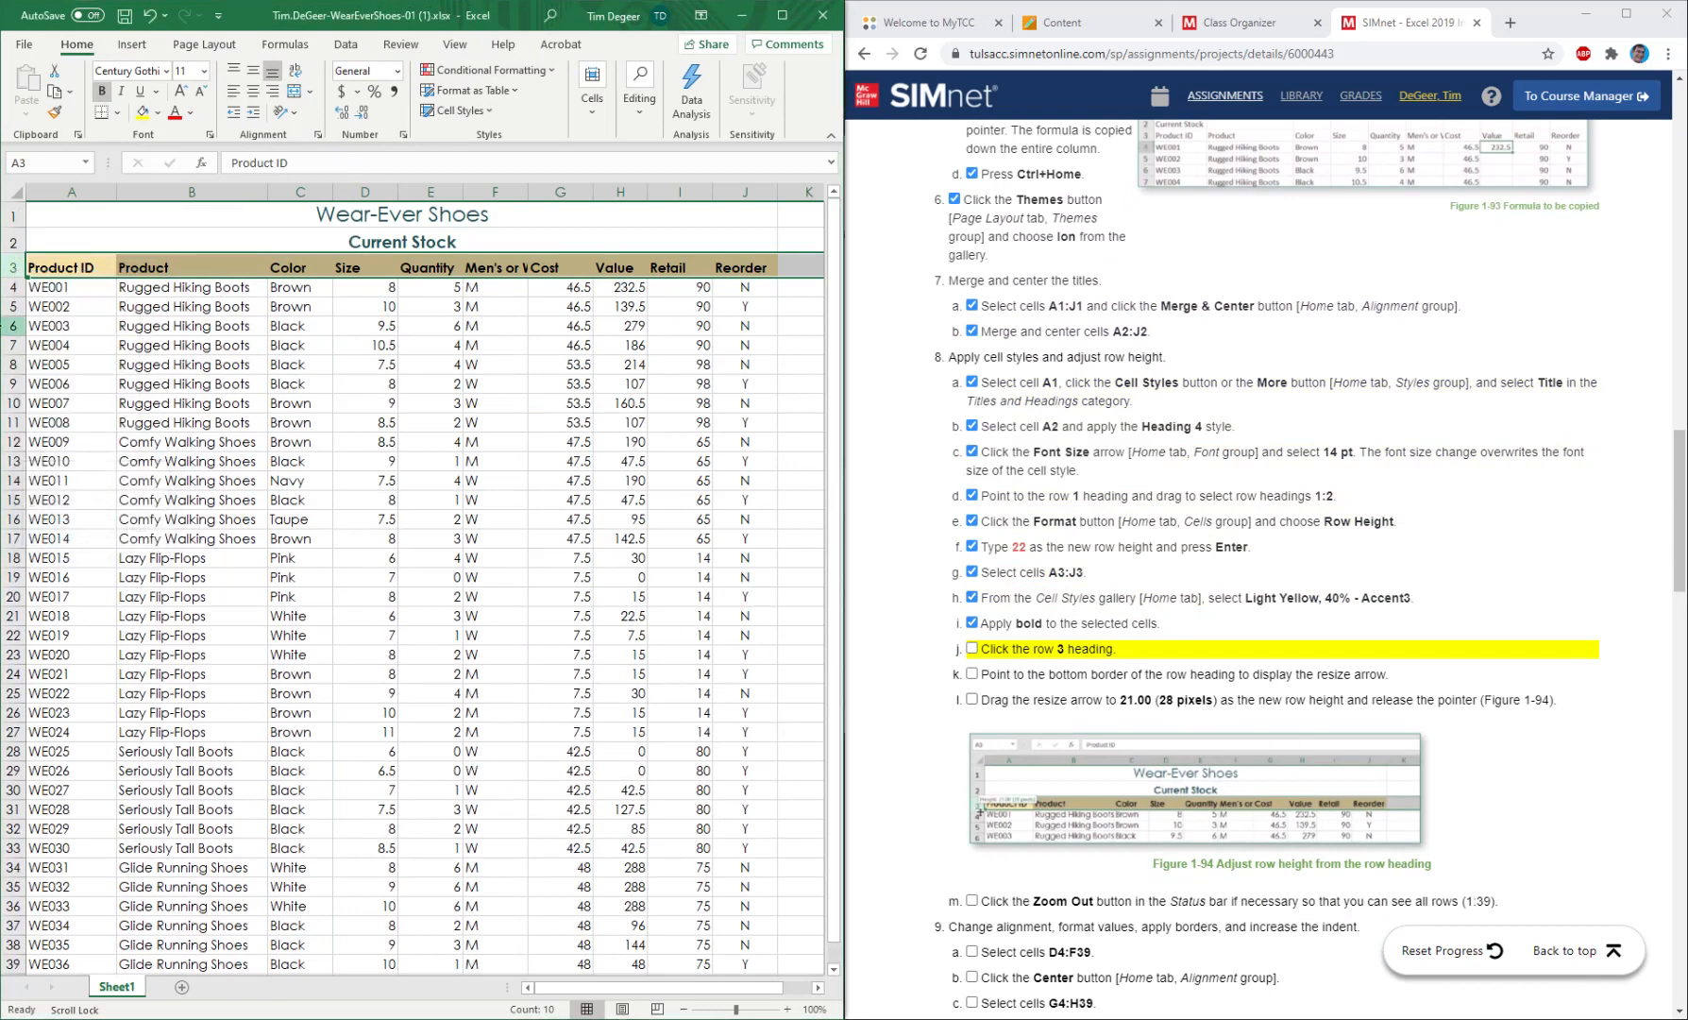
Stretch row 3 far taller and reset it by entering an exact row height of 21.
{"action": "left_click_drag", "start_coordinate": [17, 278], "coordinate": [15, 321]}
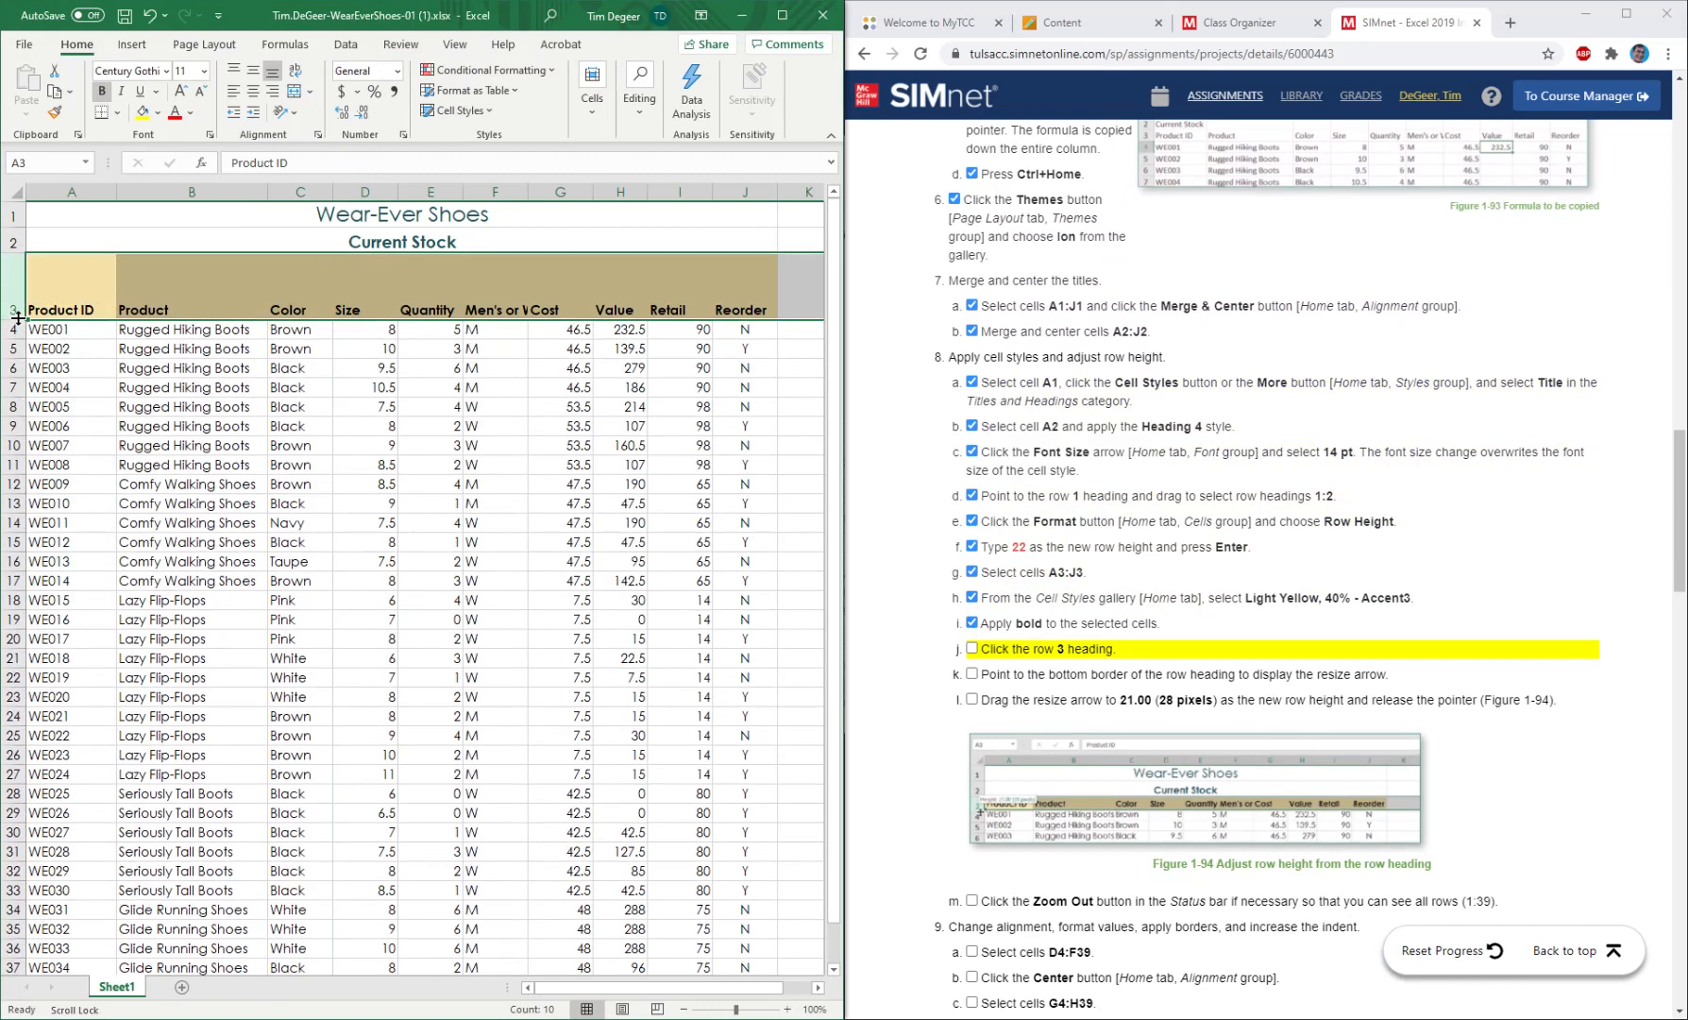
{"action": "right_click", "coordinate": [19, 294]}
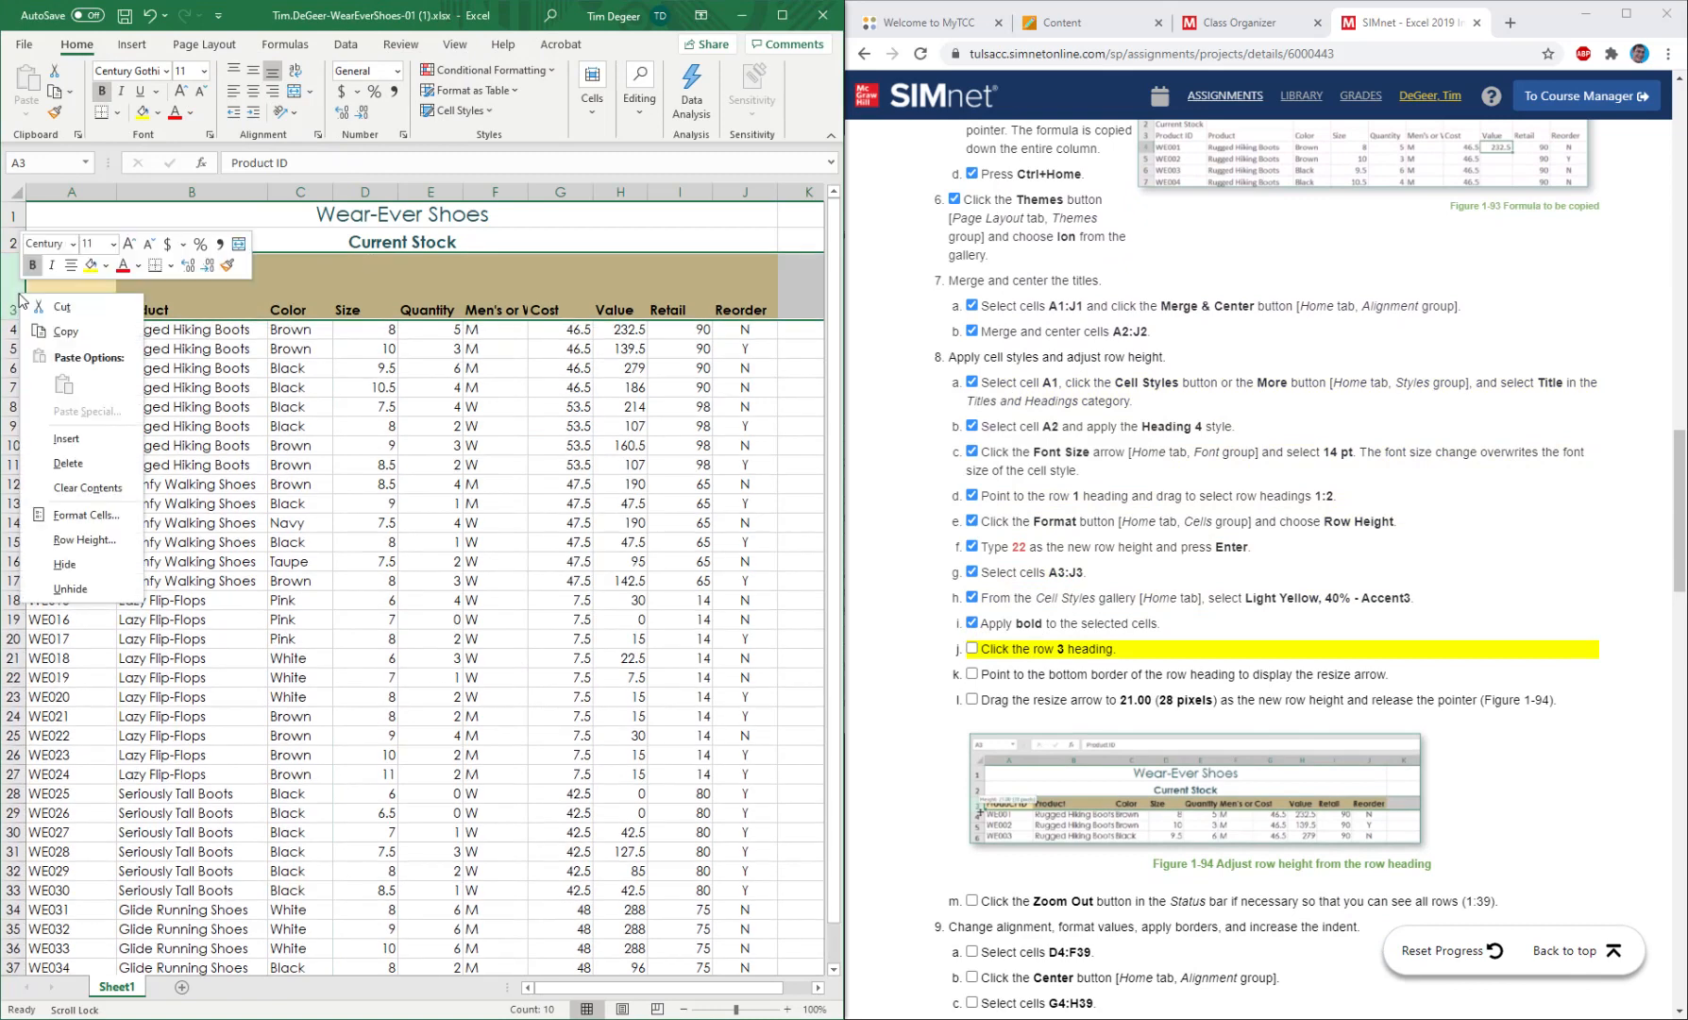
{"action": "left_click", "coordinate": [84, 539]}
{"action": "type", "text": "2"}
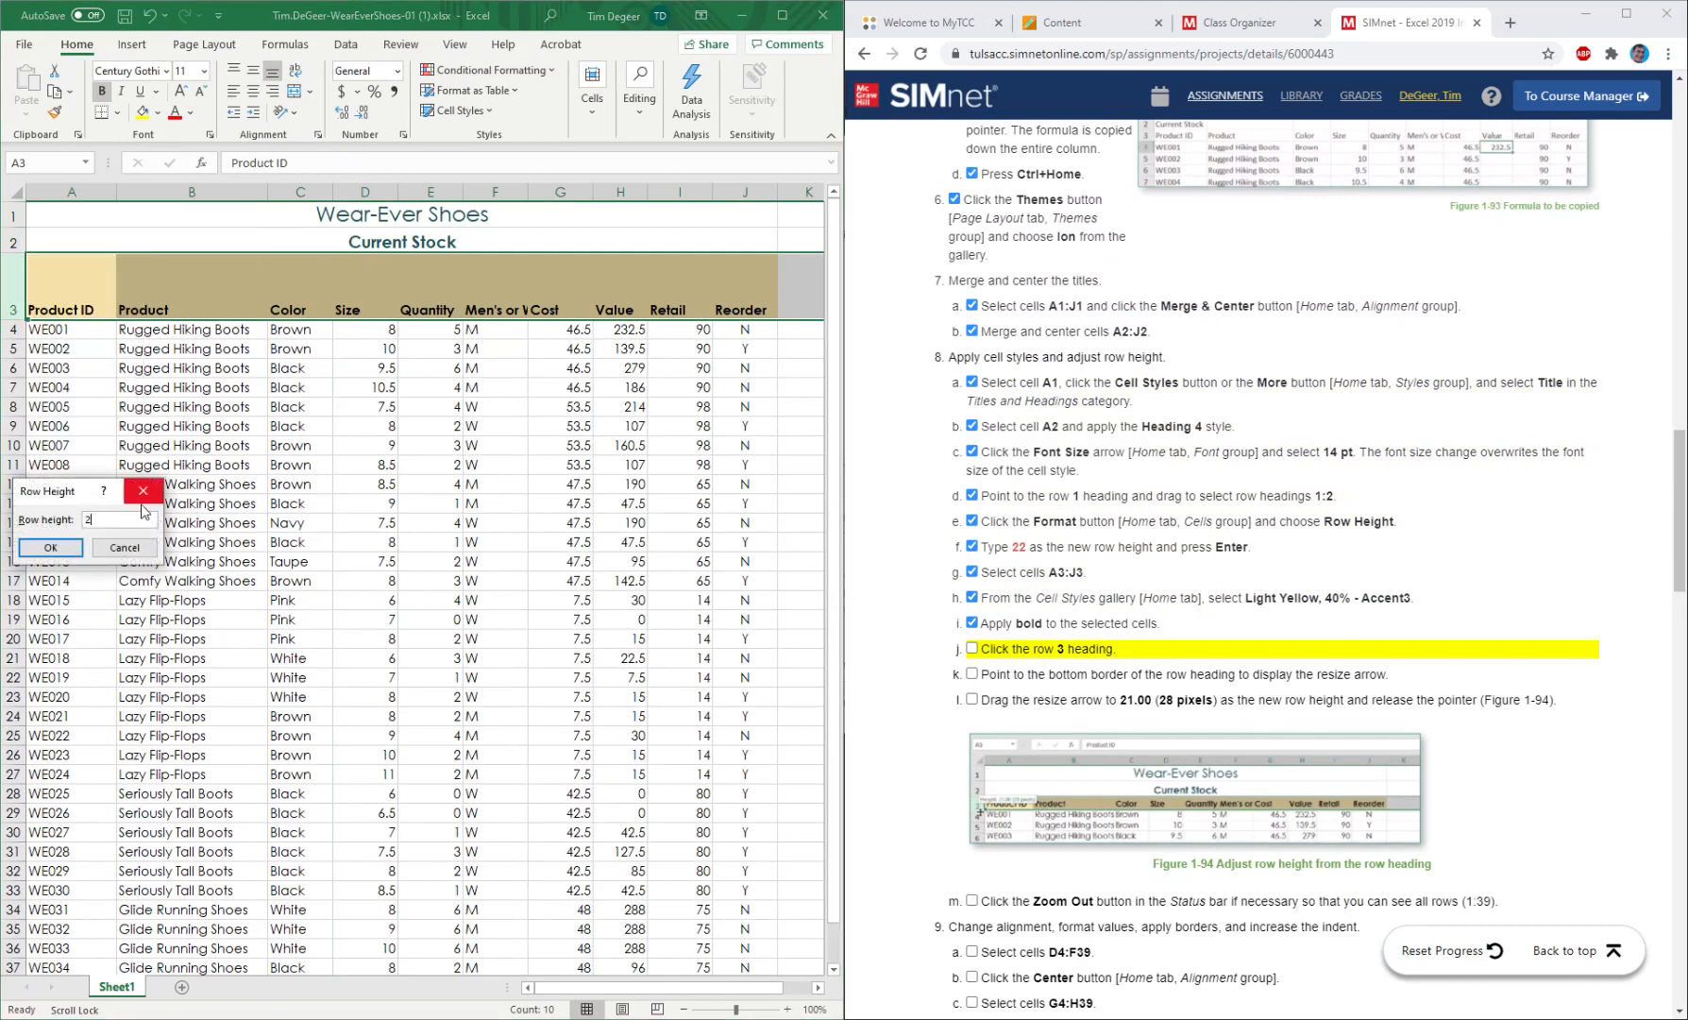
{"action": "type", "text": "2"}
{"action": "left_click", "coordinate": [50, 547]}
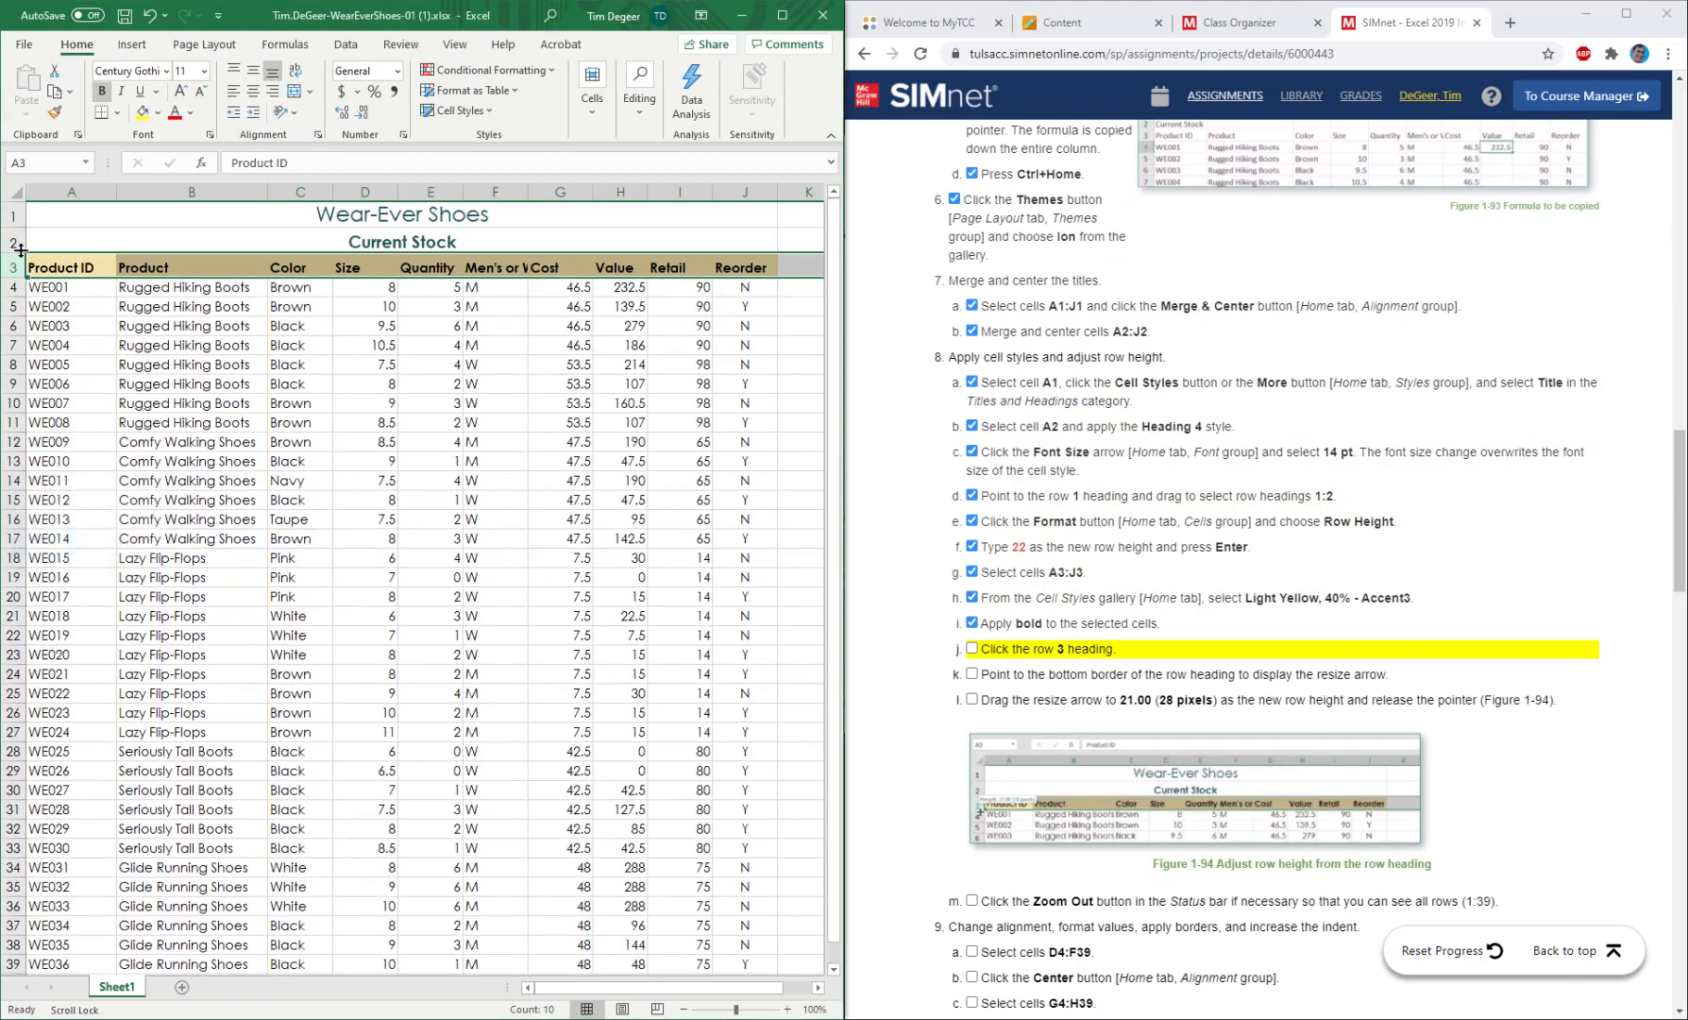
Mark instructions 8j, 8k and 8l as completed in the project checklist.
{"action": "left_click", "coordinate": [974, 649]}
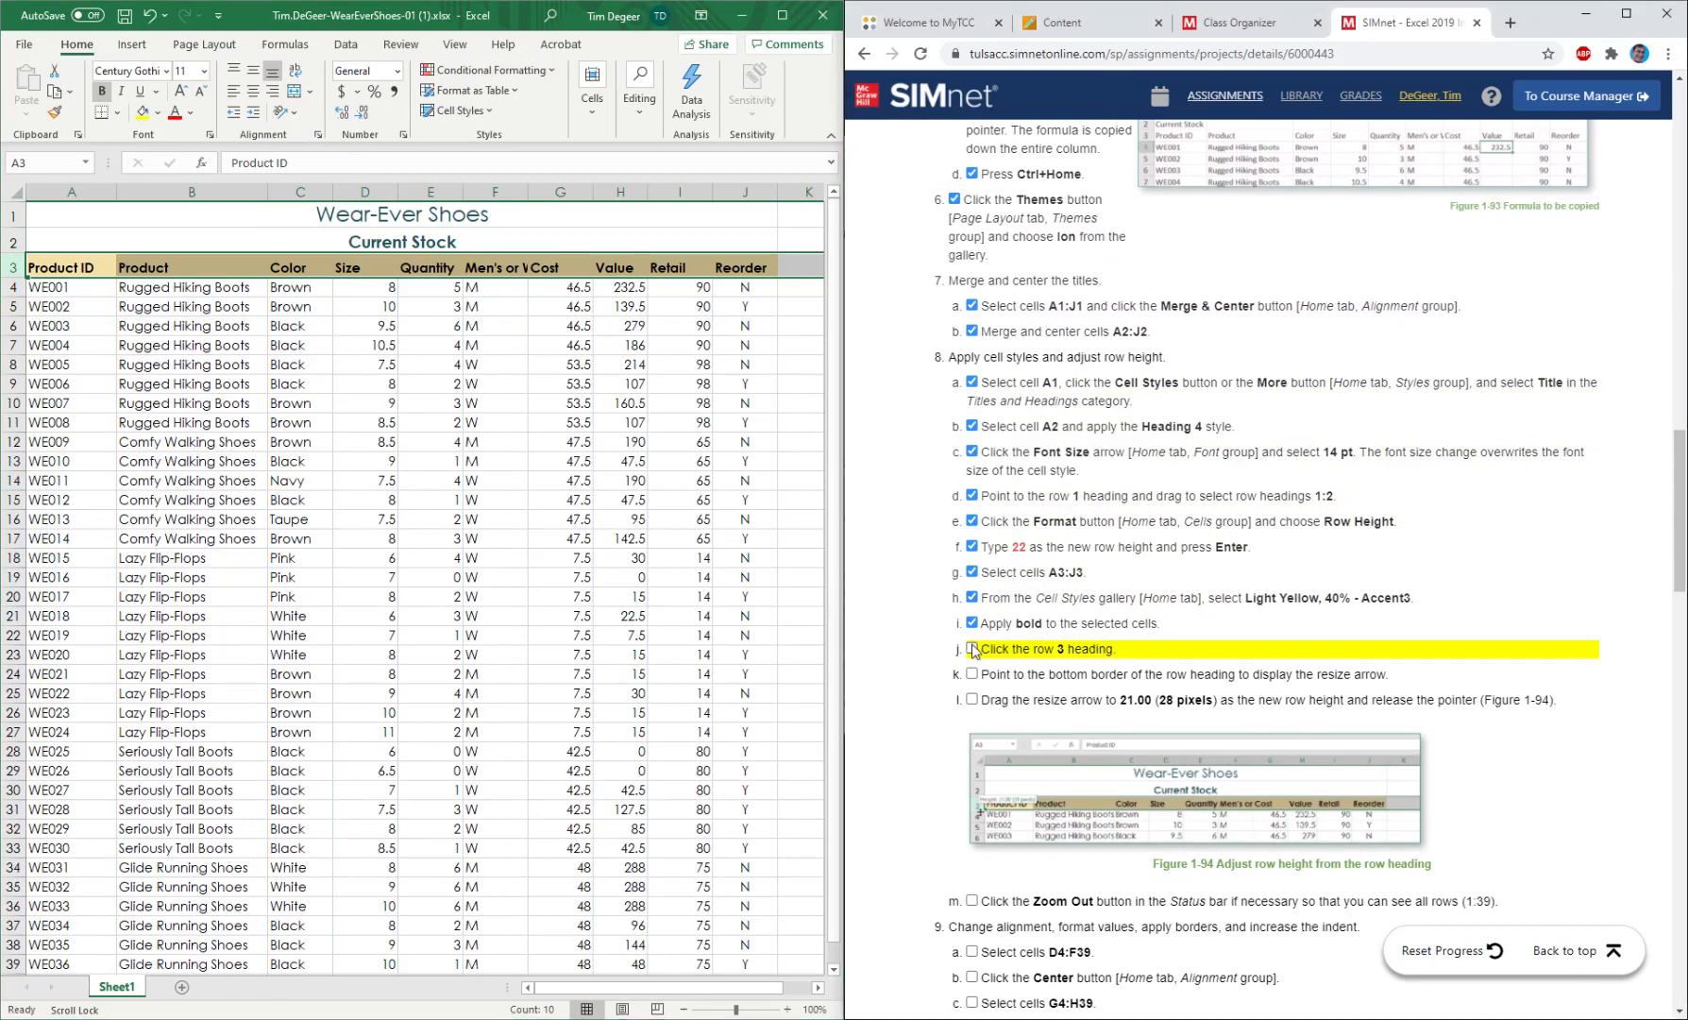
{"action": "left_click", "coordinate": [973, 675]}
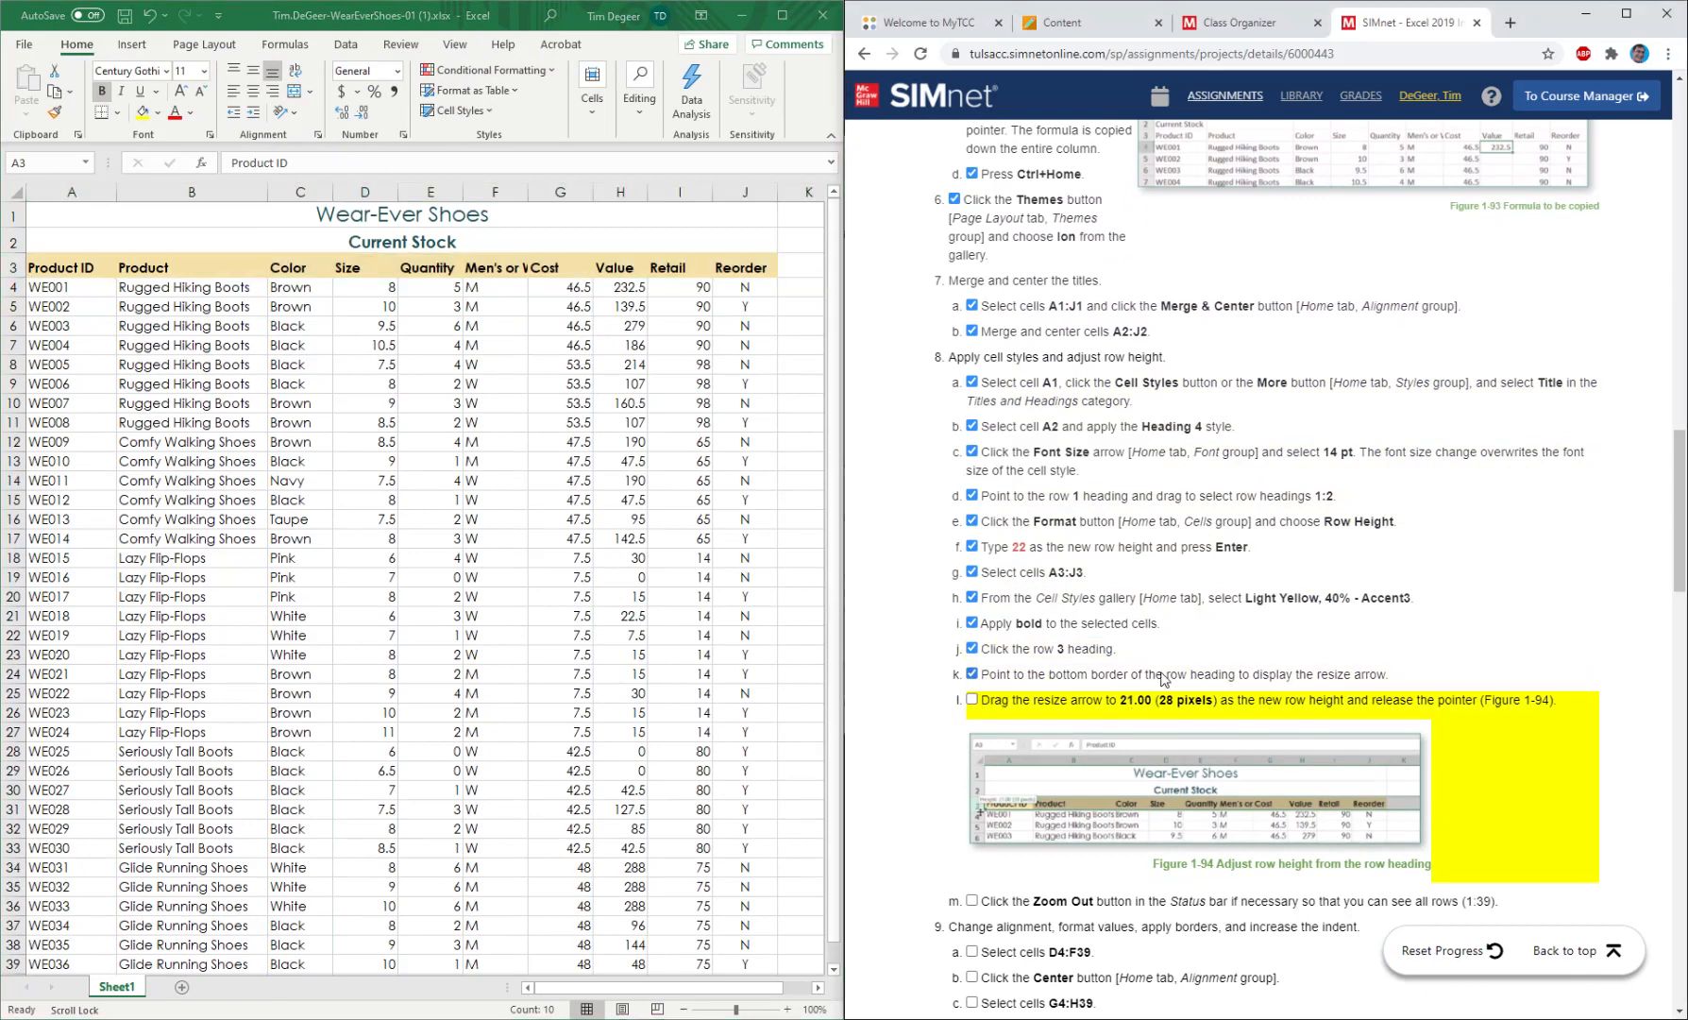
{"action": "left_click", "coordinate": [972, 701]}
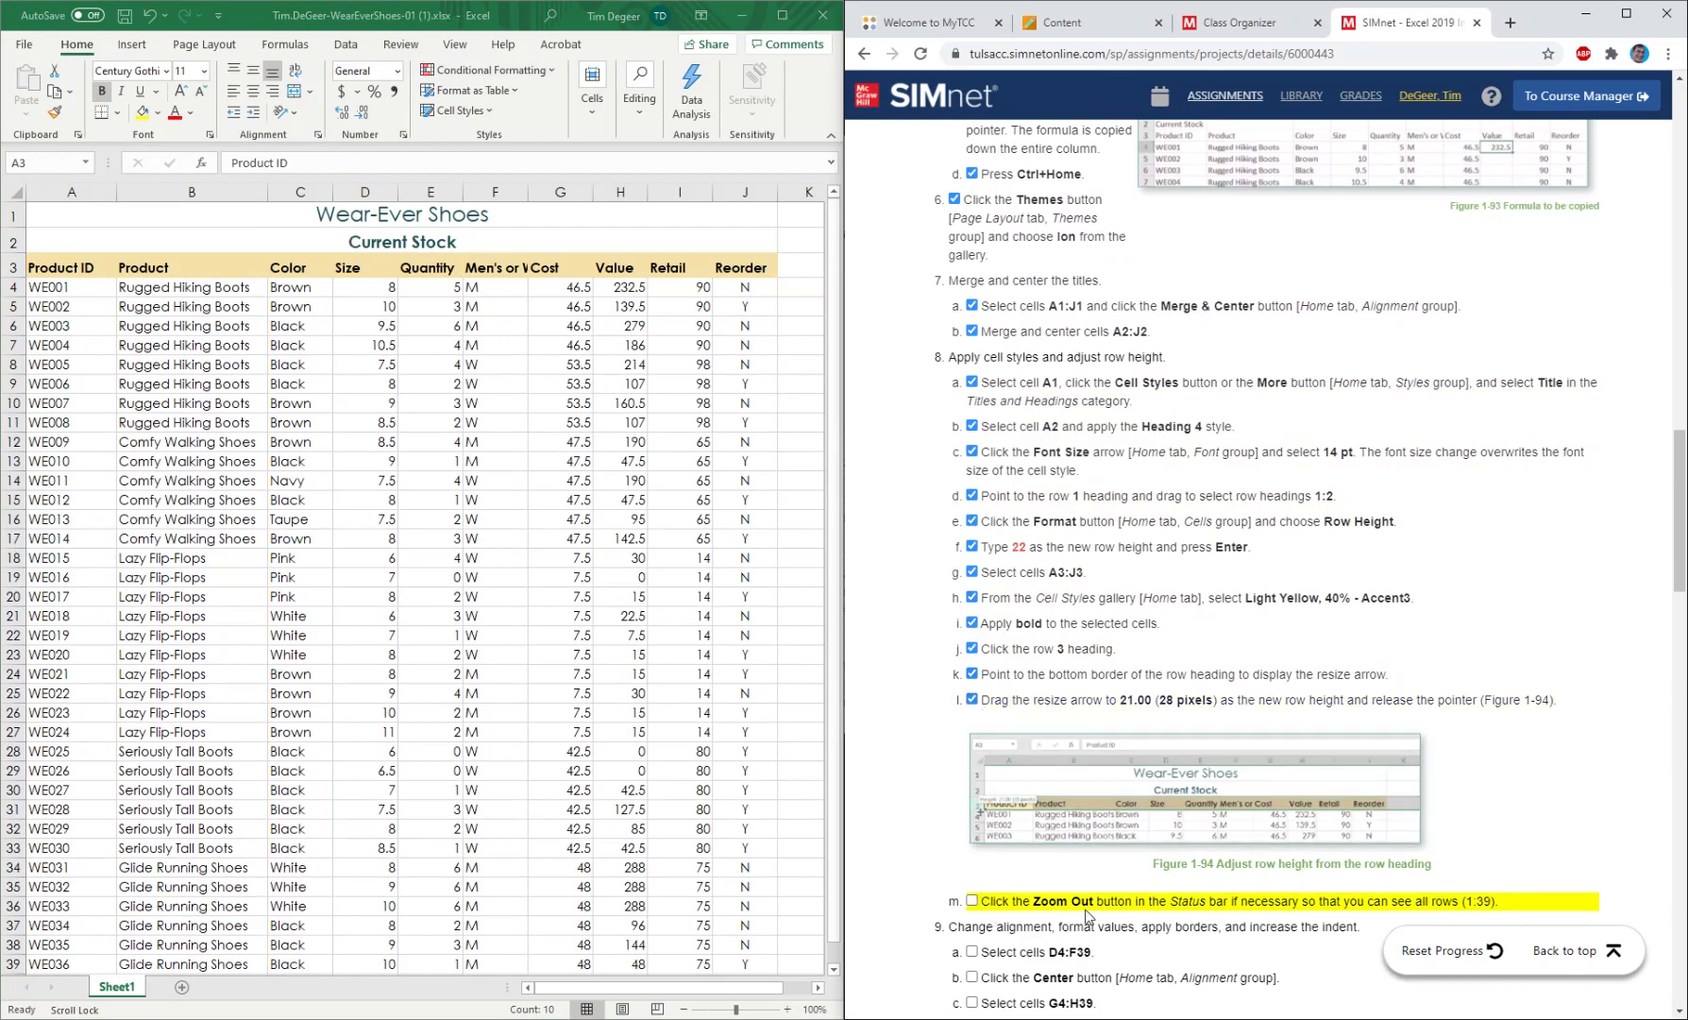
Zoom the worksheet out to 90% so rows 1:39 fit, and mark instruction 8m as completed.
{"action": "left_click", "coordinate": [684, 1009]}
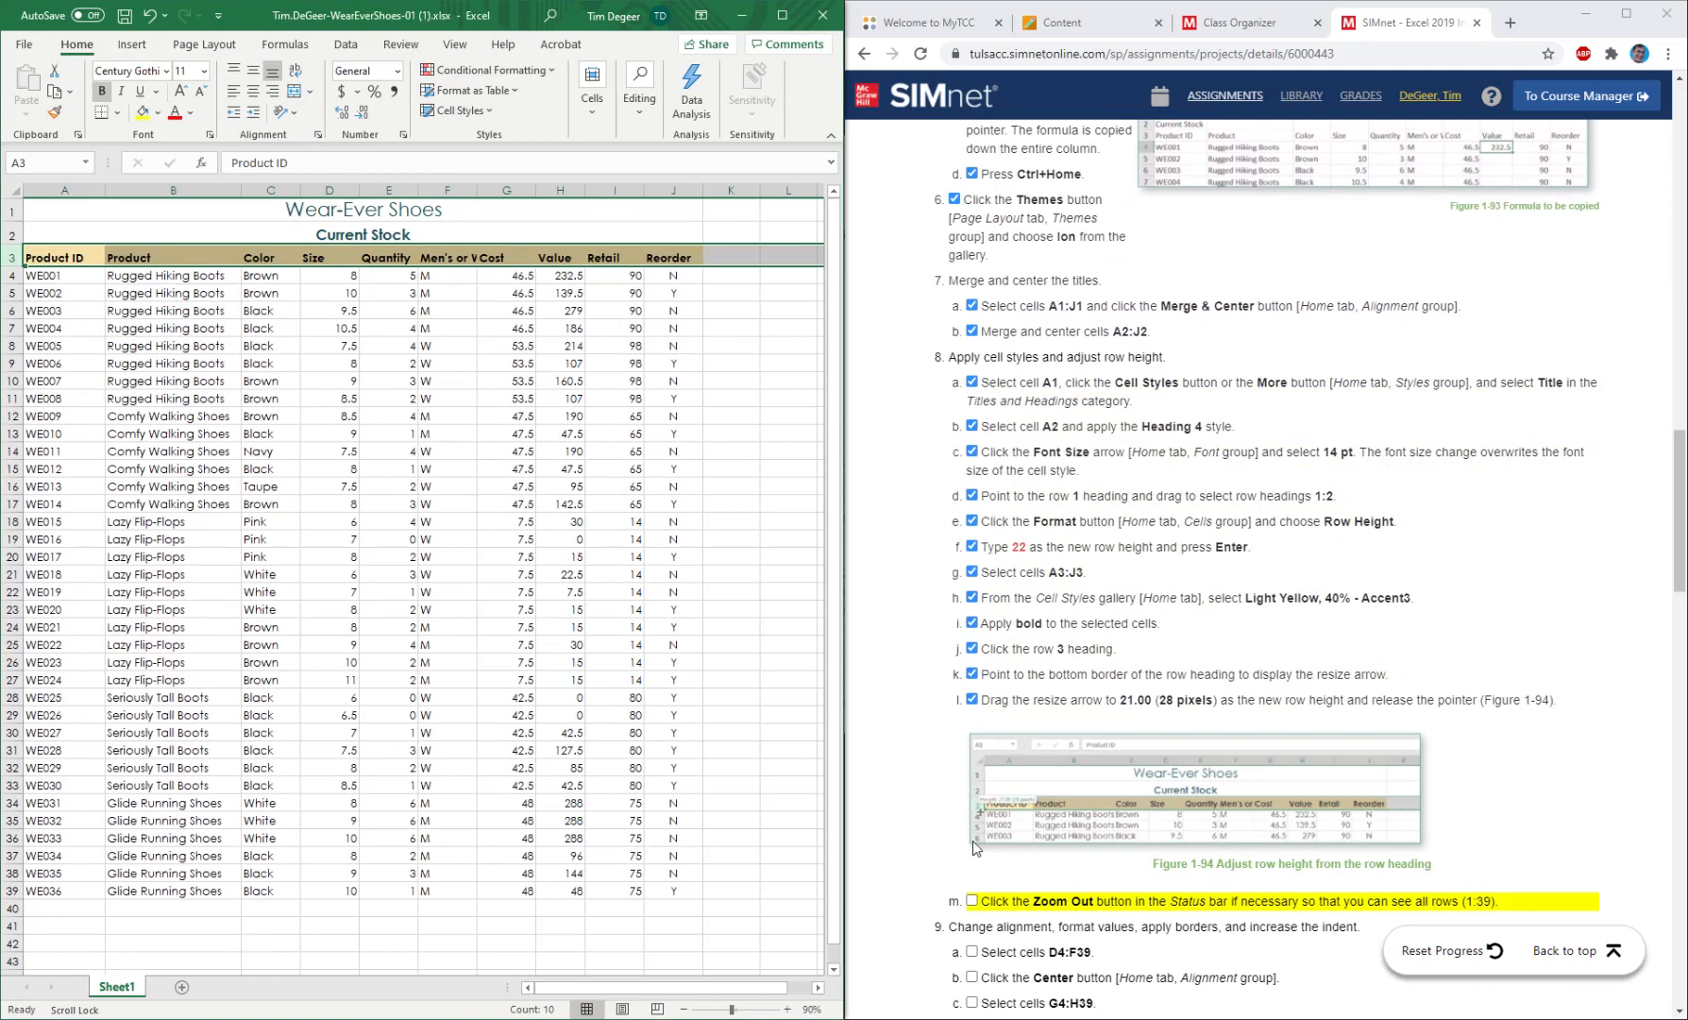
{"action": "left_click", "coordinate": [973, 900]}
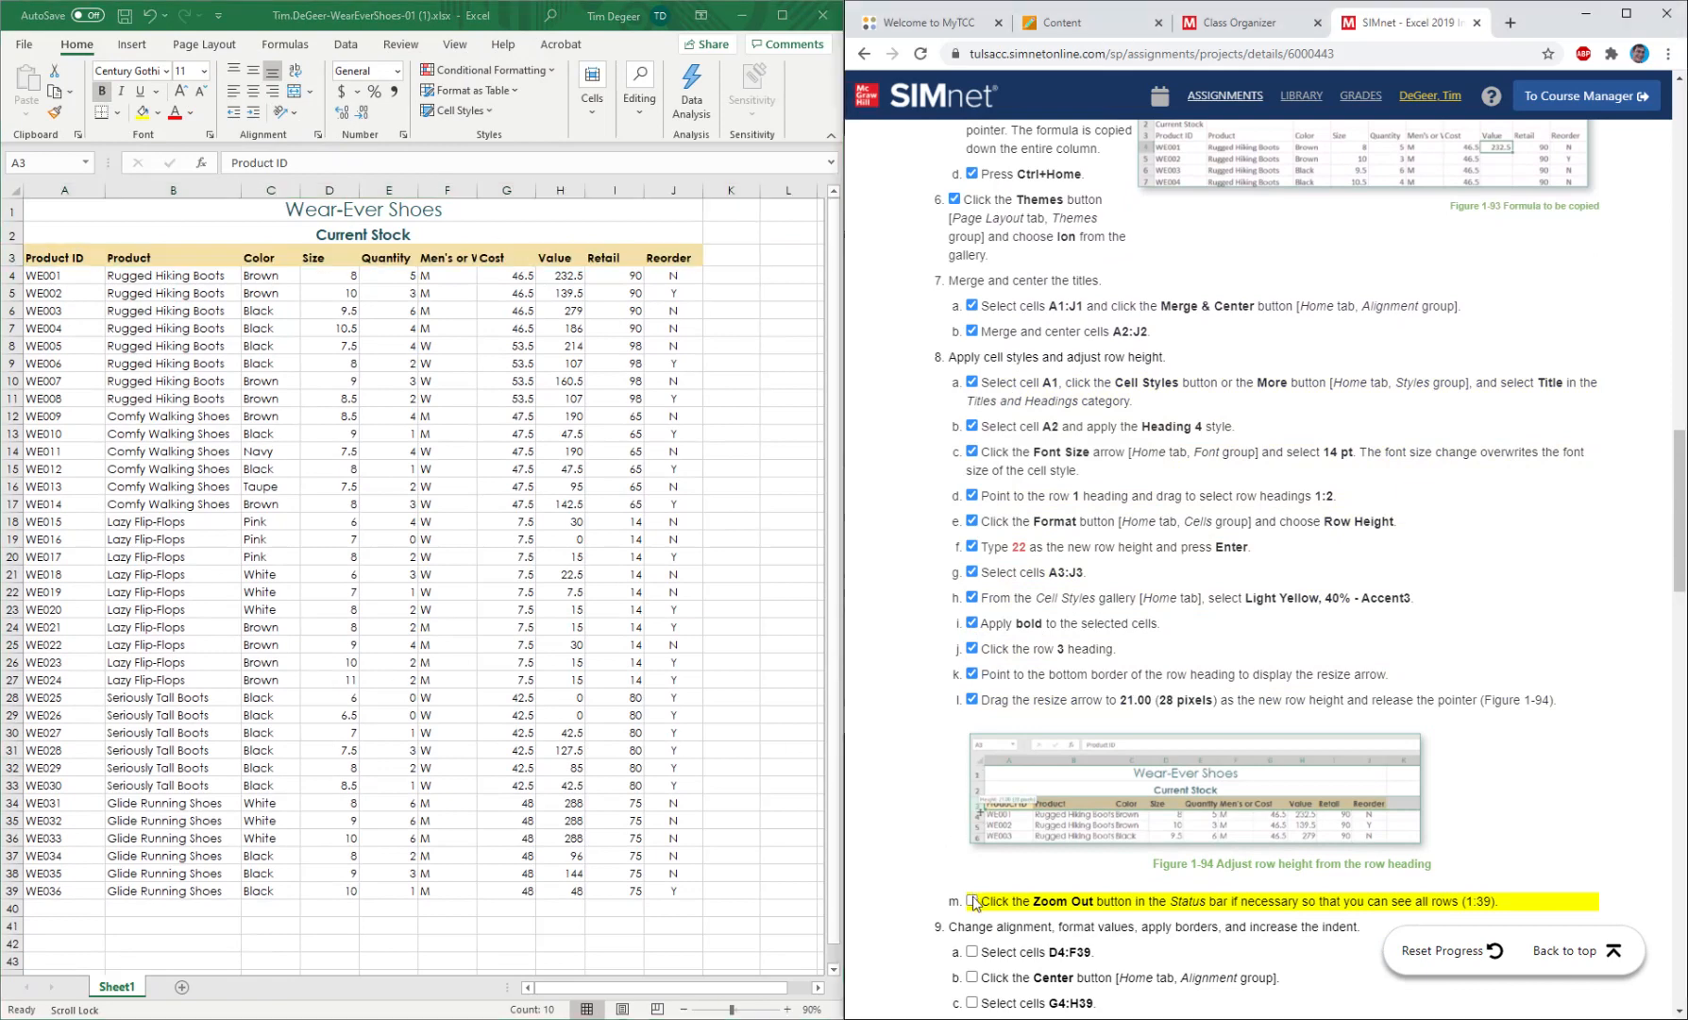
{"action": "left_click", "coordinate": [973, 900]}
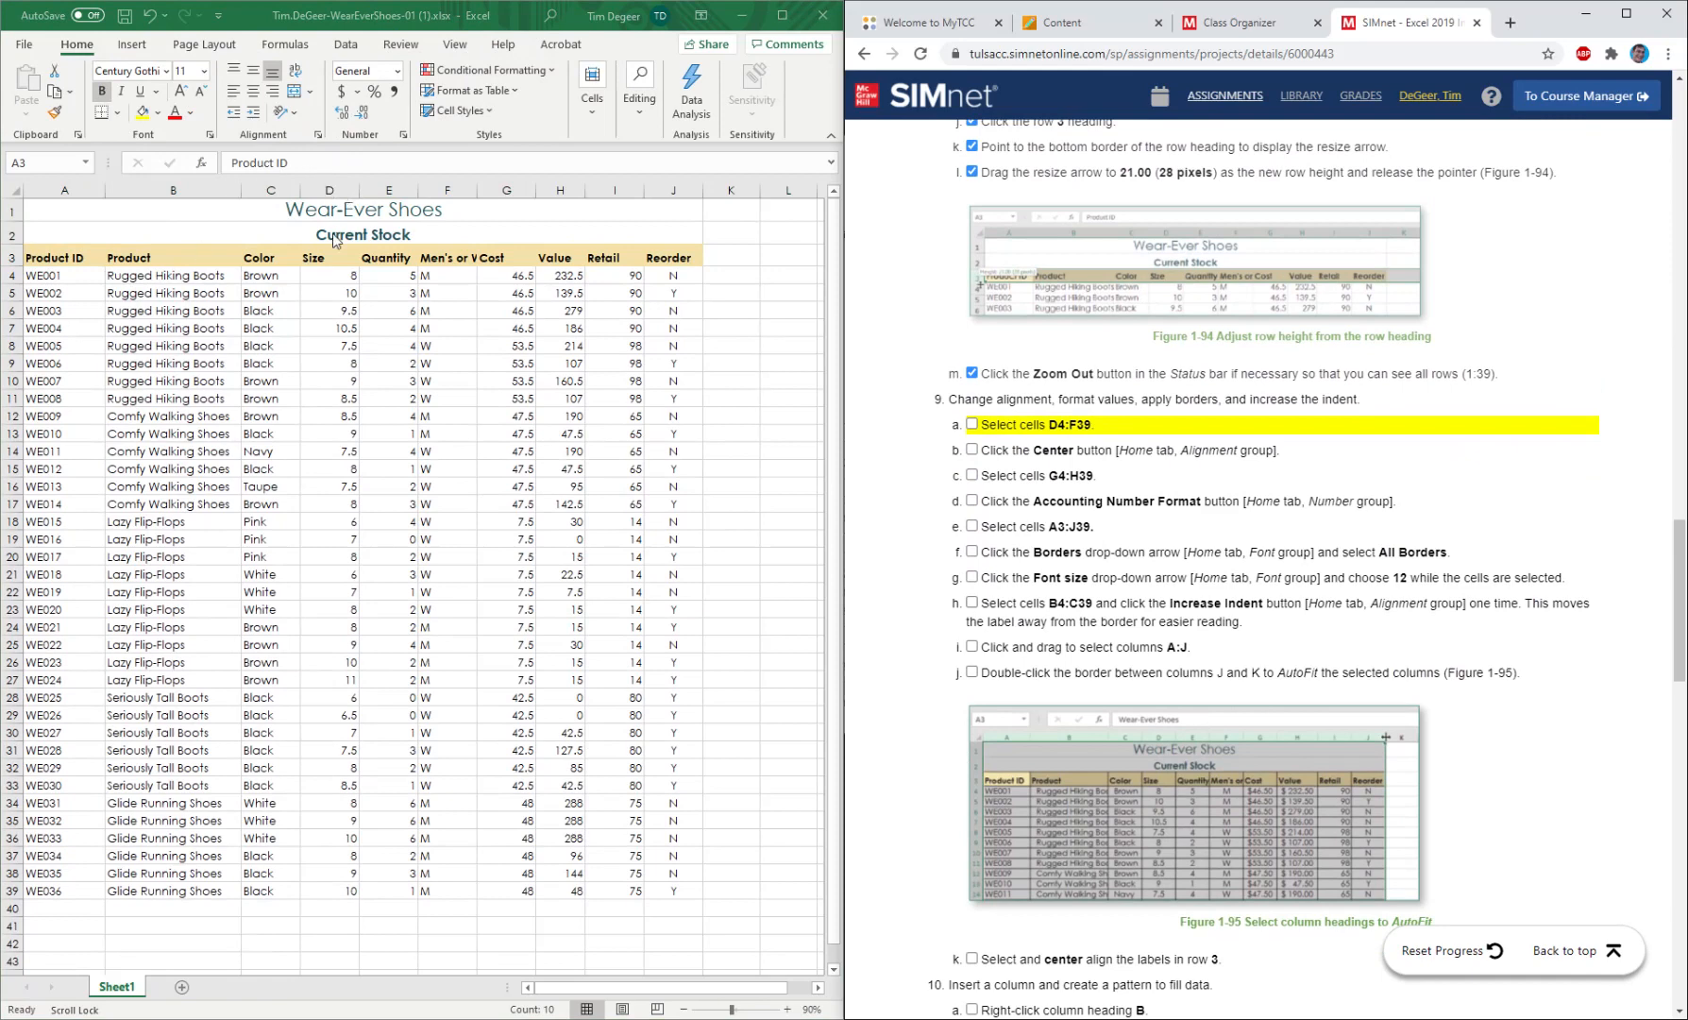
Center the contents of cells D4:F39 and mark instructions 9a and 9b as completed.
{"action": "left_click", "coordinate": [335, 271]}
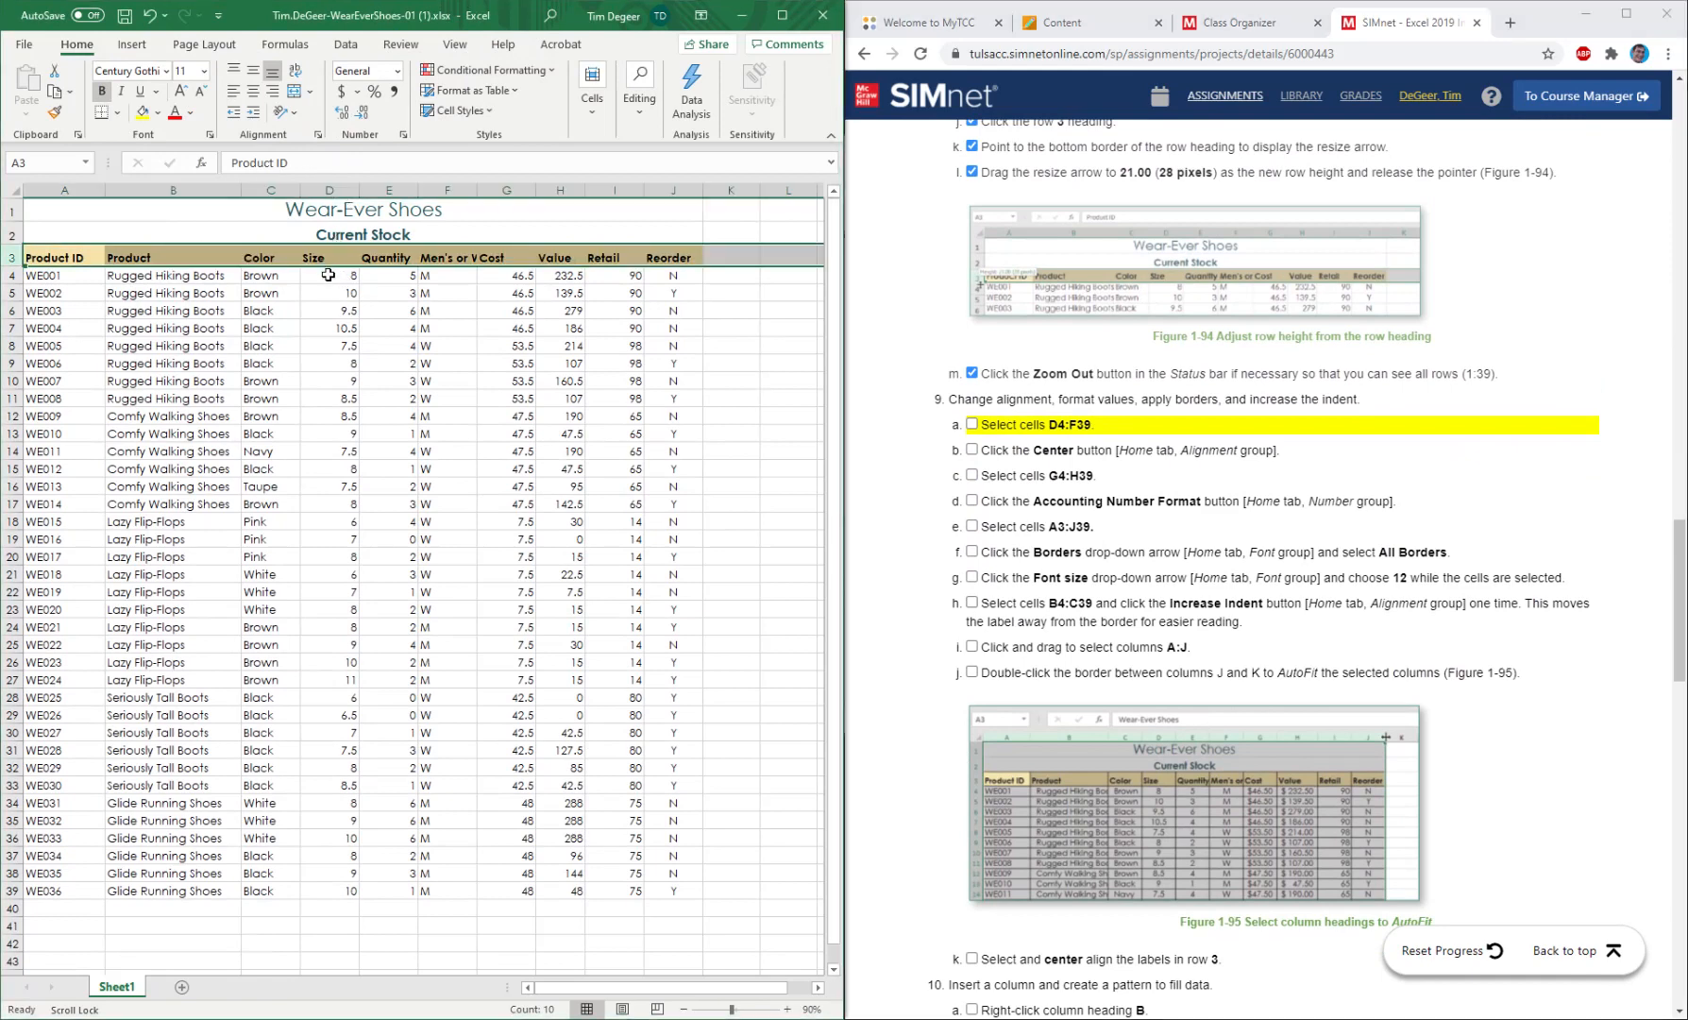
{"action": "left_click", "coordinate": [328, 274]}
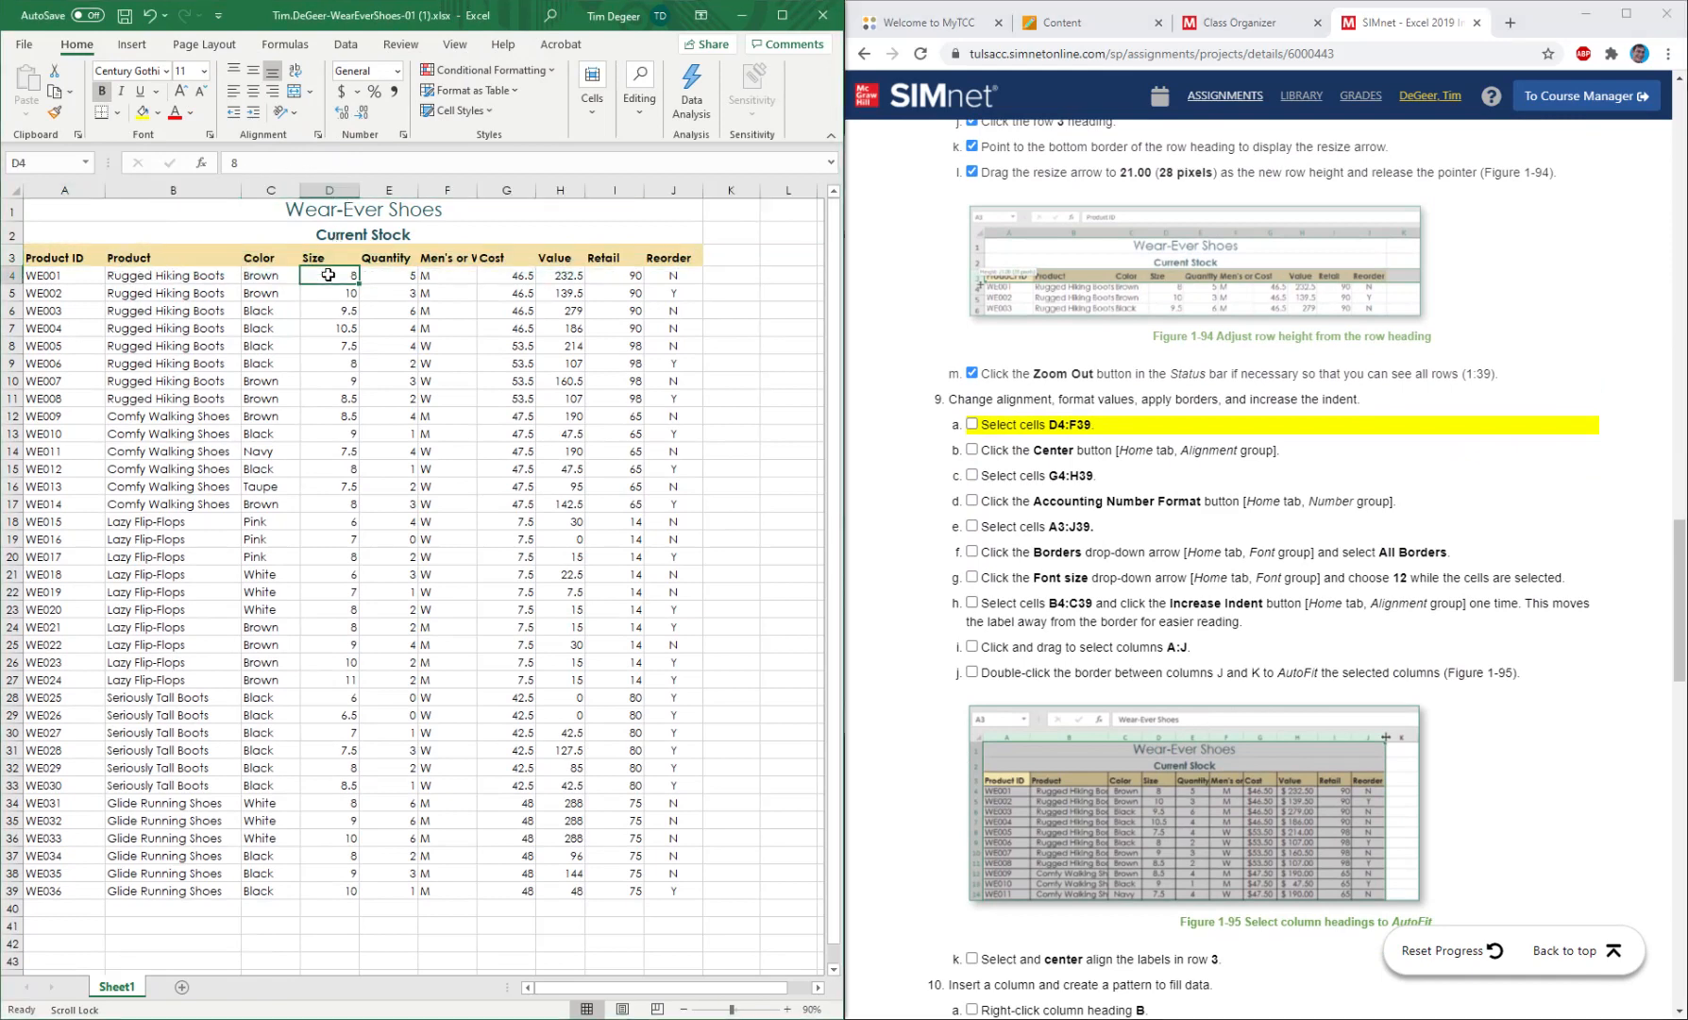
{"action": "left_click_drag", "start_coordinate": [327, 275], "coordinate": [441, 882]}
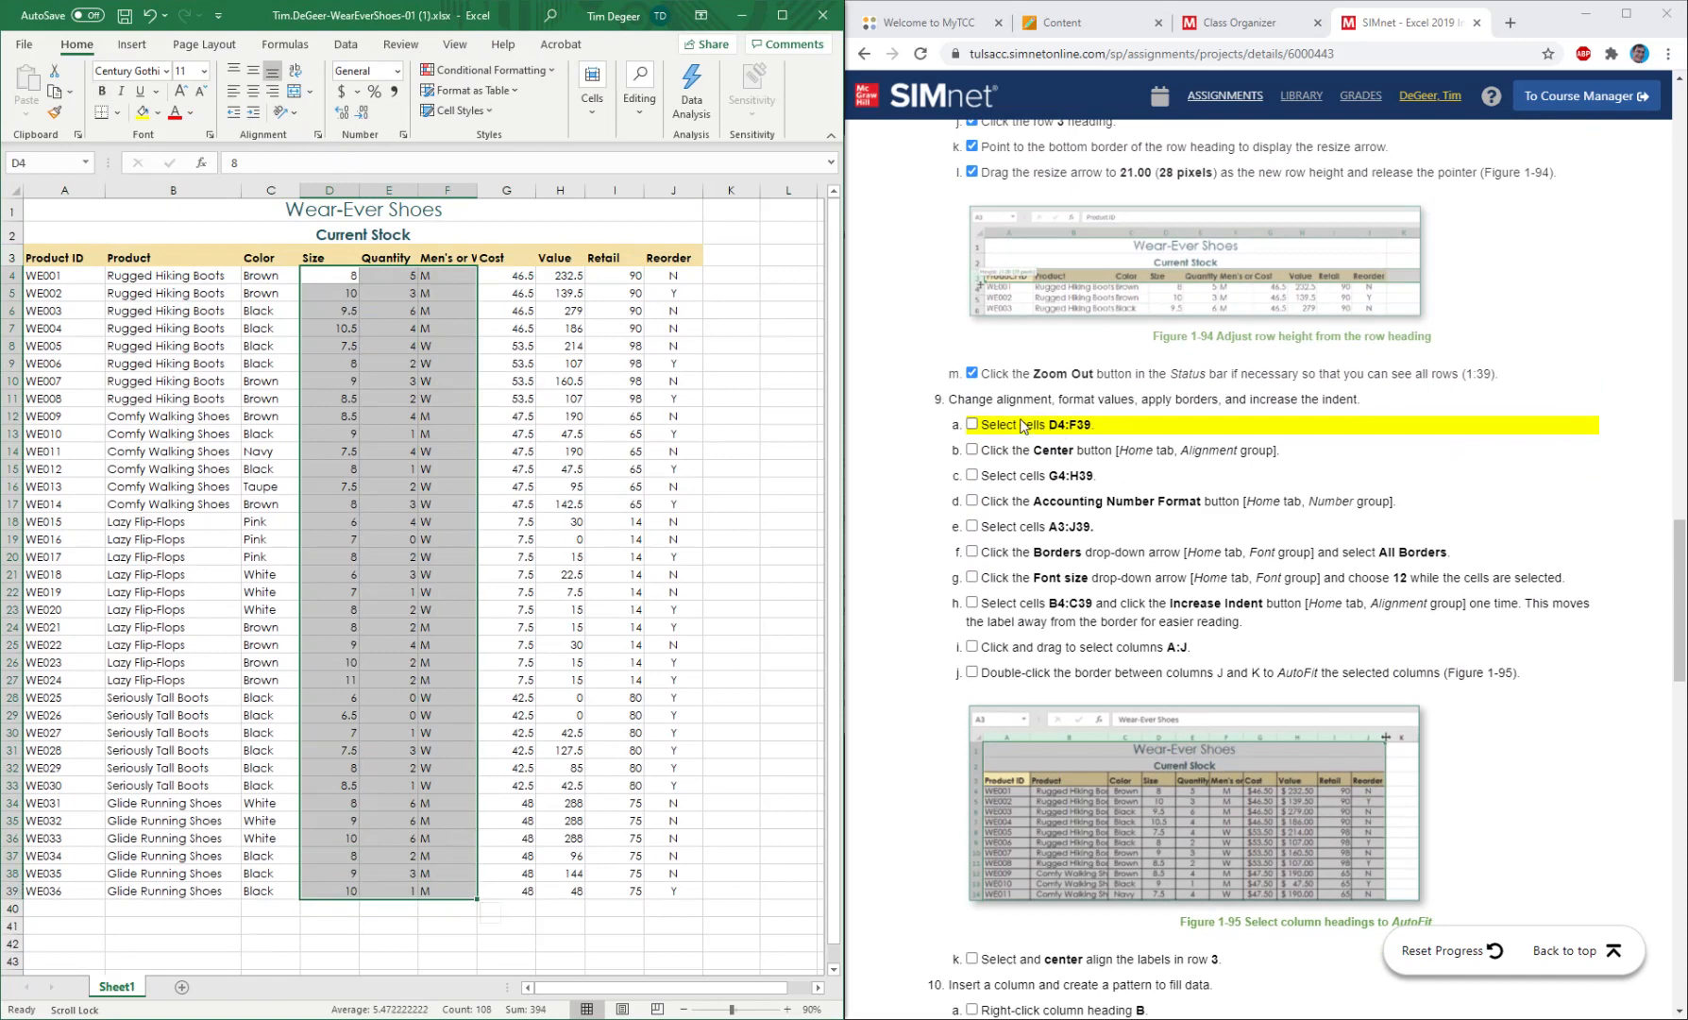
{"action": "left_click", "coordinate": [973, 425]}
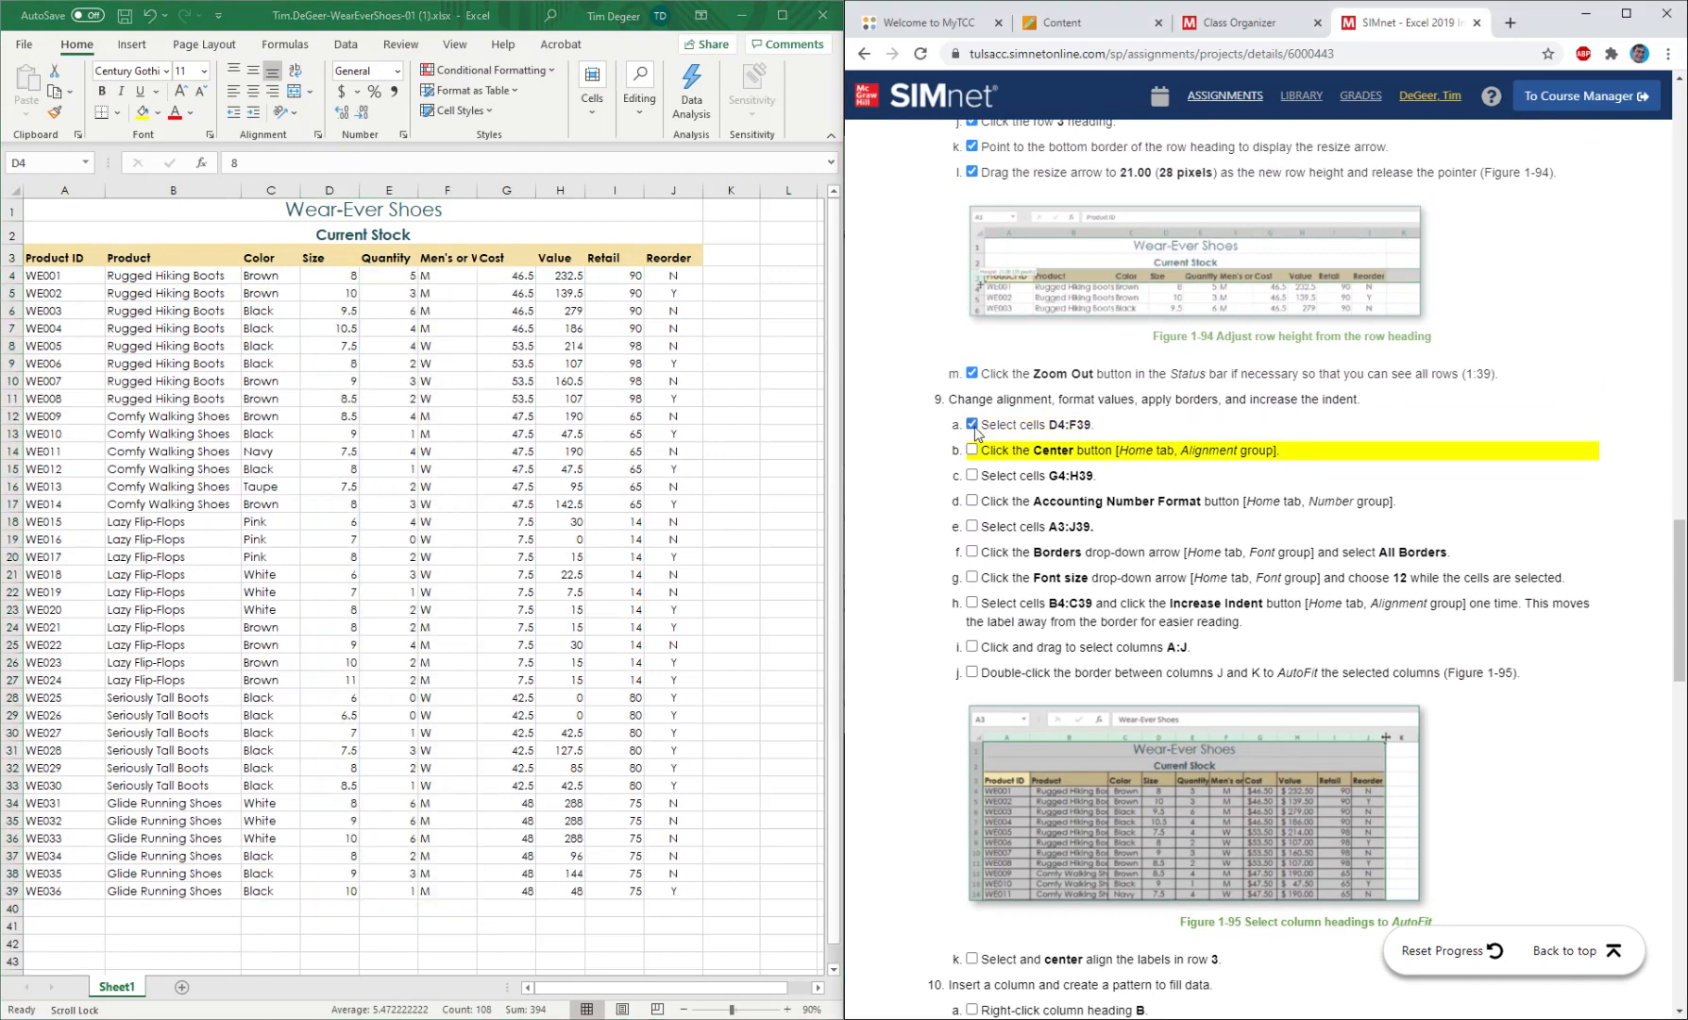
{"action": "left_click", "coordinate": [431, 24]}
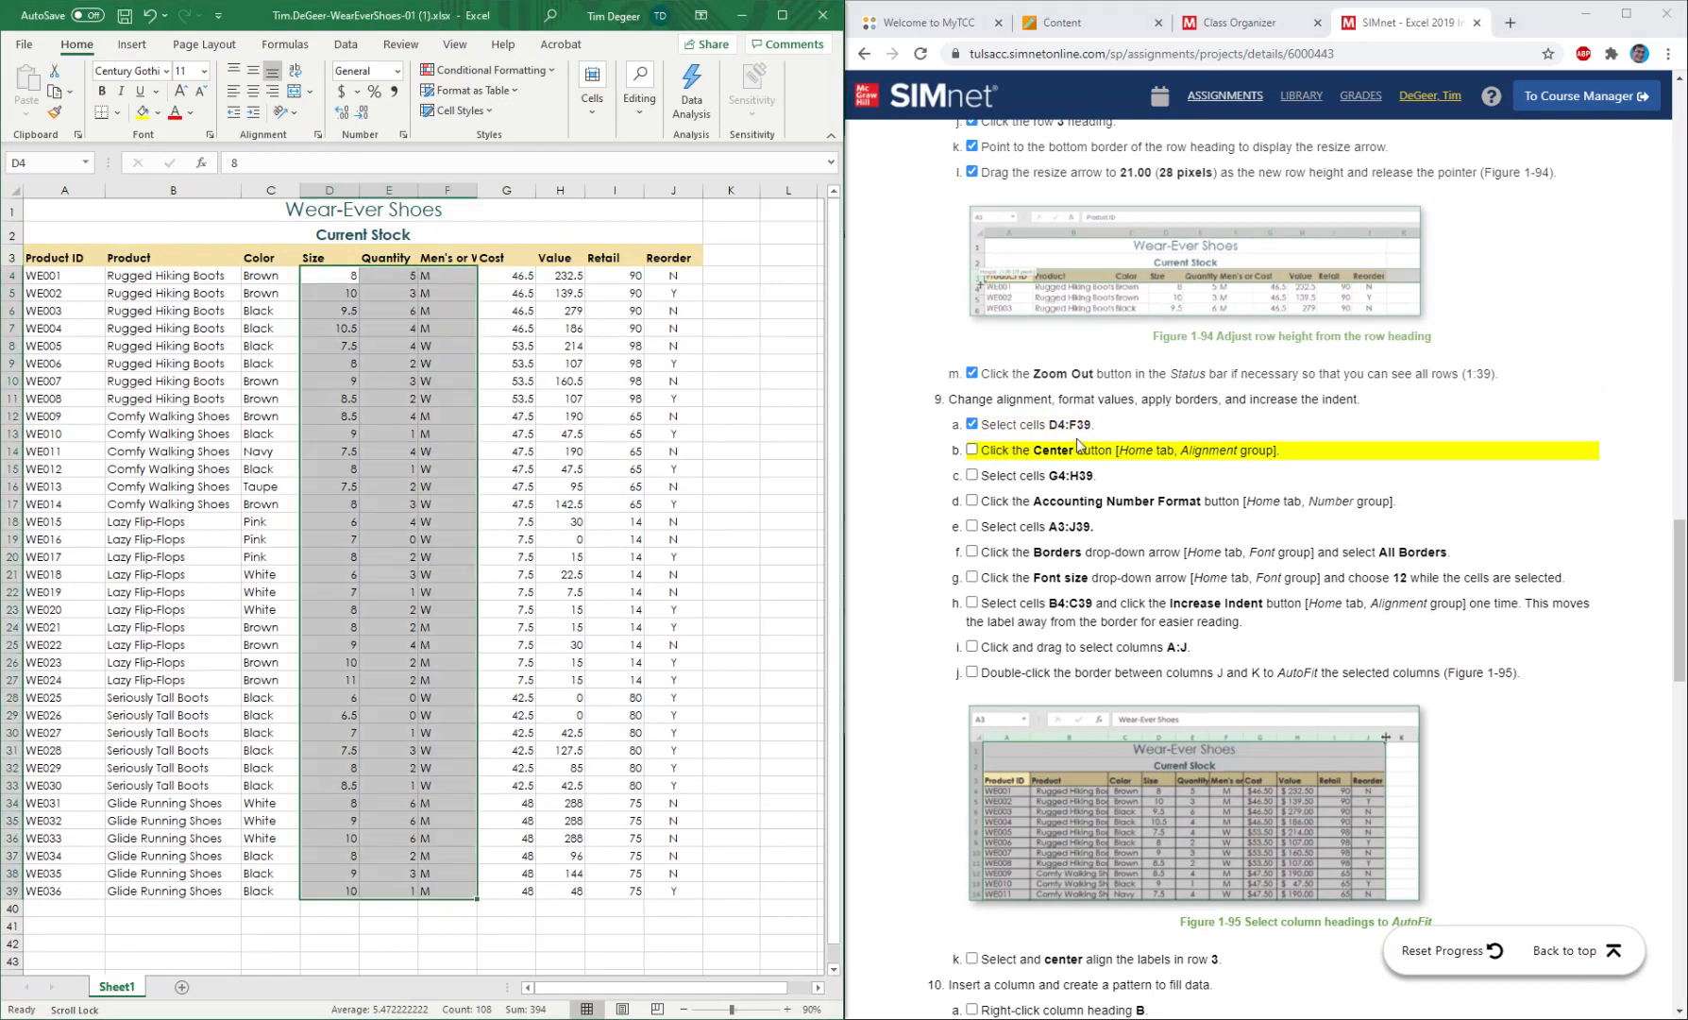
{"action": "left_click", "coordinate": [254, 93]}
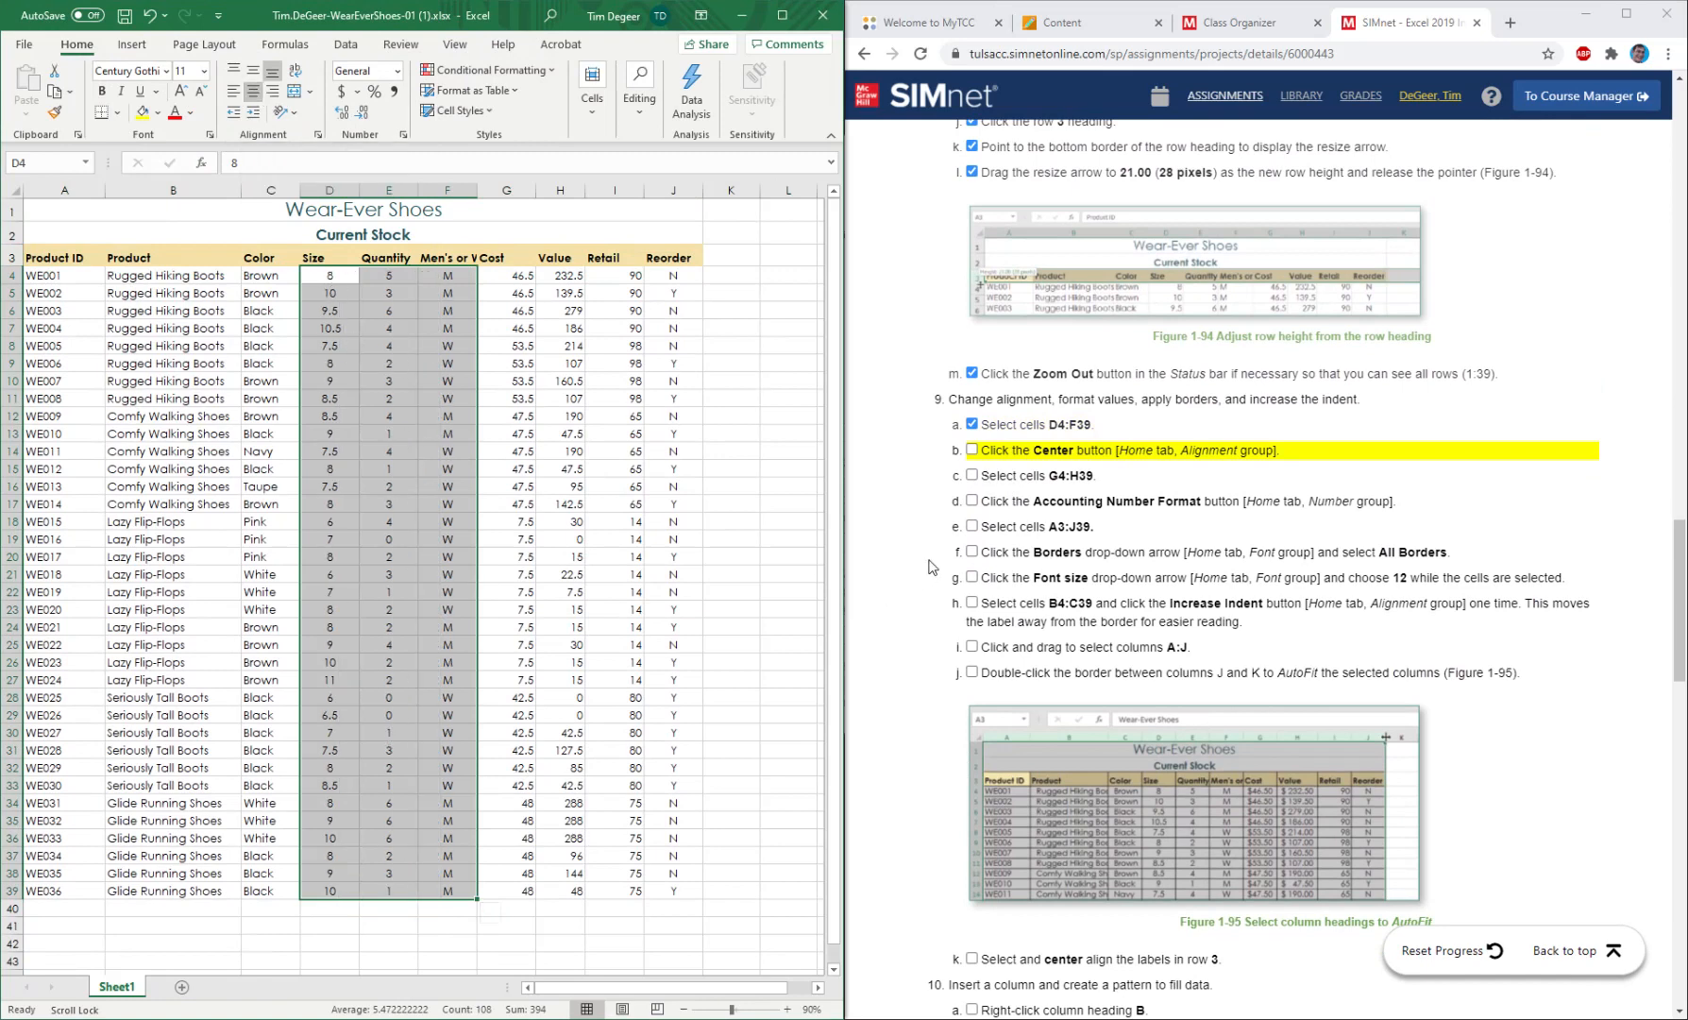
{"action": "left_click", "coordinate": [972, 450]}
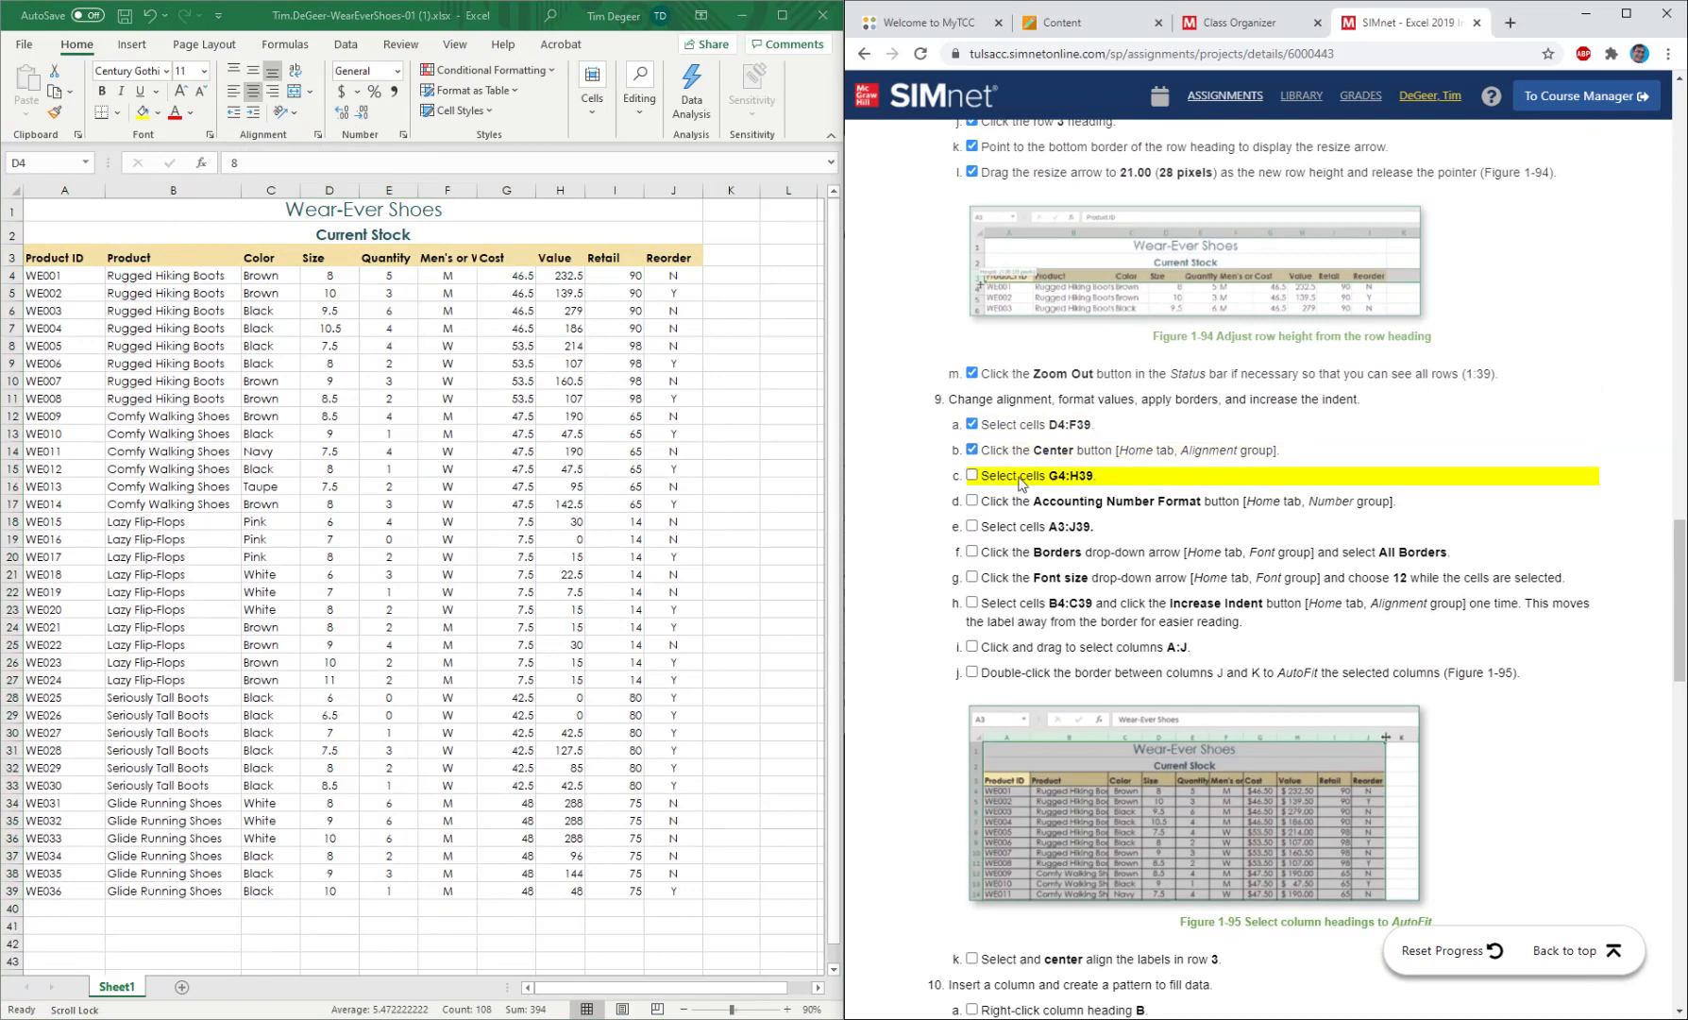
Apply the Accounting number format to cells G4:H39 and mark instructions 9c and 9d as completed.
{"action": "left_click", "coordinate": [505, 279]}
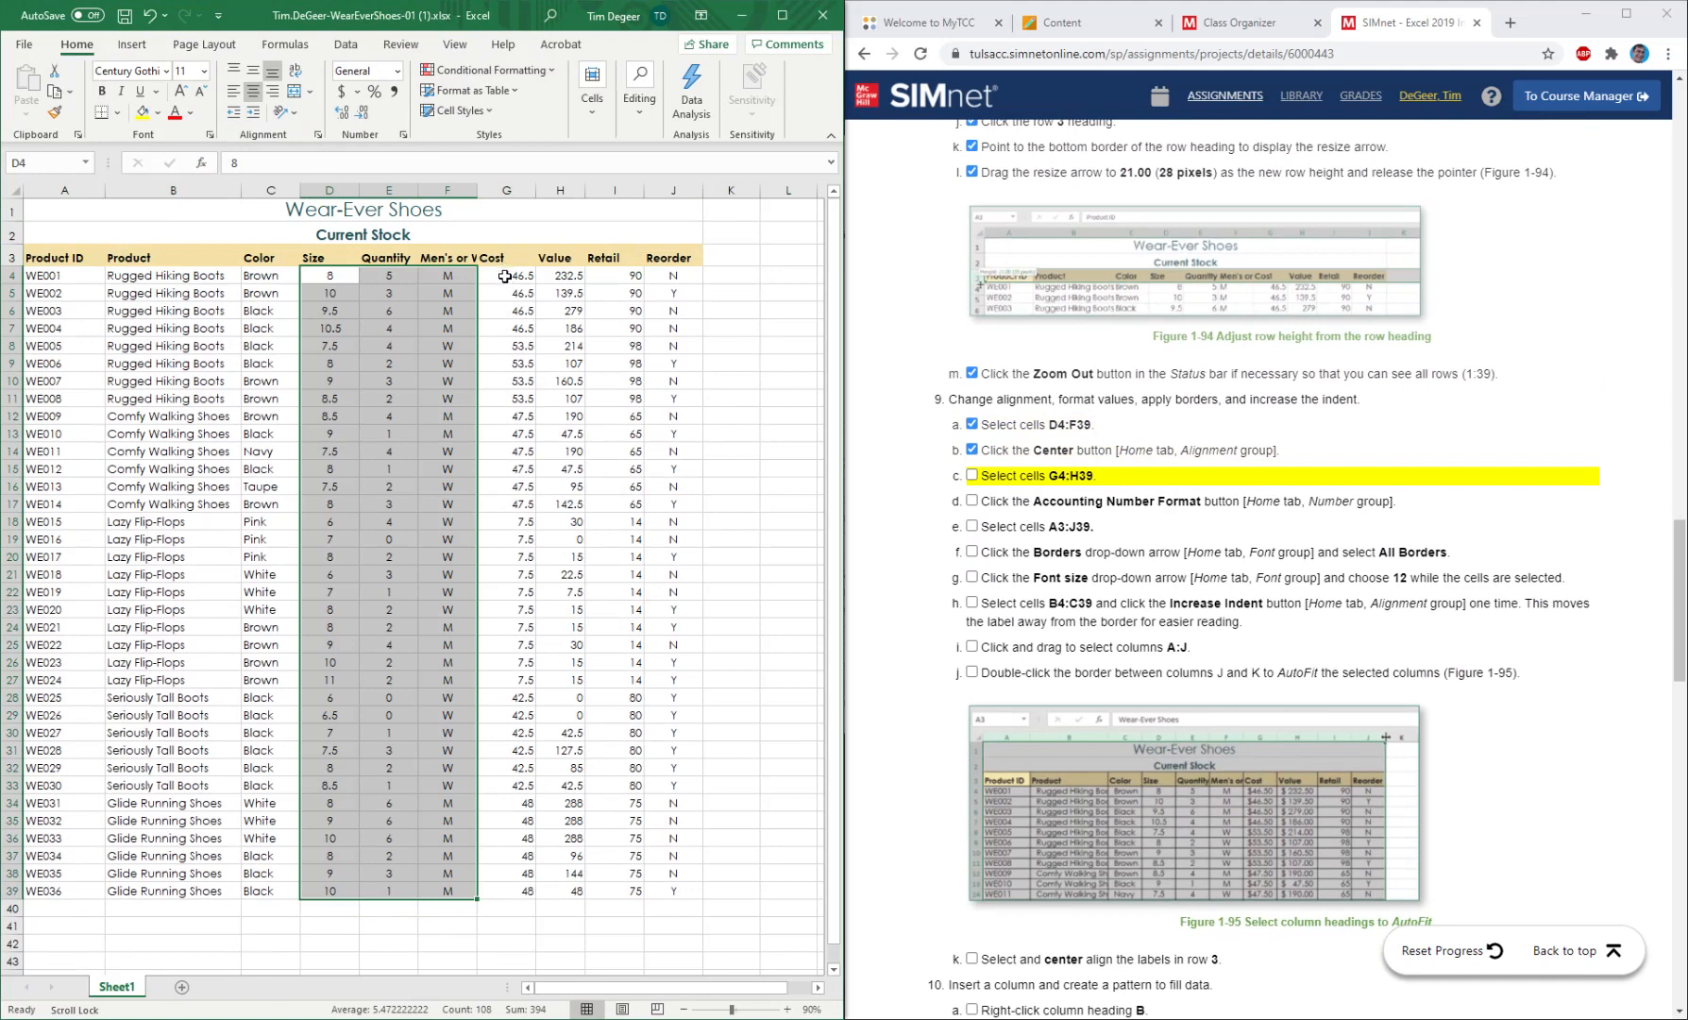
{"action": "left_click", "coordinate": [508, 278]}
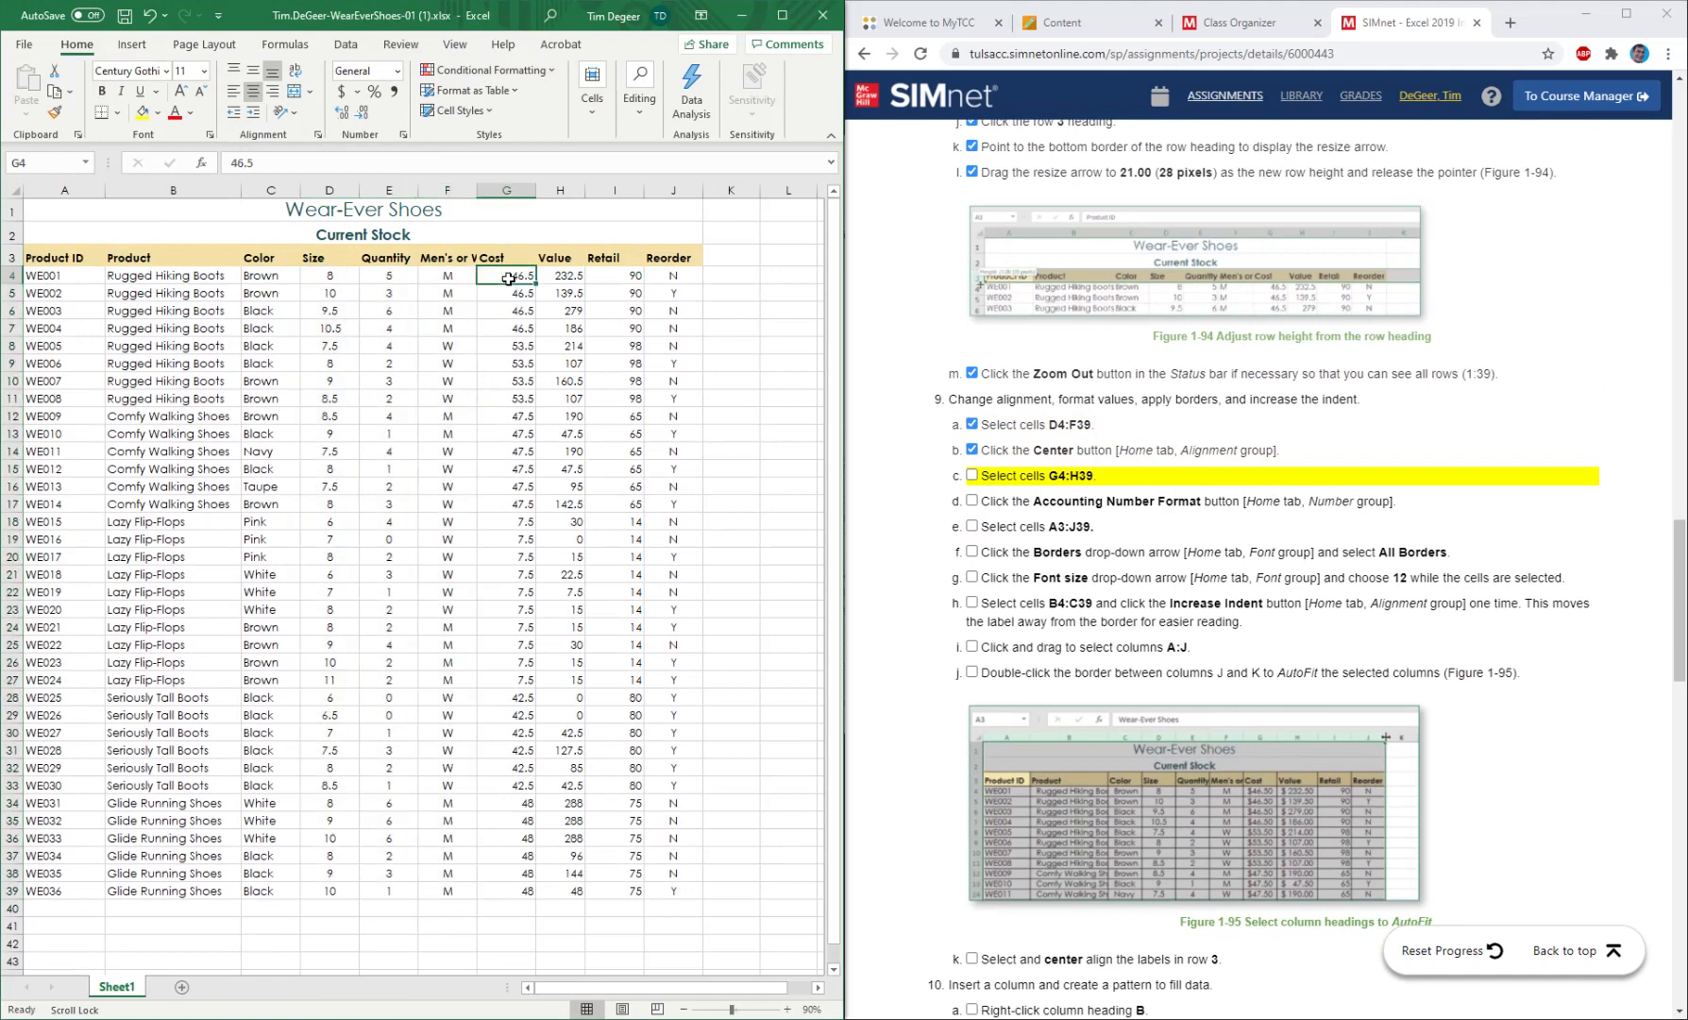
{"action": "left_click_drag", "start_coordinate": [508, 279], "coordinate": [557, 893]}
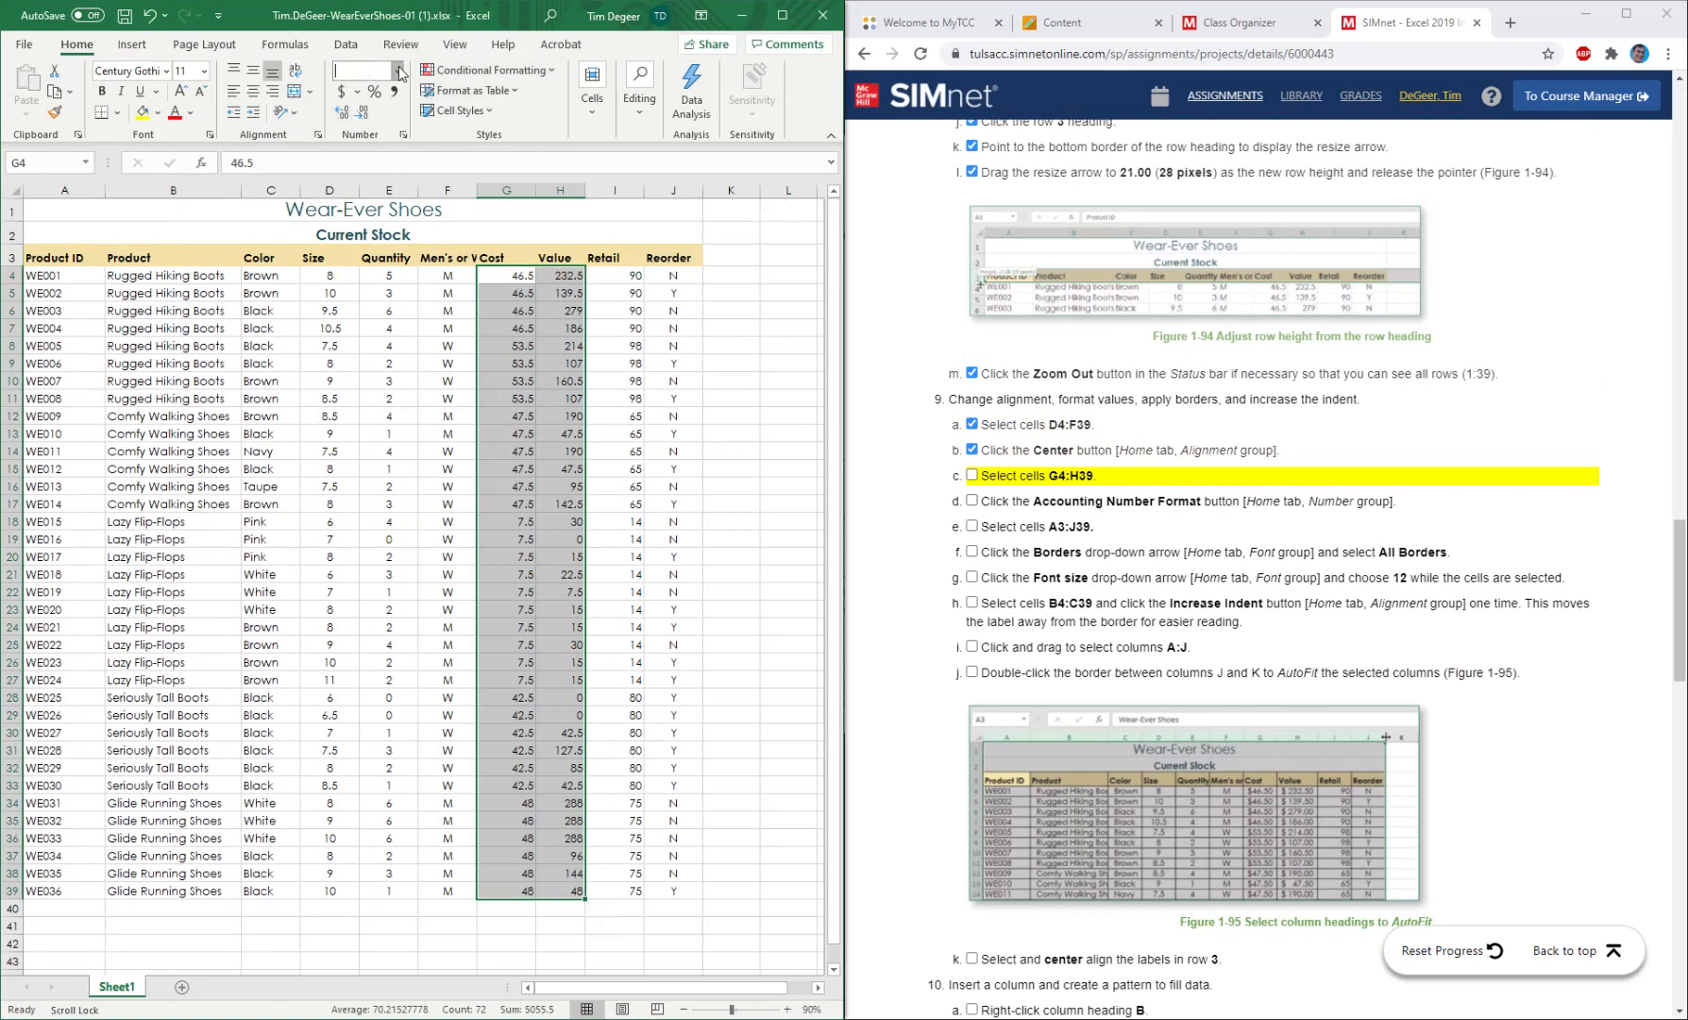
{"action": "left_click", "coordinate": [397, 71]}
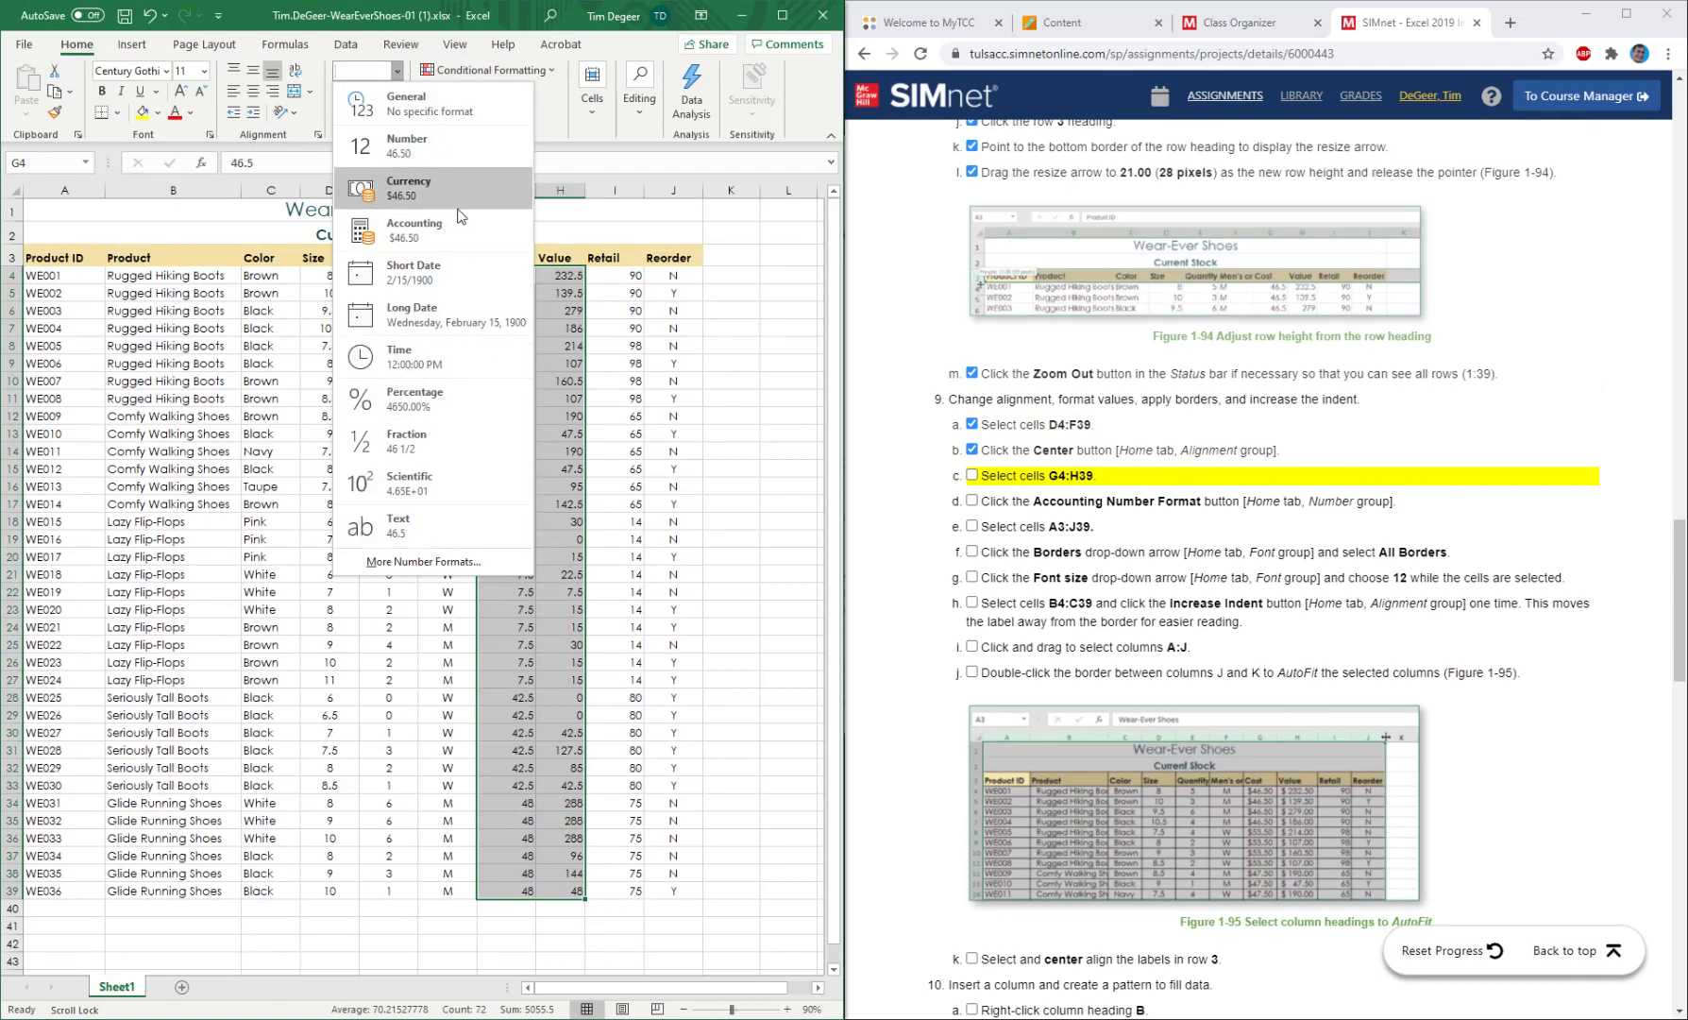
{"action": "left_click", "coordinate": [412, 237]}
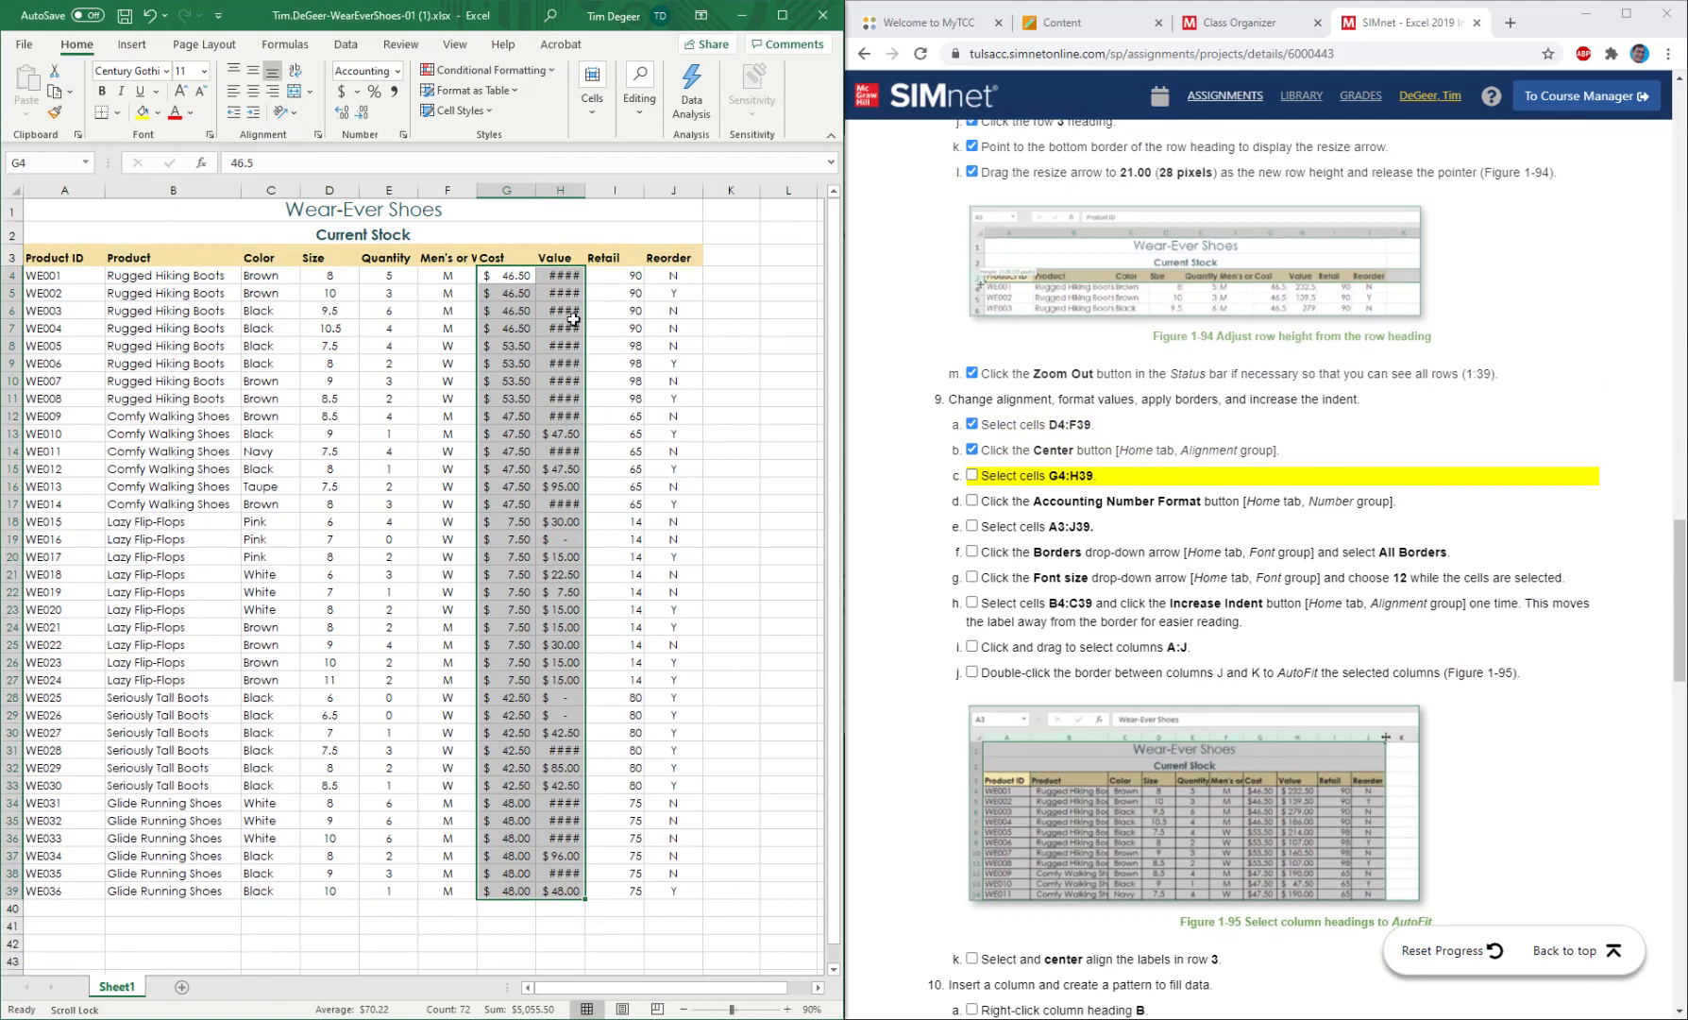
{"action": "left_click", "coordinate": [973, 476]}
{"action": "left_click", "coordinate": [973, 502]}
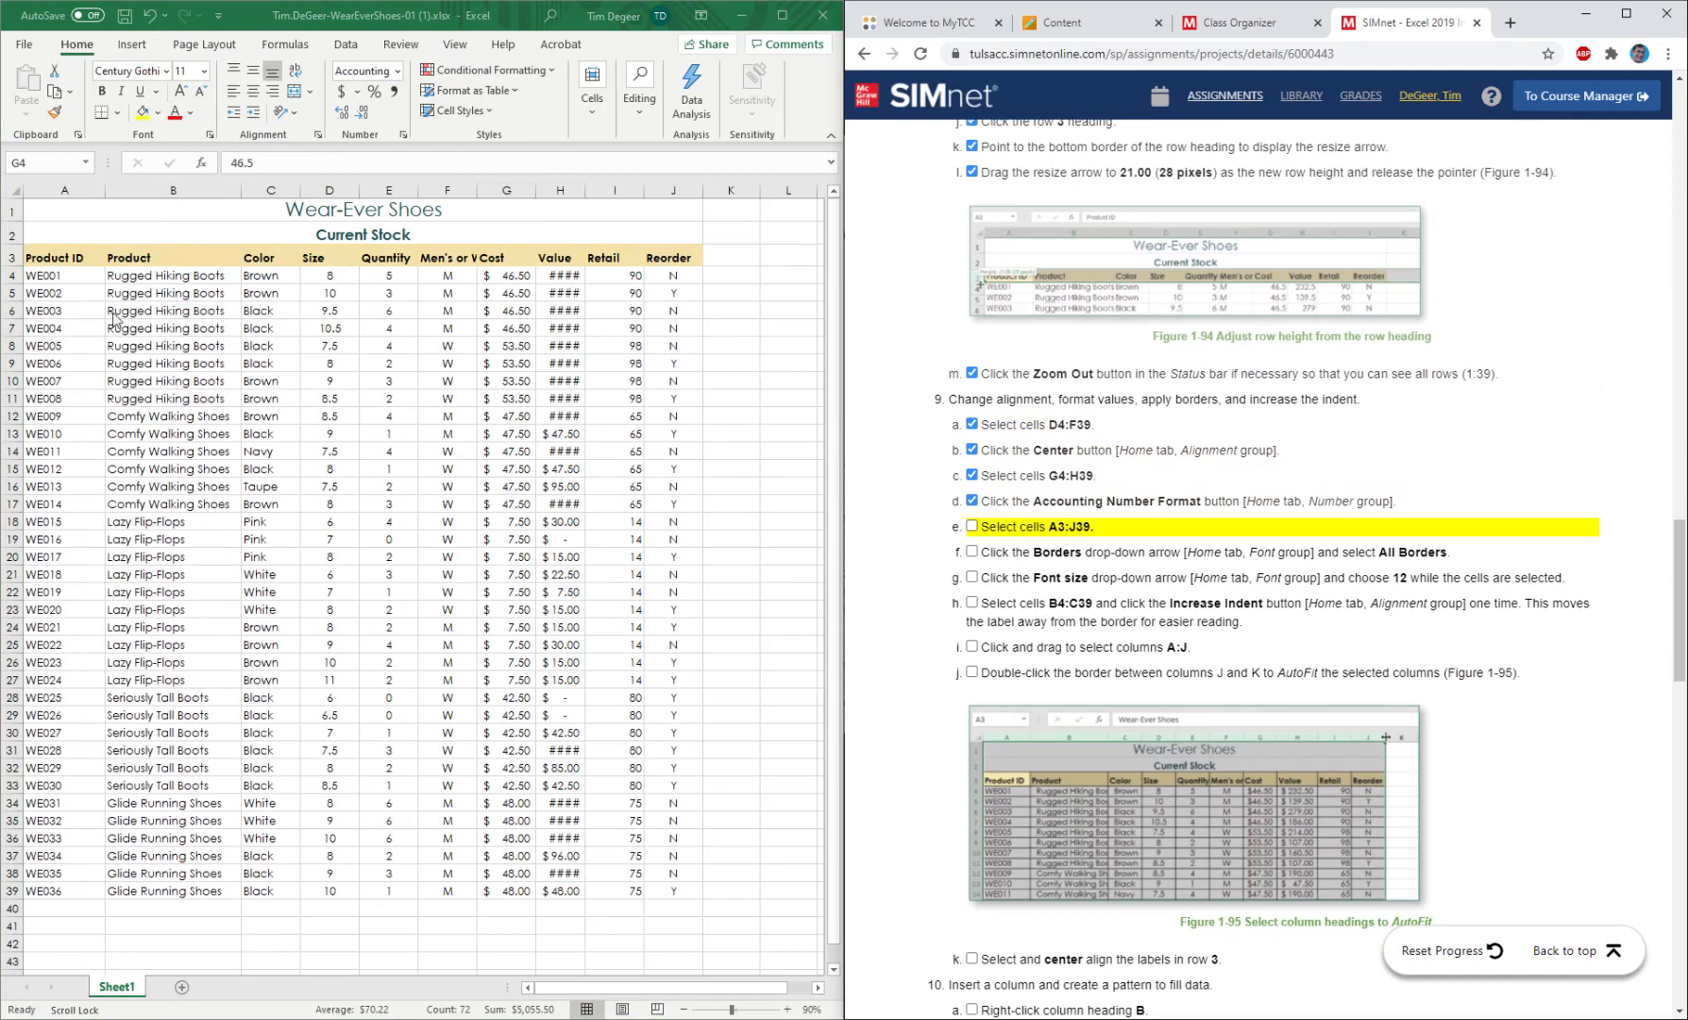
Preview how the borderless stock table will print, then return to the worksheet.
{"action": "left_click", "coordinate": [59, 259]}
{"action": "left_click_drag", "start_coordinate": [63, 259], "coordinate": [676, 895]}
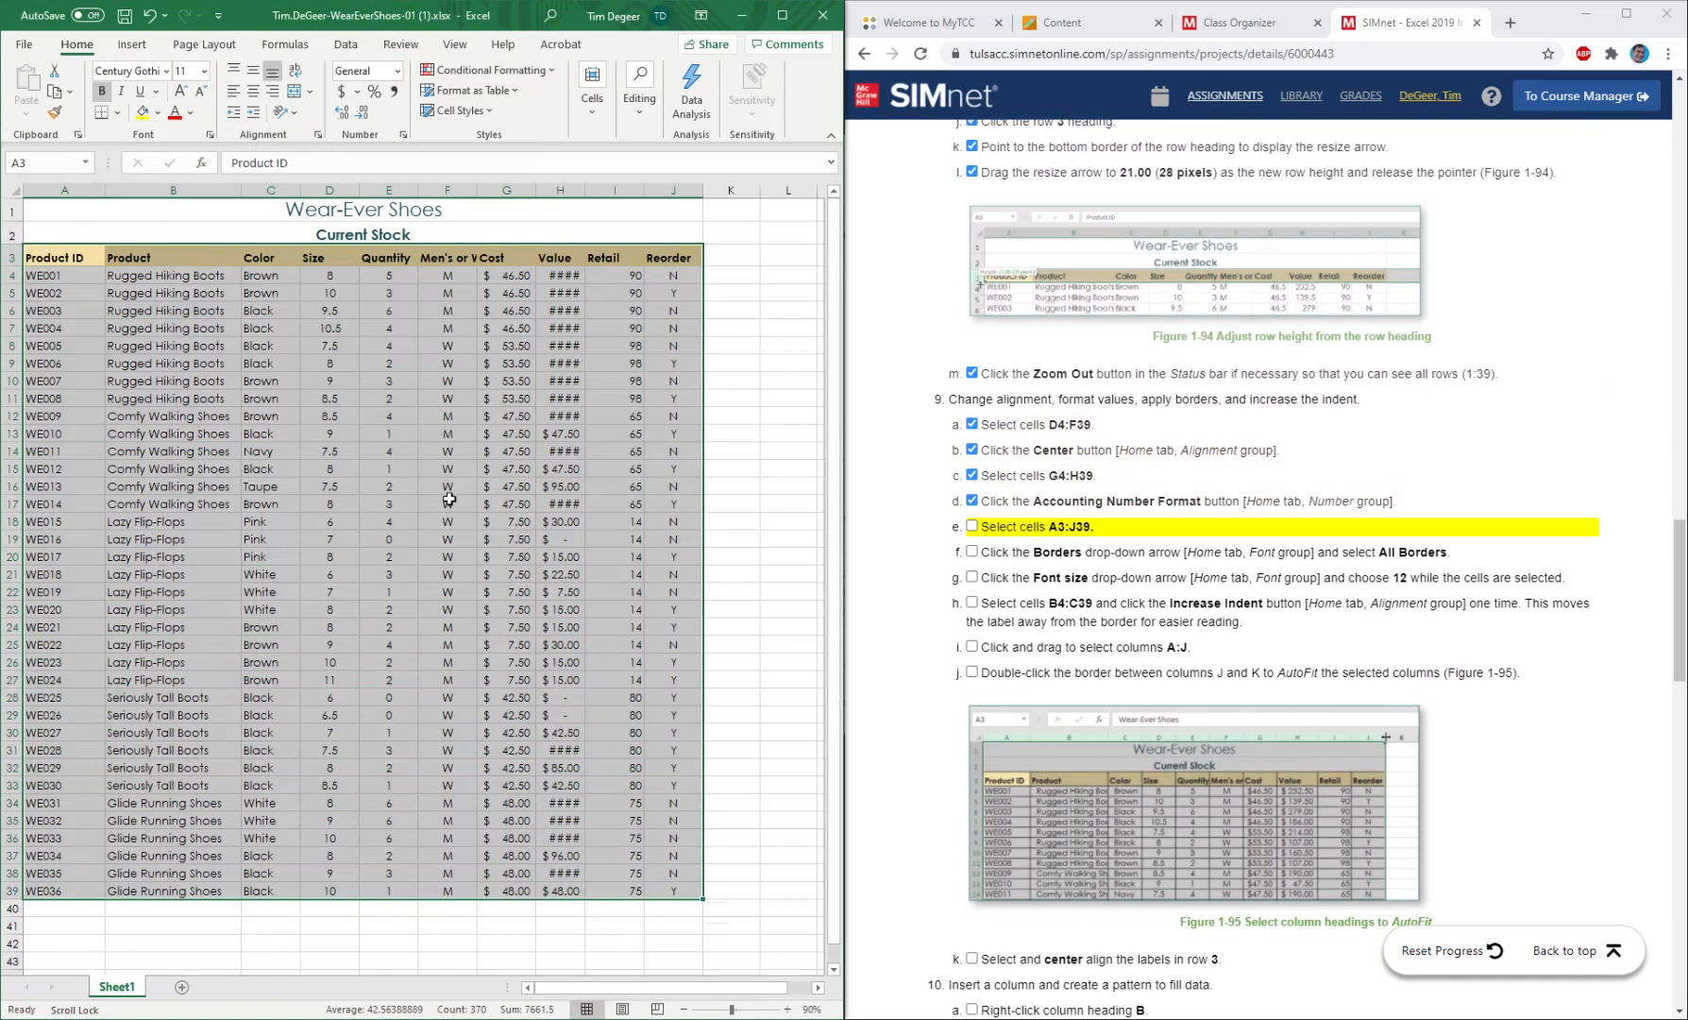
{"action": "left_click", "coordinate": [66, 257]}
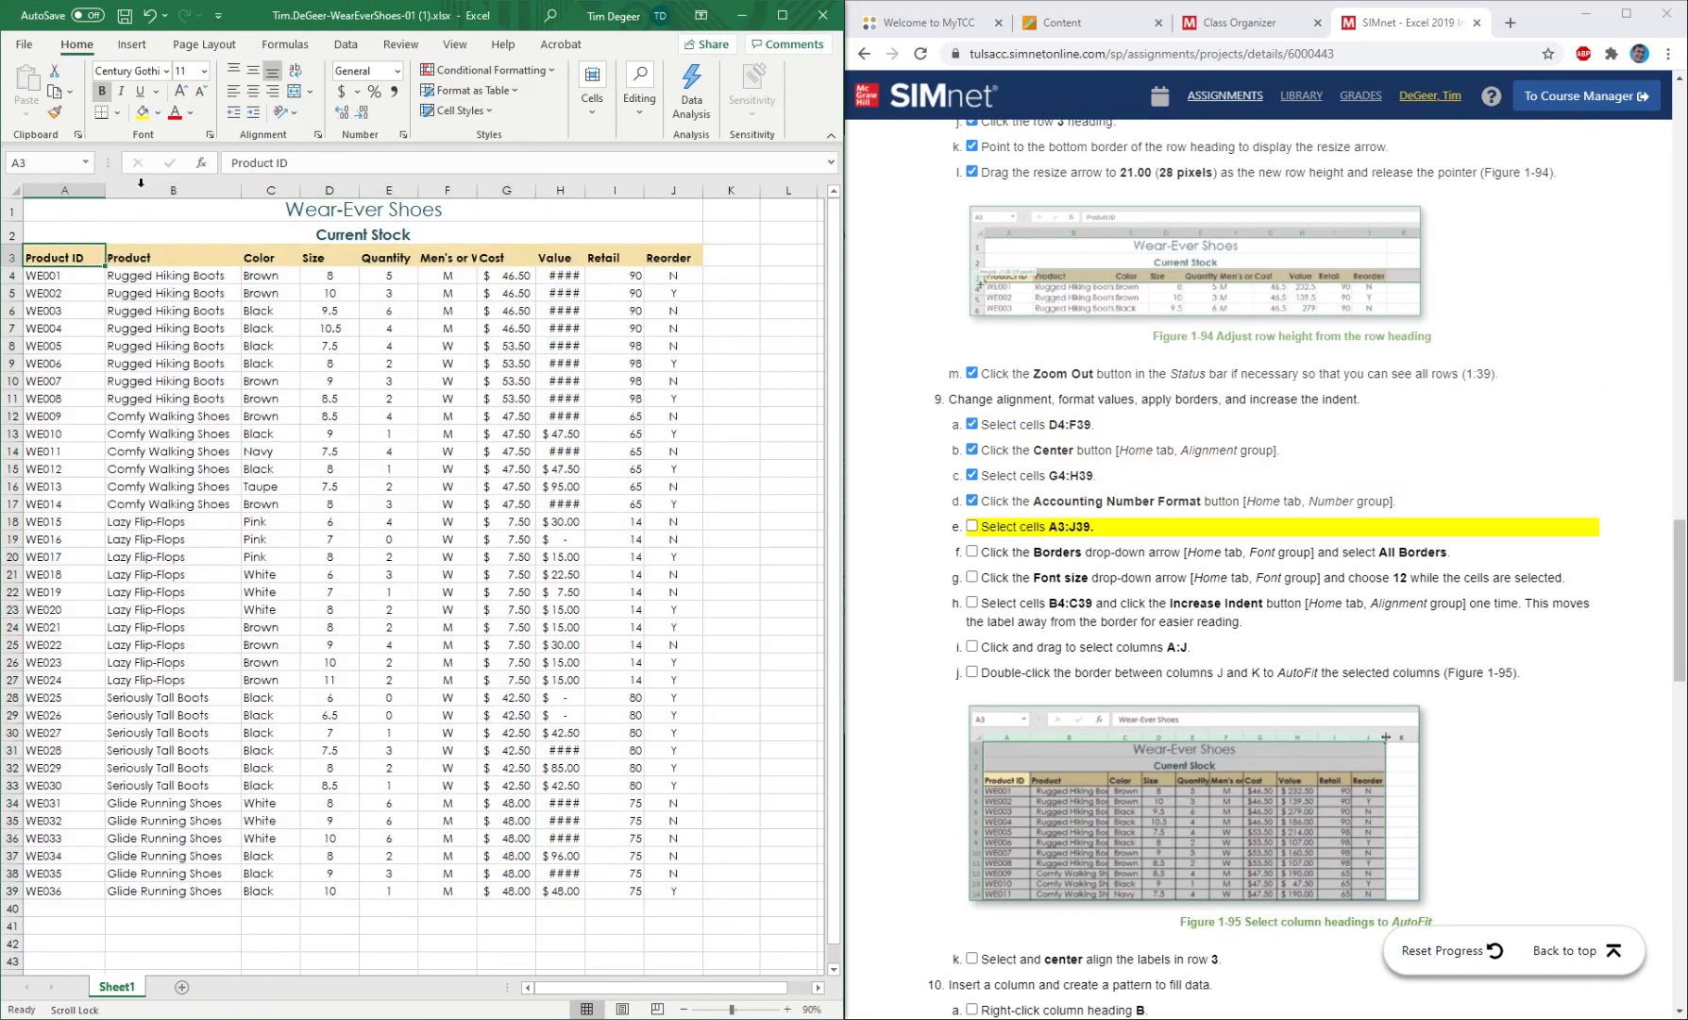
{"action": "left_click", "coordinate": [24, 45]}
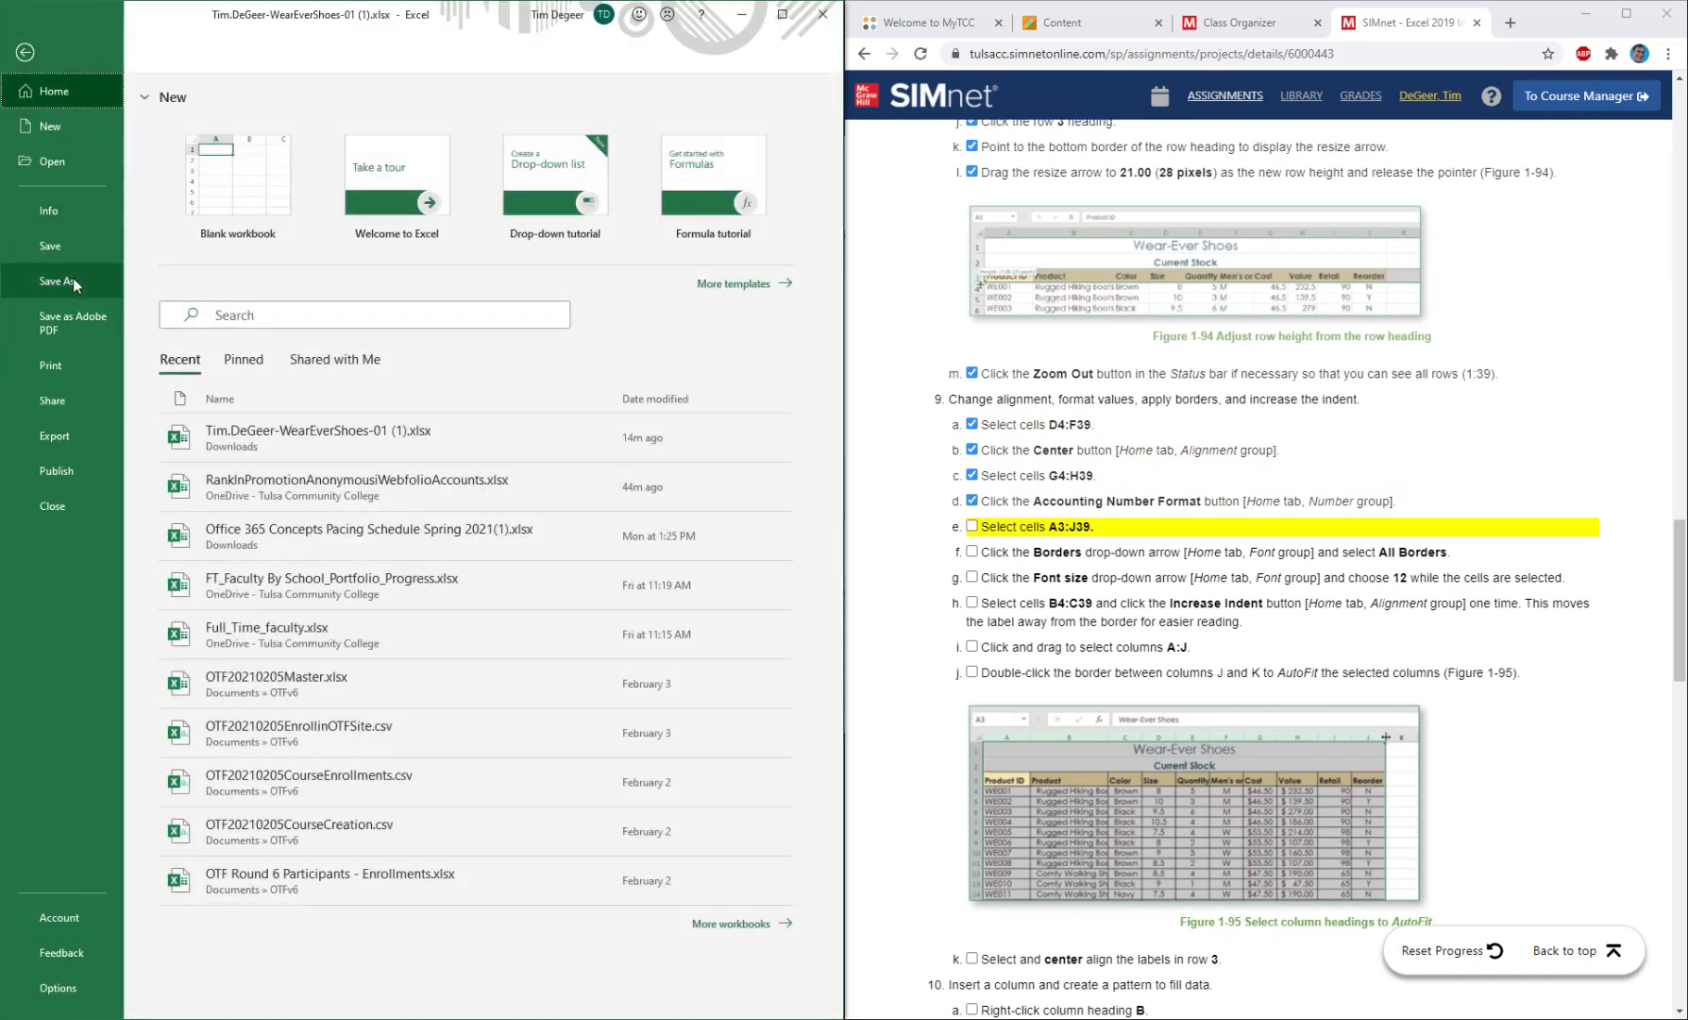
{"action": "left_click", "coordinate": [51, 370]}
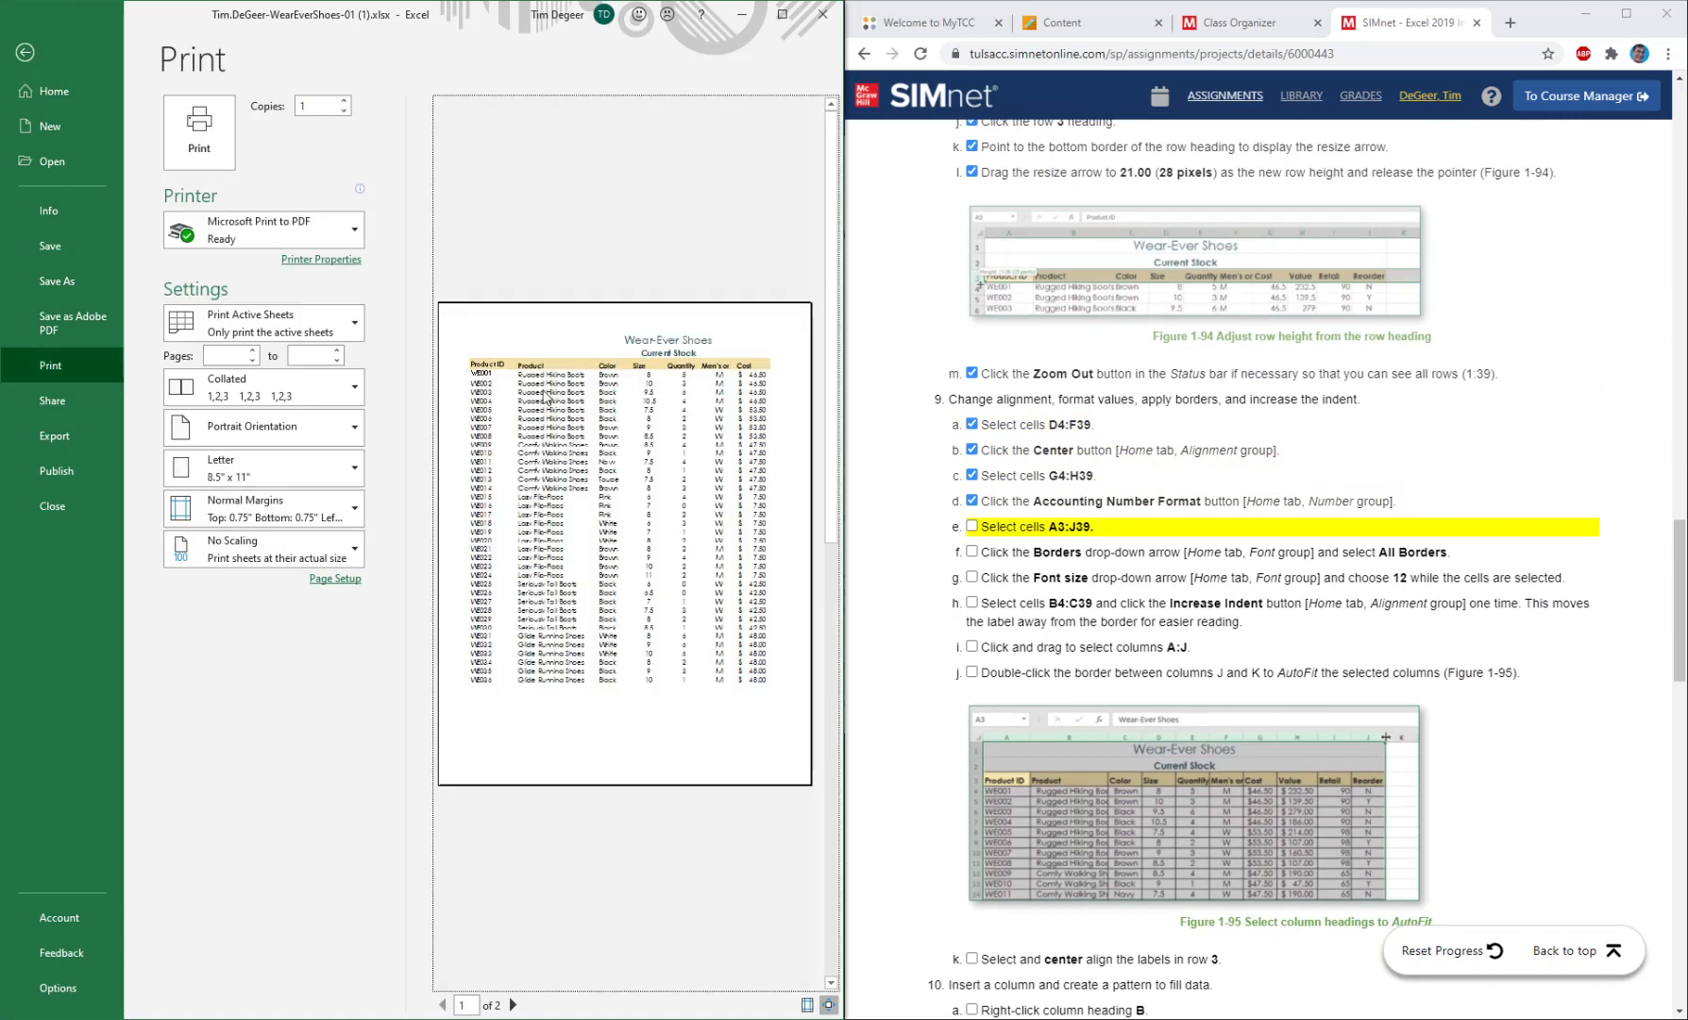
{"action": "left_click", "coordinate": [25, 52]}
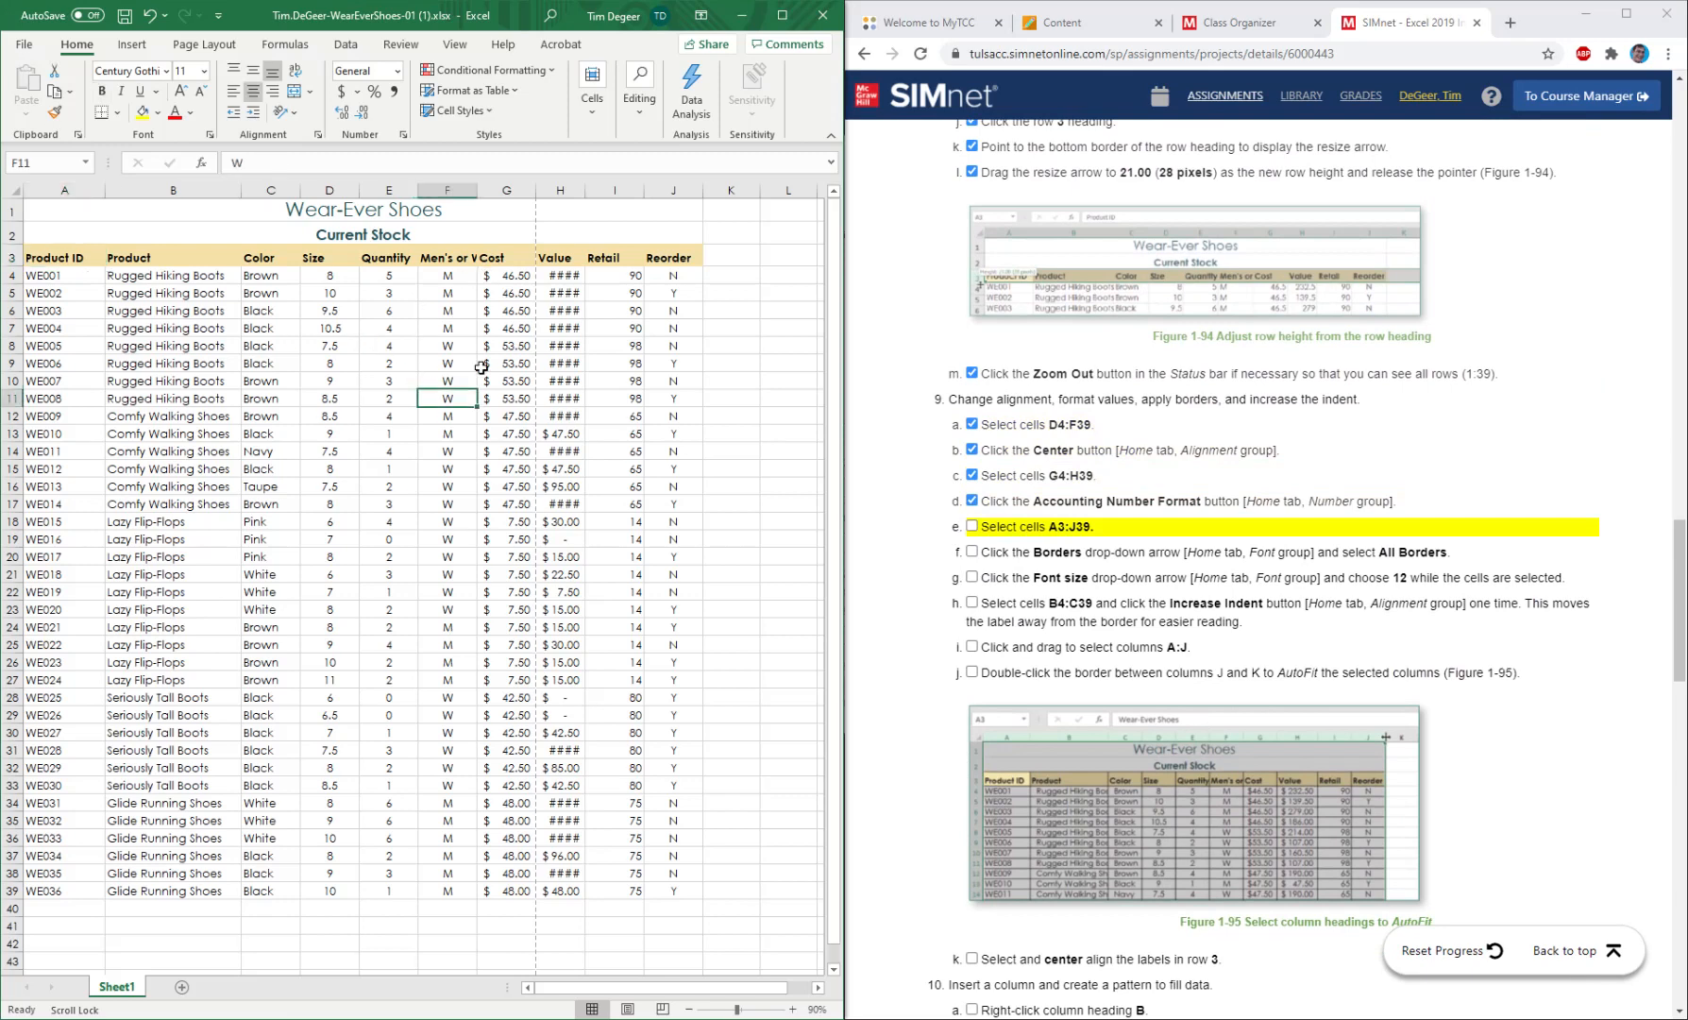
Apply All Borders to cells A3:J39.
{"action": "left_click_drag", "start_coordinate": [59, 261], "coordinate": [670, 892]}
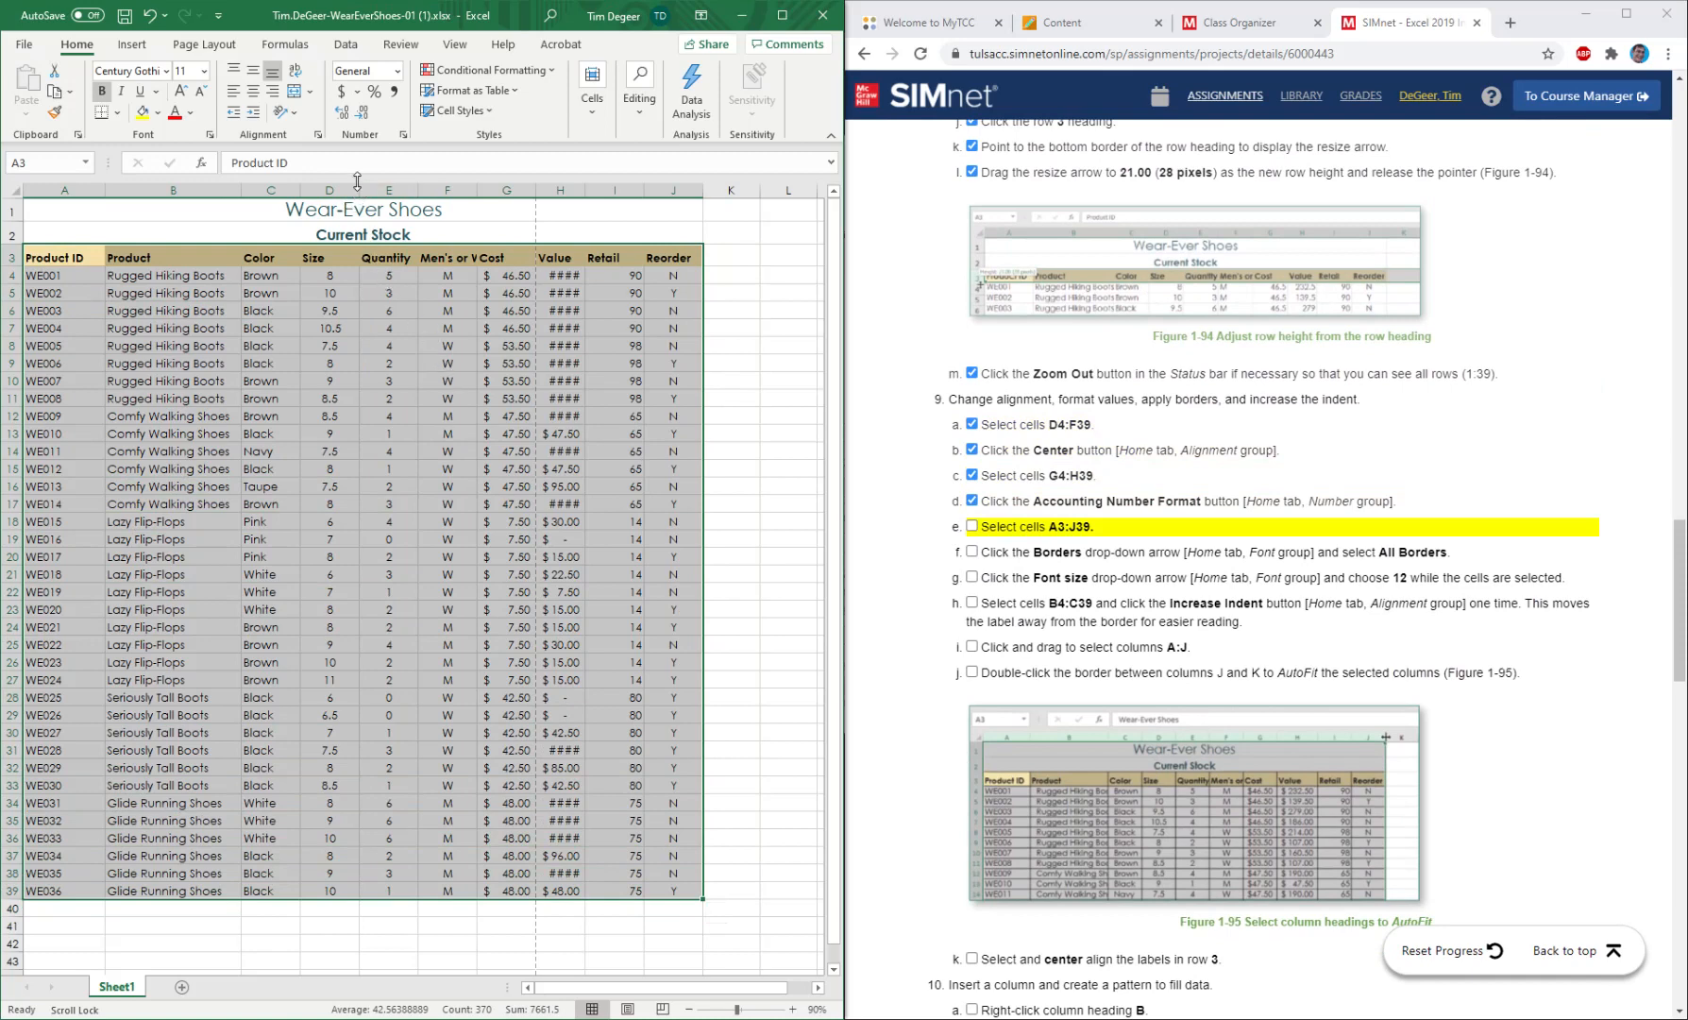
{"action": "left_click", "coordinate": [118, 113]}
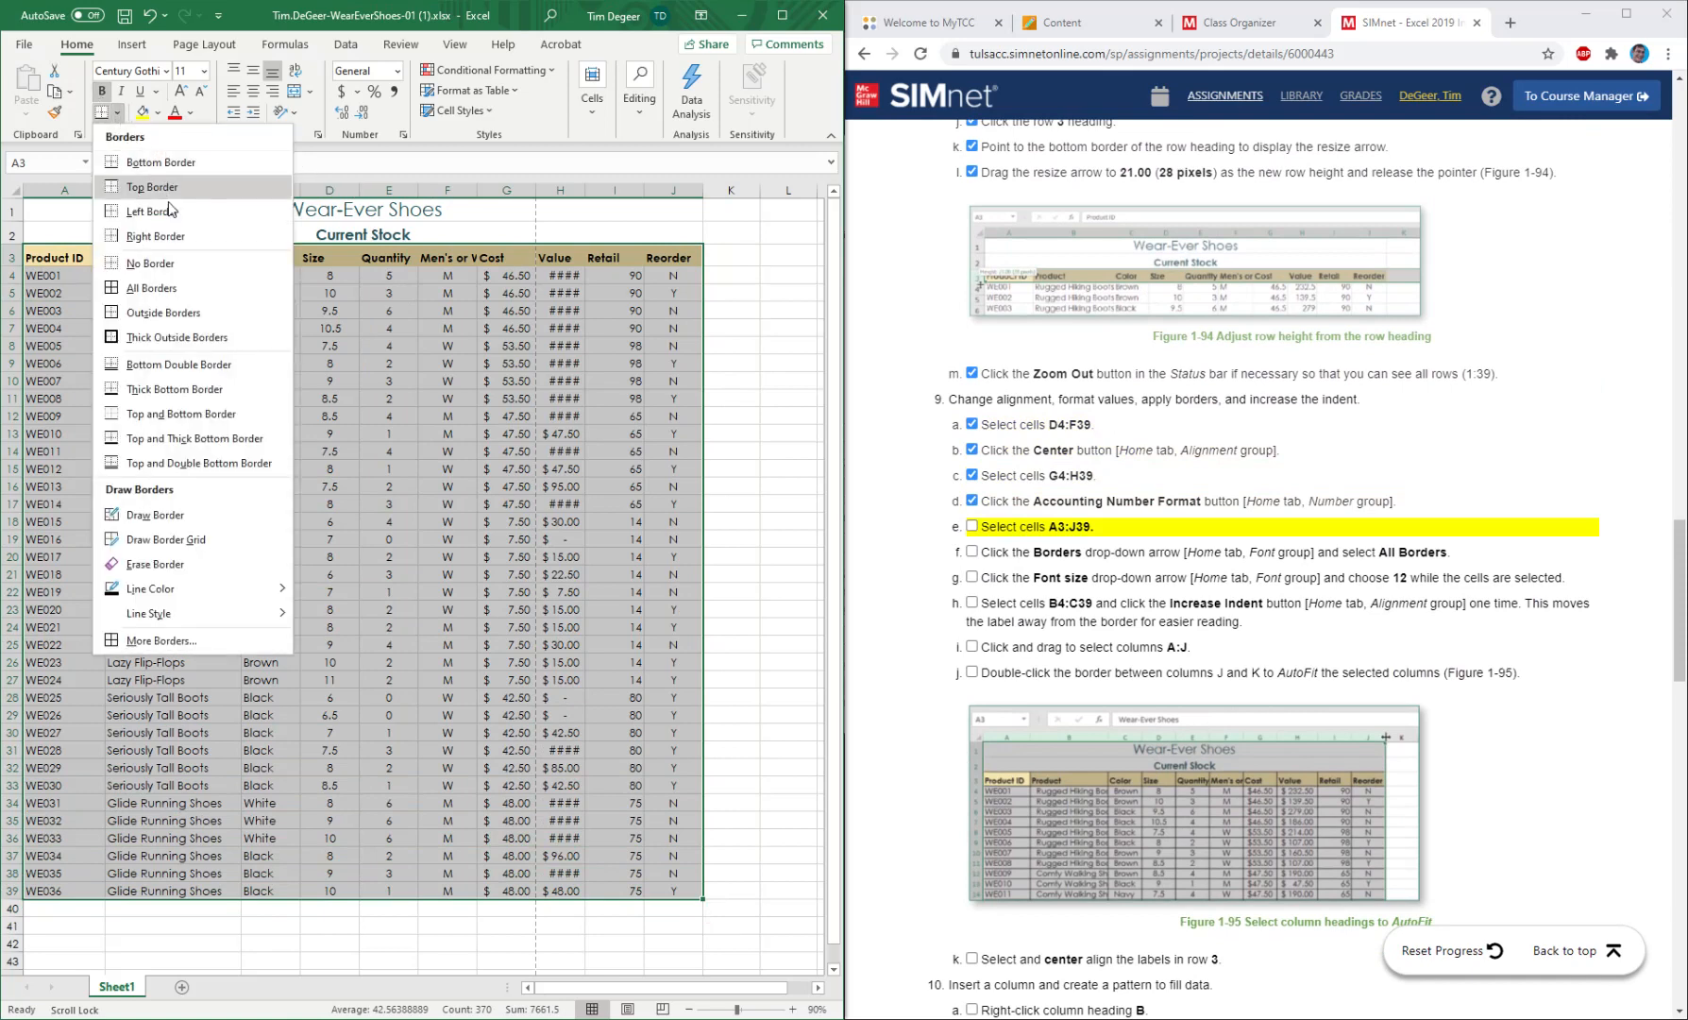
{"action": "left_click", "coordinate": [151, 289]}
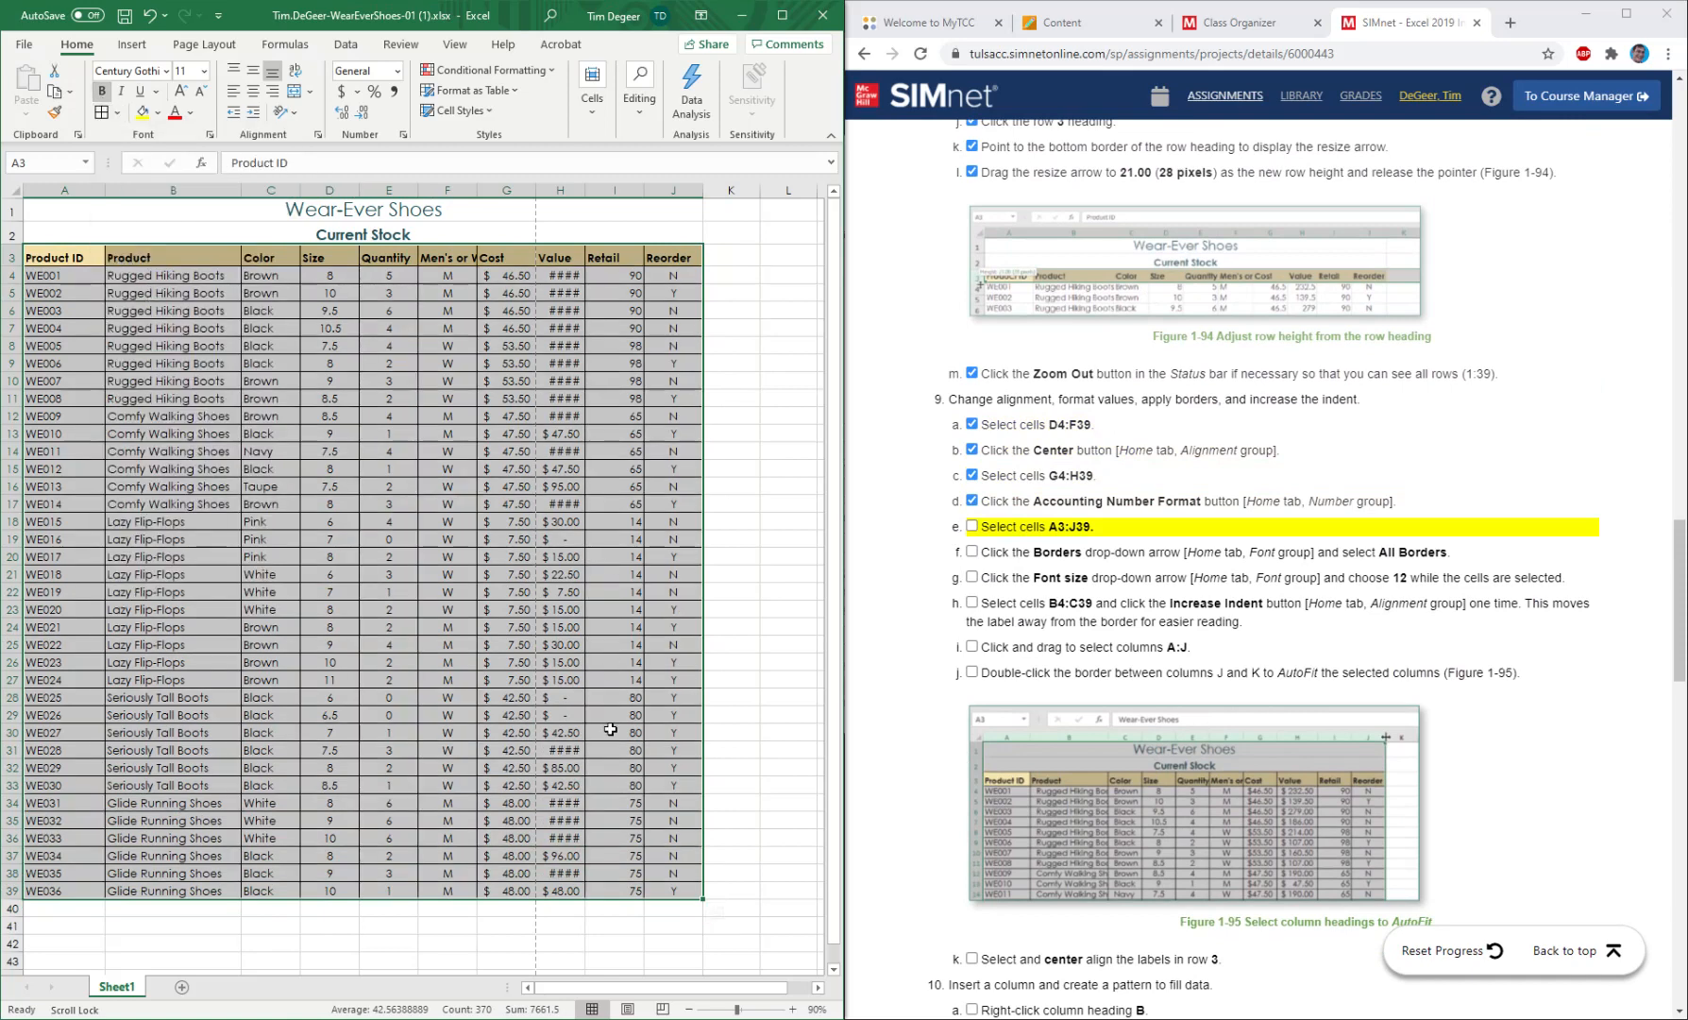
Check the bordered table in the print preview and mark instructions 9e and 9f as completed.
{"action": "left_click", "coordinate": [23, 45]}
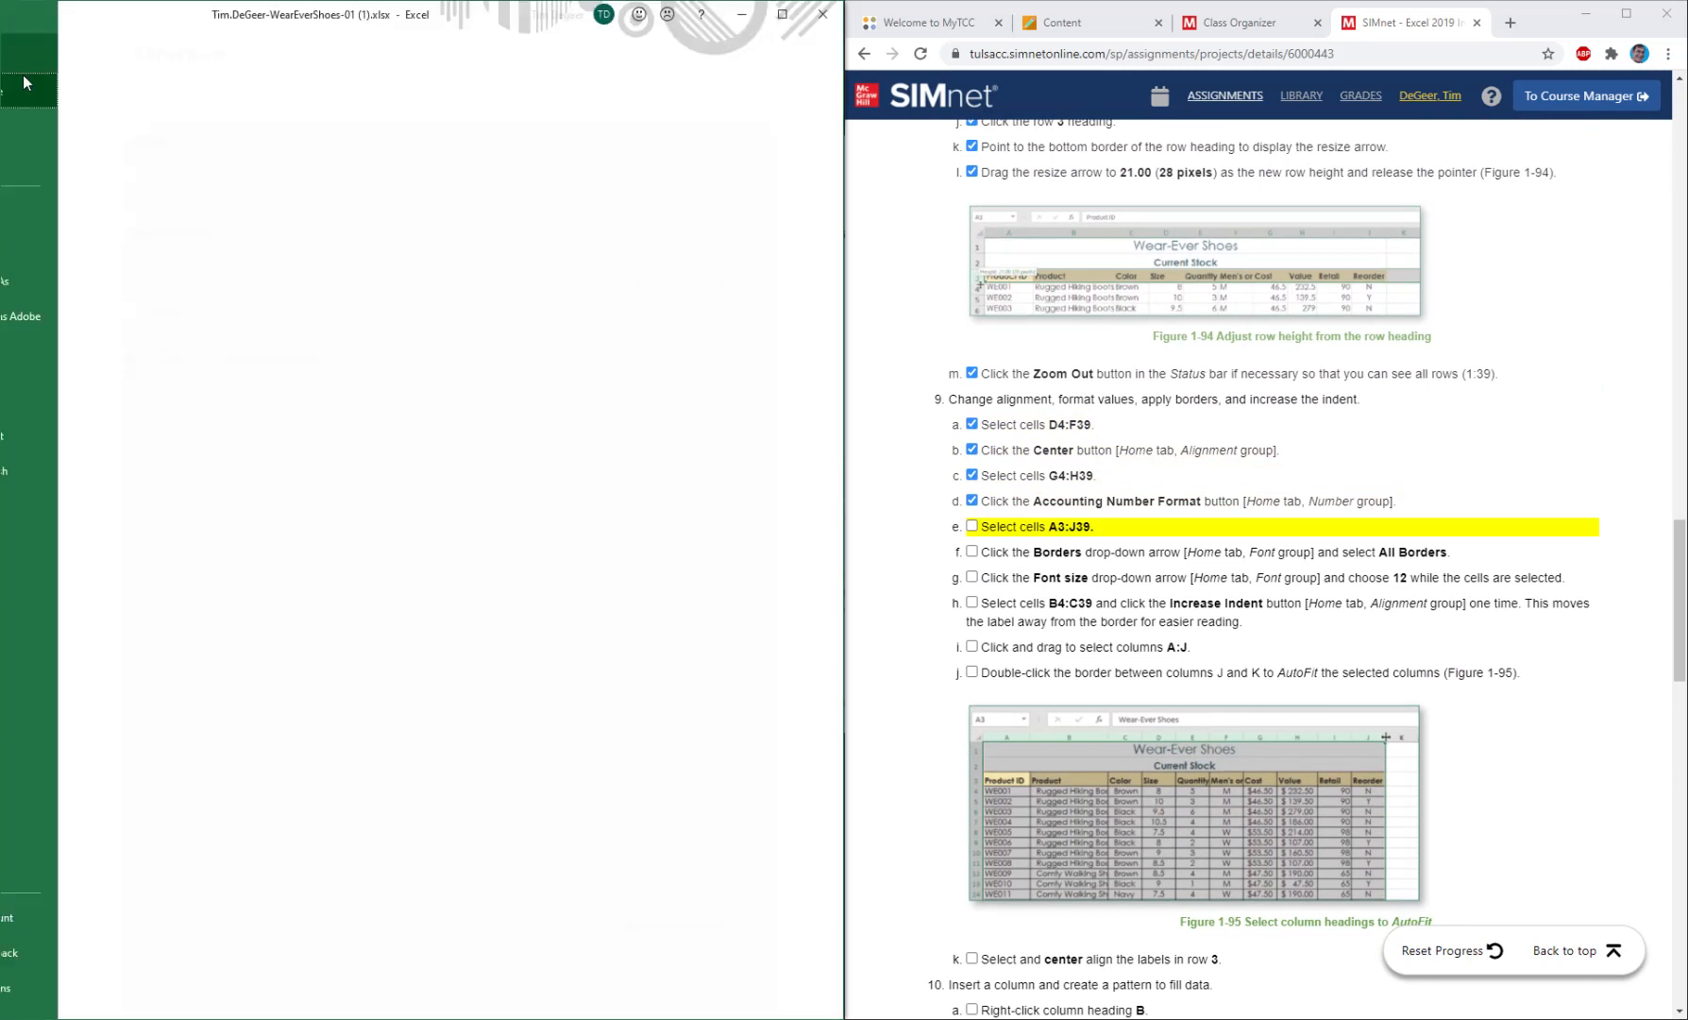
{"action": "left_click", "coordinate": [50, 365]}
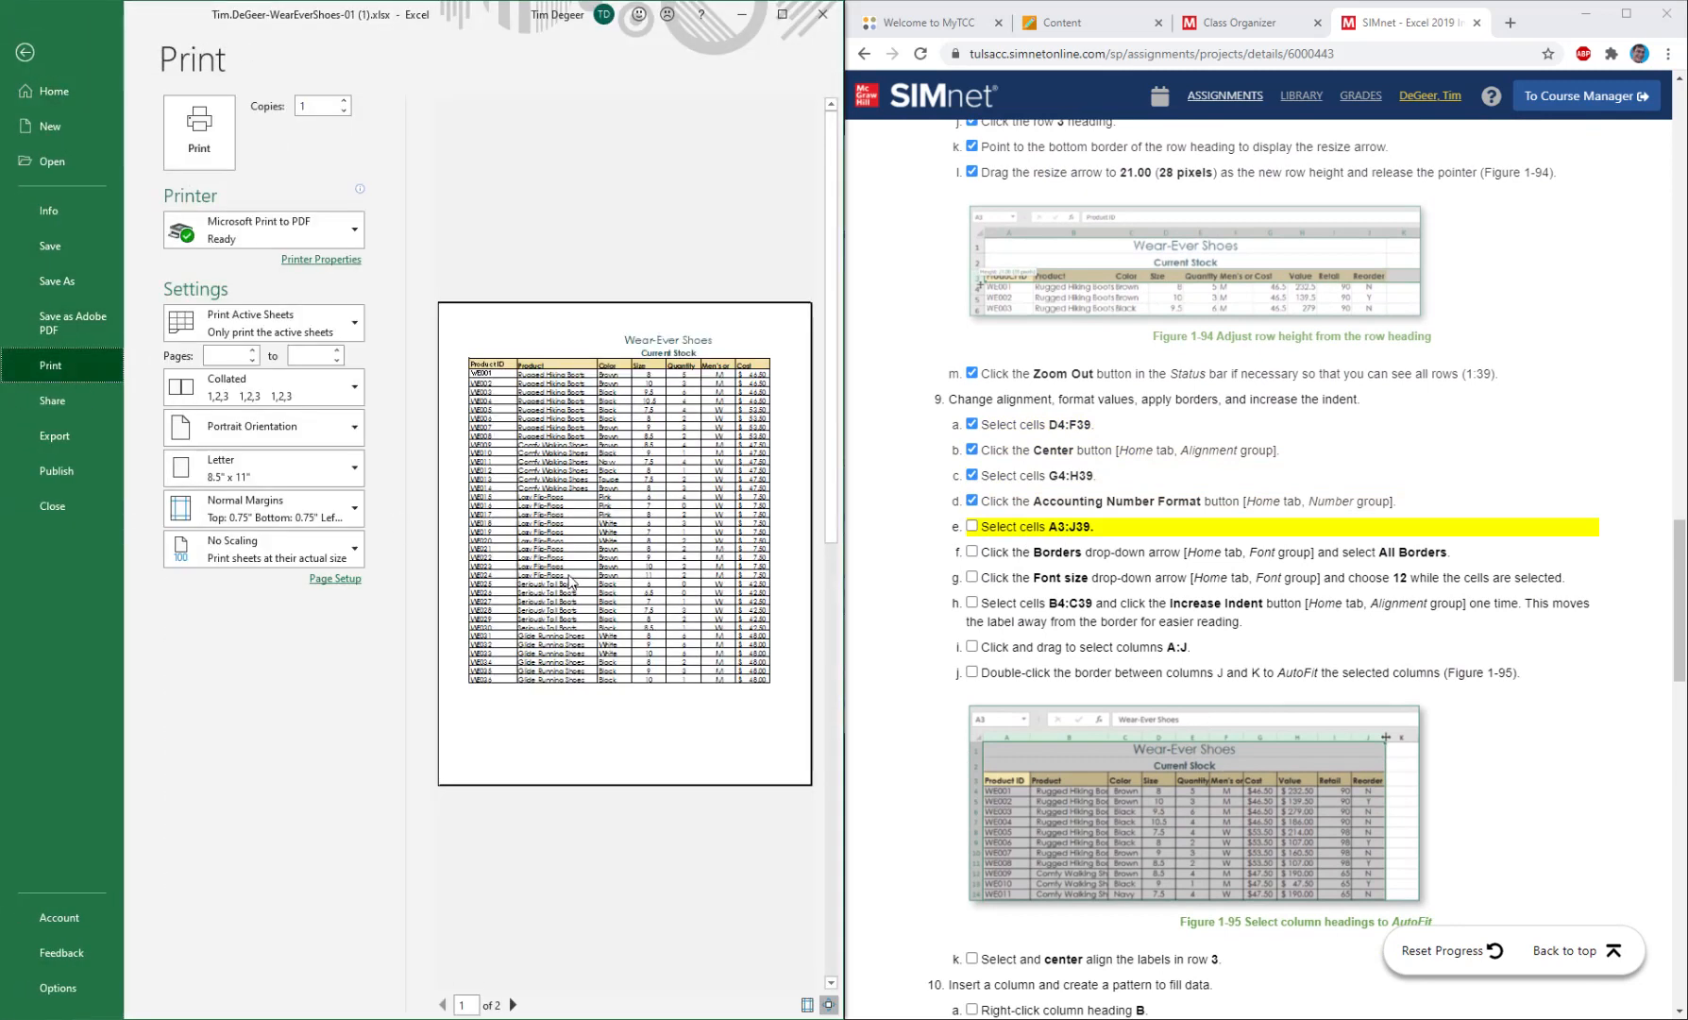
{"action": "left_click", "coordinate": [25, 52]}
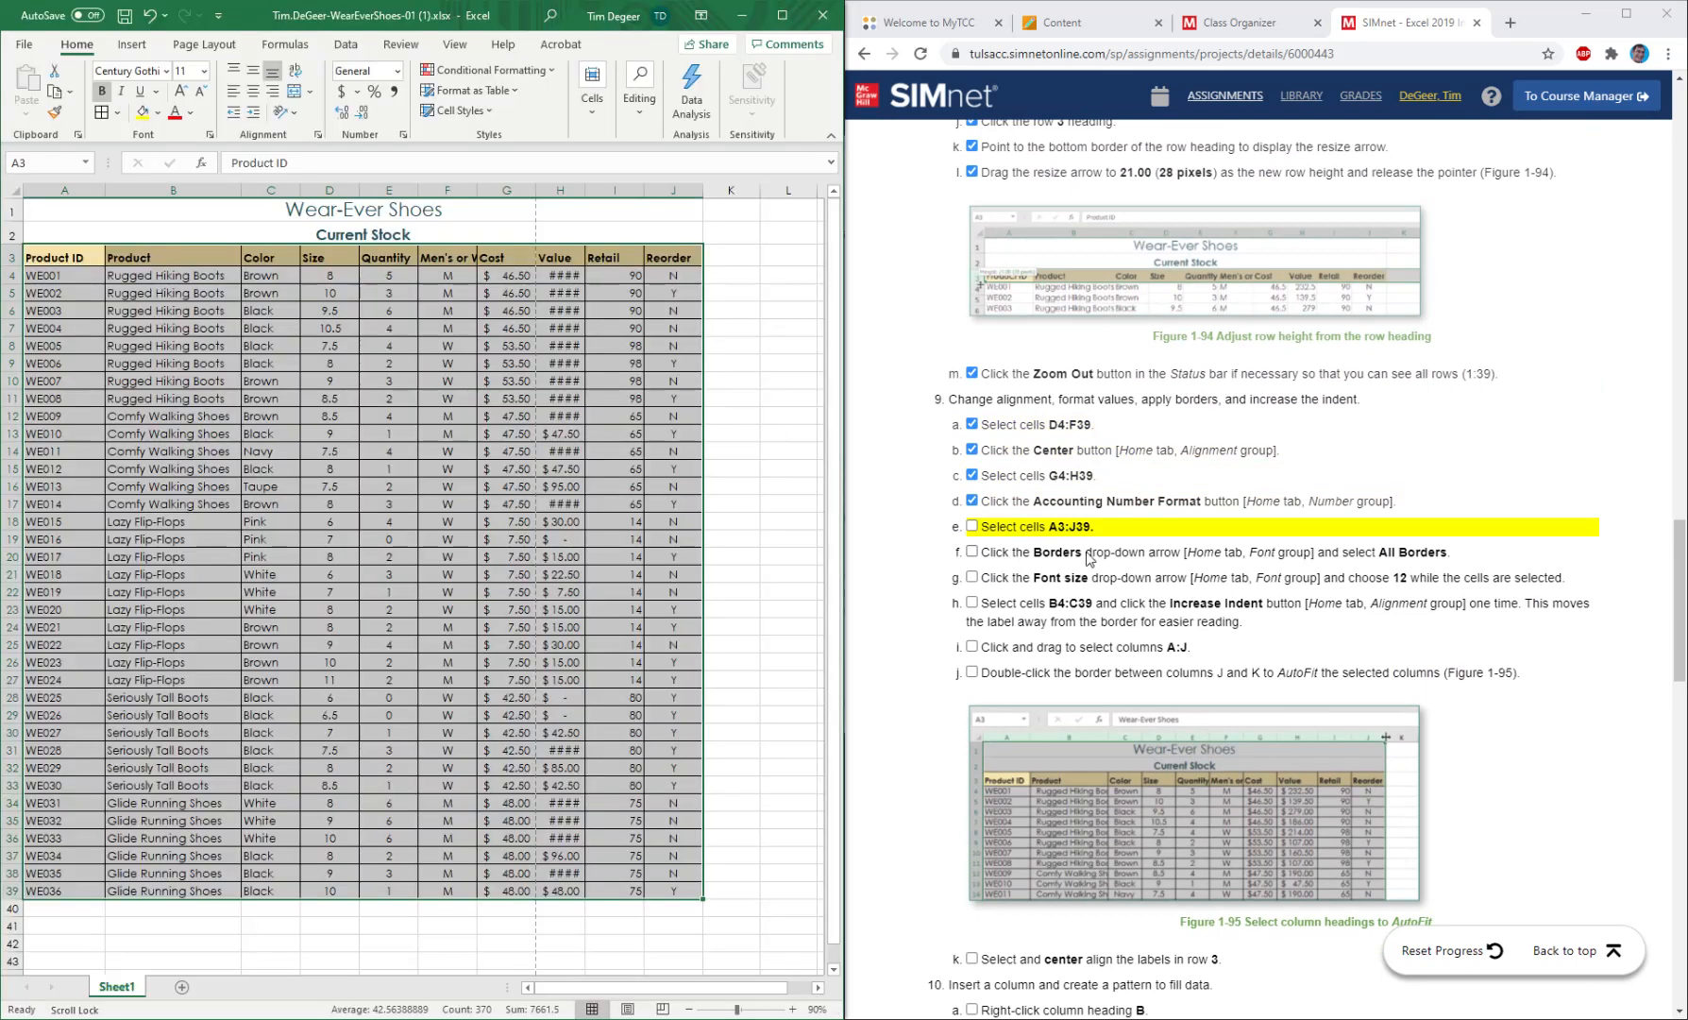
{"action": "left_click", "coordinate": [971, 529]}
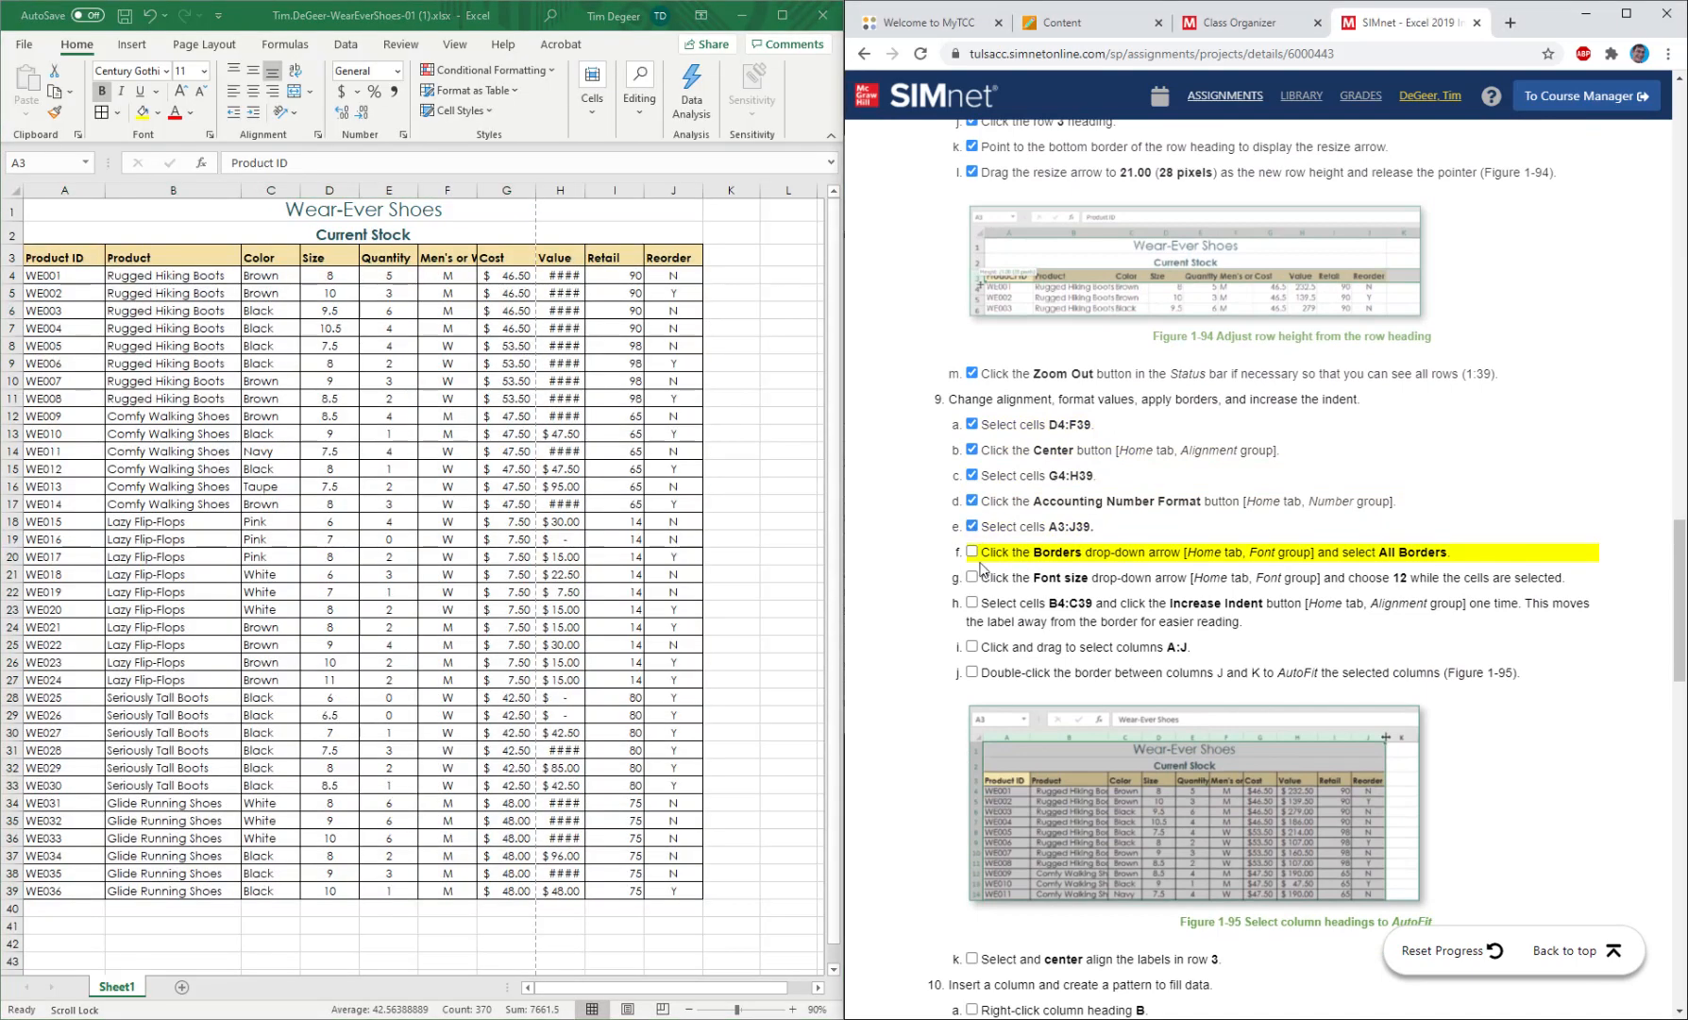
{"action": "left_click", "coordinate": [971, 552]}
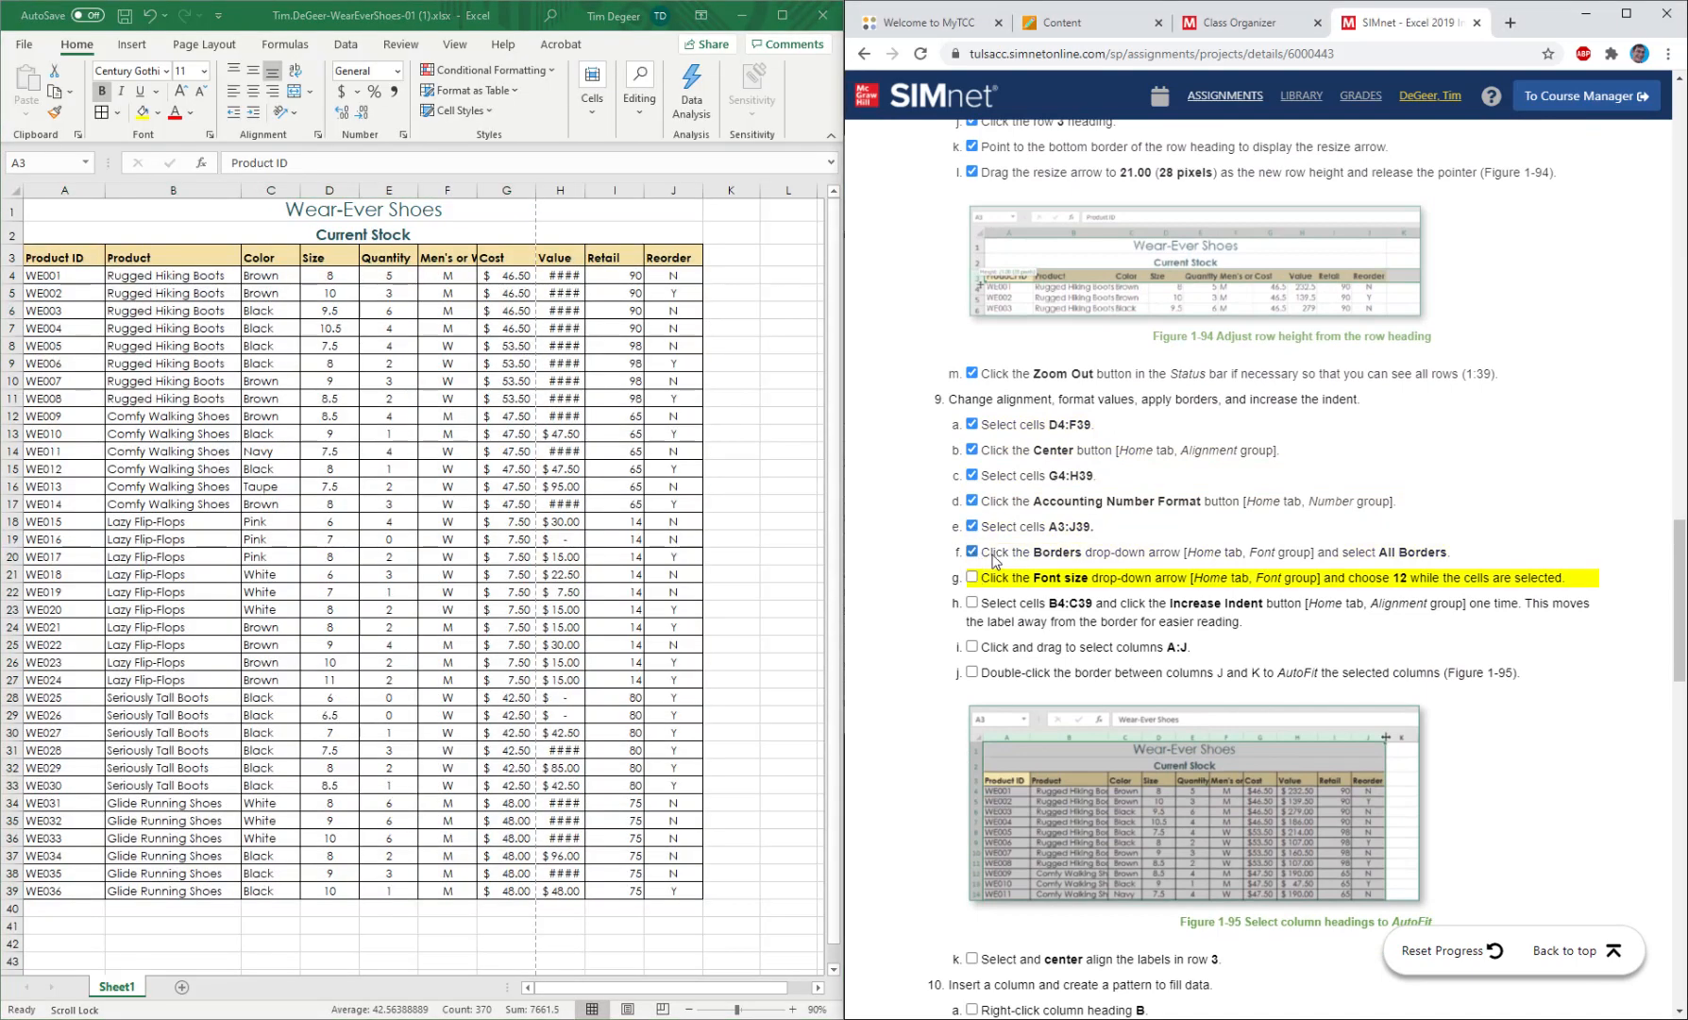
Set the font size of cells A3:J39 to 12 and mark instruction 9g as completed.
{"action": "left_click", "coordinate": [421, 35]}
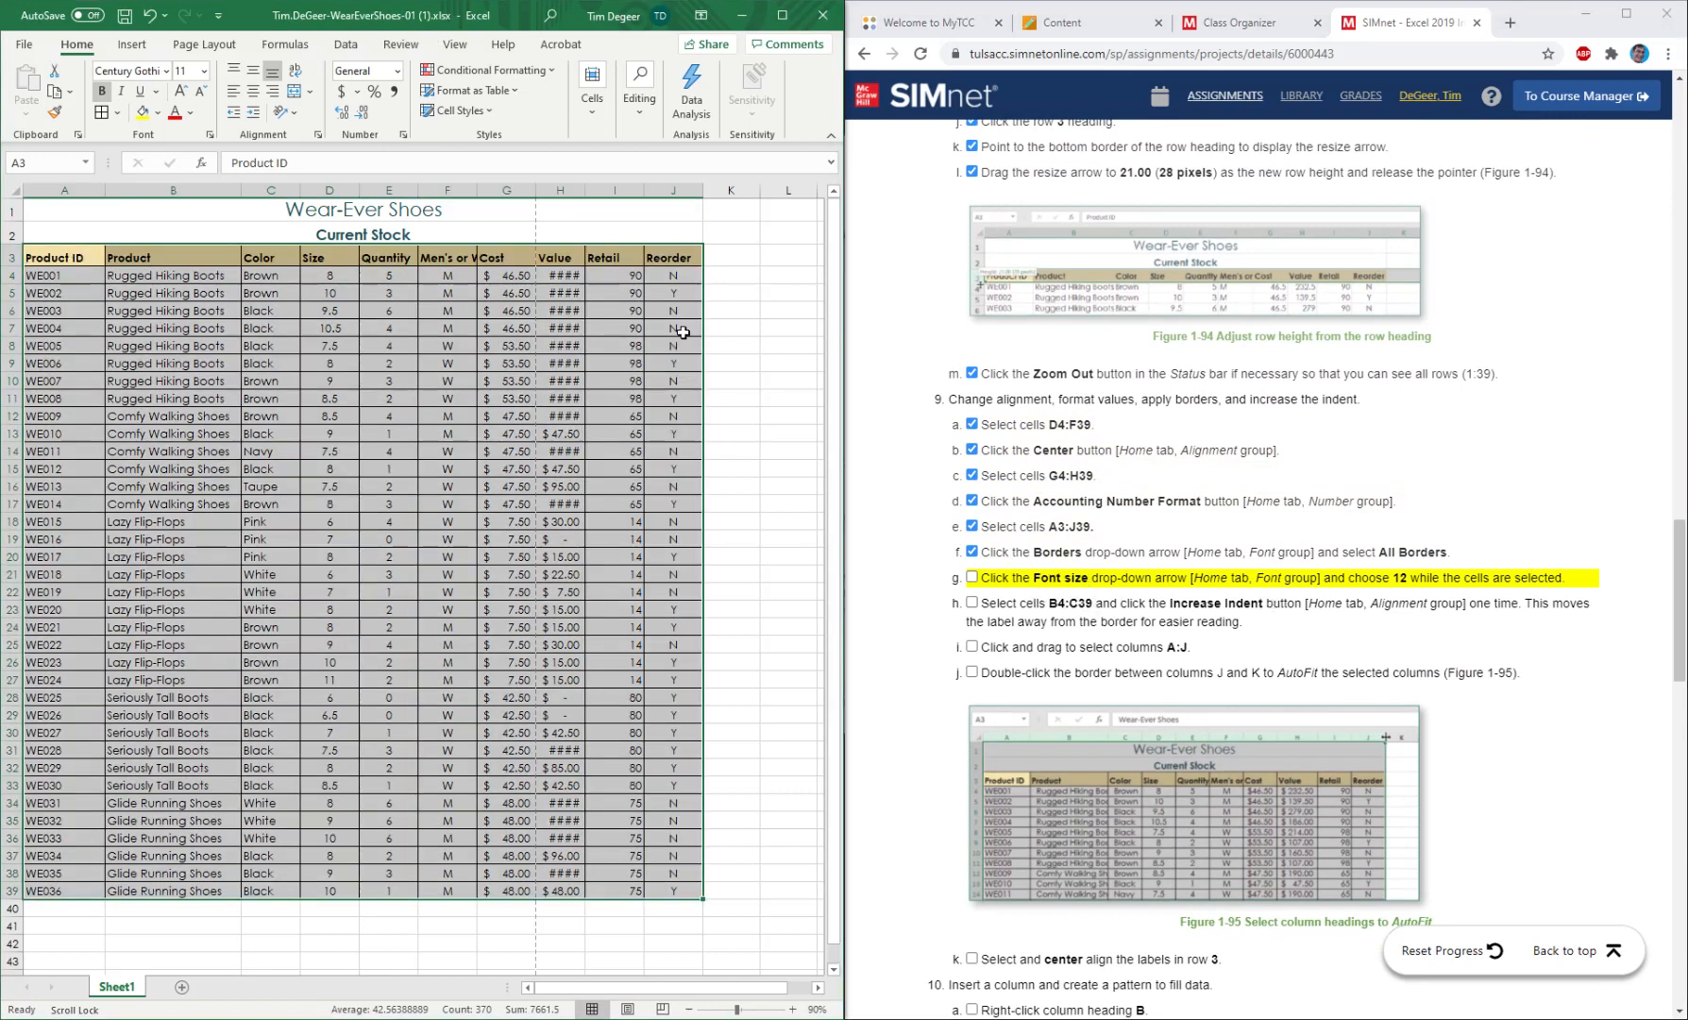
{"action": "left_click", "coordinate": [203, 71]}
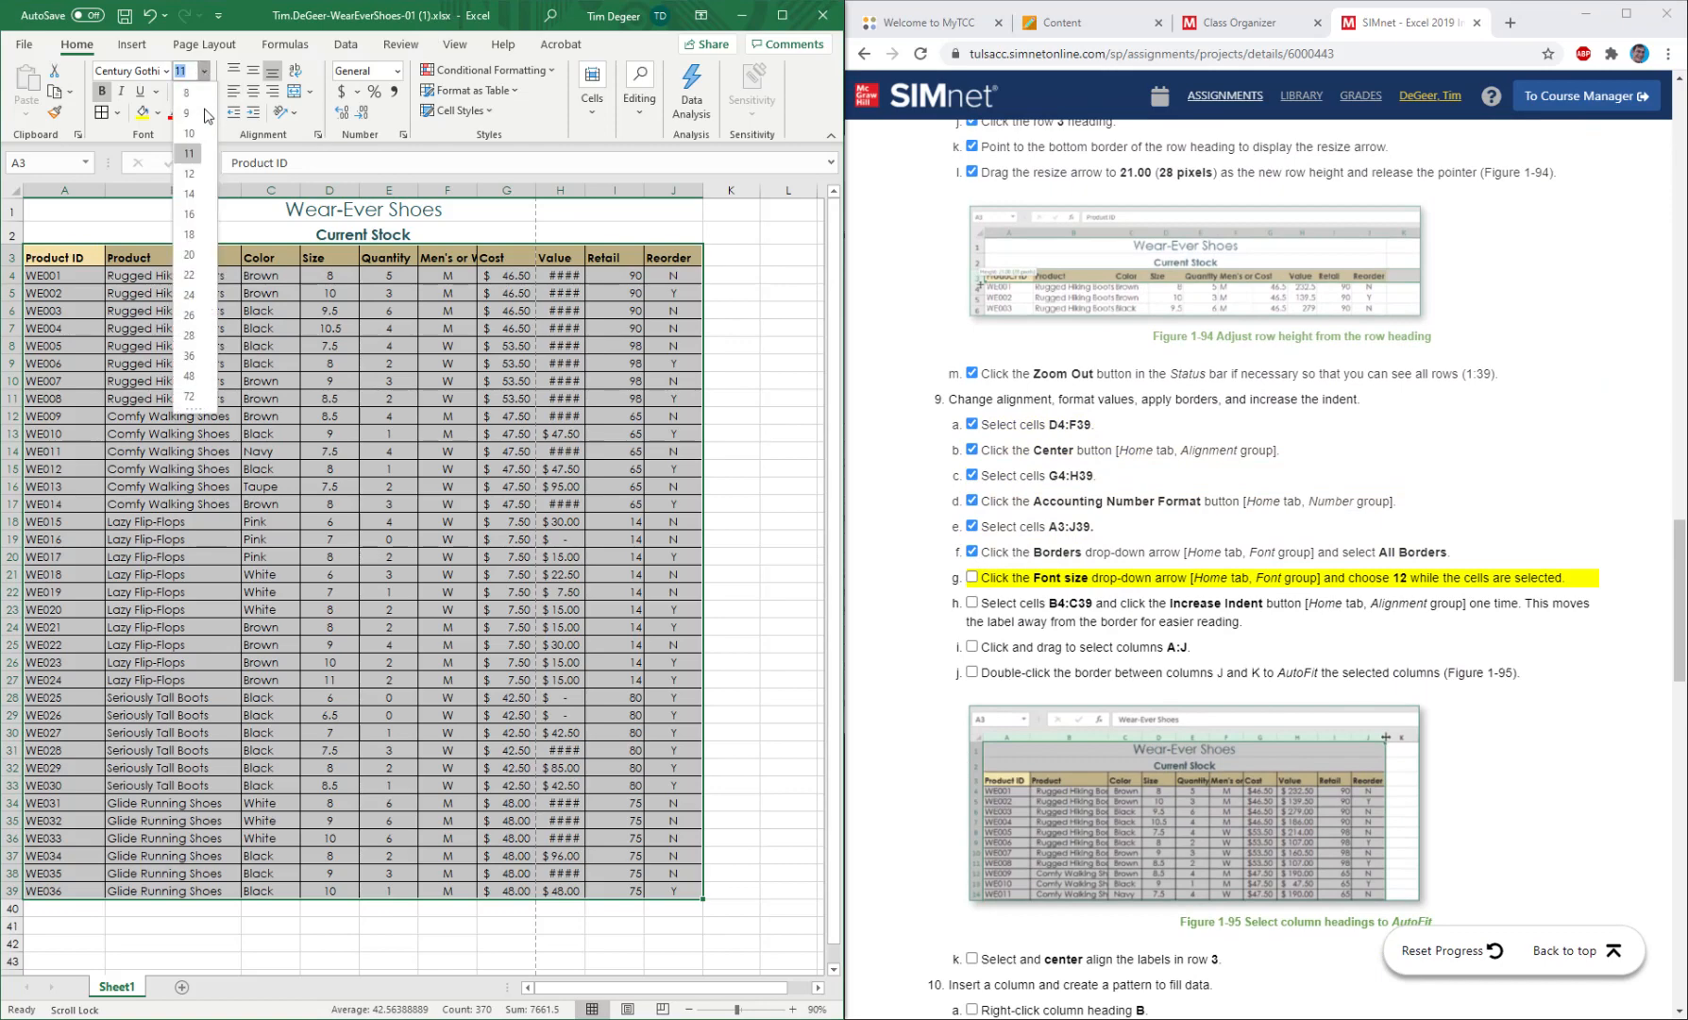
{"action": "left_click", "coordinate": [189, 180]}
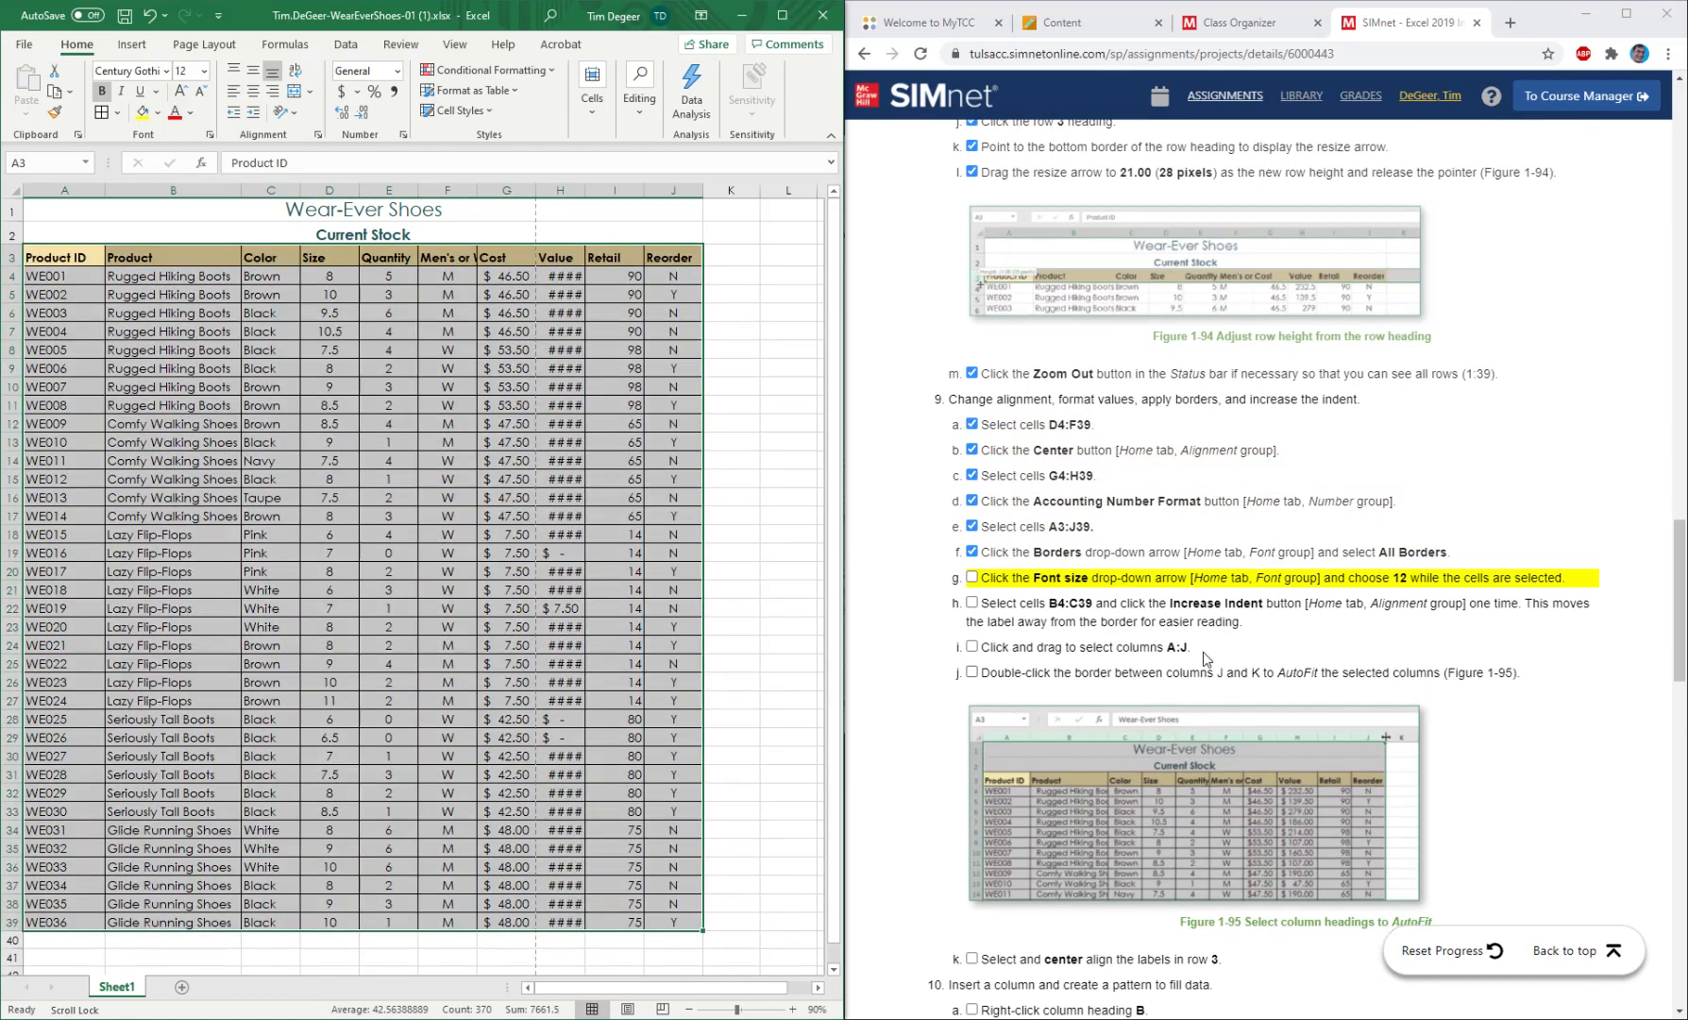
{"action": "left_click", "coordinate": [973, 578]}
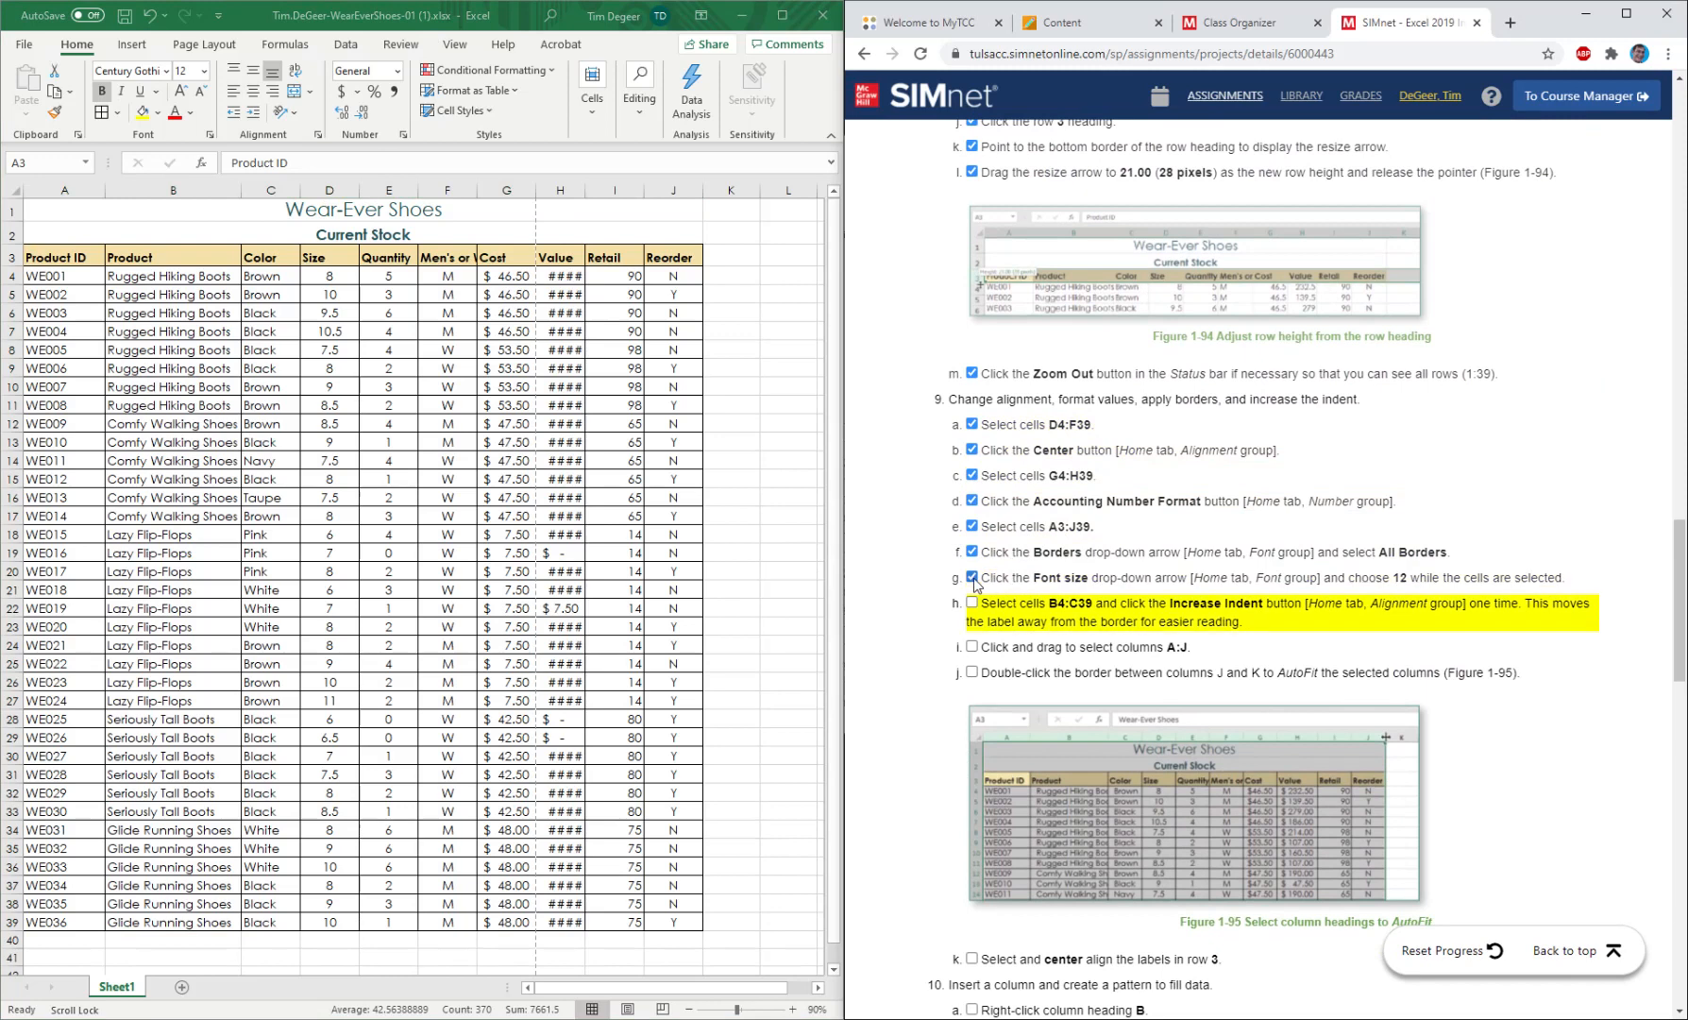
Mark instruction 9h as completed and increase the indent of cells B4:C39 by one level.
{"action": "left_click", "coordinate": [1043, 615]}
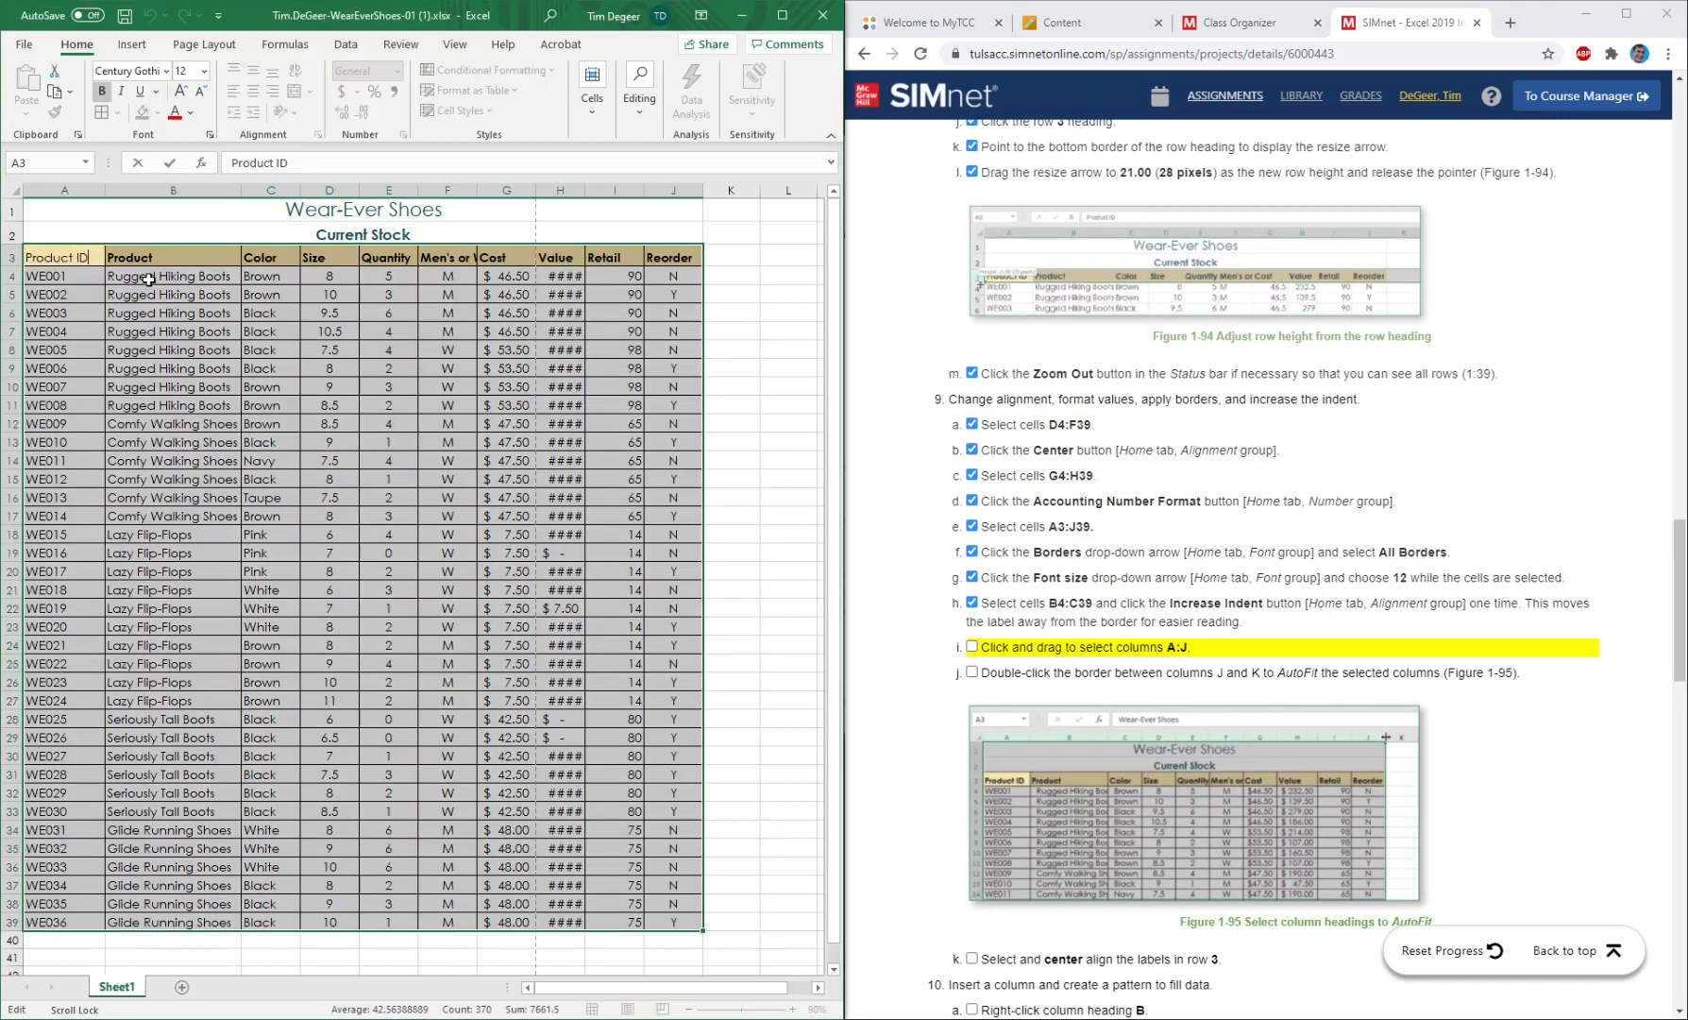
{"action": "left_click", "coordinate": [150, 277]}
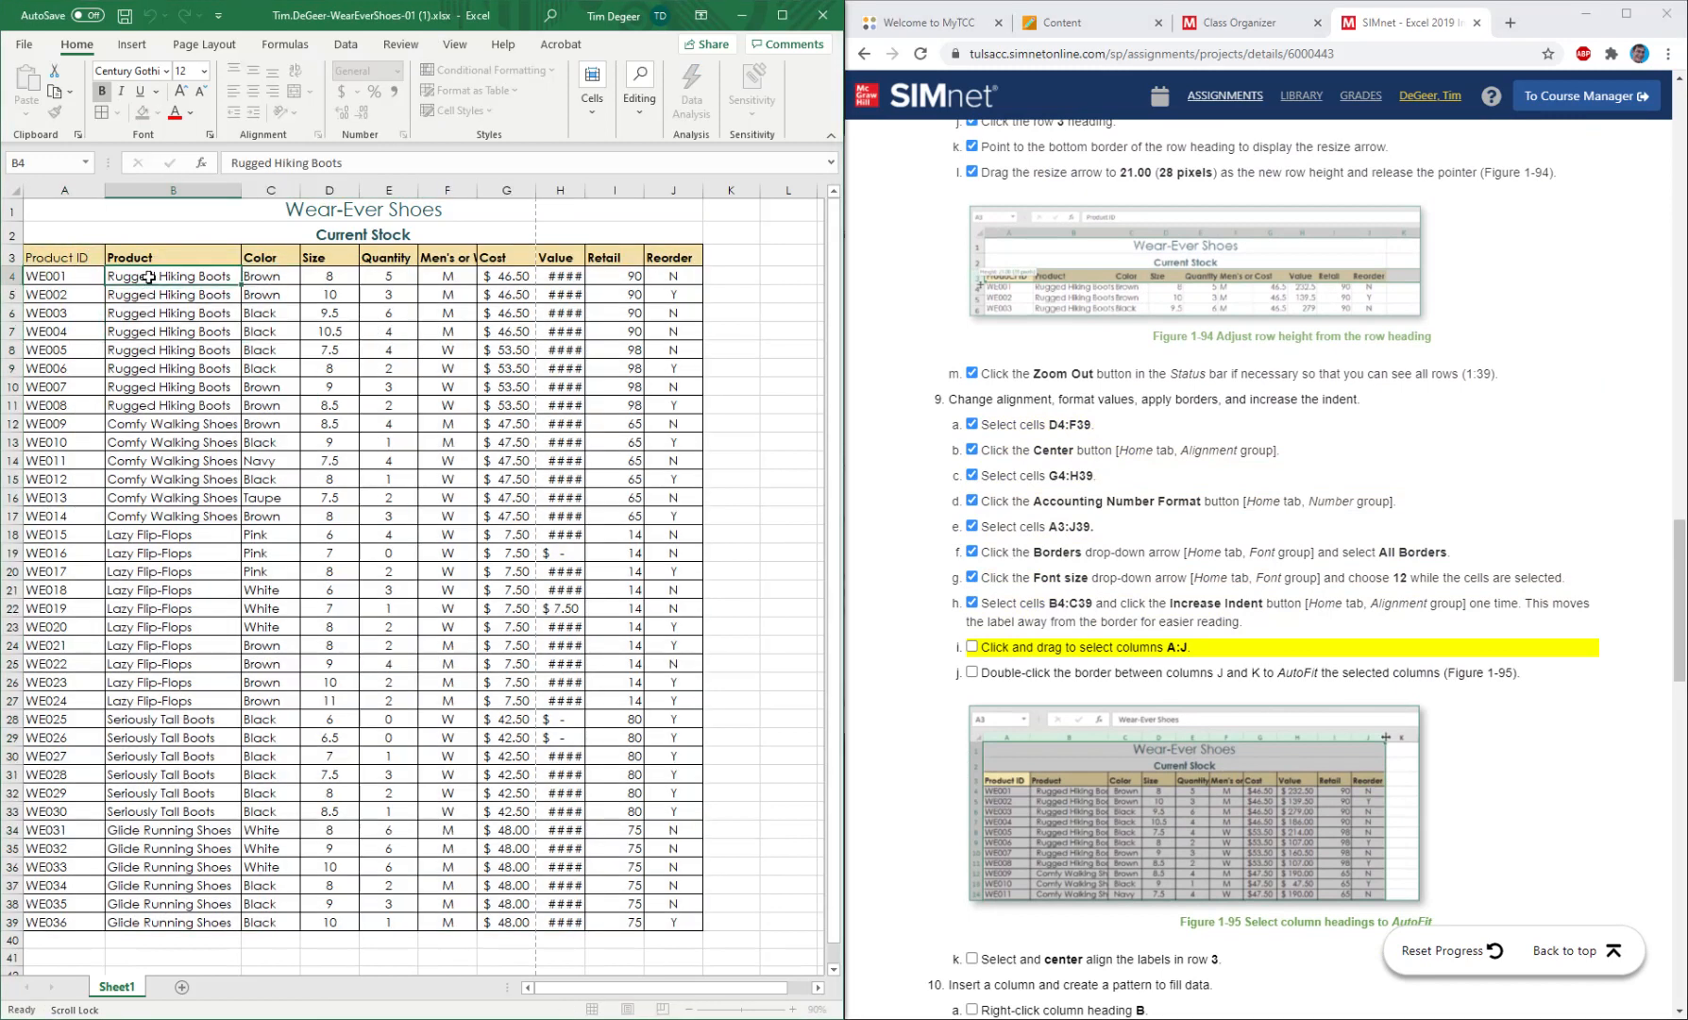
{"action": "left_click_drag", "start_coordinate": [149, 277], "coordinate": [293, 923]}
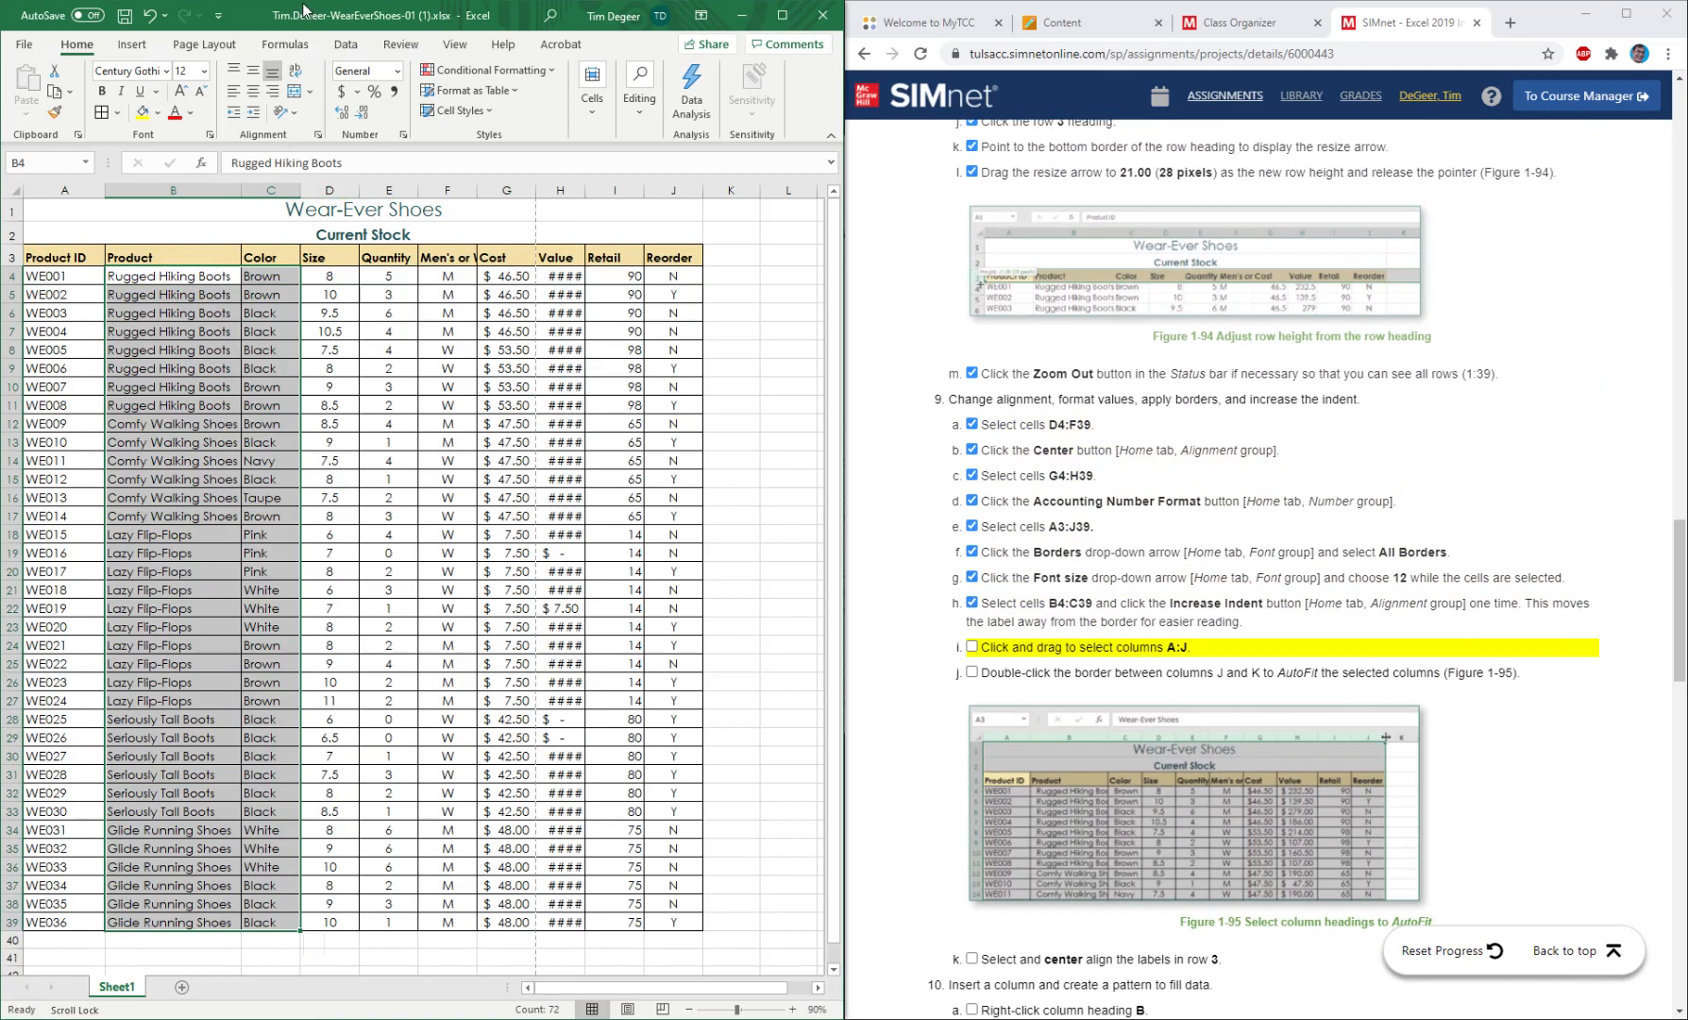
{"action": "left_click", "coordinate": [256, 117]}
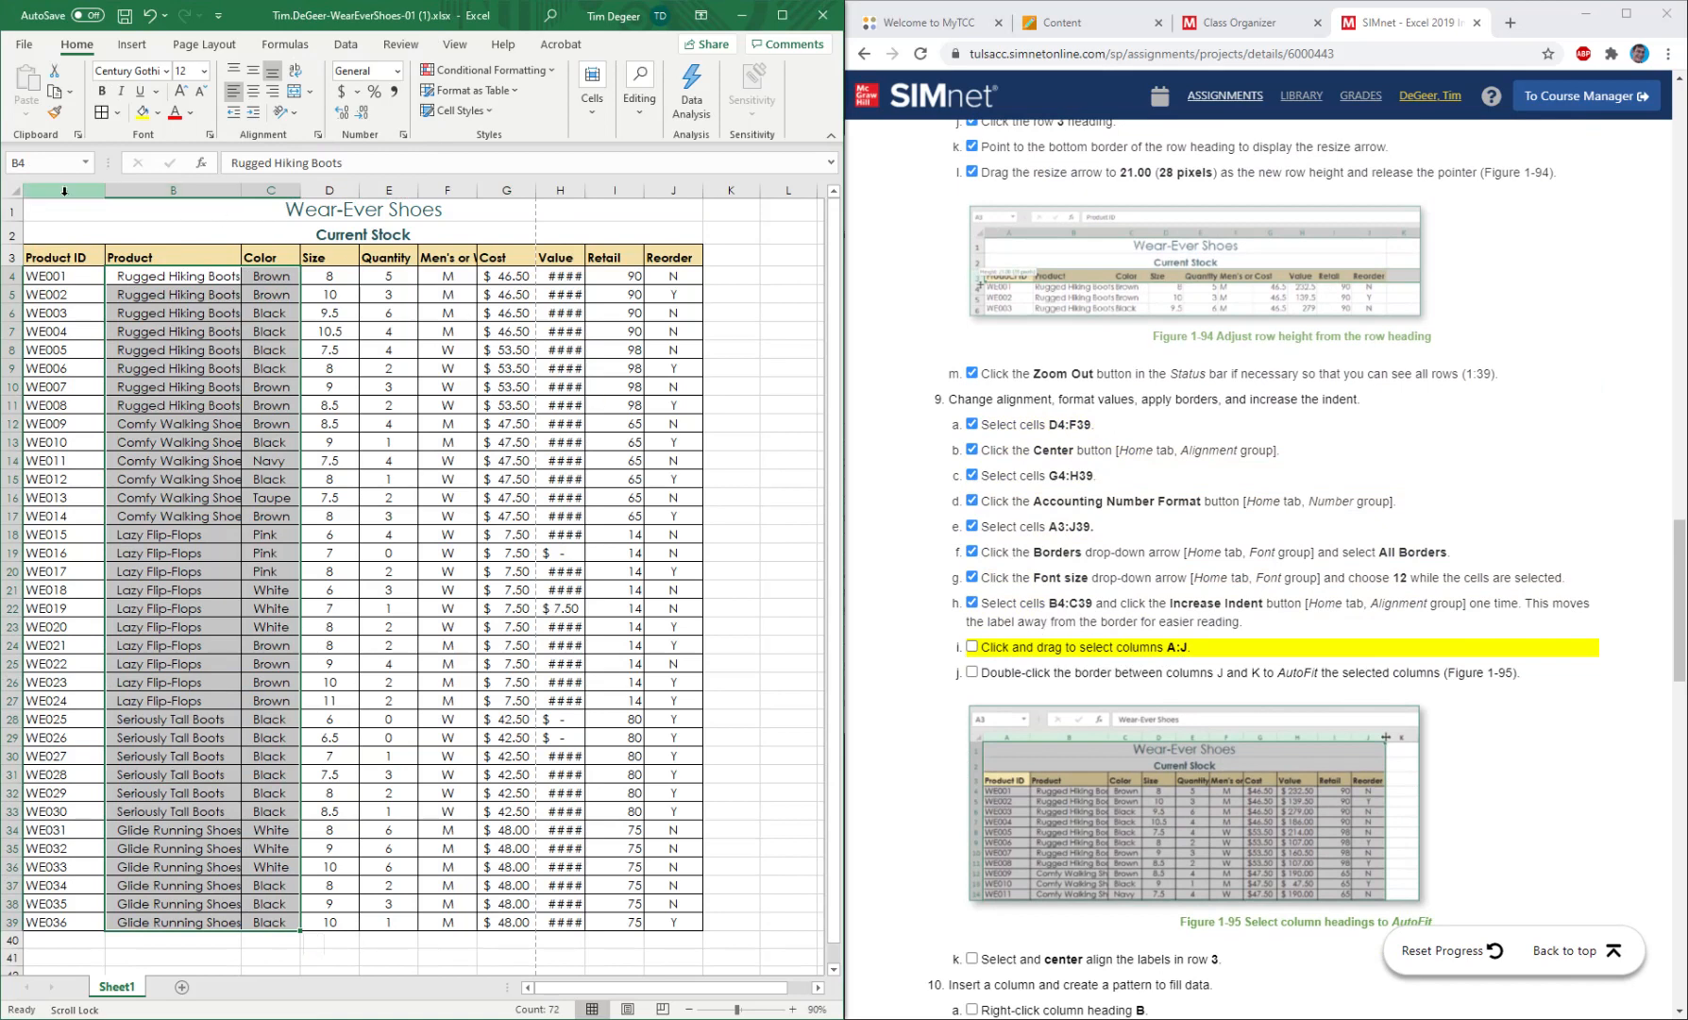
AutoFit the widths of columns A:J and mark instructions 9i and 9j as completed.
{"action": "left_click_drag", "start_coordinate": [64, 191], "coordinate": [666, 184]}
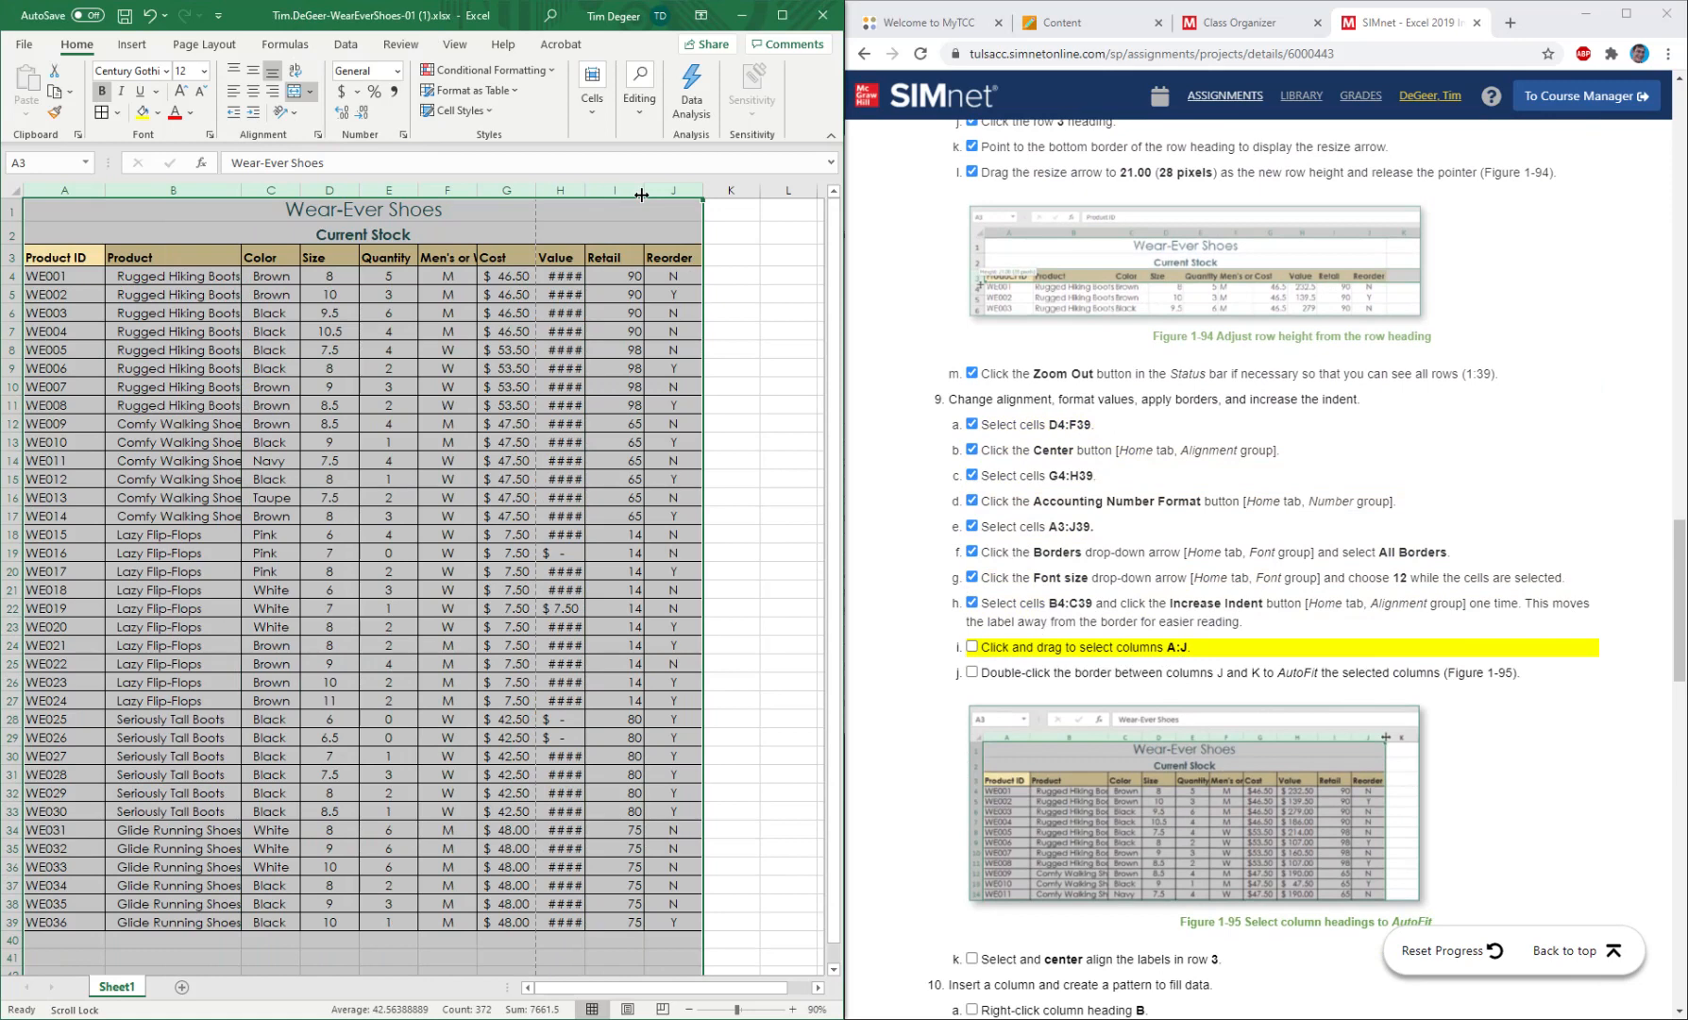
{"action": "double_click", "coordinate": [641, 194]}
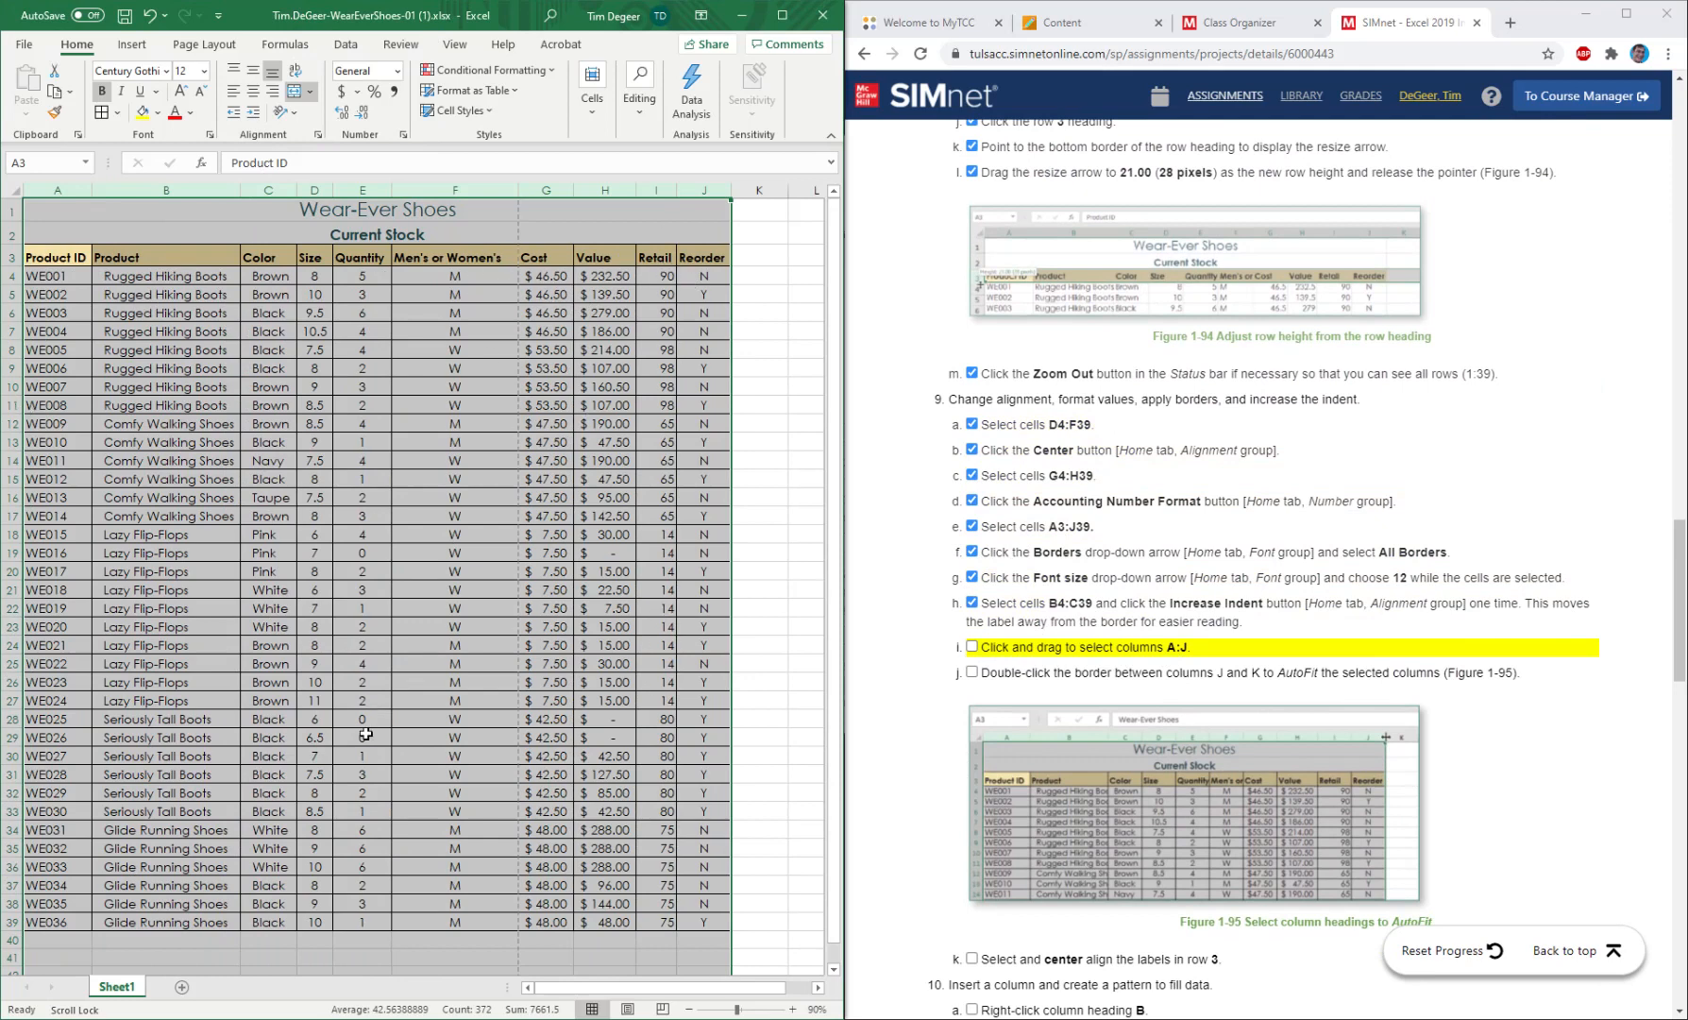
{"action": "left_click", "coordinate": [972, 646]}
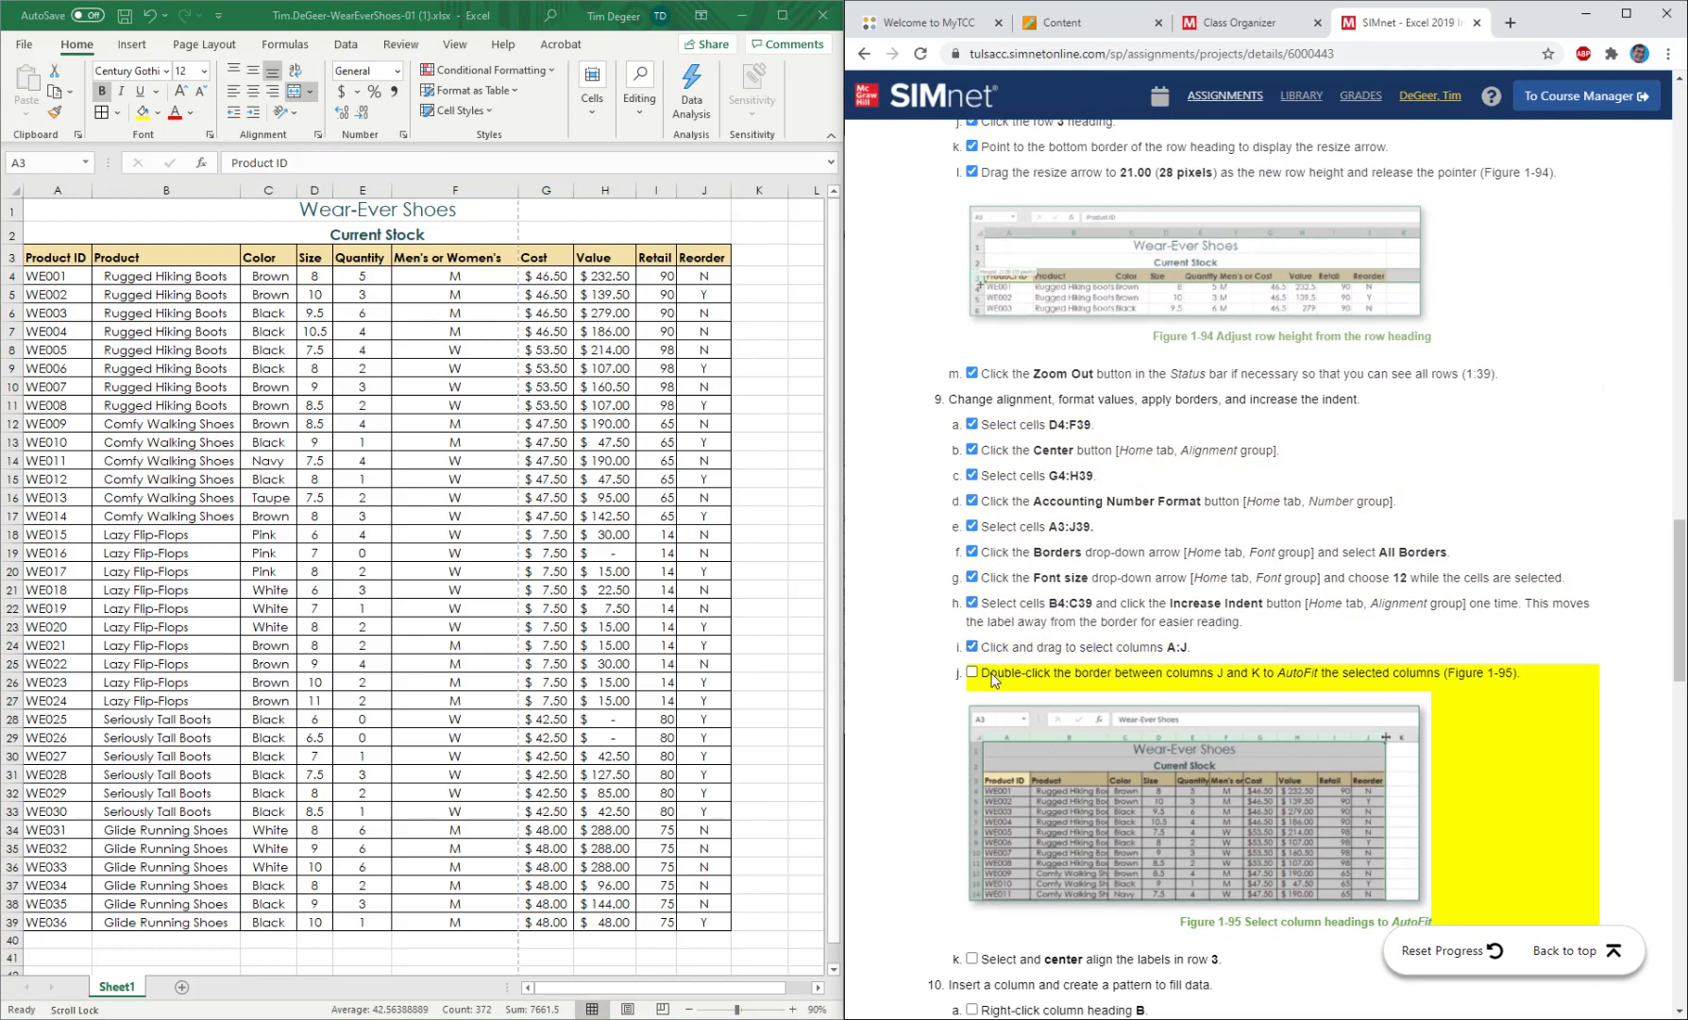
{"action": "left_click", "coordinate": [972, 674]}
{"action": "scroll", "coordinate": [1023, 886], "scroll_direction": "down", "scroll_amount": 1}
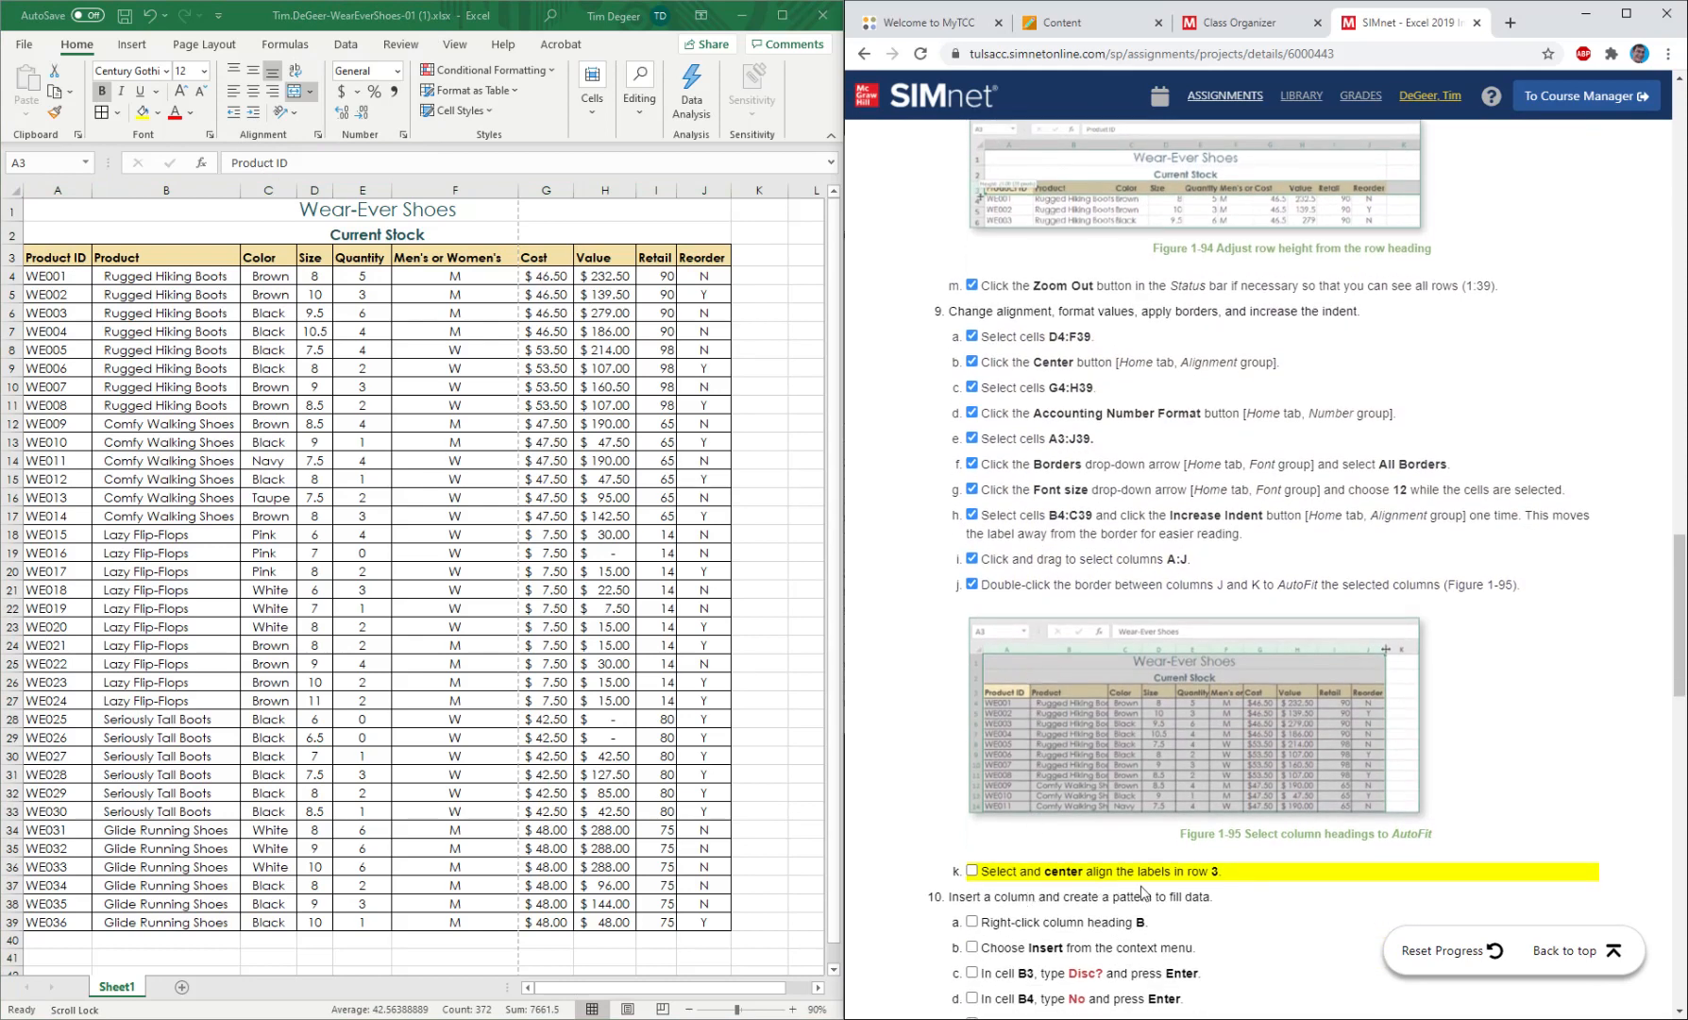
Center align the header labels in cells A3:J3 and mark instruction 9k as completed.
{"action": "left_click", "coordinate": [55, 253]}
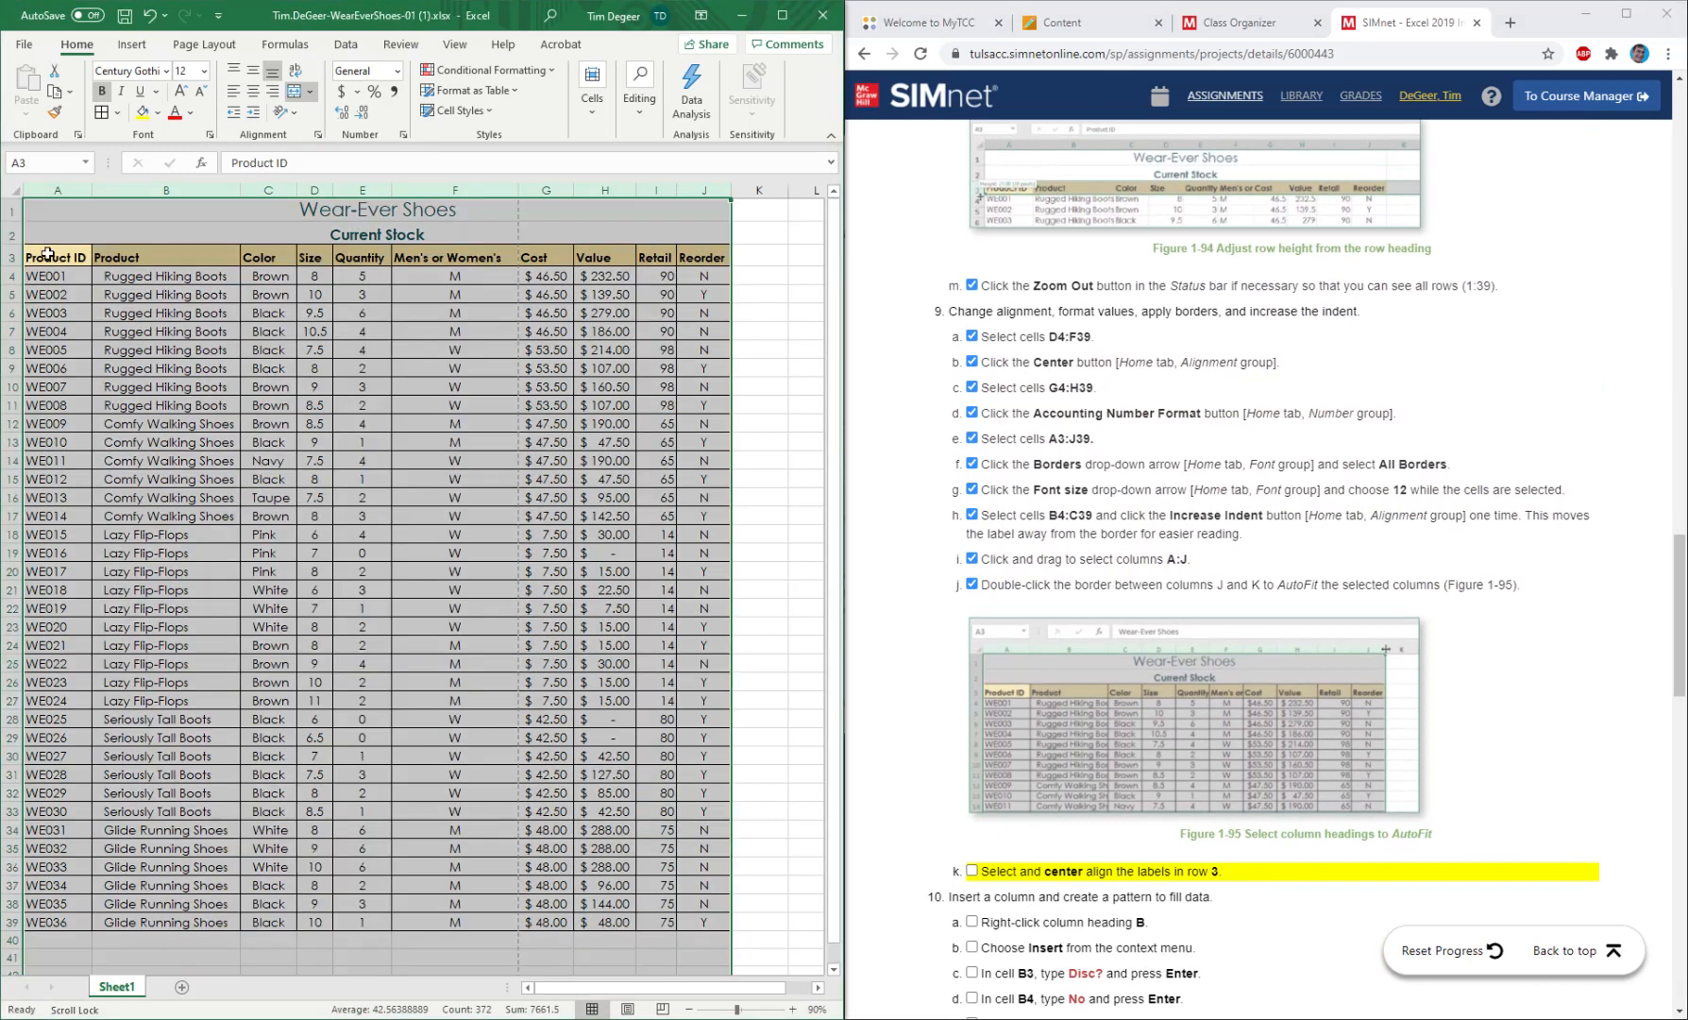
{"action": "left_click_drag", "start_coordinate": [51, 257], "coordinate": [539, 277]}
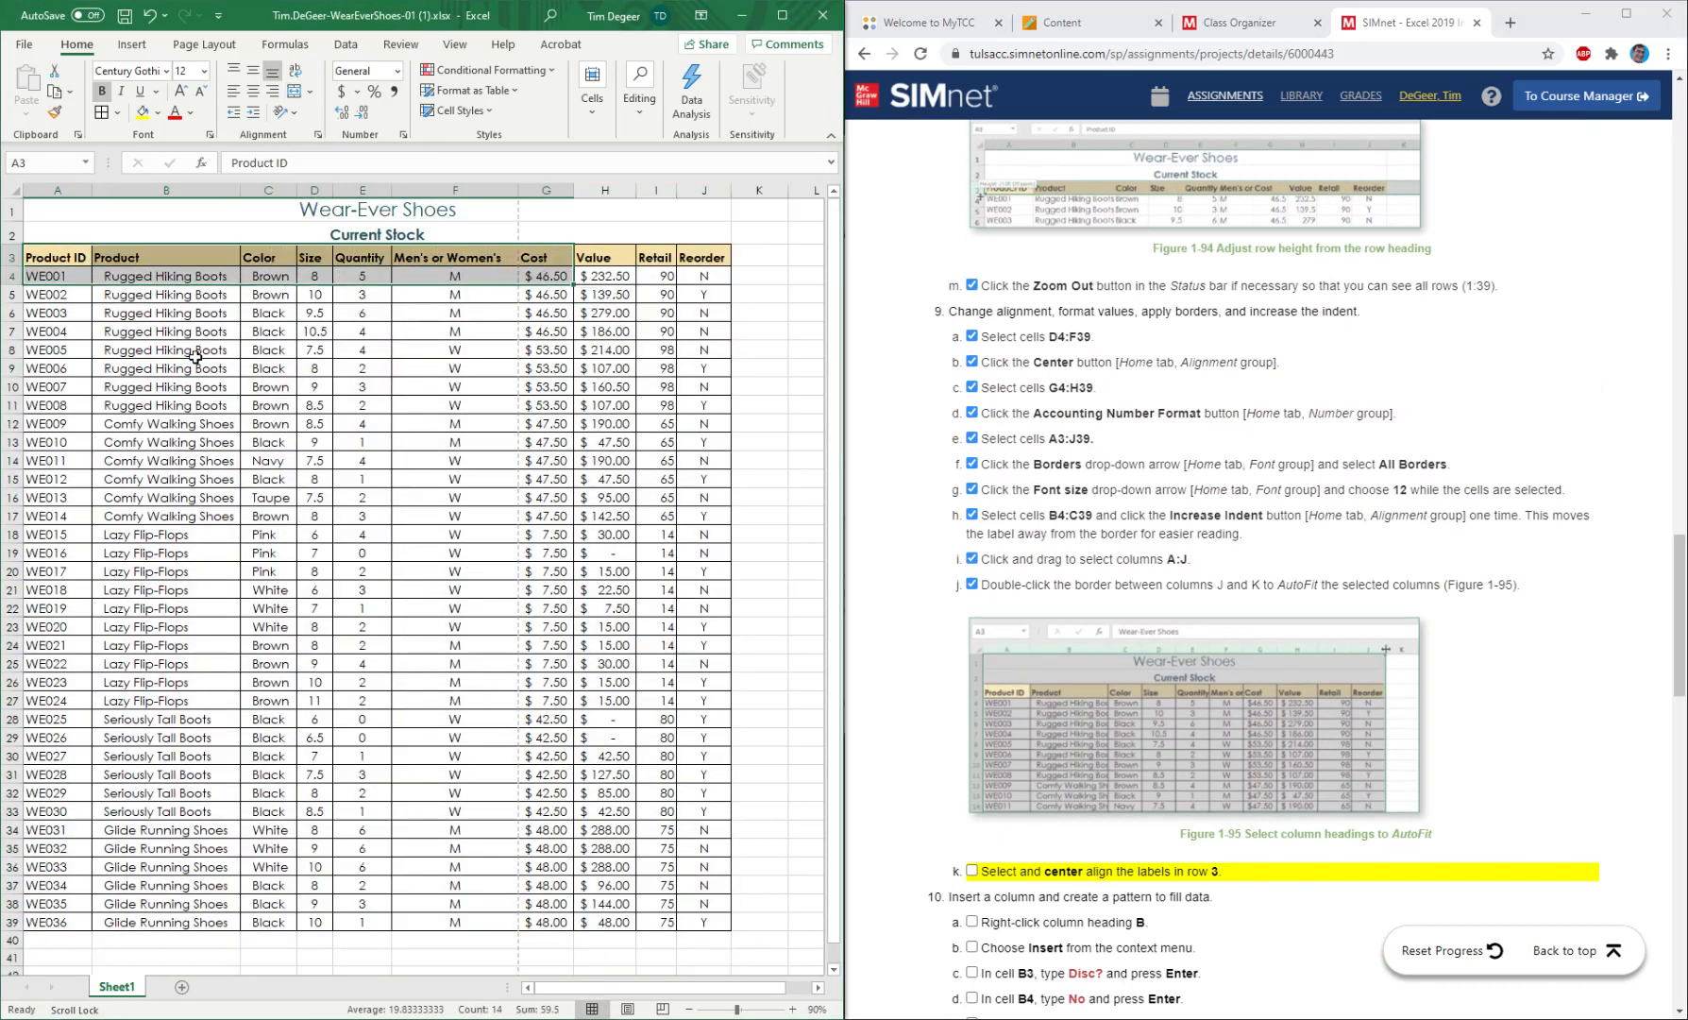
{"action": "left_click_drag", "start_coordinate": [194, 355], "coordinate": [195, 337]}
{"action": "left_click_drag", "start_coordinate": [43, 256], "coordinate": [696, 258]}
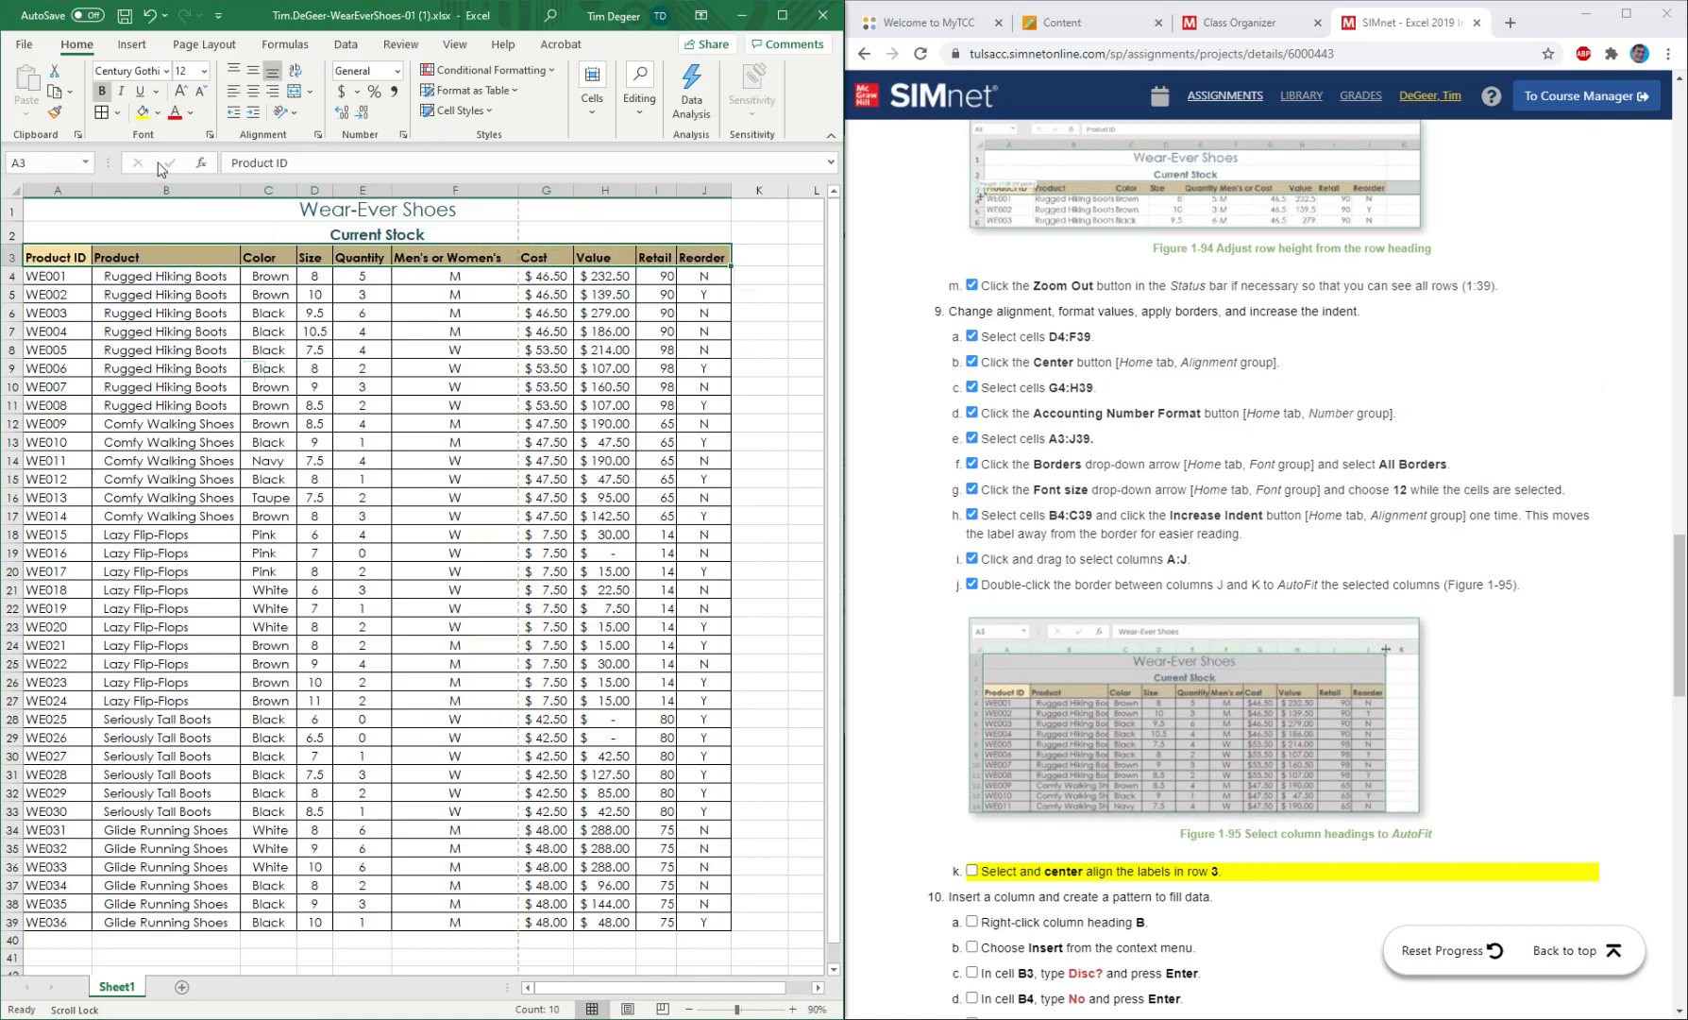
{"action": "left_click", "coordinate": [253, 92]}
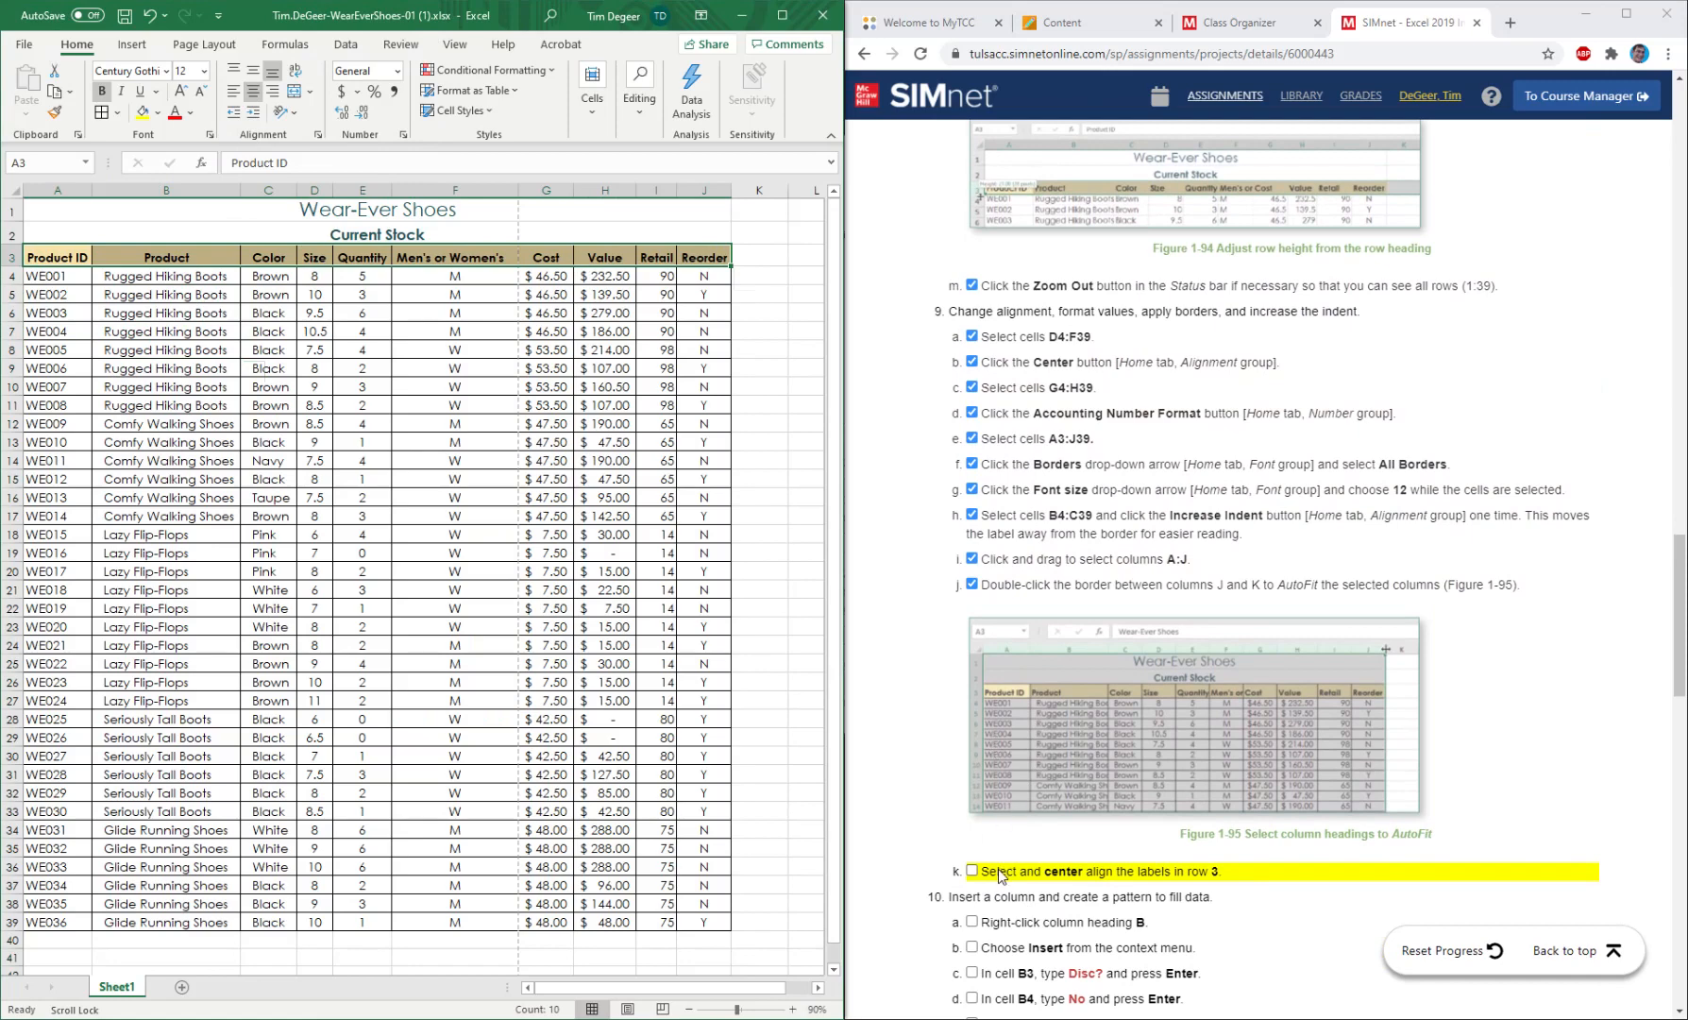
{"action": "left_click", "coordinate": [973, 871]}
{"action": "scroll", "coordinate": [1060, 818], "scroll_direction": "down", "scroll_amount": 5}
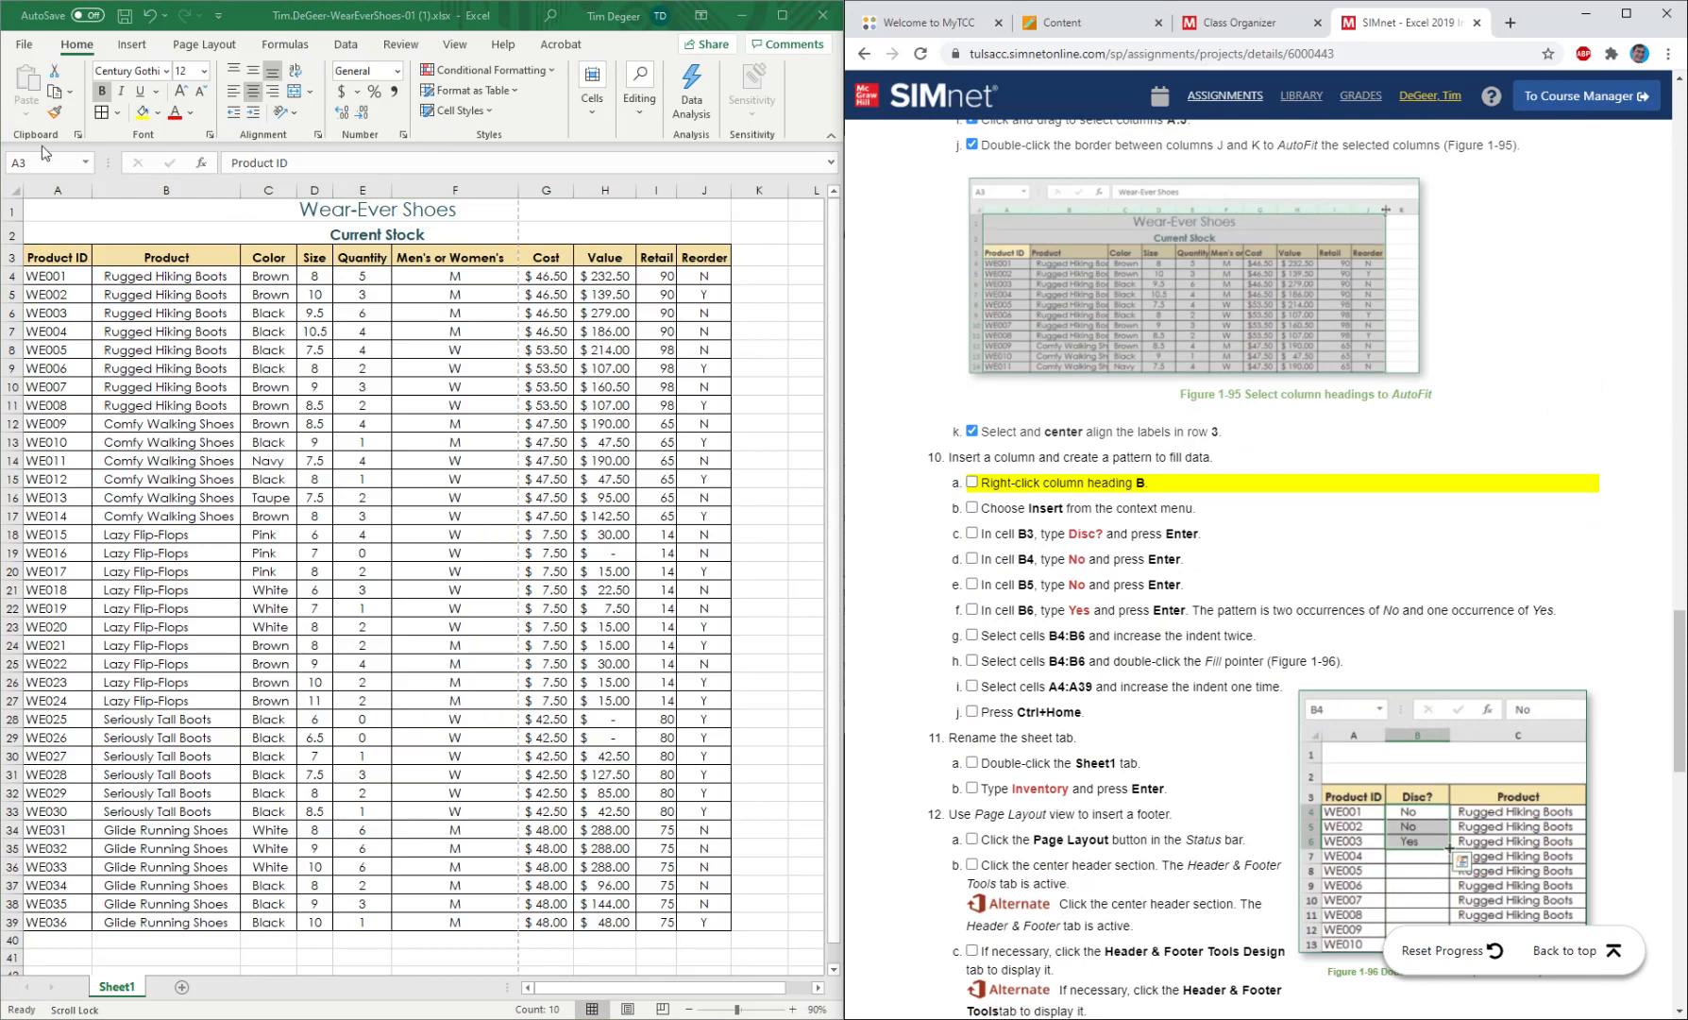
Insert a blank column before the Product column and mark instructions 10a and 10b as completed.
{"action": "left_click", "coordinate": [167, 190]}
{"action": "right_click", "coordinate": [167, 189]}
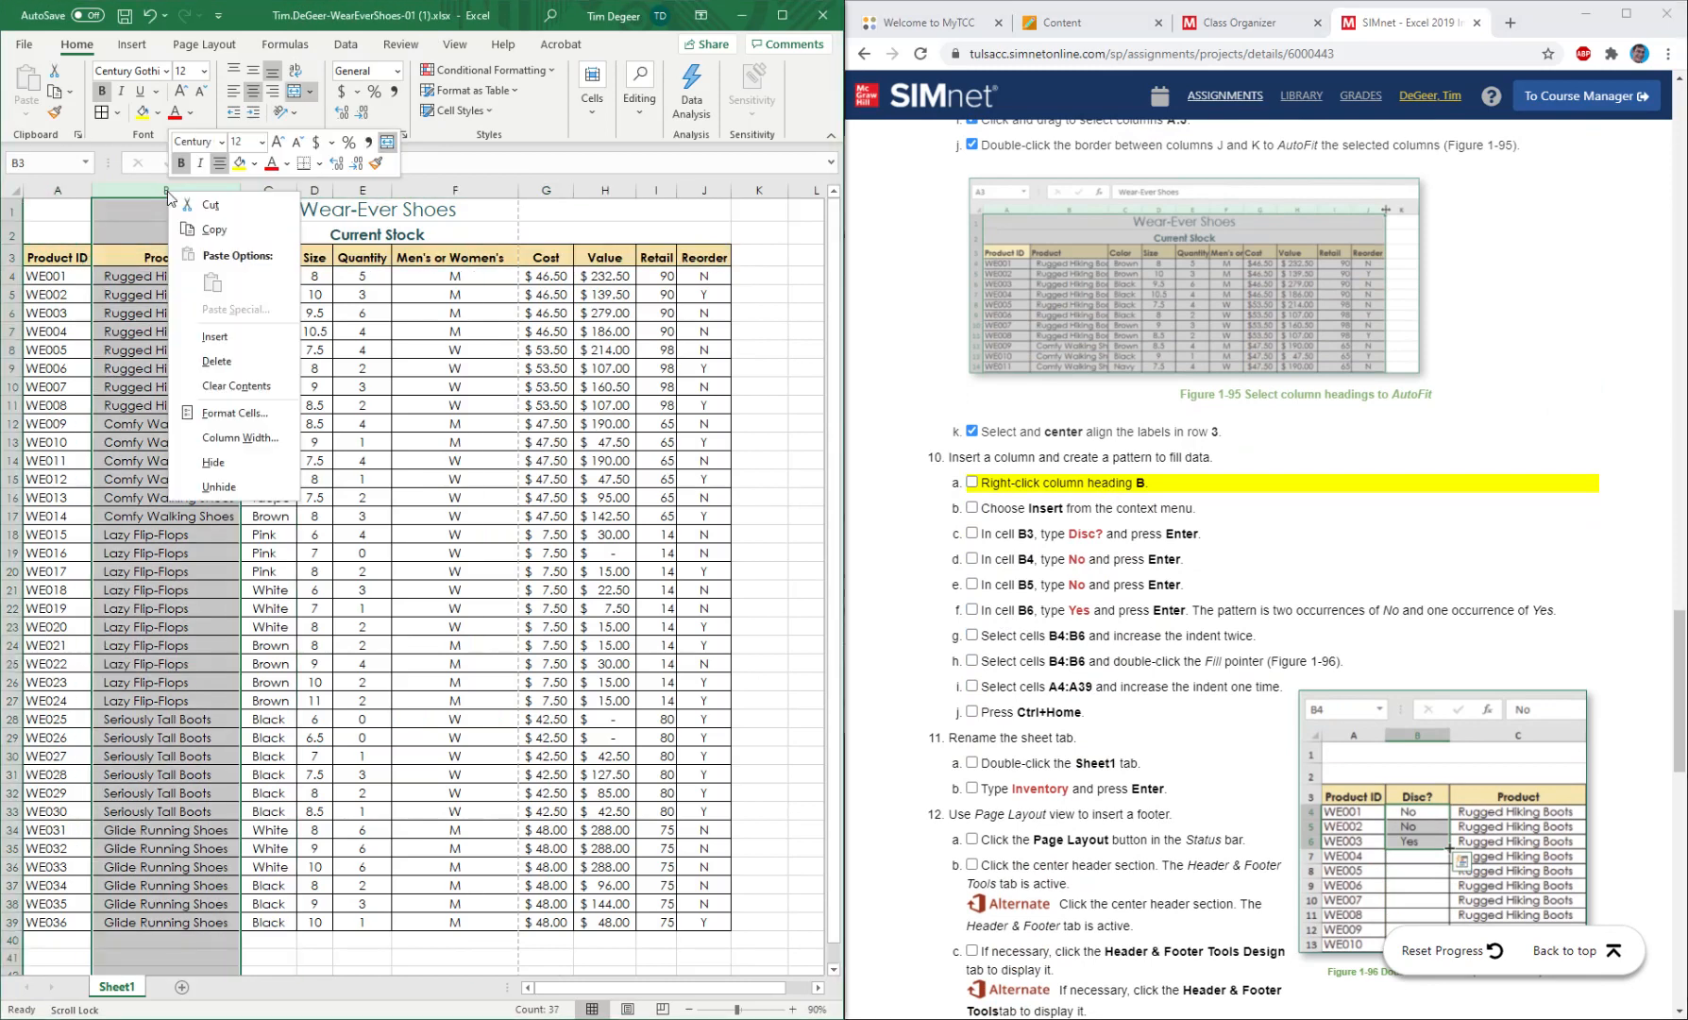
{"action": "left_click", "coordinate": [225, 336]}
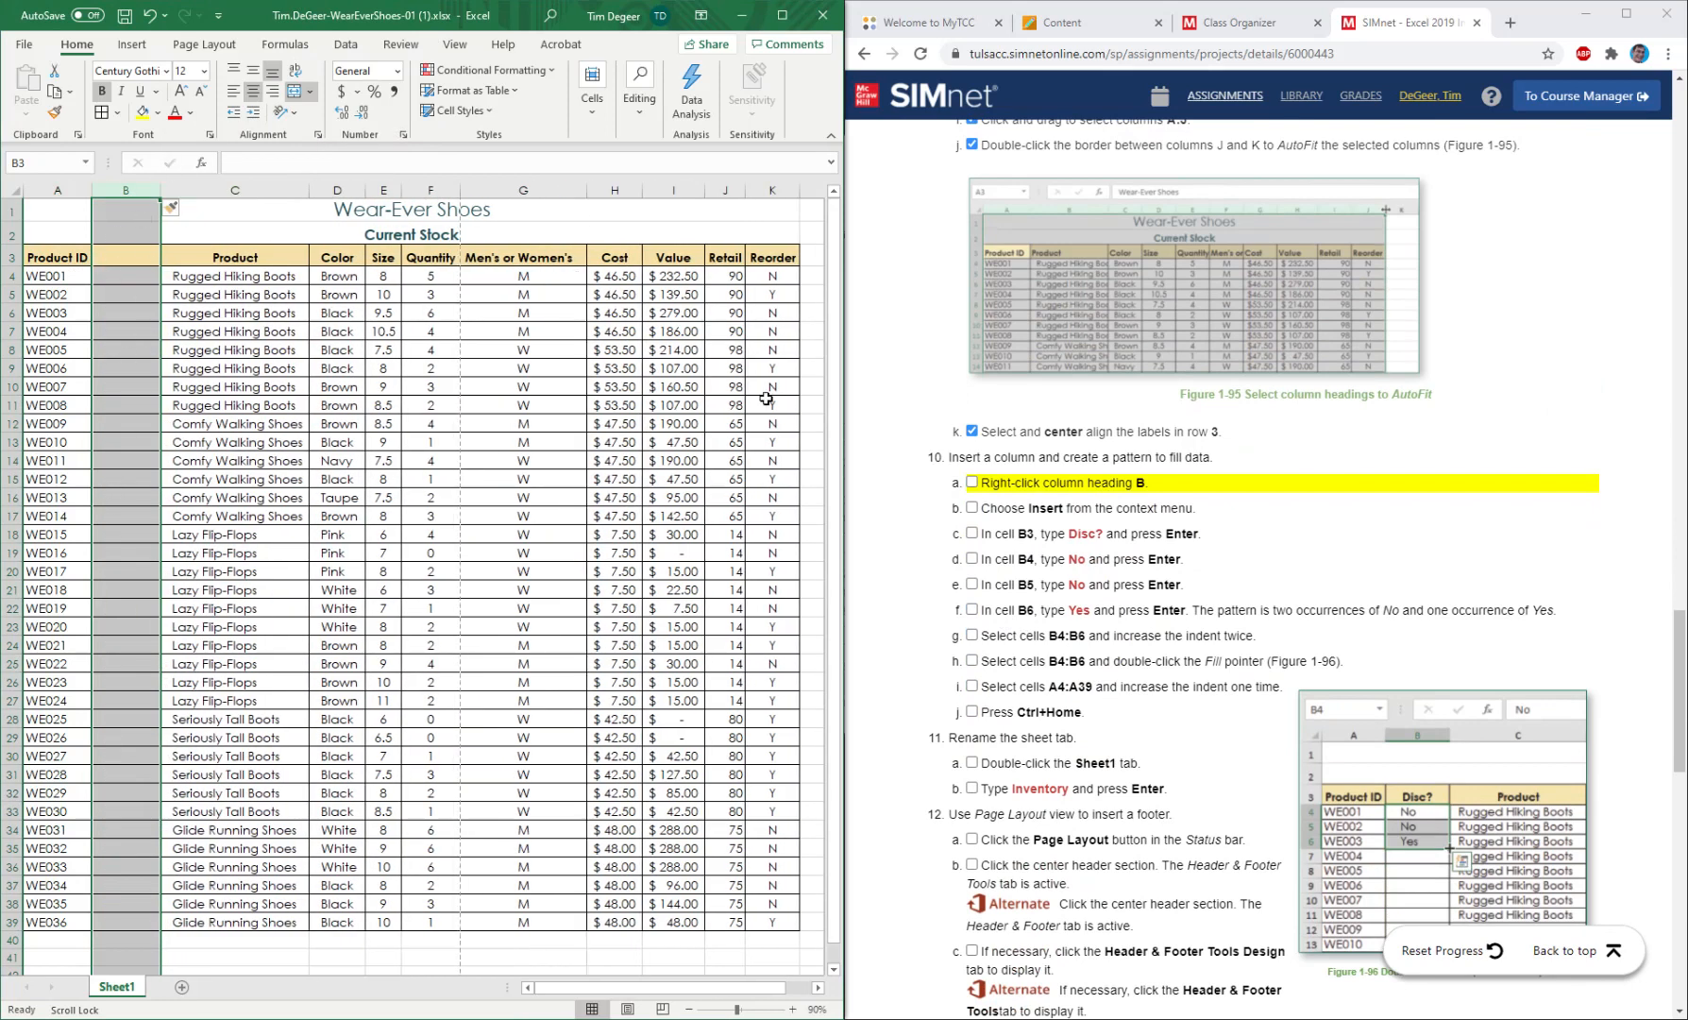
{"action": "left_click", "coordinate": [972, 482]}
{"action": "left_click", "coordinate": [972, 508]}
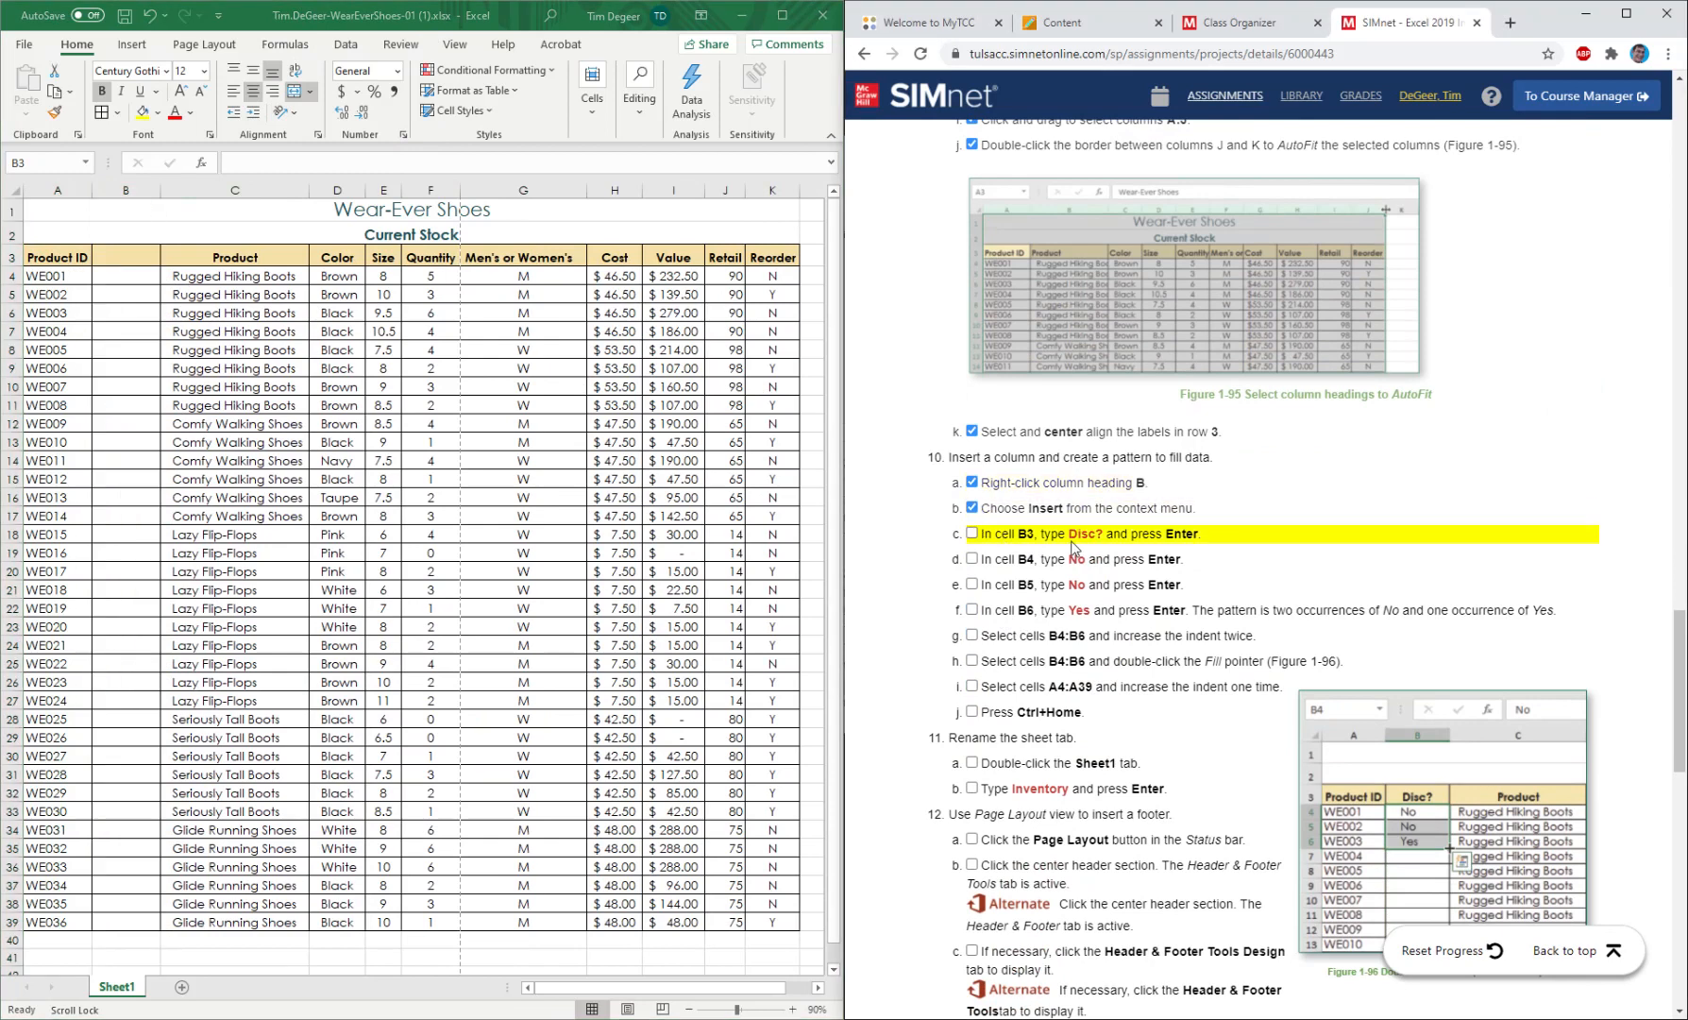
Enter the label Disc? in cell B3 and mark instruction 10c as completed.
{"action": "left_click", "coordinate": [126, 255]}
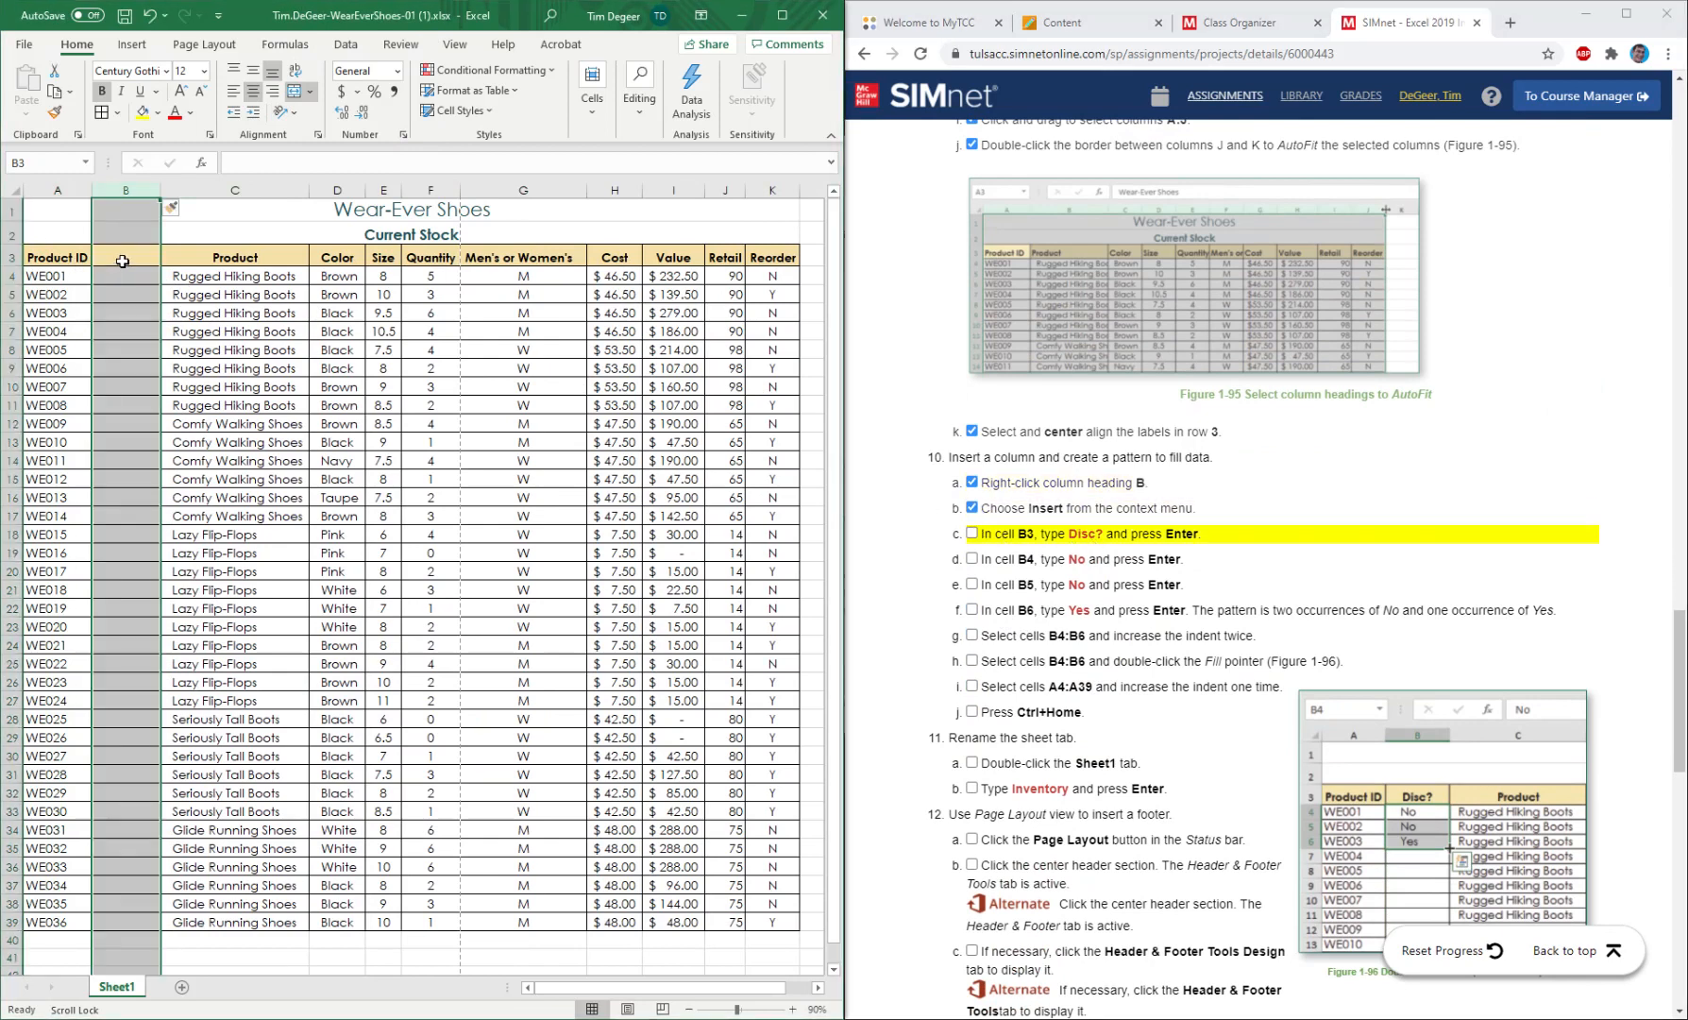
{"action": "type", "text": "DIsc"}
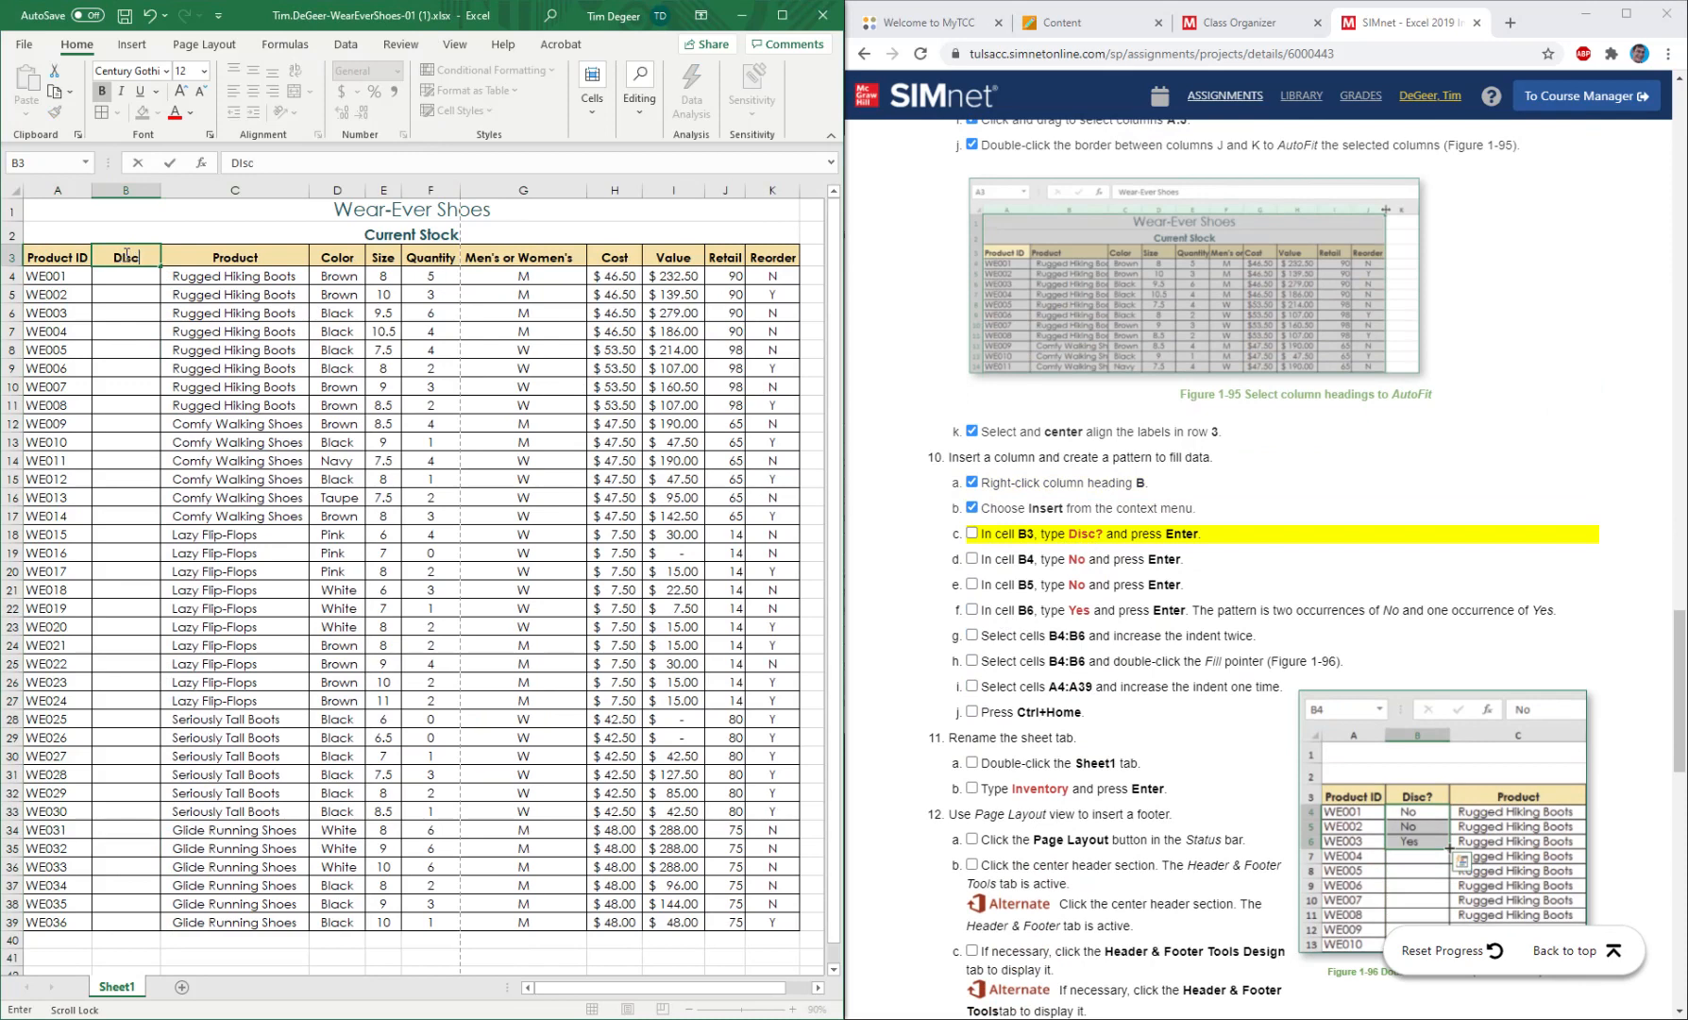
{"action": "type", "text": "?"}
{"action": "left_click", "coordinate": [973, 537]}
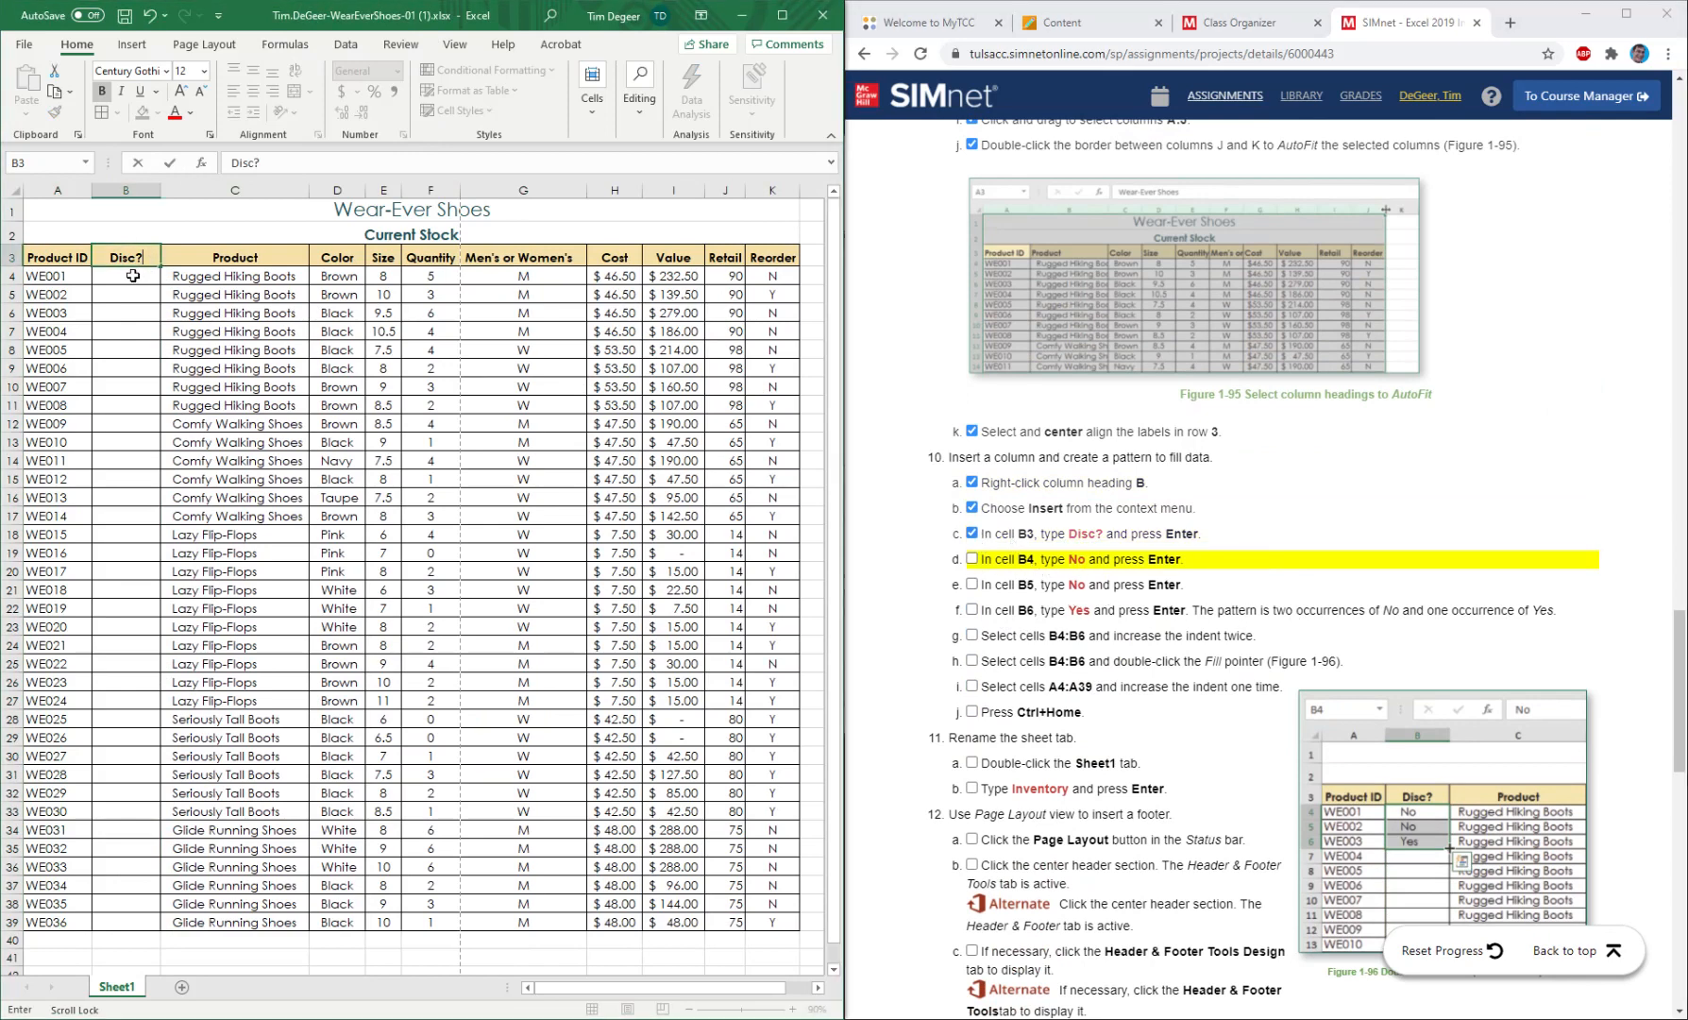
Enter No, No and Yes in cells B4, B5 and B6 and mark instructions 10d to 10f as completed.
{"action": "left_click", "coordinate": [133, 274]}
{"action": "type", "text": "No"}
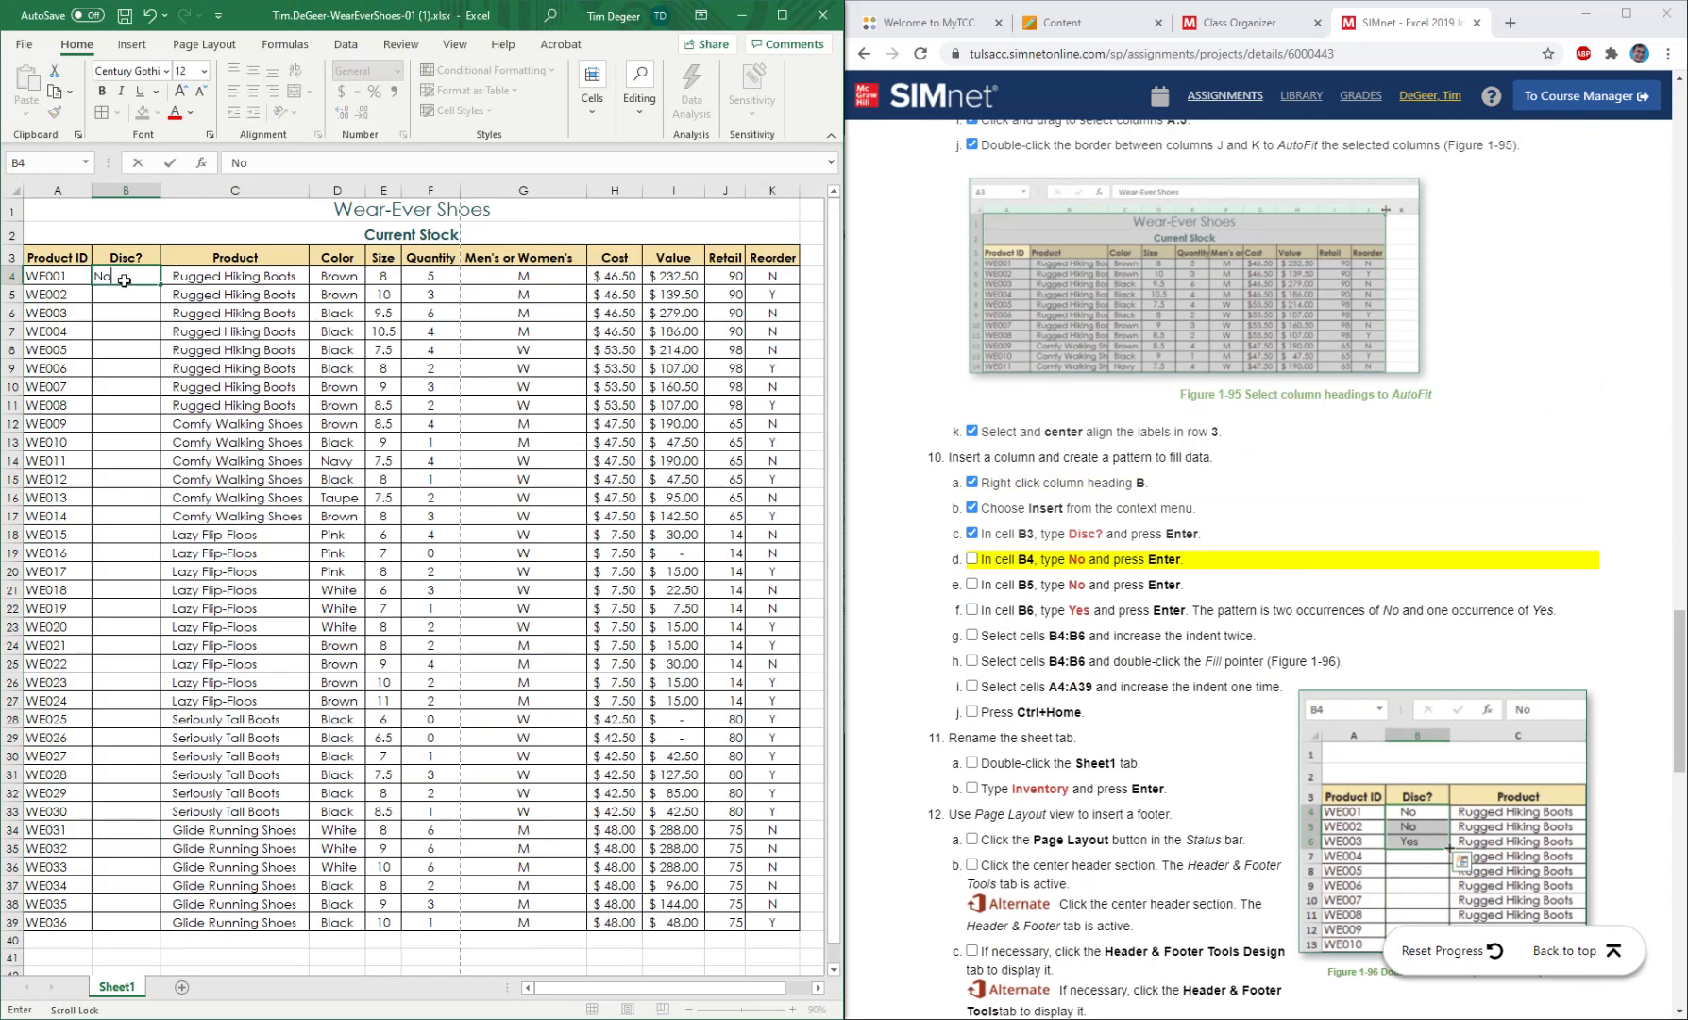
{"action": "key", "text": "Return"}
{"action": "type", "text": "No"}
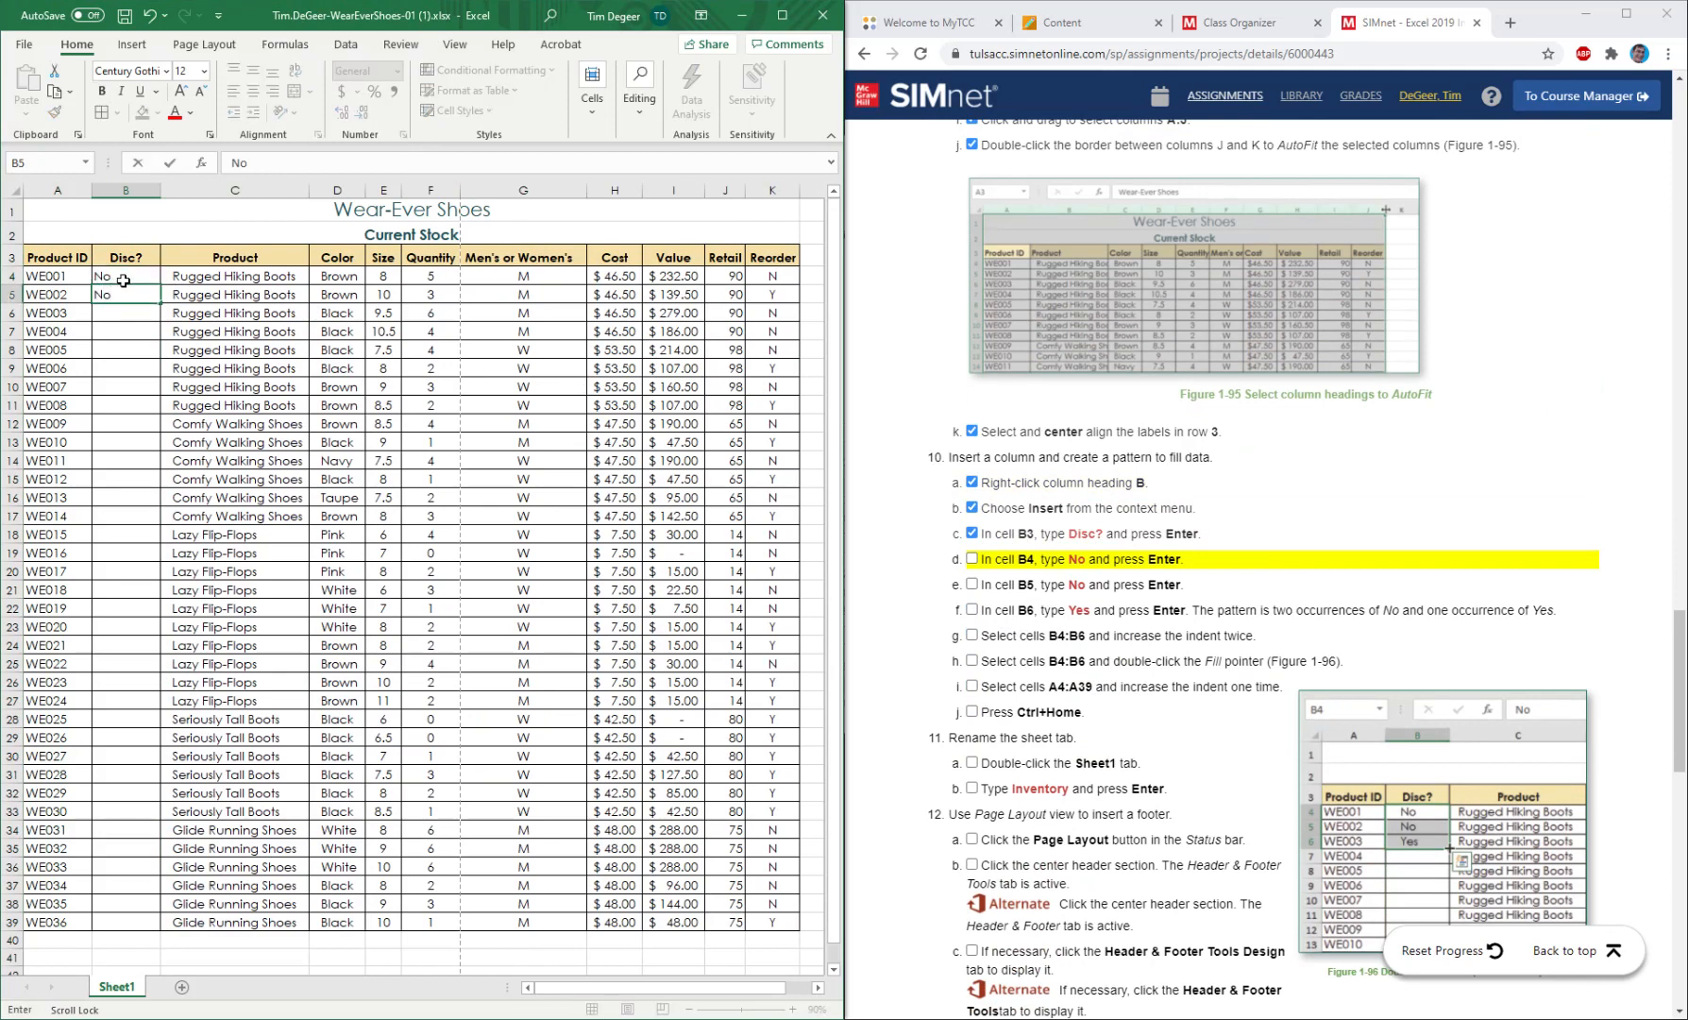
{"action": "key", "text": "Return"}
{"action": "type", "text": "Yes"}
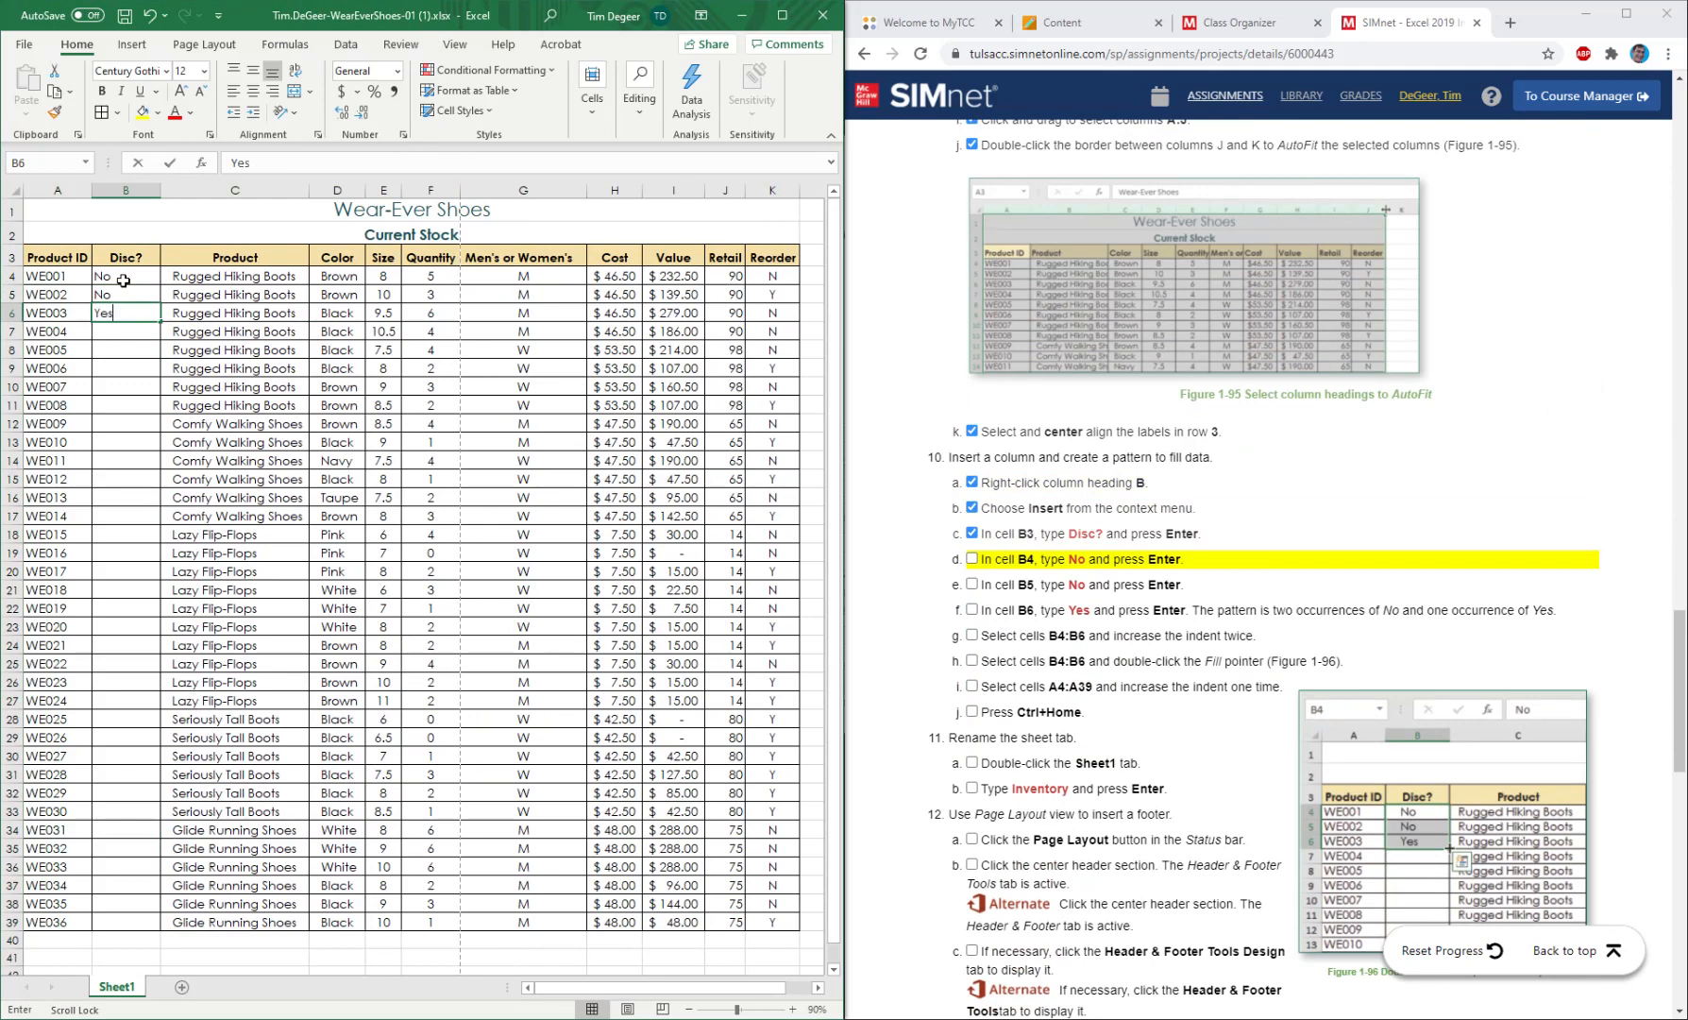
{"action": "key", "text": "Return"}
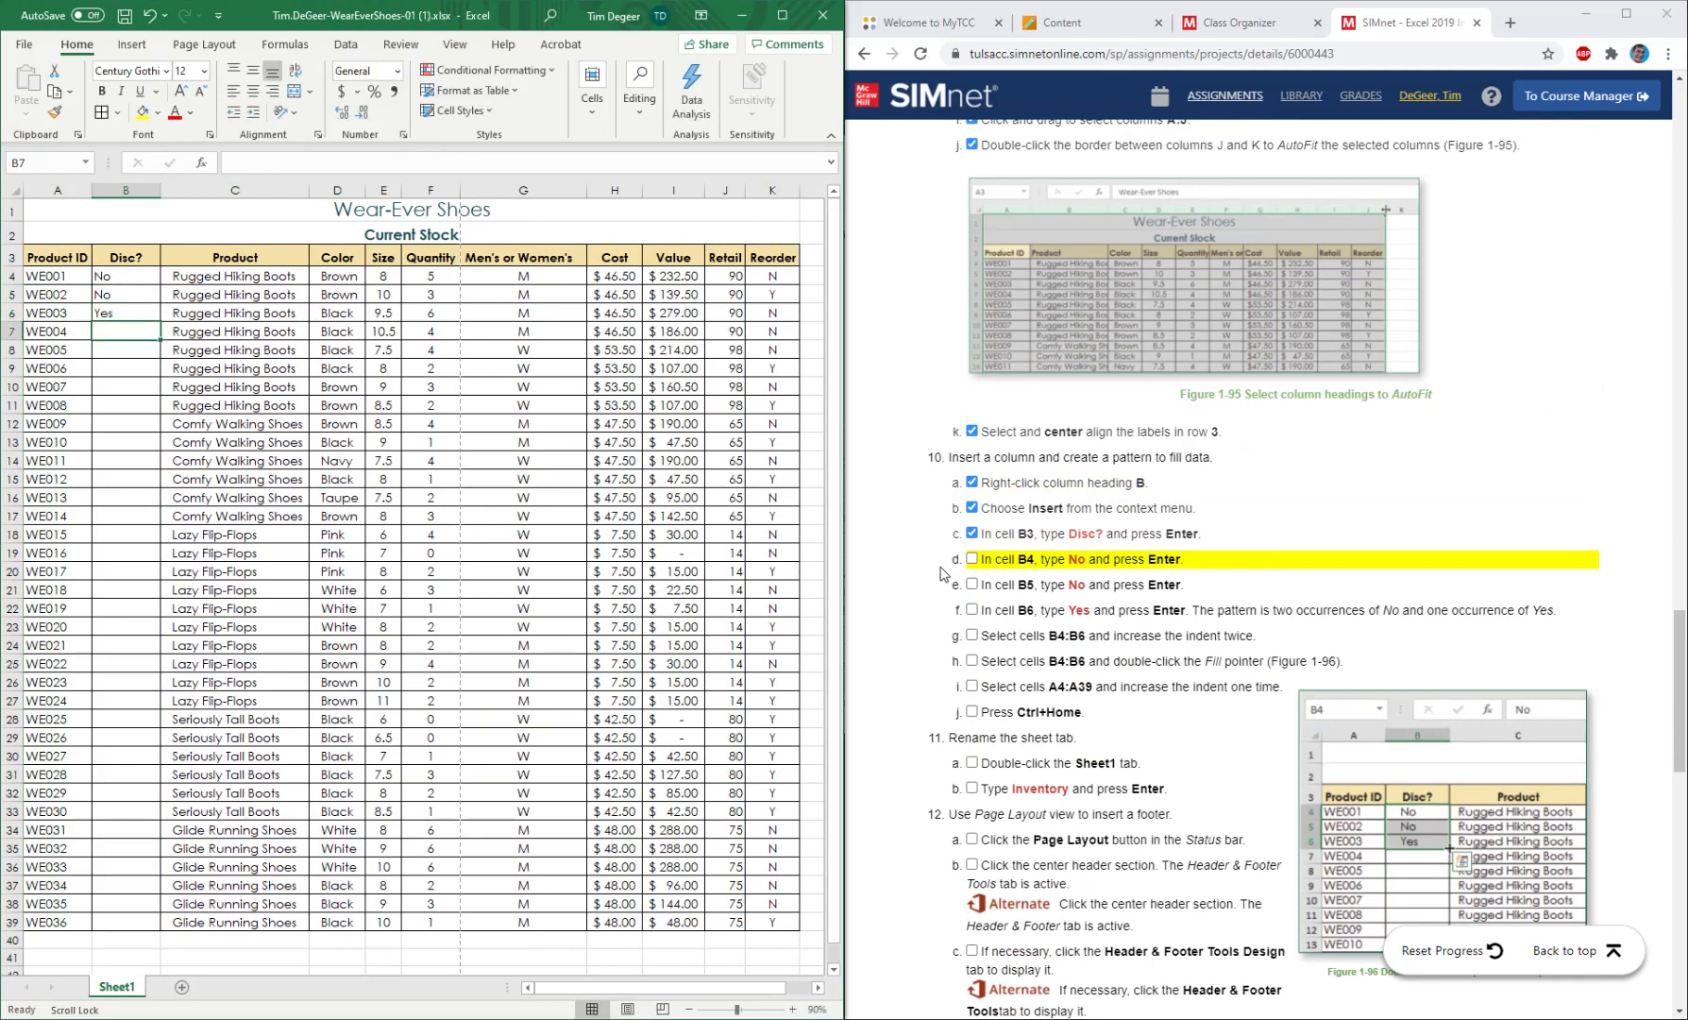
{"action": "left_click", "coordinate": [972, 559]}
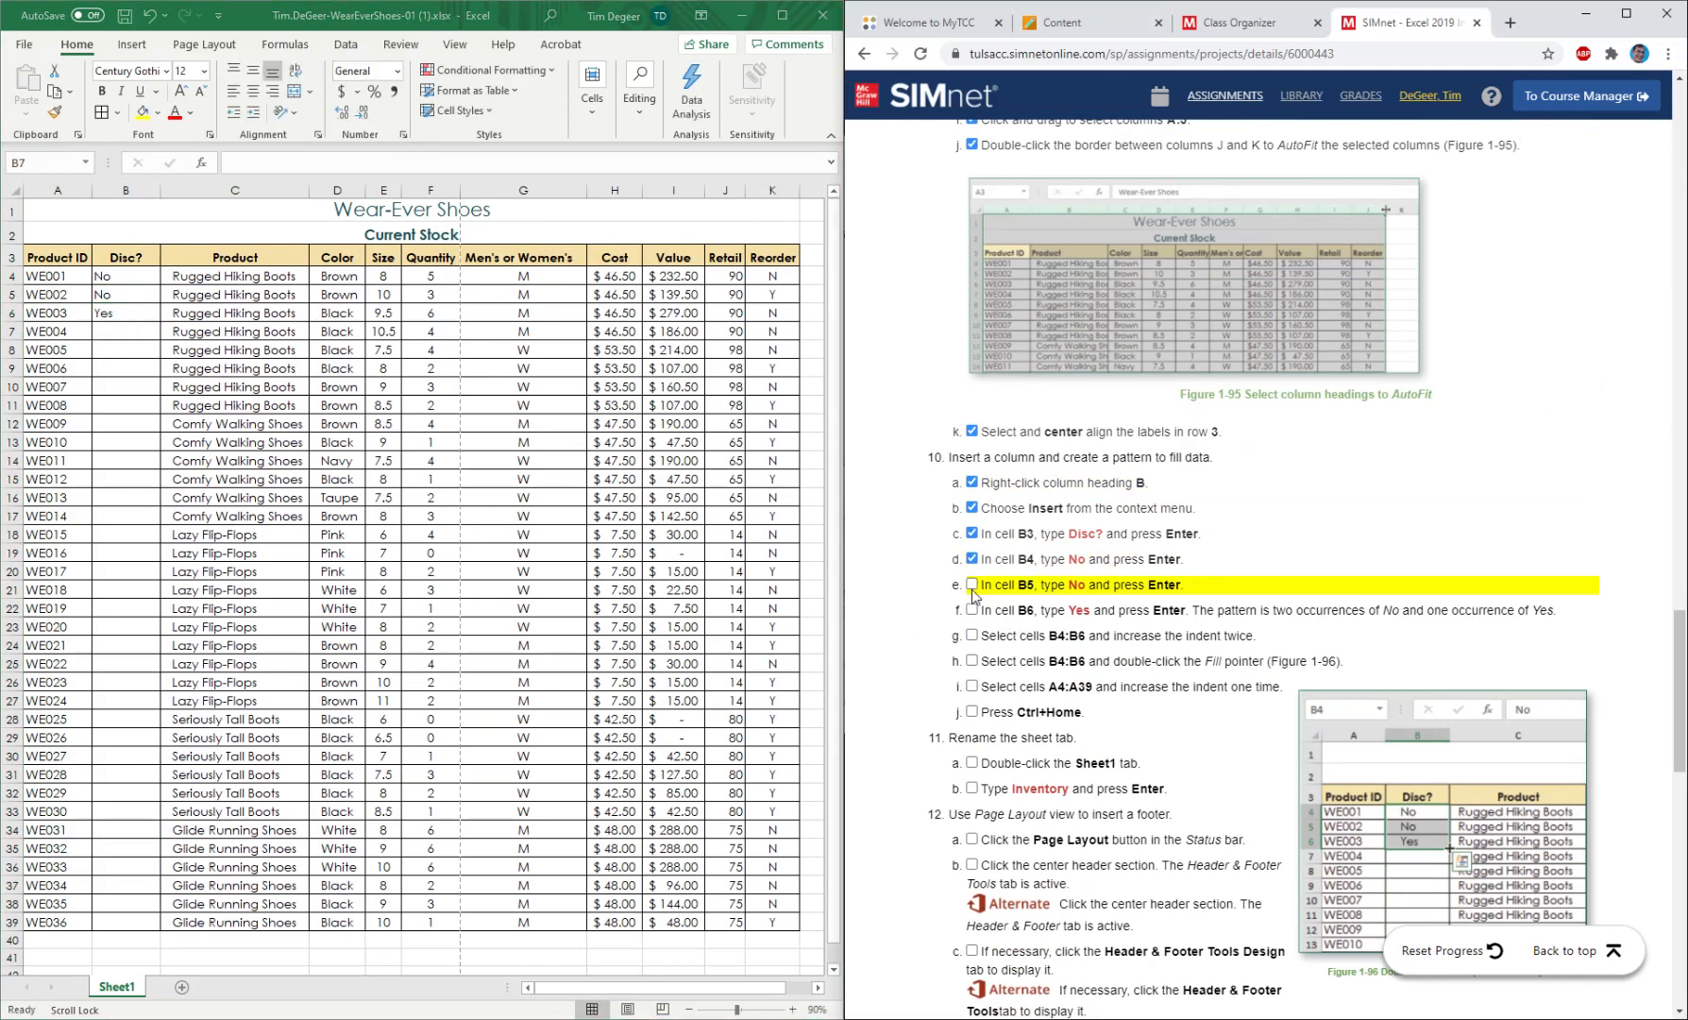
{"action": "left_click", "coordinate": [974, 586]}
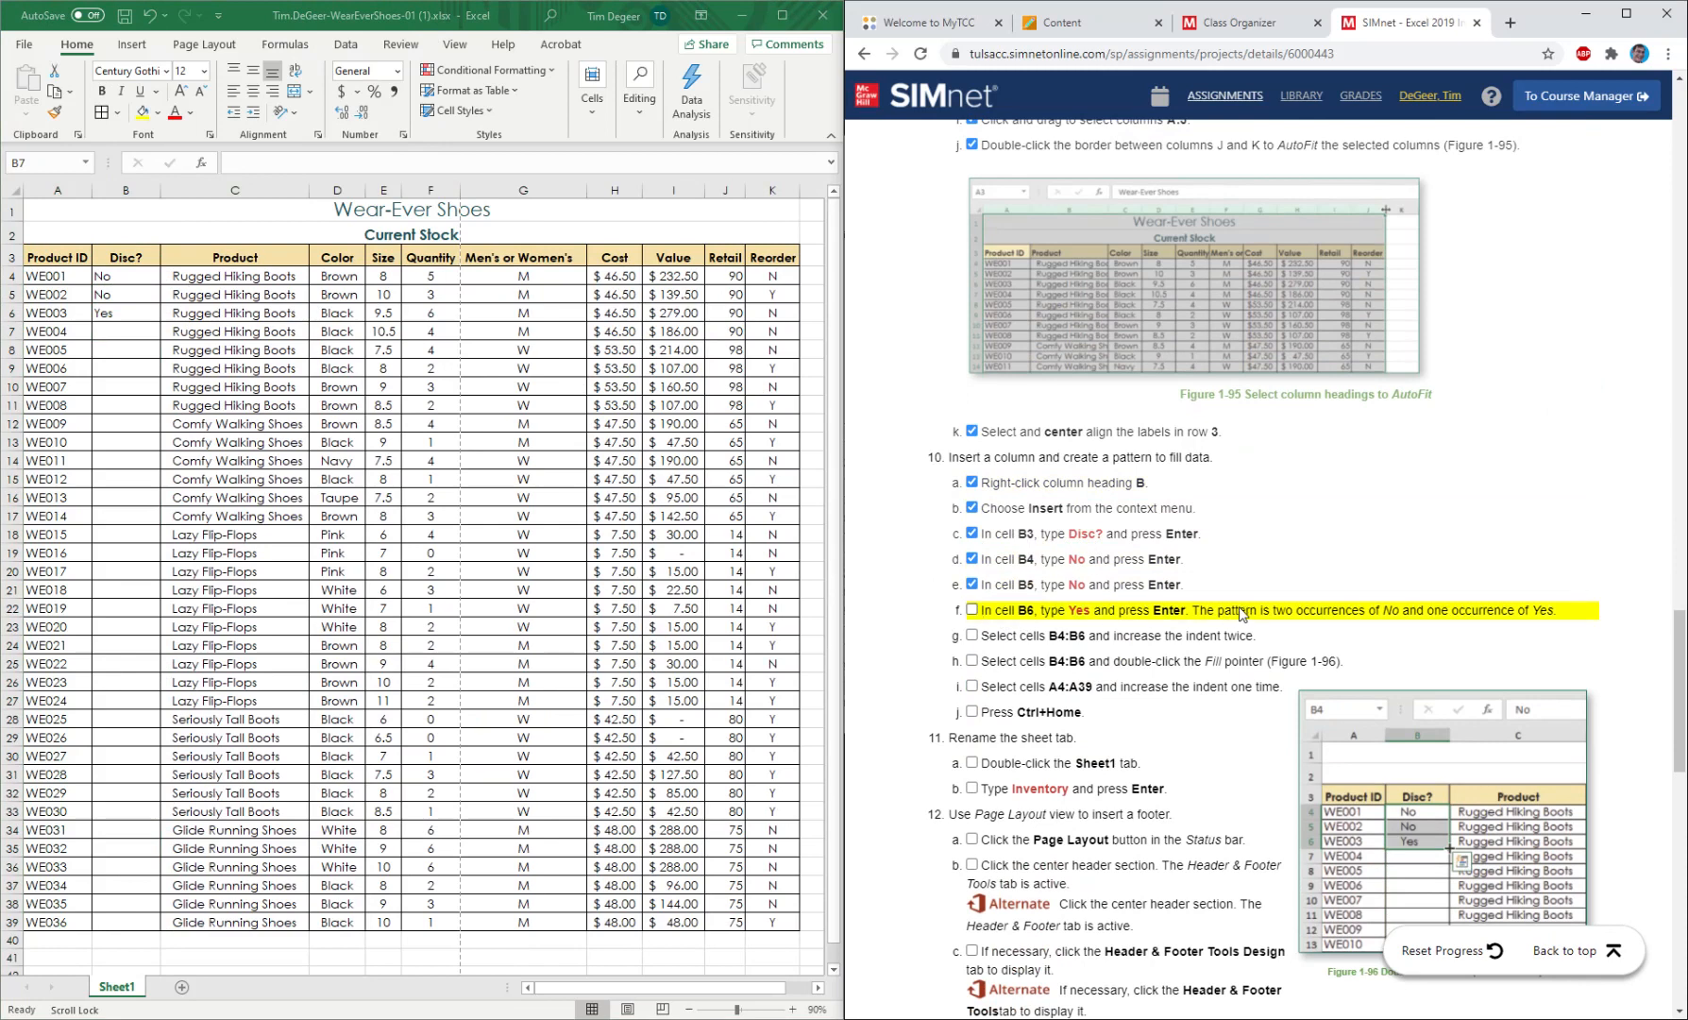
{"action": "left_click", "coordinate": [972, 610]}
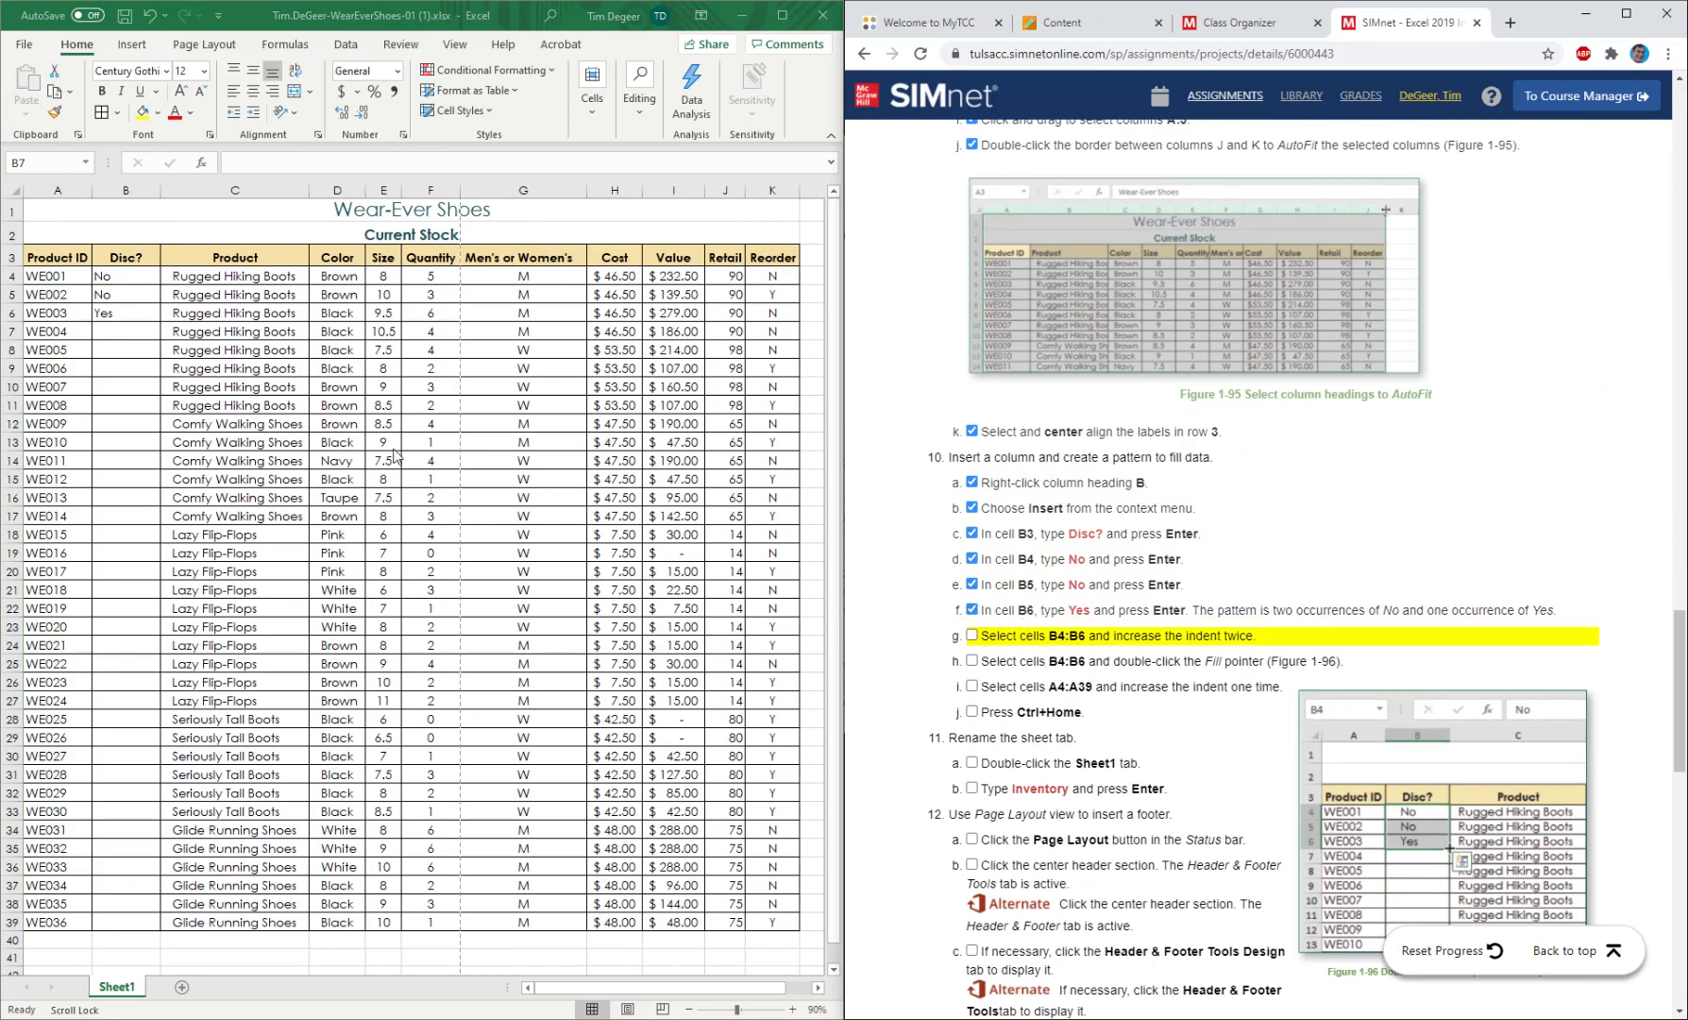
Increase the indent of cells B4:B6 by two levels and mark instruction 10g as completed.
{"action": "left_click", "coordinate": [148, 321]}
{"action": "left_click_drag", "start_coordinate": [118, 276], "coordinate": [122, 314]}
{"action": "left_click", "coordinate": [254, 111]}
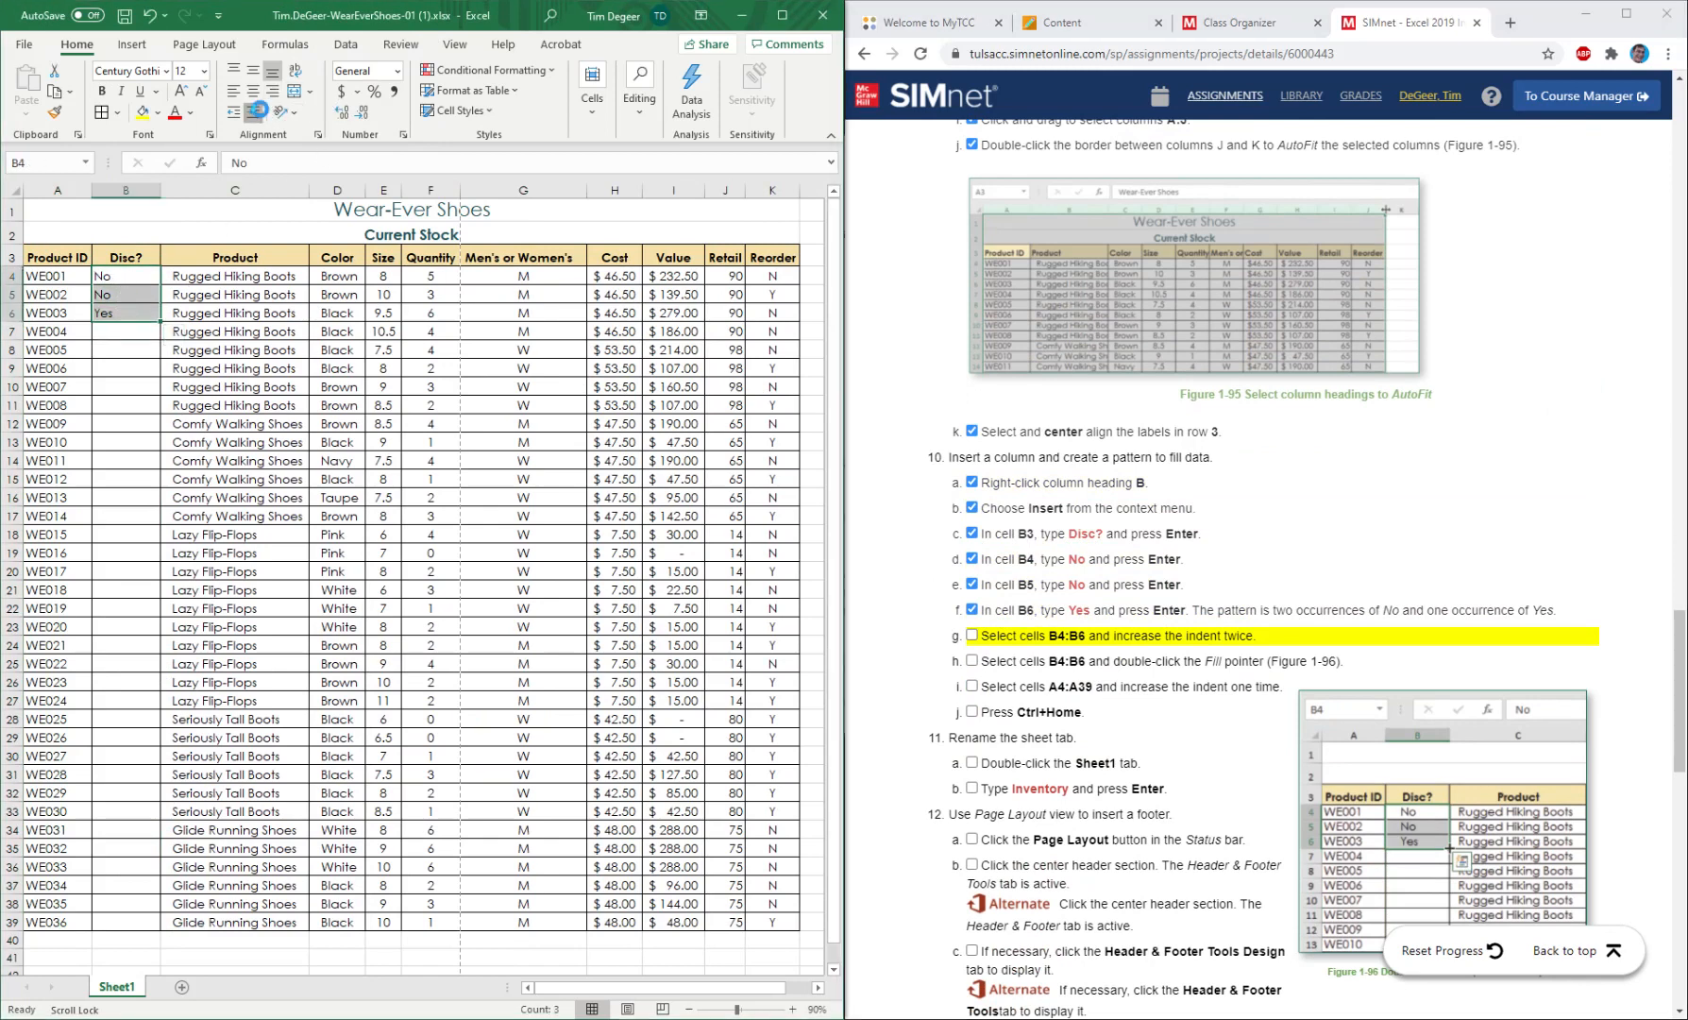
{"action": "left_click", "coordinate": [254, 111]}
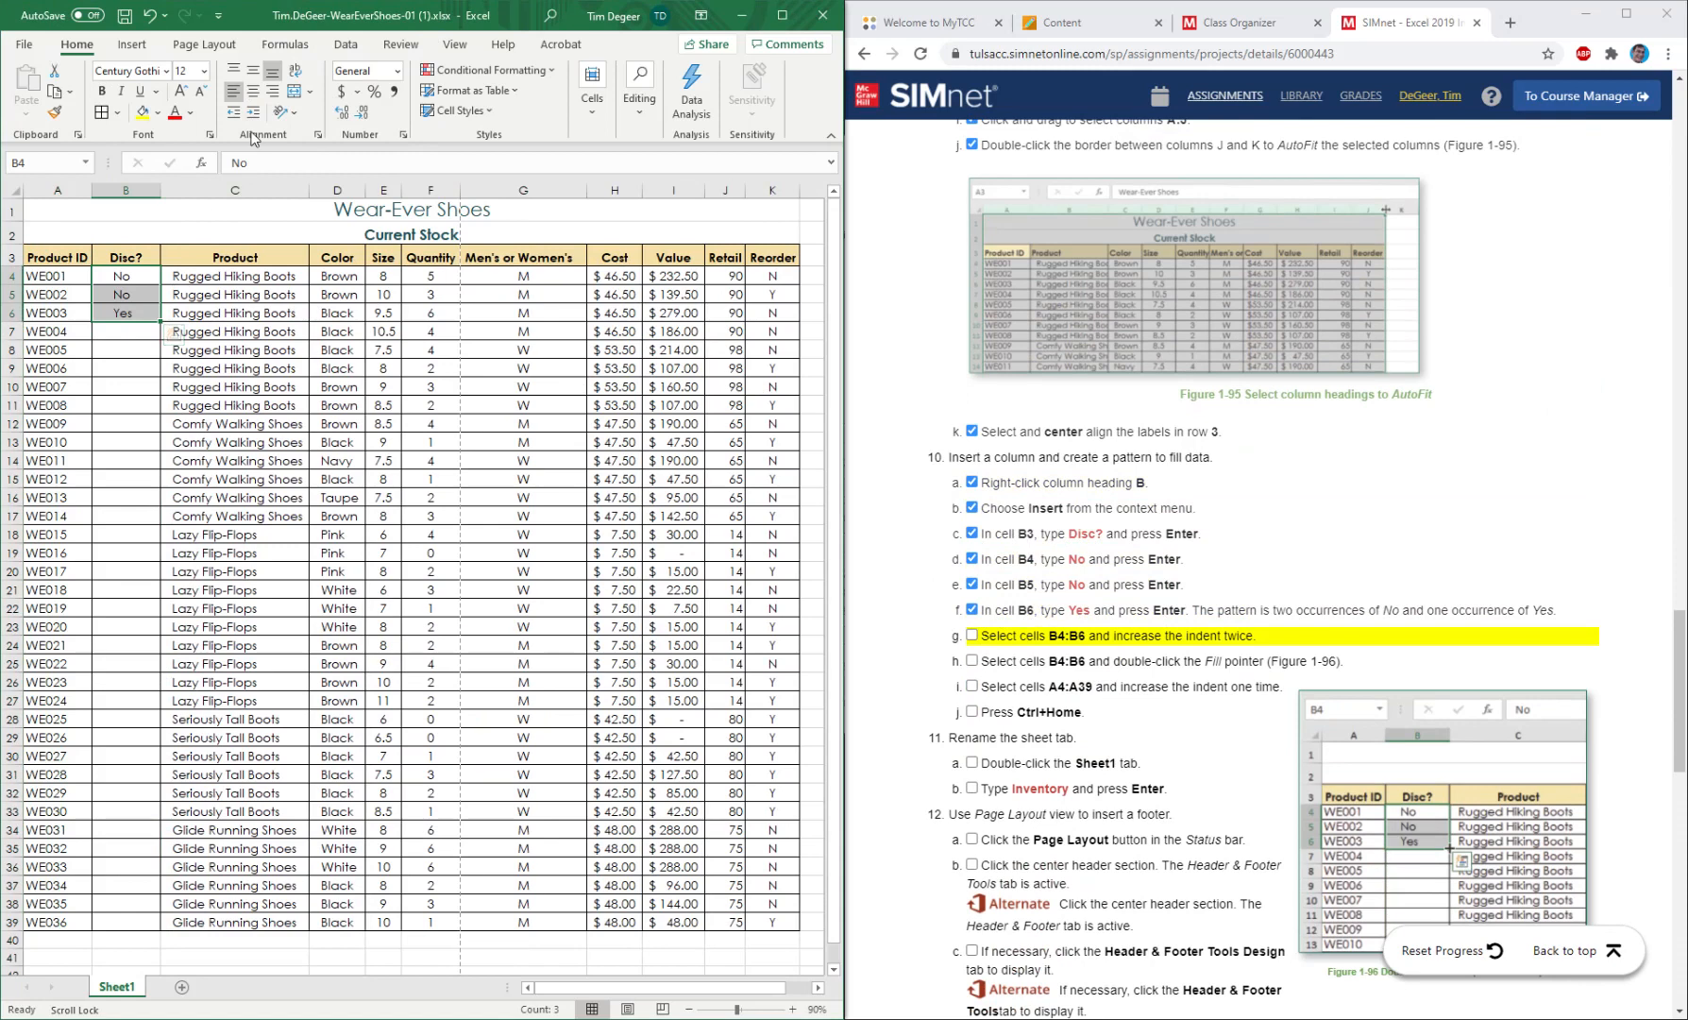
{"action": "left_click", "coordinate": [973, 636]}
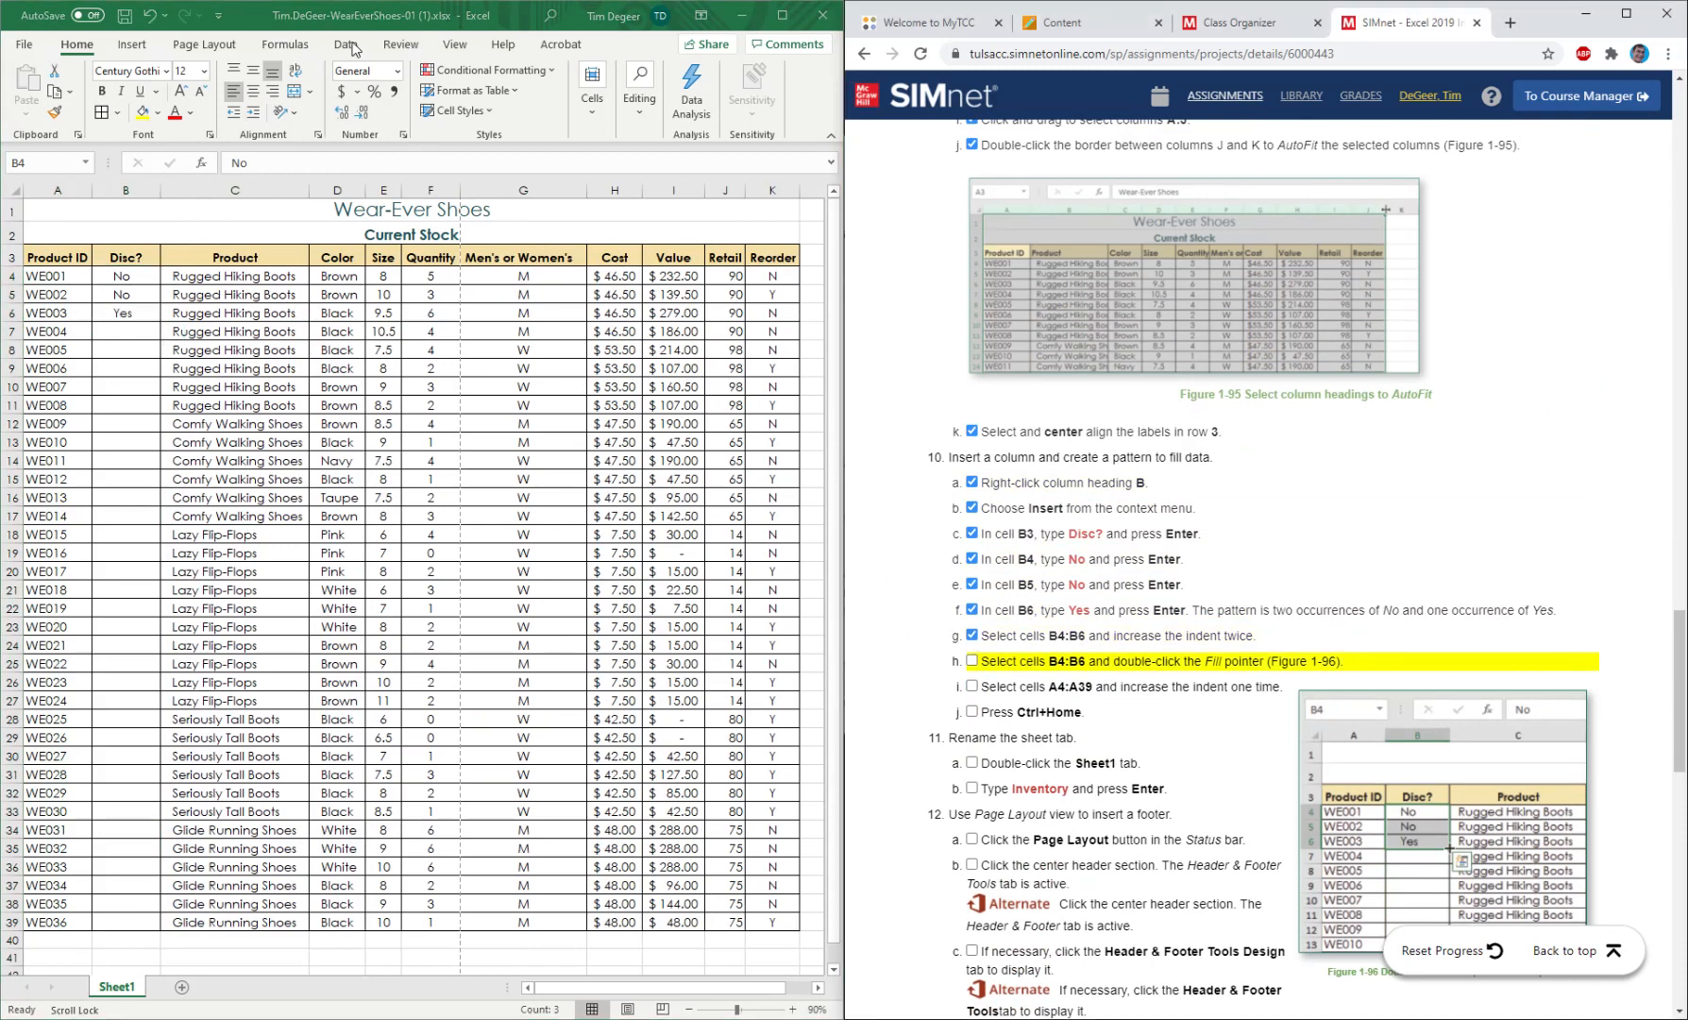
Fill the No, No, Yes pattern from cells B4:B6 down through B39 and mark instruction 10h as completed.
{"action": "left_click_drag", "start_coordinate": [123, 274], "coordinate": [122, 318]}
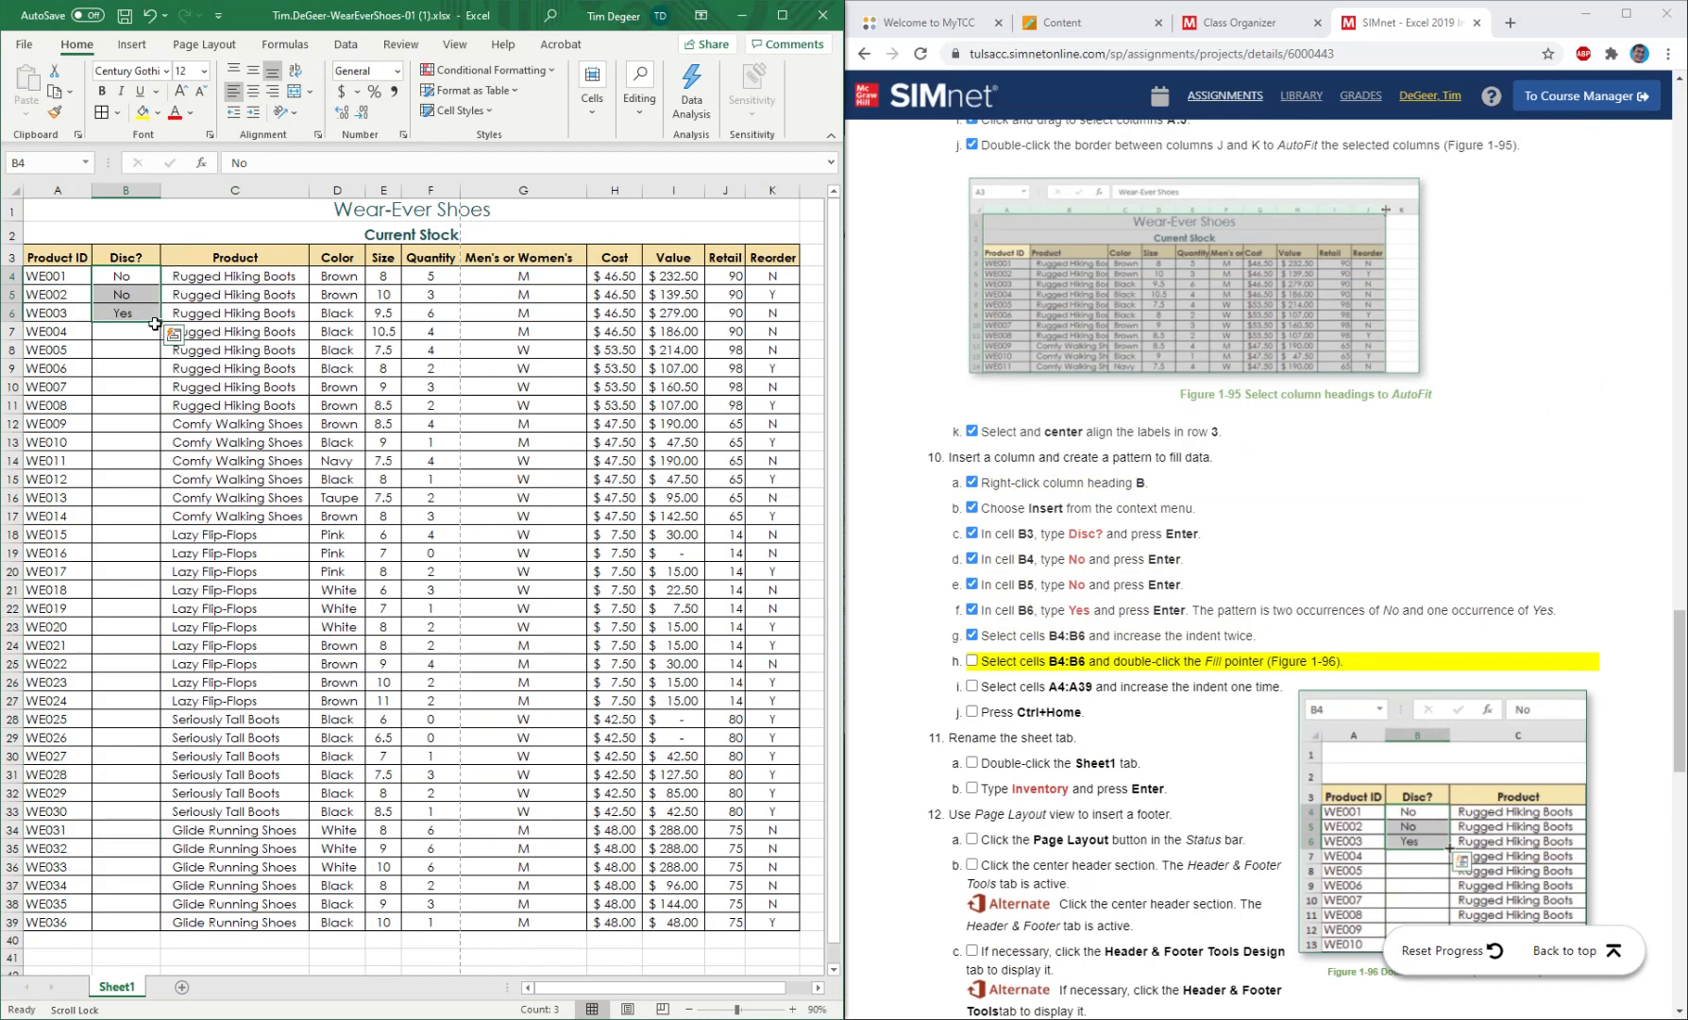
{"action": "double_click", "coordinate": [161, 322]}
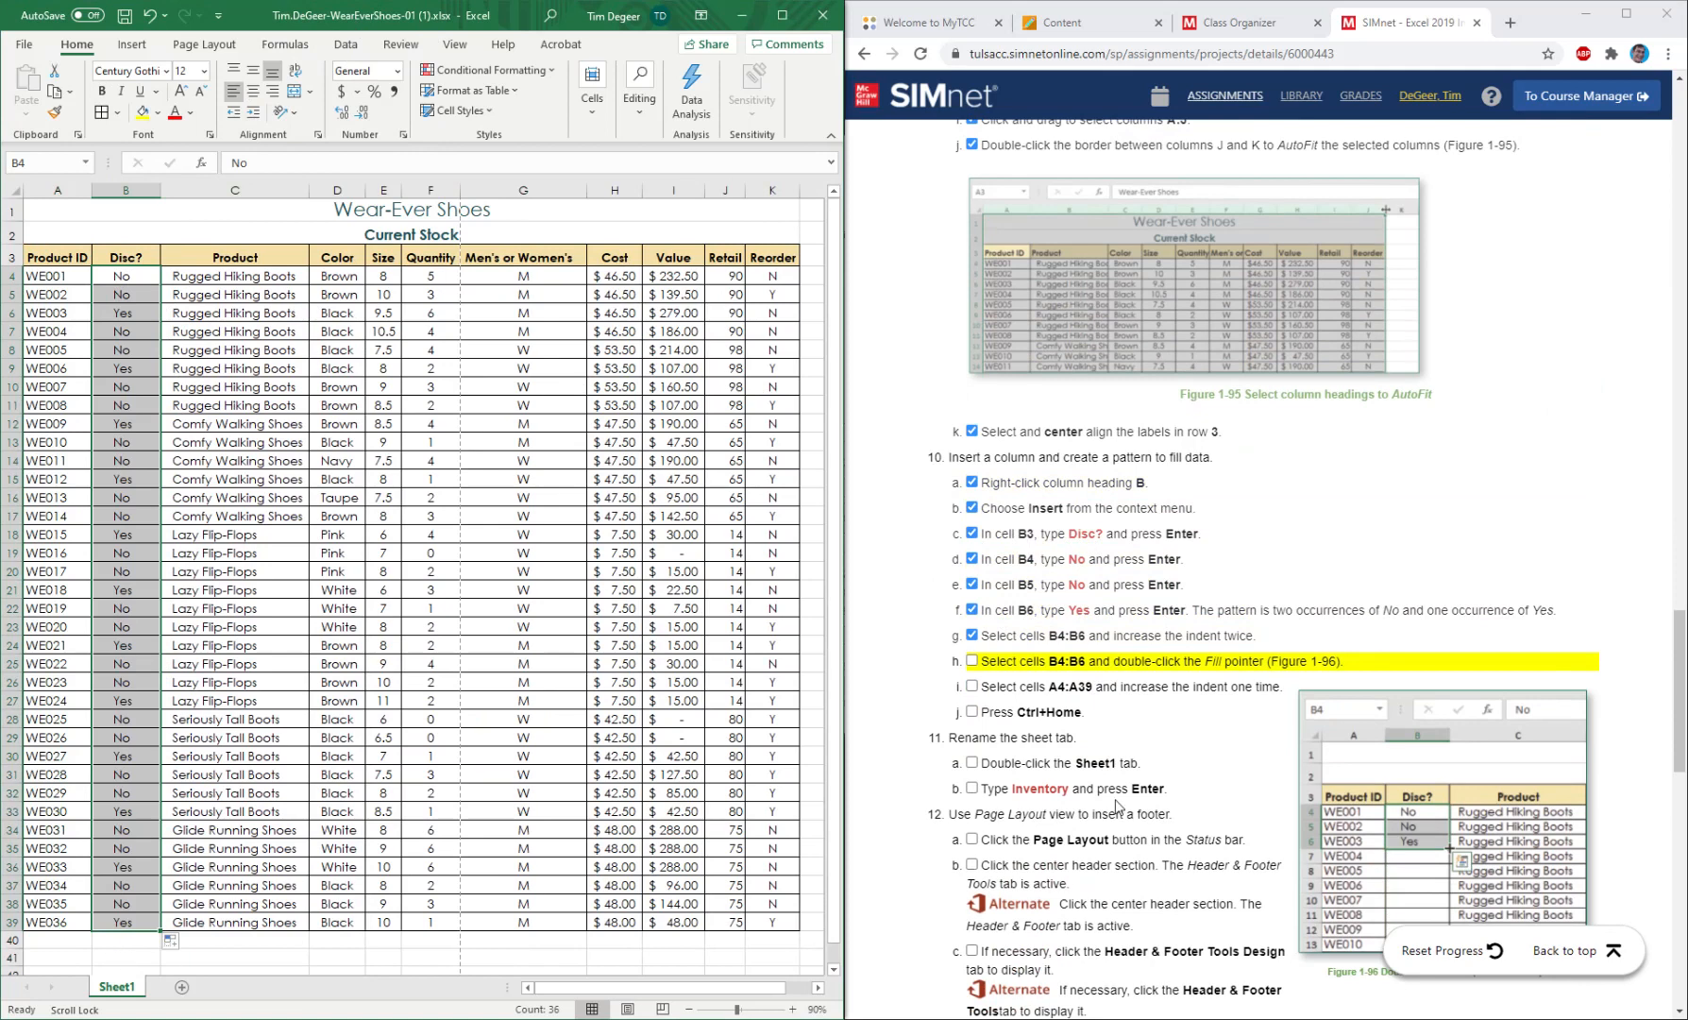
{"action": "left_click", "coordinate": [972, 663]}
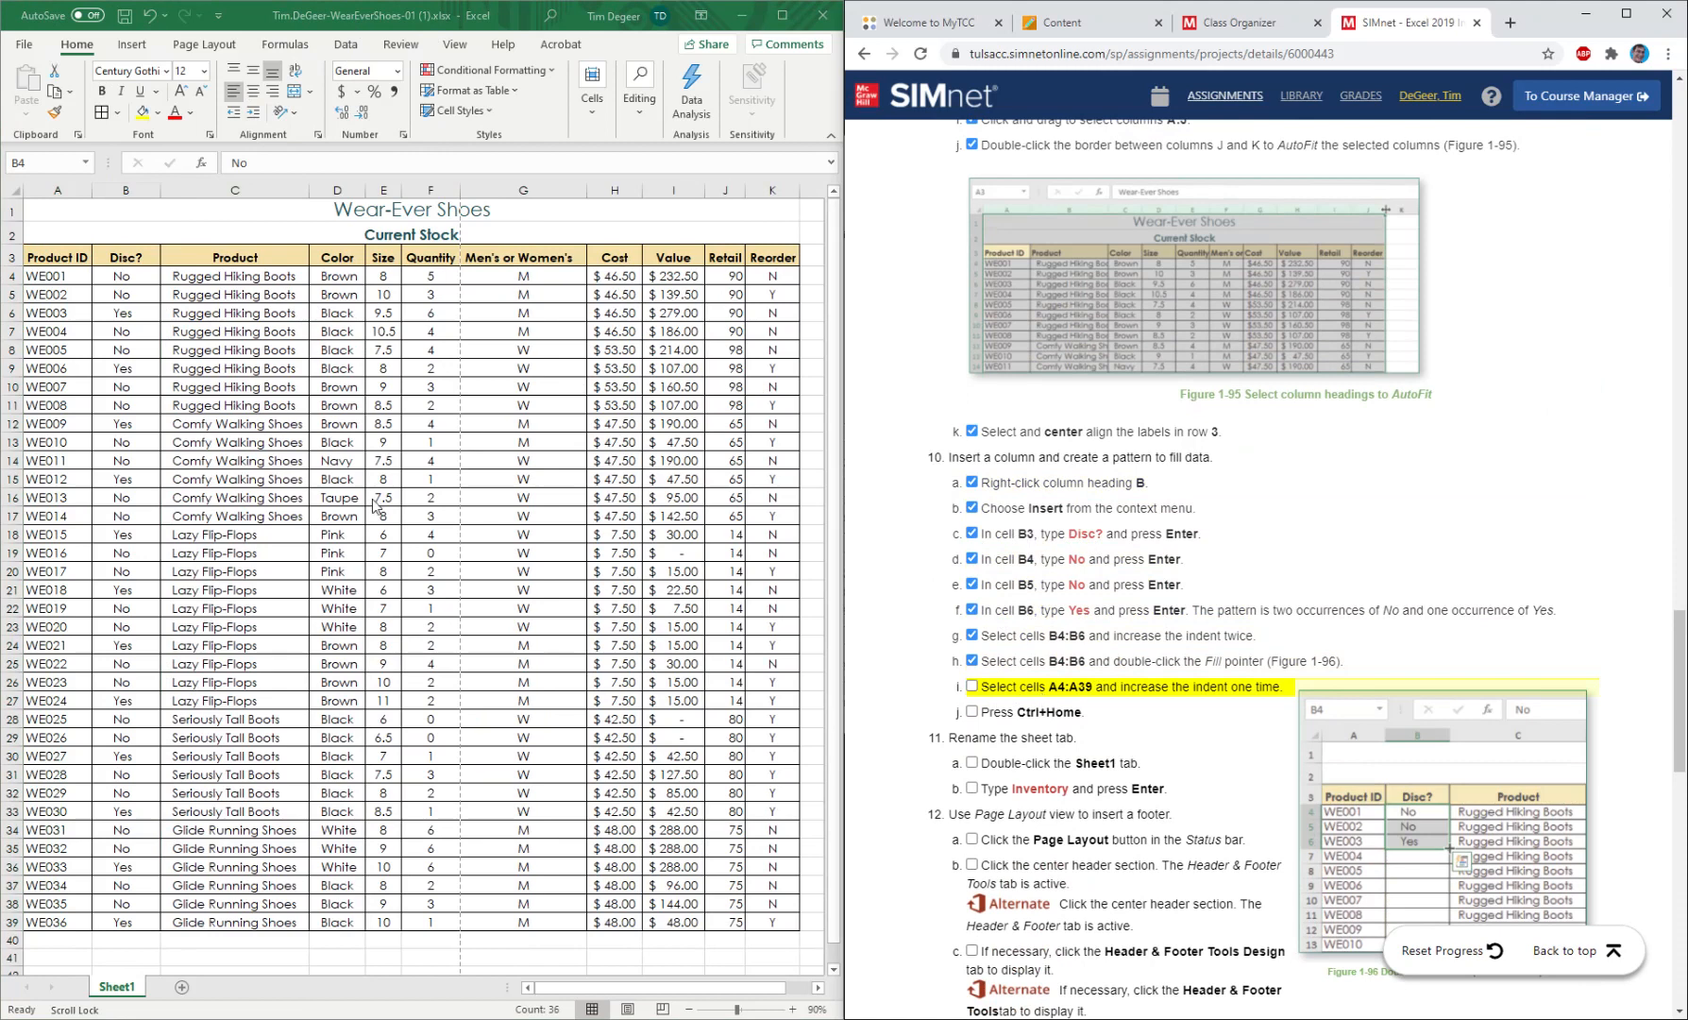
Increase the indent of cells A4:A38 by one level and mark instruction 10i as completed.
{"action": "left_click_drag", "start_coordinate": [54, 276], "coordinate": [61, 859]}
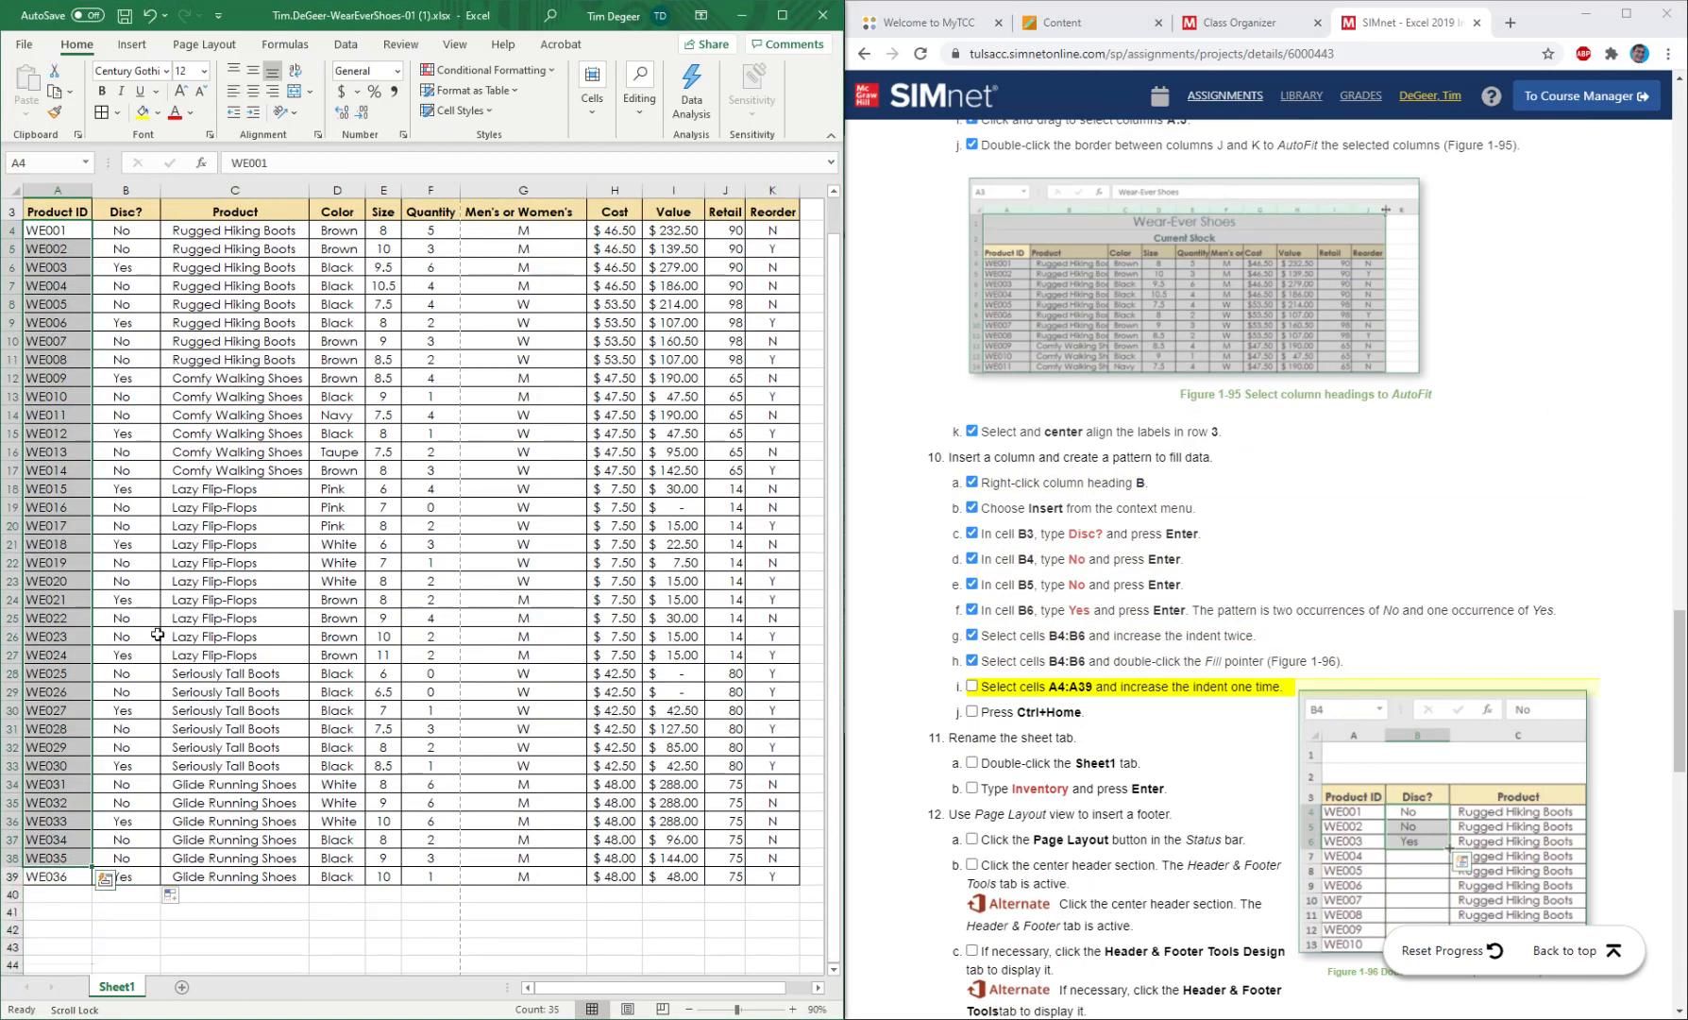
{"action": "left_click", "coordinate": [252, 111]}
{"action": "scroll", "coordinate": [219, 525], "scroll_direction": "up", "scroll_amount": 1}
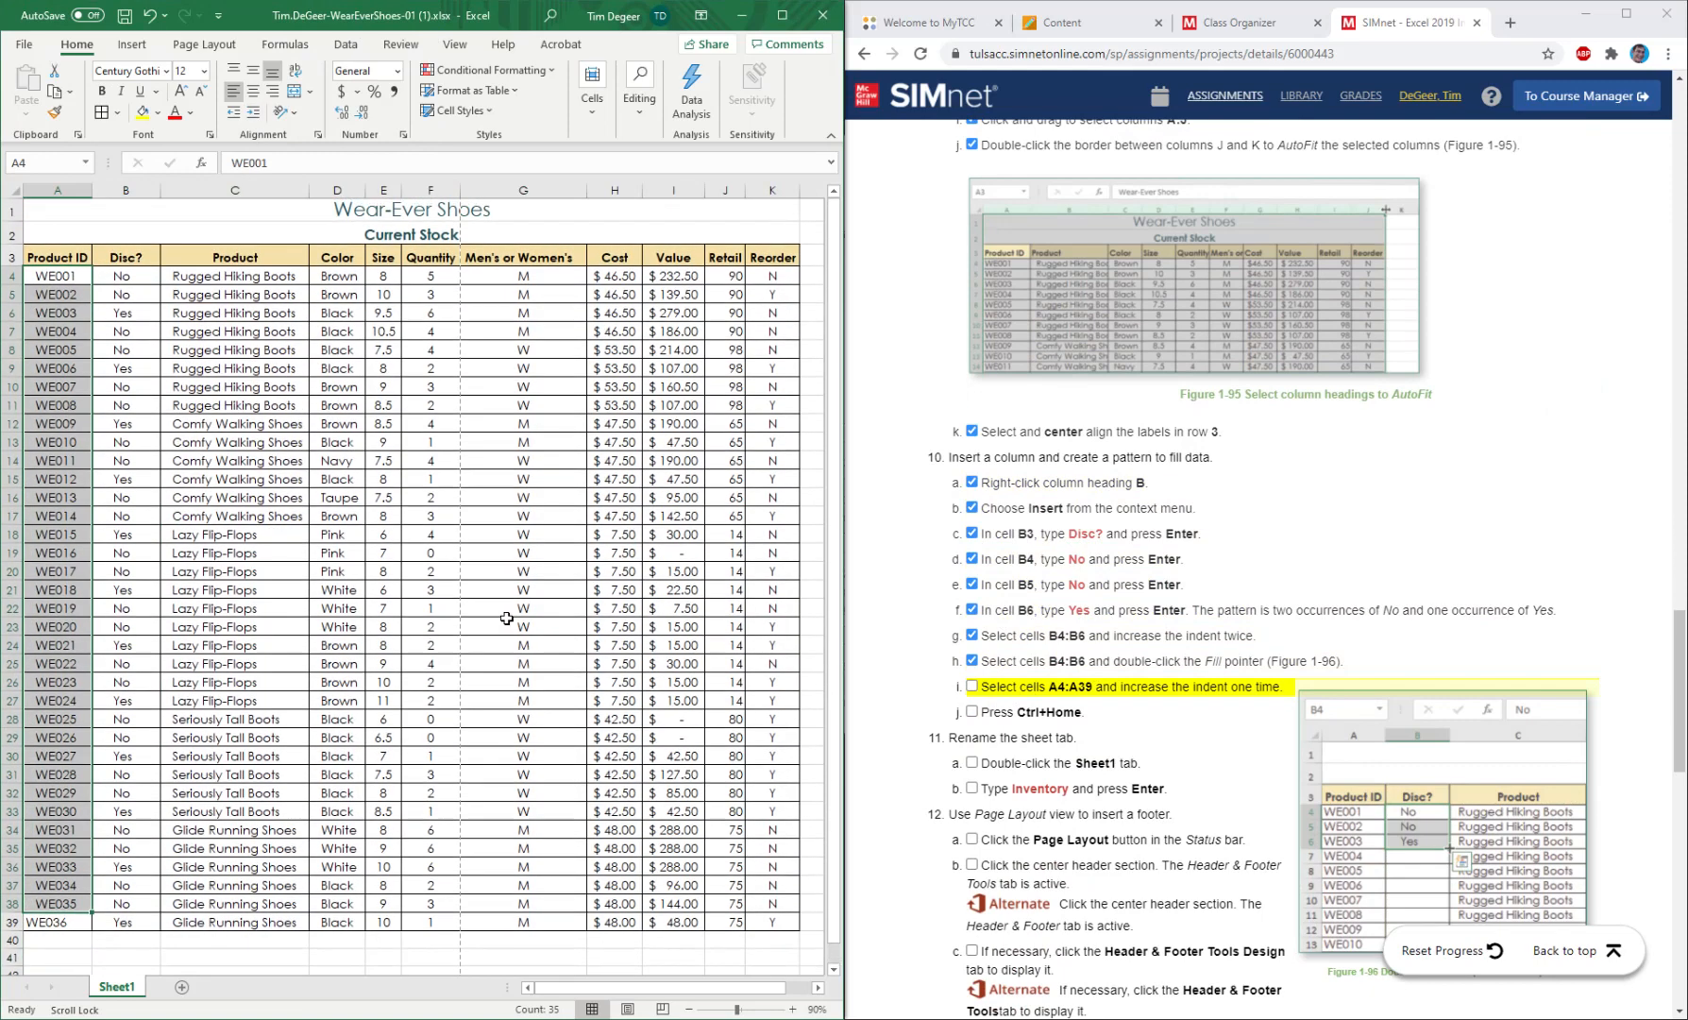
{"action": "left_click", "coordinate": [972, 686]}
Return to cell A1 of the worksheet and mark instruction 10j as completed.
{"action": "left_click", "coordinate": [296, 8]}
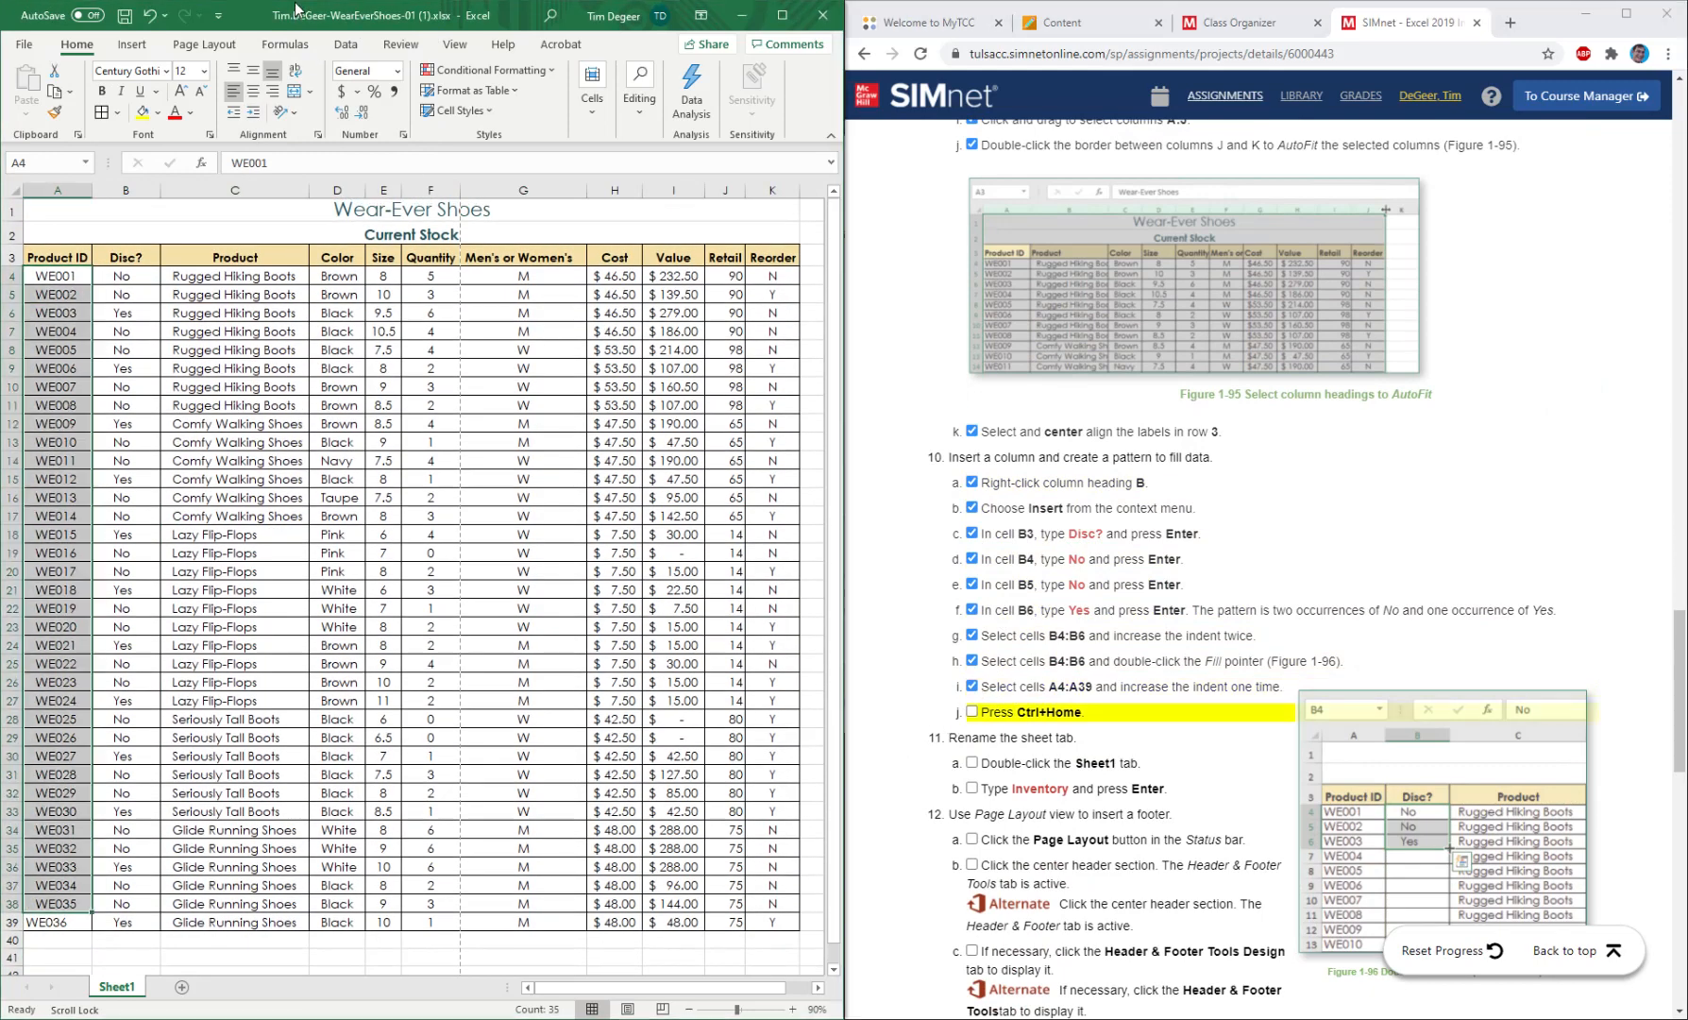
{"action": "key", "text": "ctrl+Home"}
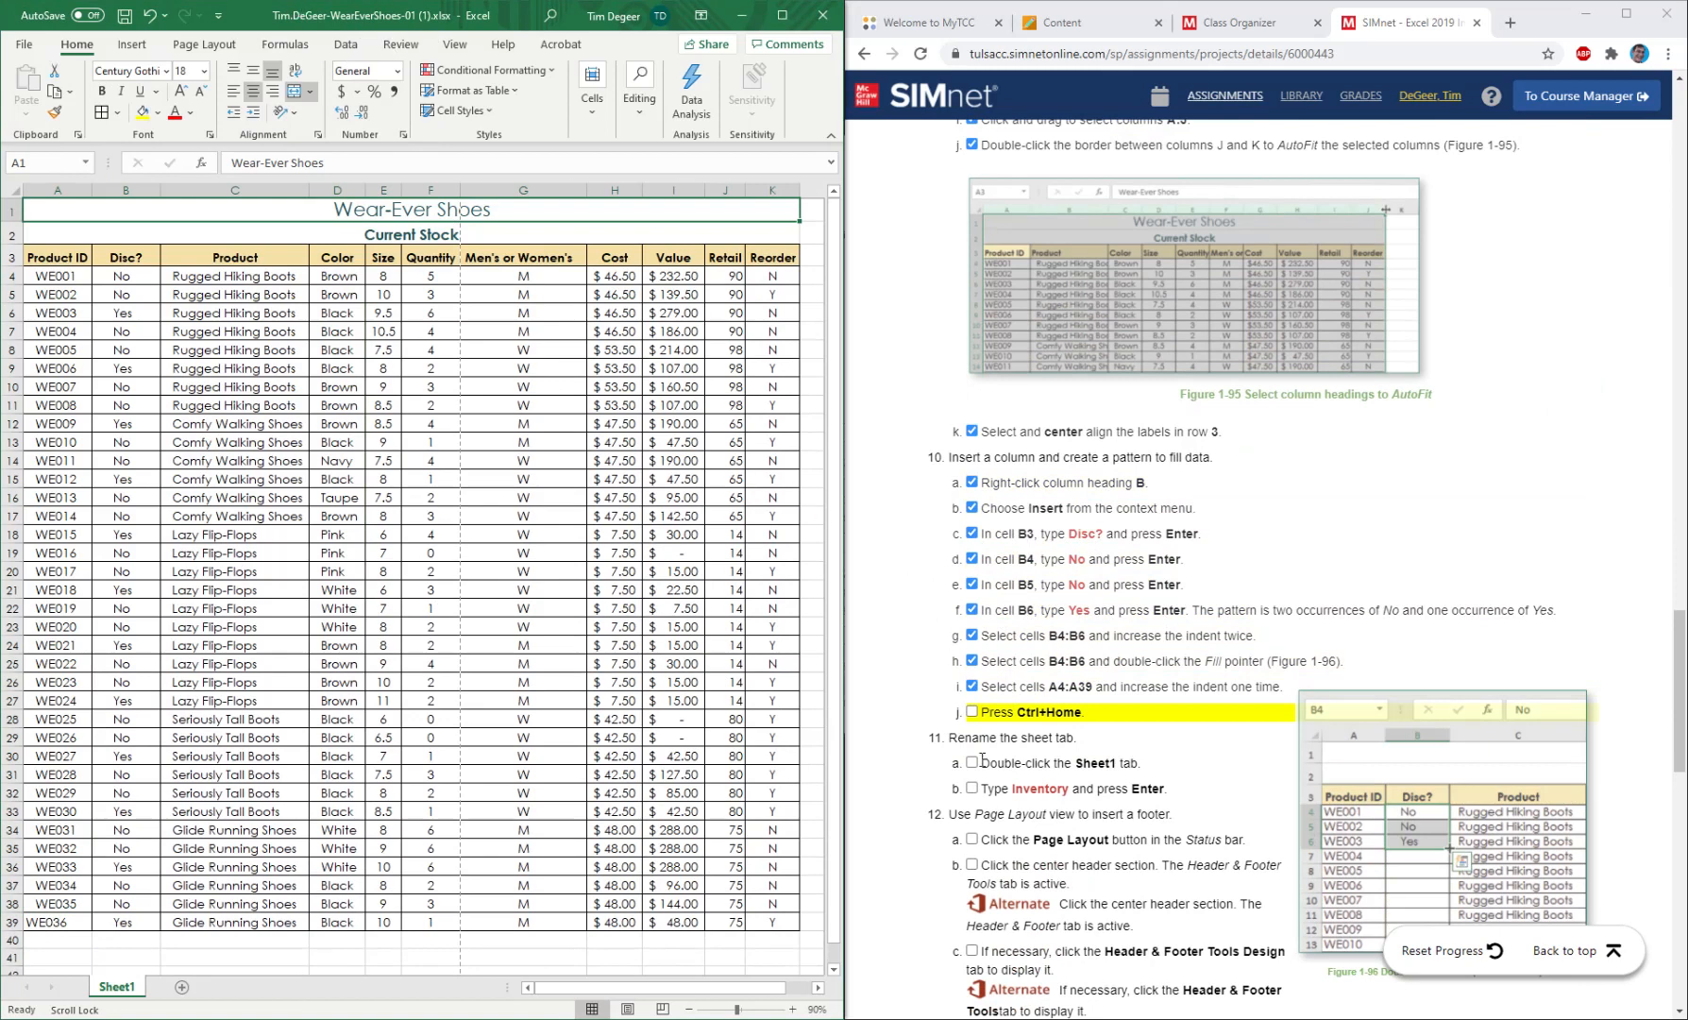
{"action": "left_click", "coordinate": [973, 712]}
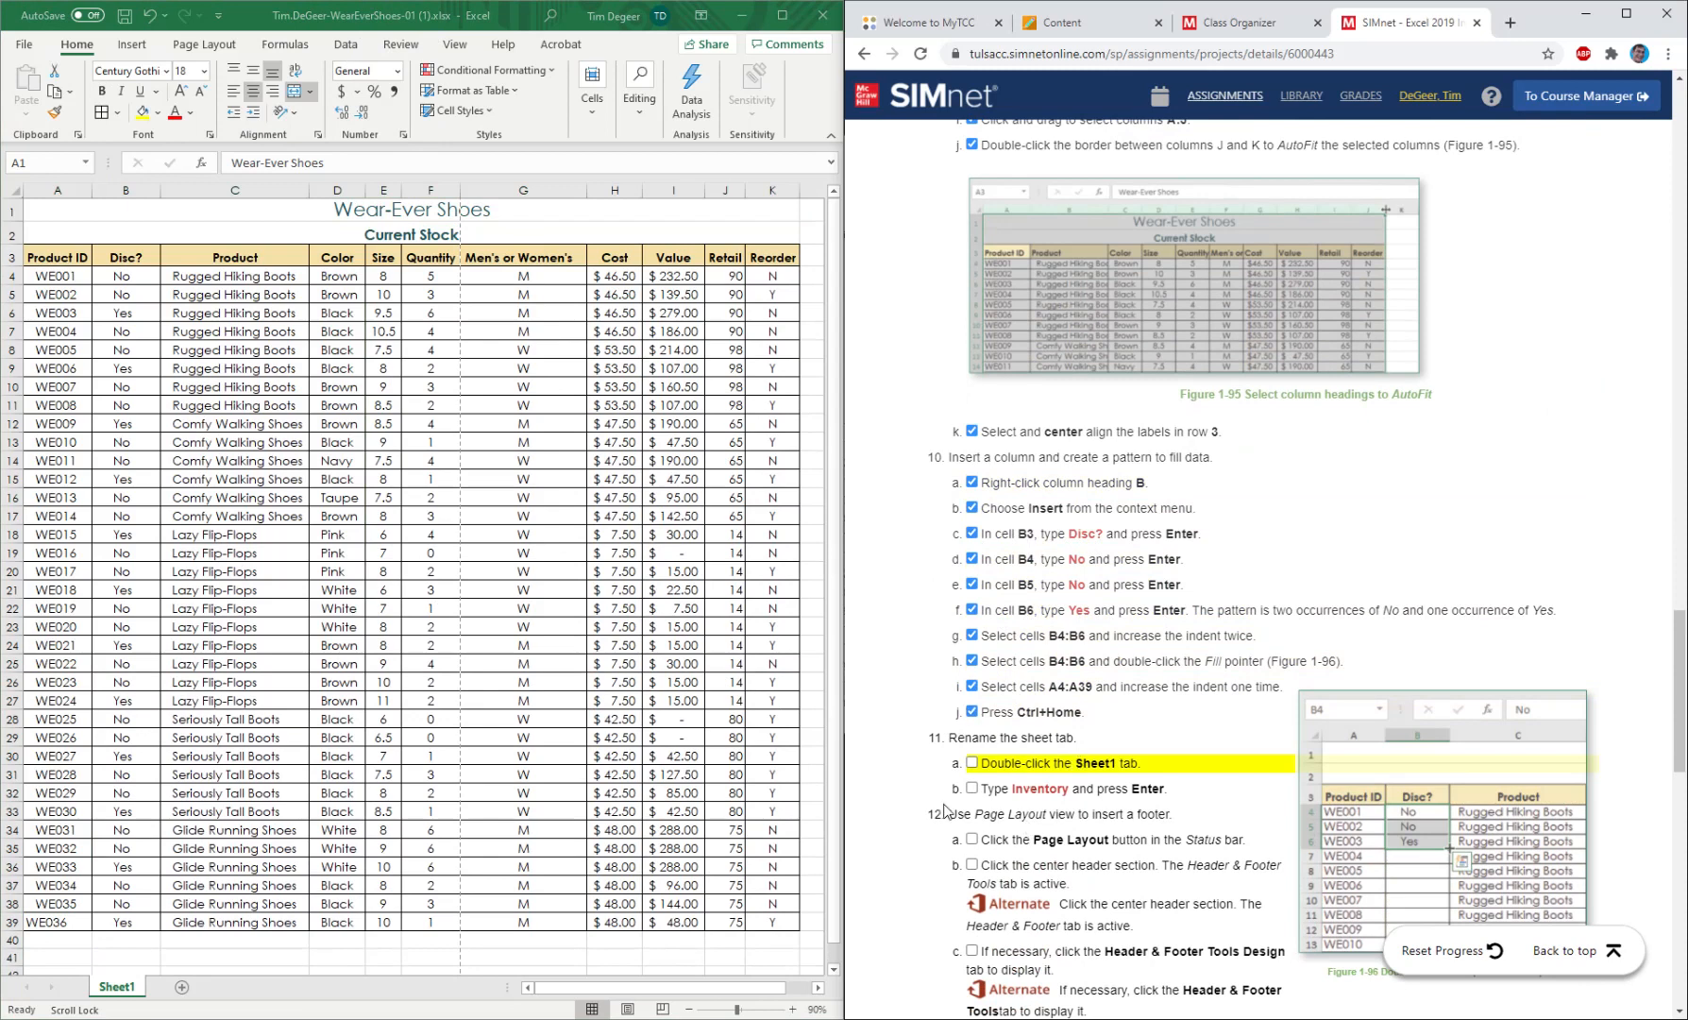
Rename the Sheet1 worksheet as Inventory.
{"action": "double_click", "coordinate": [124, 985]}
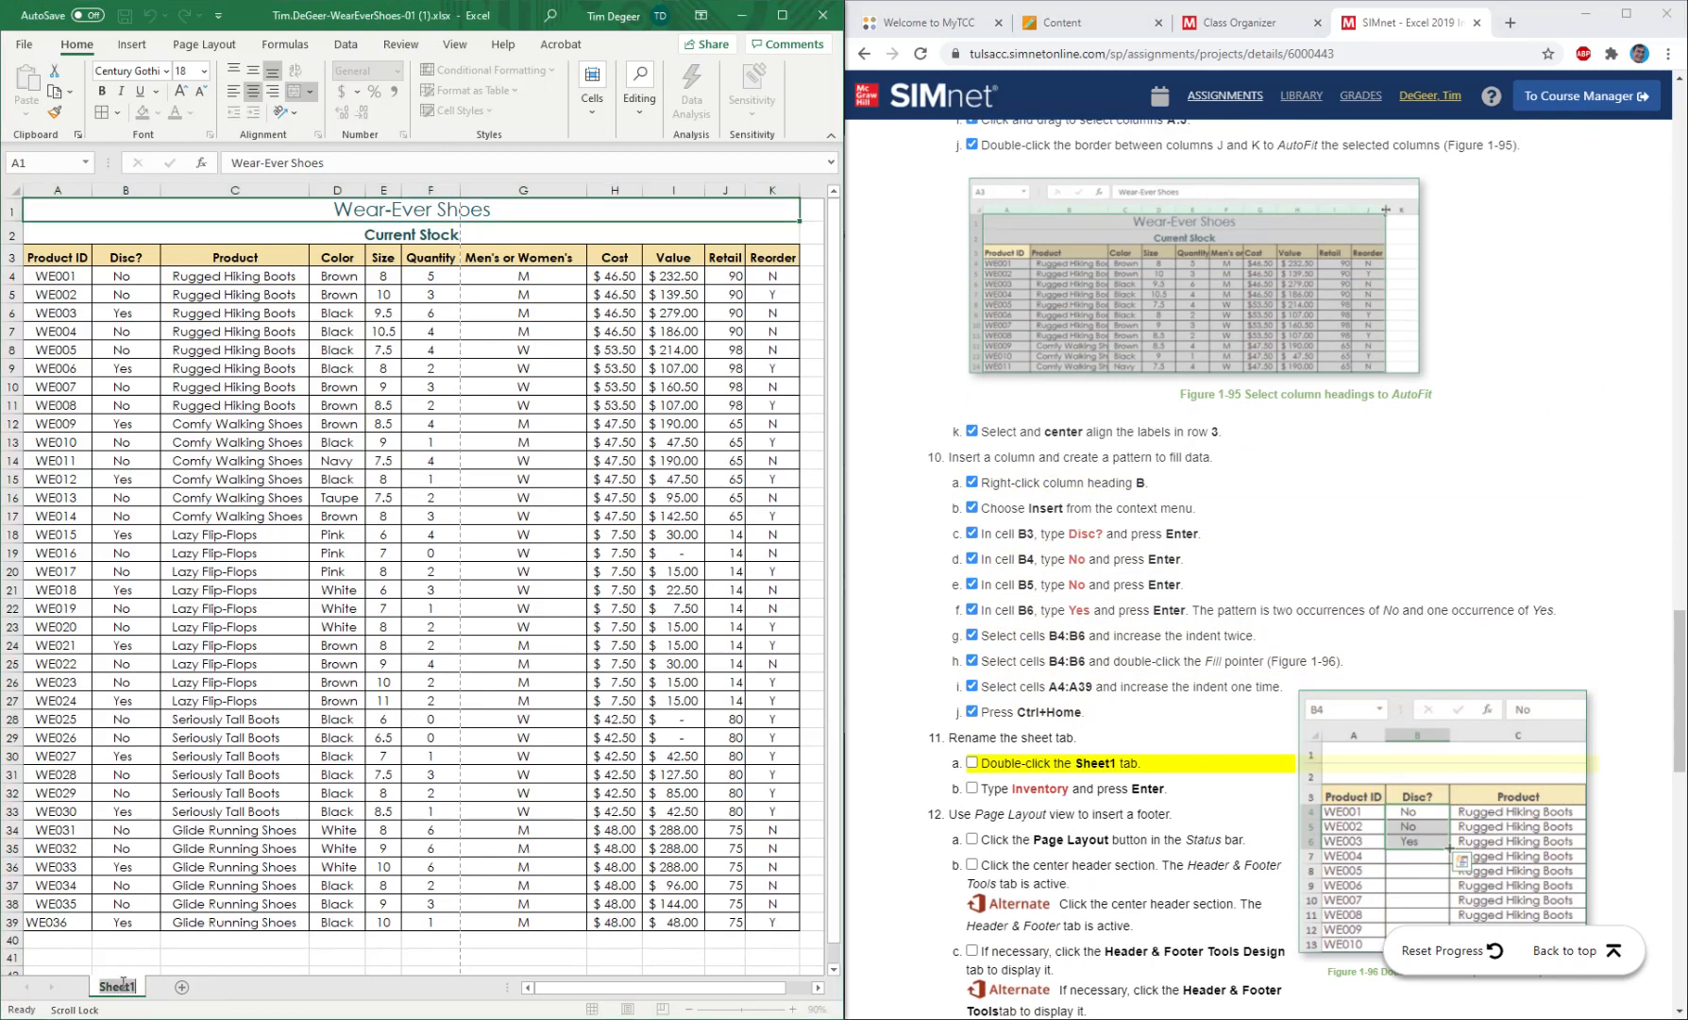
{"action": "type", "text": "Inventory"}
{"action": "key", "text": "Return"}
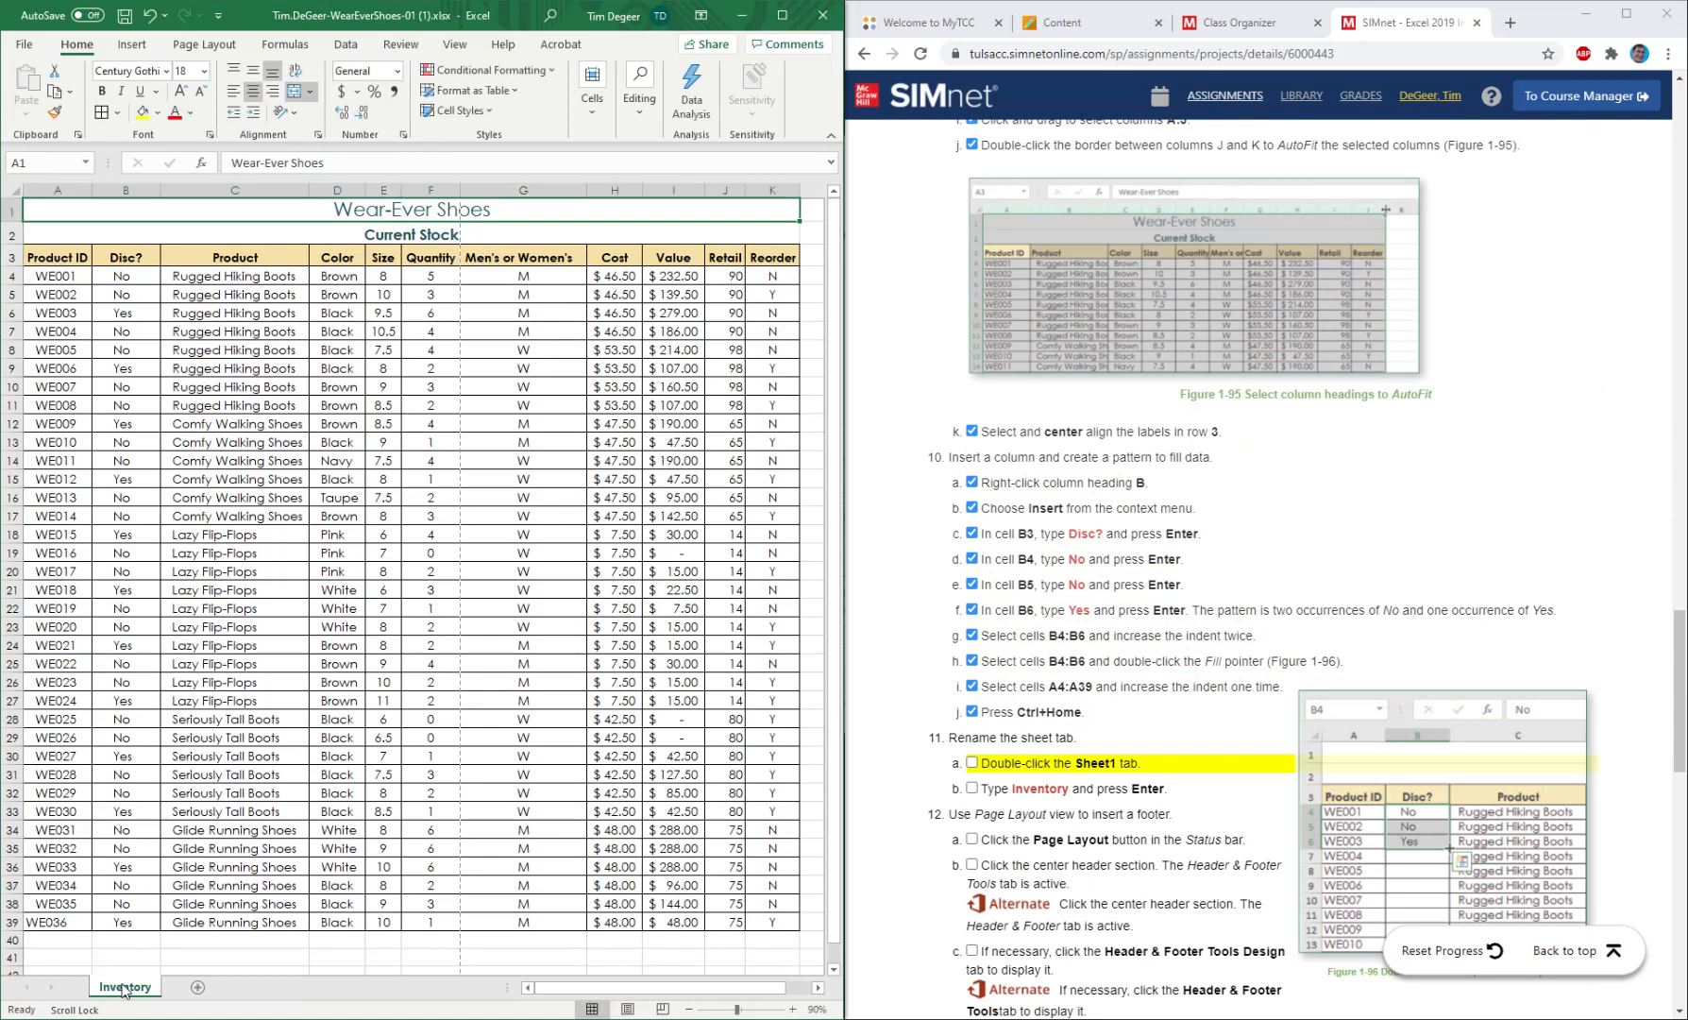
Mark instructions 11a and 11b for renaming the sheet tab as completed.
{"action": "left_click", "coordinate": [971, 763]}
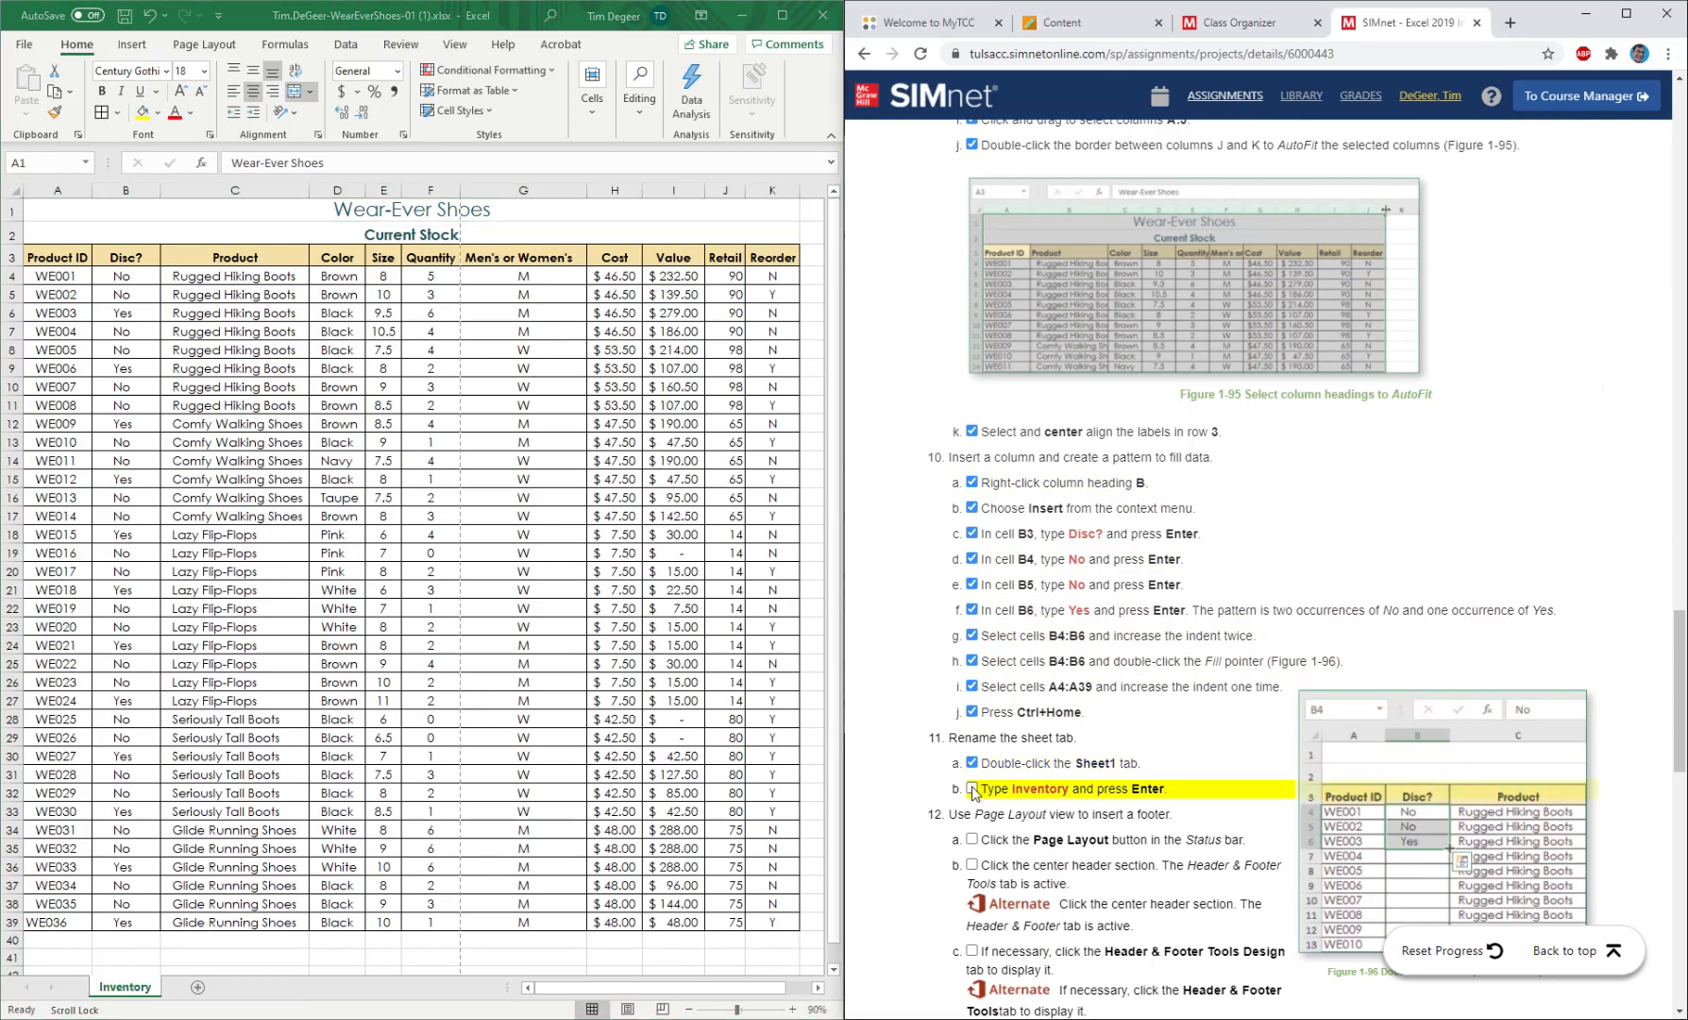
{"action": "left_click", "coordinate": [971, 789]}
Switch the Inventory worksheet to Page Layout view and mark instruction 12a as completed.
{"action": "scroll", "coordinate": [1001, 789], "scroll_direction": "down", "scroll_amount": 4}
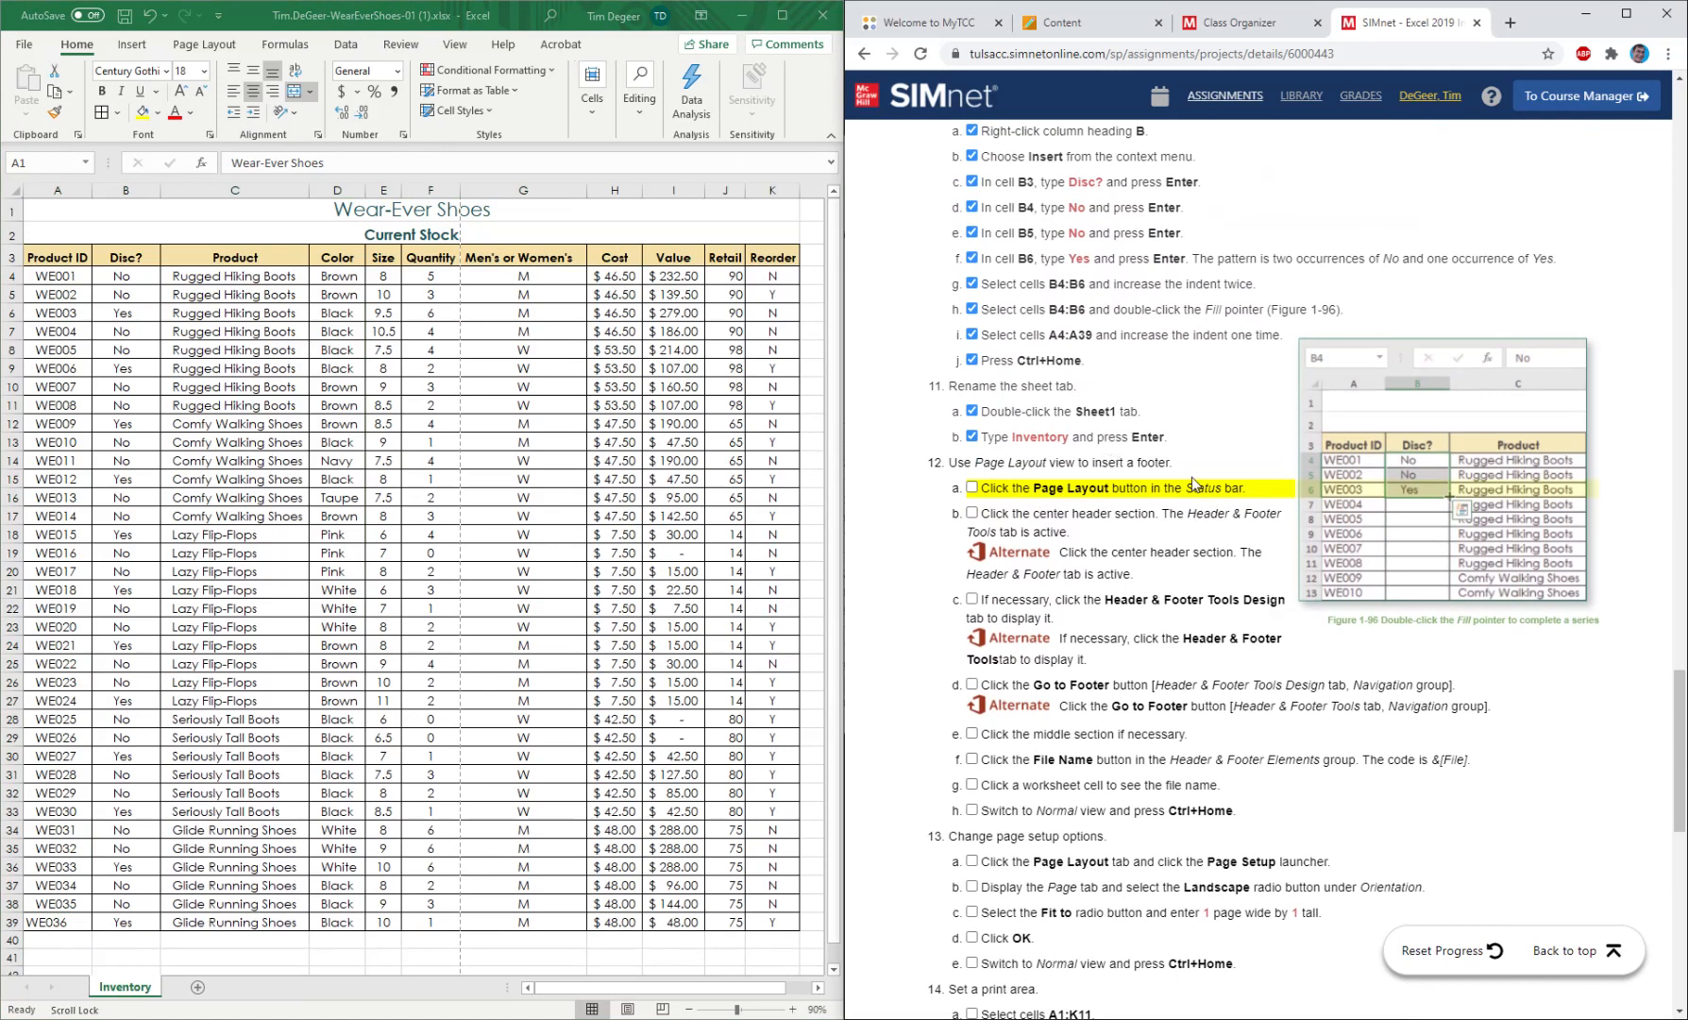
{"action": "left_click", "coordinate": [459, 44]}
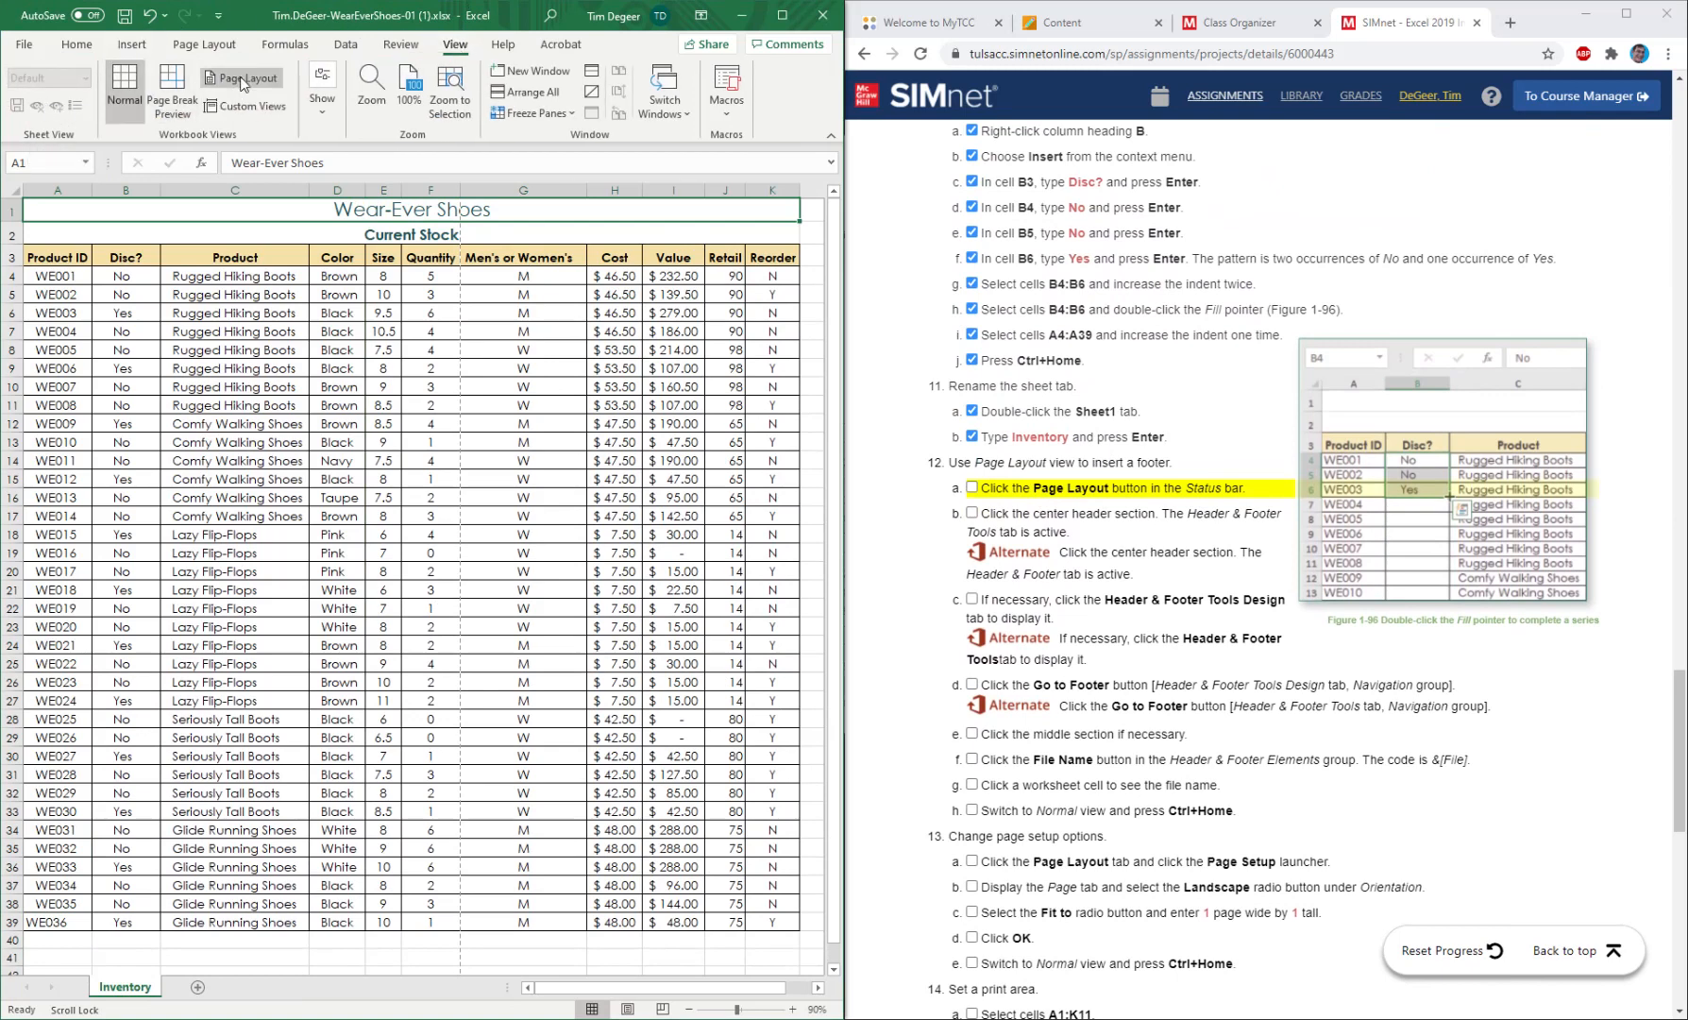
{"action": "left_click", "coordinate": [78, 45]}
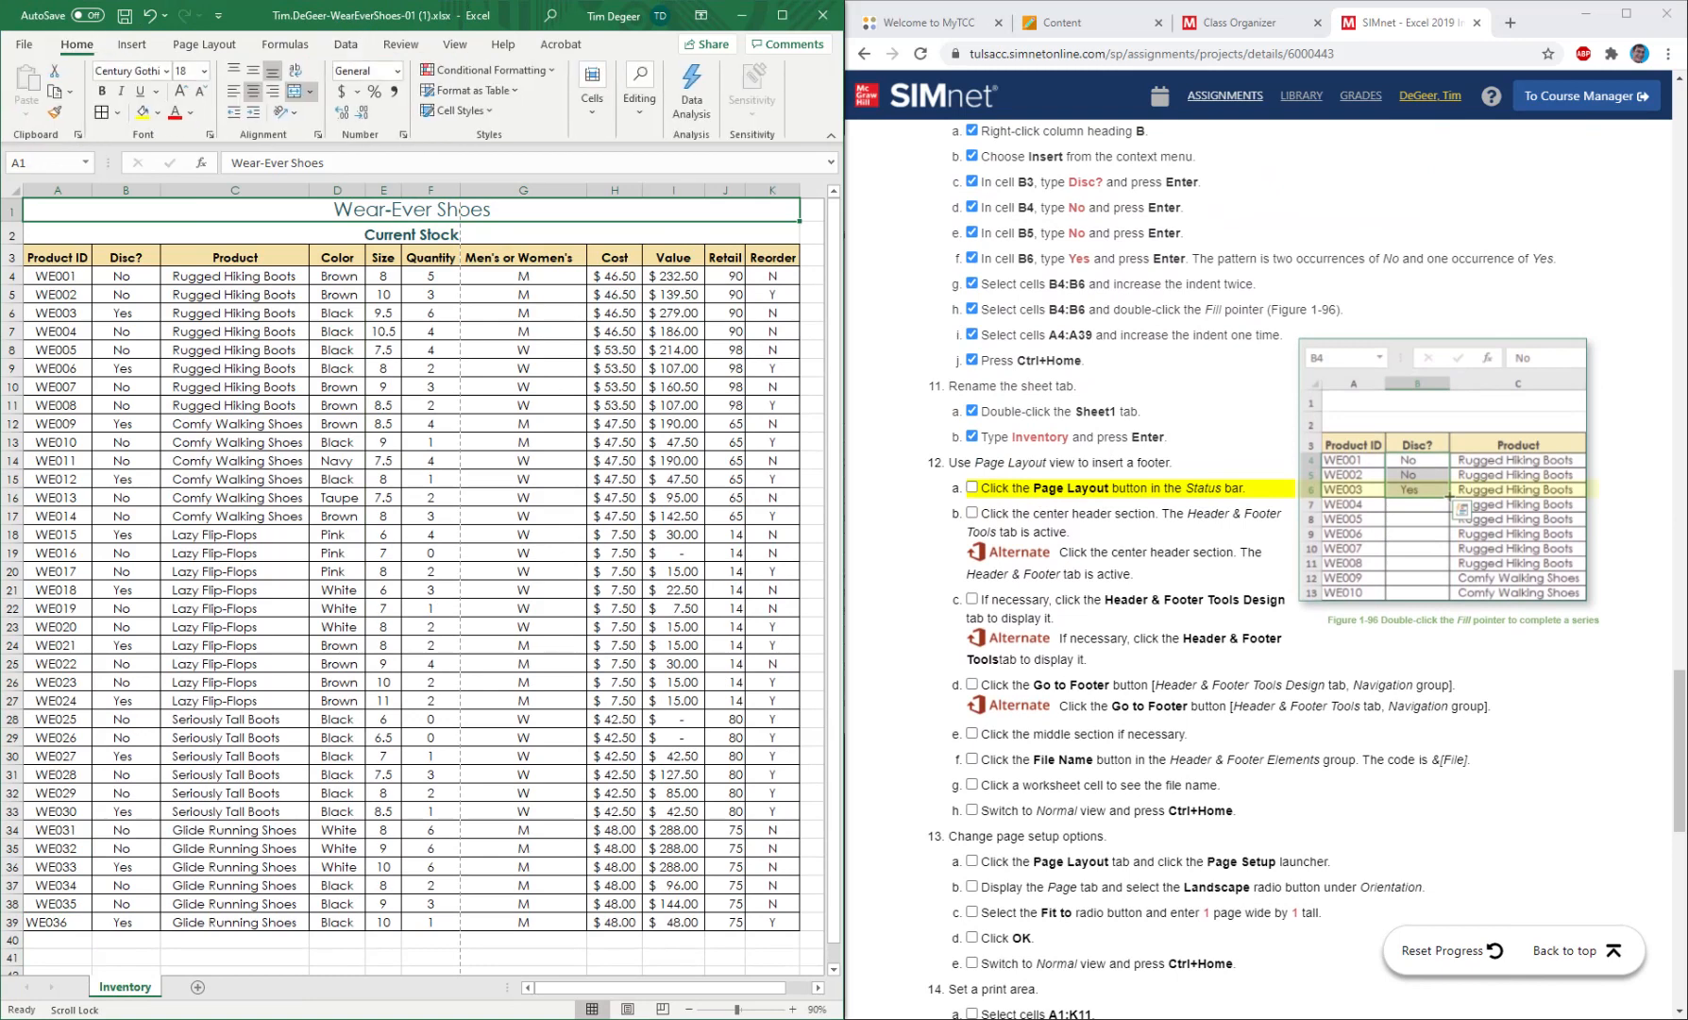
{"action": "left_click", "coordinate": [628, 1010]}
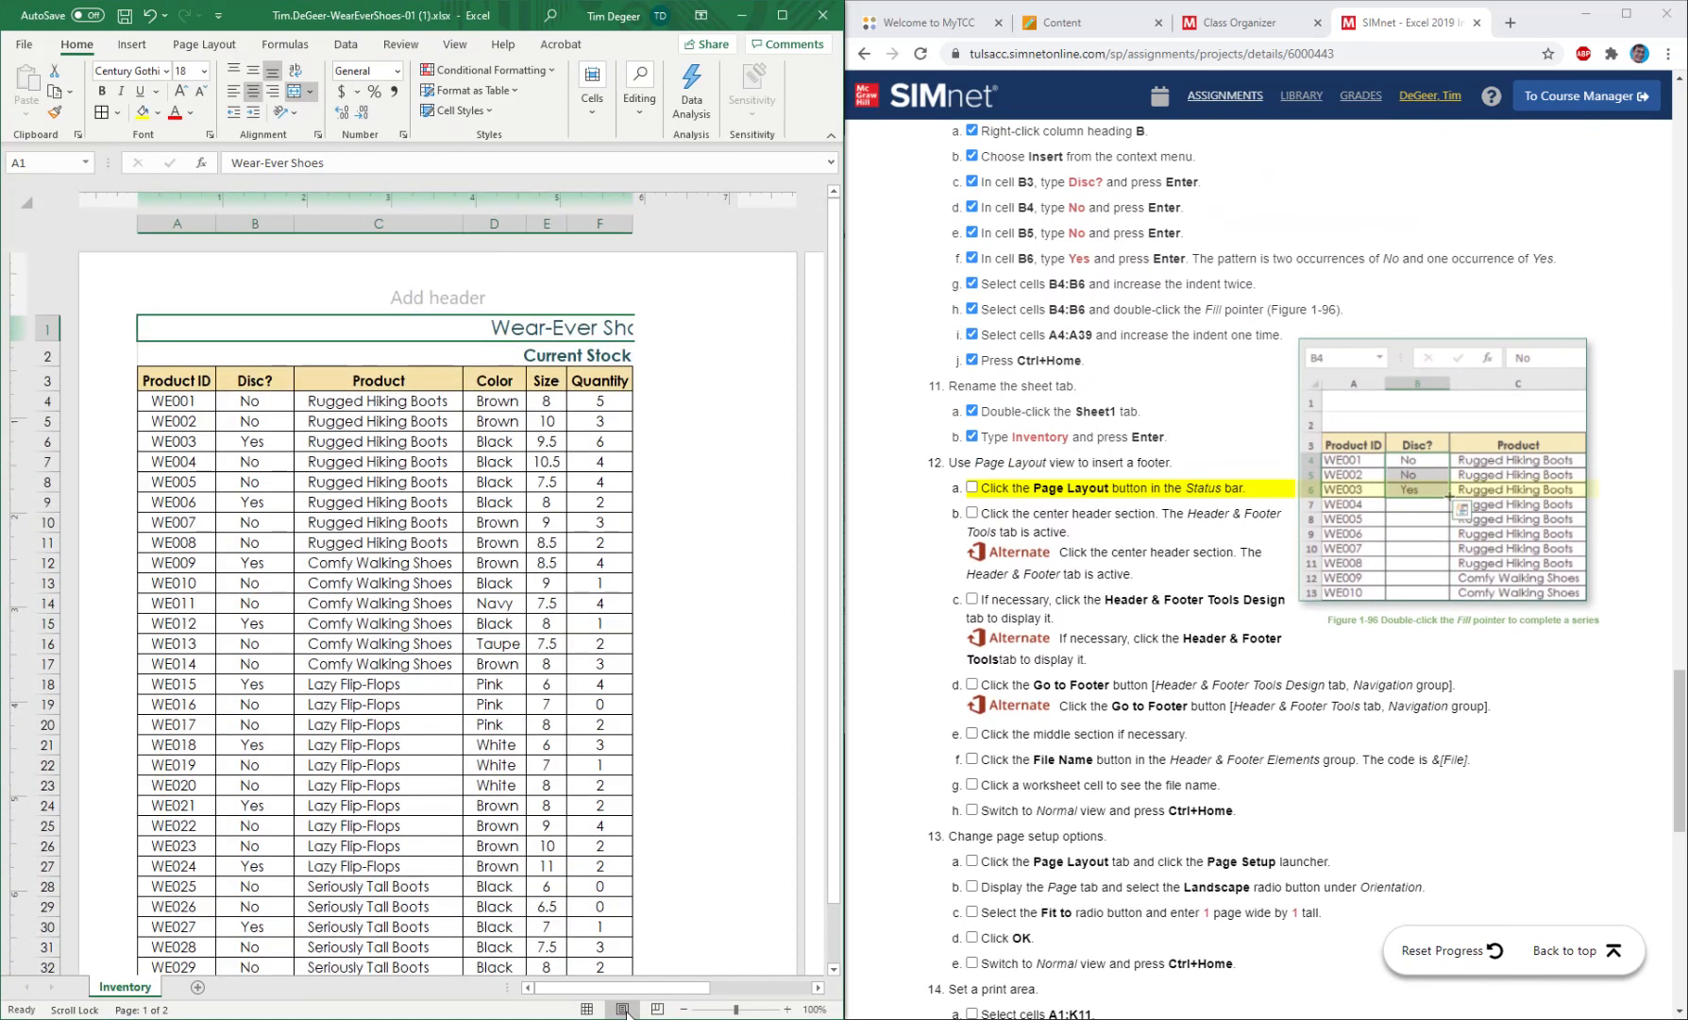
{"action": "left_click", "coordinate": [980, 485]}
{"action": "left_click", "coordinate": [972, 489]}
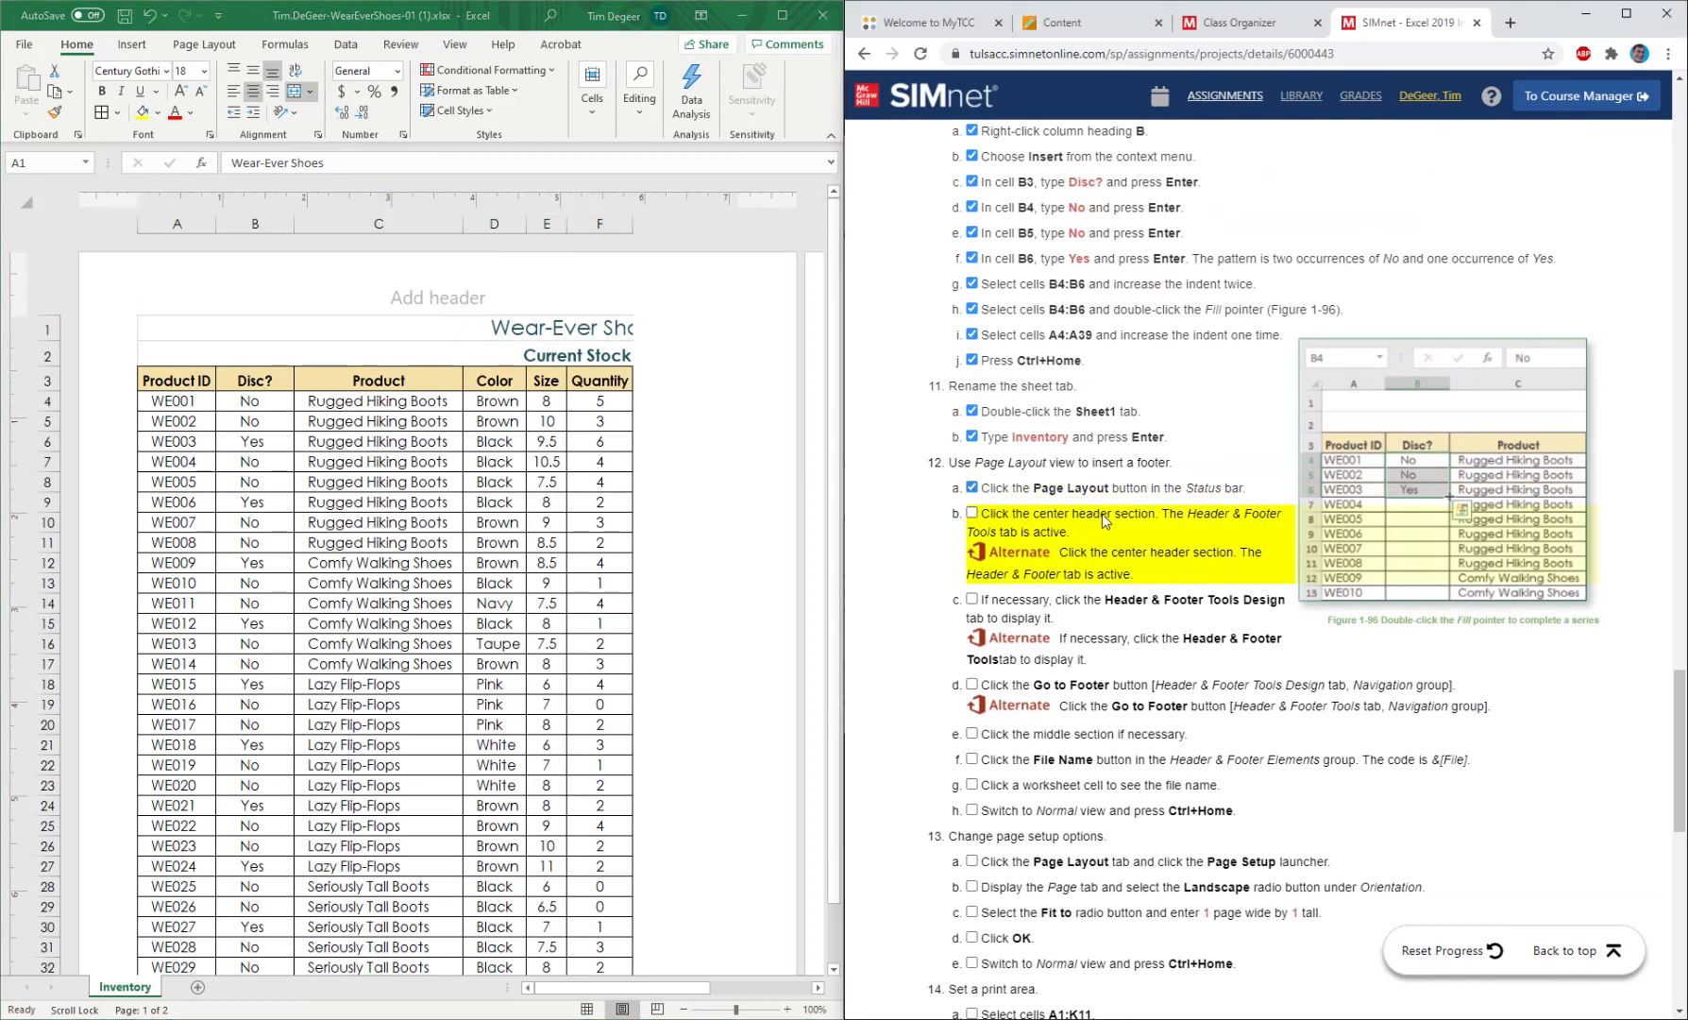
Activate the center header section for editing and mark instructions 12b and 12c as completed.
{"action": "left_click", "coordinate": [442, 287]}
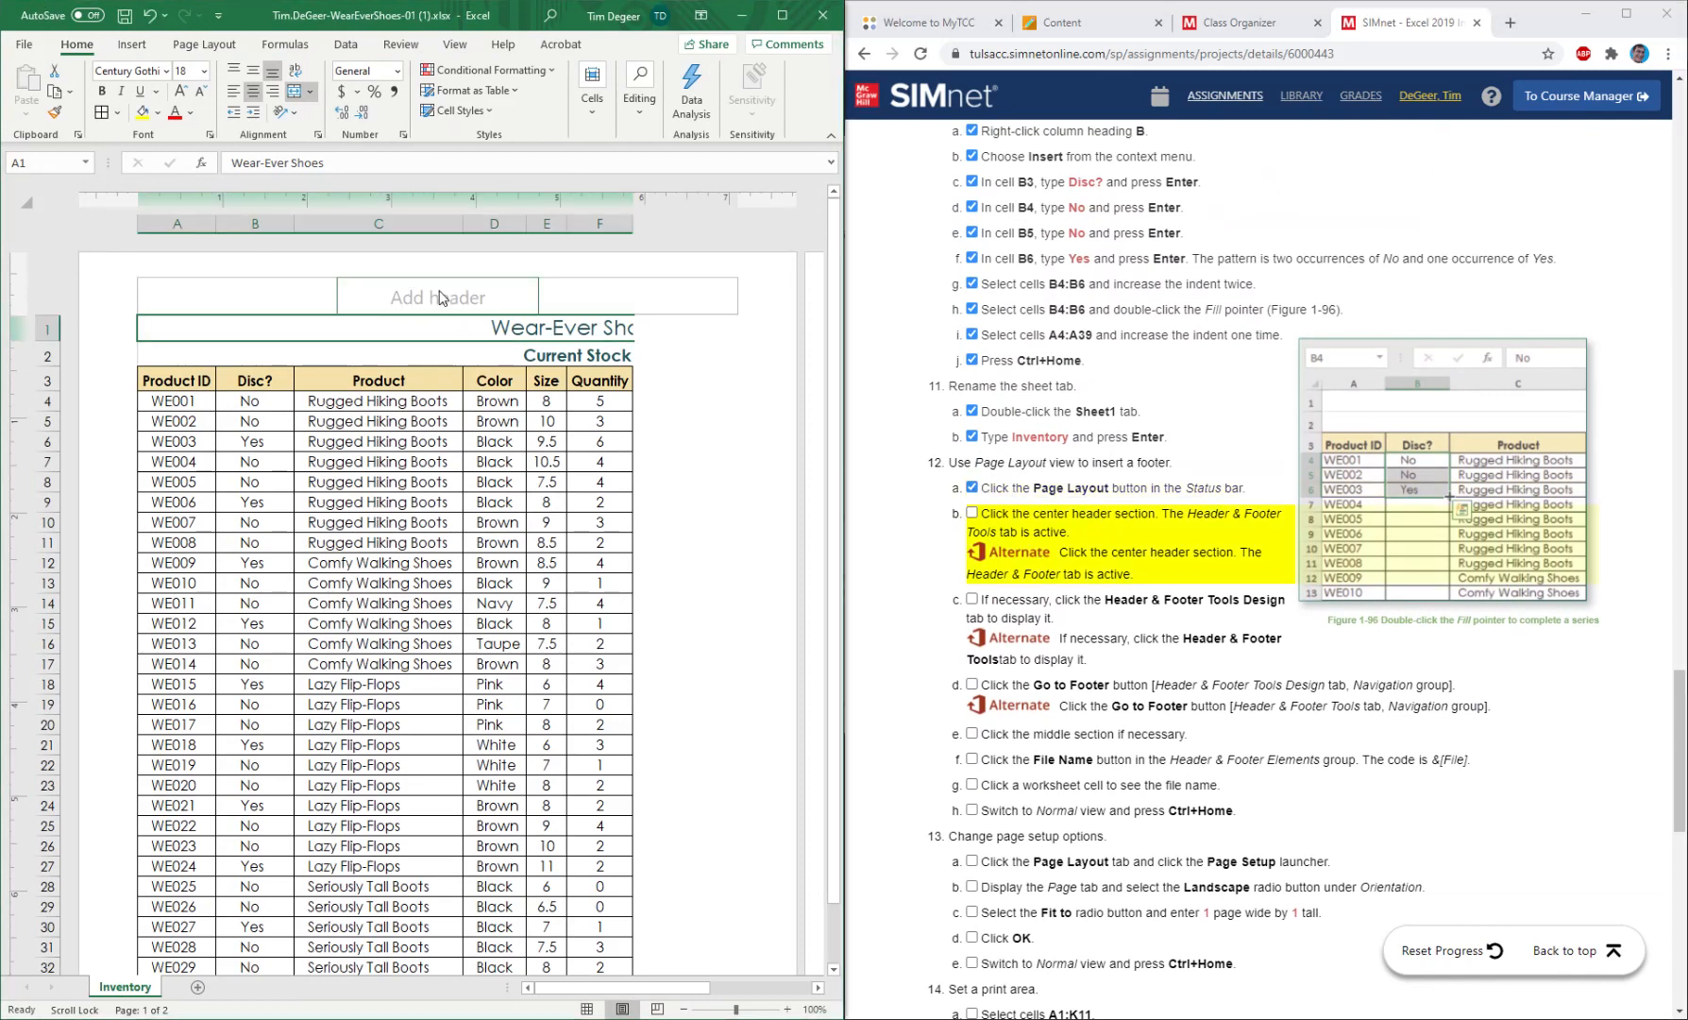
{"action": "left_click", "coordinate": [440, 297]}
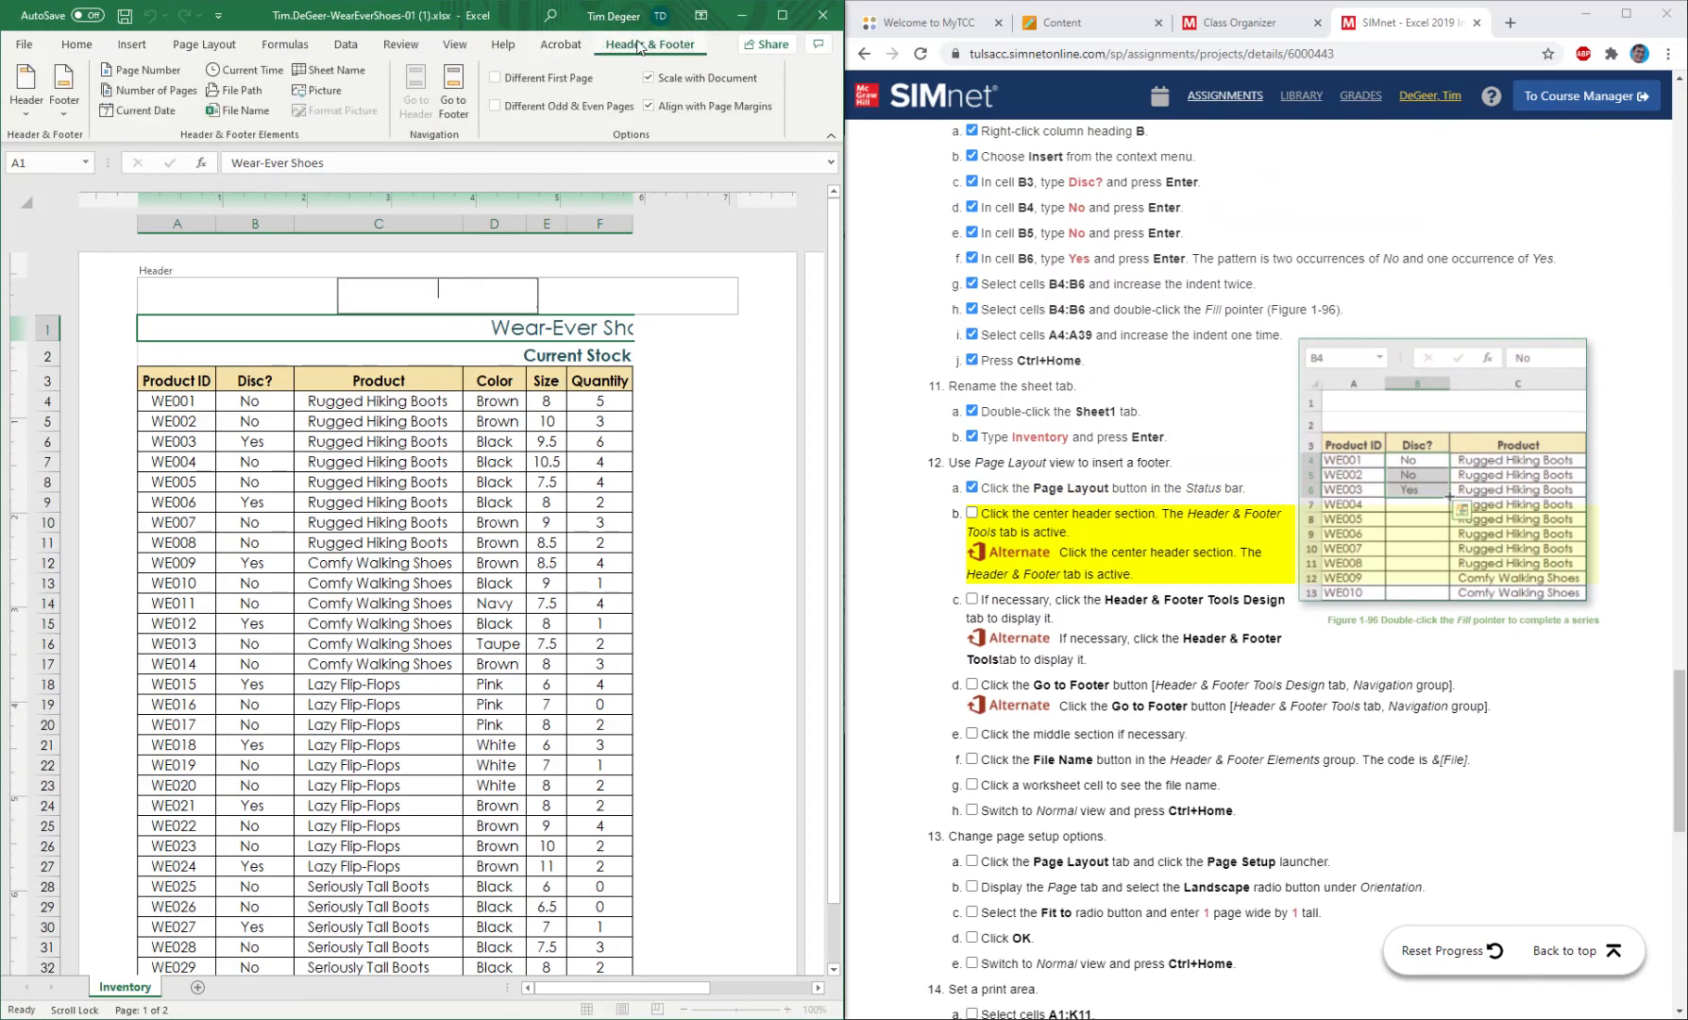
{"action": "left_click", "coordinate": [973, 513]}
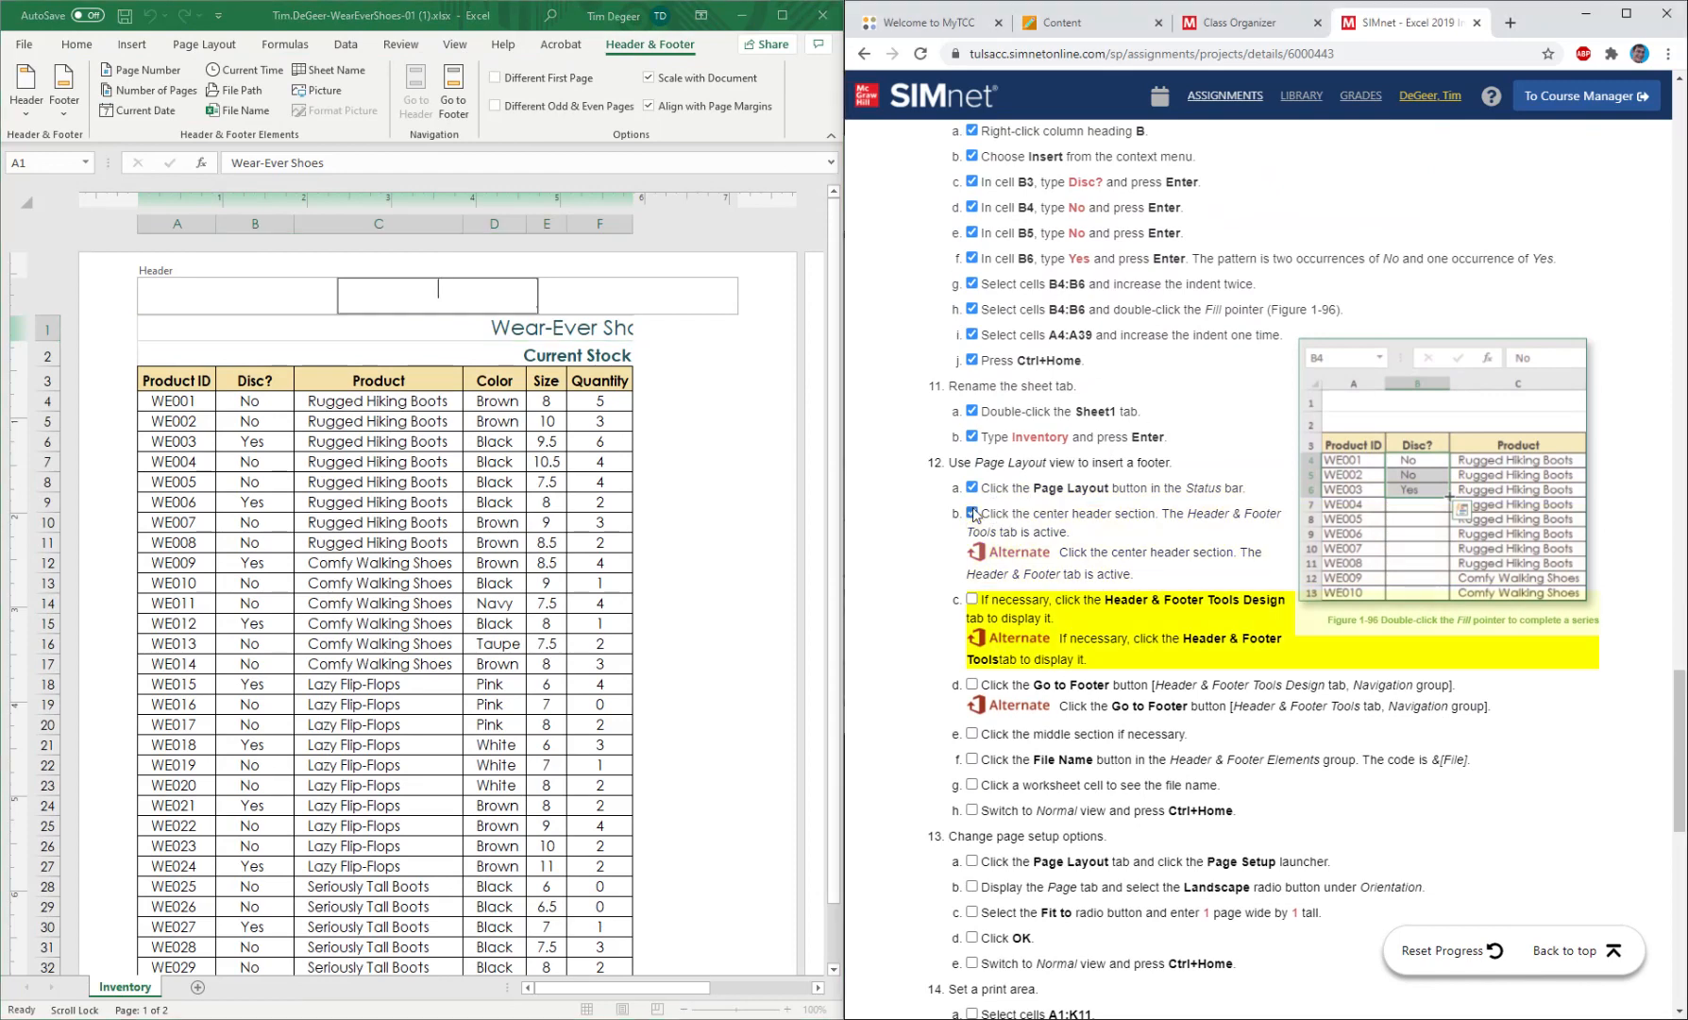
{"action": "left_click", "coordinate": [972, 599]}
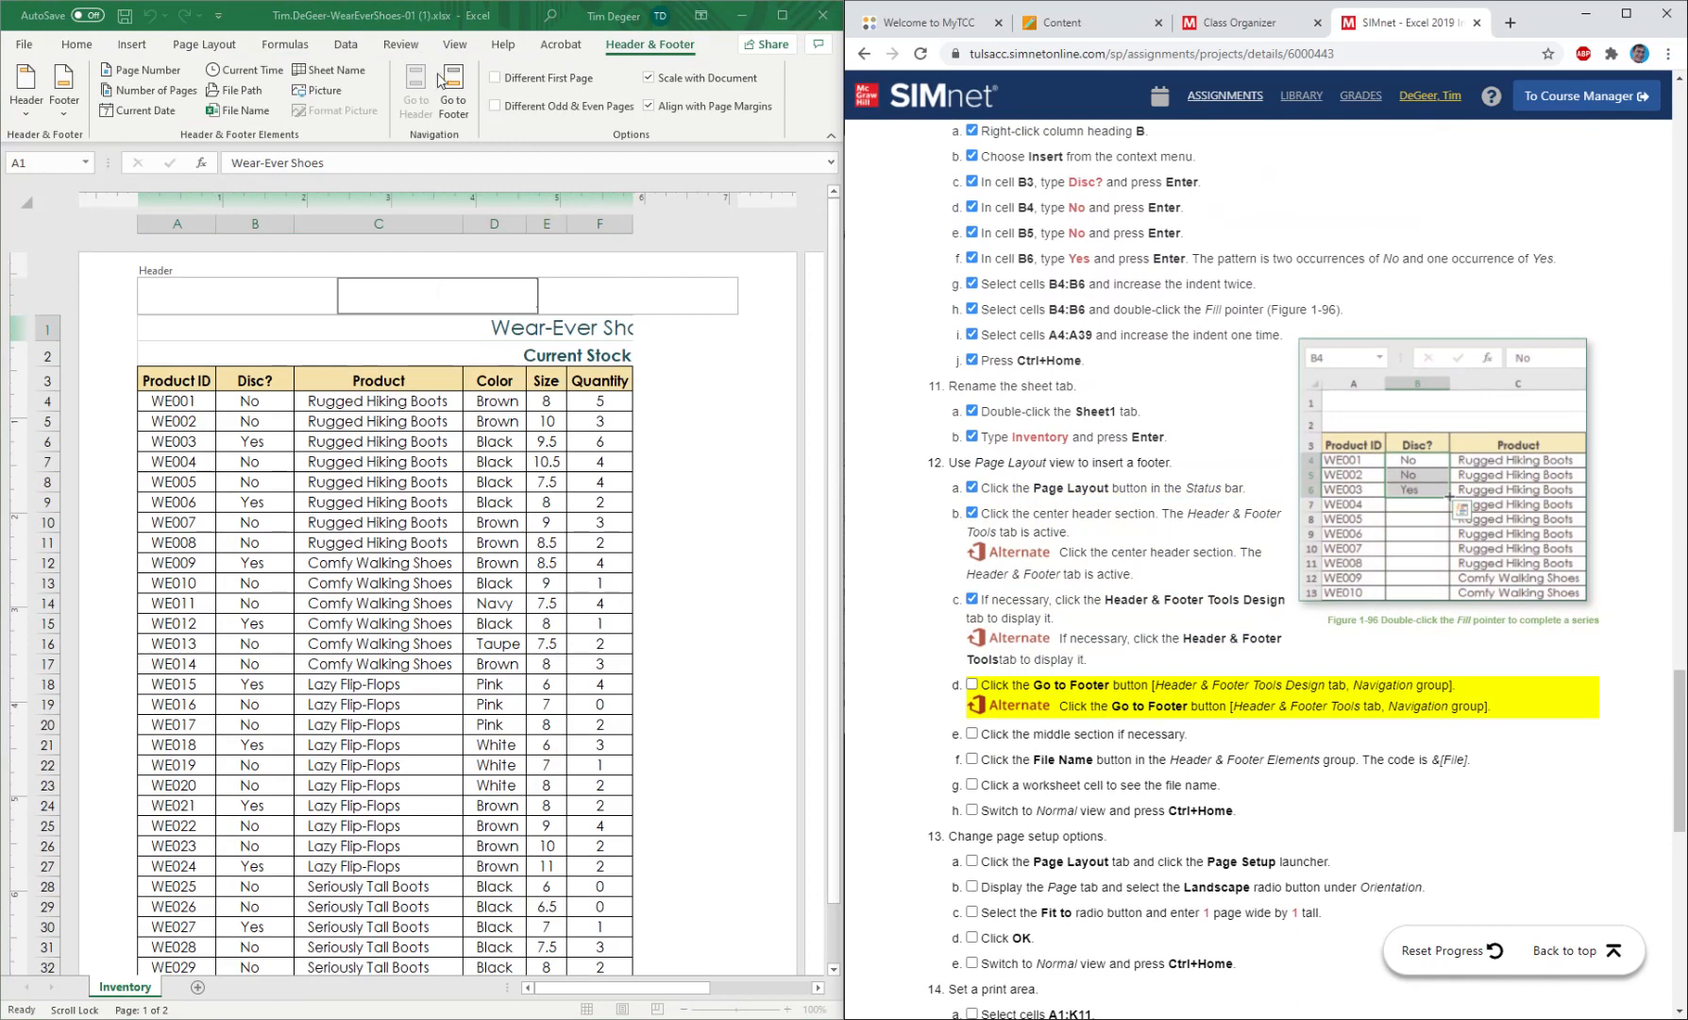
Go from the header to the center footer section and mark instructions 12d and 12e as completed.
{"action": "left_click", "coordinate": [454, 104]}
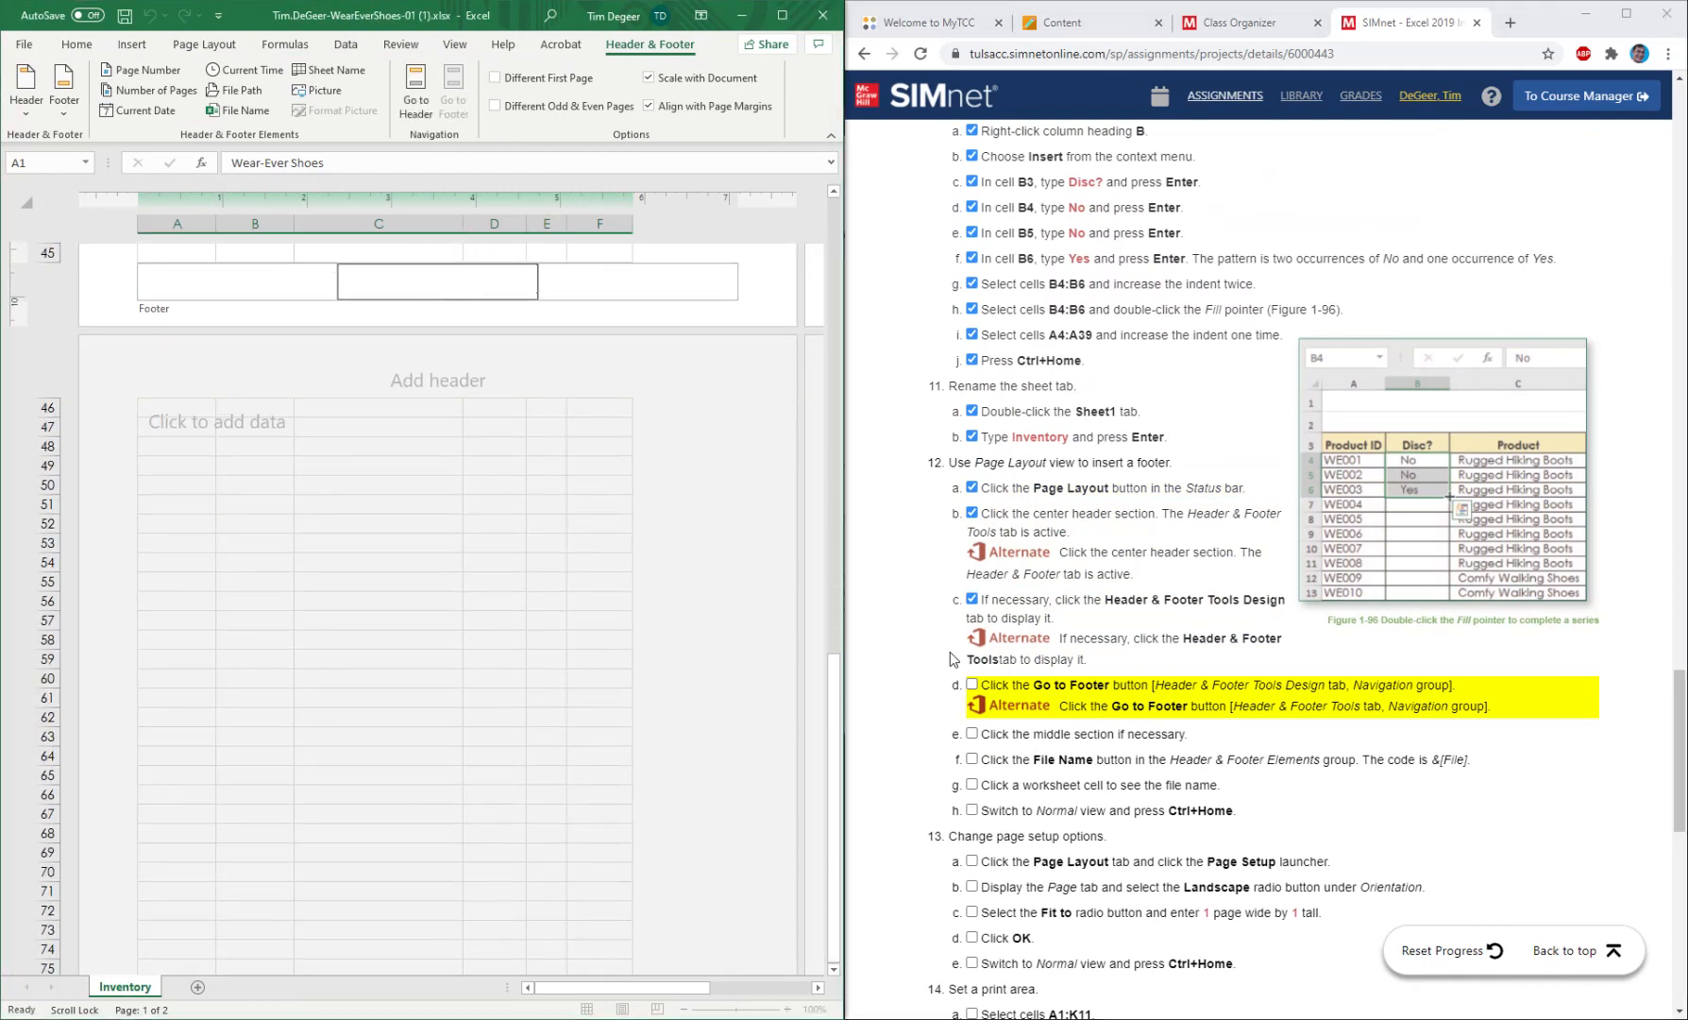
{"action": "left_click", "coordinate": [972, 686]}
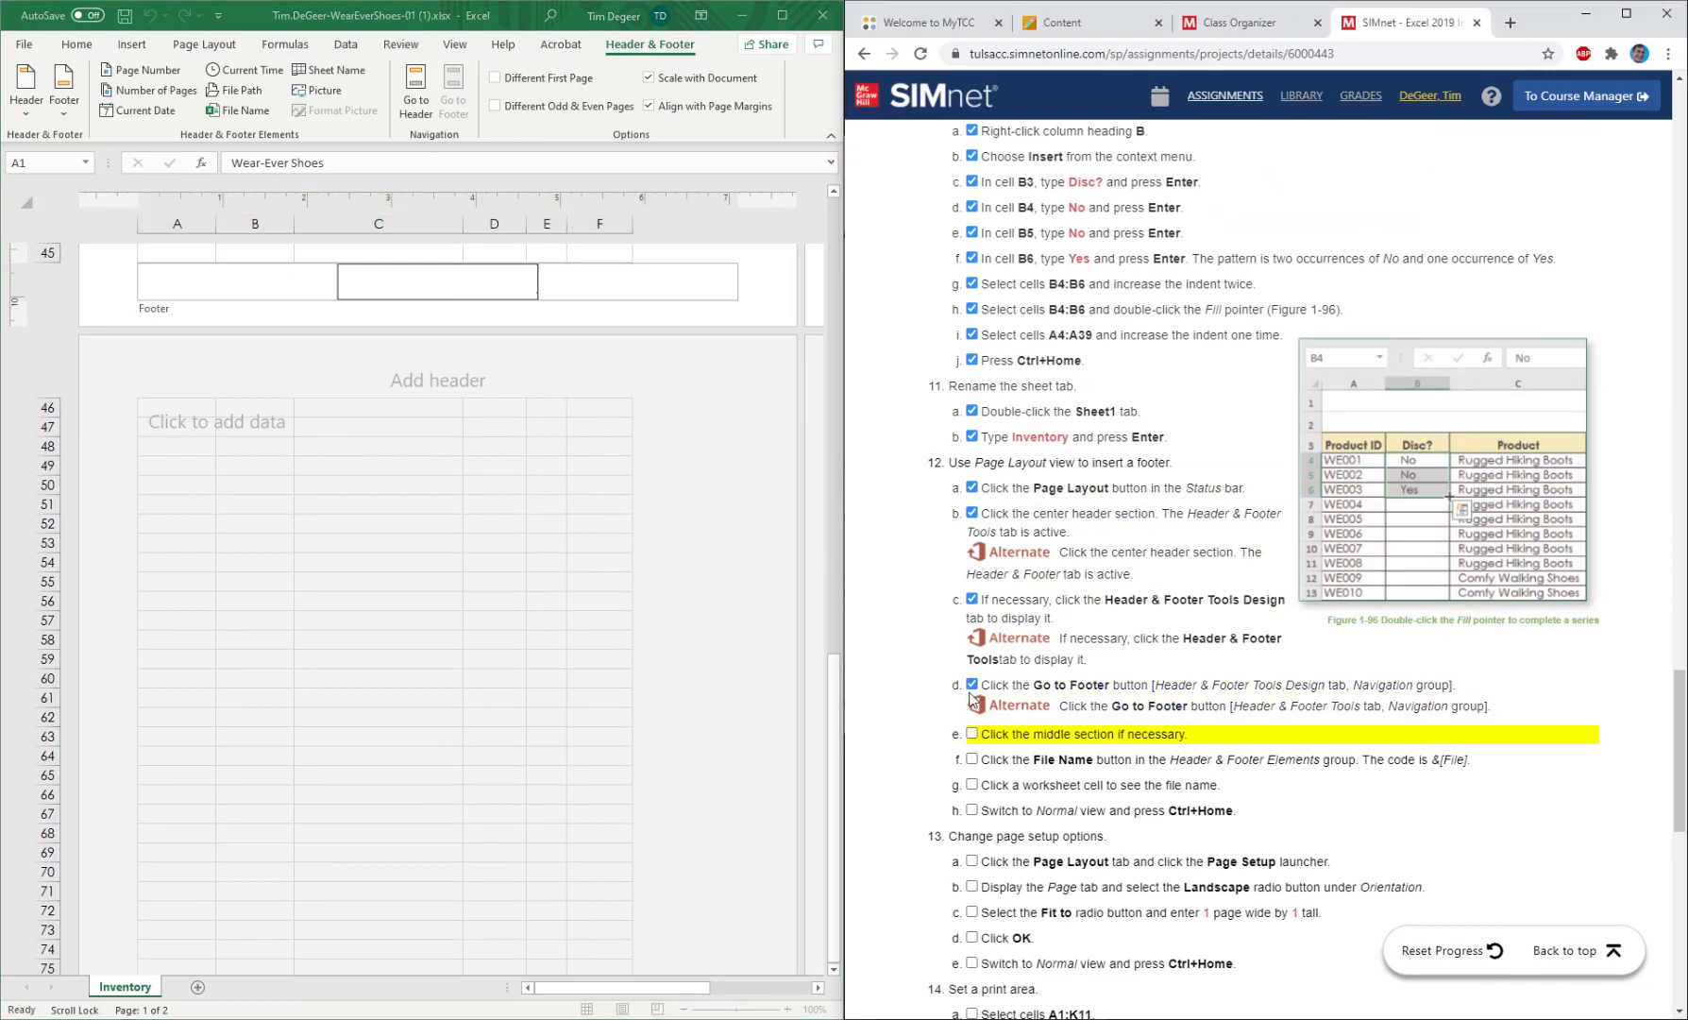
{"action": "left_click", "coordinate": [972, 734]}
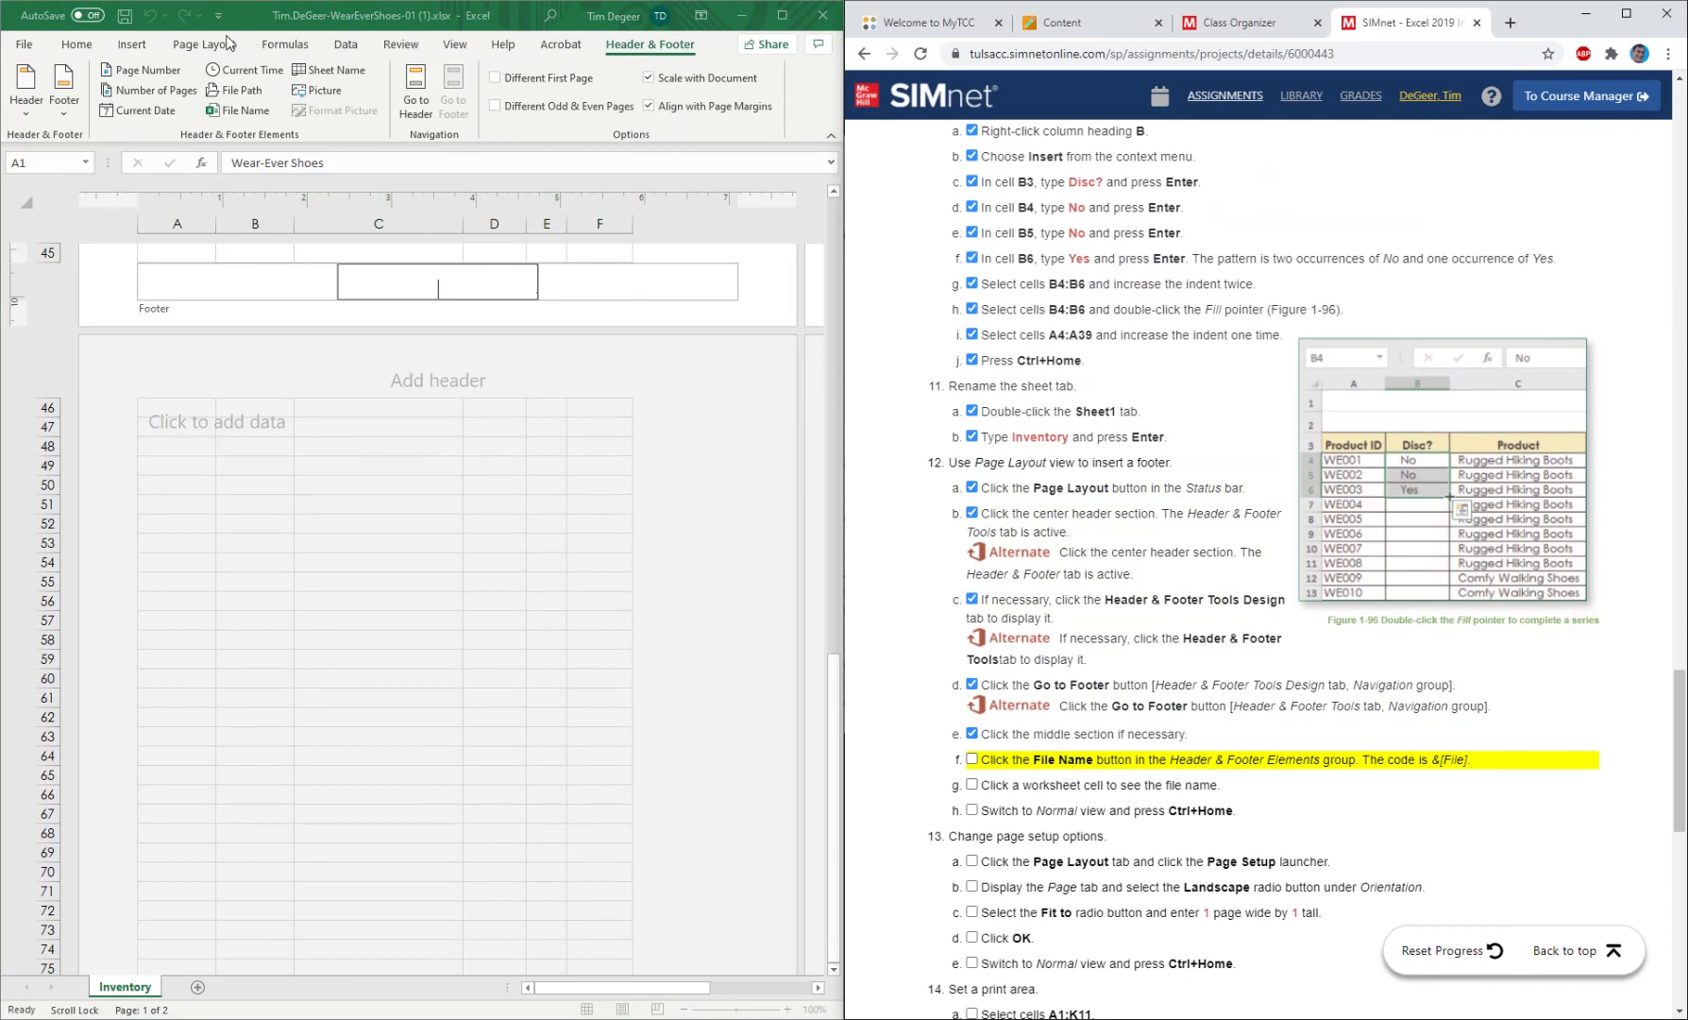
Insert the File Name element in the center footer, leave the footer for a worksheet cell, and mark instructions 12f and 12g as completed.
{"action": "left_click", "coordinate": [239, 110]}
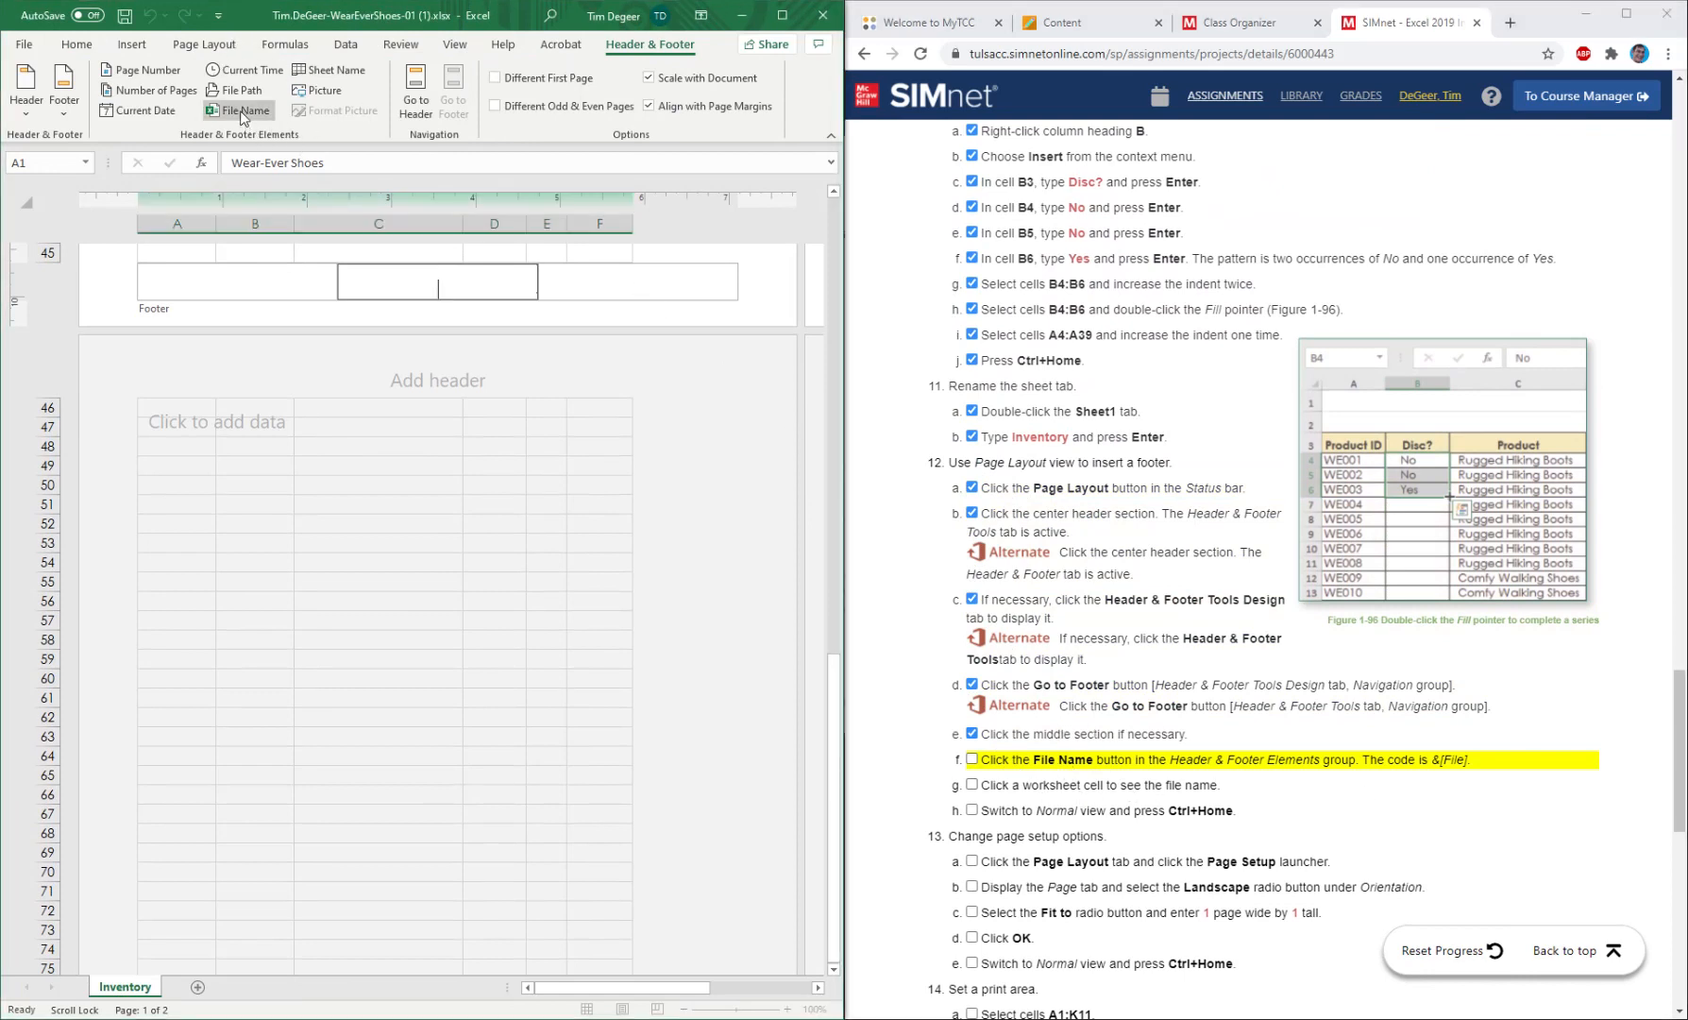
{"action": "left_click", "coordinate": [242, 112]}
{"action": "left_click", "coordinate": [443, 248]}
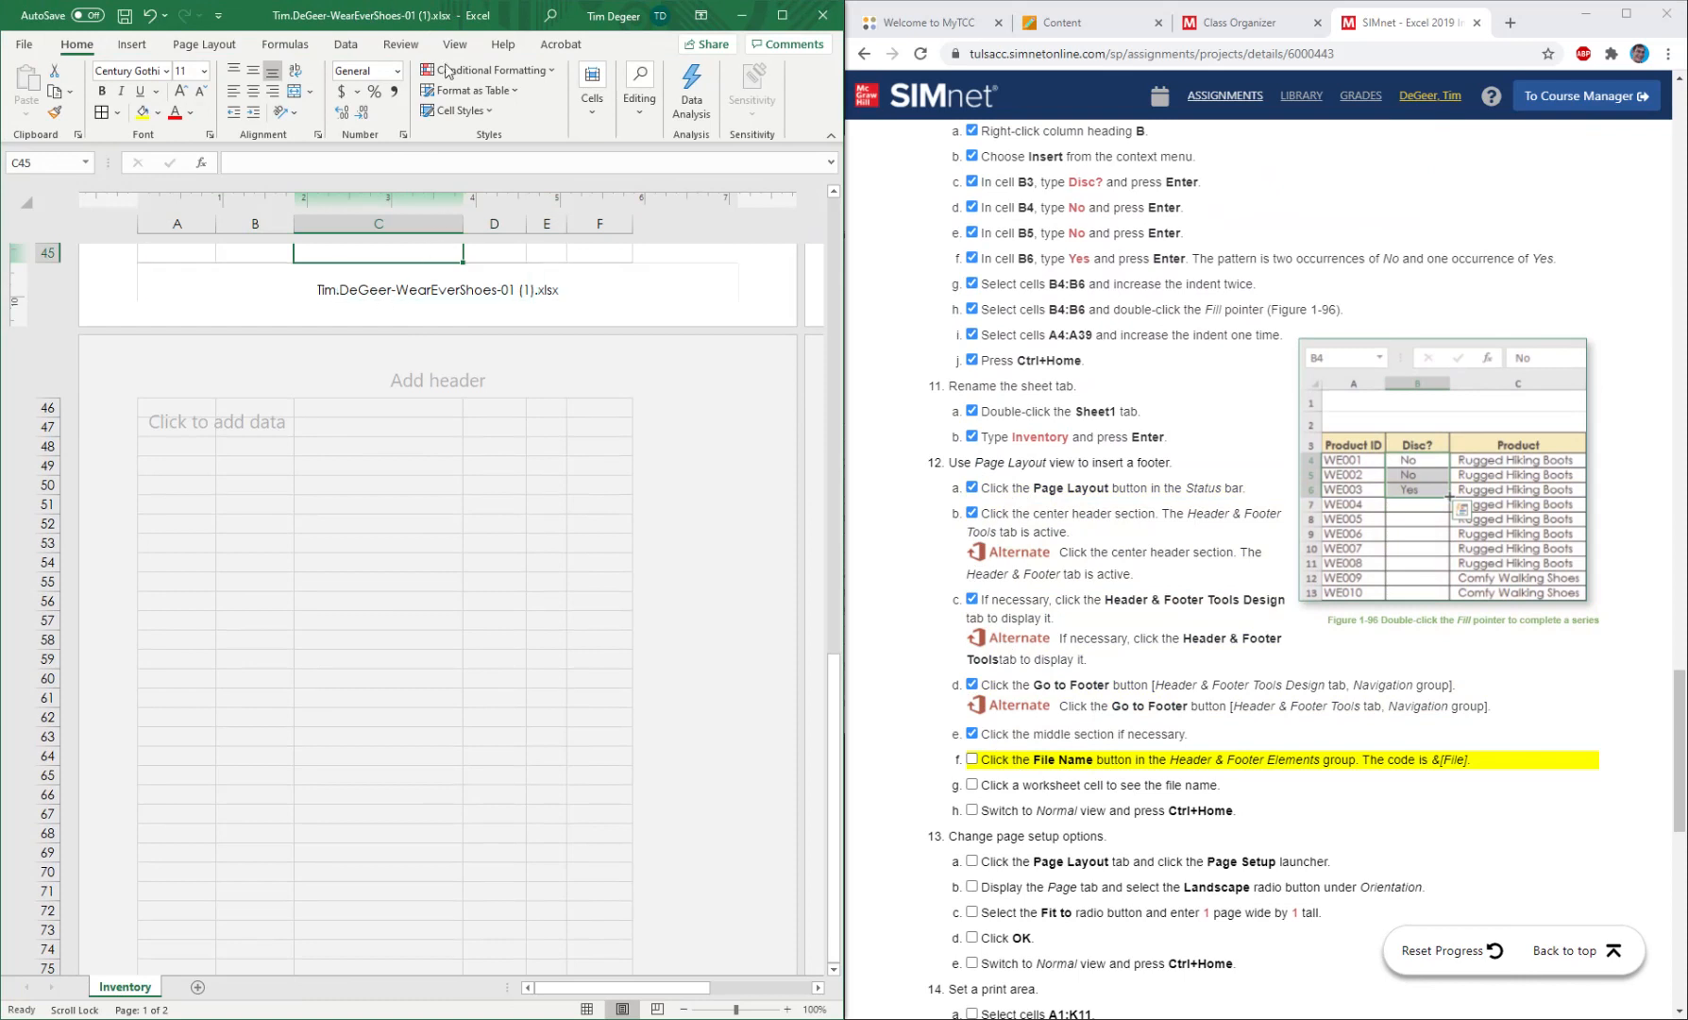
{"action": "left_click", "coordinate": [972, 760]}
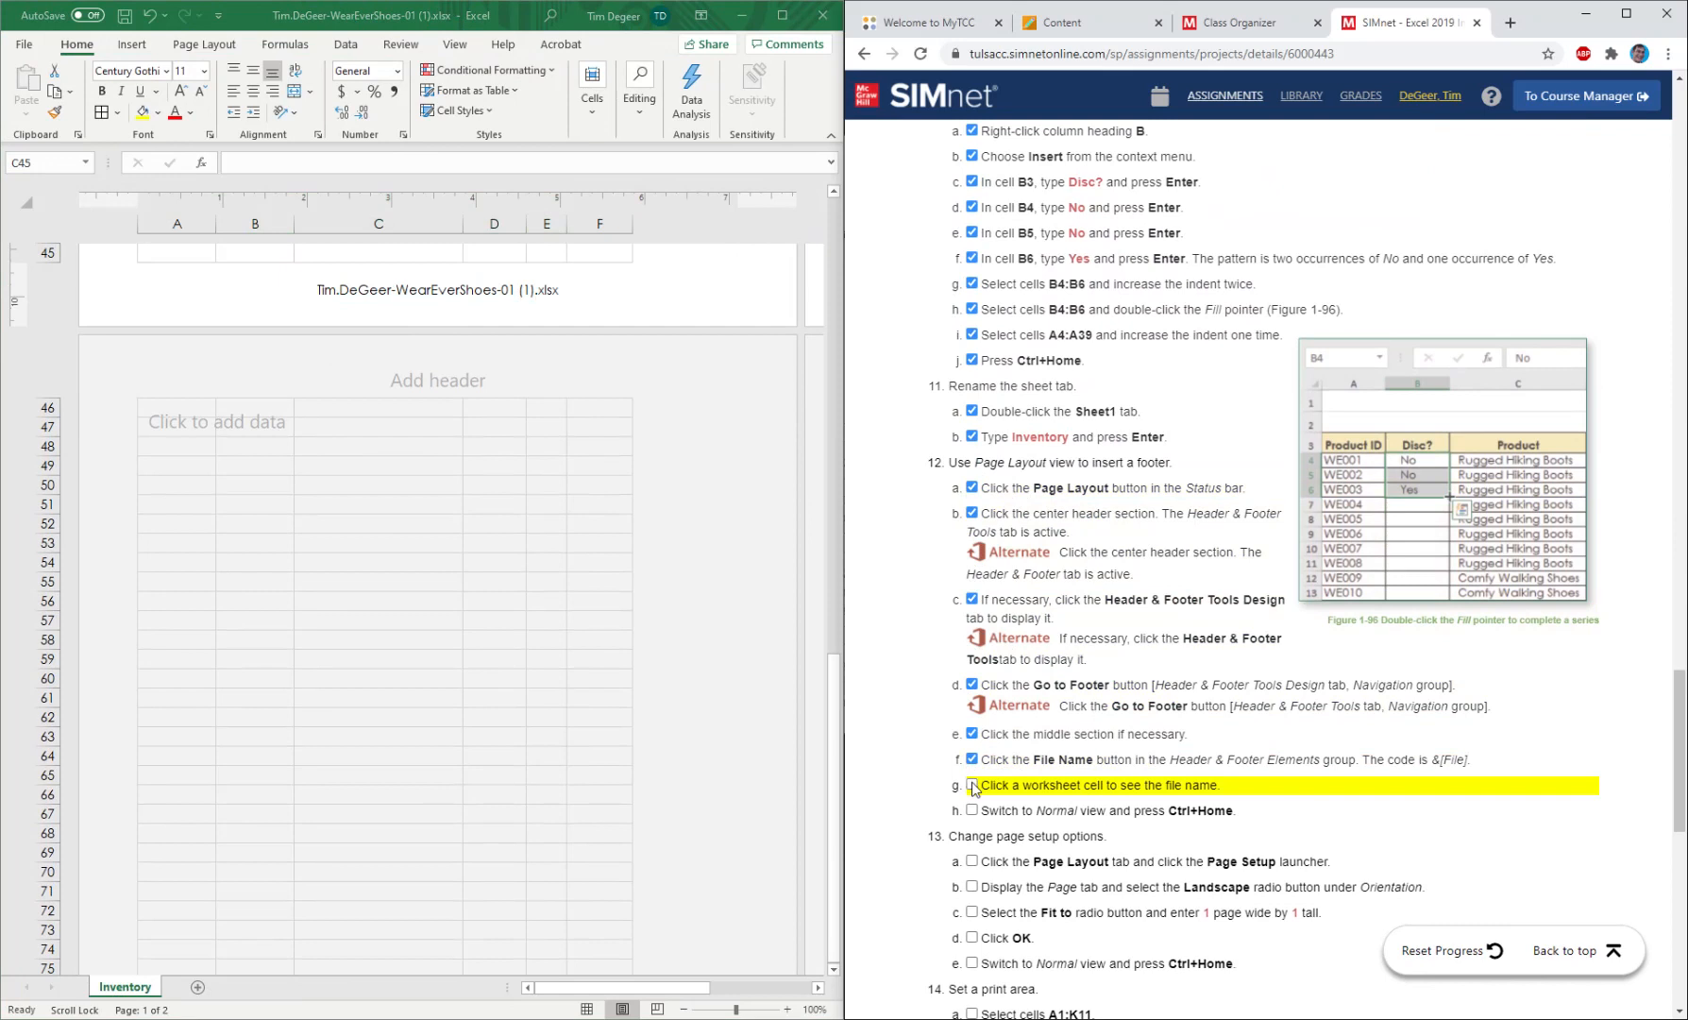
{"action": "left_click", "coordinate": [973, 784]}
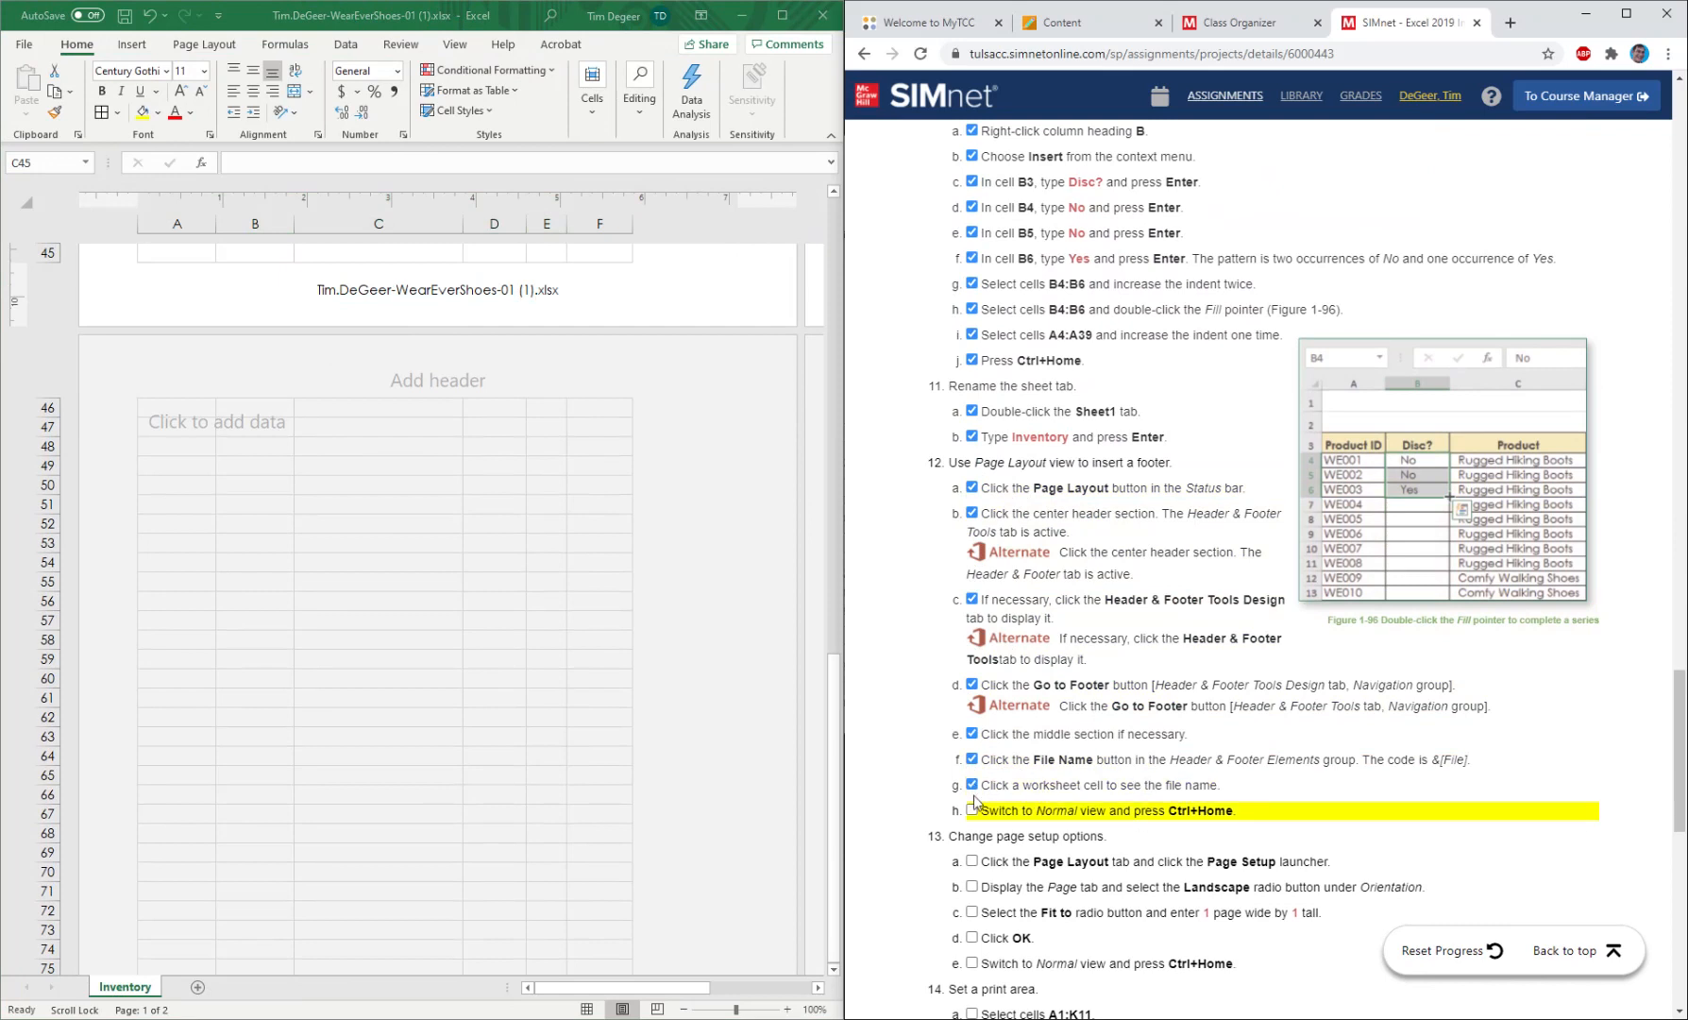
Switch back to Normal view, return to cell A1, and mark instruction 12h as completed.
{"action": "left_click", "coordinate": [590, 1009]}
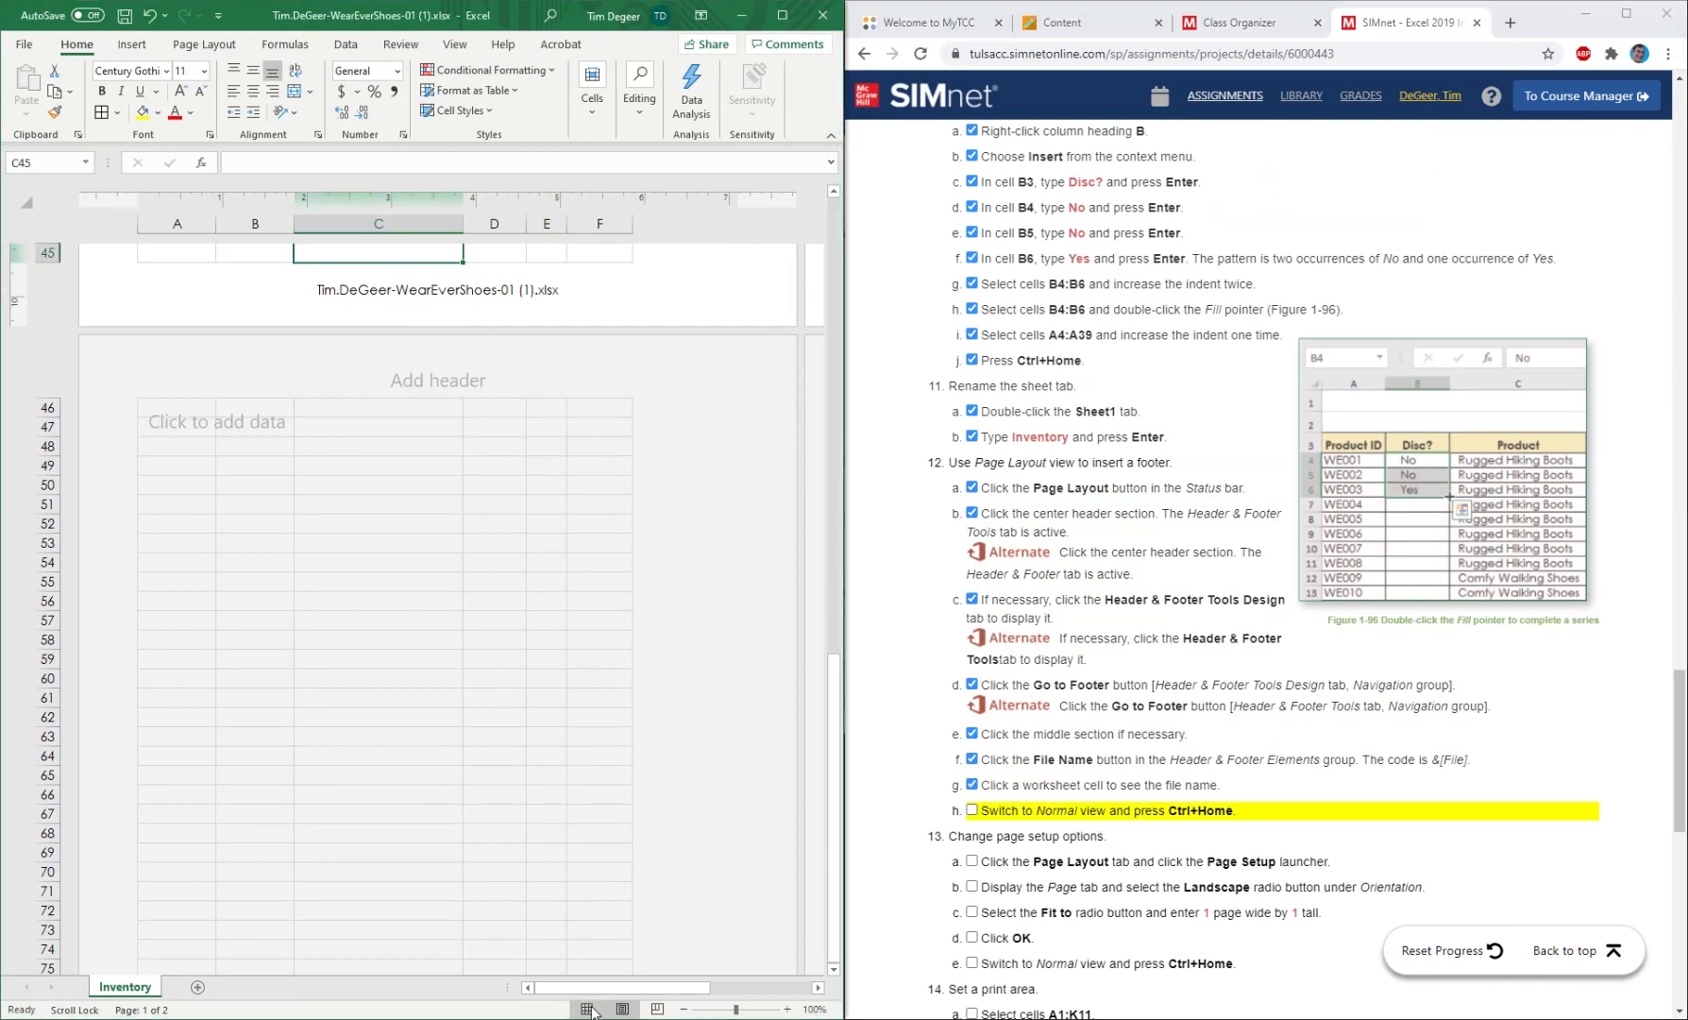
{"action": "left_click", "coordinate": [587, 1009]}
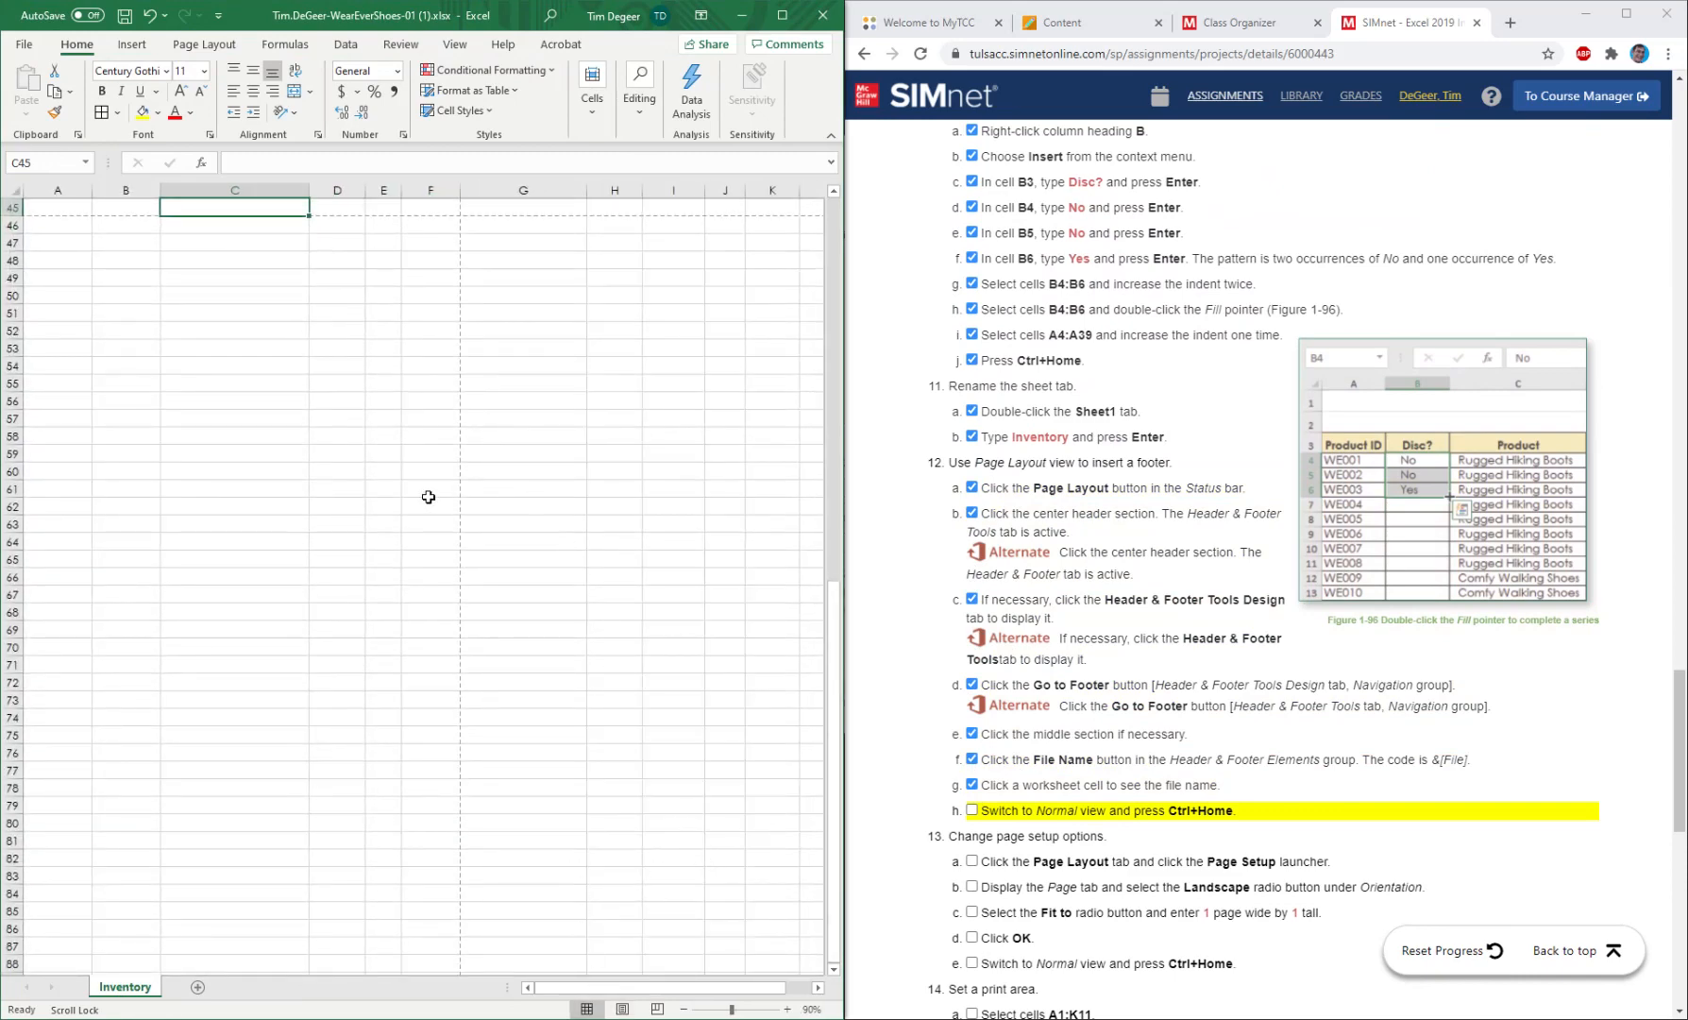
{"action": "key", "text": "ctrl+Home"}
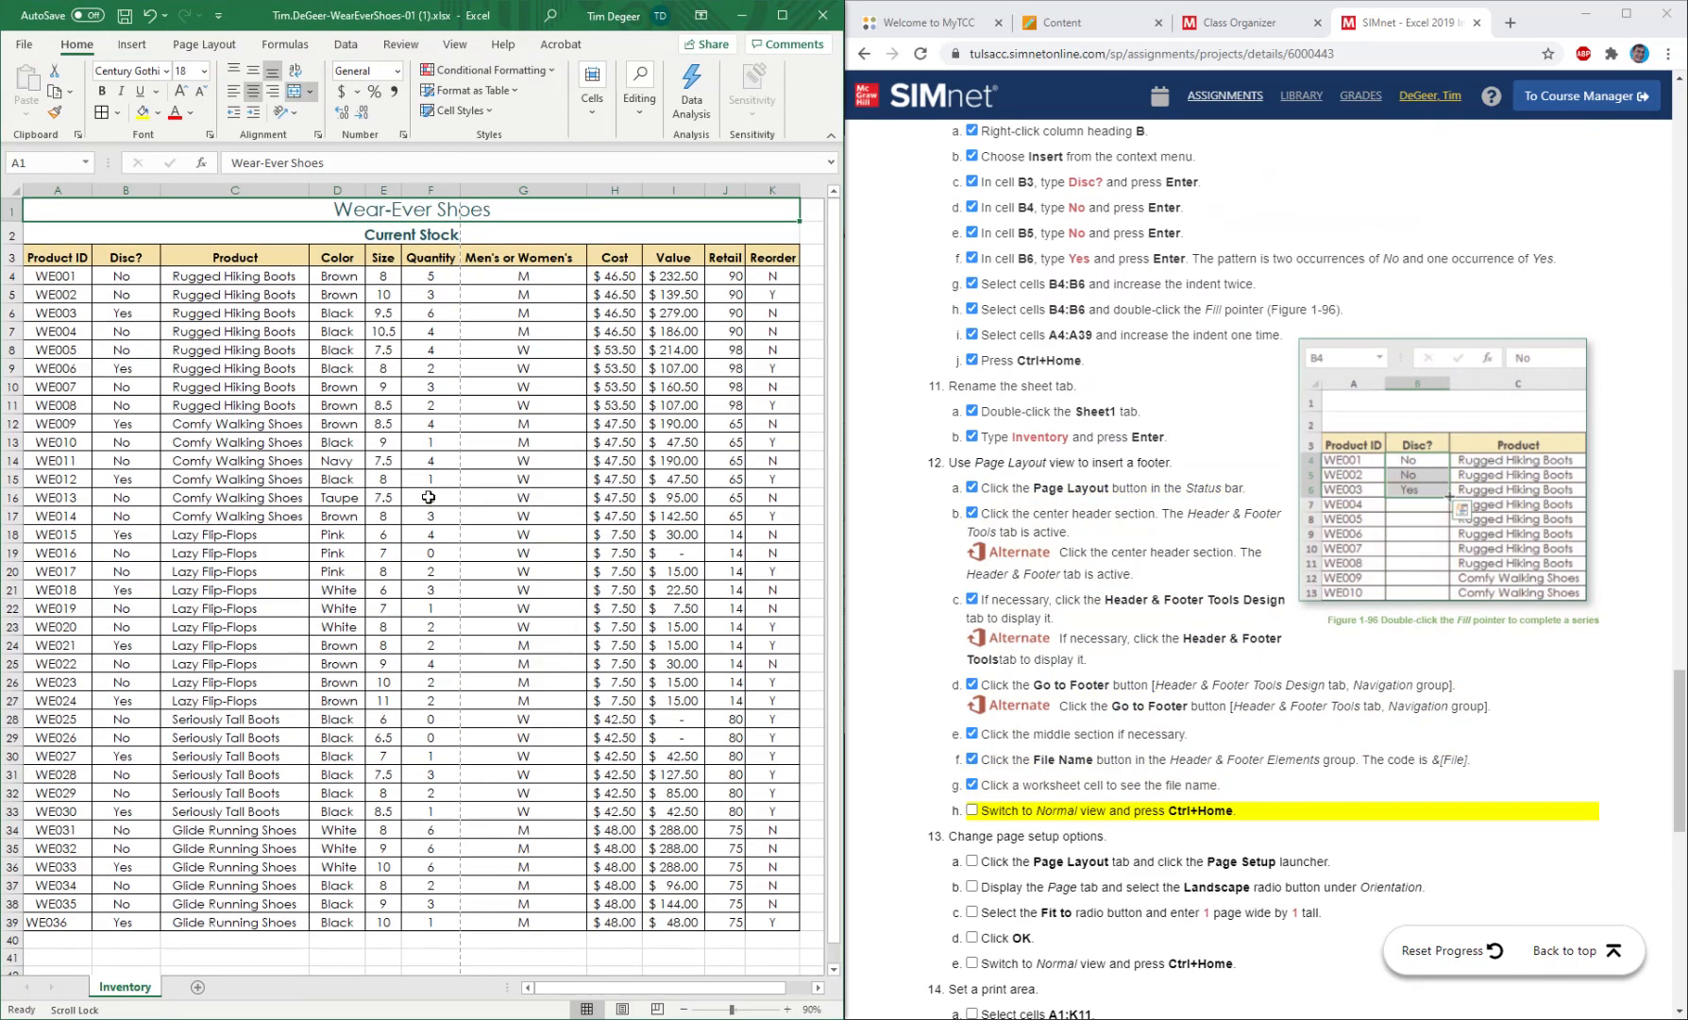
{"action": "left_click", "coordinate": [972, 810]}
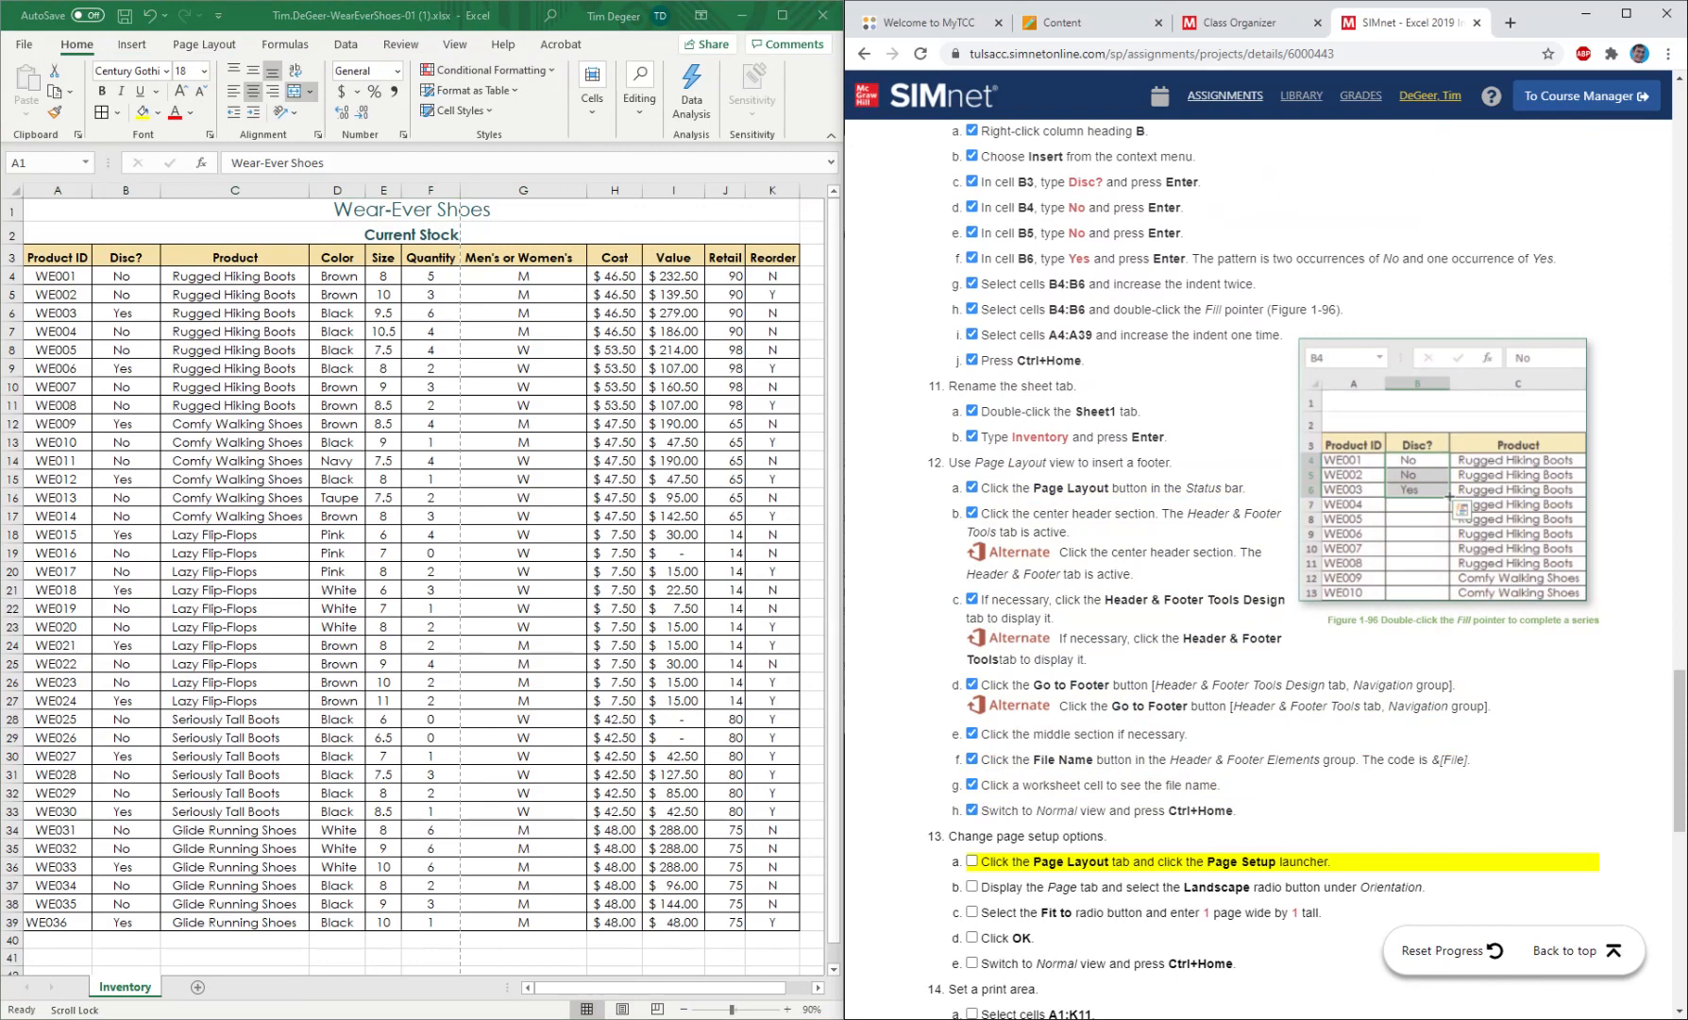
Check both pages of the worksheet in the print preview, then return to the worksheet.
{"action": "scroll", "coordinate": [1164, 670], "scroll_direction": "down", "scroll_amount": 4}
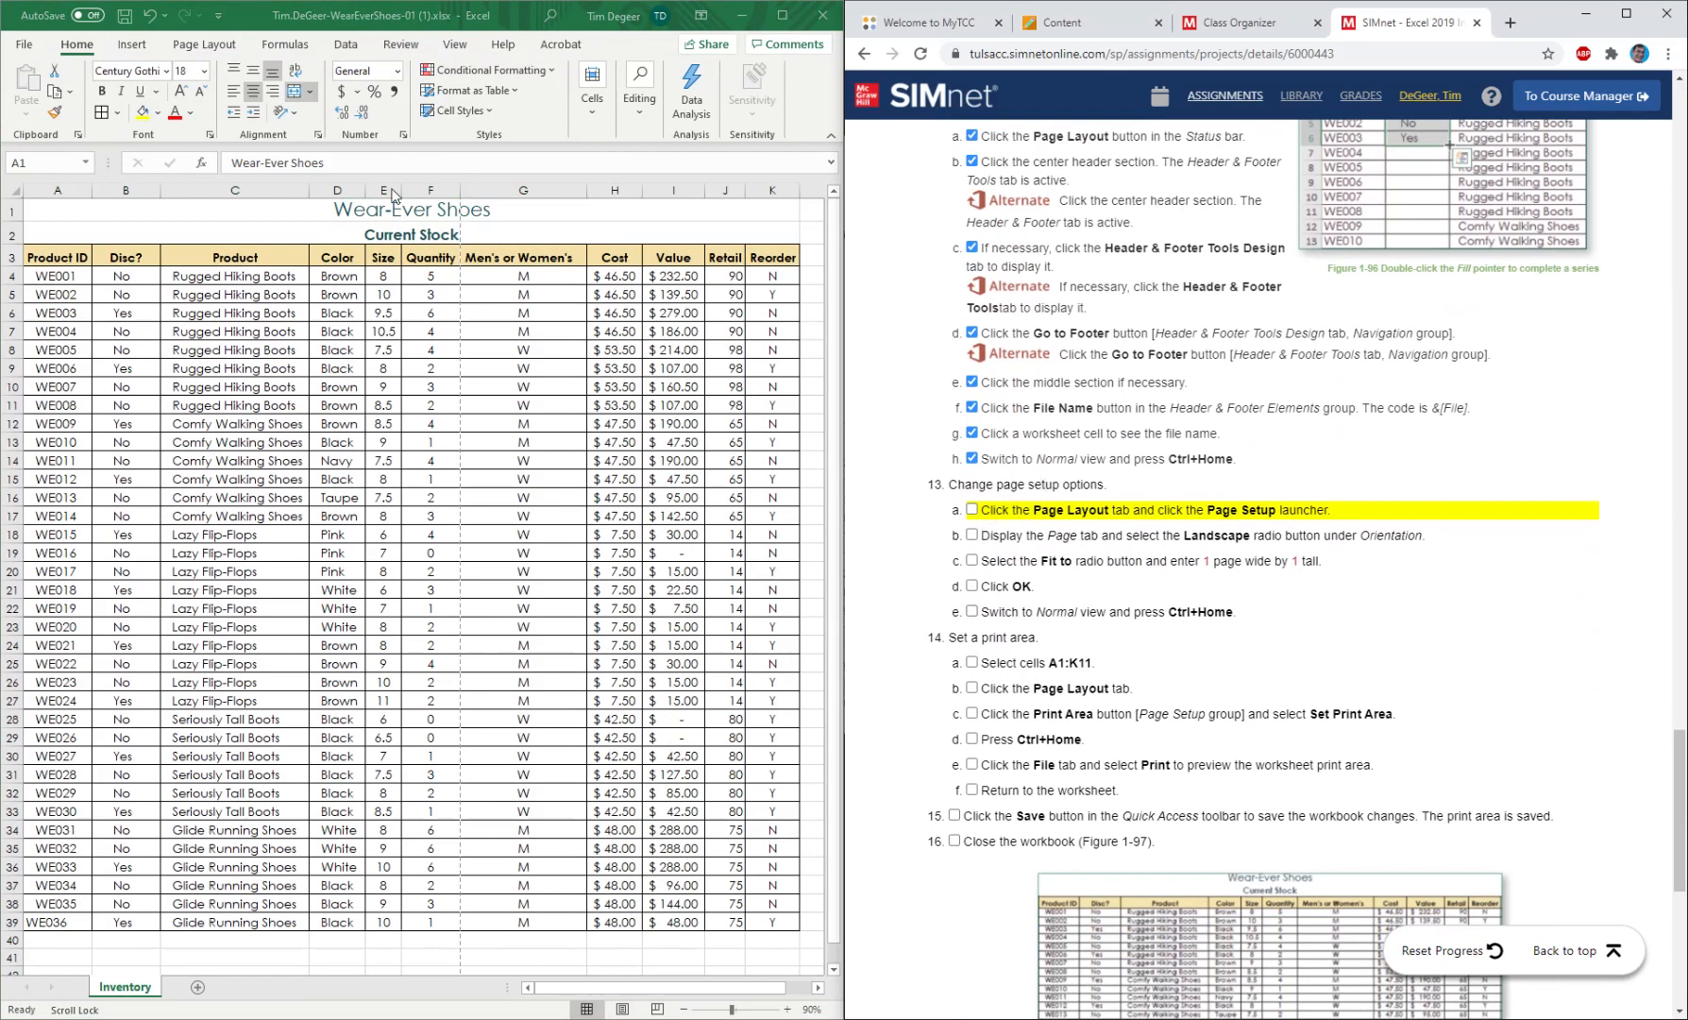
{"action": "left_click", "coordinate": [226, 47]}
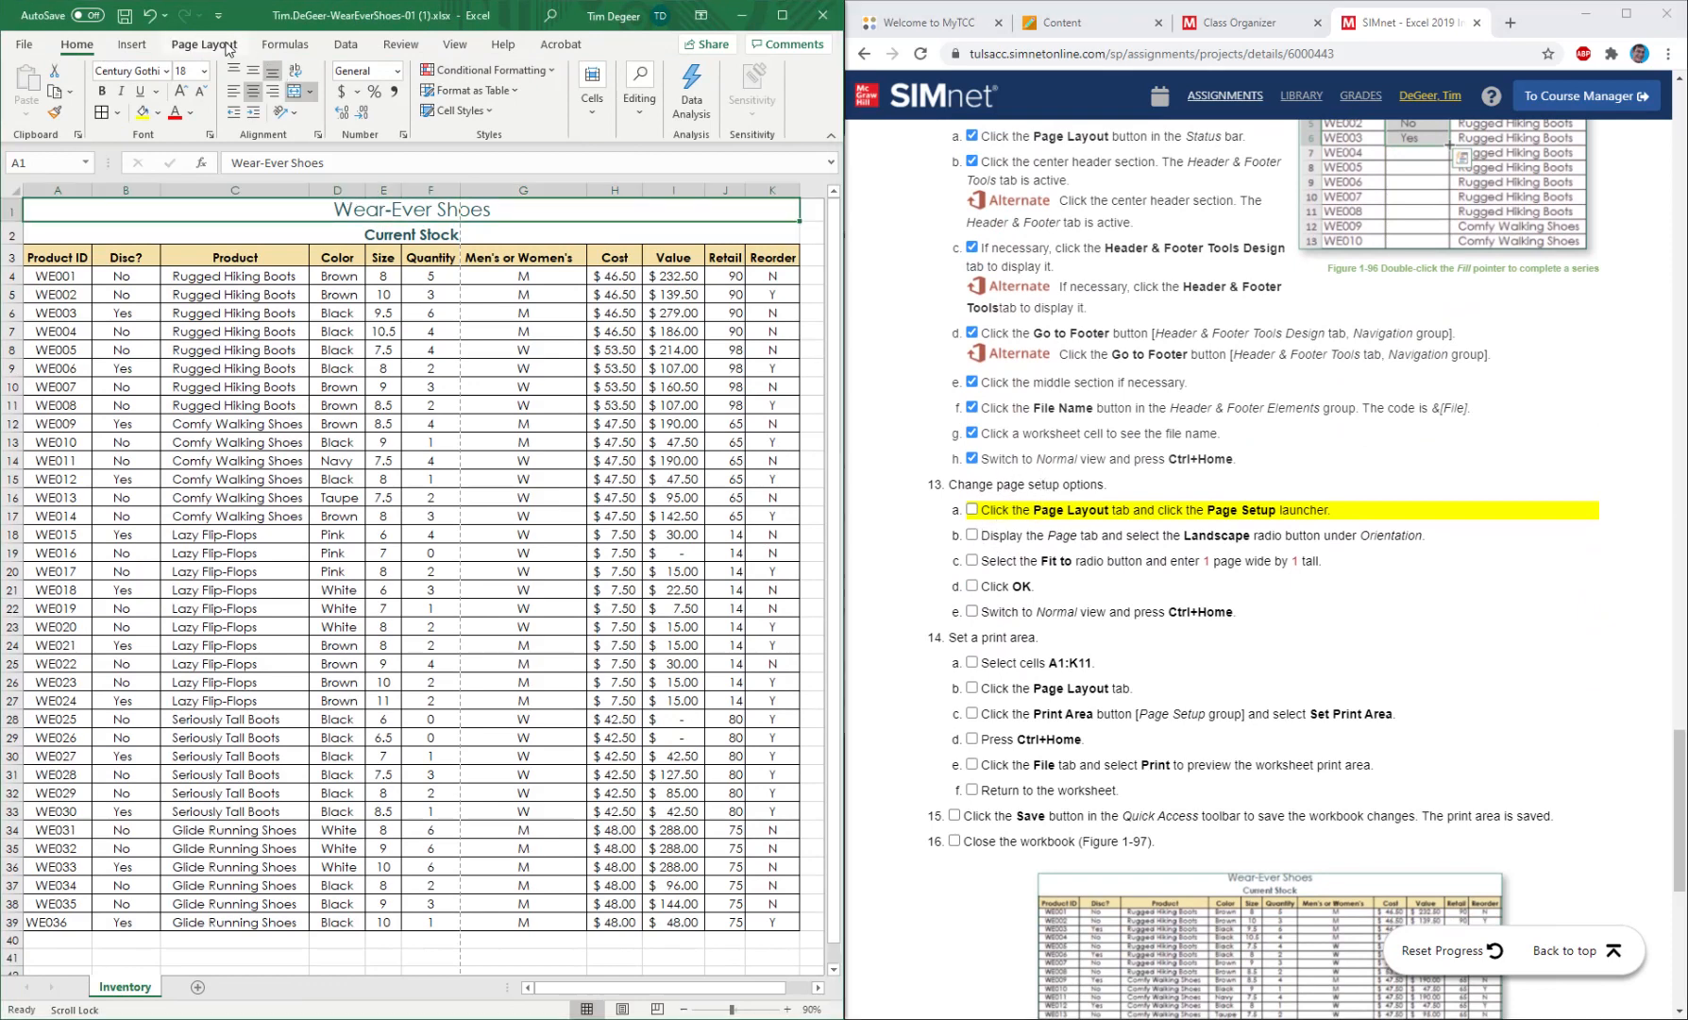
{"action": "left_click", "coordinate": [23, 45]}
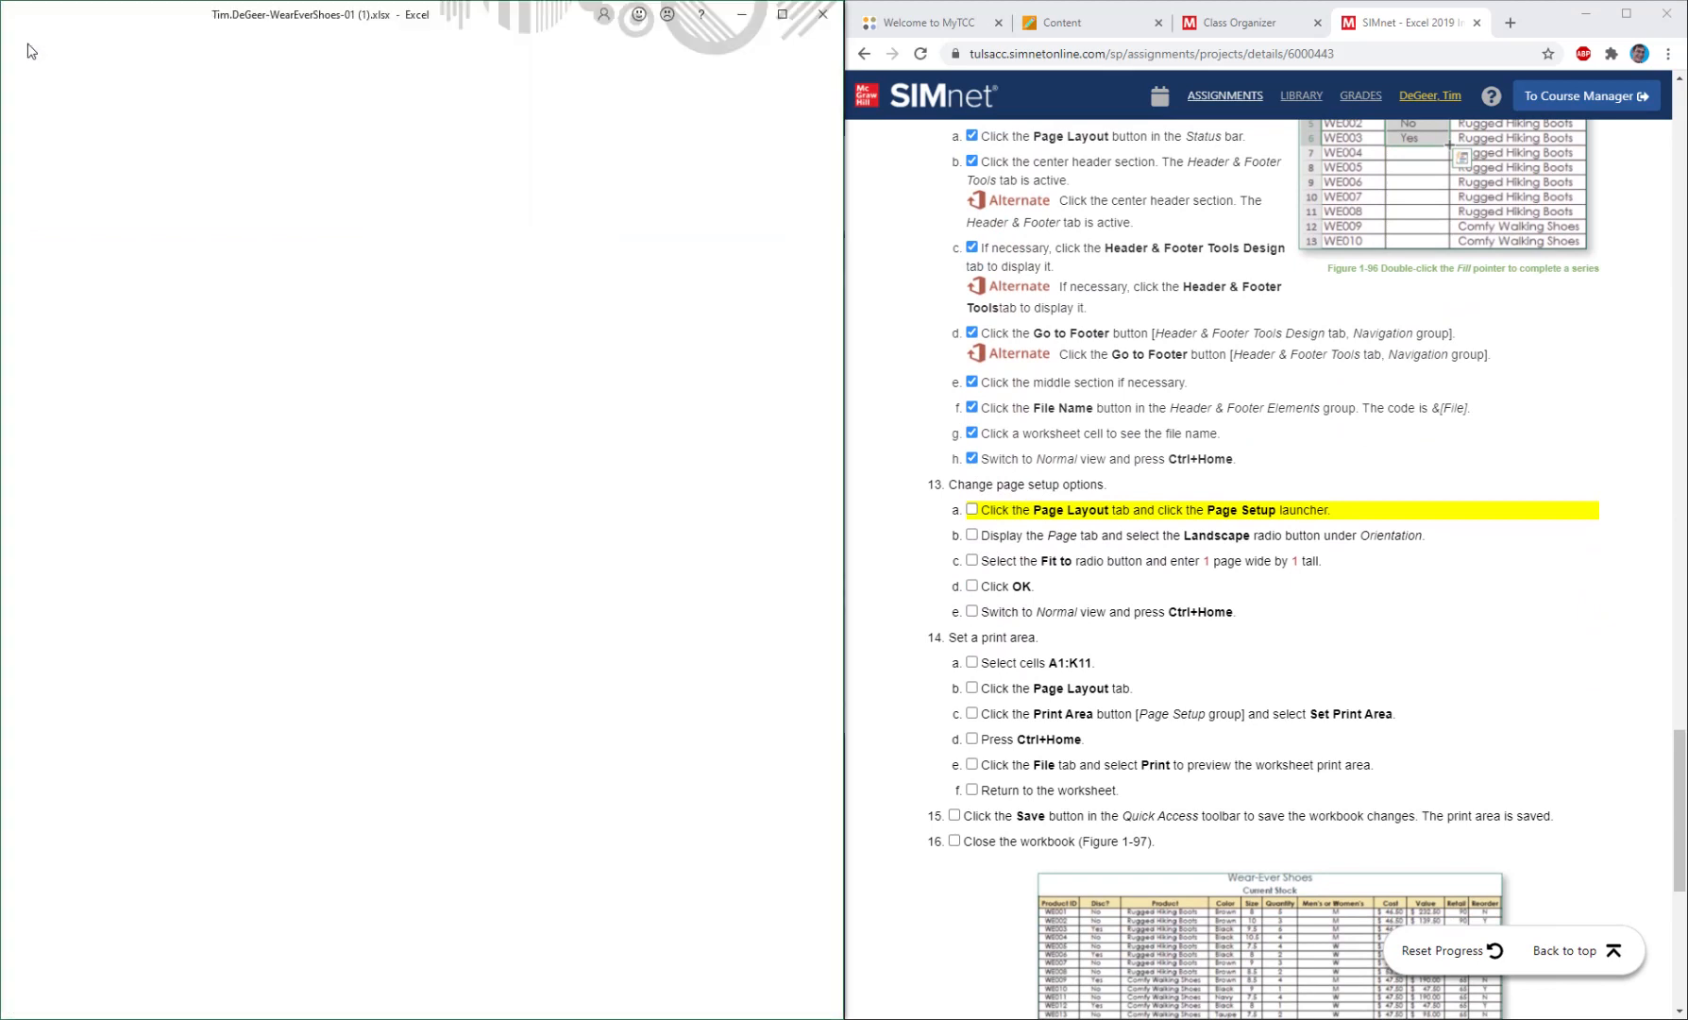
{"action": "left_click", "coordinate": [74, 372]}
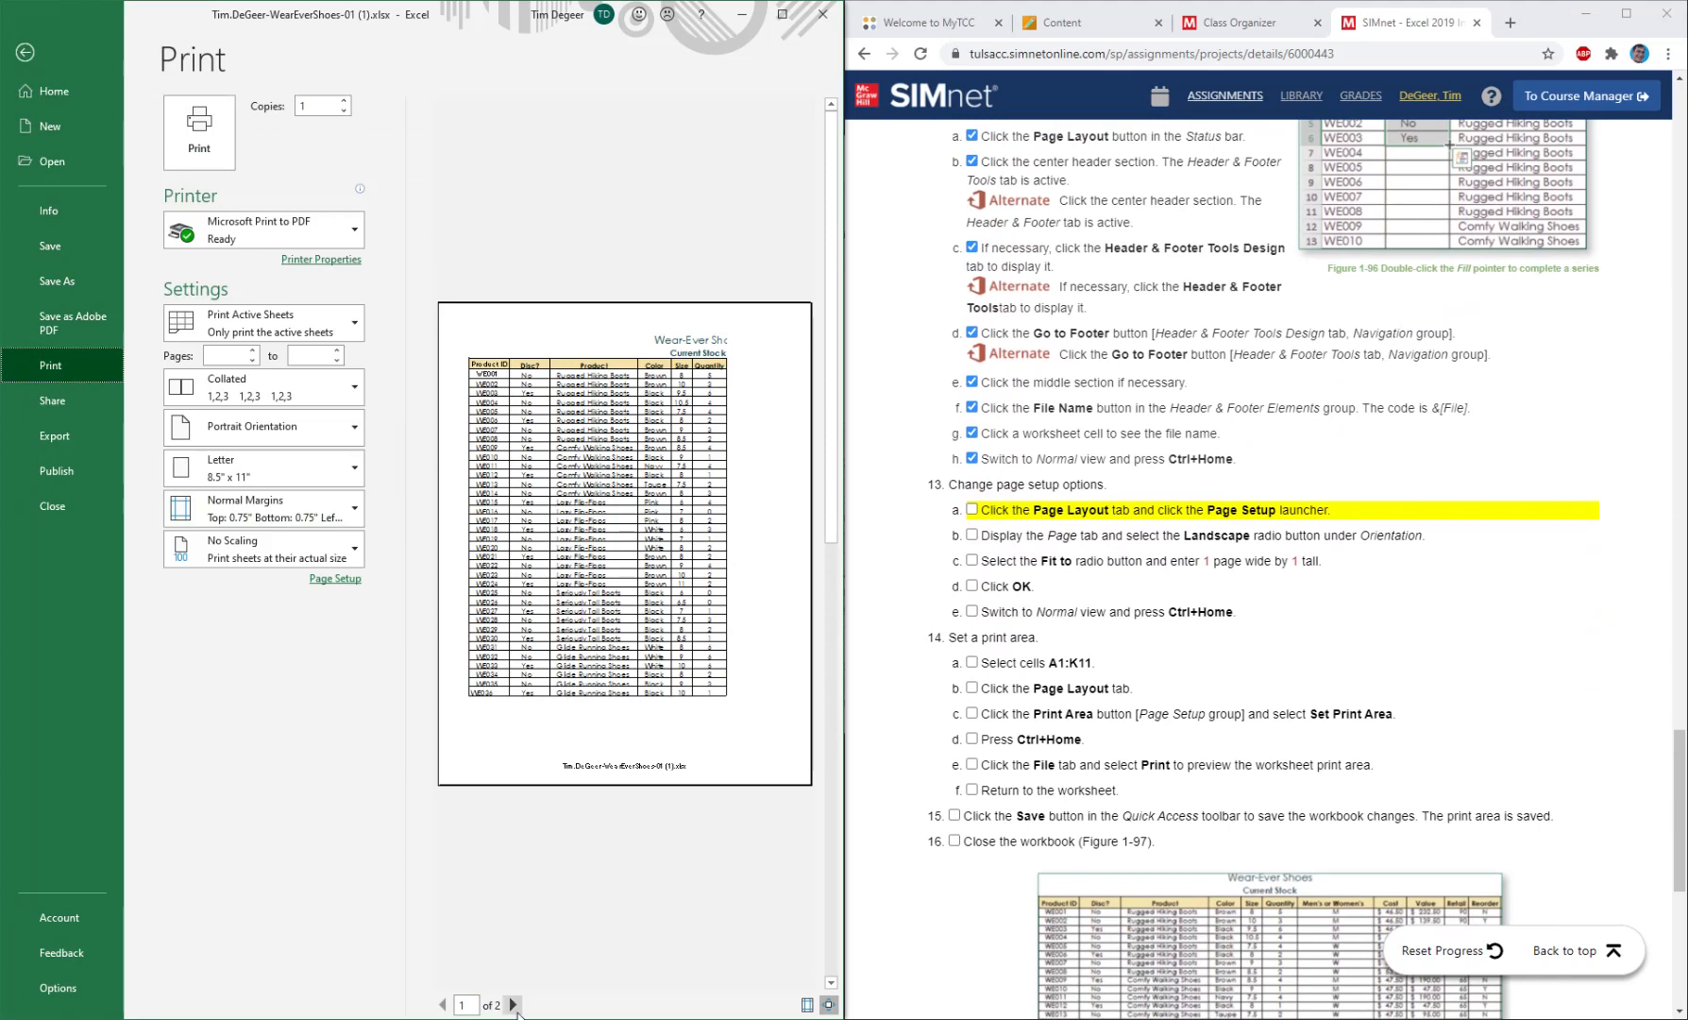
{"action": "left_click", "coordinate": [513, 1005]}
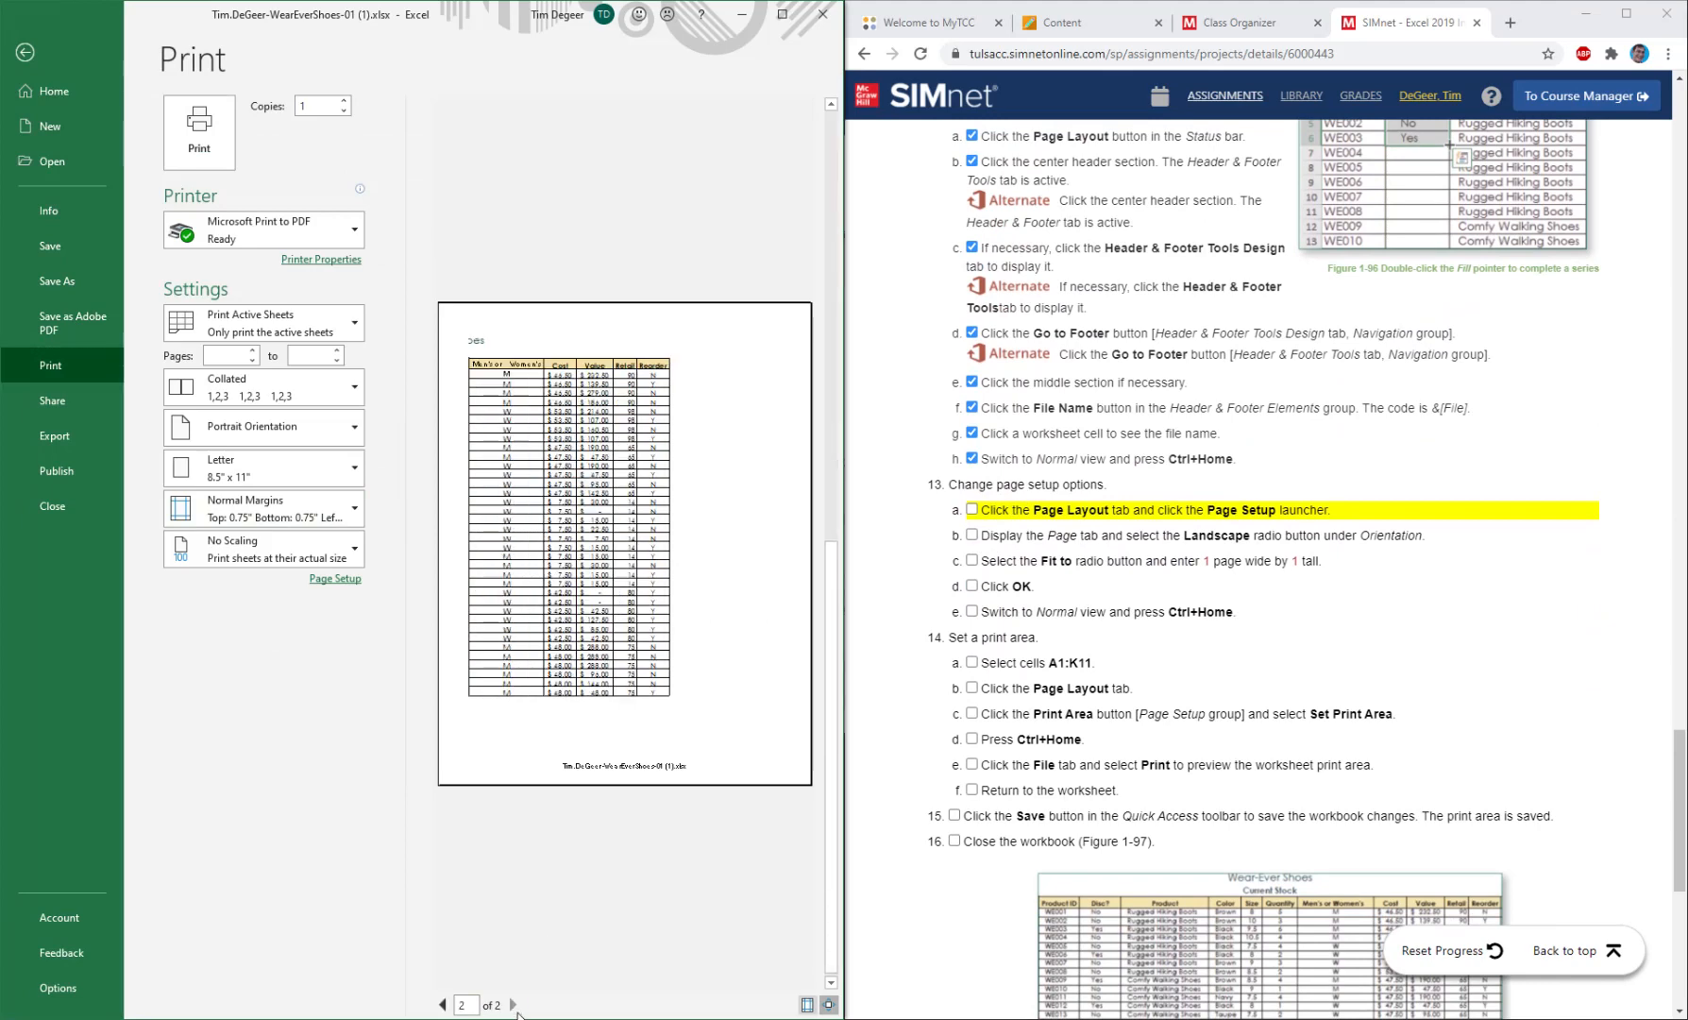
{"action": "left_click", "coordinate": [442, 1005]}
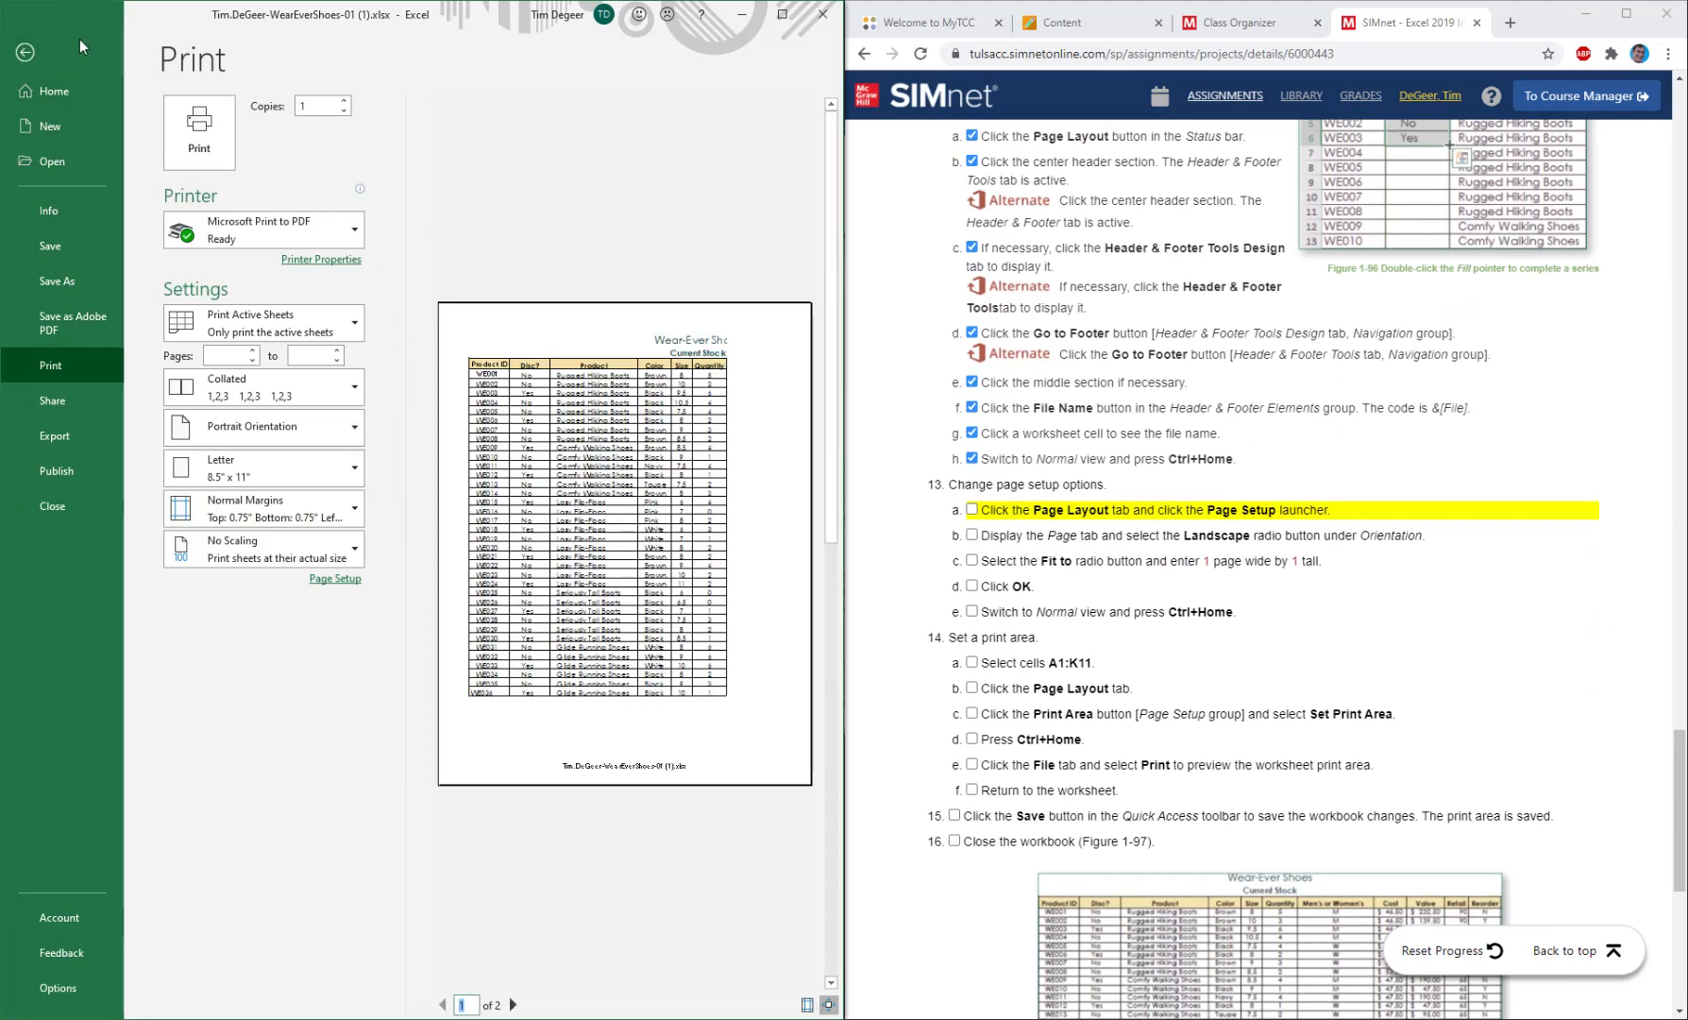
{"action": "left_click", "coordinate": [24, 52]}
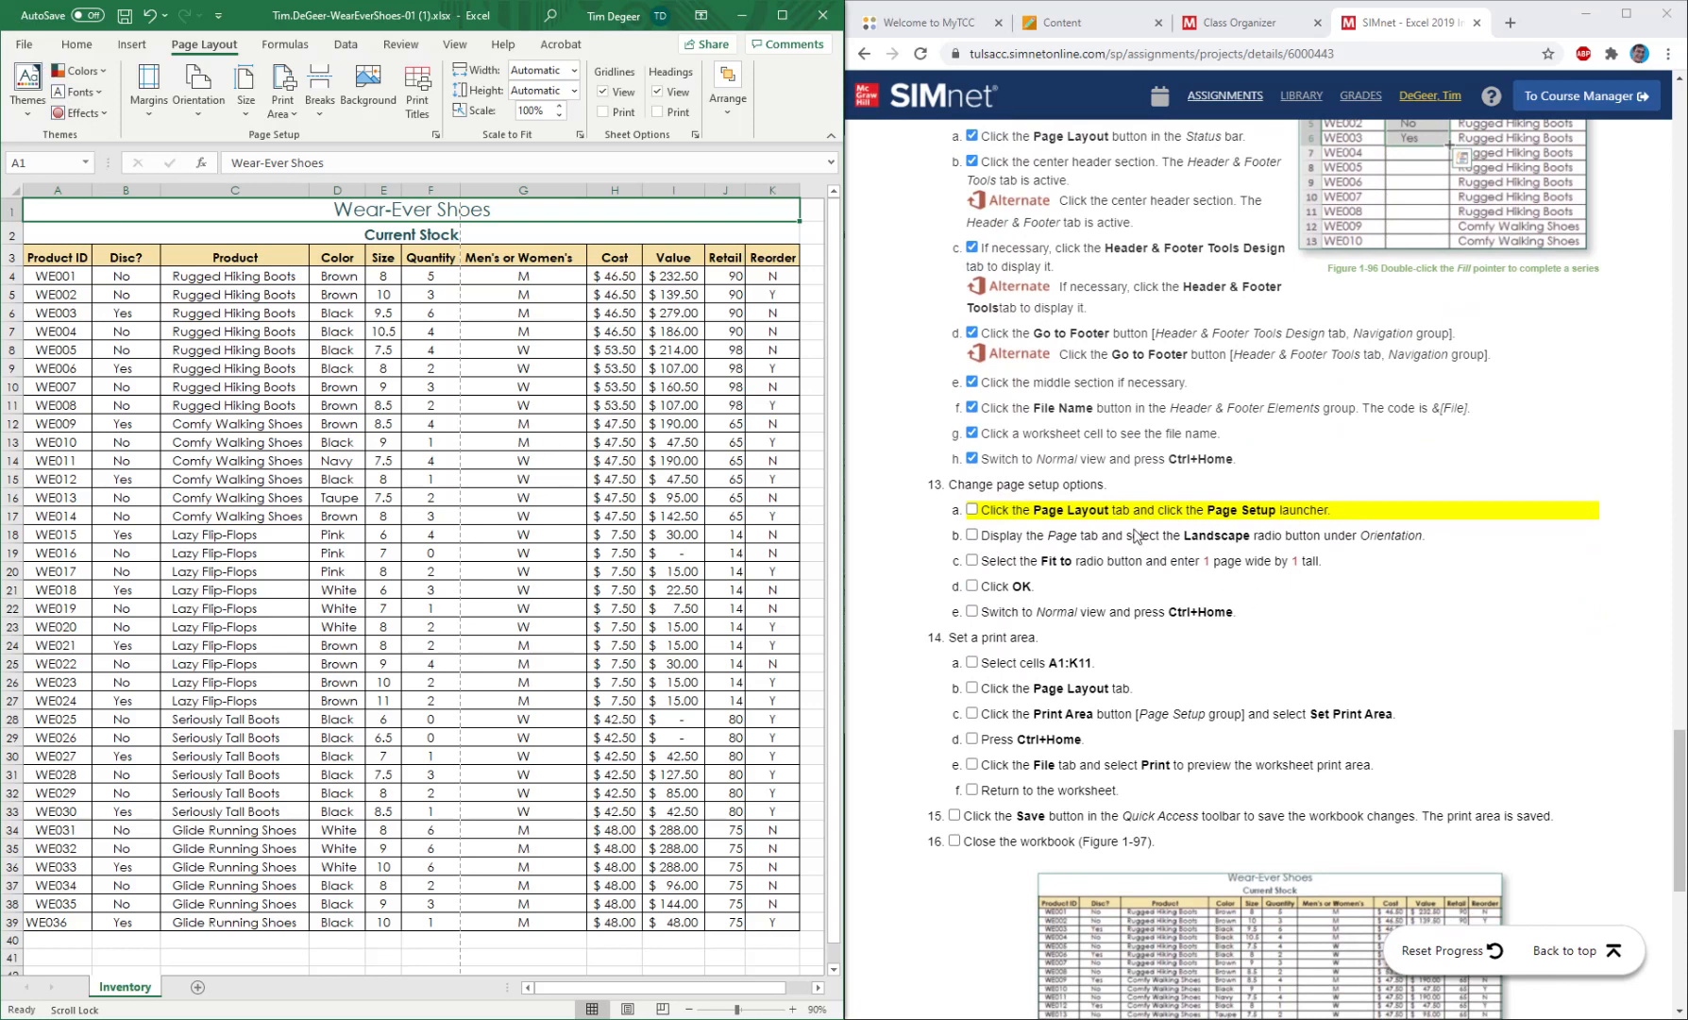
Set the page orientation to Landscape and the scaling to fit 1 page wide by 1 tall in Page Setup.
{"action": "left_click", "coordinate": [435, 134]}
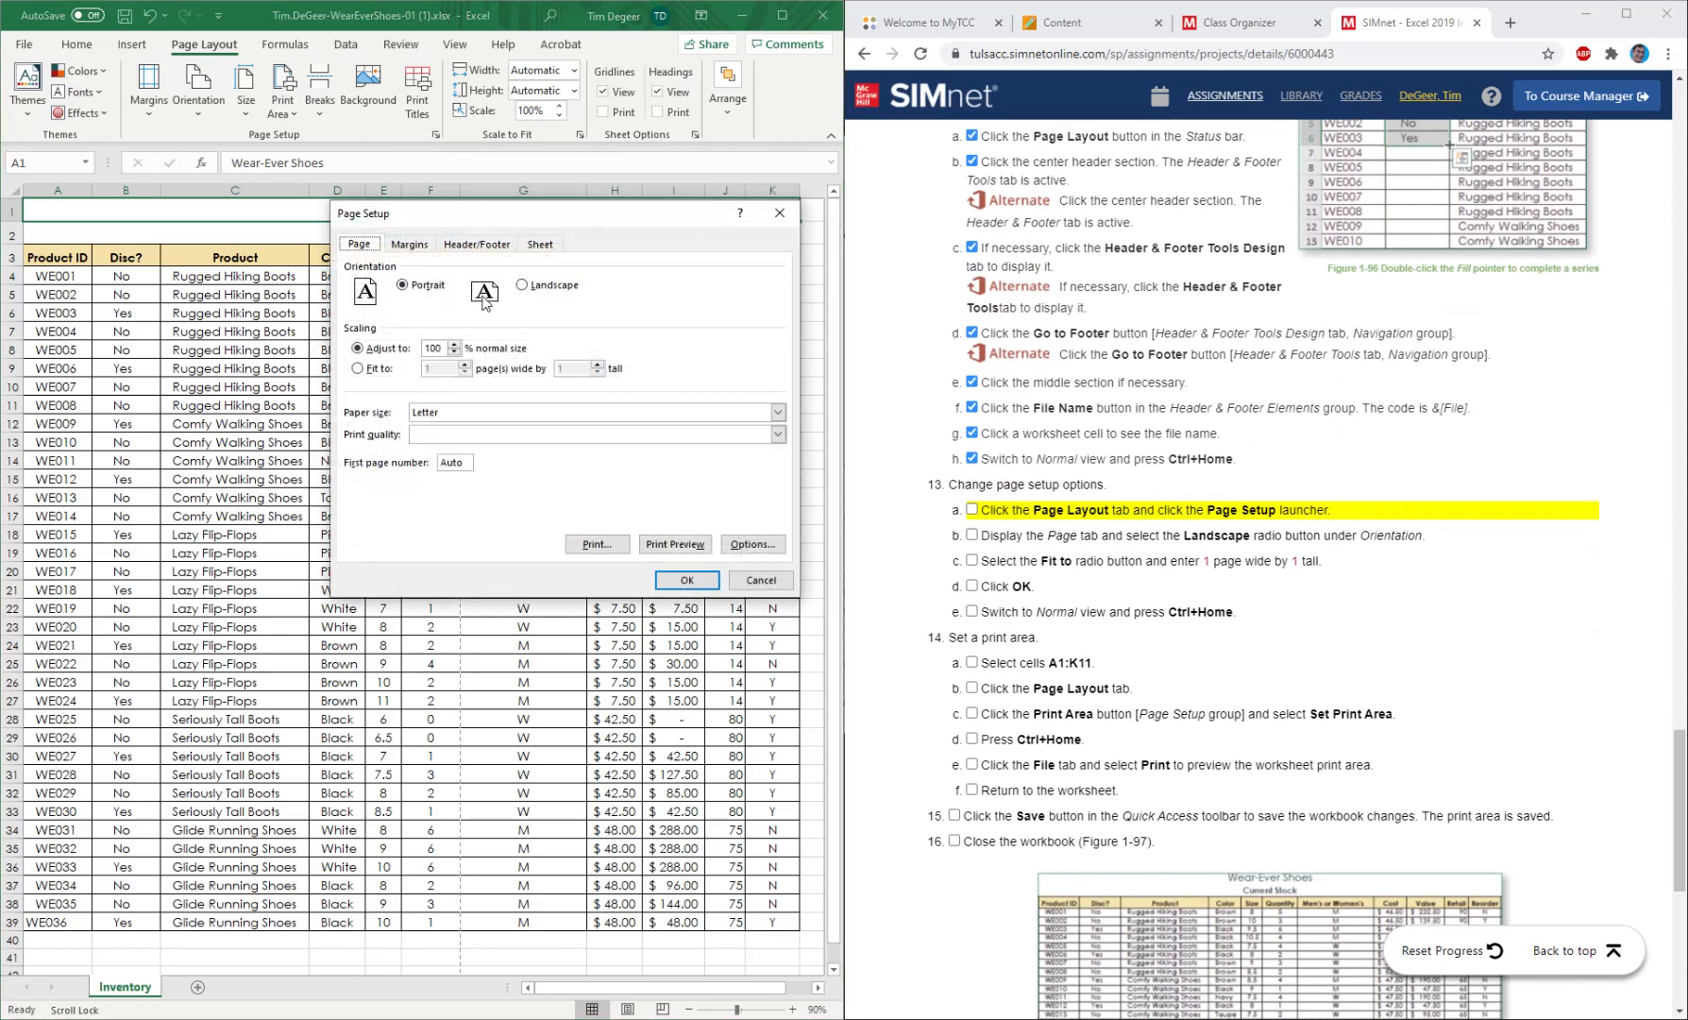
{"action": "left_click", "coordinate": [525, 287]}
{"action": "left_click", "coordinate": [359, 368]}
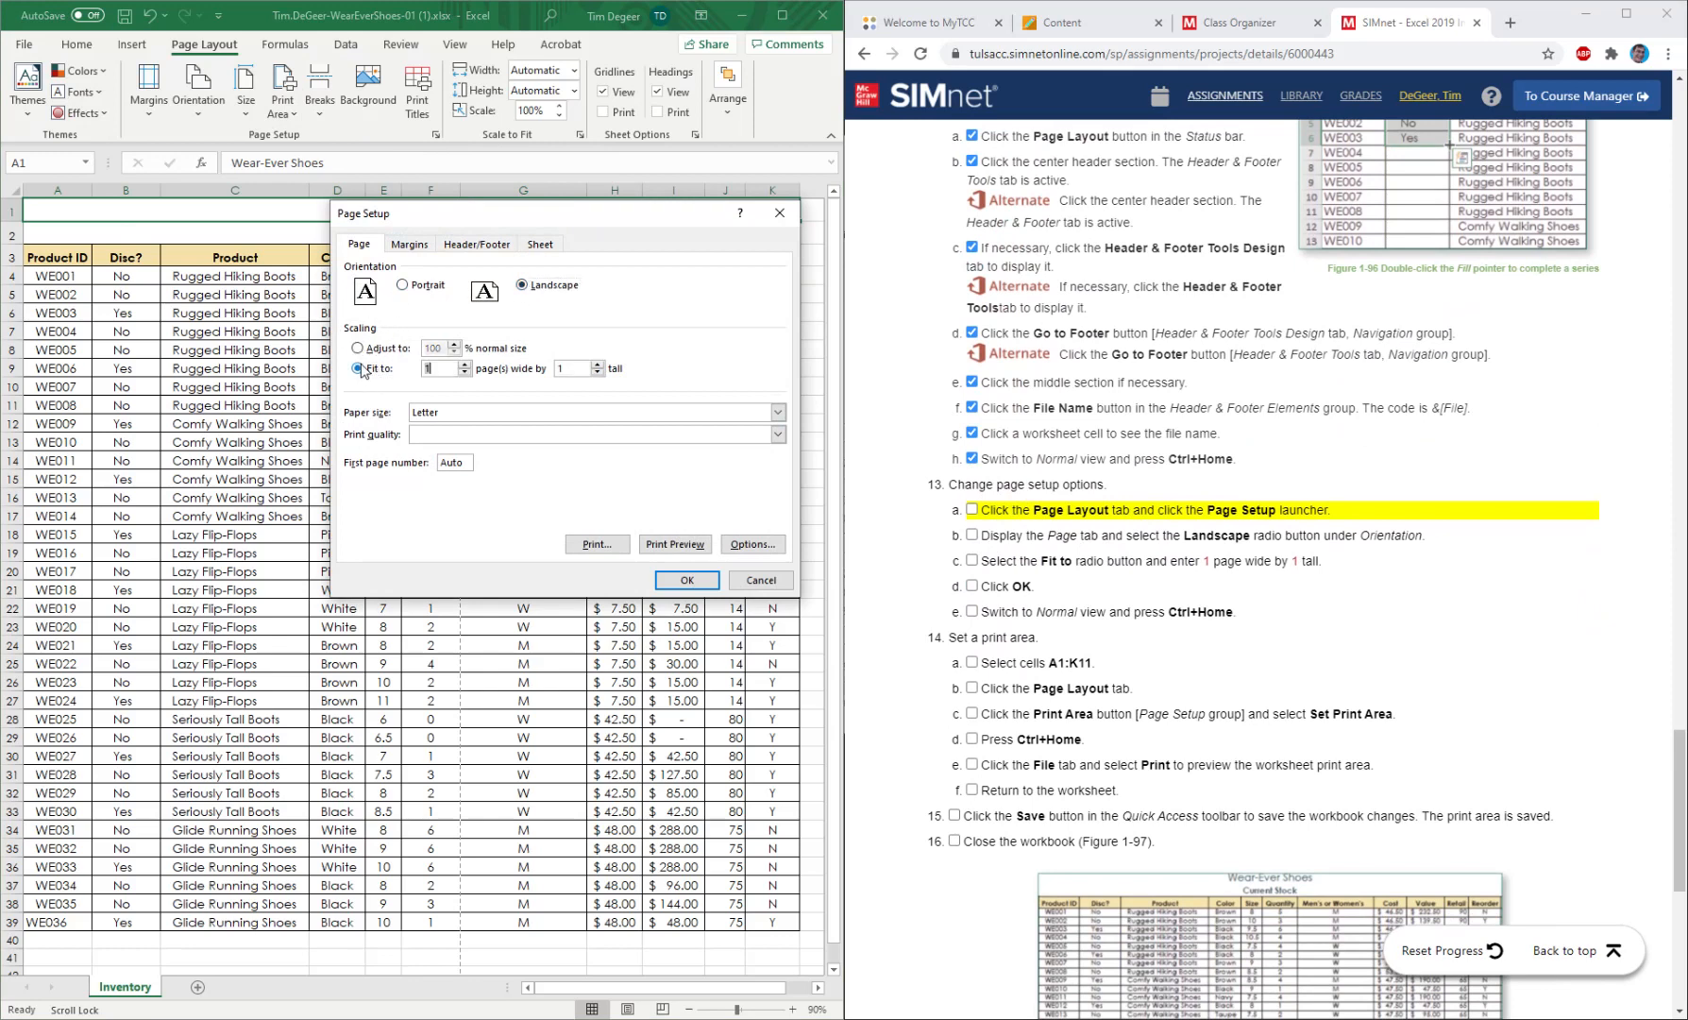
{"action": "left_click", "coordinate": [687, 580]}
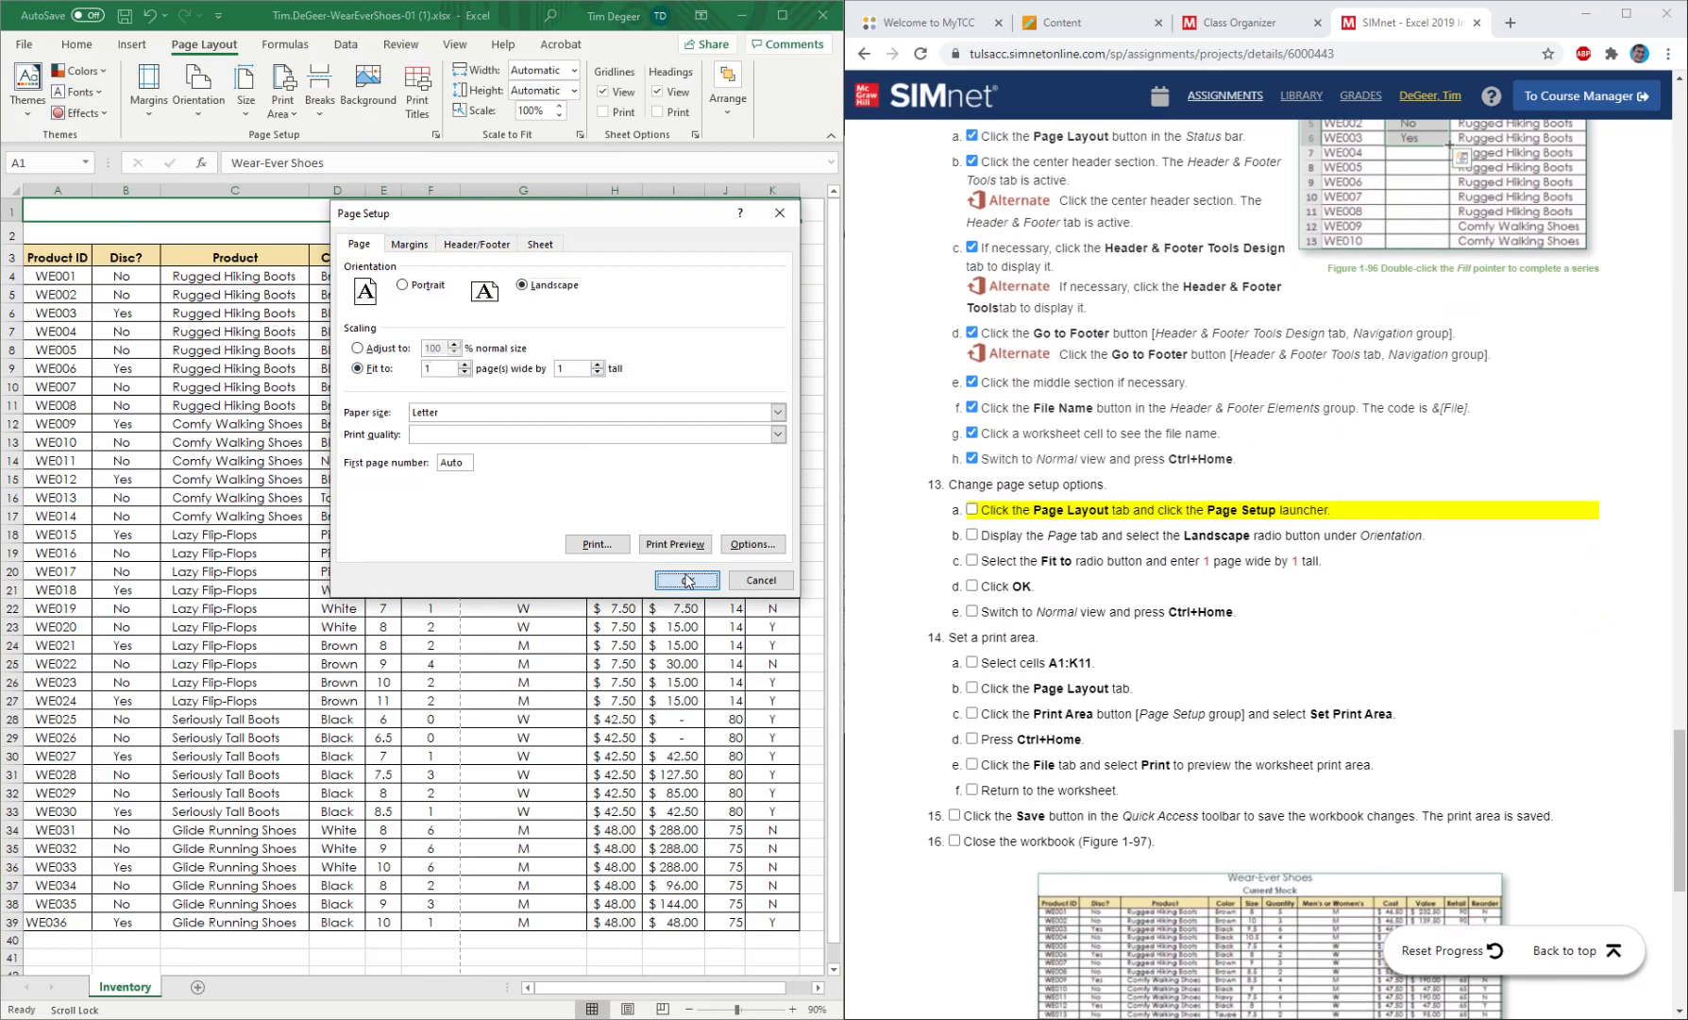
Mark the page setup instructions 13a through 13e as completed.
{"action": "left_click", "coordinate": [972, 511]}
{"action": "left_click", "coordinate": [972, 535]}
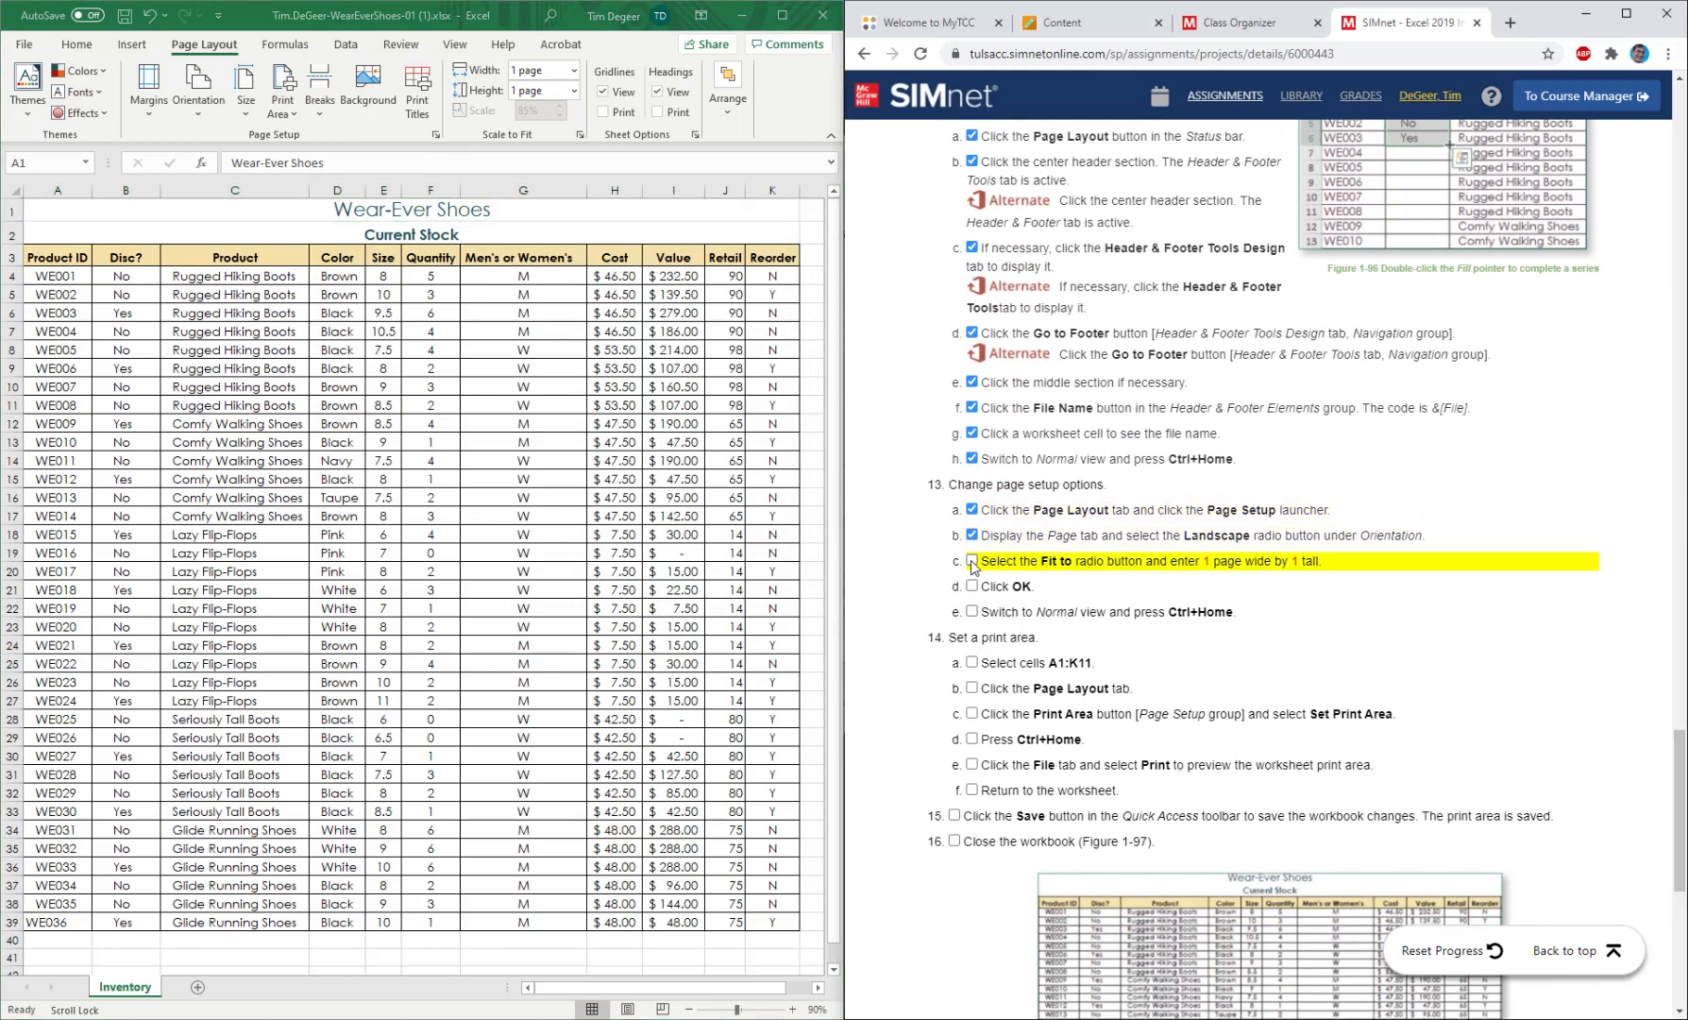
{"action": "left_click", "coordinate": [971, 561]}
{"action": "left_click", "coordinate": [972, 586]}
{"action": "left_click", "coordinate": [972, 612]}
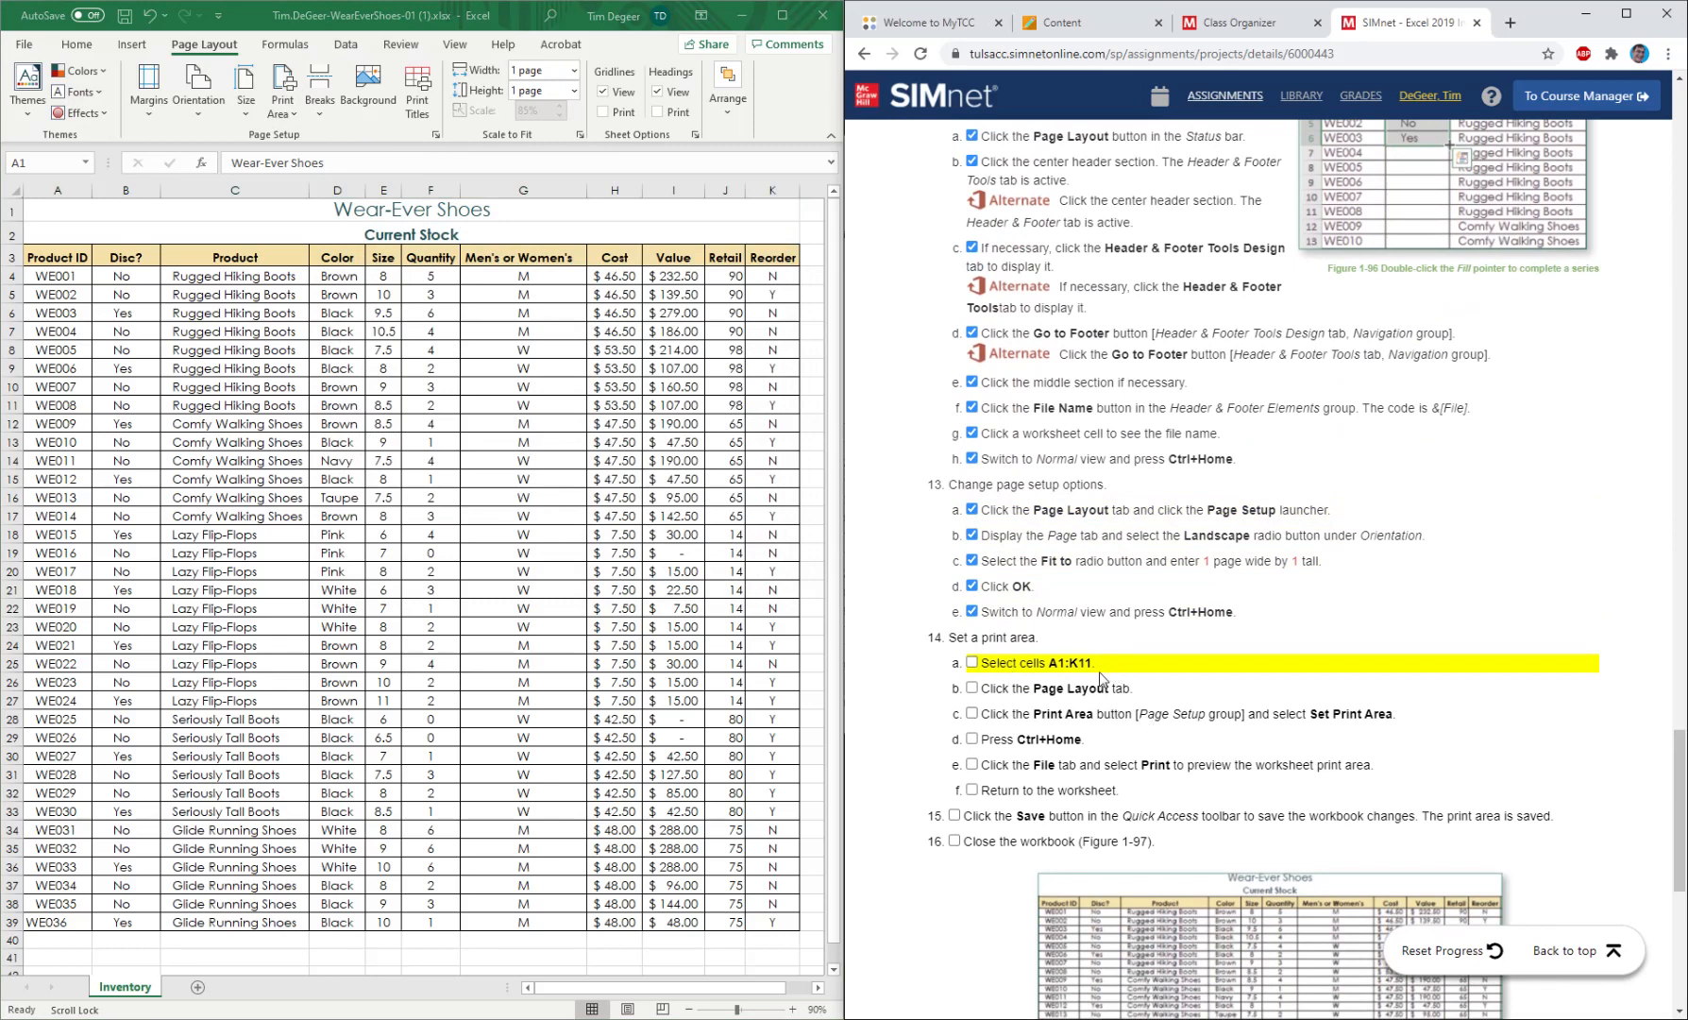
Set the range A1:K11 of the Inventory sheet as the print area and return to cell A1.
{"action": "left_click", "coordinate": [45, 211]}
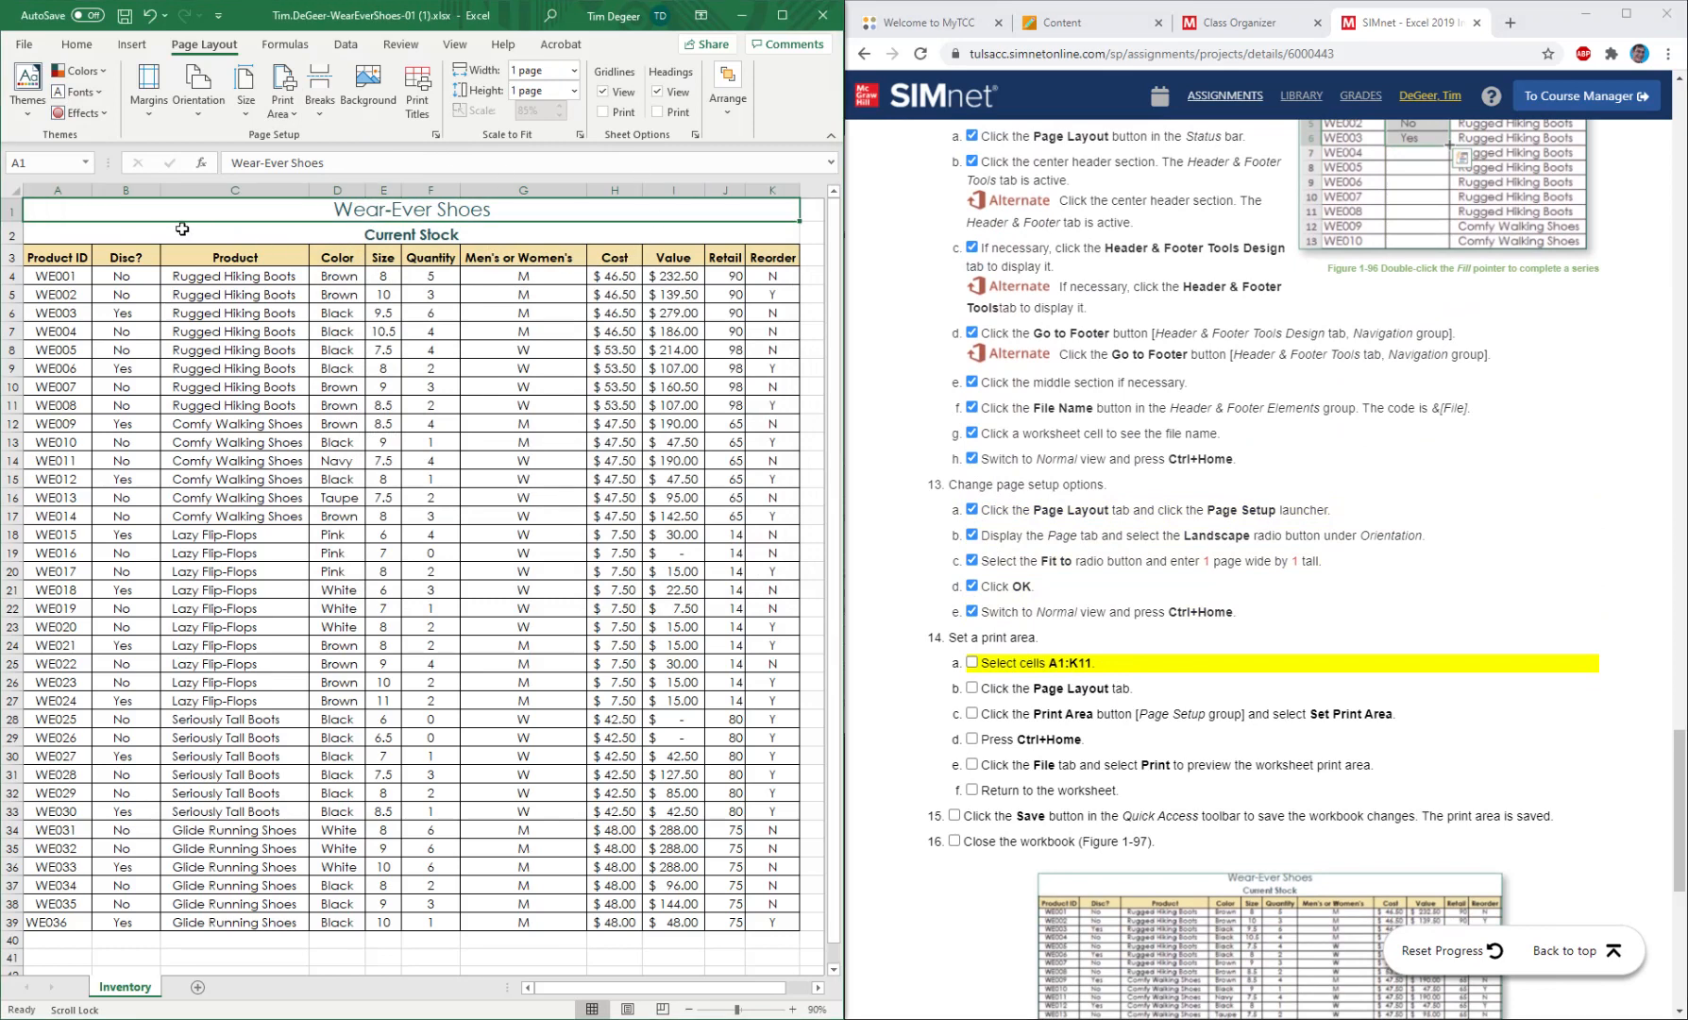
{"action": "left_click_drag", "start_coordinate": [38, 208], "coordinate": [764, 406]}
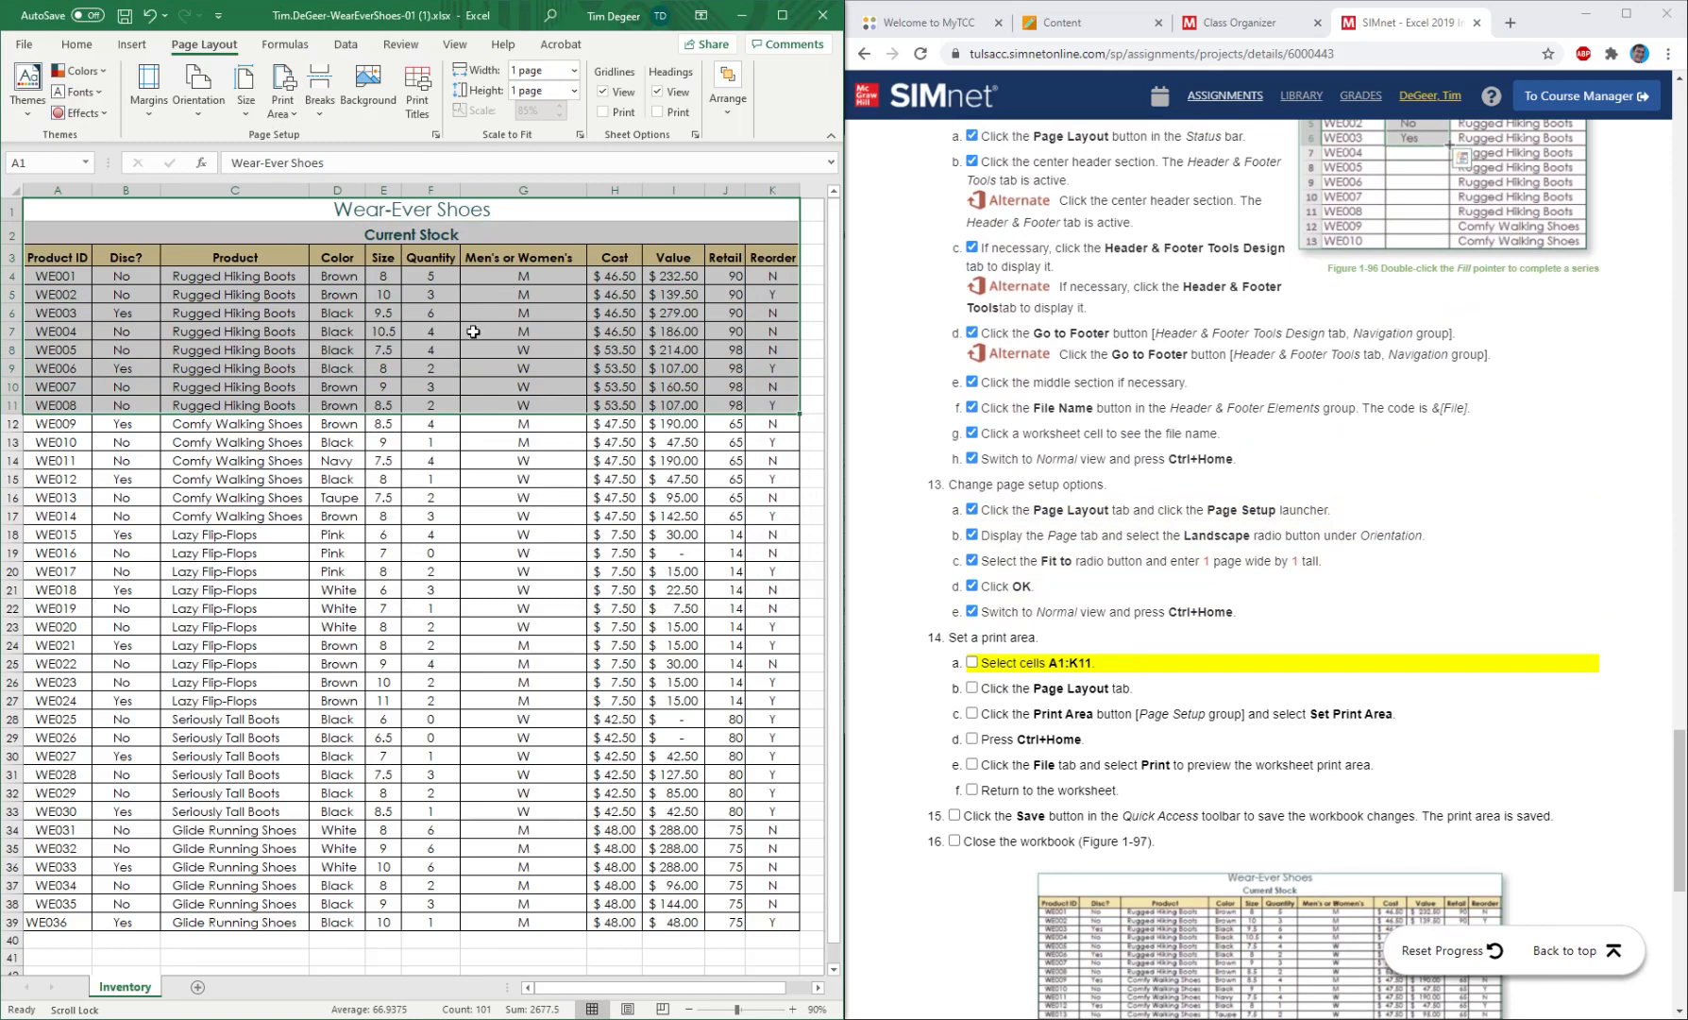
{"action": "left_click", "coordinate": [280, 113]}
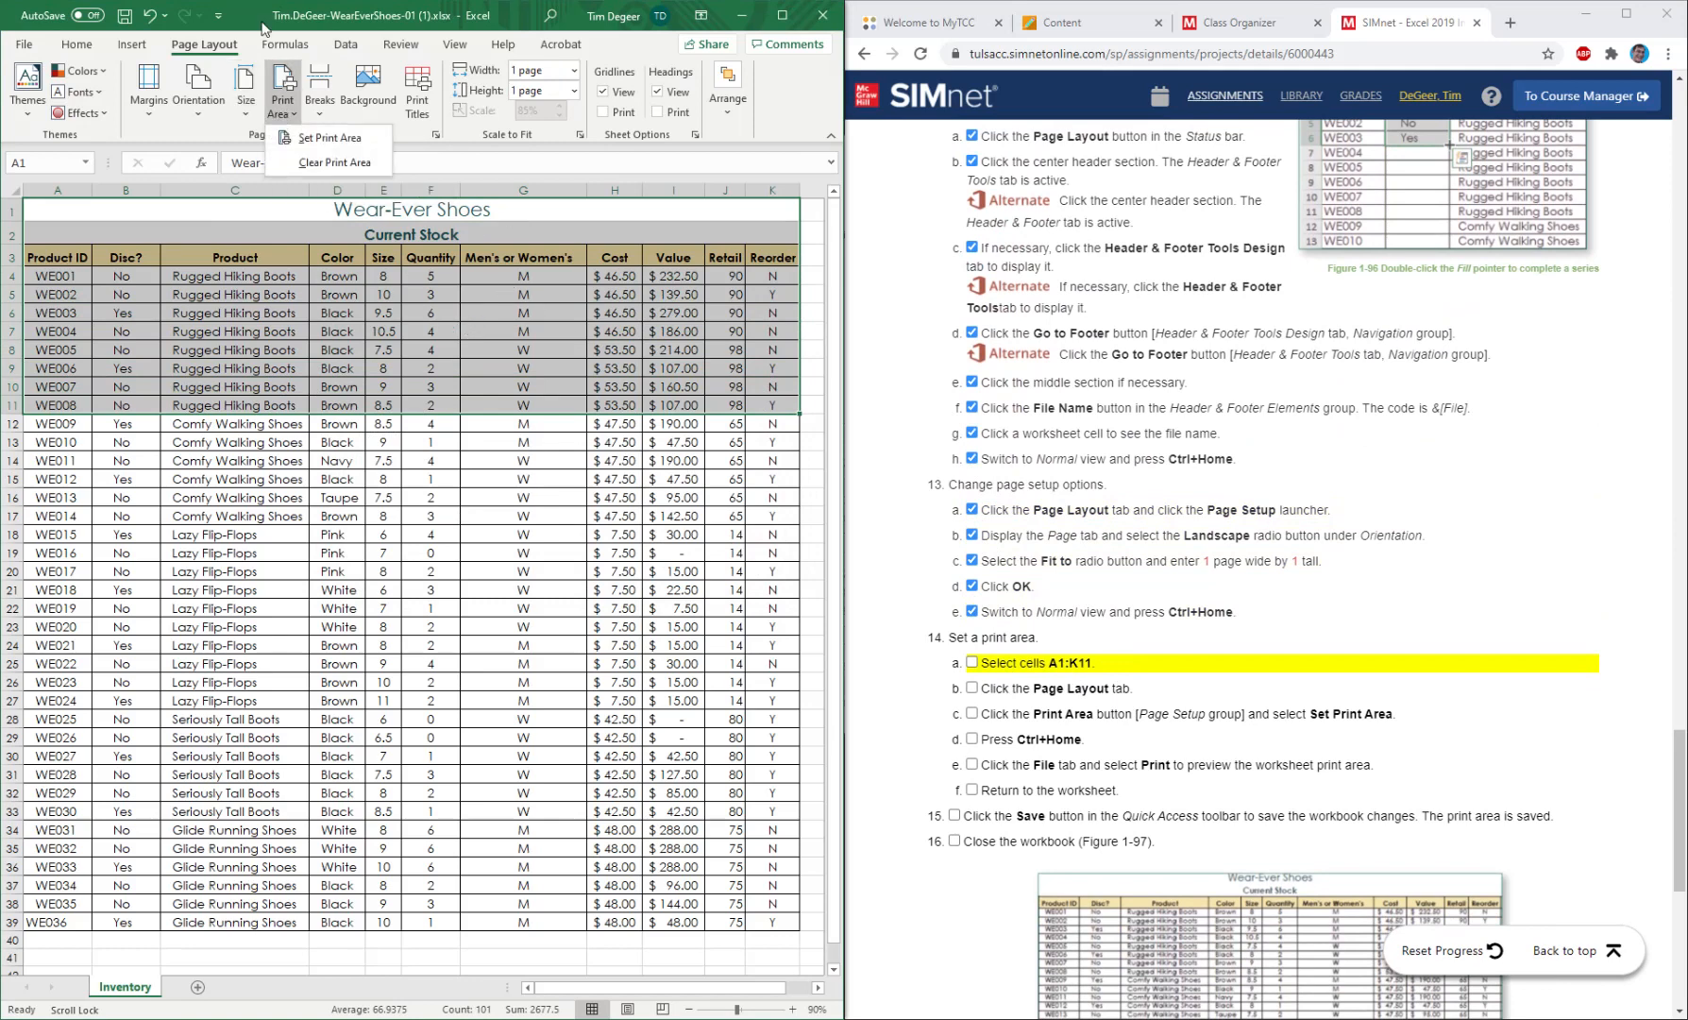
{"action": "left_click", "coordinate": [319, 141]}
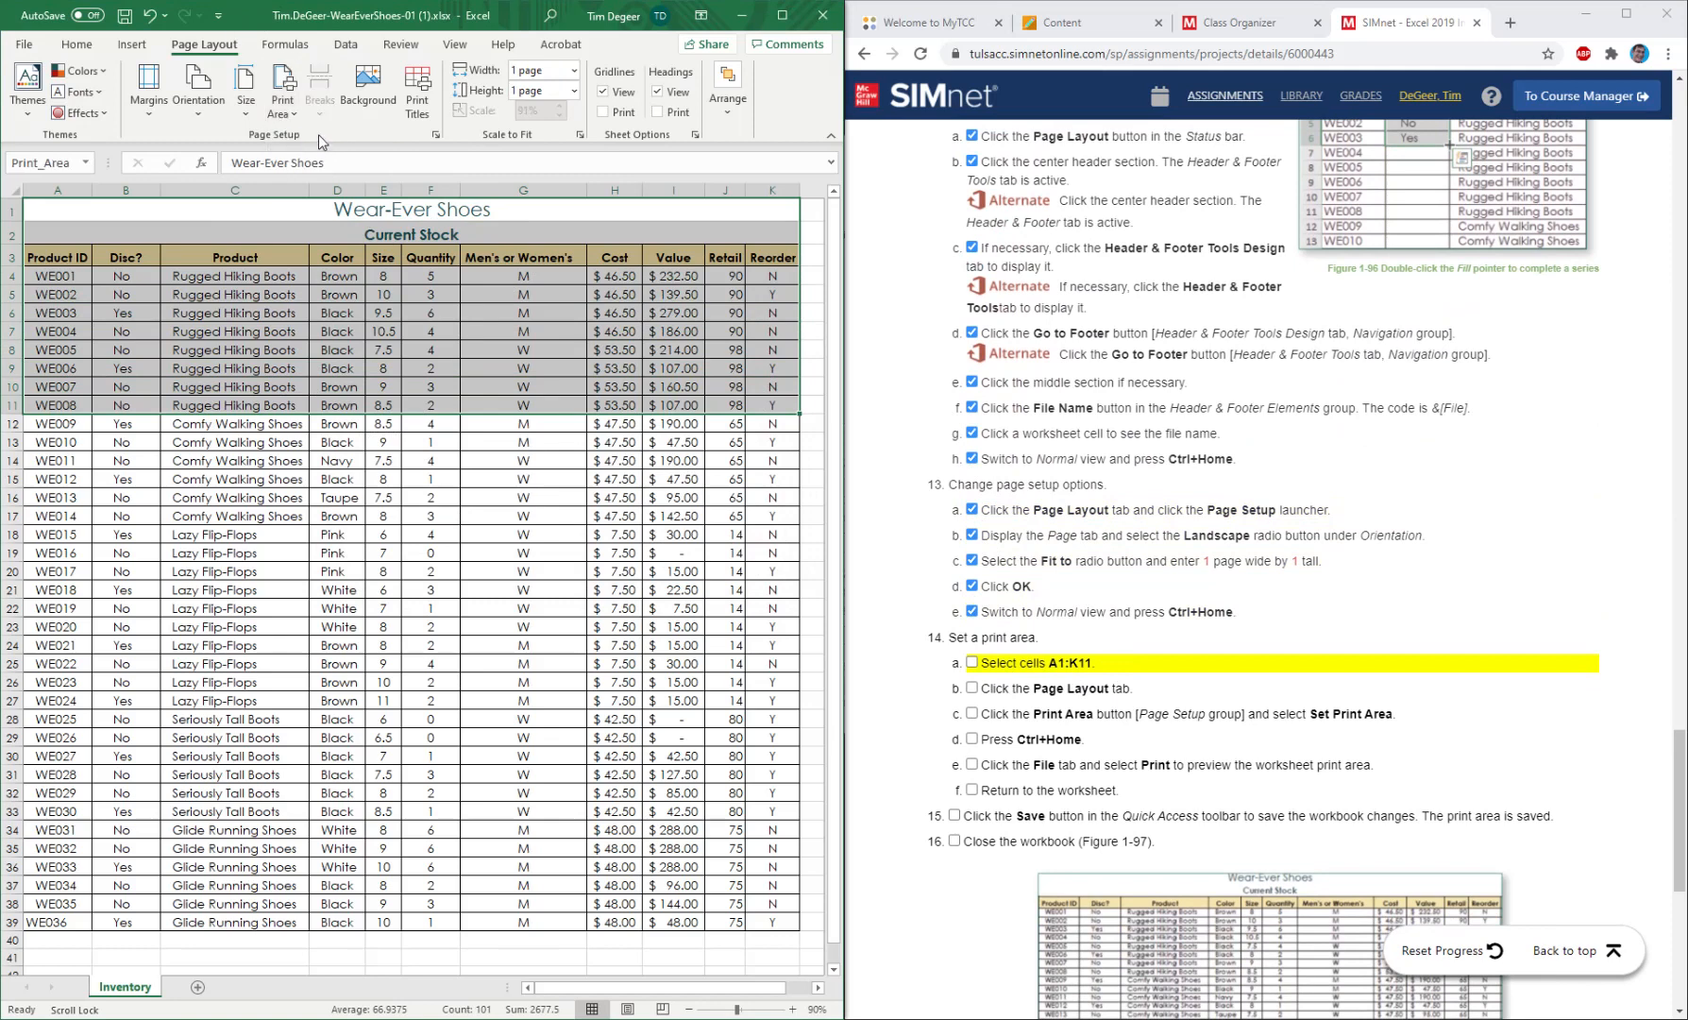
{"action": "key", "text": "ctrl+Home"}
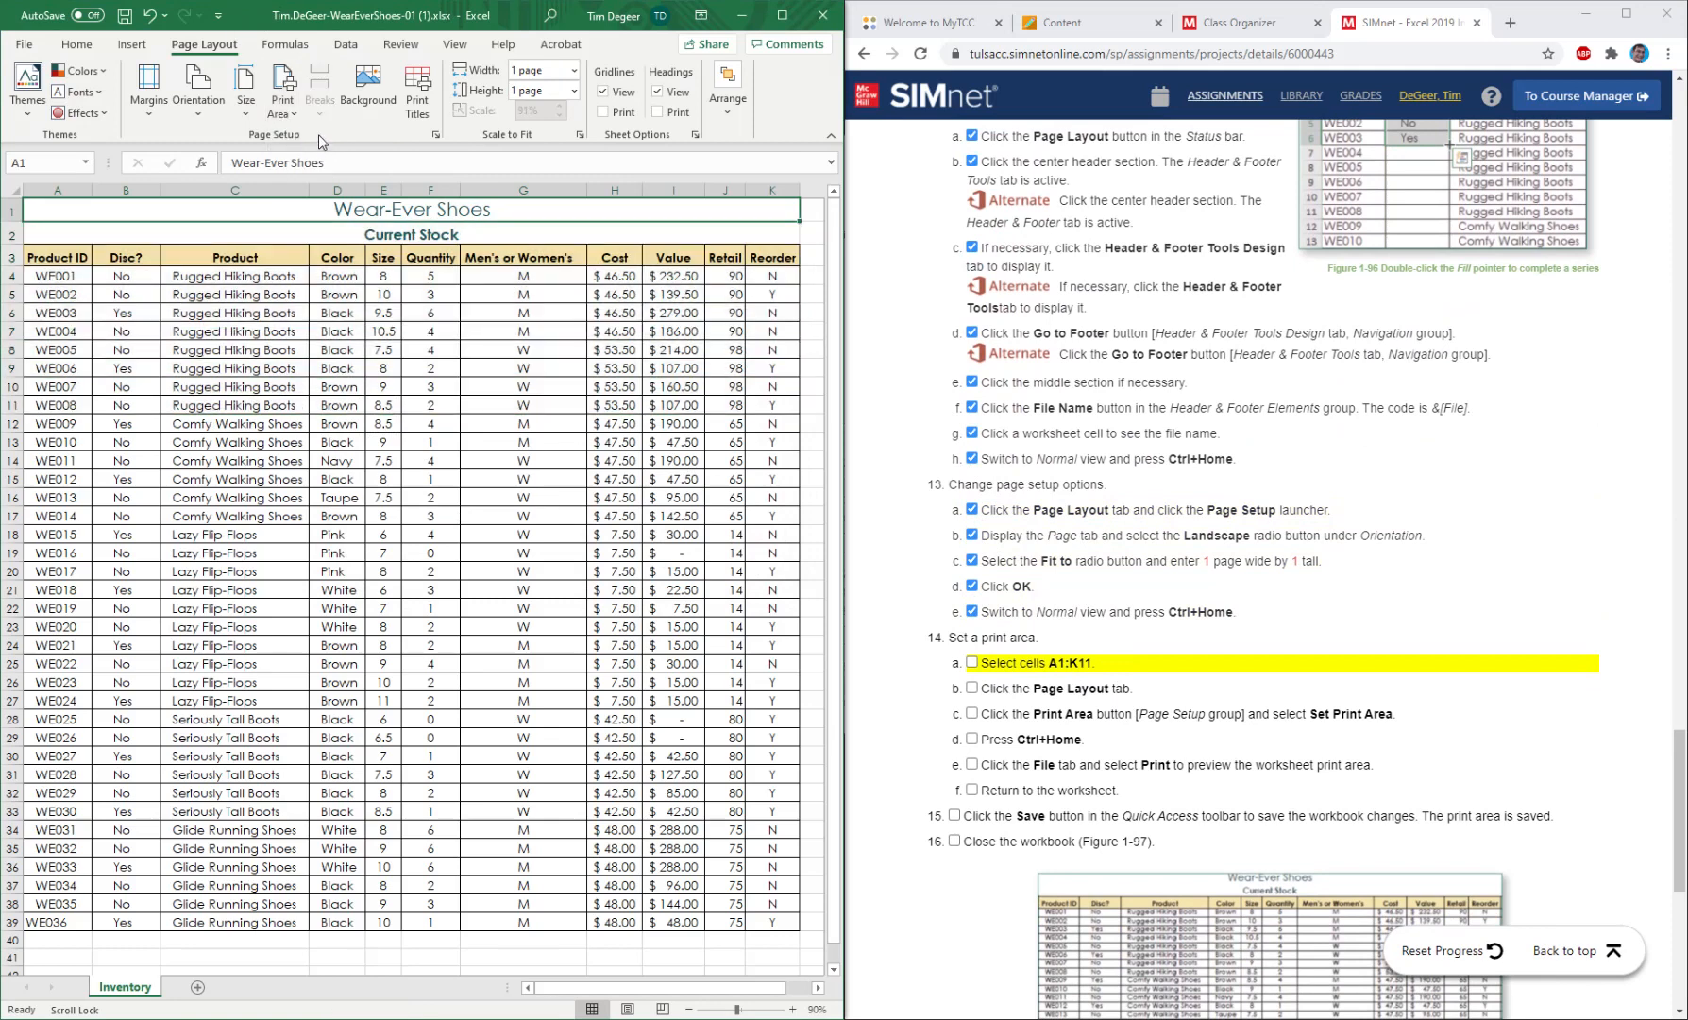
Mark the print area instructions 14a through 14f as completed.
{"action": "left_click", "coordinate": [972, 663]}
{"action": "left_click", "coordinate": [971, 688]}
{"action": "left_click", "coordinate": [971, 714]}
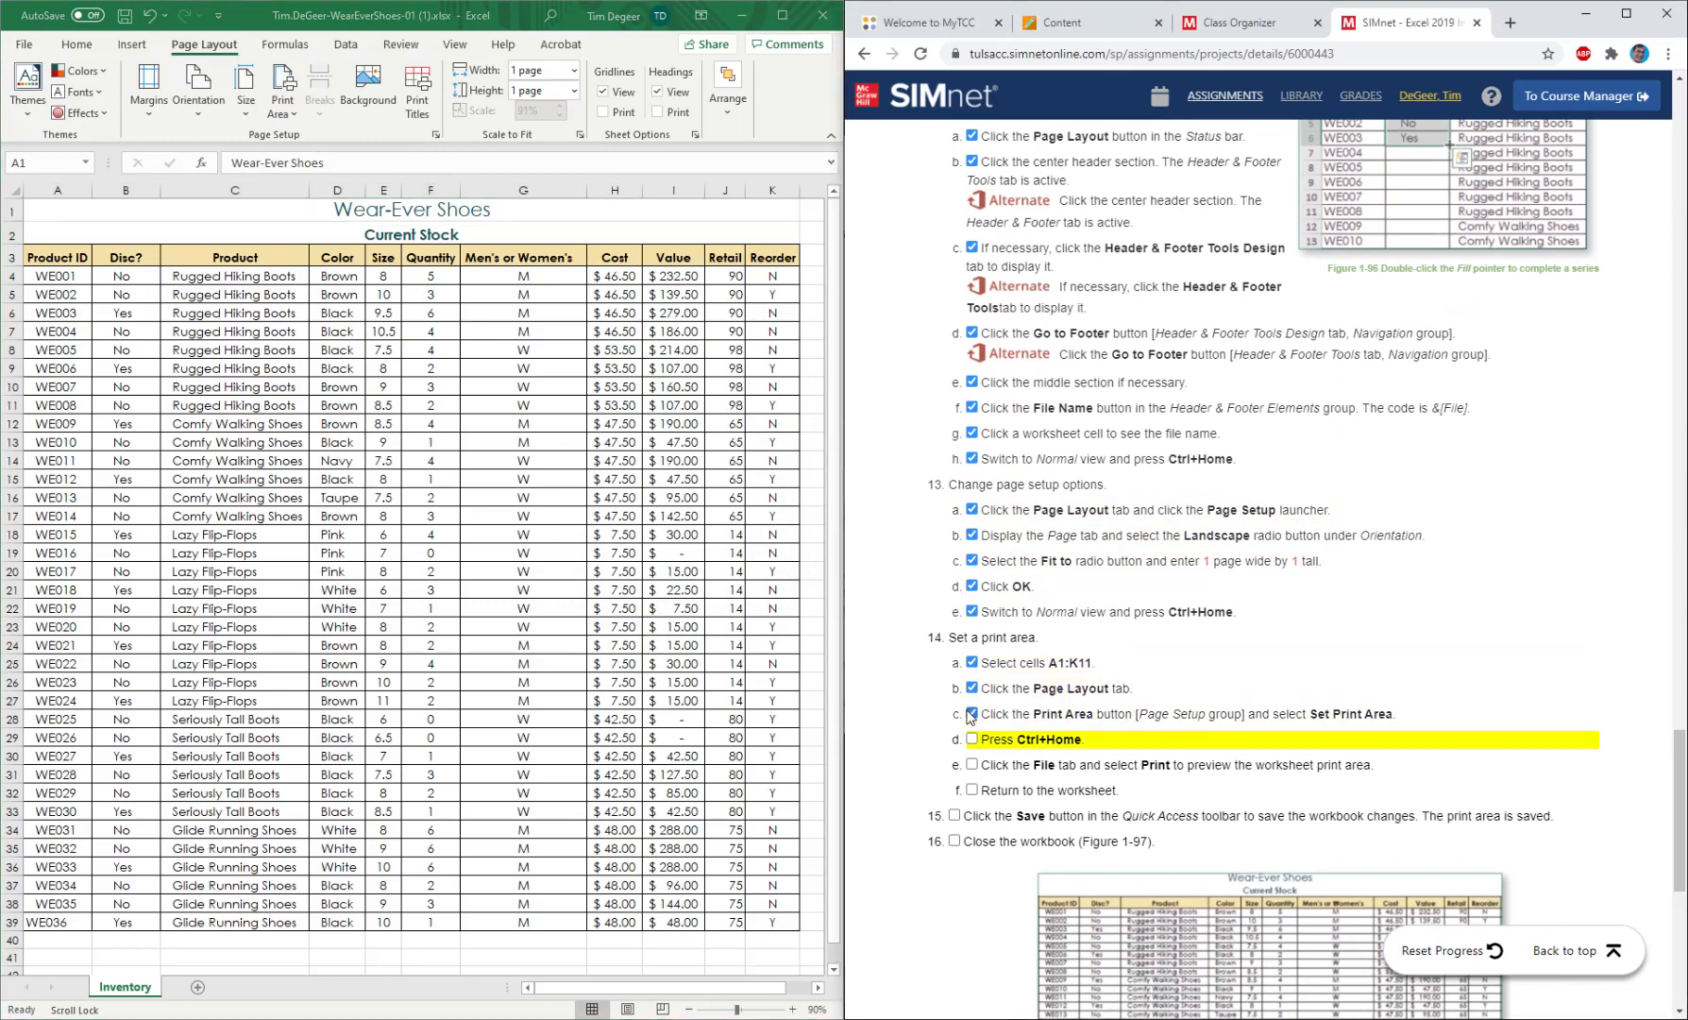
{"action": "left_click", "coordinate": [972, 739]}
{"action": "left_click", "coordinate": [972, 764]}
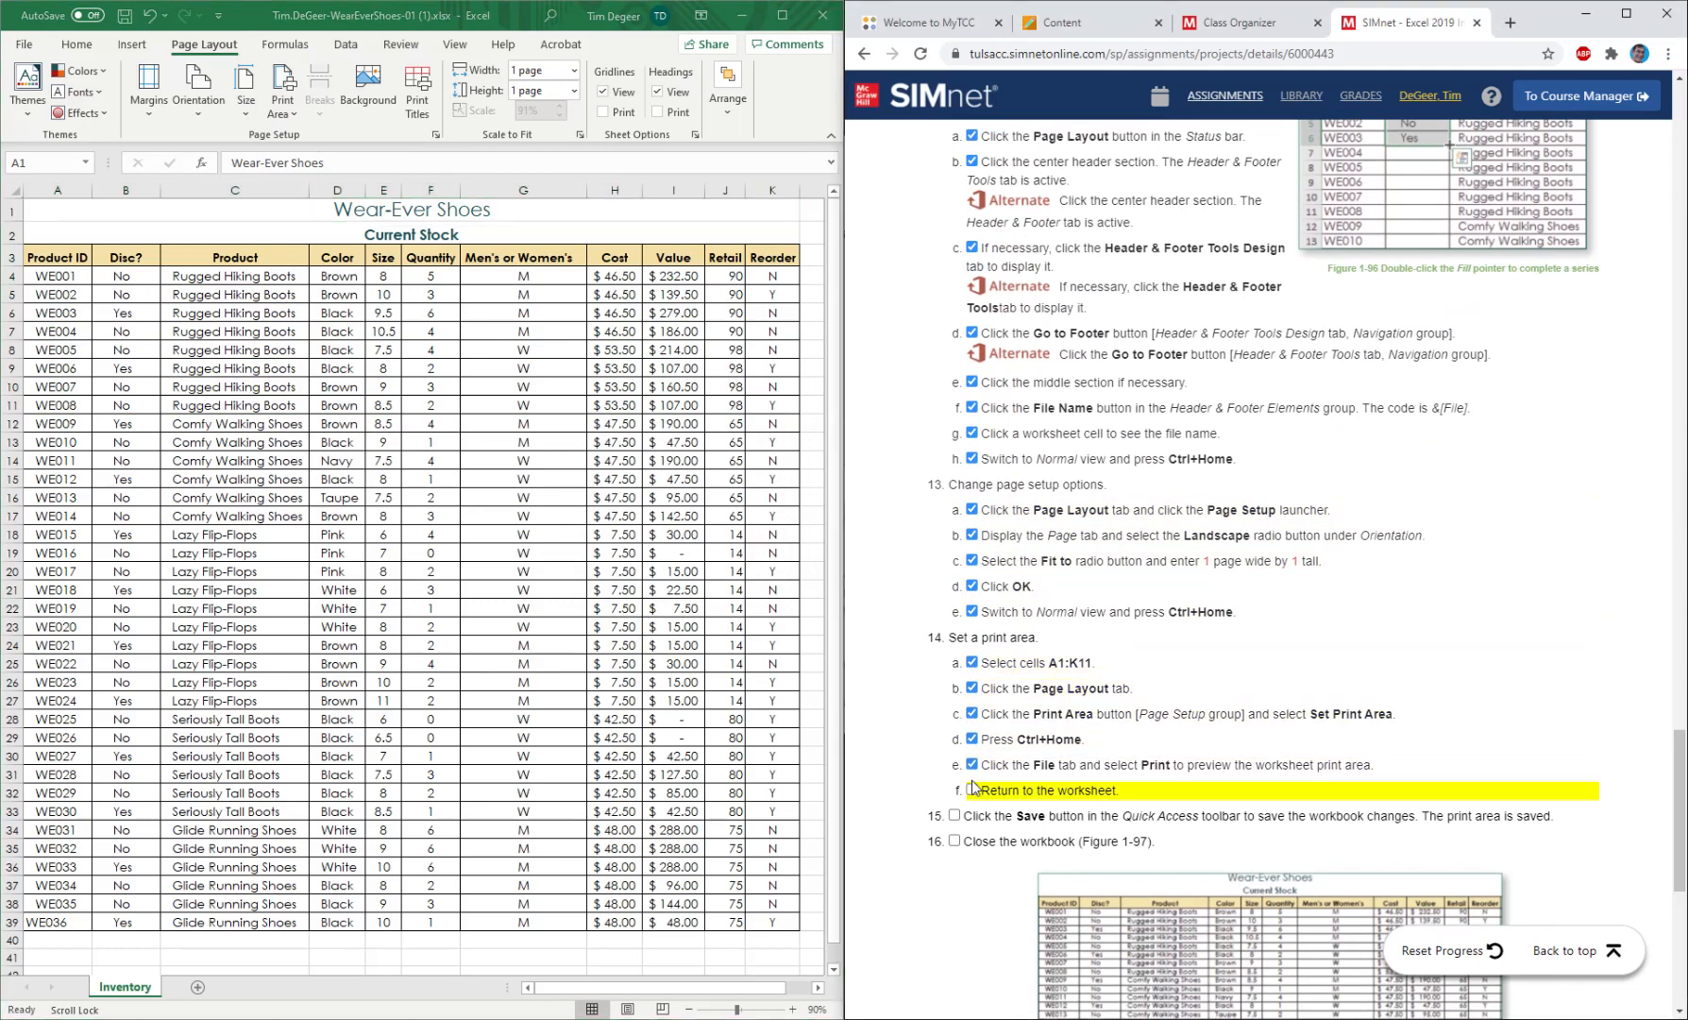
{"action": "left_click", "coordinate": [972, 790]}
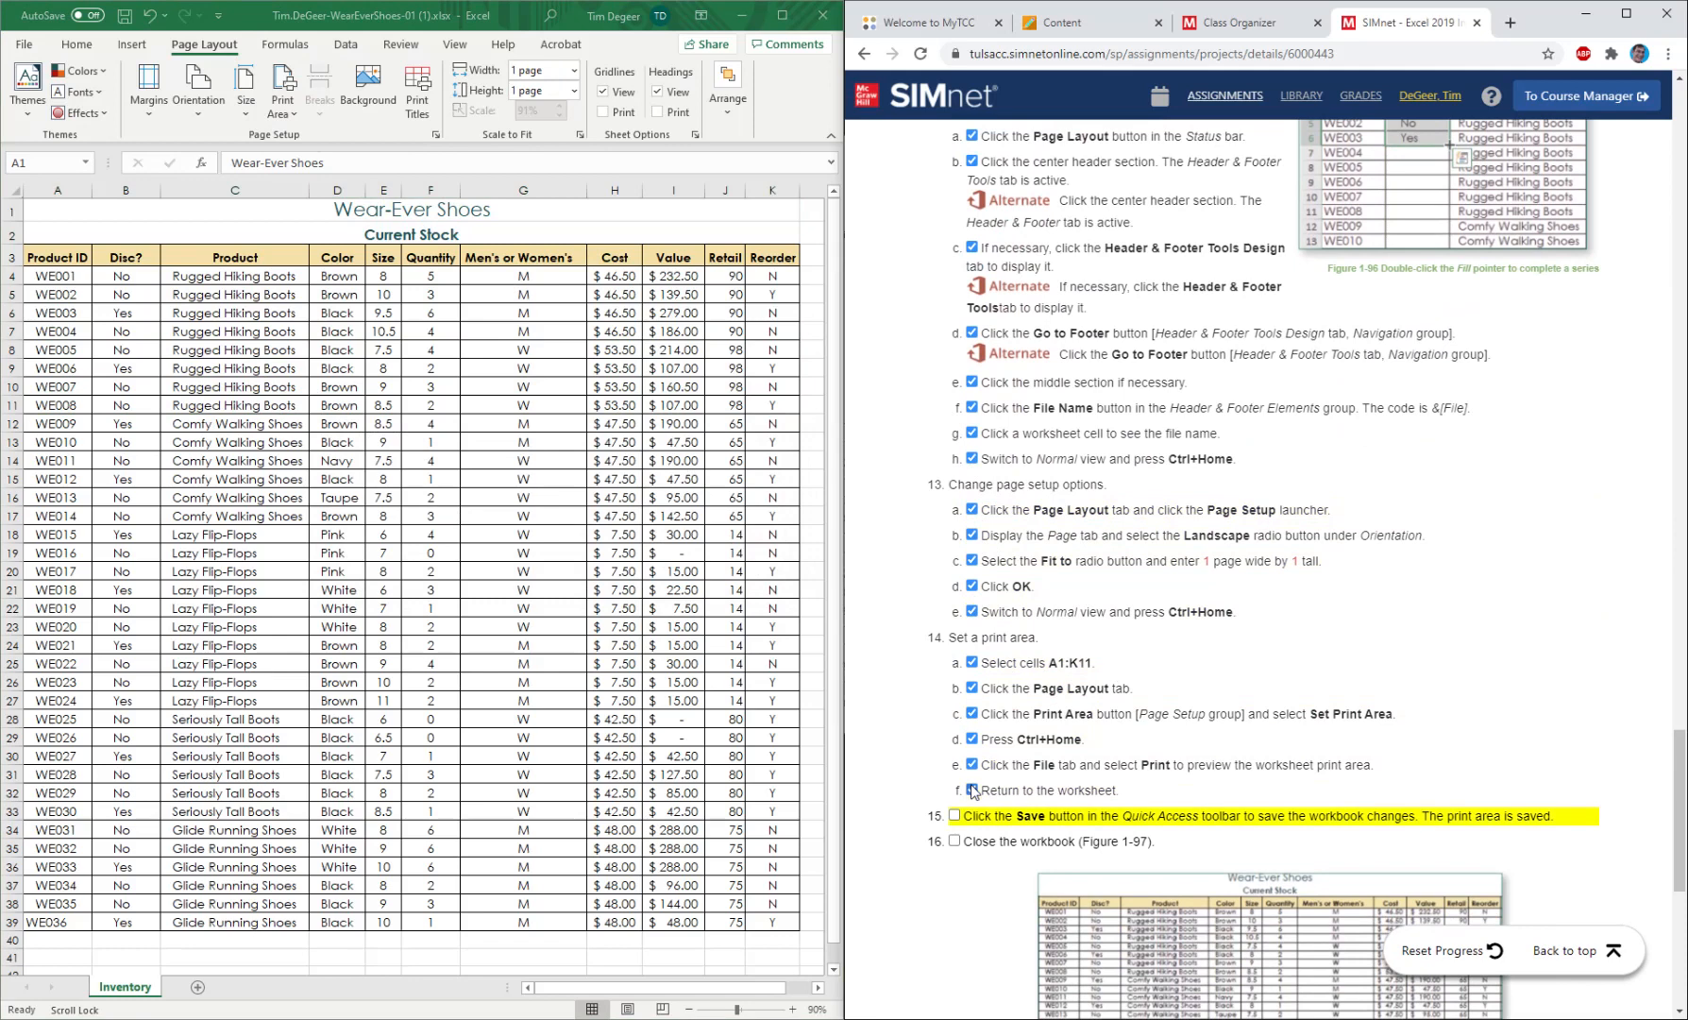
Check the print area in an enlarged print preview, then return to the worksheet and dock its window beside the instructions.
{"action": "left_click", "coordinate": [25, 45]}
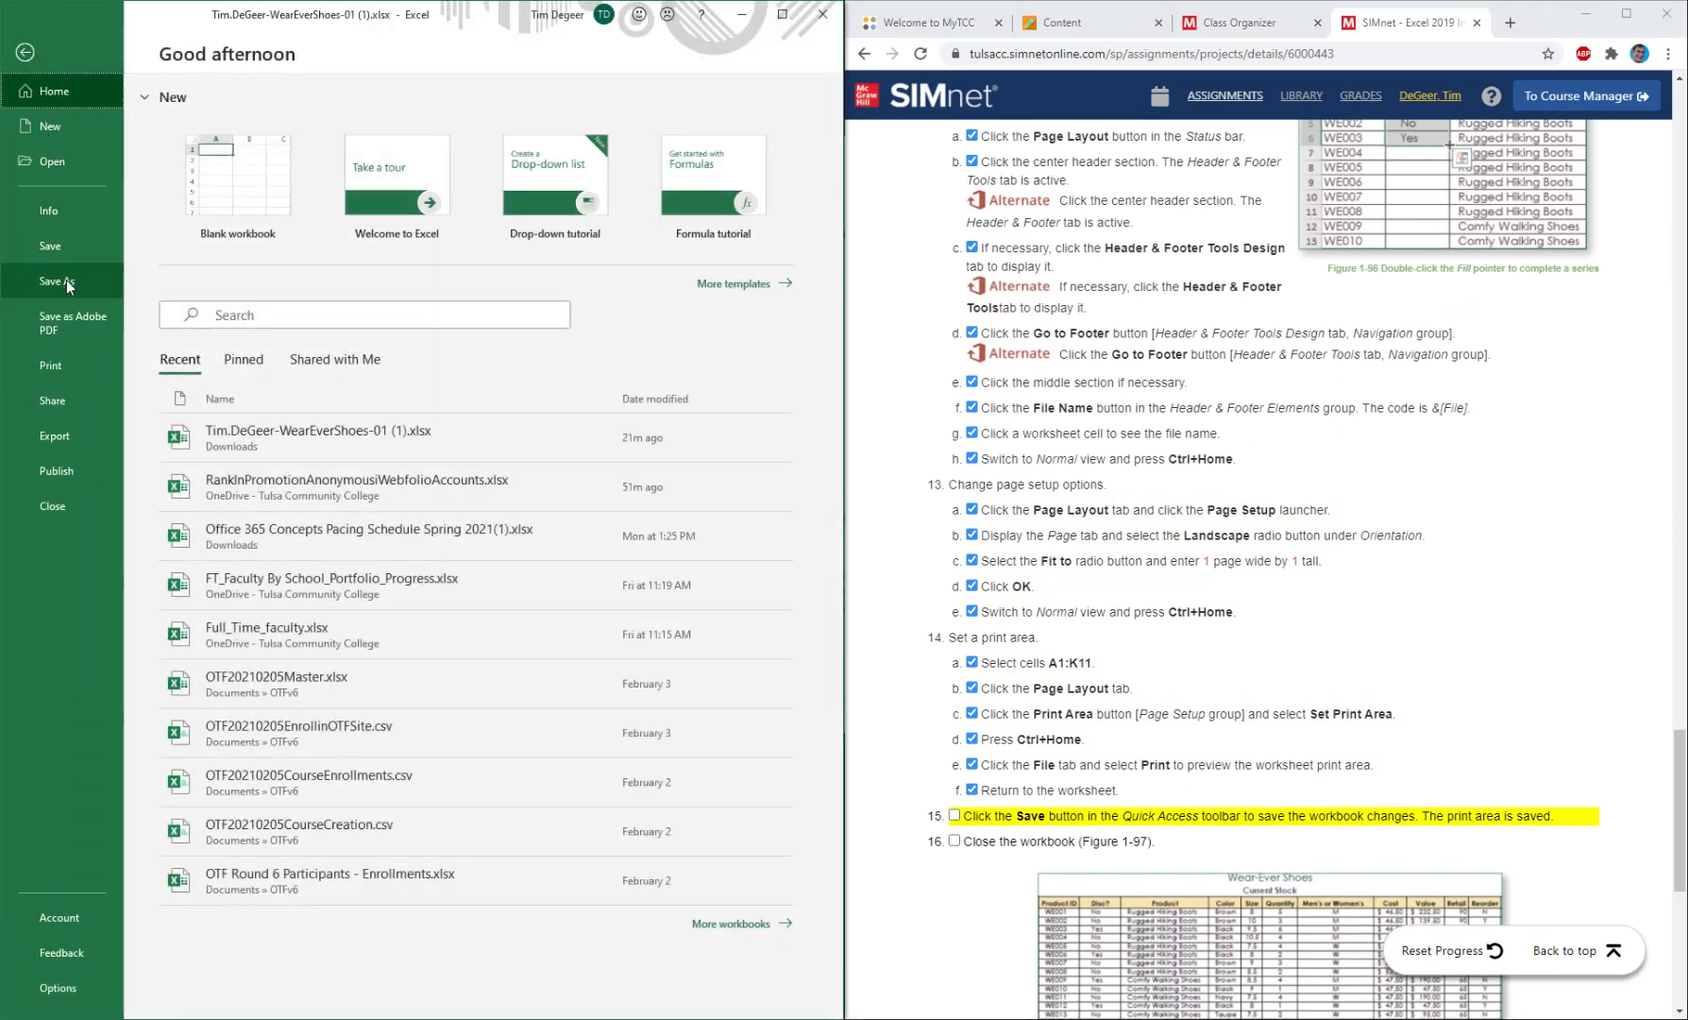
{"action": "left_click", "coordinate": [82, 372]}
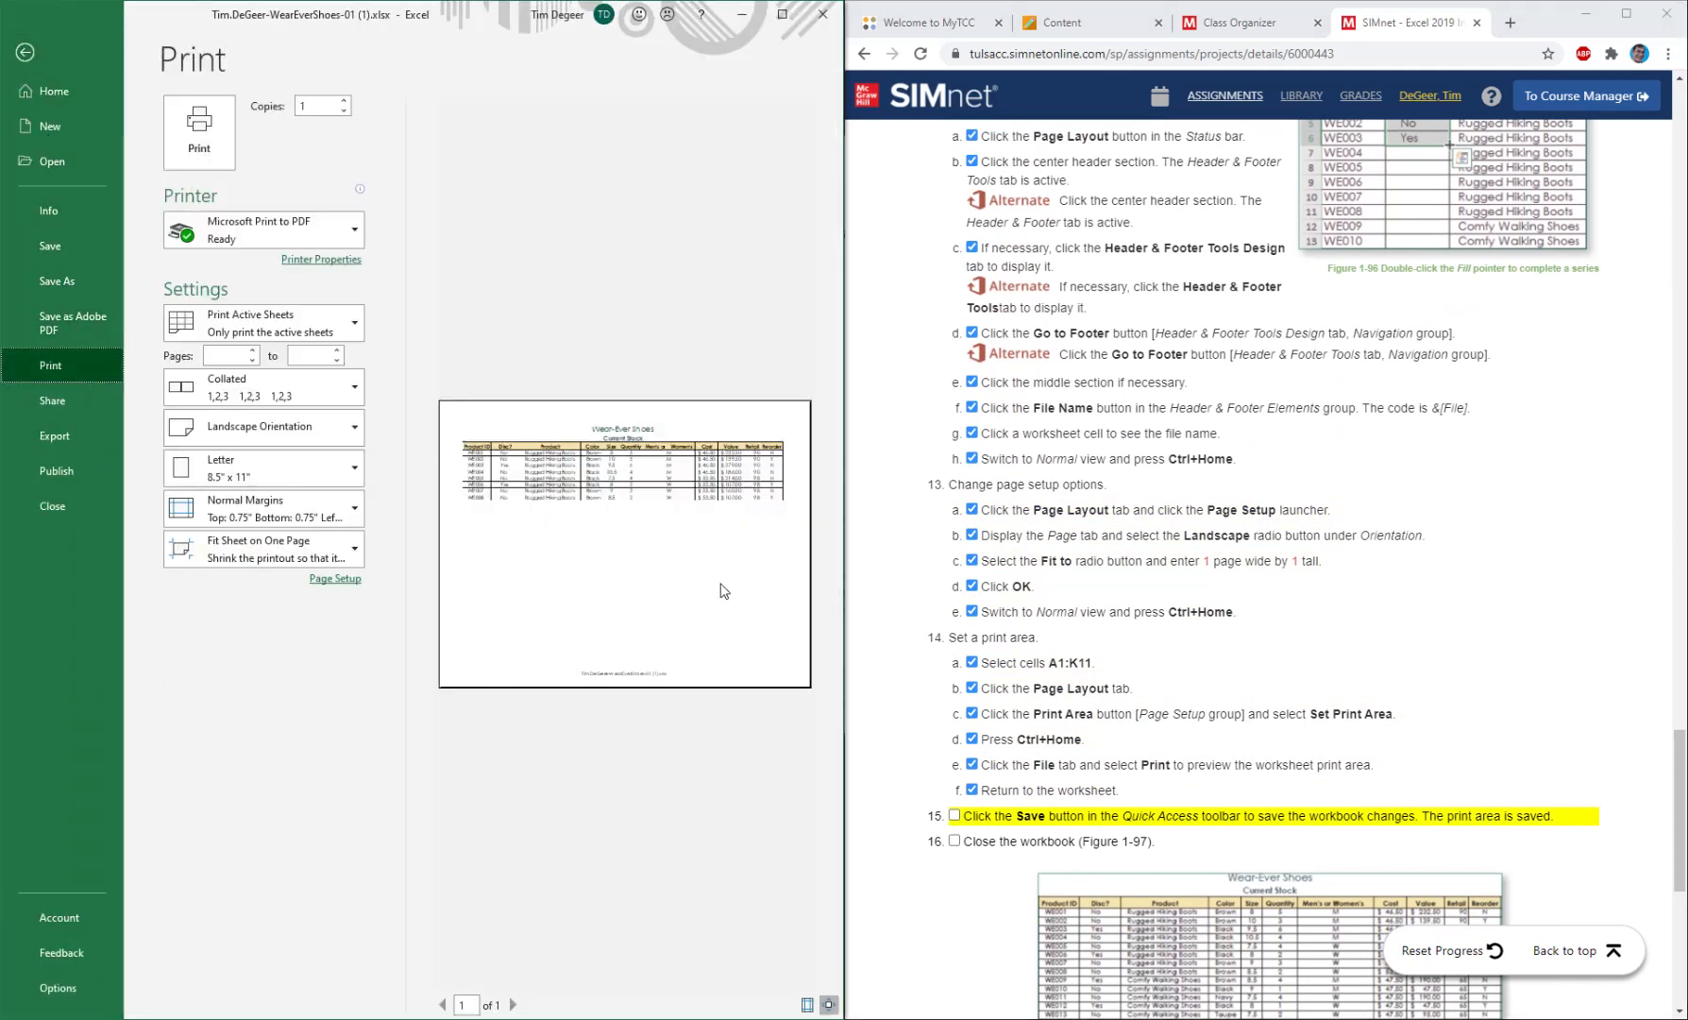
{"action": "left_click", "coordinate": [782, 14]}
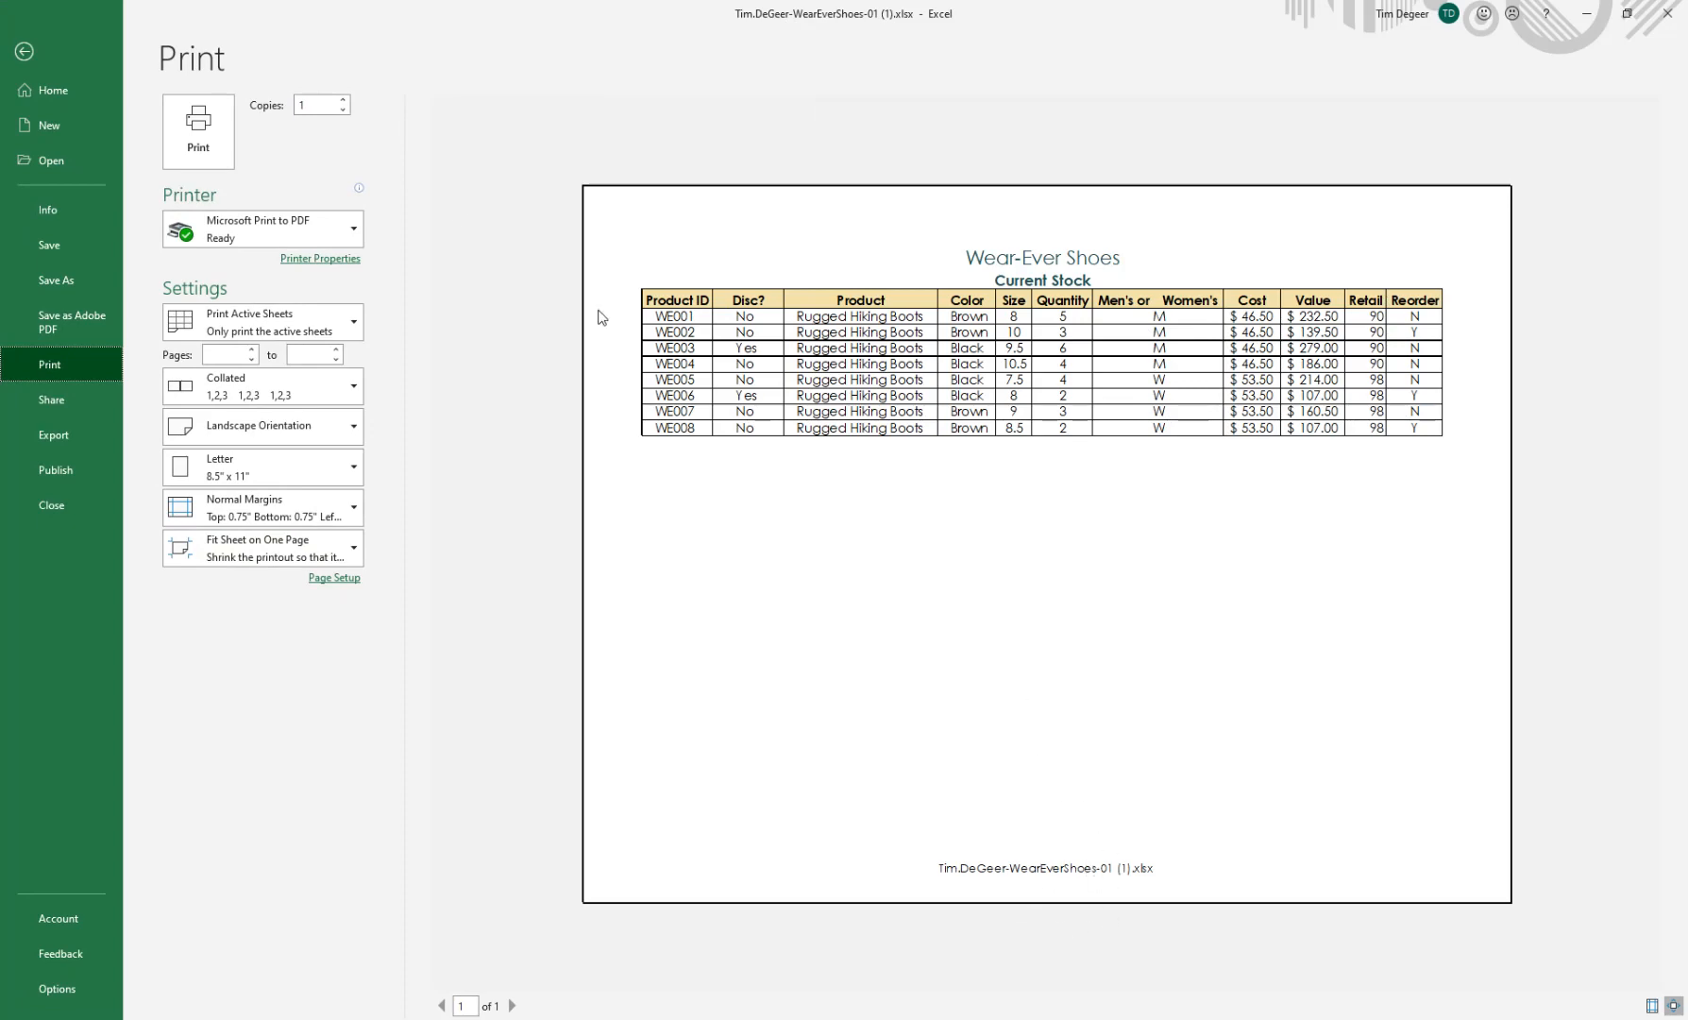
{"action": "left_click", "coordinate": [23, 51]}
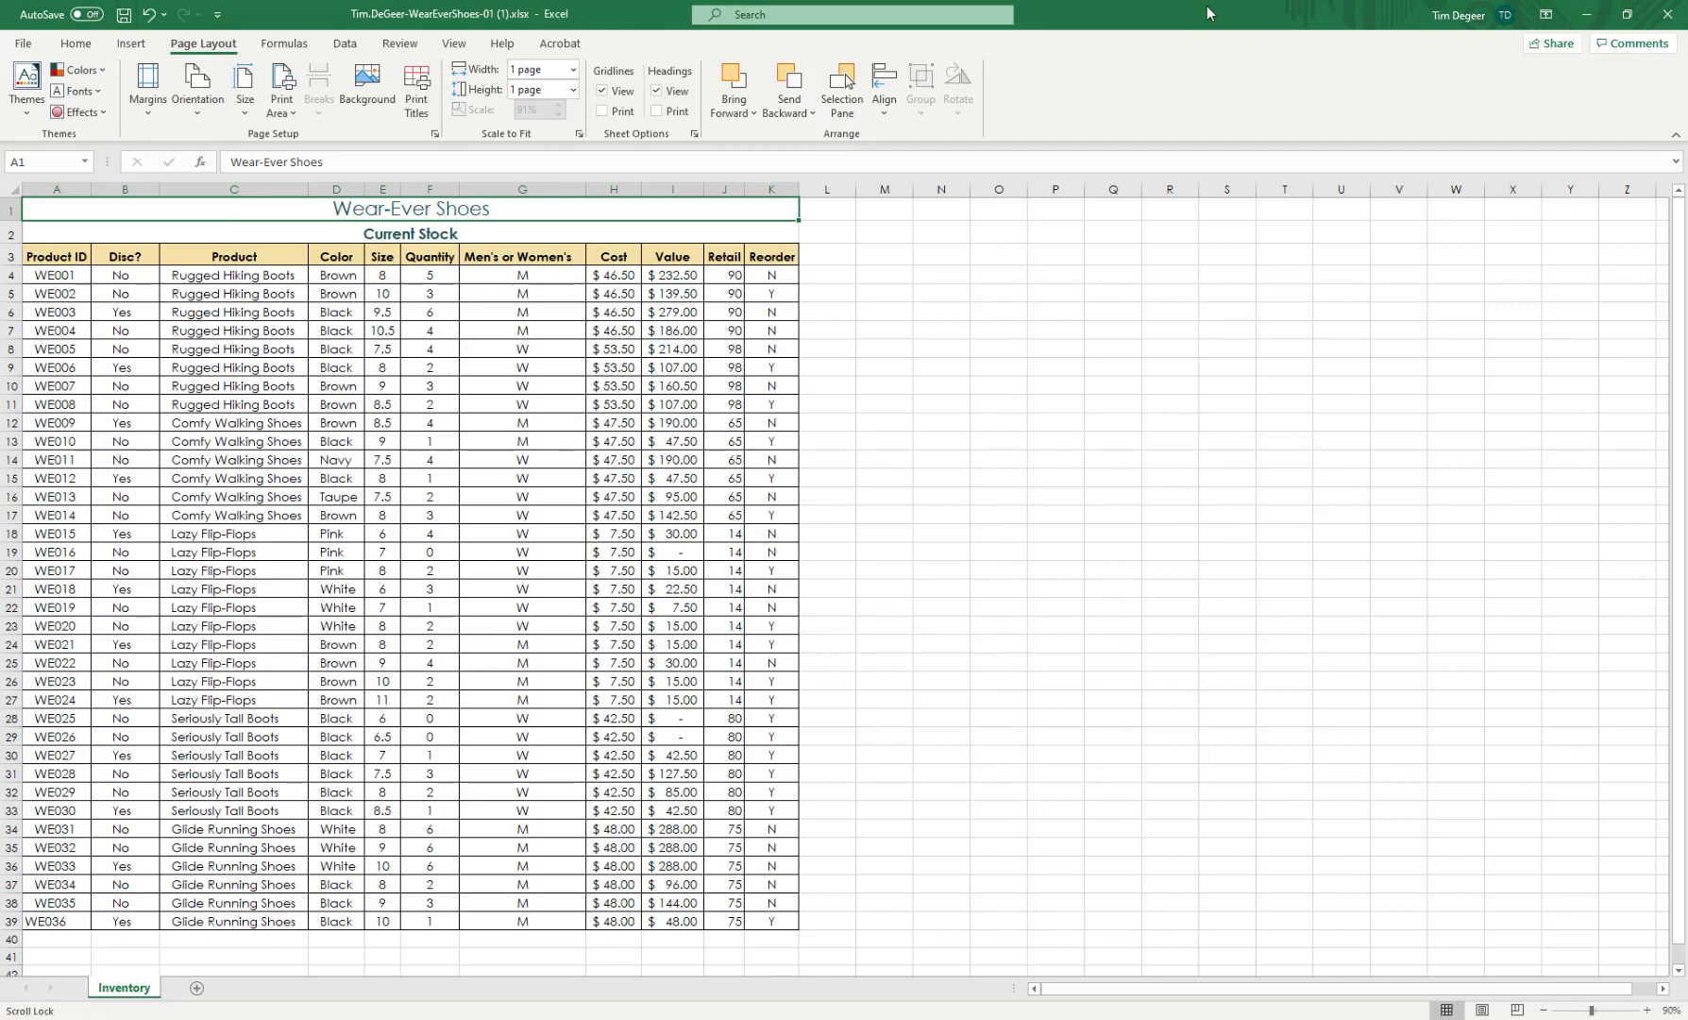
{"action": "left_click_drag", "start_coordinate": [1207, 12], "coordinate": [3, 282]}
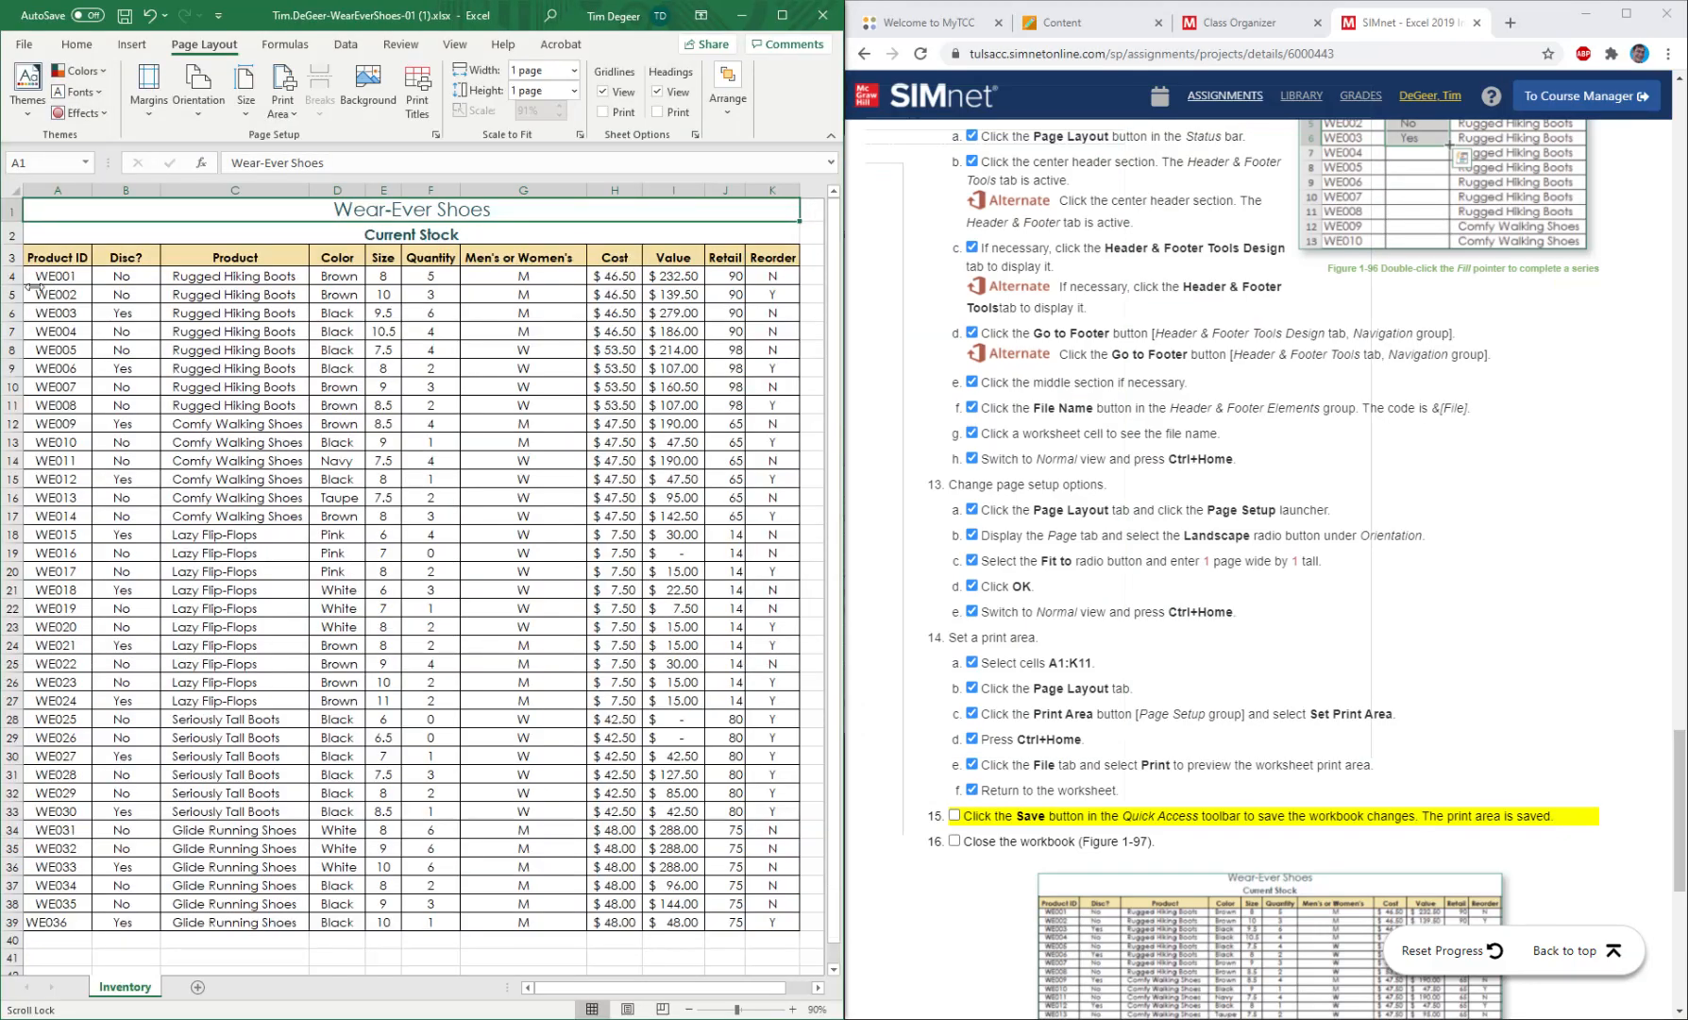
Mark instruction 15 as completed and go back to the top of the project page.
{"action": "left_click", "coordinate": [954, 818]}
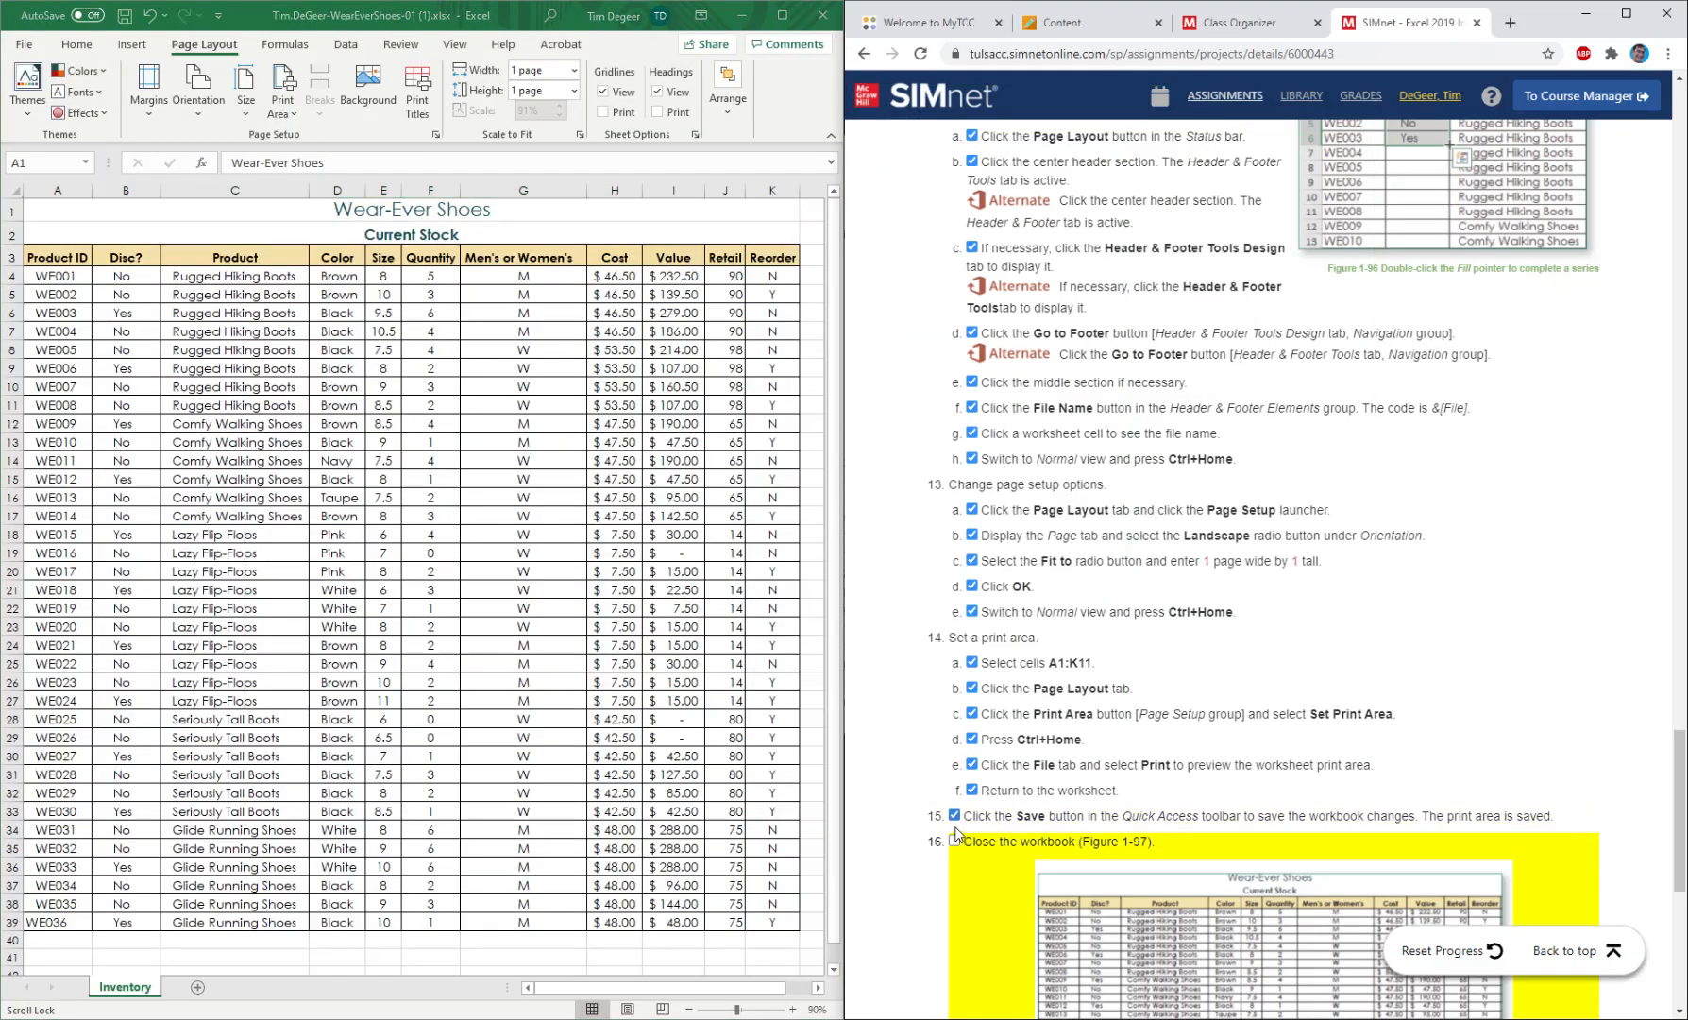
{"action": "scroll", "coordinate": [963, 836], "scroll_direction": "down", "scroll_amount": 4}
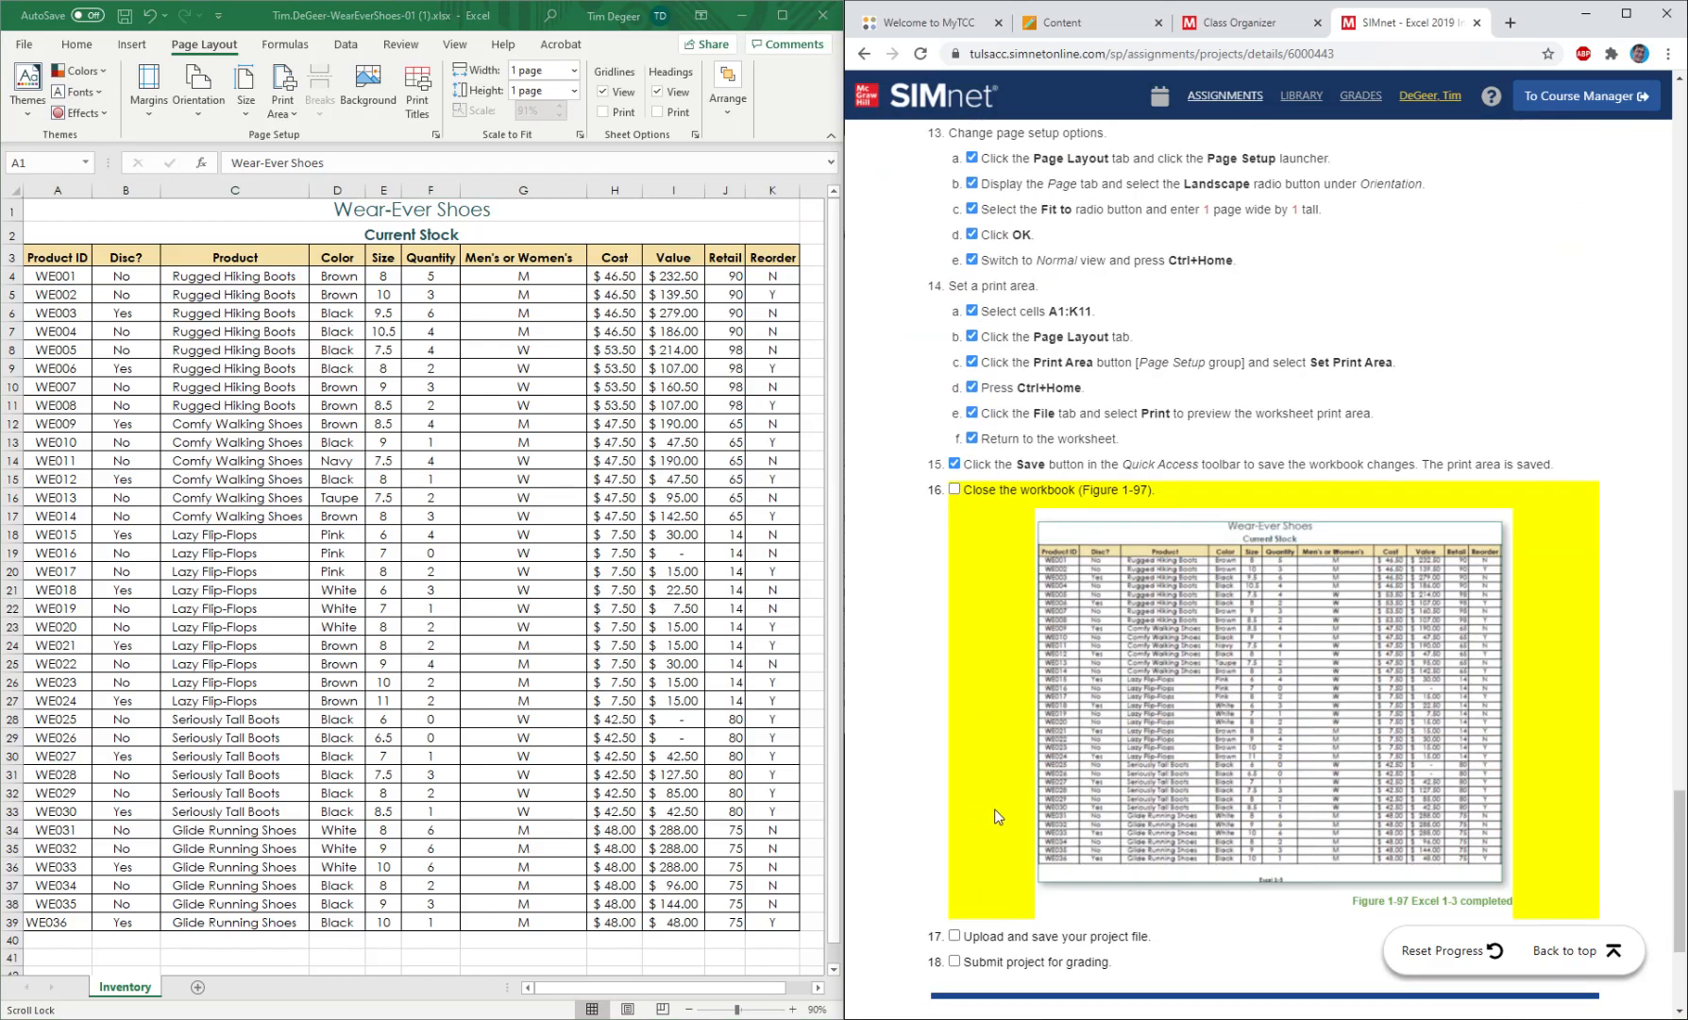
{"action": "left_click", "coordinate": [1572, 951]}
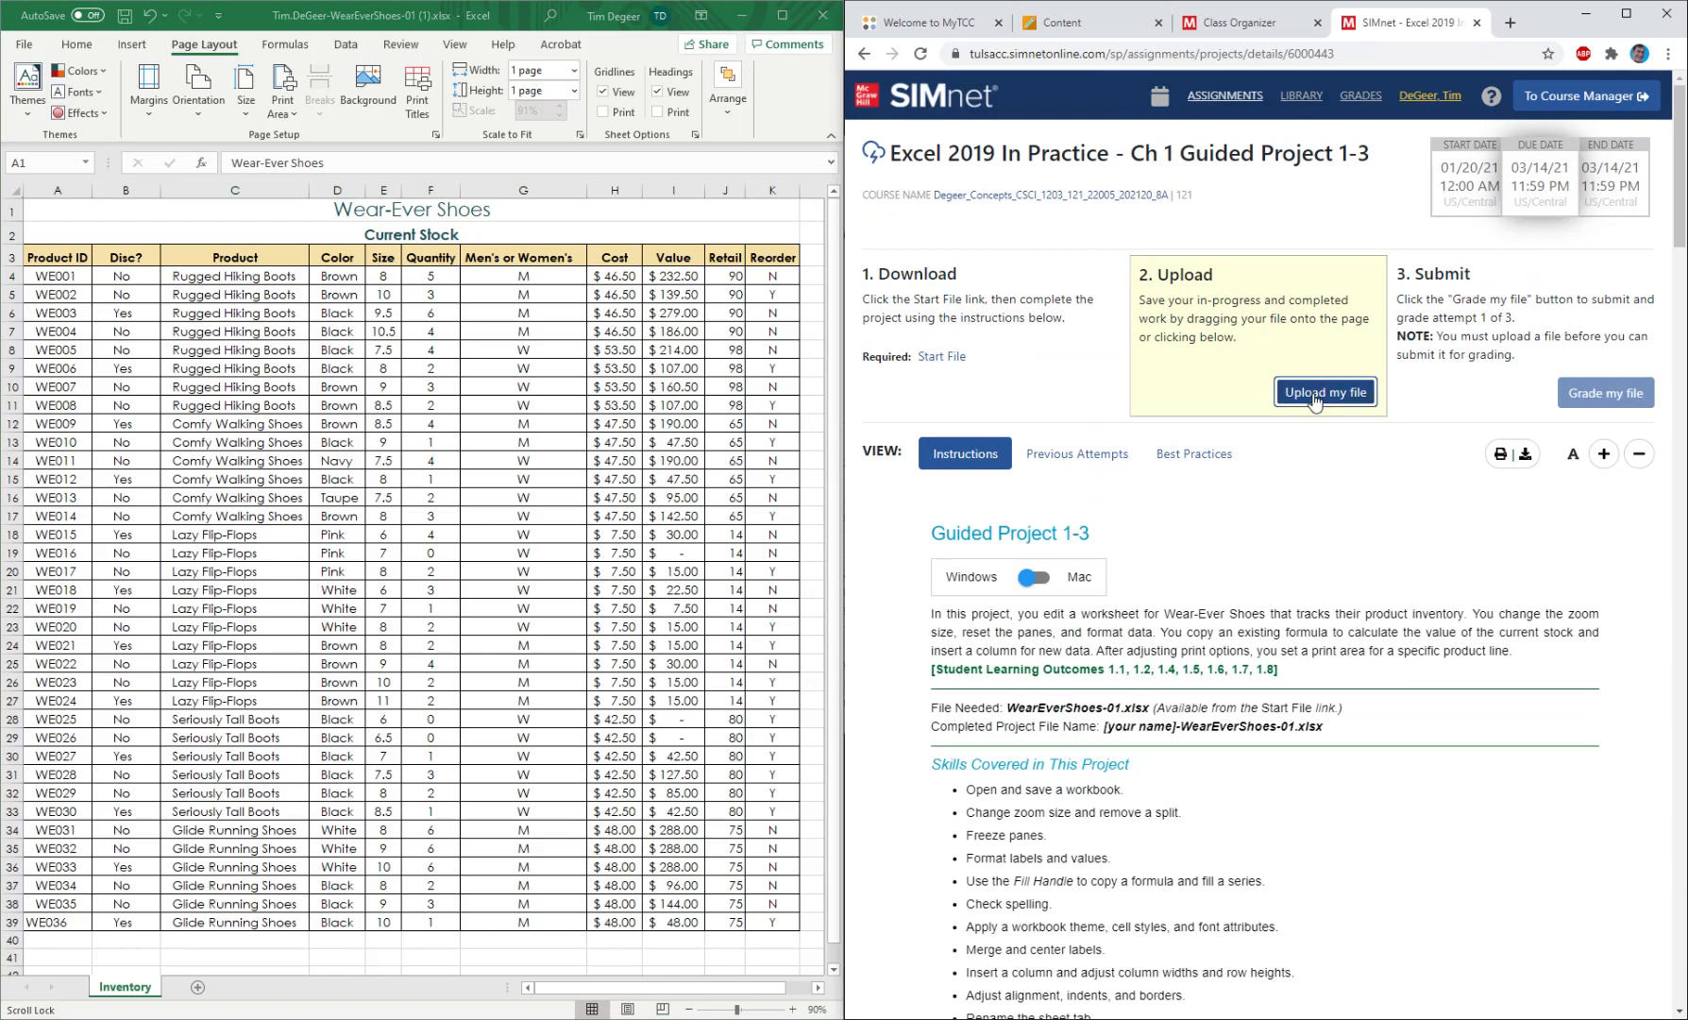
Save the workbook, then upload the WearEverShoes-01 (1).xlsx copy to the project and submit it for grading.
{"action": "left_click", "coordinate": [1326, 276]}
{"action": "left_click", "coordinate": [125, 16]}
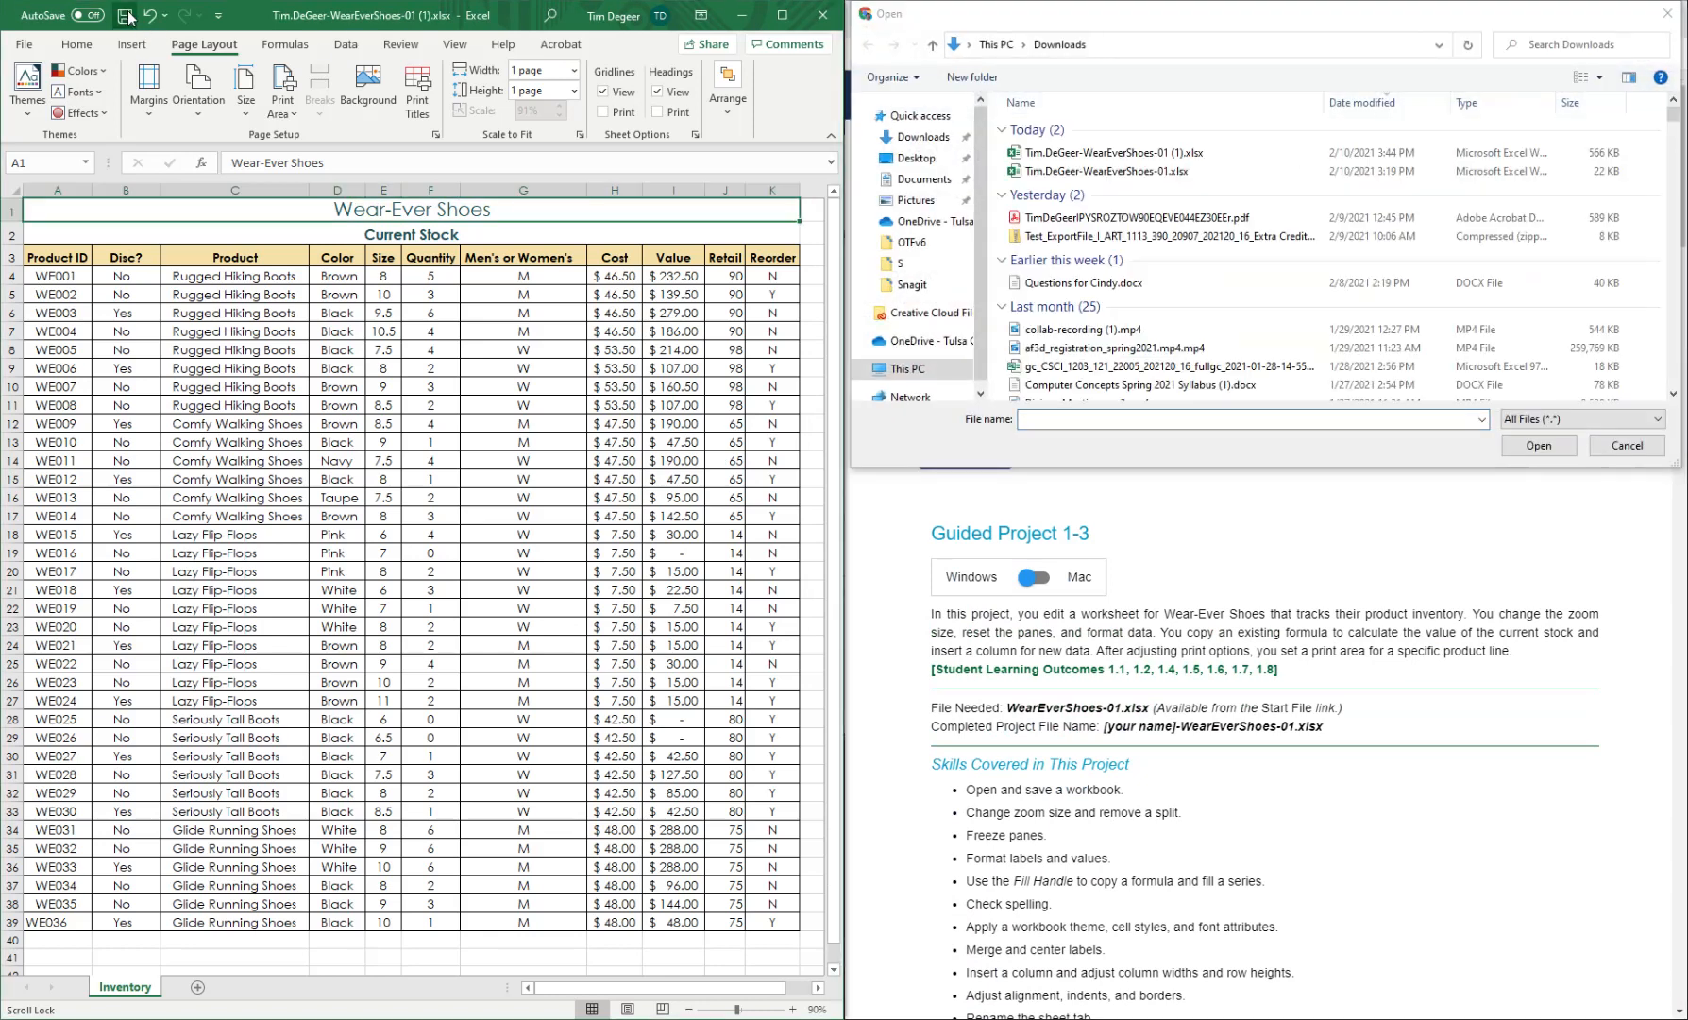
{"action": "double_click", "coordinate": [1256, 153]}
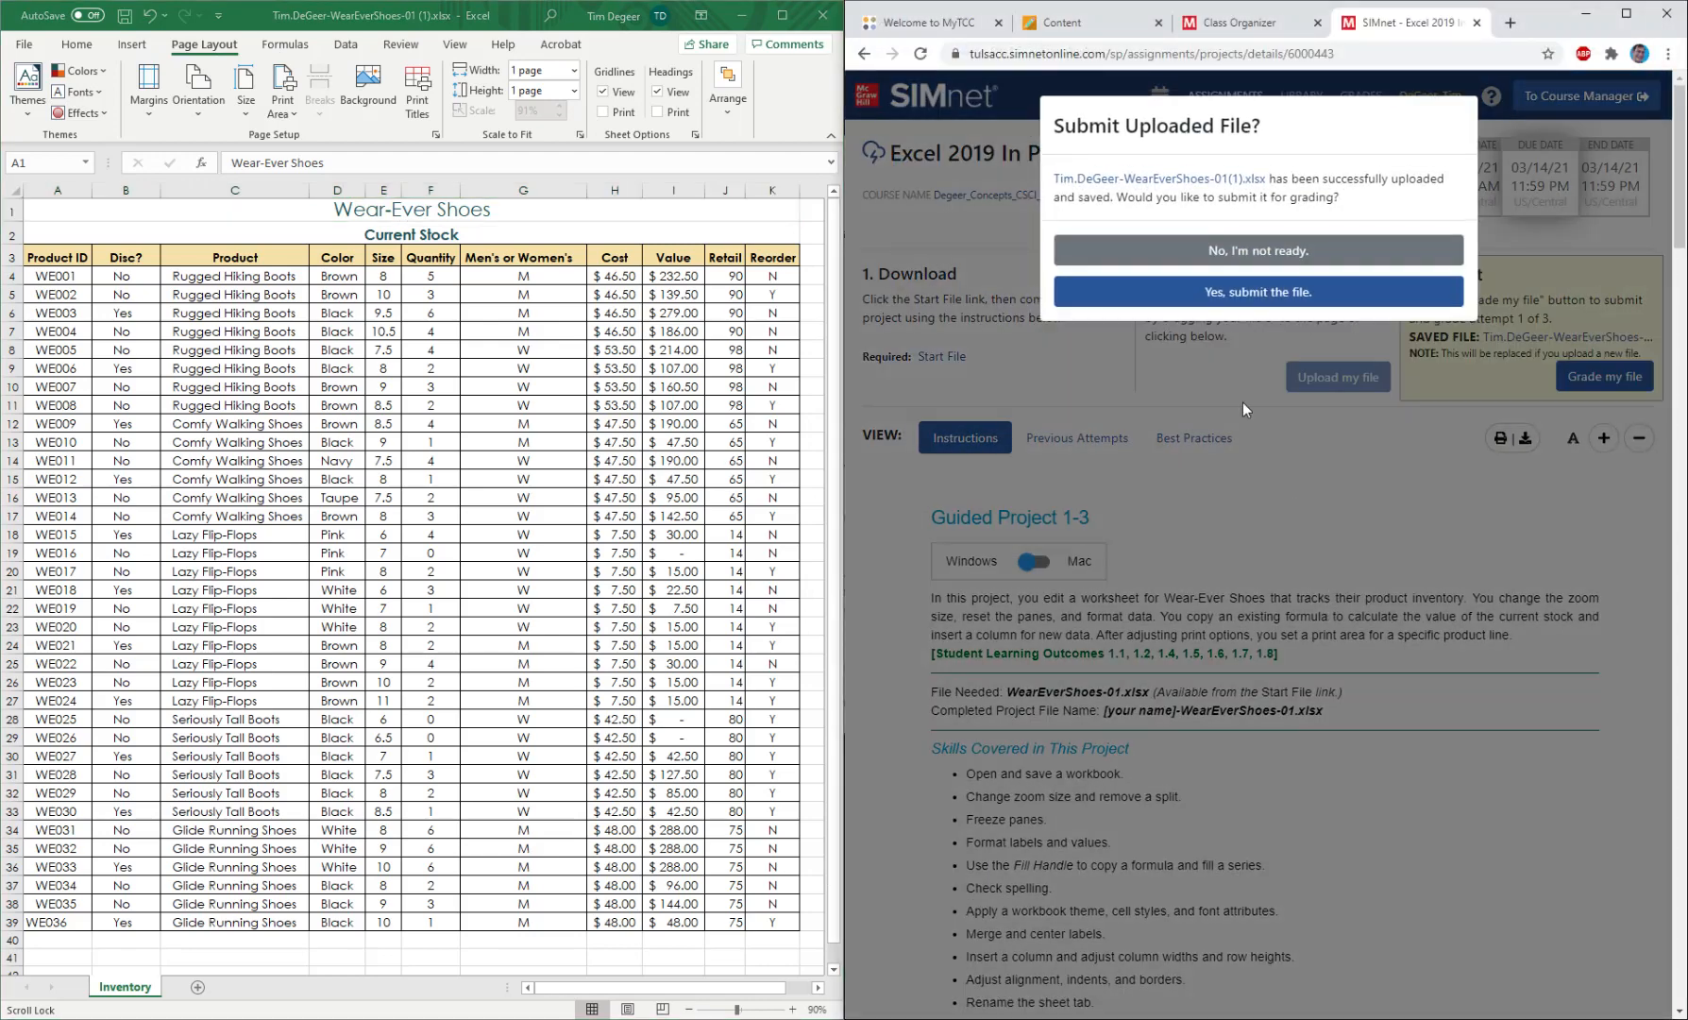
{"action": "left_click", "coordinate": [1204, 278]}
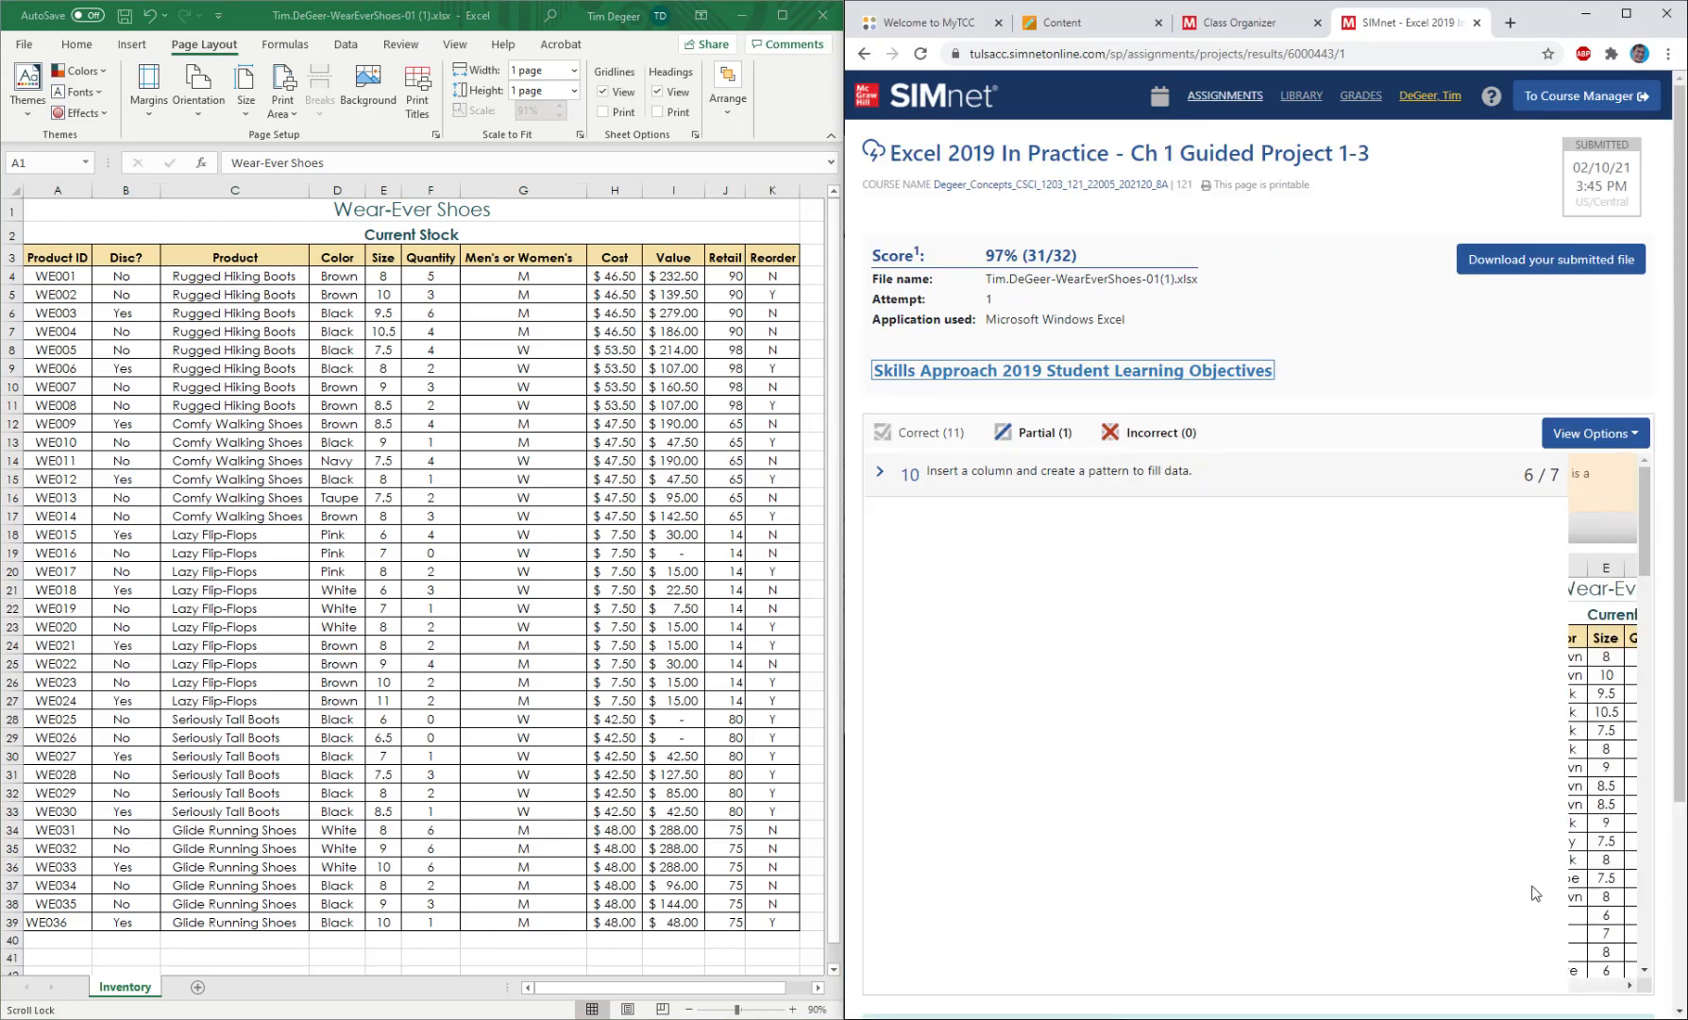
Examine the grading feedback for the partially correct instruction 10 and compare it with row 39 of the worksheet.
{"action": "left_click", "coordinate": [881, 473]}
{"action": "scroll", "coordinate": [1062, 609], "scroll_direction": "down", "scroll_amount": 5}
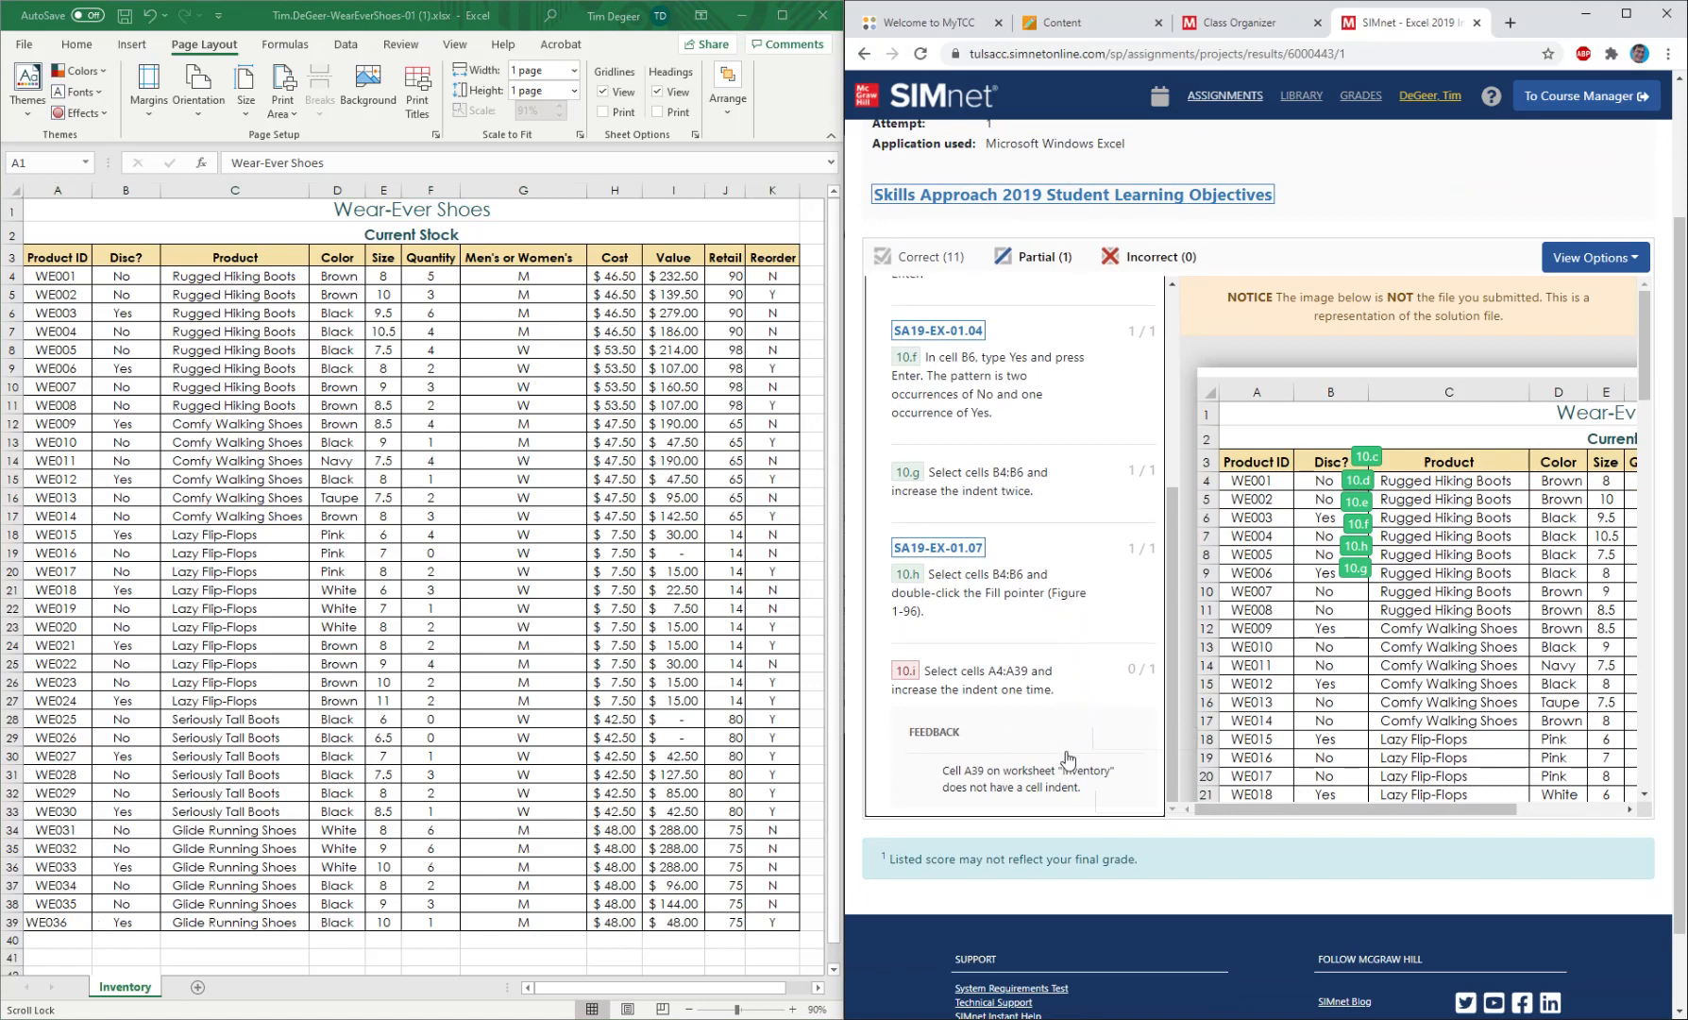
{"action": "left_click", "coordinate": [114, 905]}
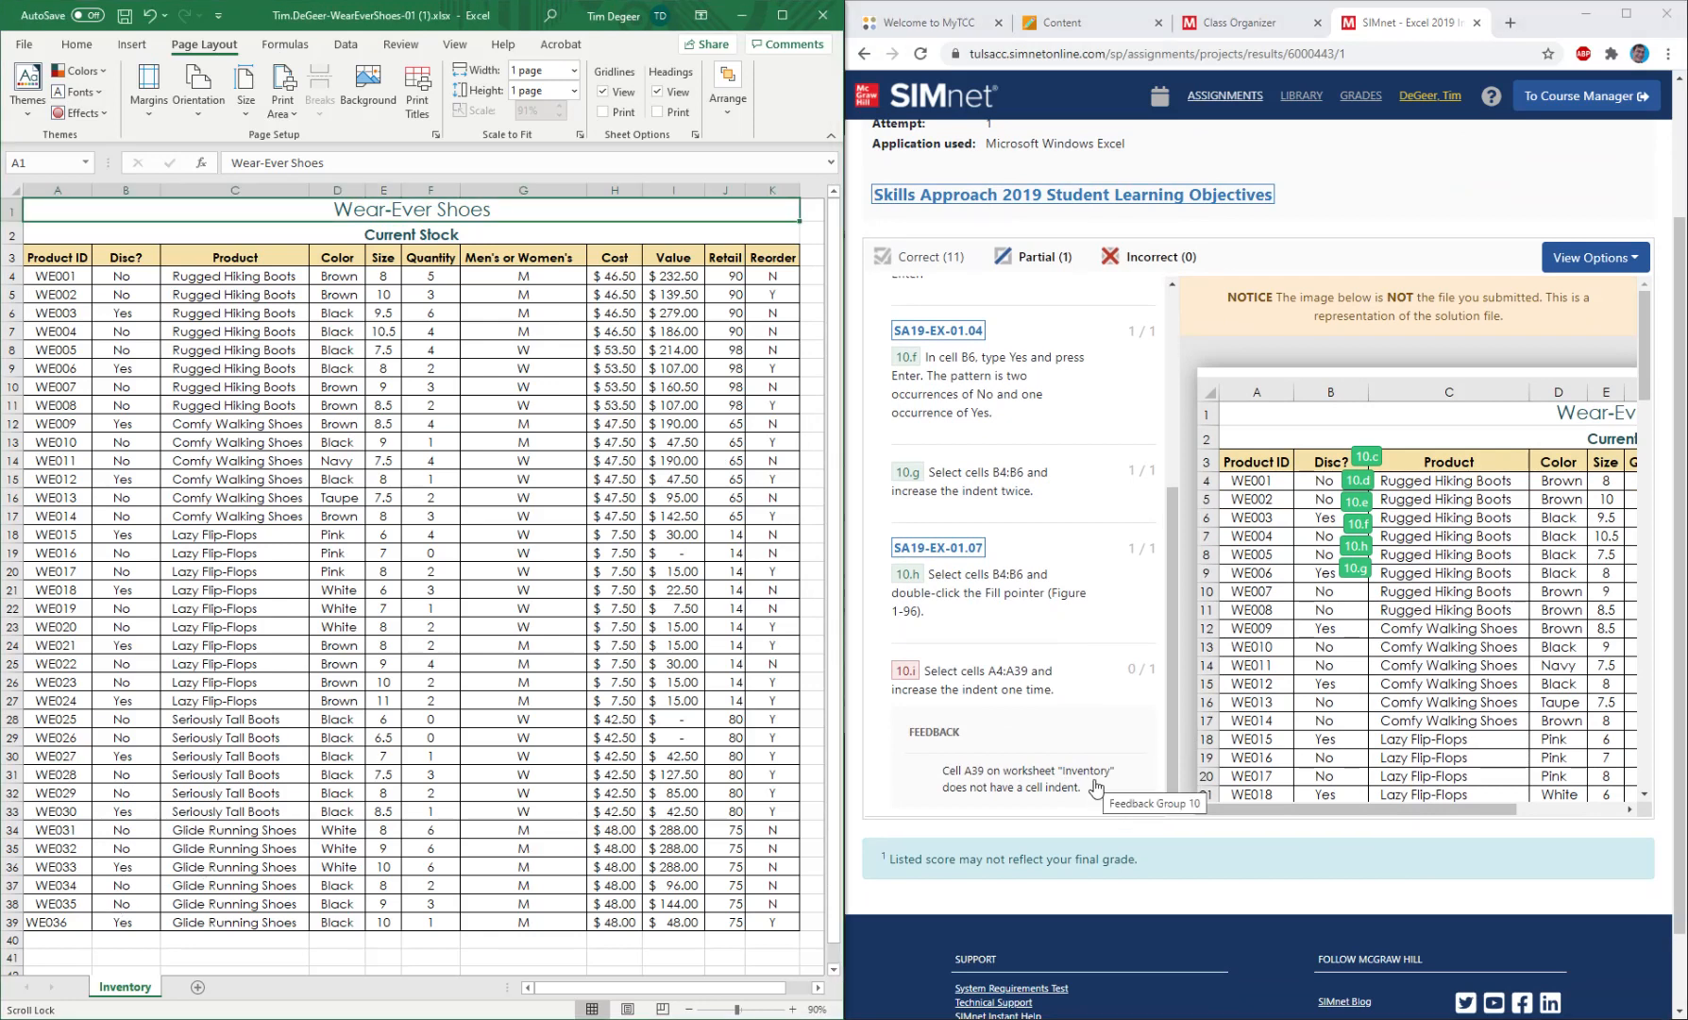
{"action": "left_click", "coordinate": [130, 919]}
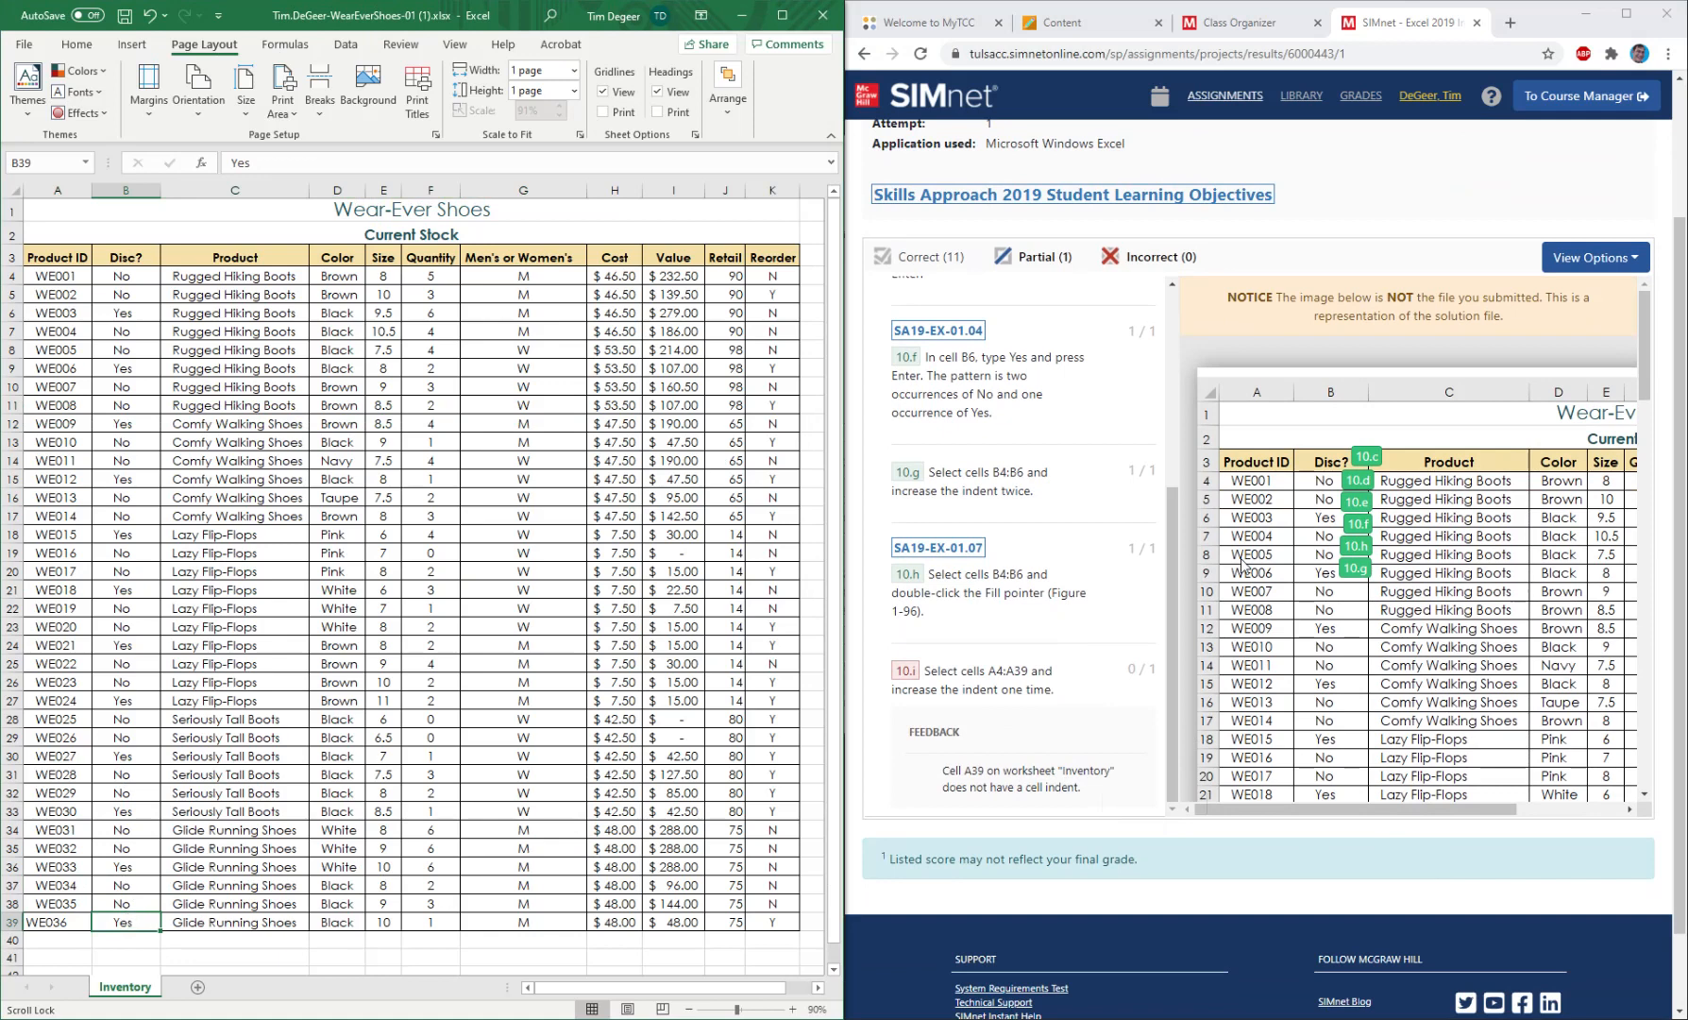